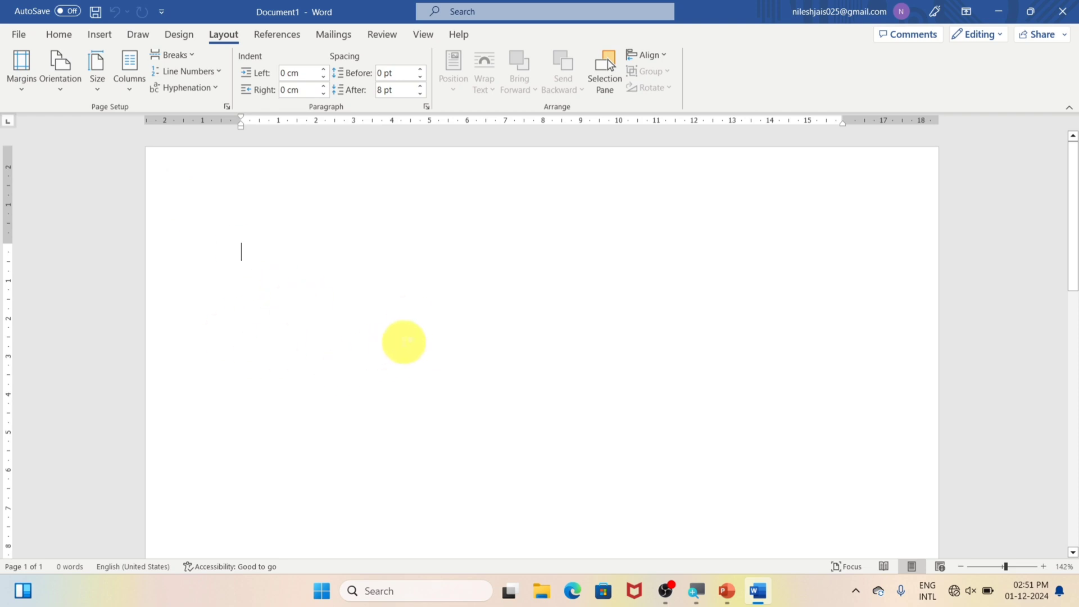
# - Fill the blank document with sample text using the =rand(200 command and return to the beginning of the document
pyautogui.write('=rand(')
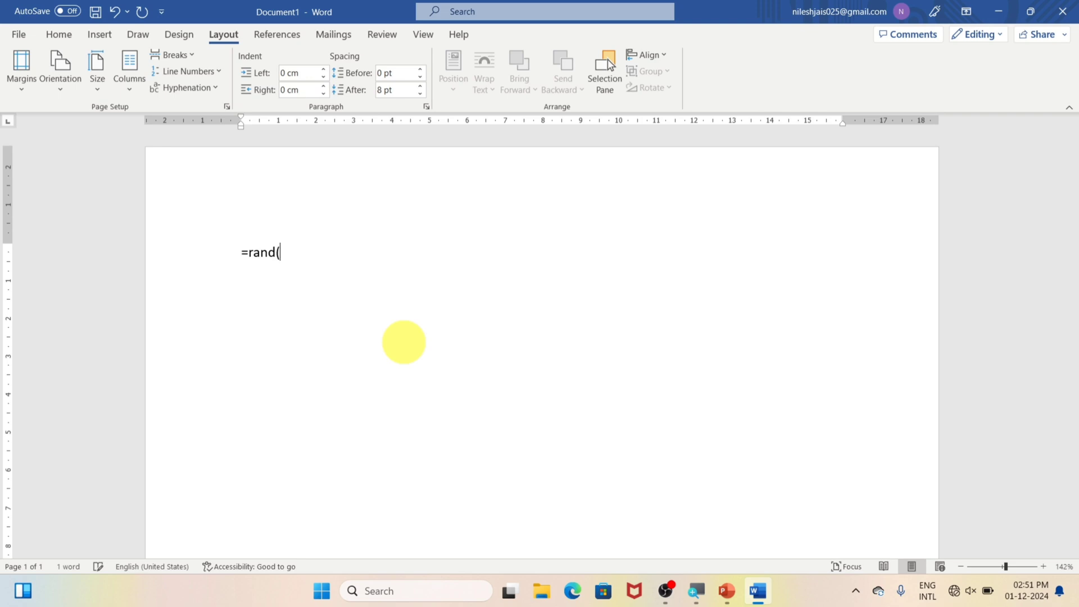
pyautogui.write('200')
pyautogui.press('Return')
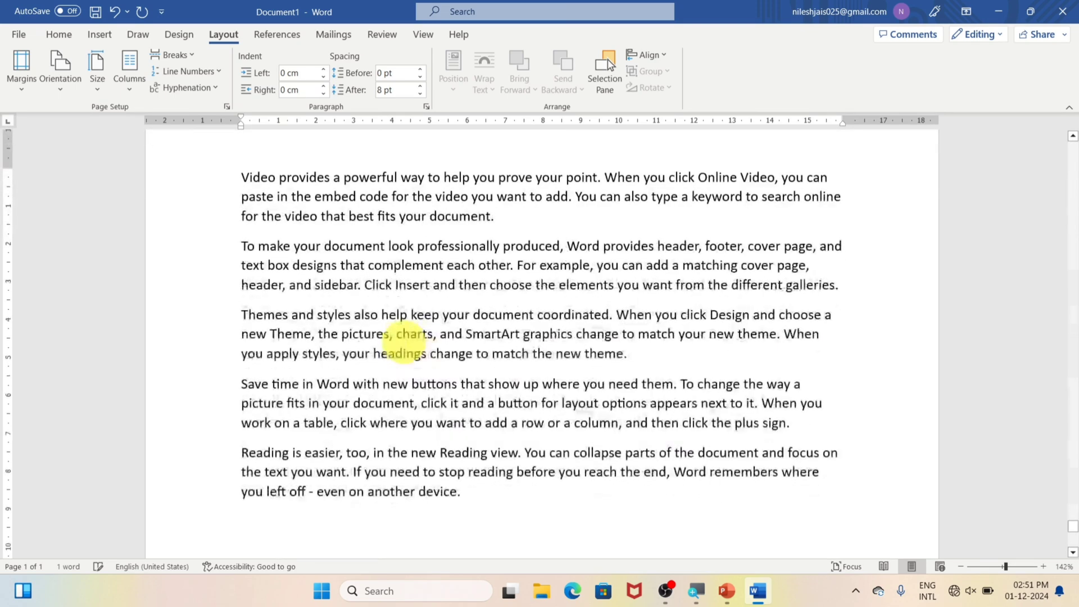
pyautogui.hotkey('ctrl', 'Home')
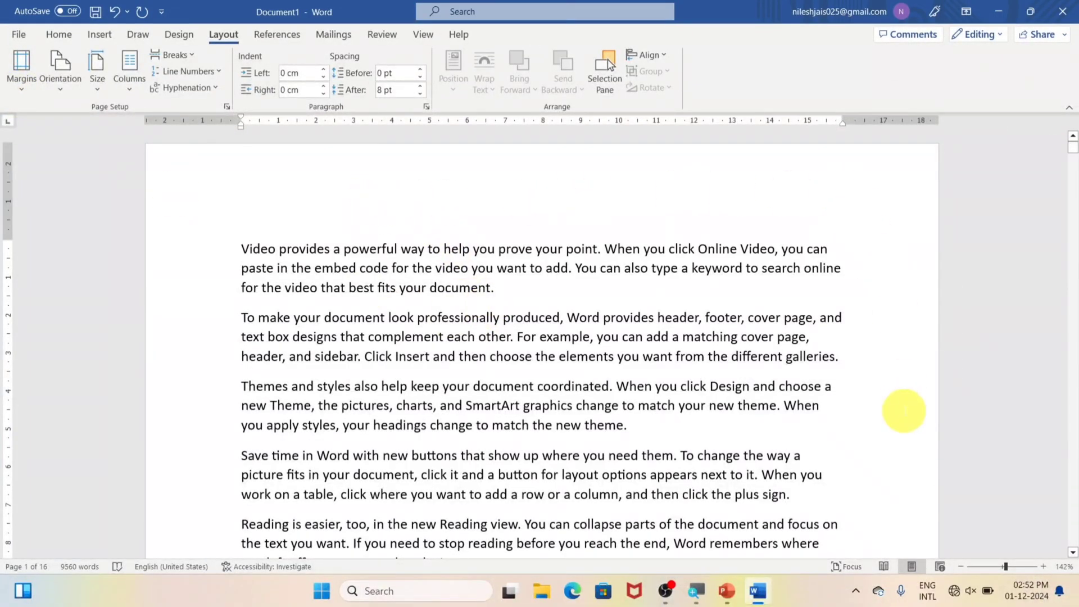
pyautogui.scroll(-10, 222, 429)
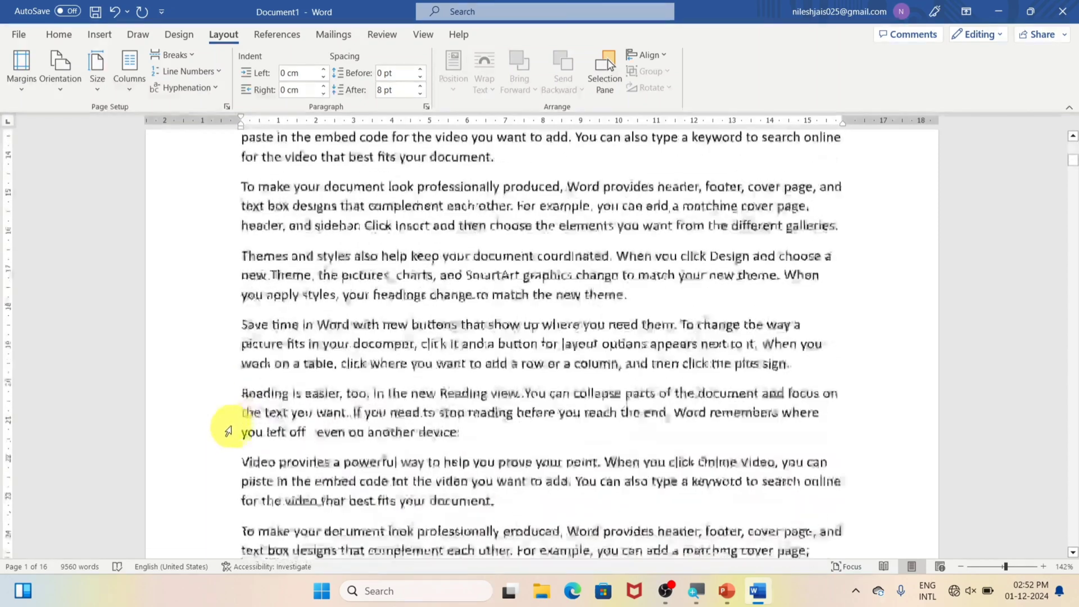
pyautogui.scroll(12, 748, 357)
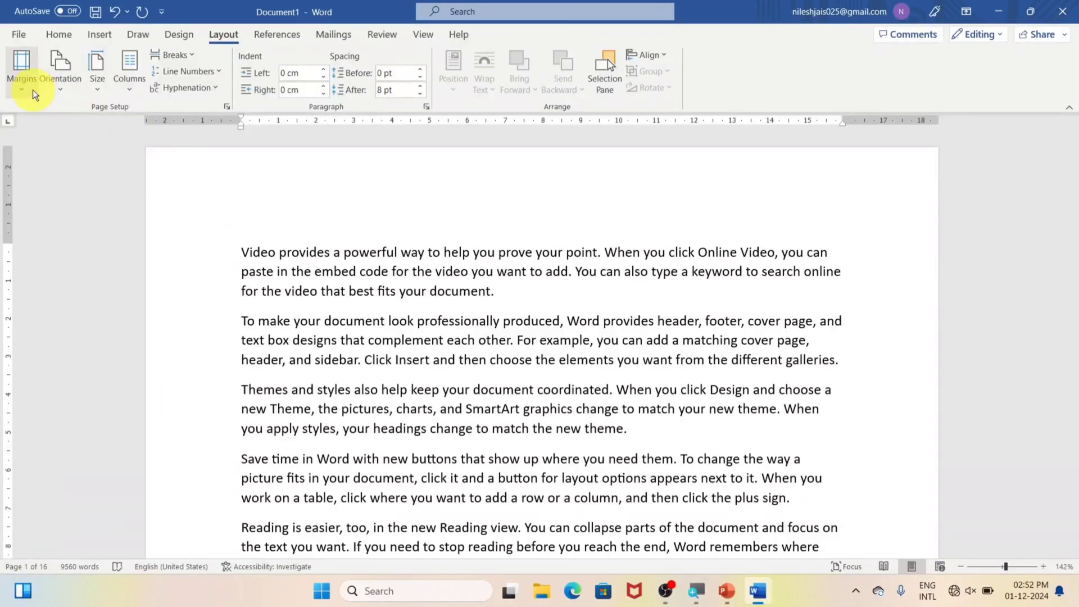
# - Apply the Narrow margin preset to the document and replace it with the Moderate preset
pyautogui.click(32, 89)
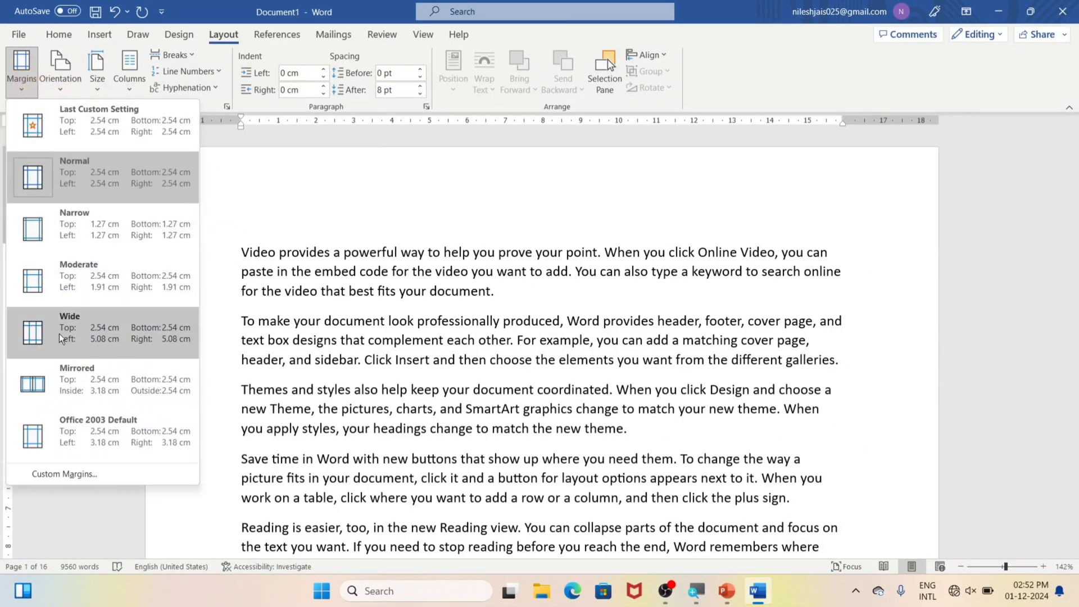
pyautogui.click(66, 224)
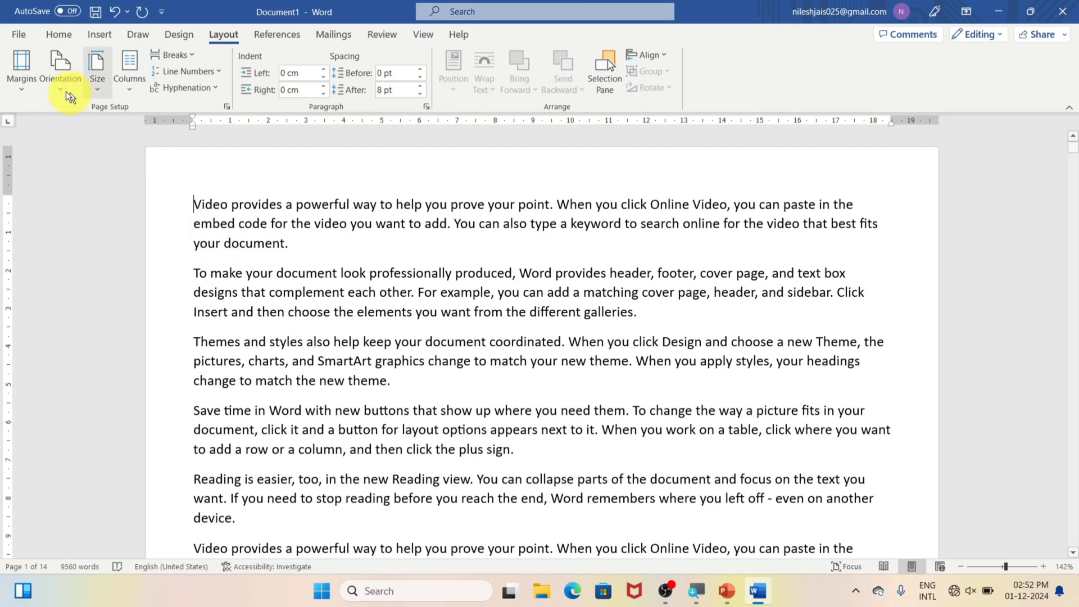
pyautogui.click(19, 85)
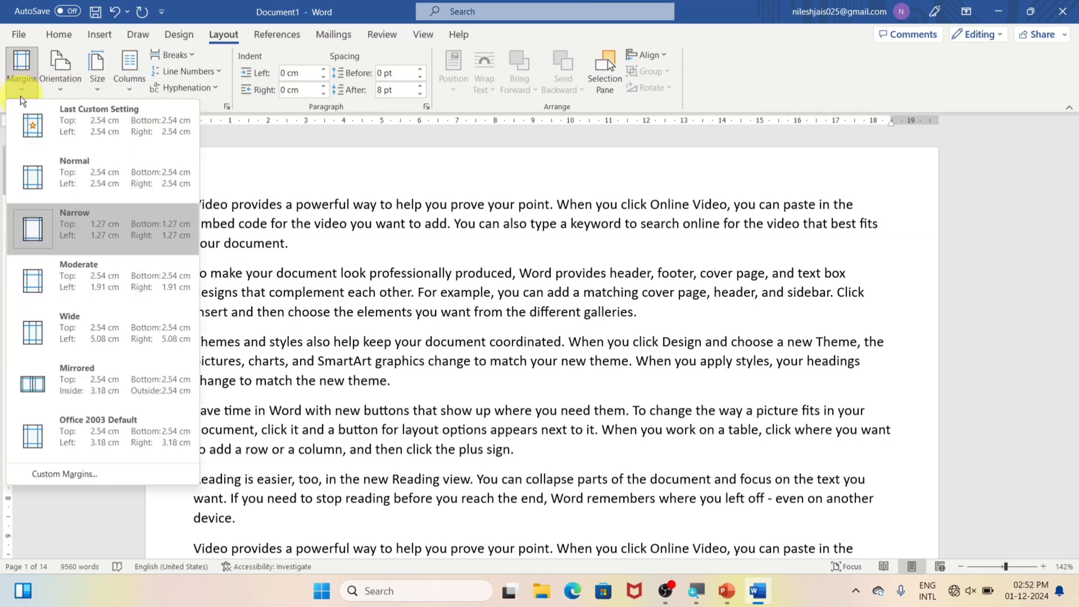
pyautogui.click(43, 281)
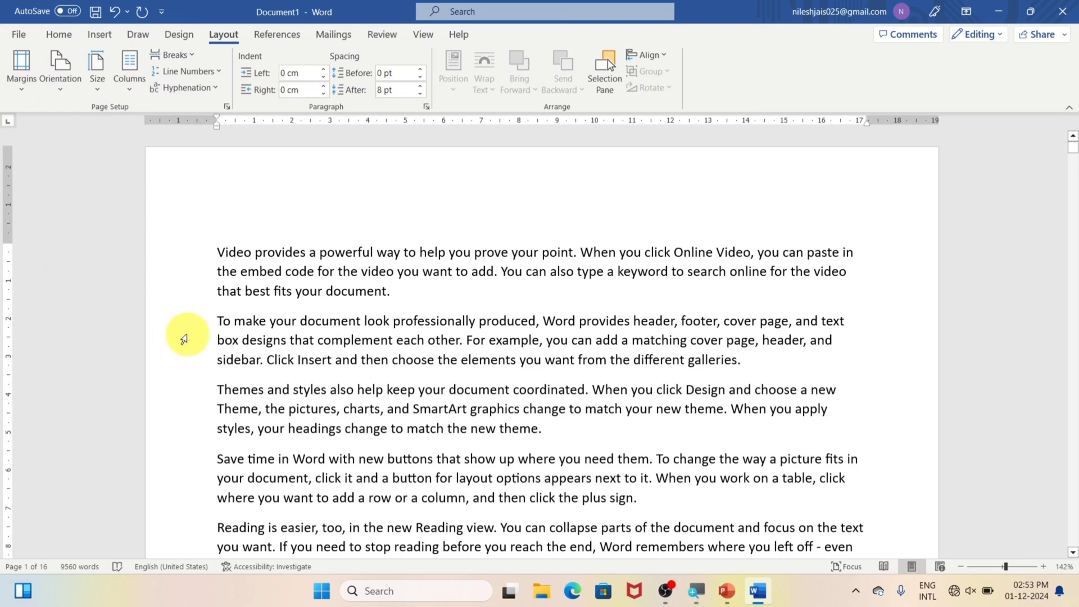
# - Apply the Wide margin preset and replace it with the Mirrored preset
pyautogui.click(21, 72)
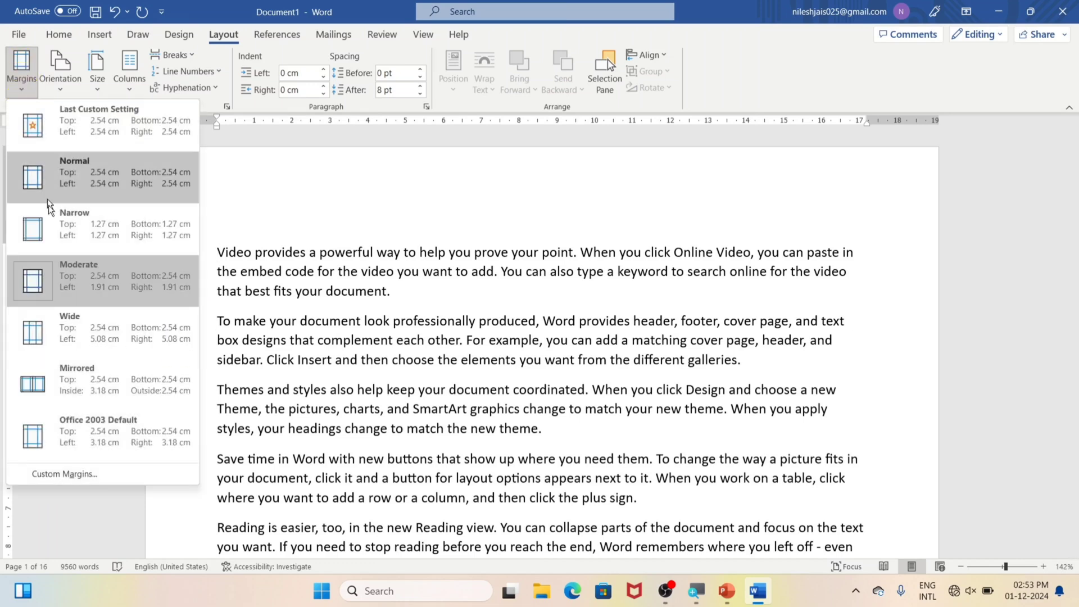
pyautogui.click(60, 327)
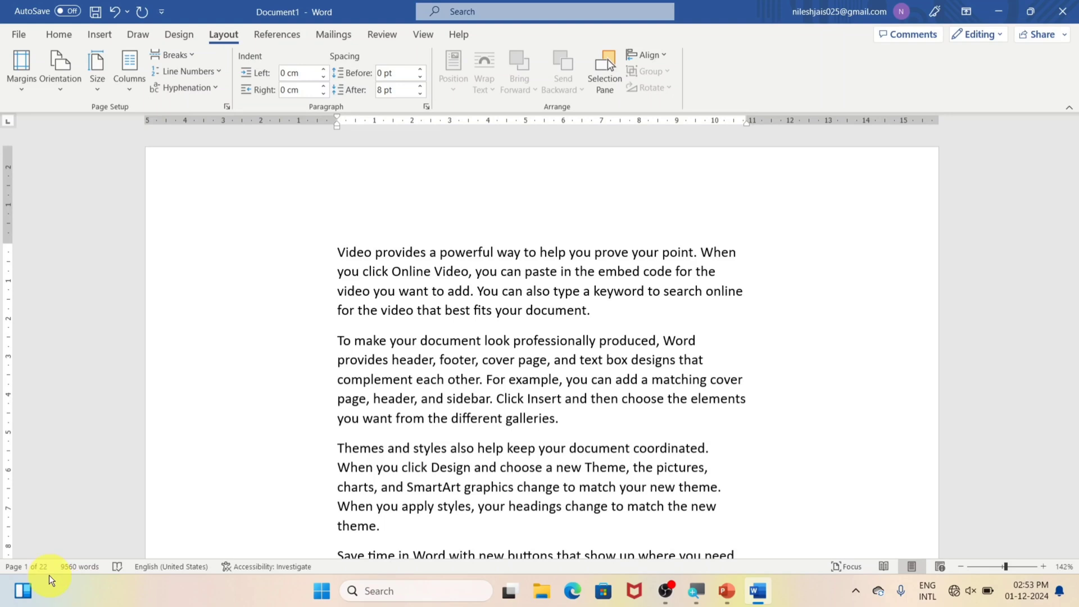
pyautogui.click(22, 85)
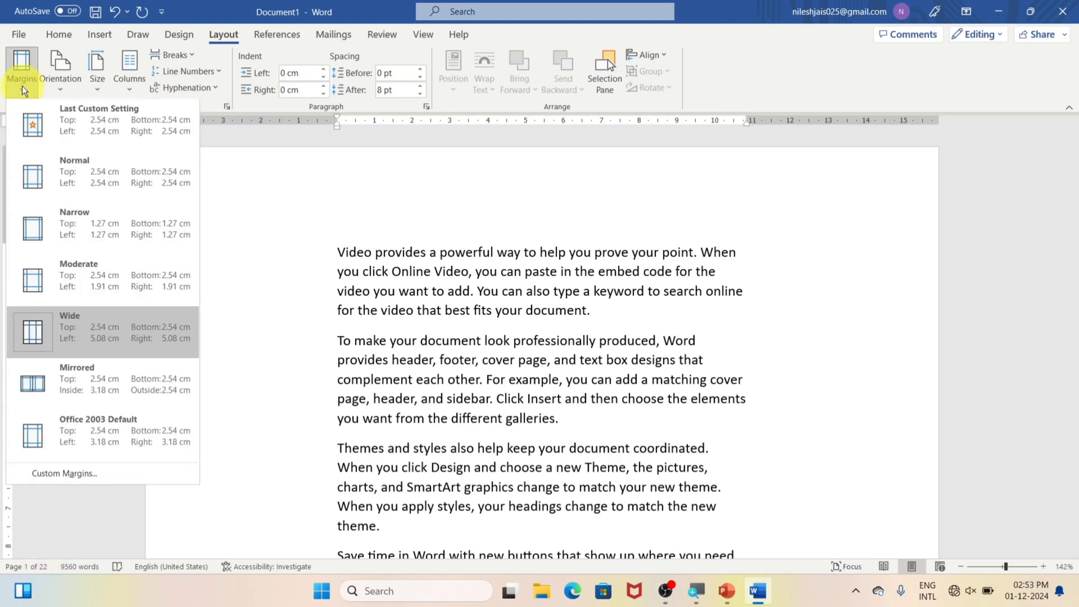
pyautogui.click(72, 390)
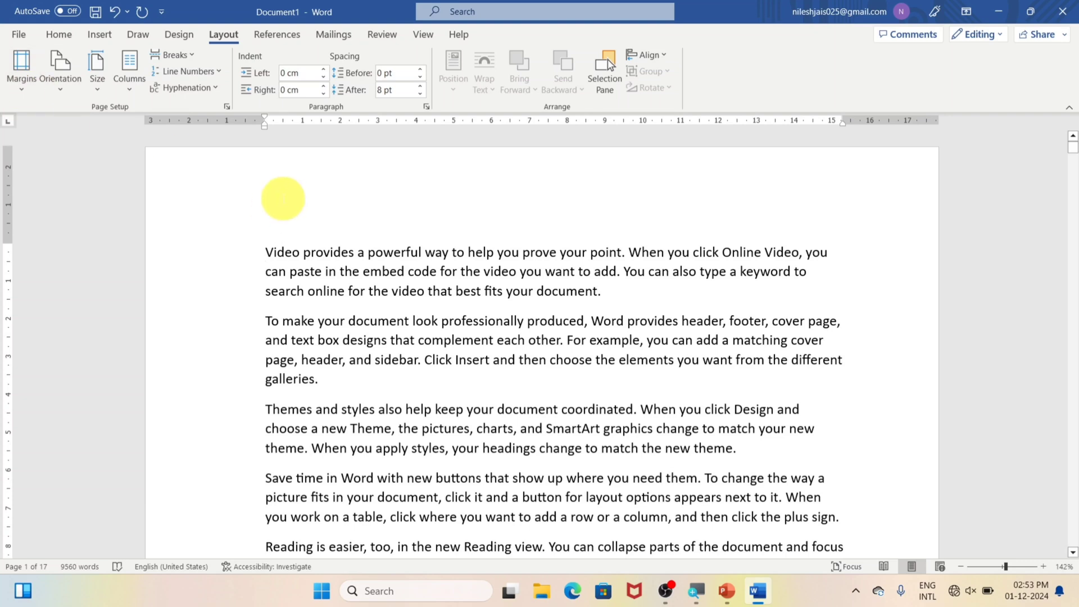
# - Apply the Office 2003 Default margin preset and return the document to the Normal preset
pyautogui.click(20, 71)
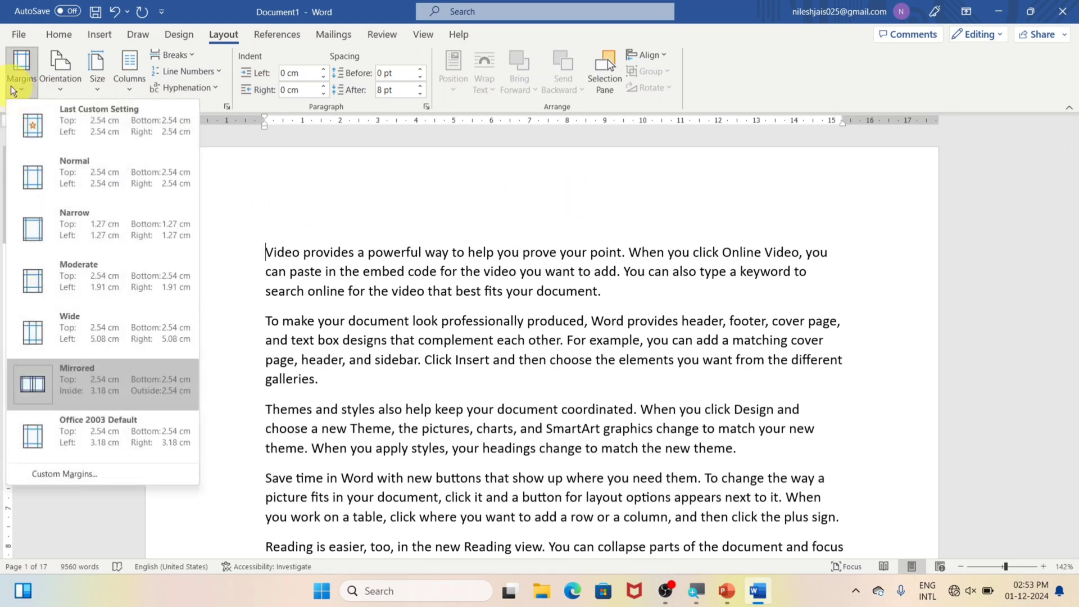
pyautogui.click(61, 427)
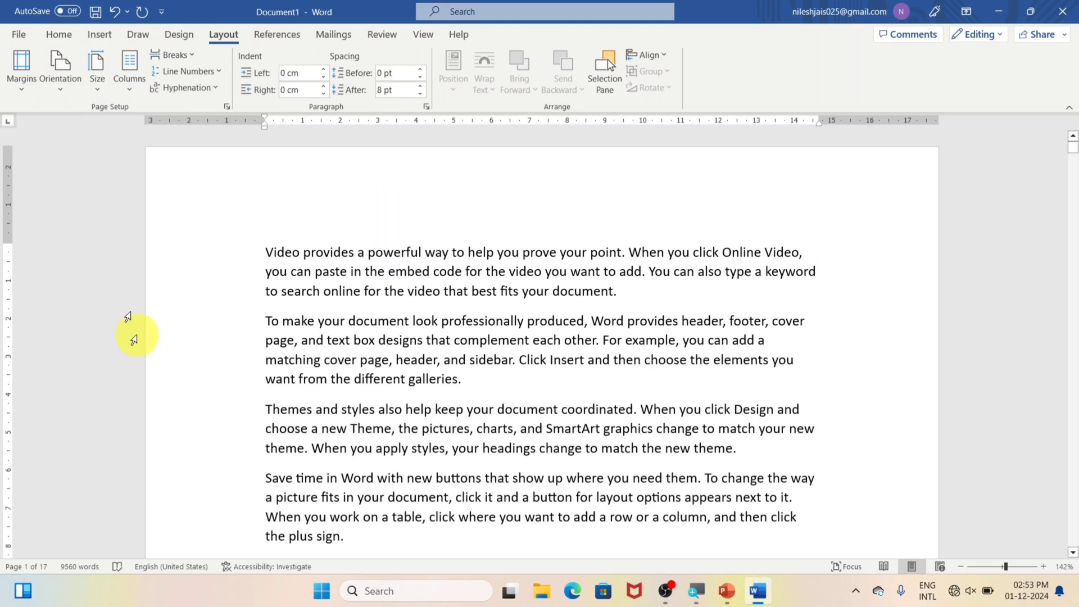
pyautogui.click(12, 89)
pyautogui.click(40, 164)
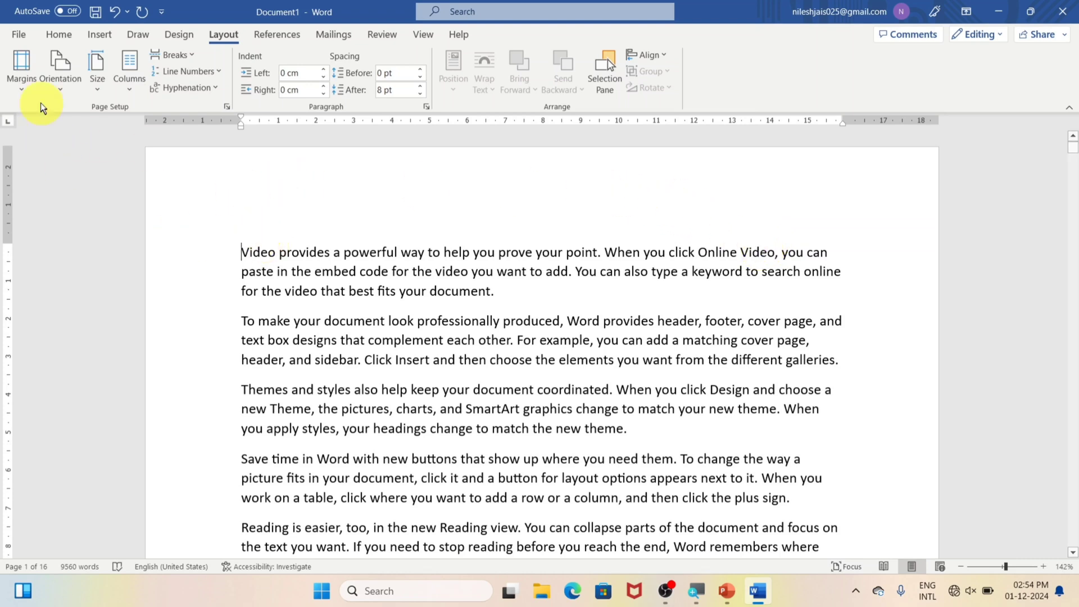
# - Set a custom gutter of 0.7 cm with the gutter position at Left for the whole document
pyautogui.click(21, 84)
pyautogui.click(81, 474)
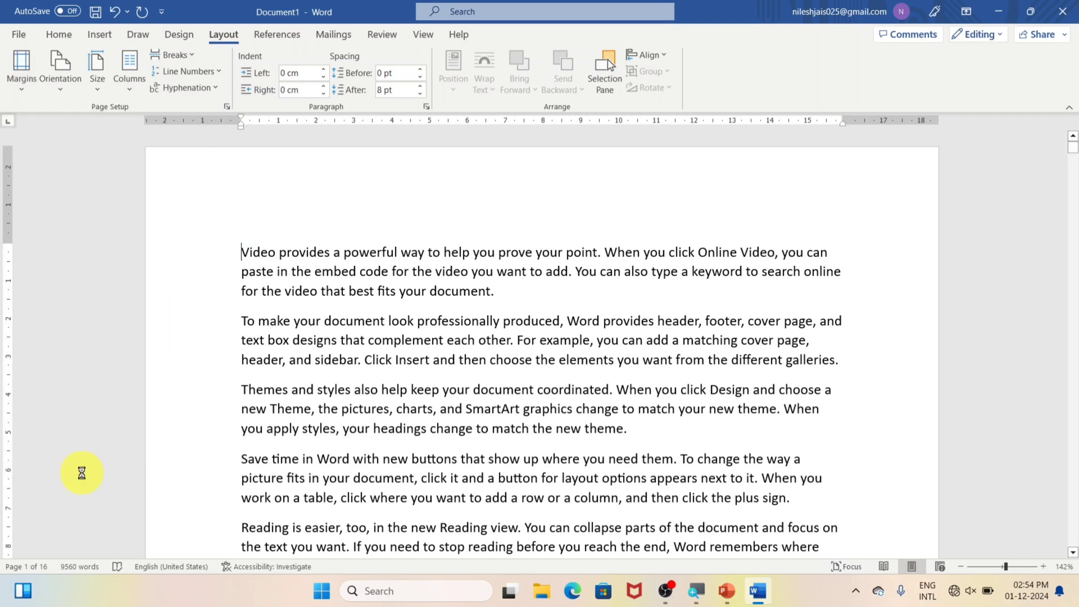
pyautogui.moveTo(597, 88); pyautogui.dragTo(832, 94)
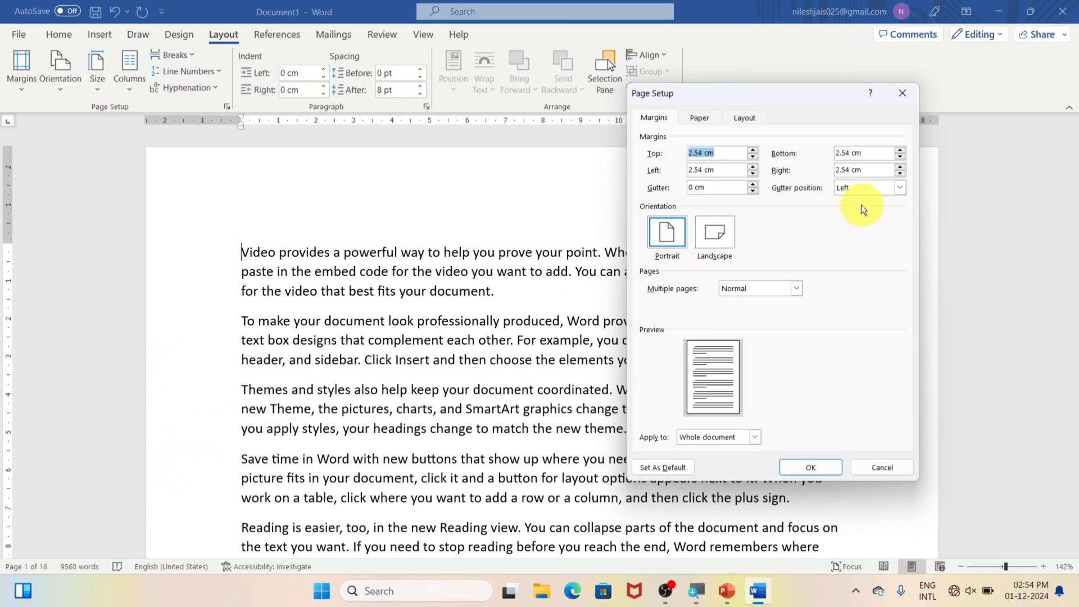
pyautogui.click(899, 190)
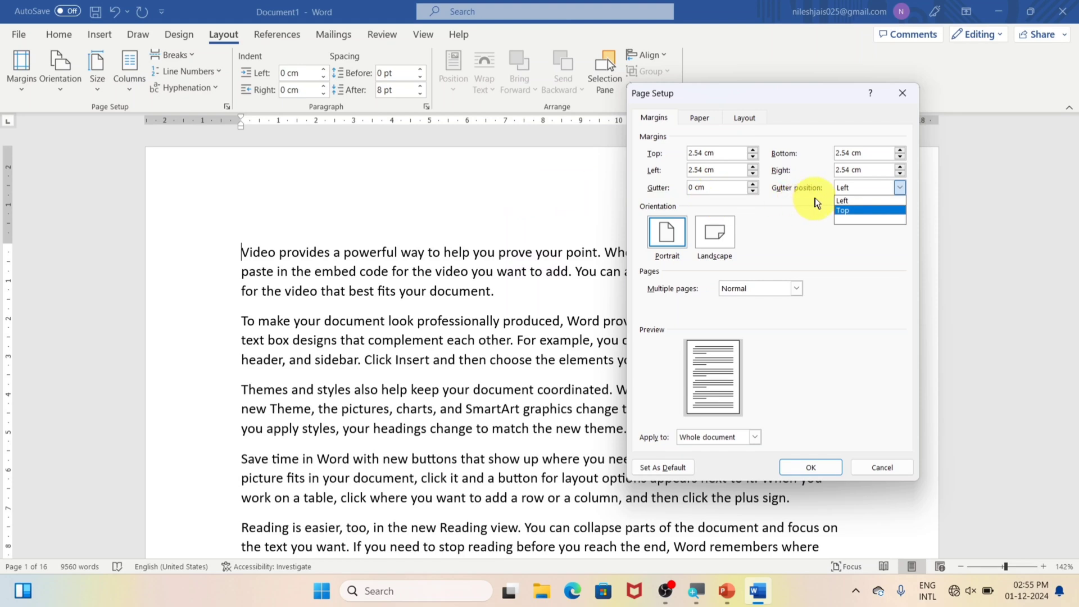
pyautogui.click(862, 257)
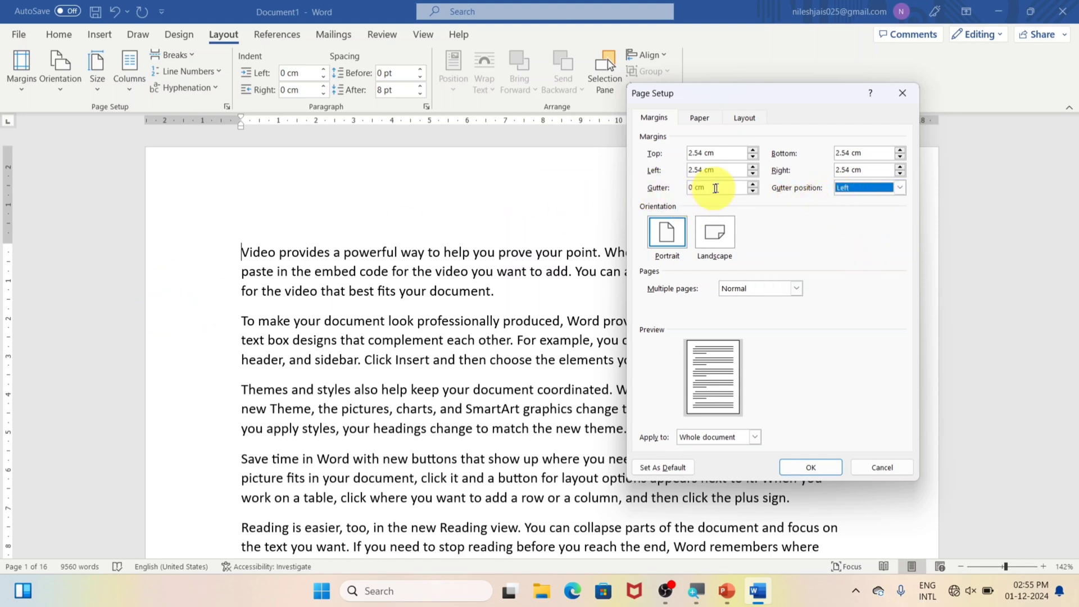
pyautogui.click(753, 185)
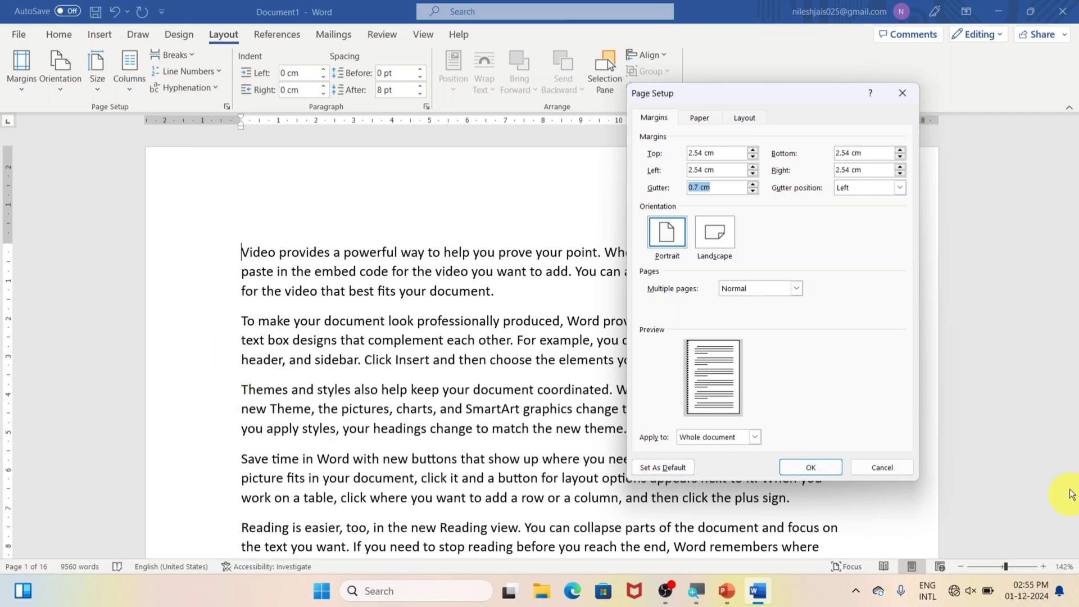
pyautogui.click(831, 471)
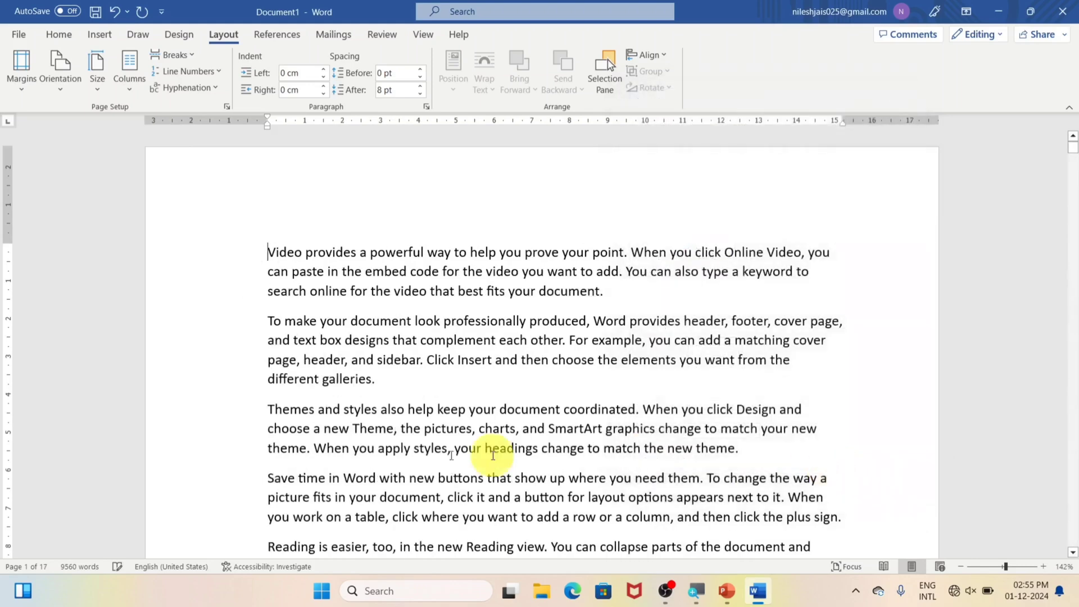
# - Reset the gutter to 0 cm and set the whole document's page orientation to Landscape in Page Setup
pyautogui.scroll(-15, 191, 439)
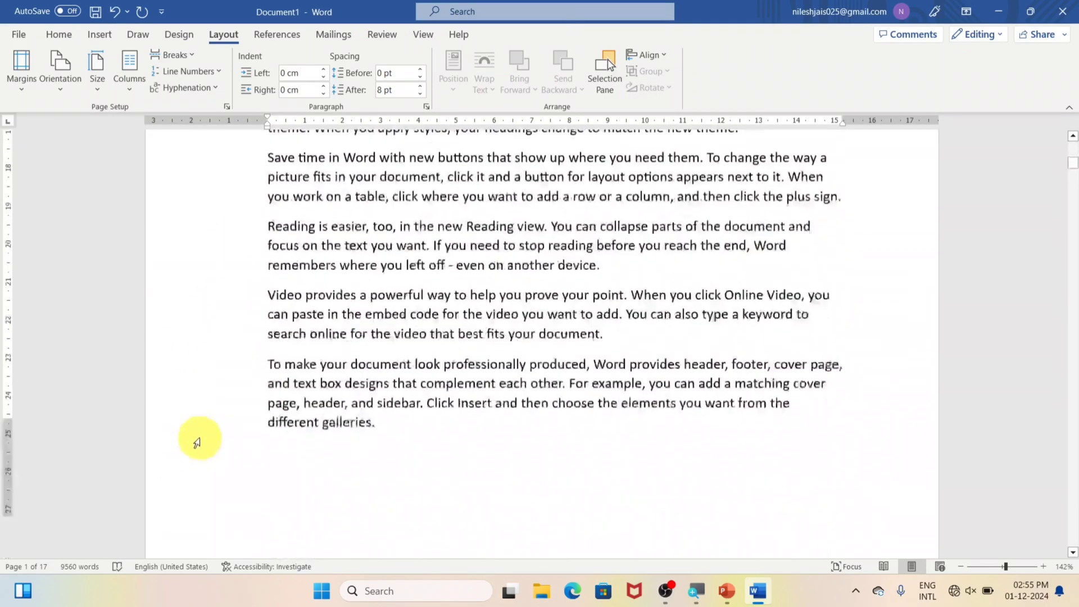
pyautogui.scroll(-10, 198, 445)
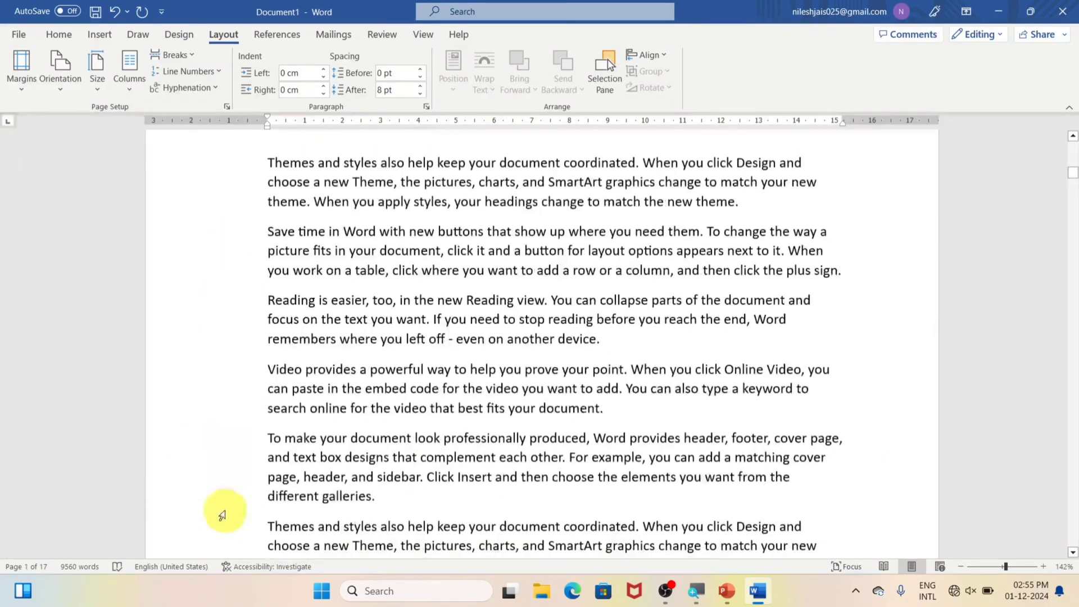
pyautogui.scroll(-10, 222, 478)
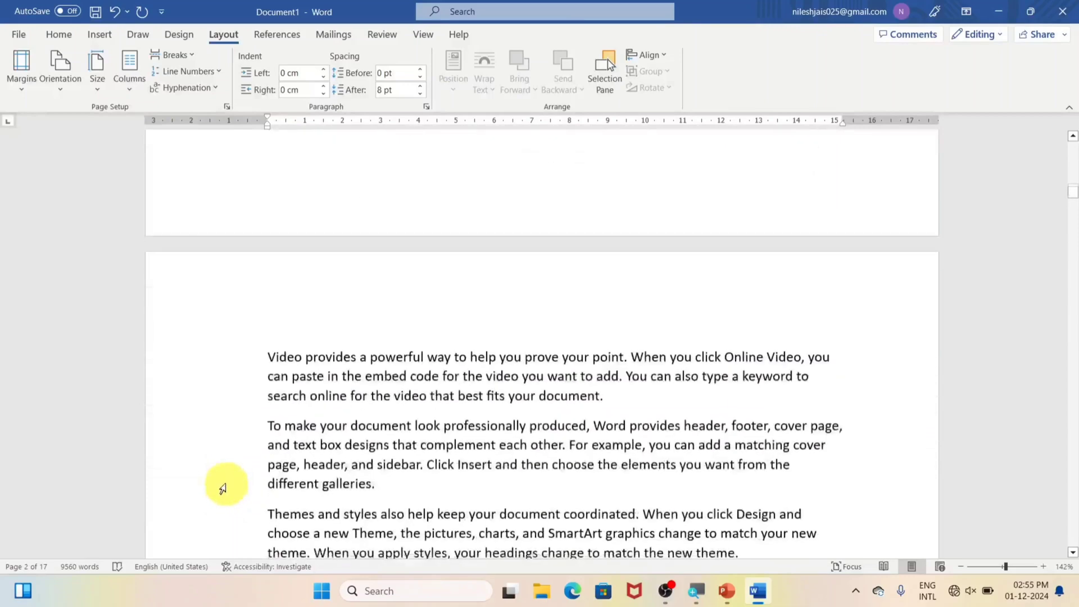
pyautogui.scroll(-10, 226, 467)
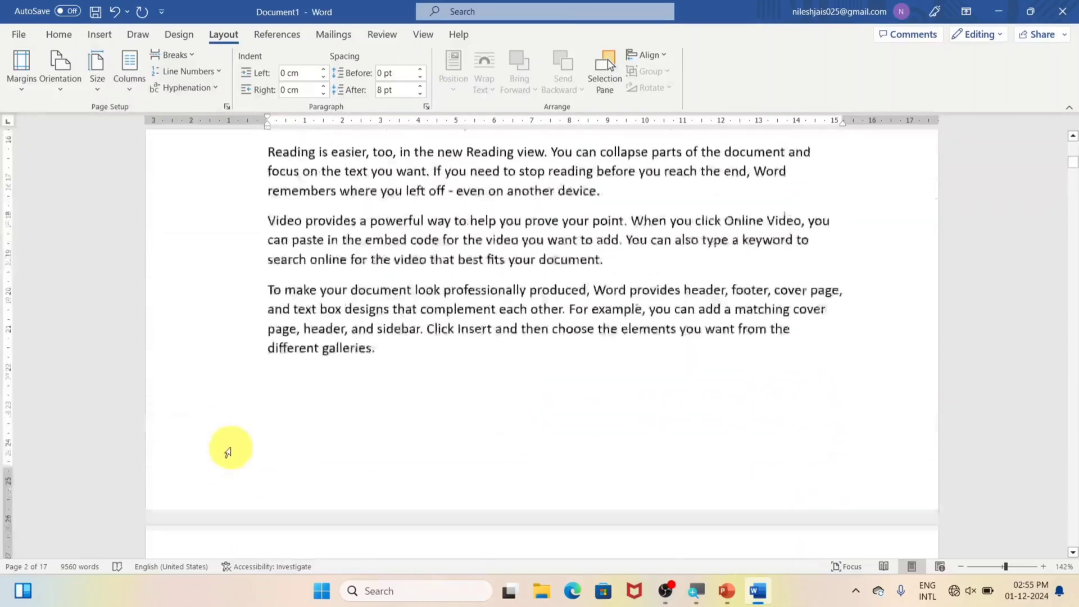
pyautogui.hotkey('ctrl', 'Home')
pyautogui.click(22, 67)
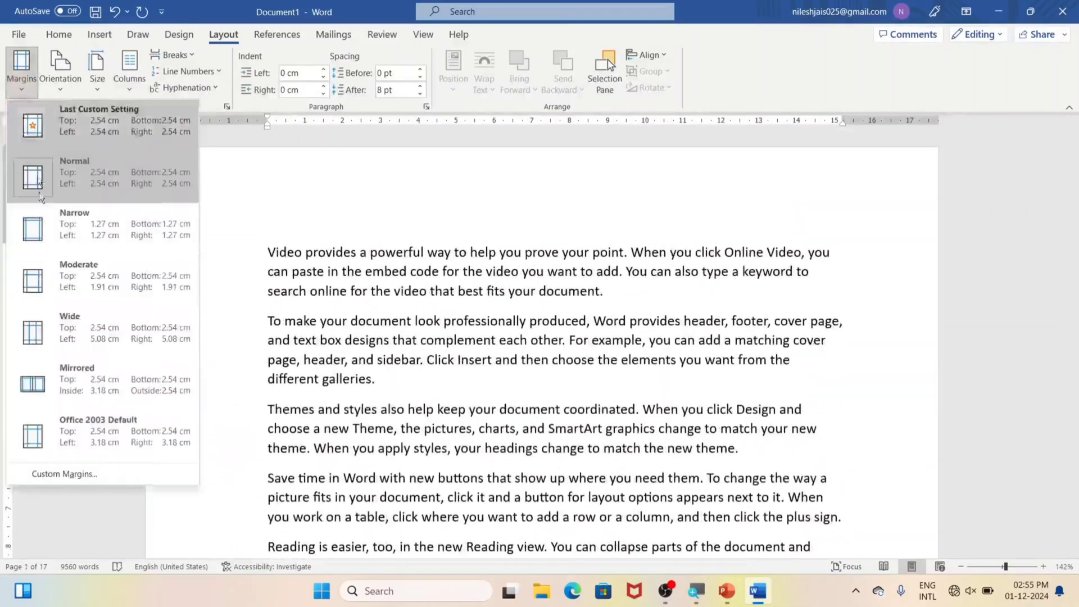
pyautogui.click(31, 475)
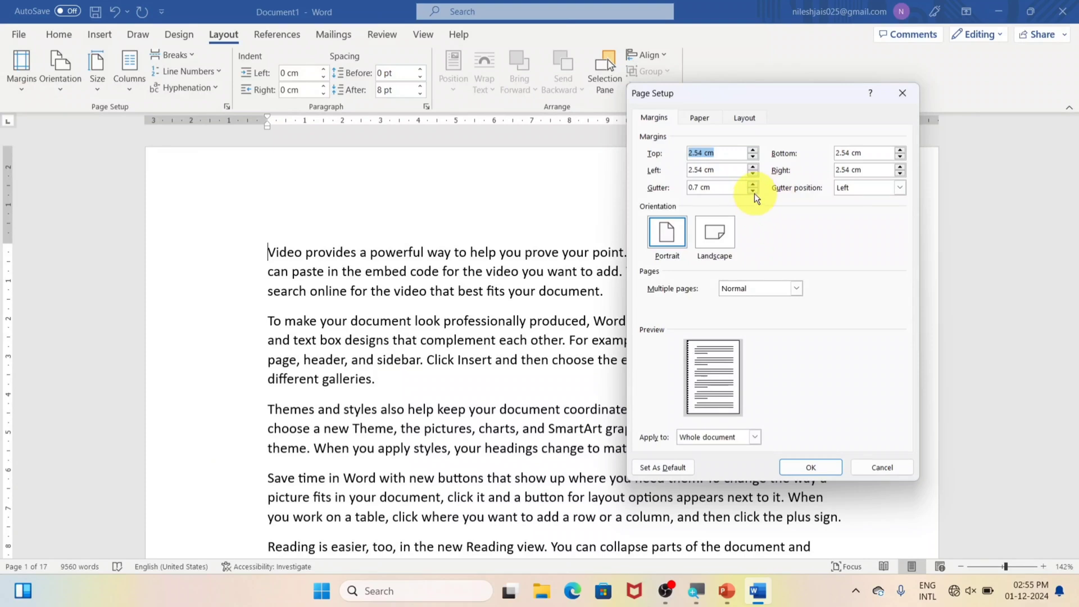
pyautogui.click(753, 192)
pyautogui.click(754, 192)
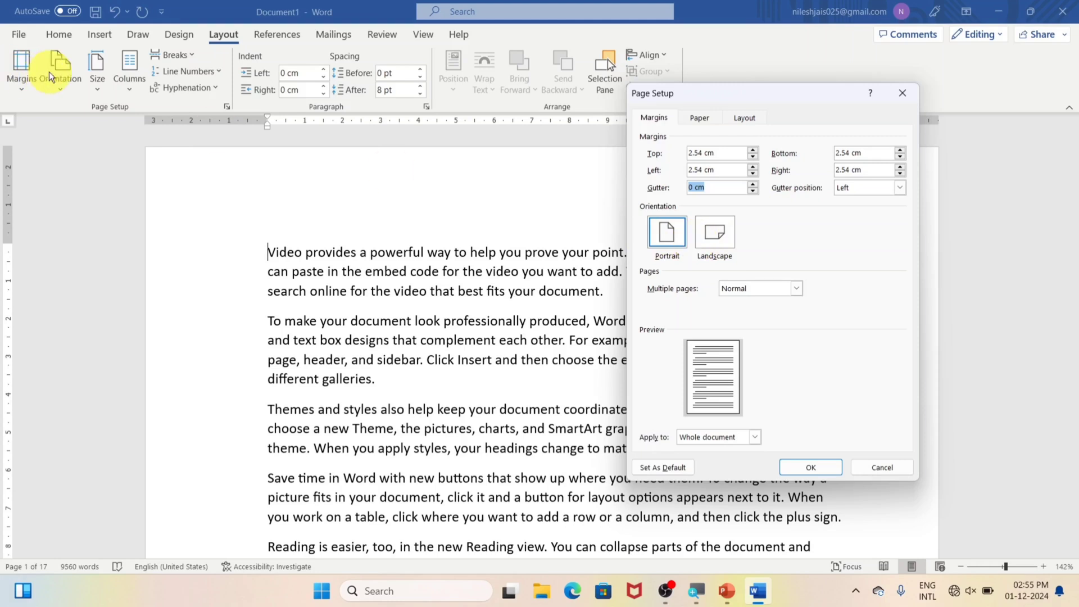
pyautogui.click(699, 242)
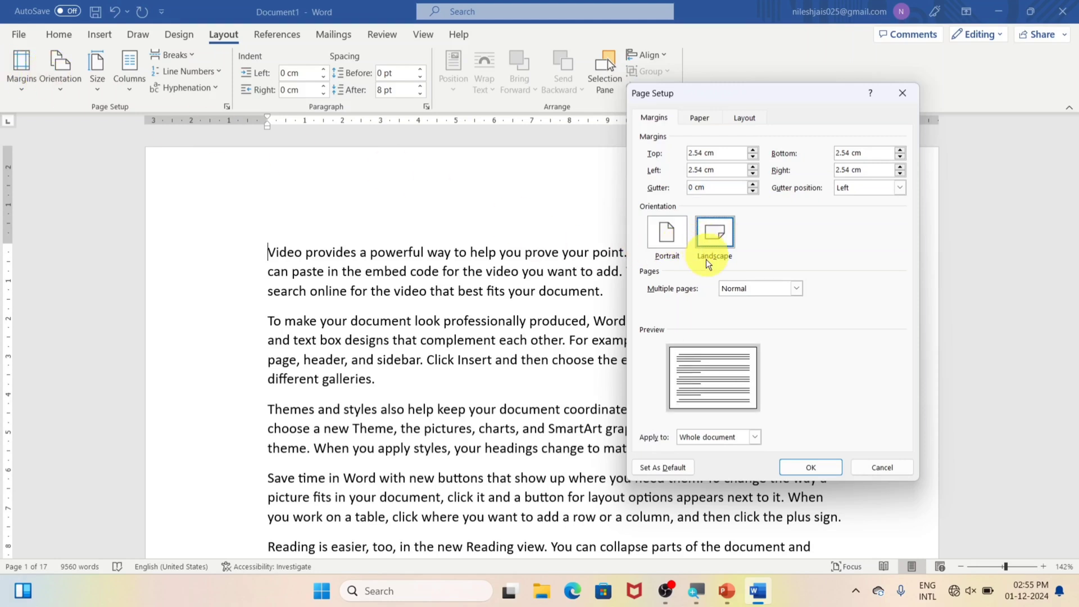
pyautogui.click(811, 468)
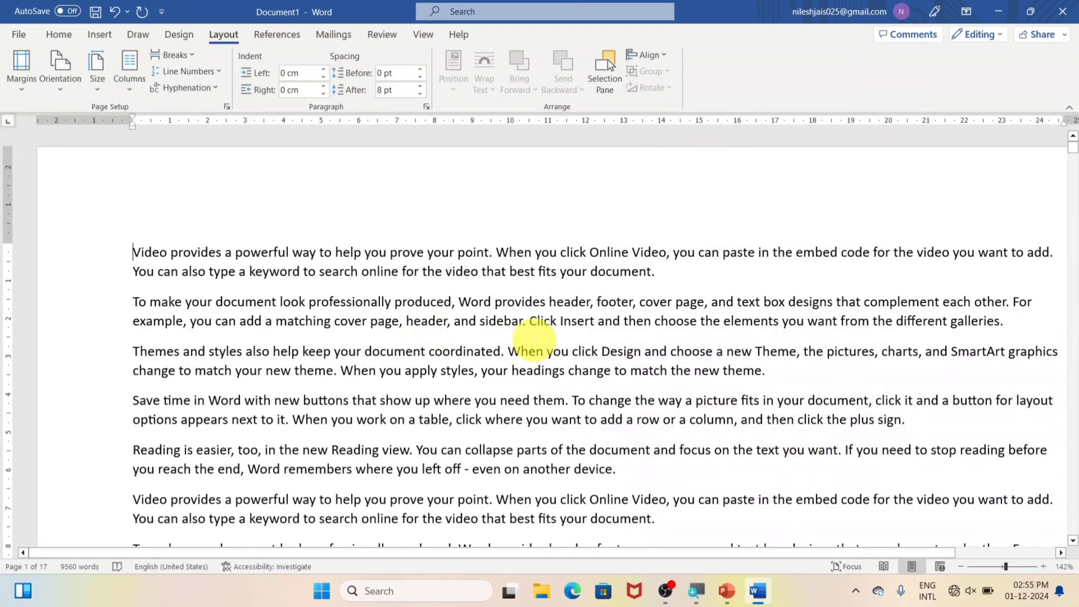
# - With several pages in view, switch the page orientation to Portrait and back to Landscape
pyautogui.keyDown('ctrl'); pyautogui.scroll(-5, 534, 339); pyautogui.keyUp('ctrl')
pyautogui.keyDown('ctrl'); pyautogui.scroll(-4, 537, 339); pyautogui.keyUp('ctrl')
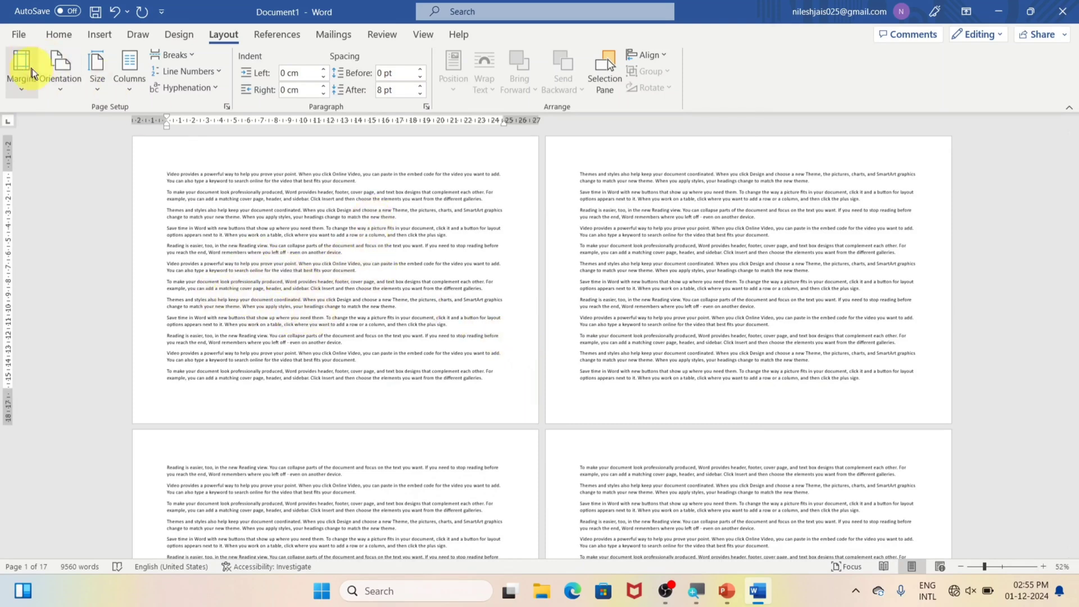
pyautogui.click(60, 84)
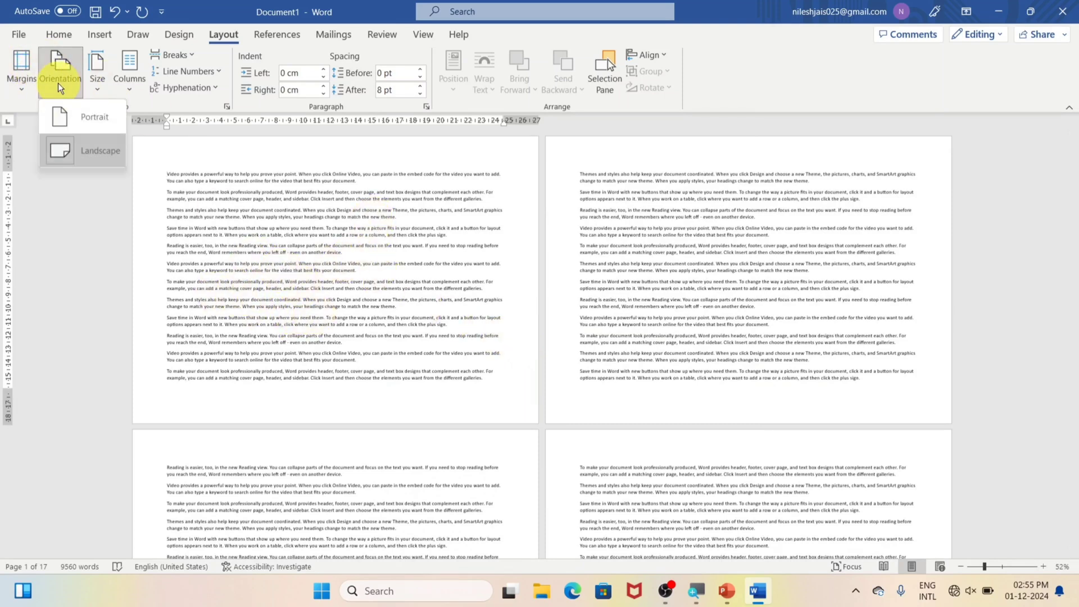
pyautogui.click(80, 124)
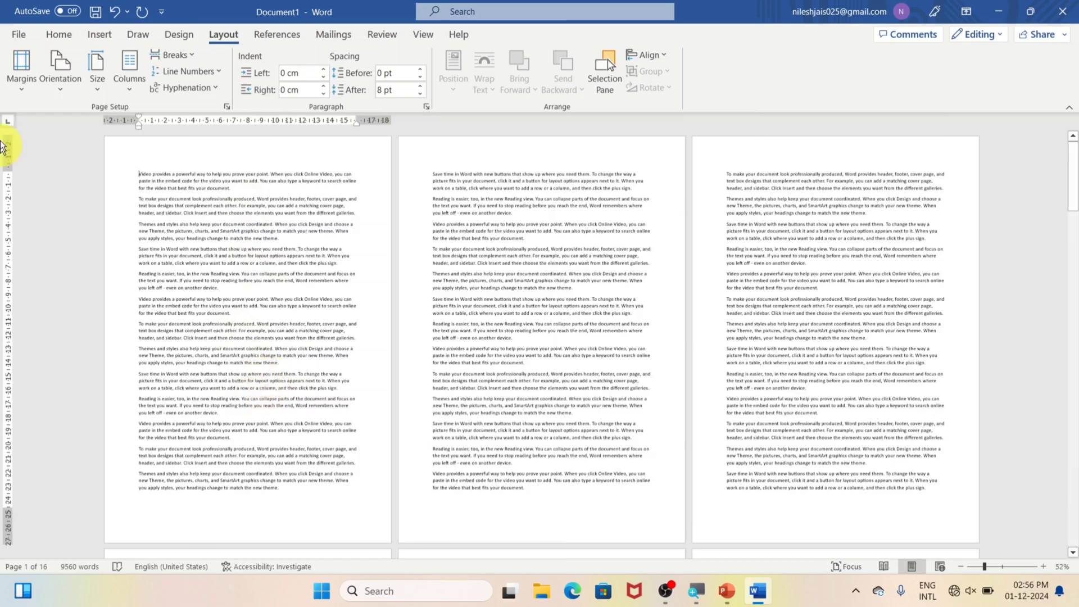
pyautogui.click(59, 70)
pyautogui.click(74, 153)
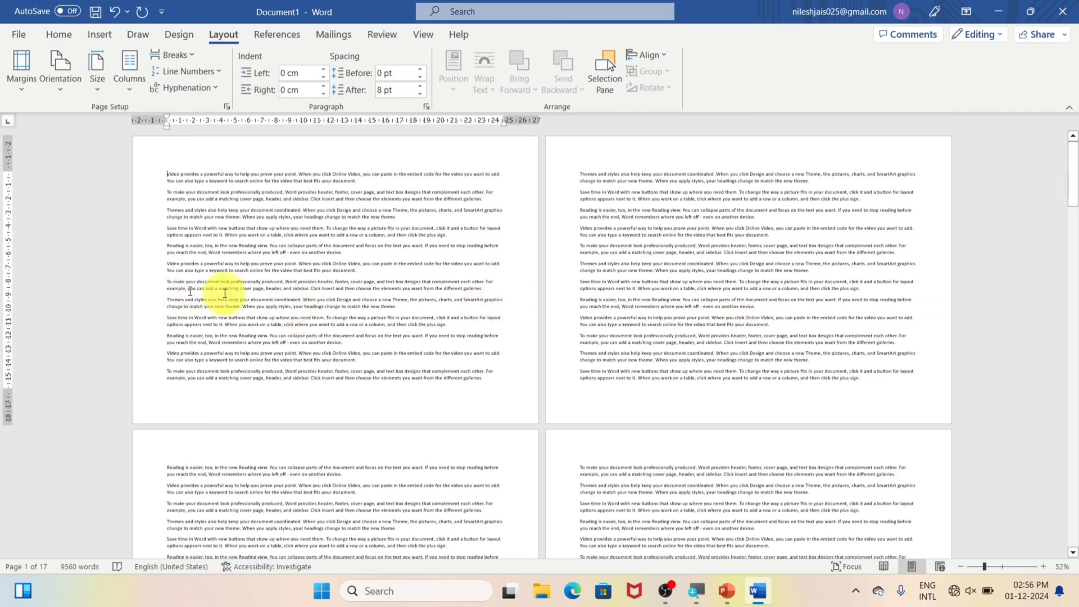
# - Switch the whole document's orientation to Portrait, back to Landscape, and return it to Portrait
pyautogui.click(59, 84)
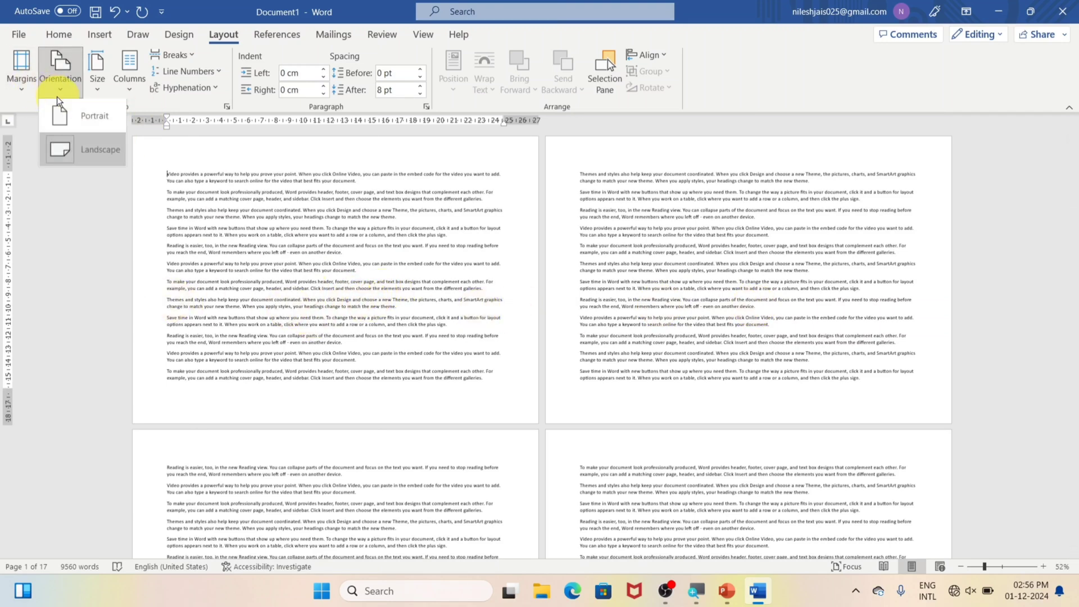
pyautogui.click(90, 127)
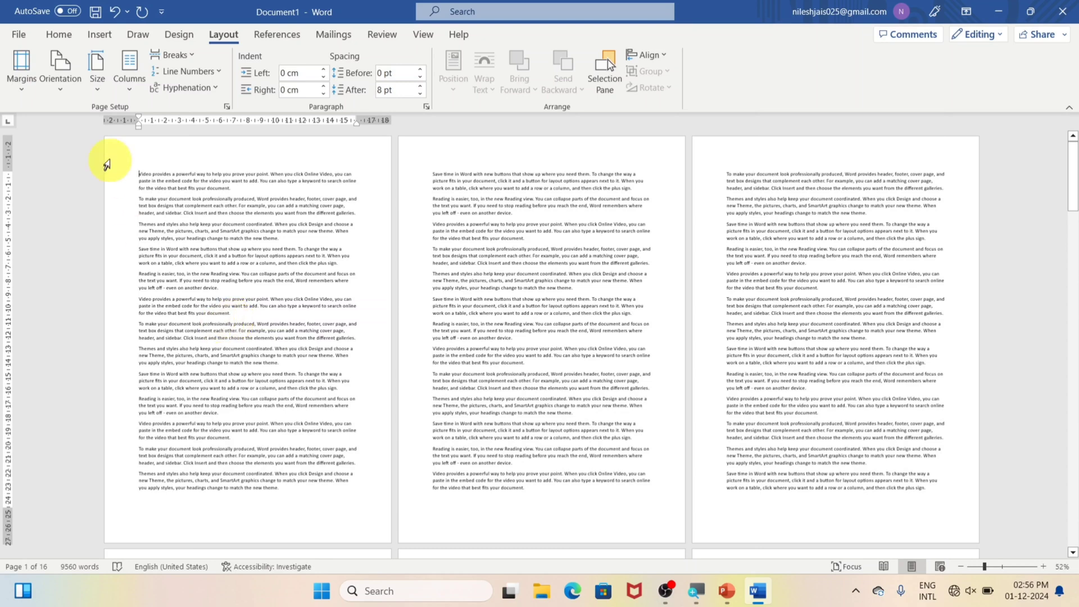
pyautogui.click(72, 83)
pyautogui.click(85, 150)
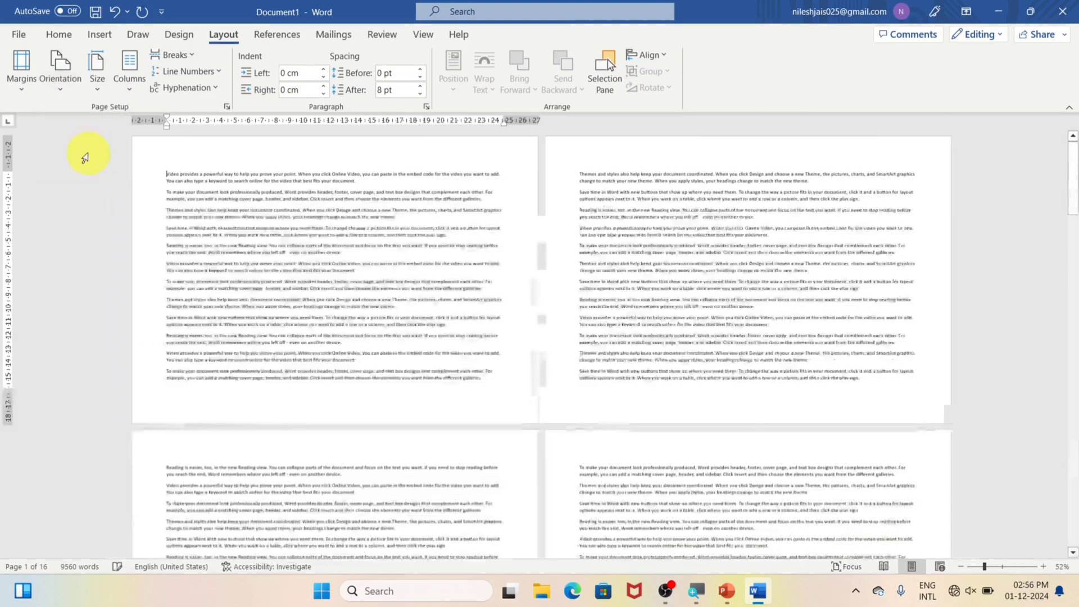
pyautogui.click(60, 73)
pyautogui.click(60, 73)
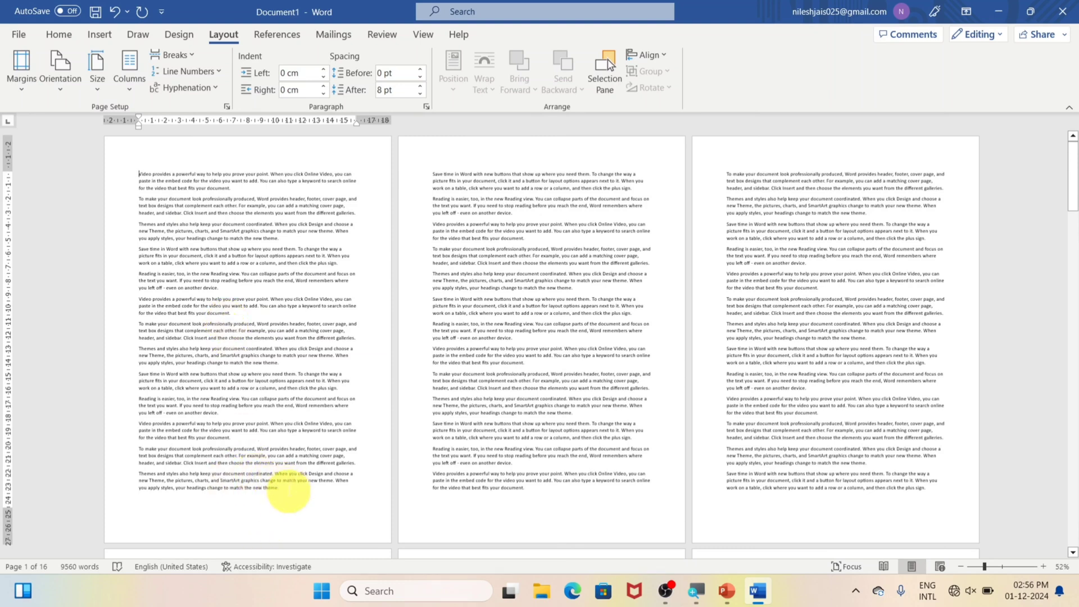
# - Select all the text on the first page and set its orientation to Landscape in Page Setup, applied to Selected text only
pyautogui.moveTo(288, 491); pyautogui.dragTo(120, 170)
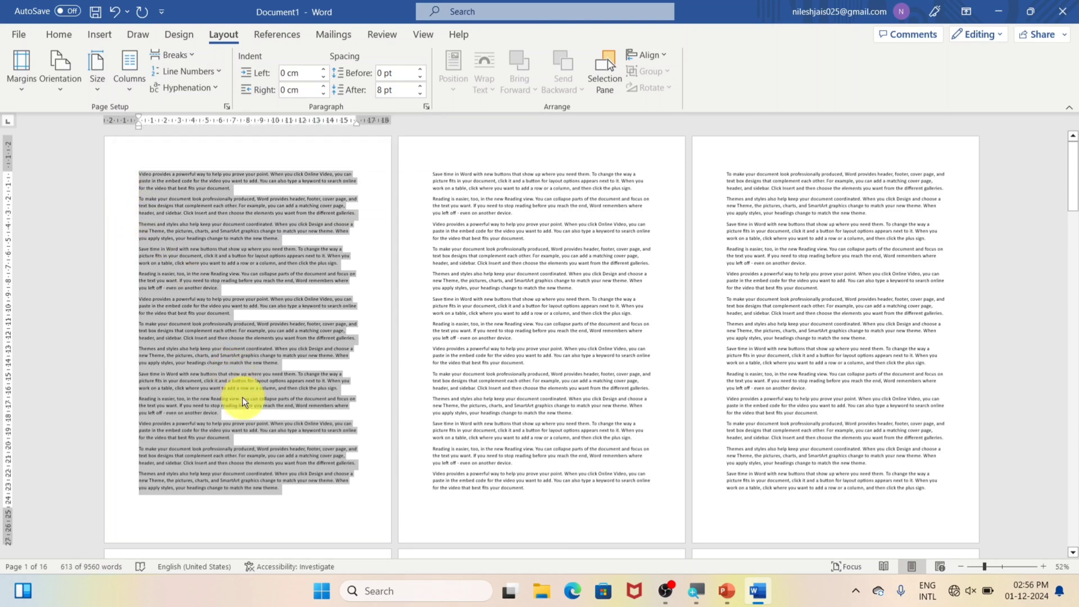
pyautogui.click(23, 92)
pyautogui.click(66, 92)
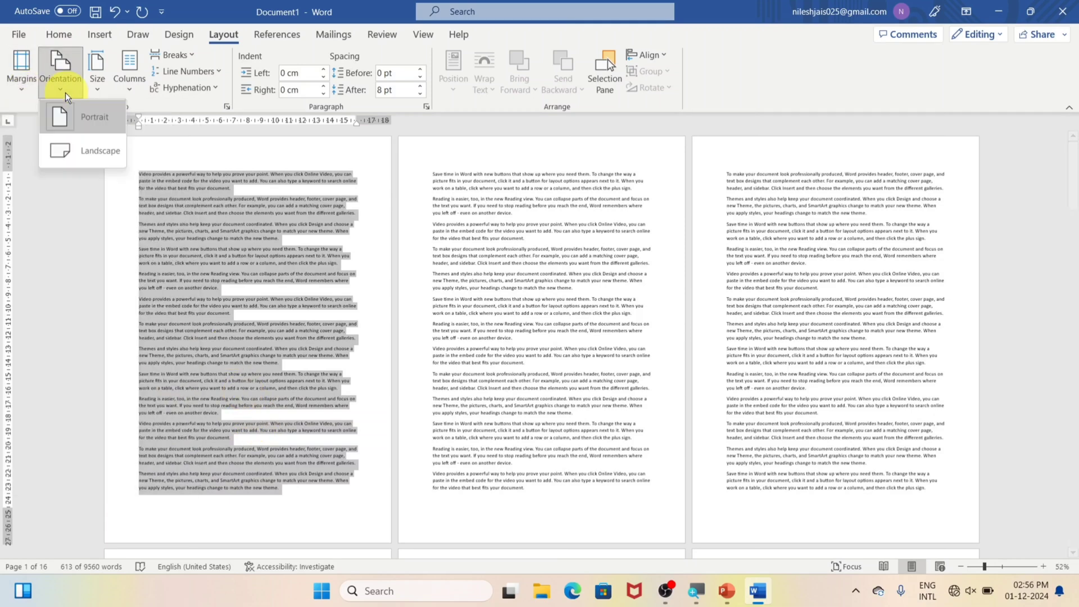
pyautogui.click(26, 84)
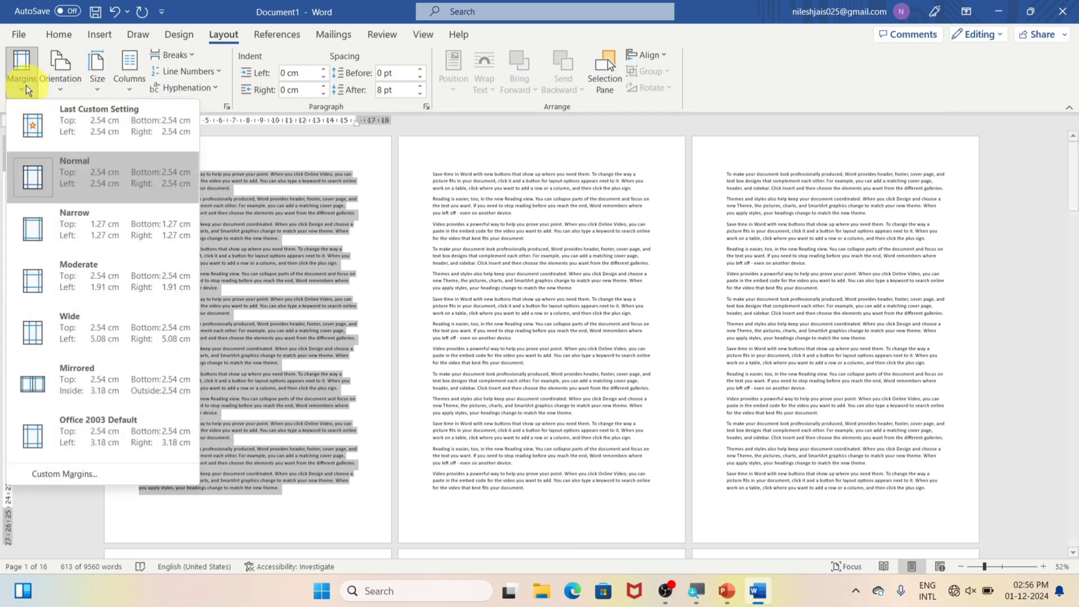
pyautogui.click(134, 474)
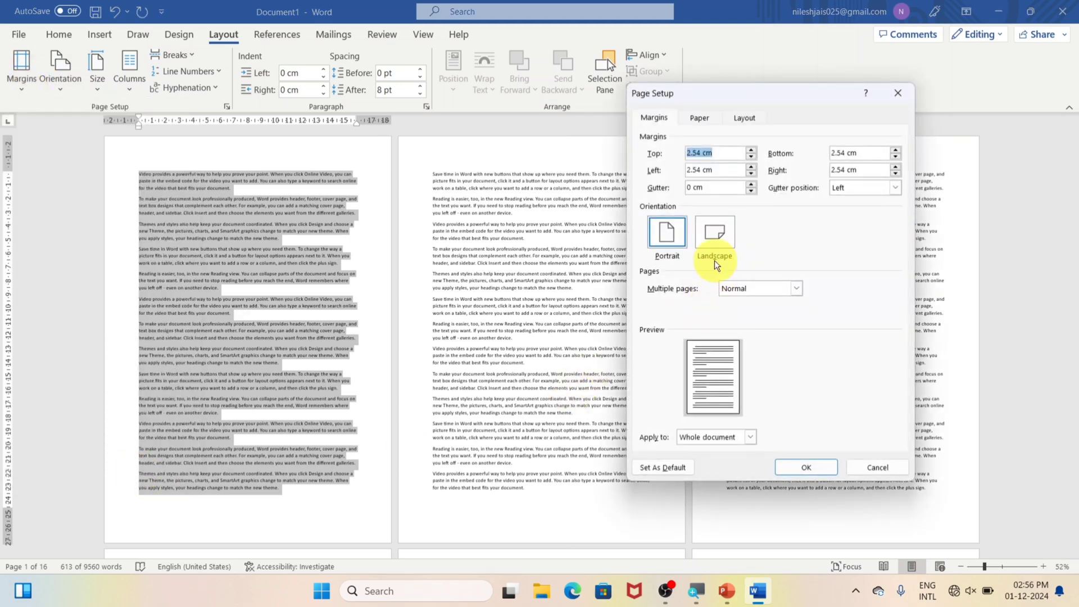
pyautogui.click(711, 240)
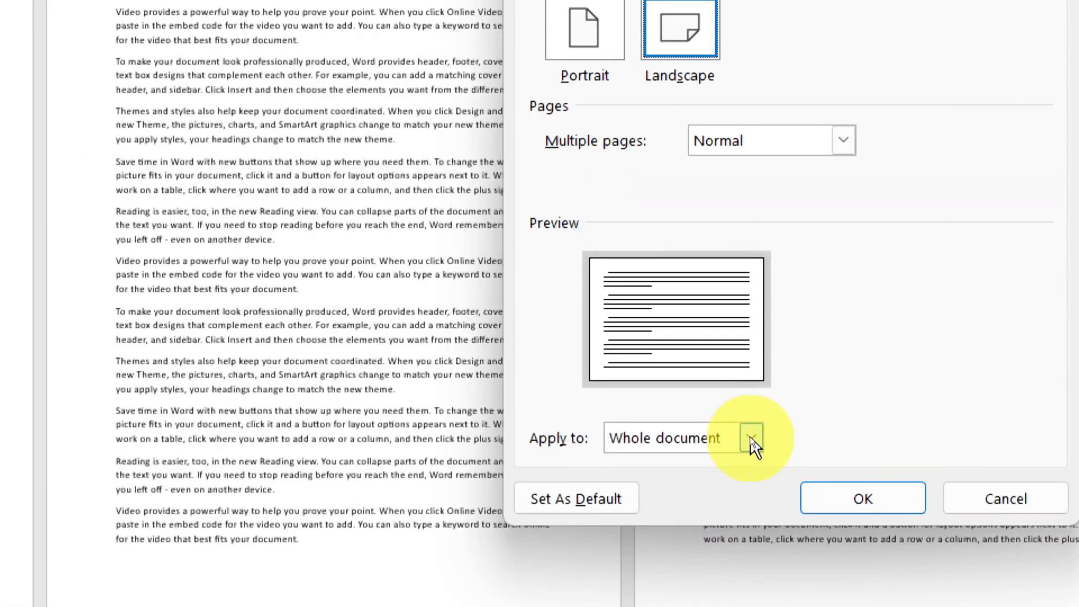
pyautogui.click(751, 439)
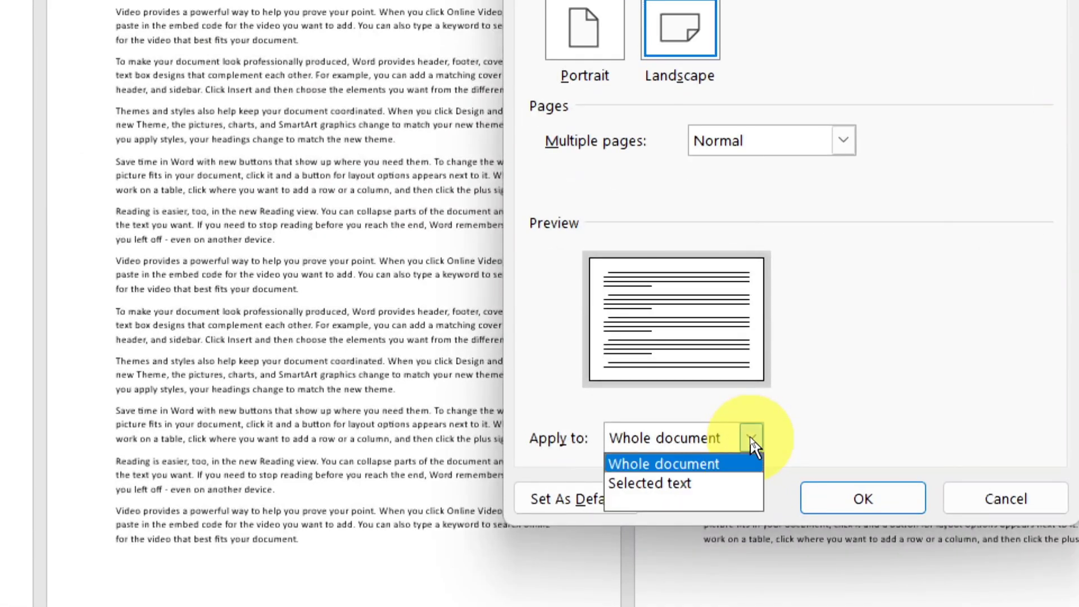
pyautogui.click(666, 482)
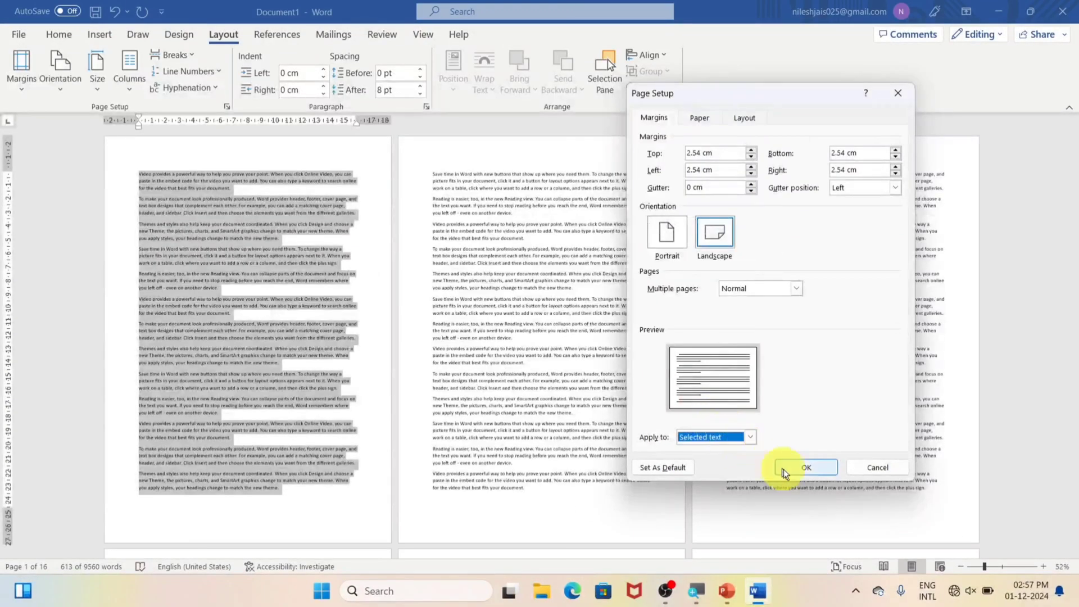
pyautogui.click(796, 467)
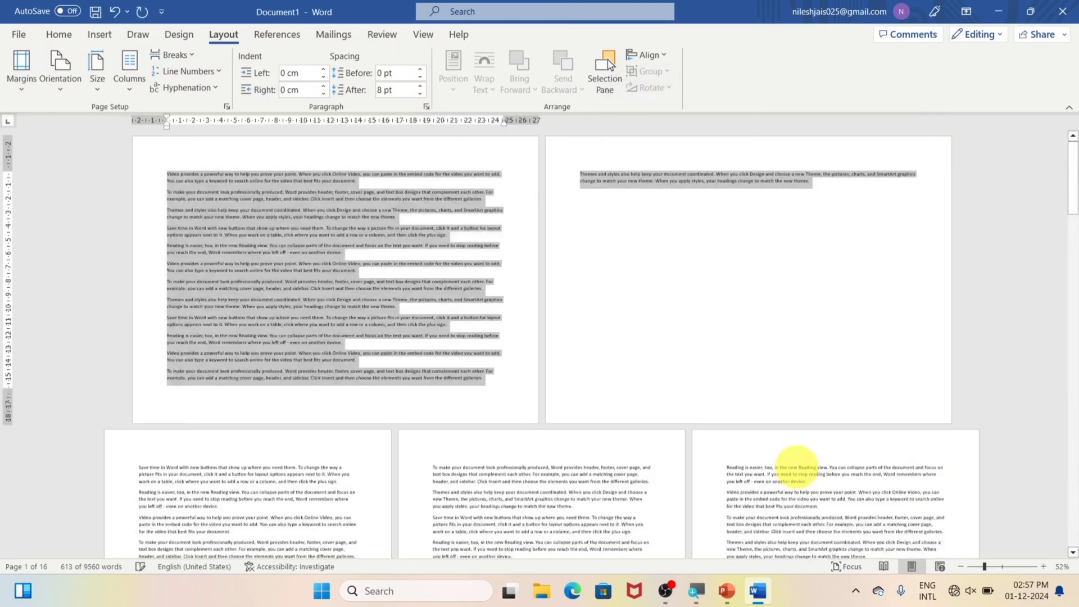
# - Delete the single paragraph that spilled onto the second landscape page
pyautogui.click(494, 315)
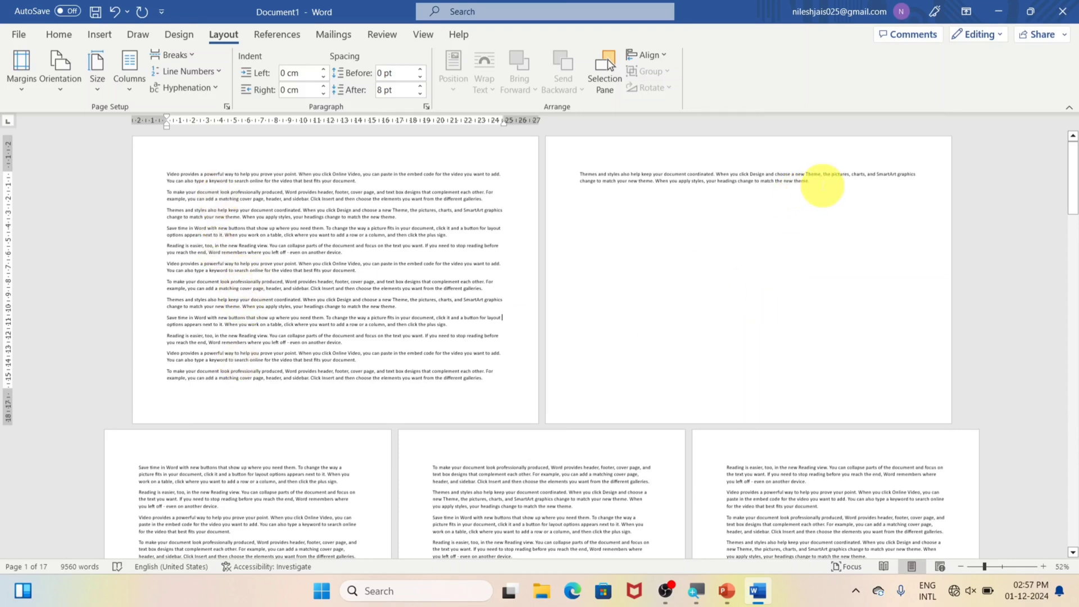
pyautogui.moveTo(823, 185); pyautogui.dragTo(574, 173)
pyautogui.press('Delete')
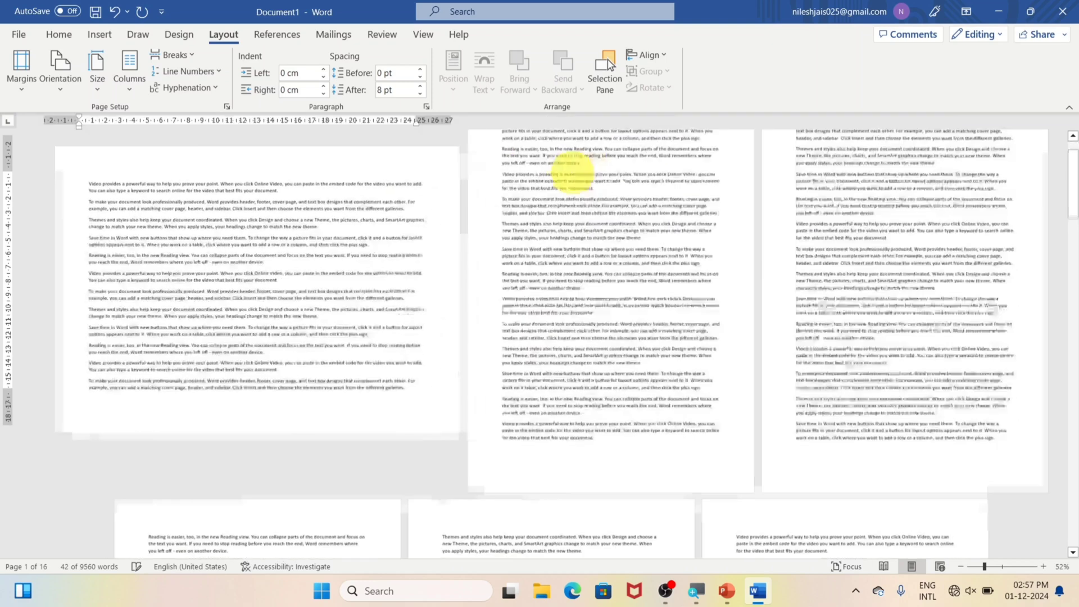
pyautogui.scroll(1, 344, 335)
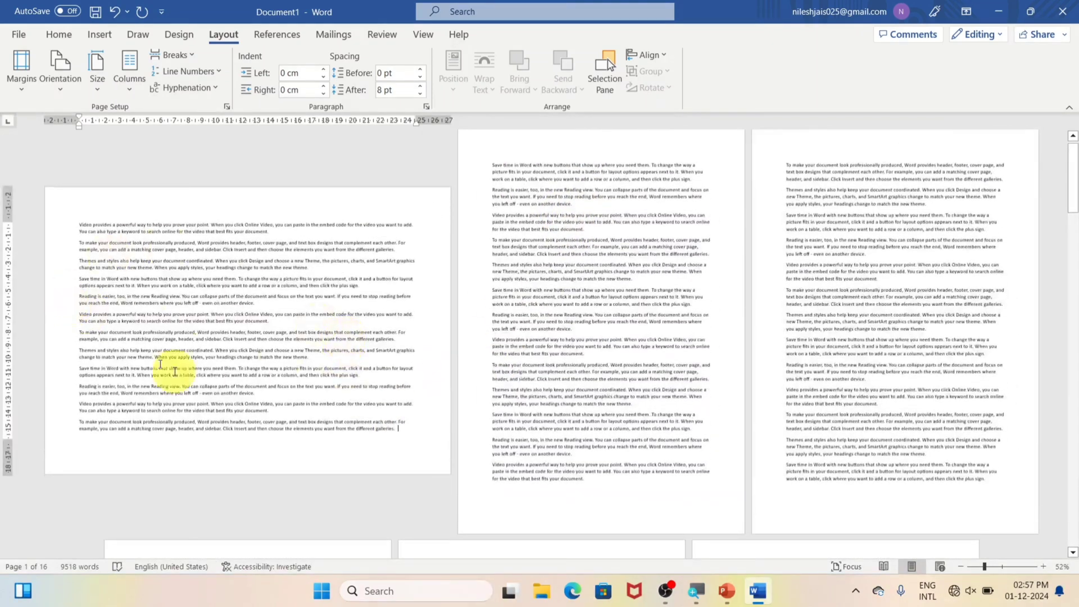
# - Switch the first page's section to Portrait, back to Landscape, and return it to Portrait
pyautogui.scroll(-4, 641, 318)
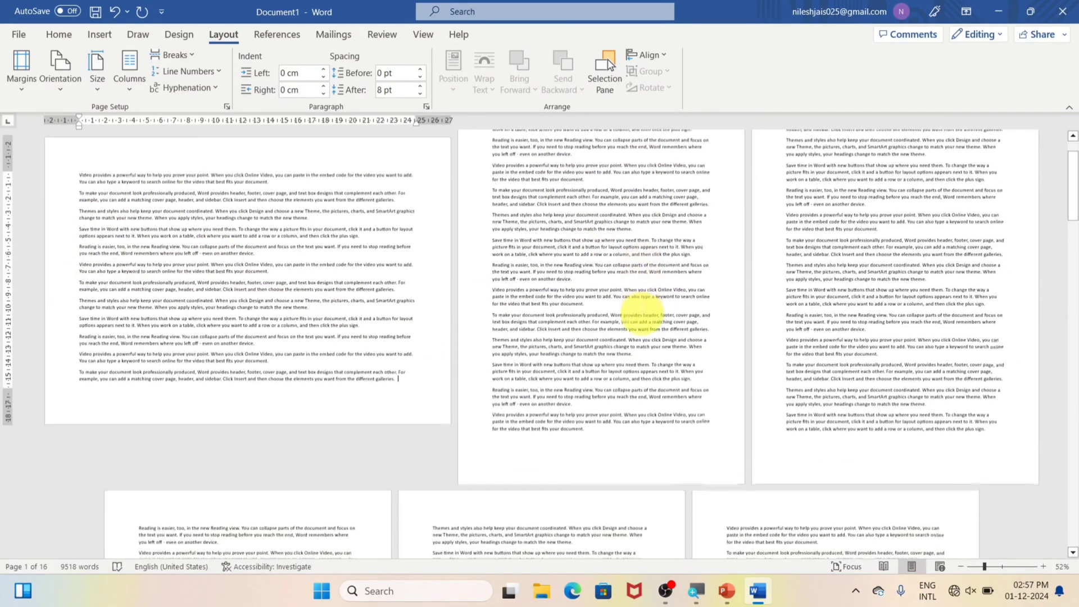
pyautogui.scroll(-5, 641, 318)
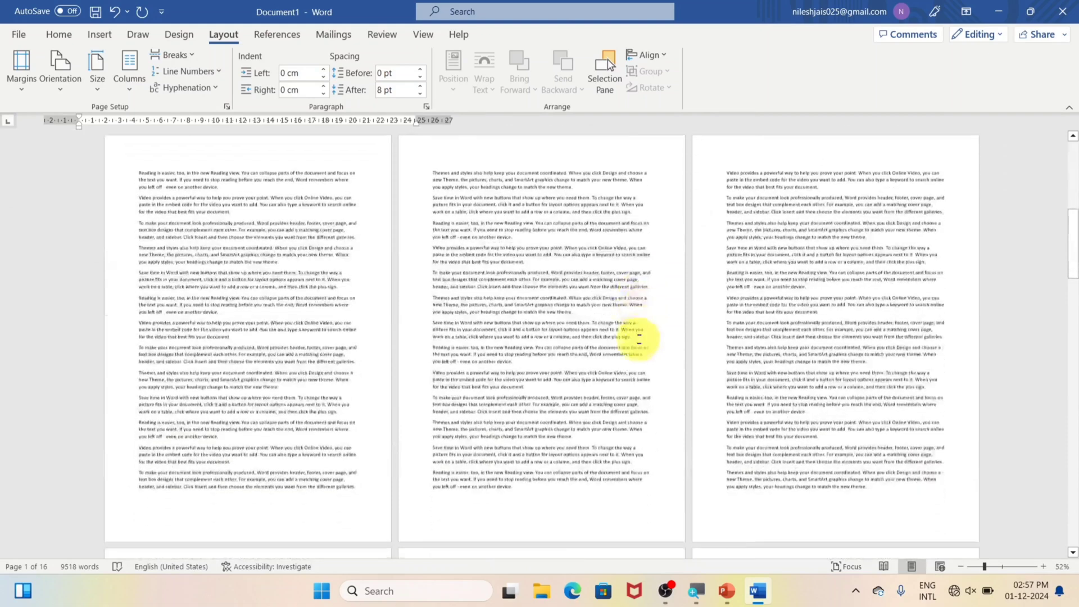
pyautogui.scroll(6, 638, 325)
pyautogui.scroll(3, 631, 325)
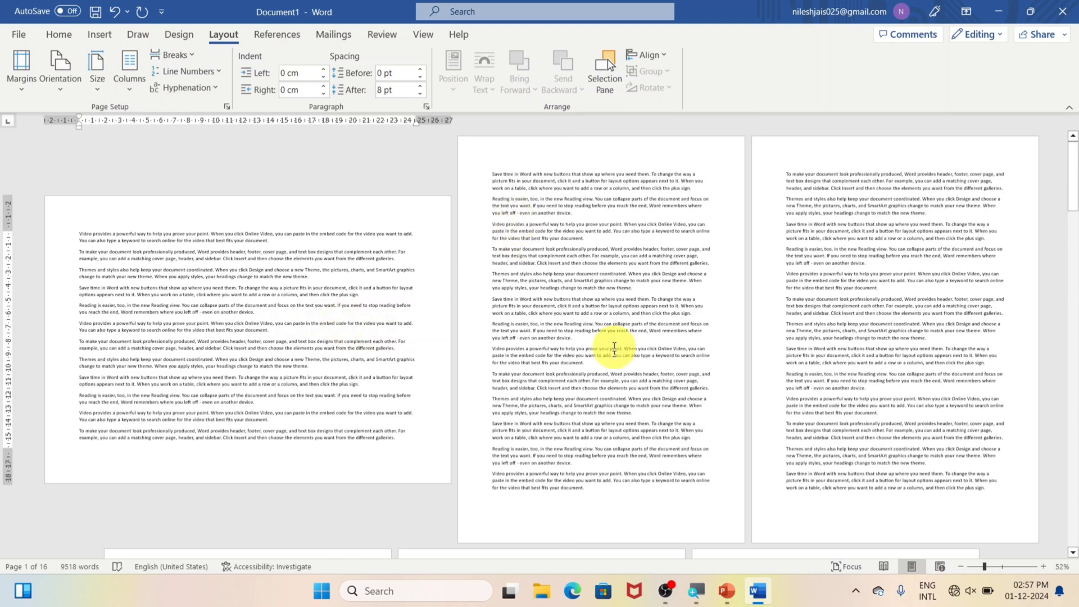
pyautogui.scroll(-2, 616, 352)
pyautogui.scroll(2, 619, 371)
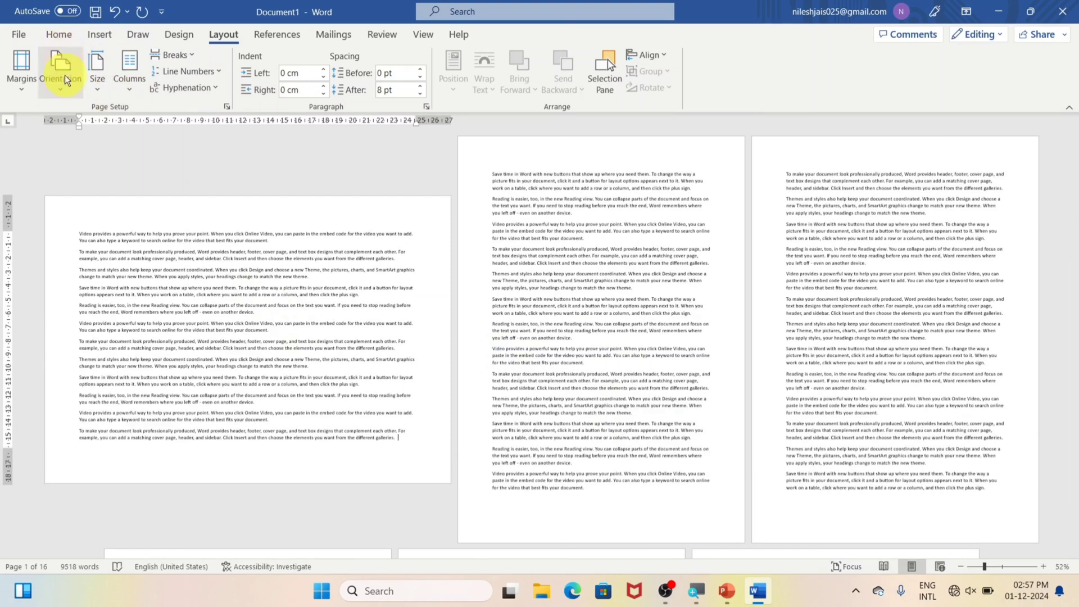
pyautogui.click(66, 90)
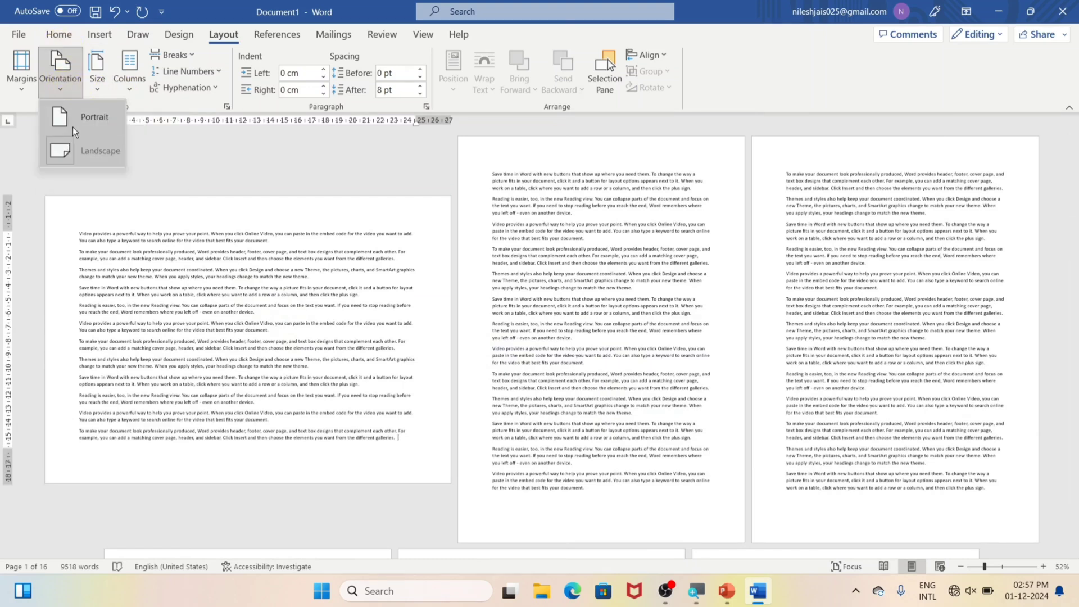
pyautogui.click(72, 127)
pyautogui.click(57, 71)
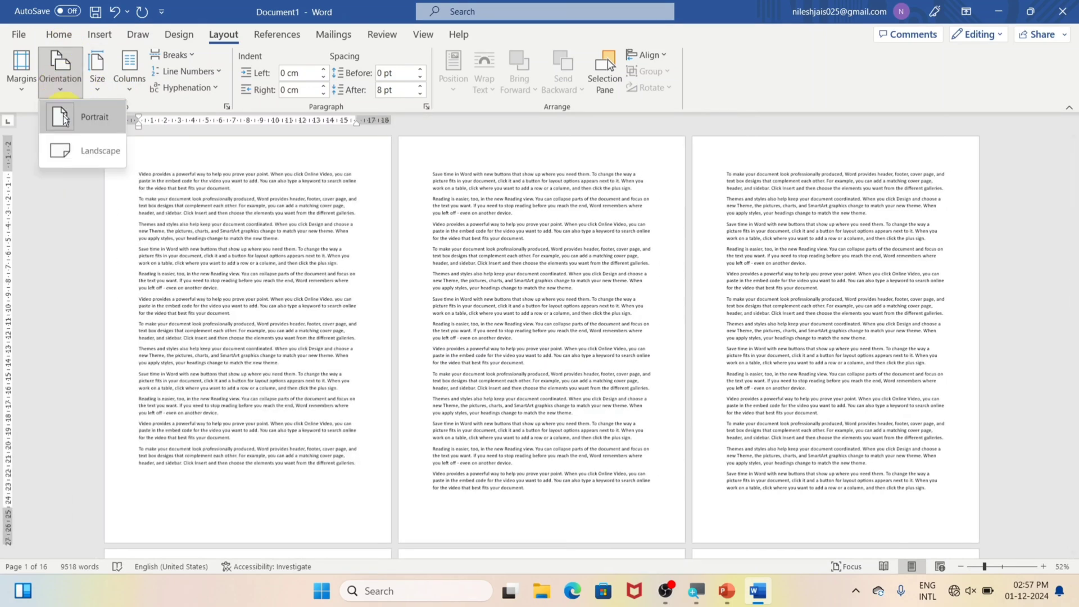
pyautogui.click(65, 147)
pyautogui.click(59, 73)
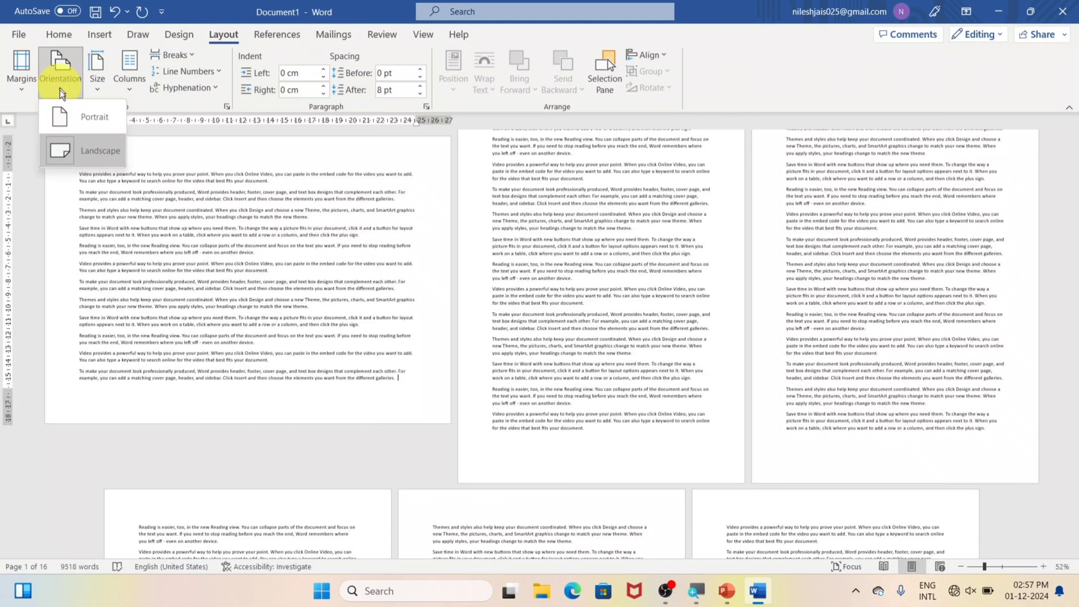
pyautogui.click(65, 124)
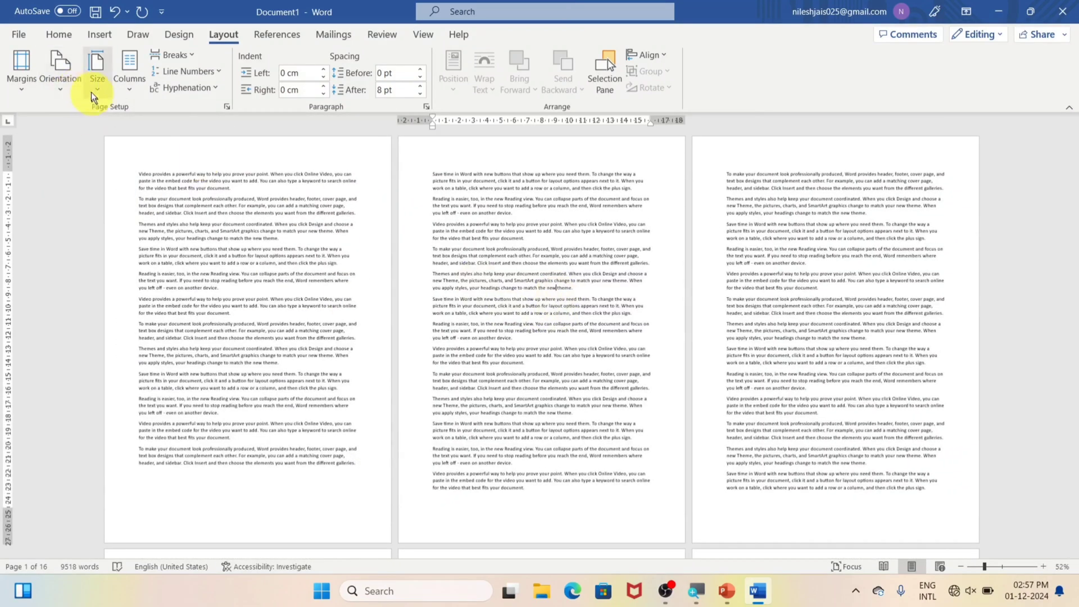
# - From within the second page, switch that section's orientation to Landscape and back to Portrait
pyautogui.click(73, 85)
pyautogui.click(92, 155)
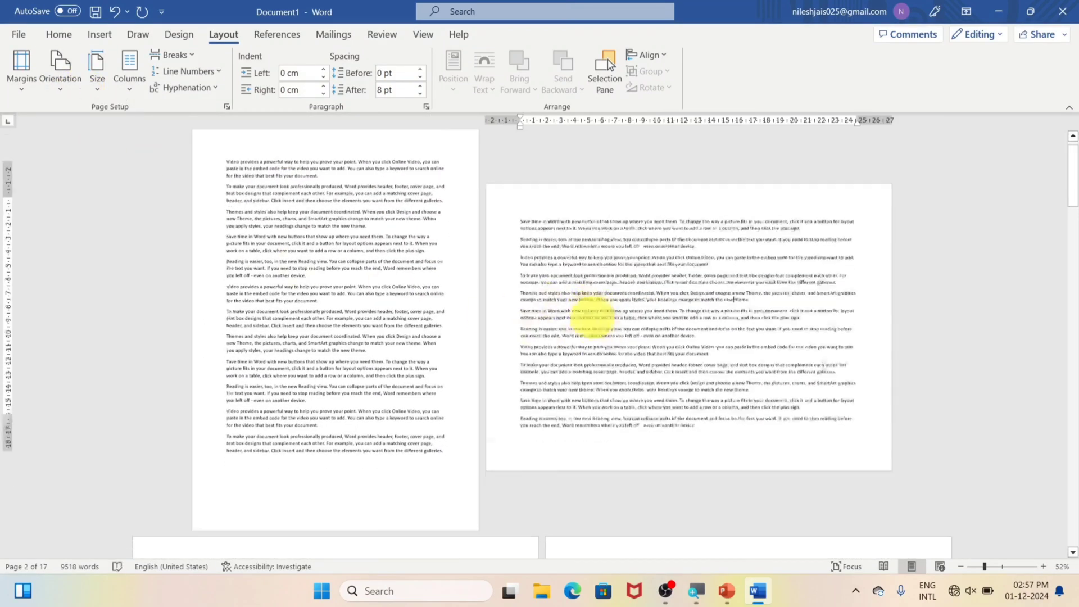
pyautogui.click(59, 90)
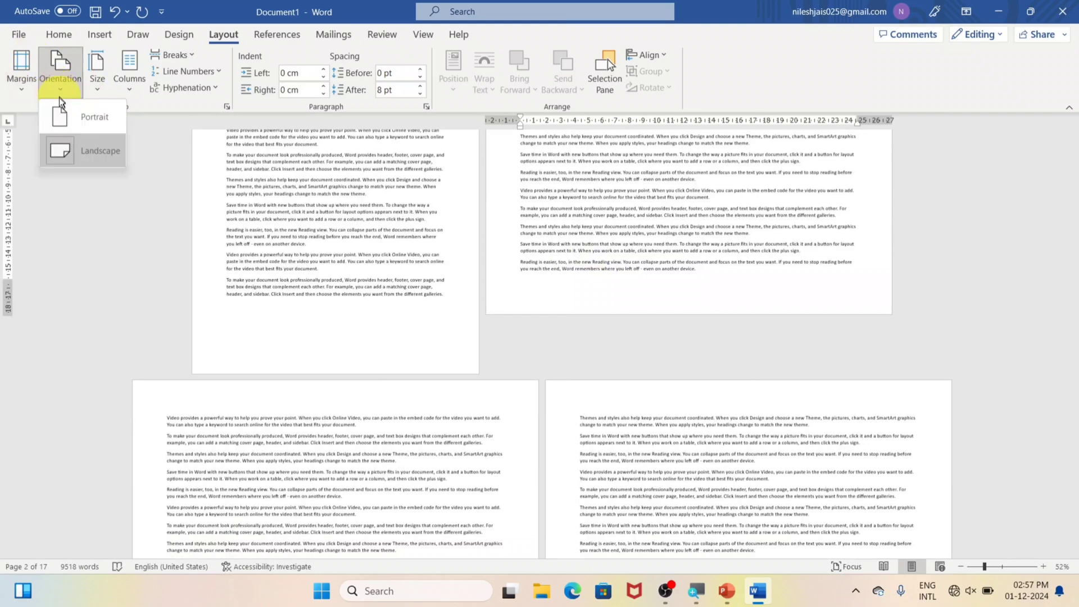
pyautogui.click(63, 115)
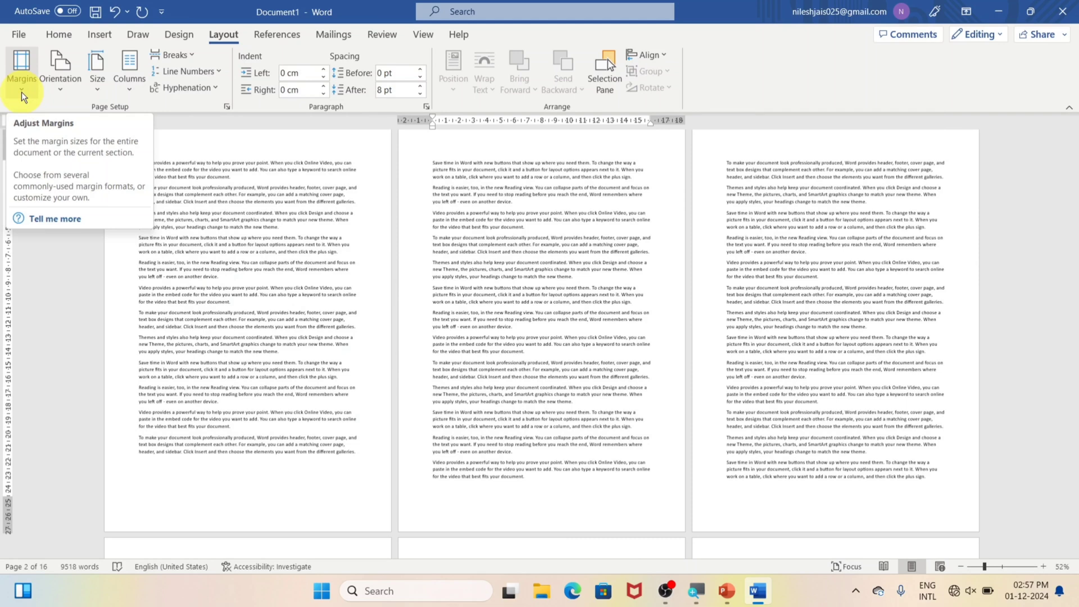
# - Check the scope that the second section's Page Setup settings apply to, and close the dialog without changes
pyautogui.click(22, 91)
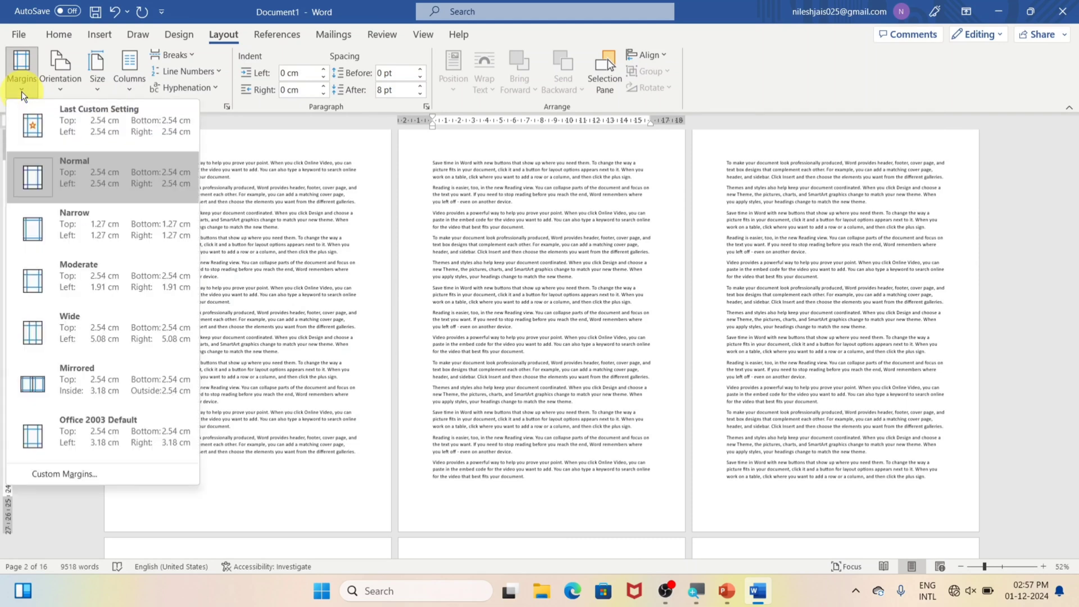
pyautogui.click(68, 471)
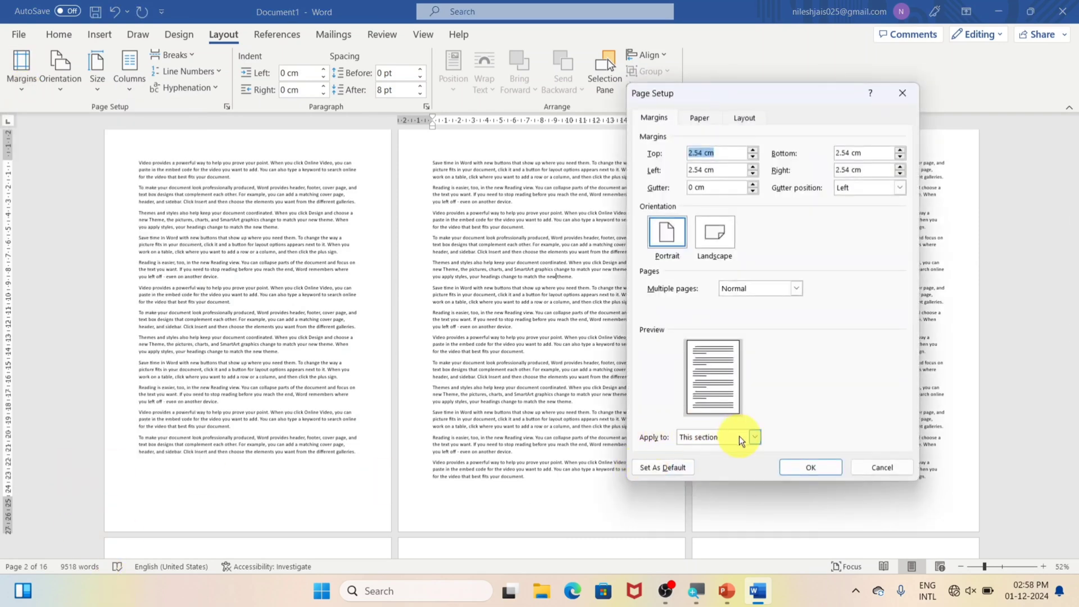
pyautogui.click(886, 465)
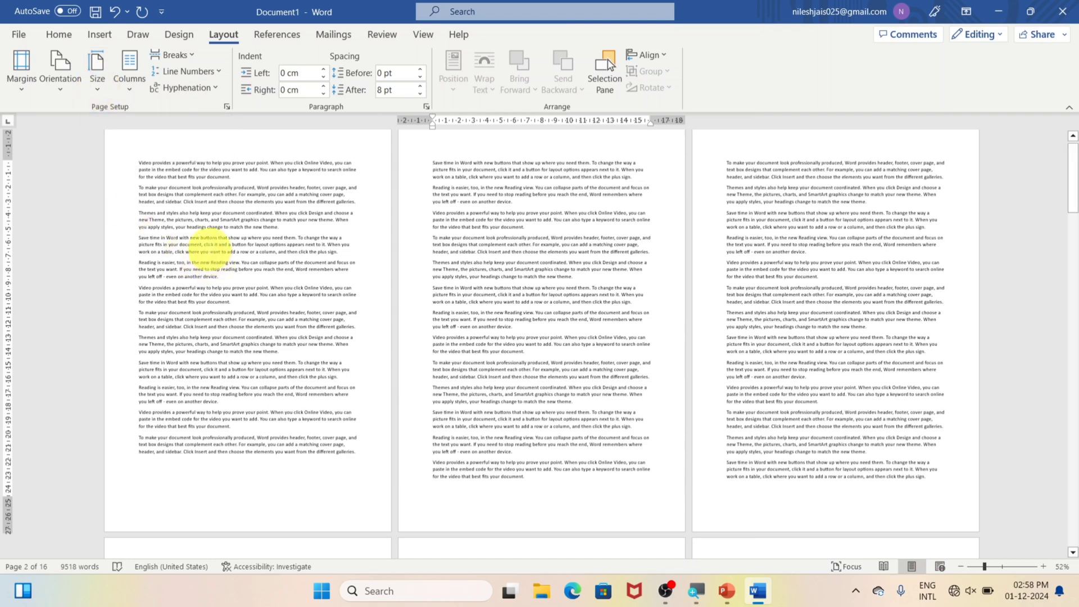
pyautogui.scroll(-1, 210, 249)
pyautogui.scroll(2, 210, 250)
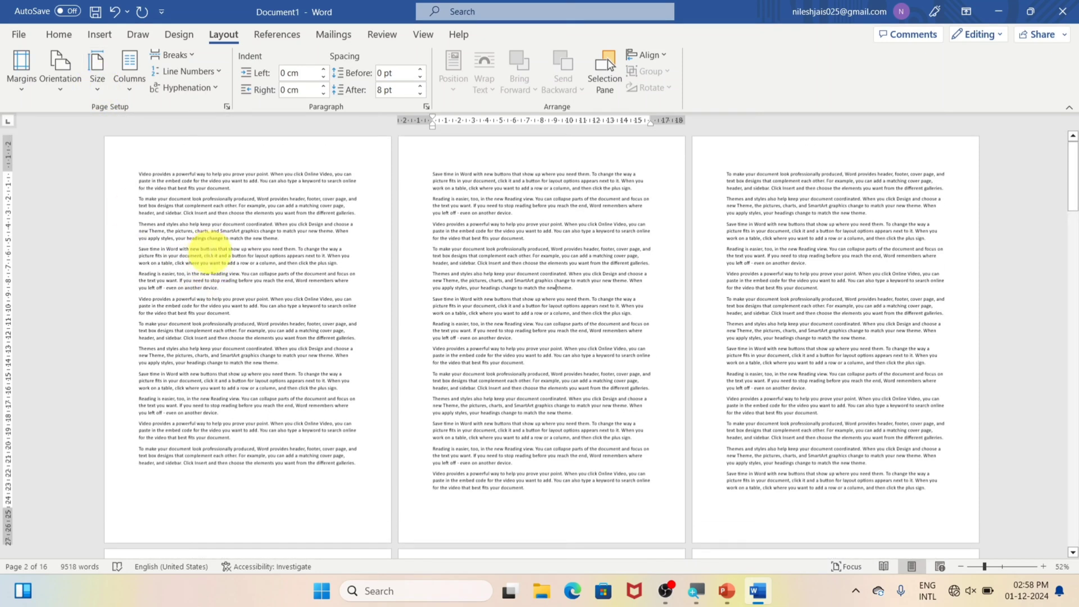
# - Set the paper size of the section starting on page two to A3 (29.7 cm x 42 cm)
pyautogui.click(97, 91)
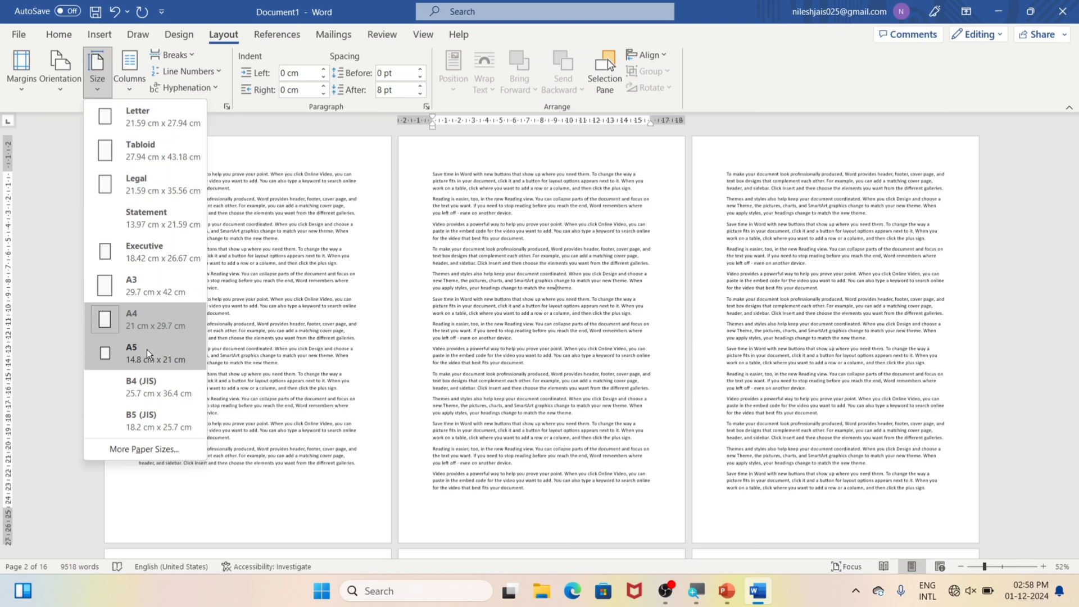
pyautogui.click(144, 298)
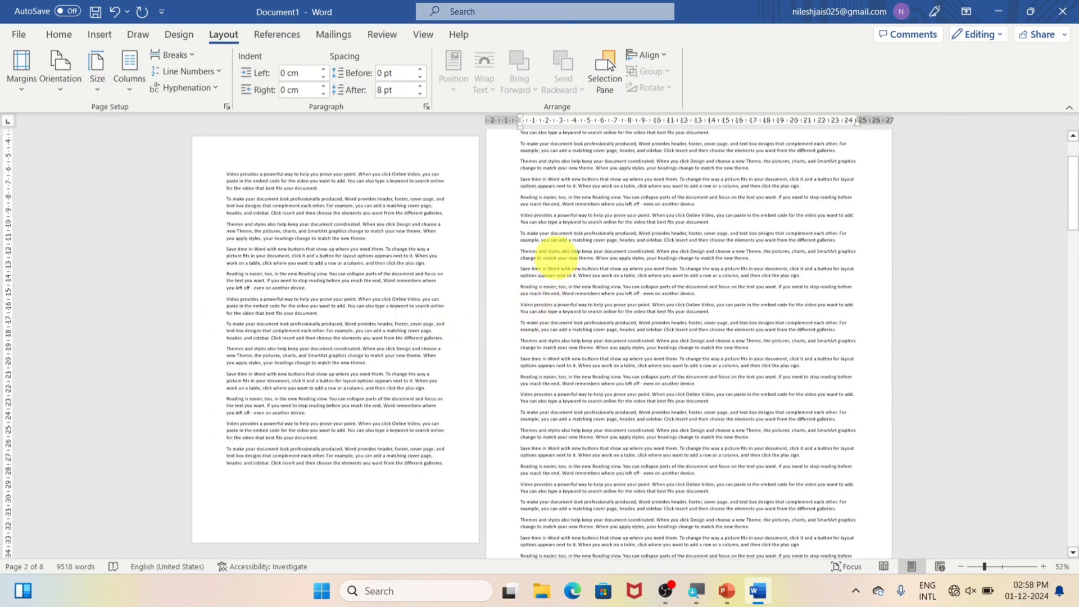
pyautogui.scroll(-2, 556, 264)
pyautogui.scroll(-10, 557, 264)
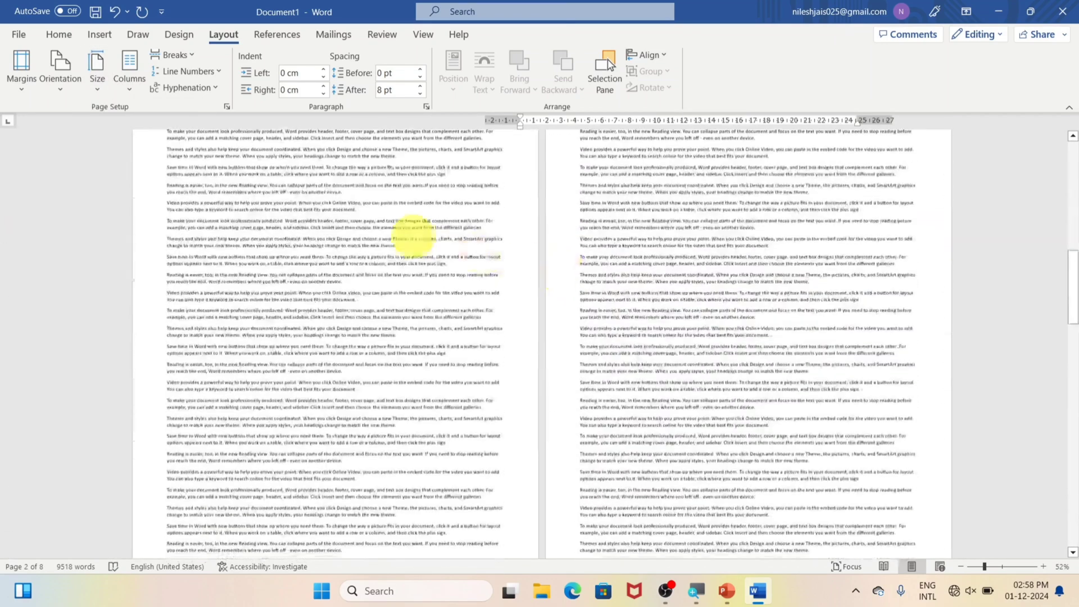
pyautogui.scroll(-5, 408, 243)
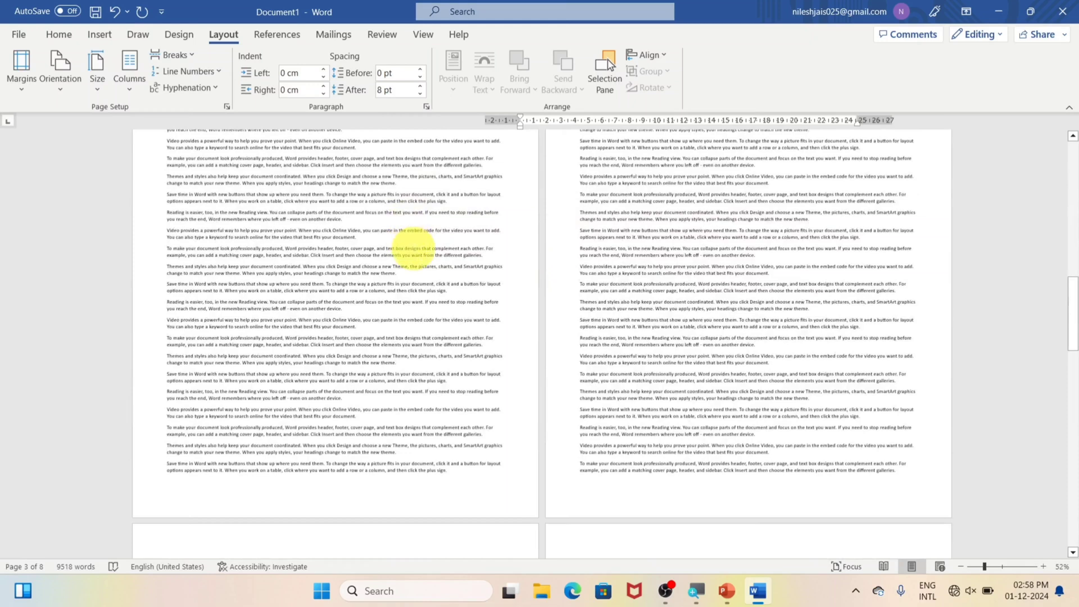
# - Delete all the text in the current document and create a new blank document
pyautogui.hotkey('ctrl', 'a')
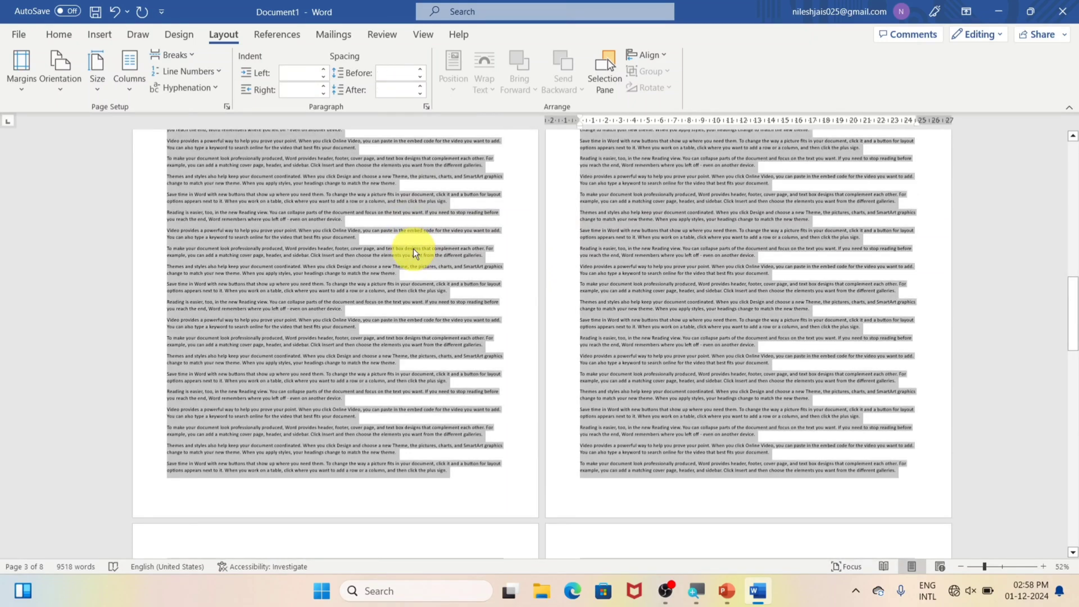
pyautogui.press('Delete')
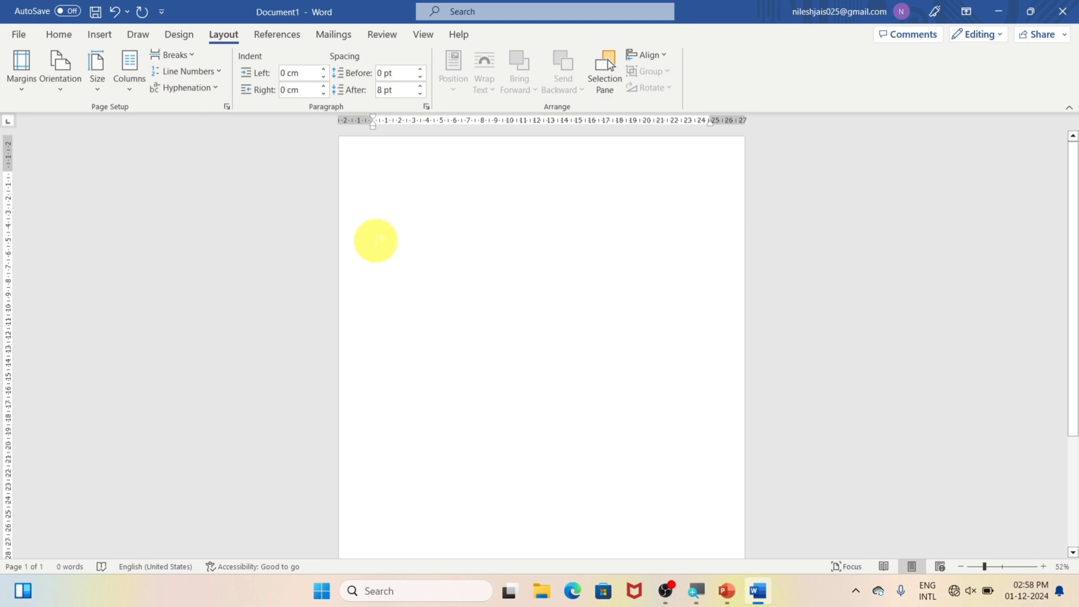
pyautogui.hotkey('ctrl', 'n')
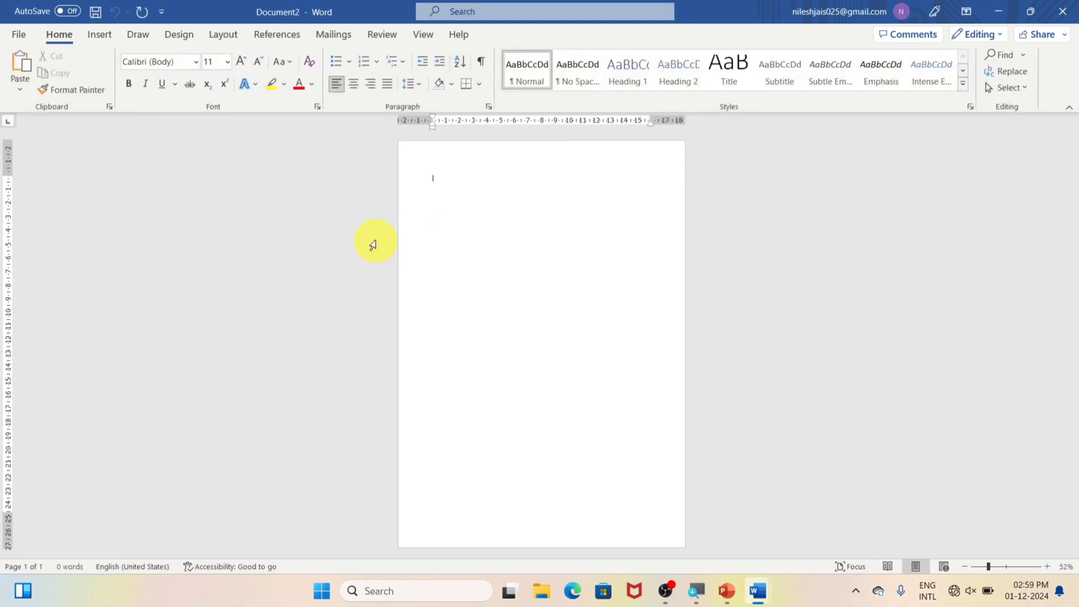
# - Fill the new document with several pages of sample text using the =rand() function
pyautogui.write('=rand')
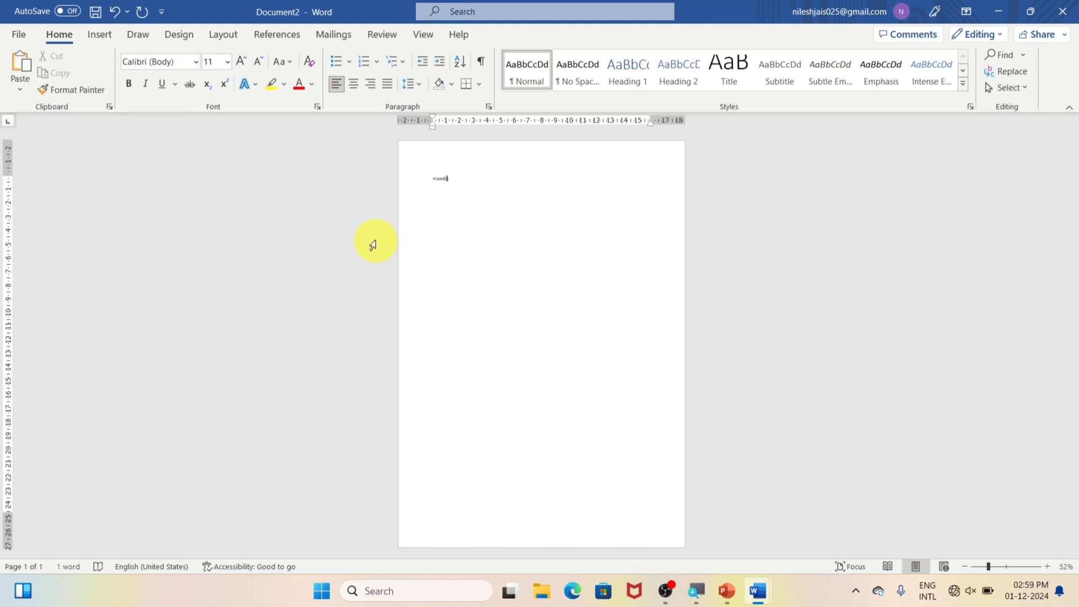
pyautogui.write('(20)')
pyautogui.press('Return')
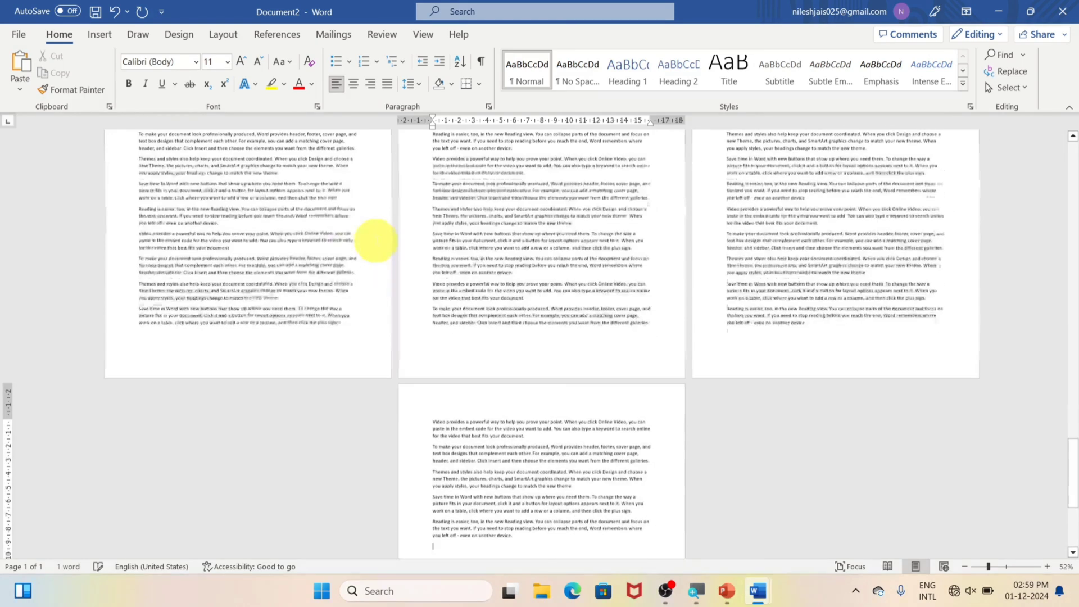
pyautogui.scroll(15, 451, 318)
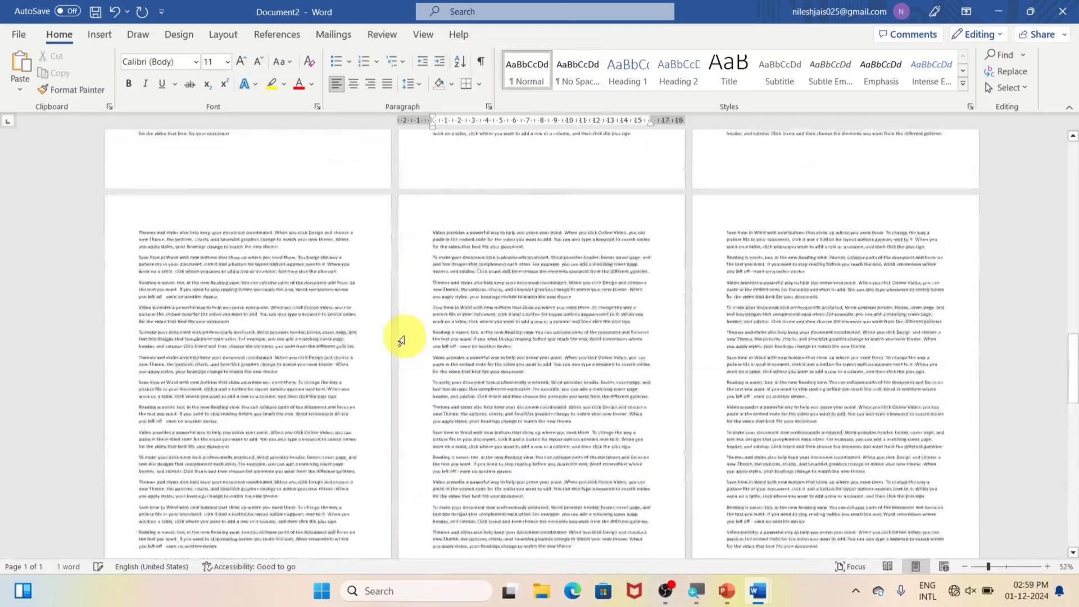
pyautogui.scroll(12, 399, 339)
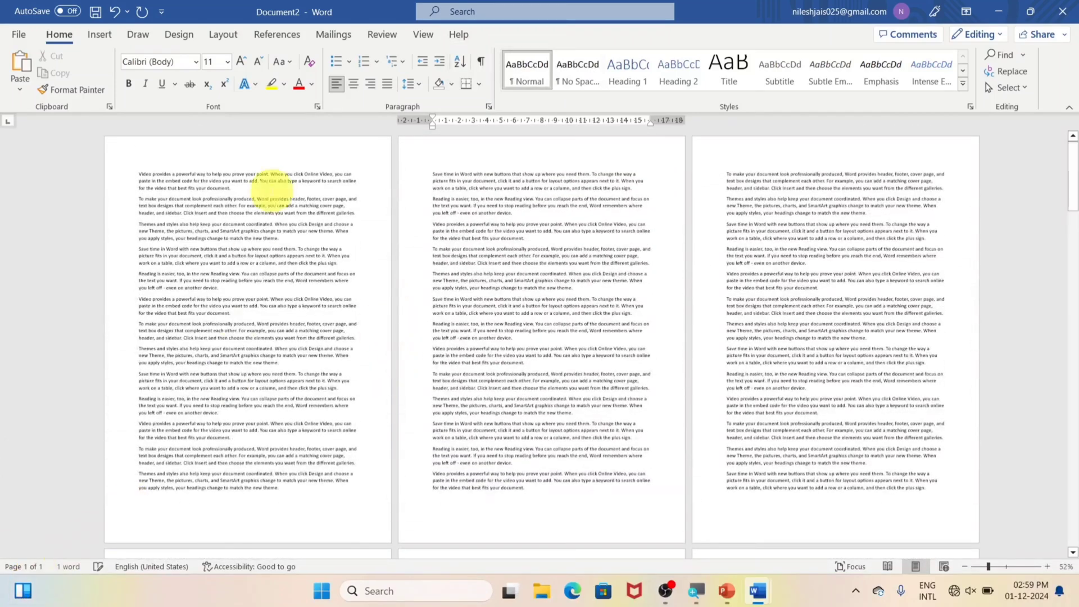
# - Set the paper size of the whole document to A3 (29.7 cm x 42 cm)
pyautogui.click(216, 35)
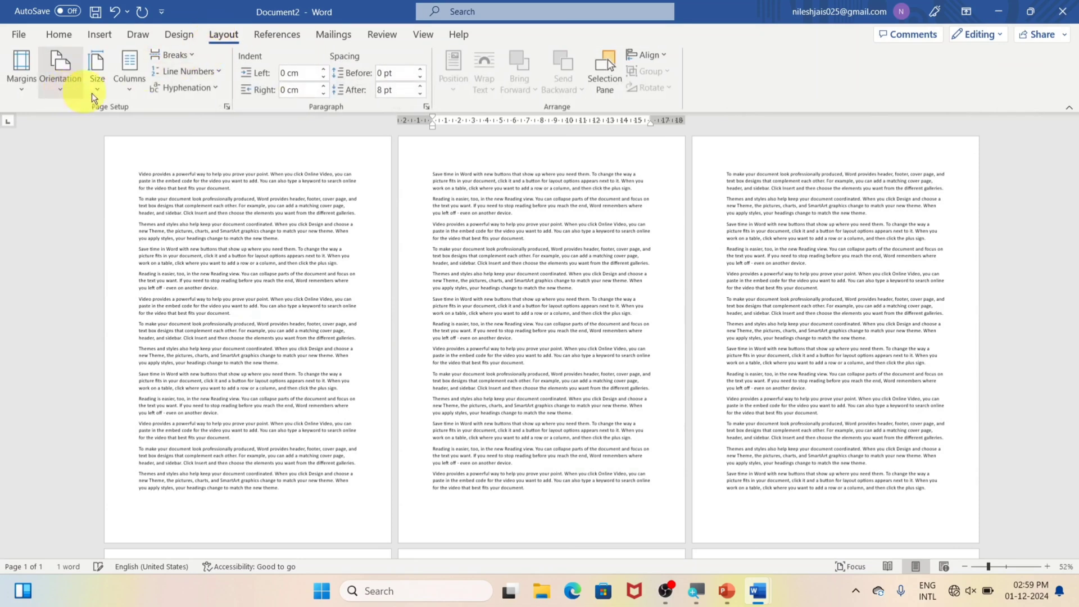
pyautogui.click(98, 91)
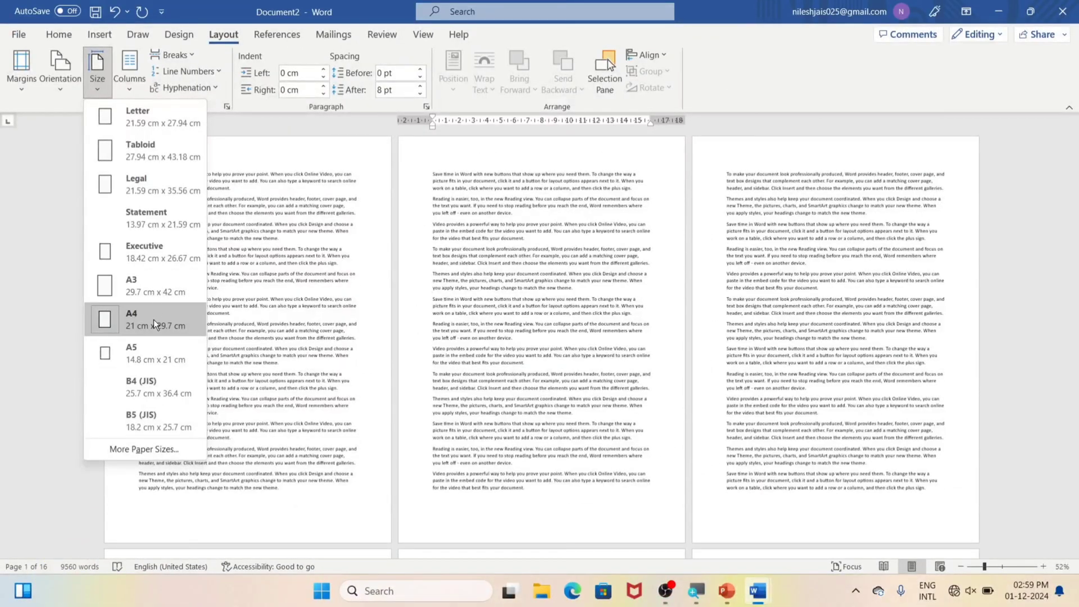
pyautogui.click(146, 285)
pyautogui.scroll(-10, 141, 304)
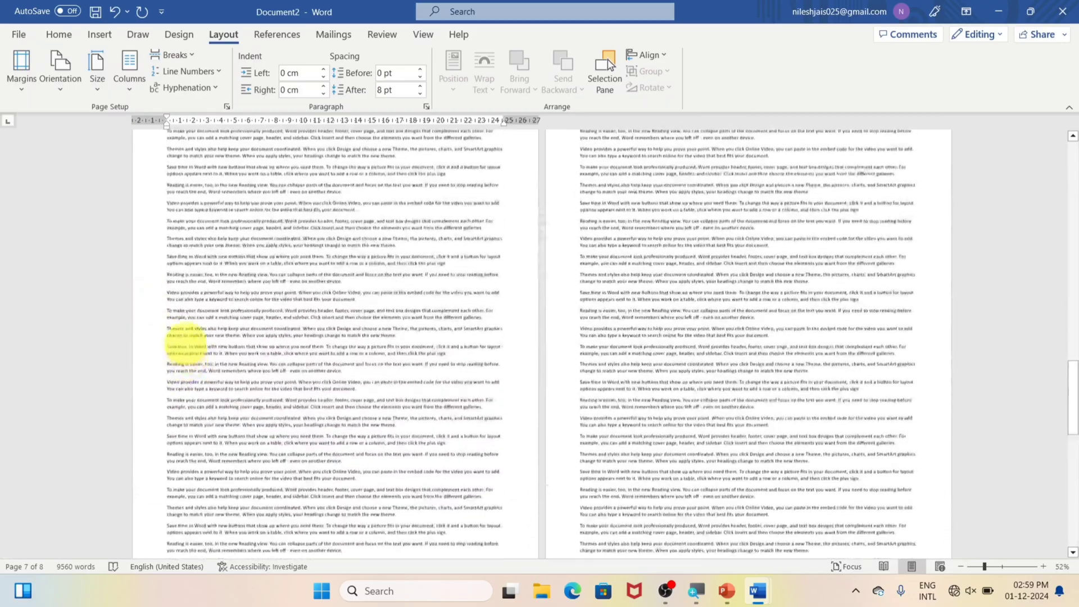
pyautogui.moveTo(16, 574)
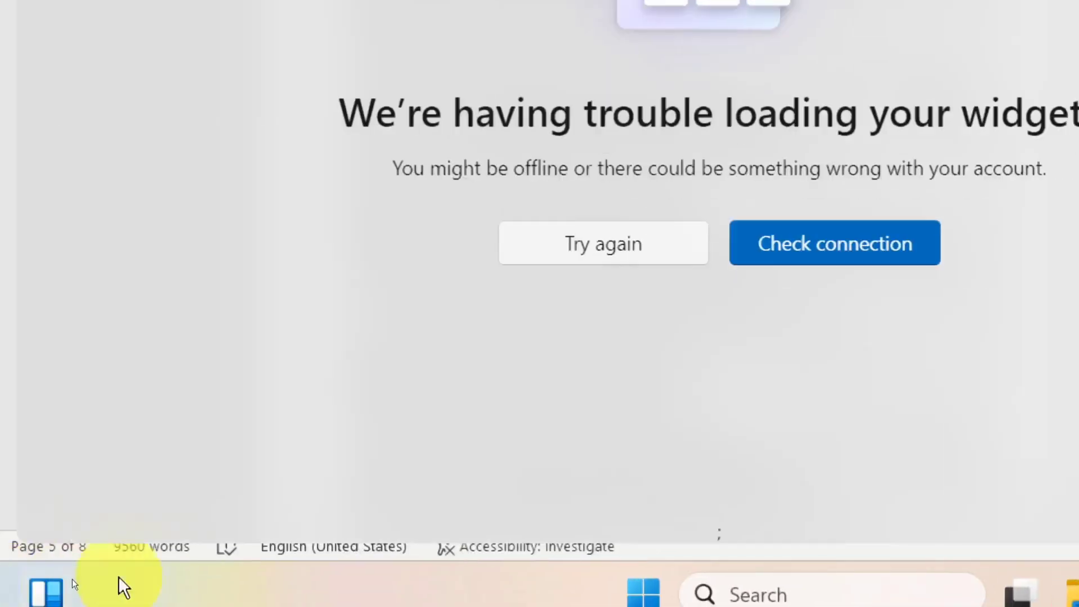
pyautogui.press('super')
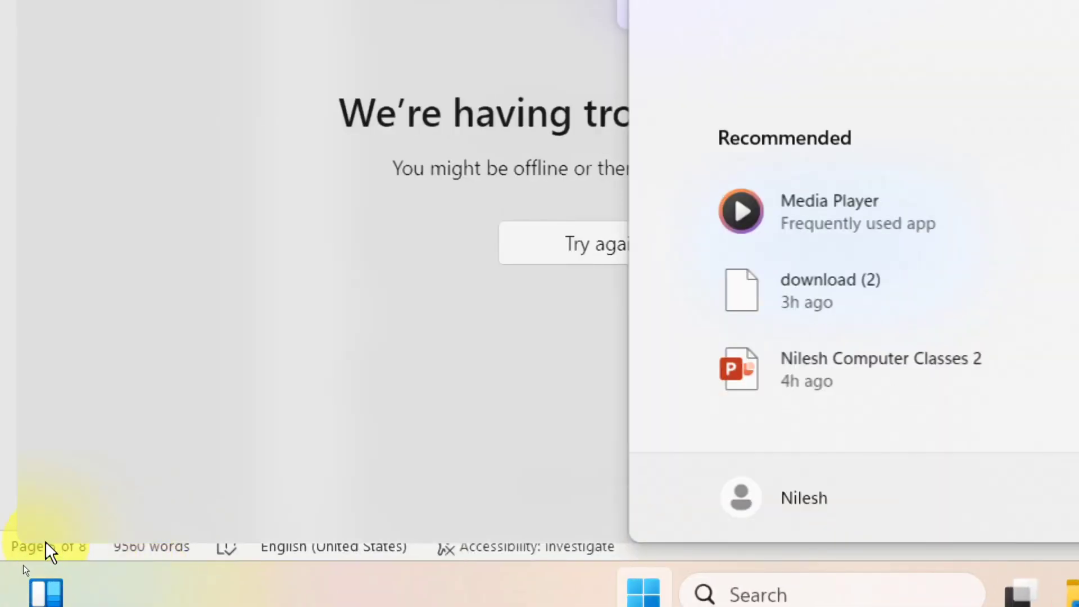
pyautogui.click(47, 543)
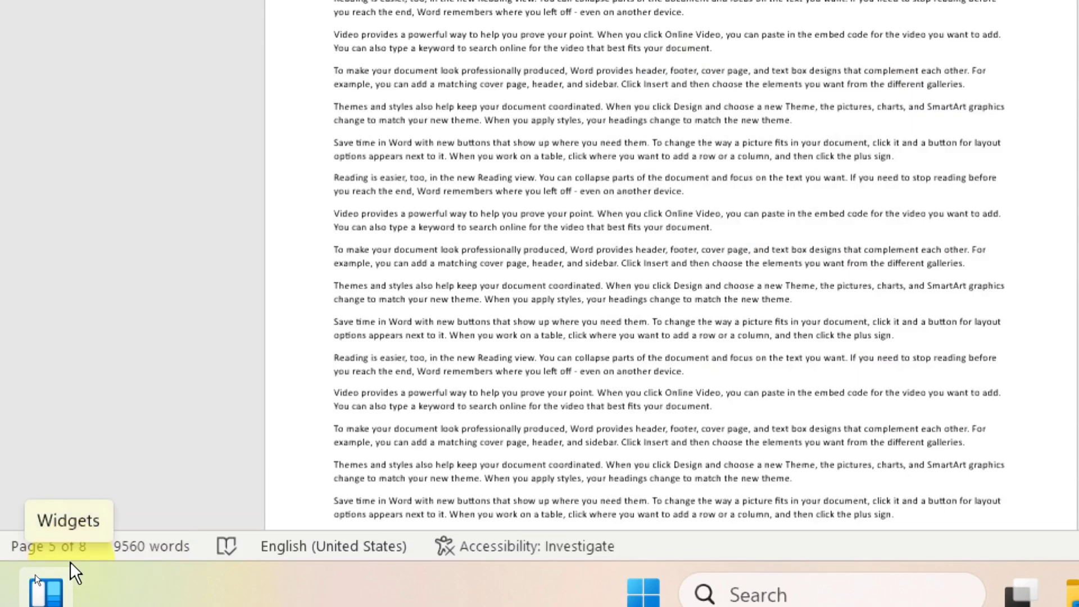
pyautogui.moveTo(35, 574)
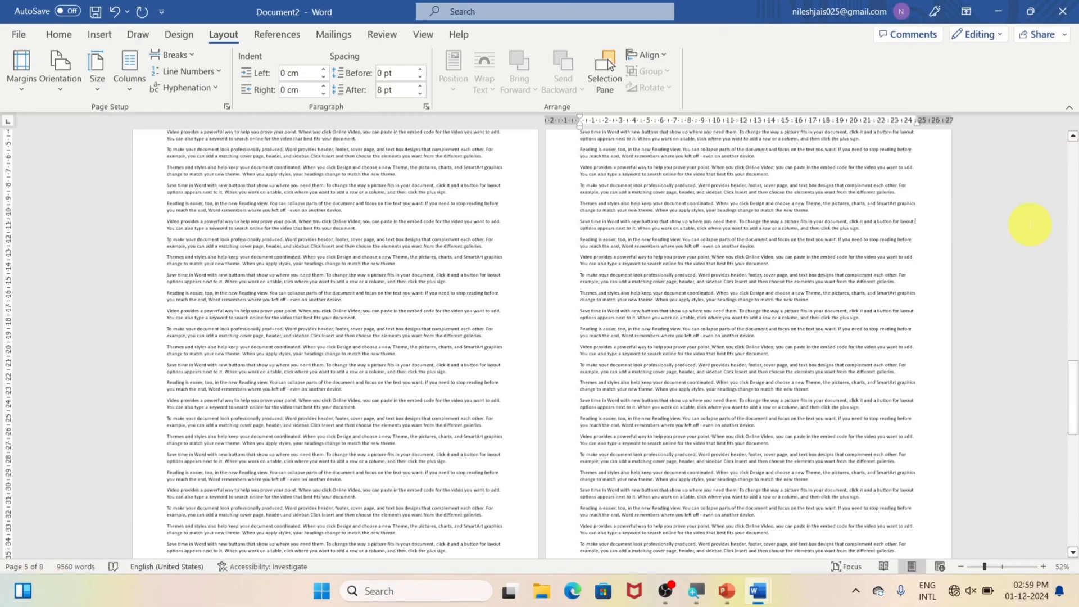
# - Change the document's paper size to A5 (14.8 cm x 21 cm), then to A4 (21 cm x 29.7 cm)
pyautogui.scroll(-10, 1030, 228)
pyautogui.scroll(-10, 511, 282)
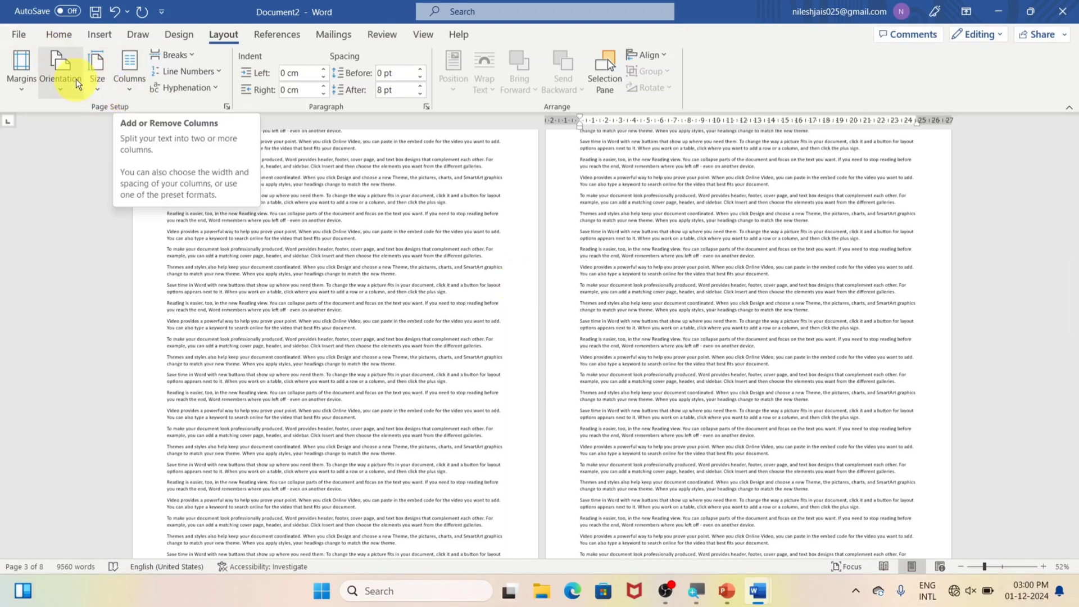
pyautogui.click(95, 81)
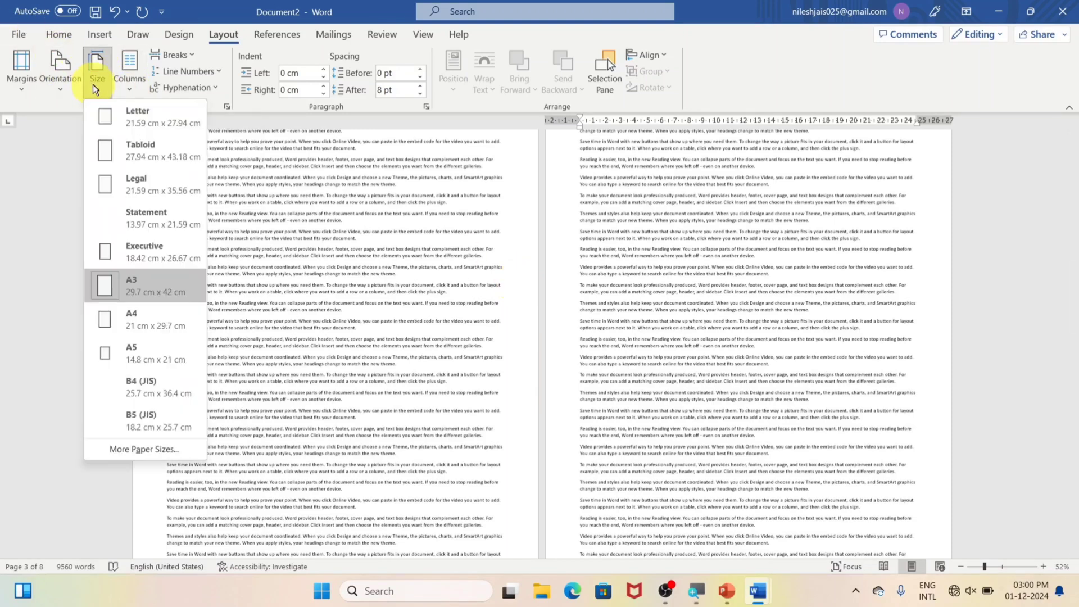
pyautogui.click(130, 356)
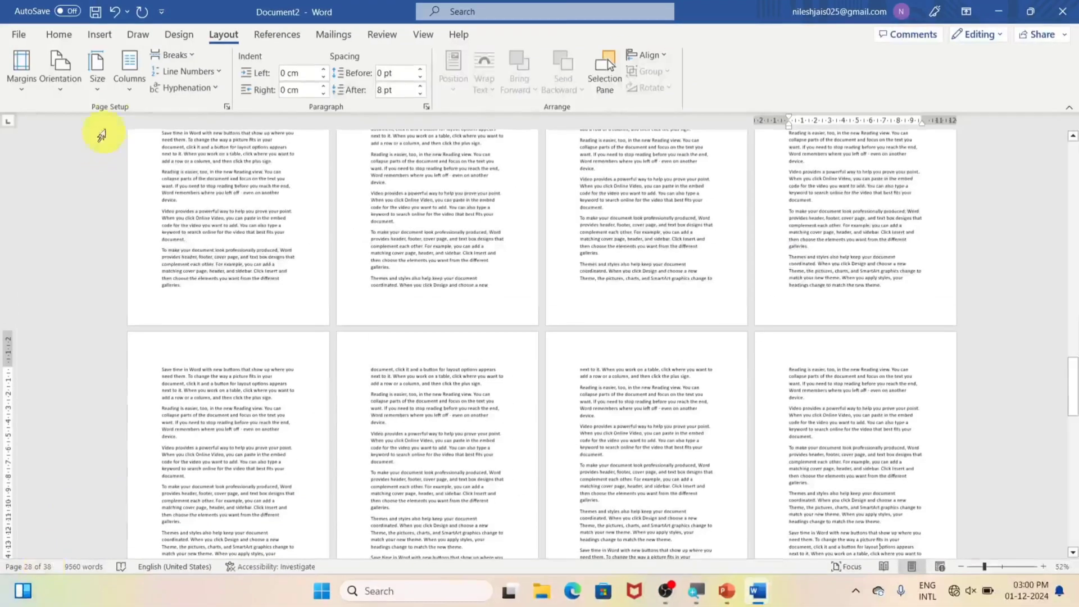
pyautogui.click(97, 90)
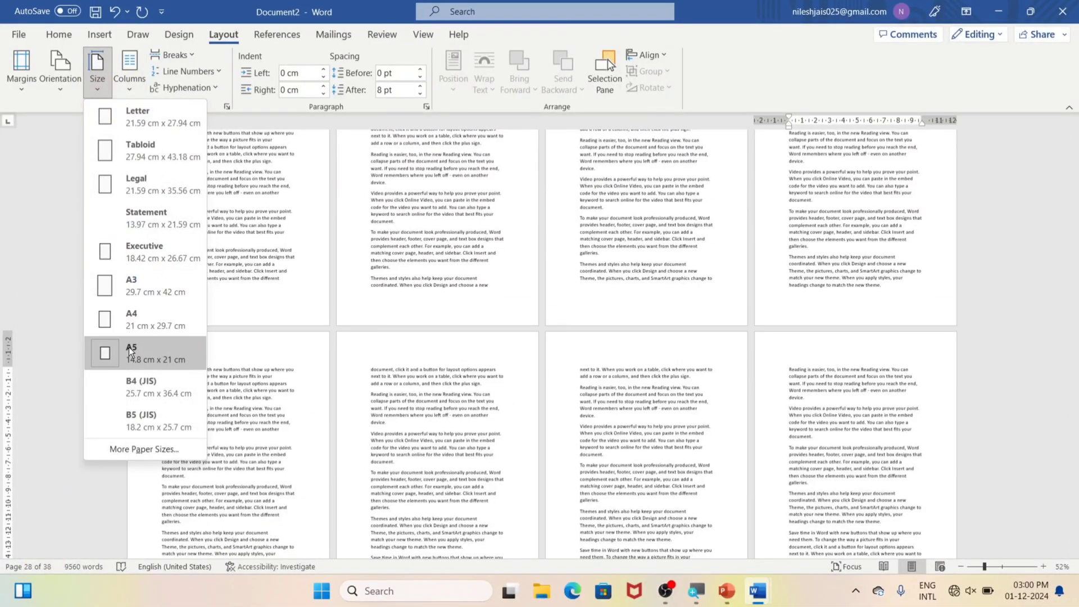
pyautogui.click(126, 318)
# - Switch the document's paper size to A3 once more, then return it to A4
pyautogui.click(102, 86)
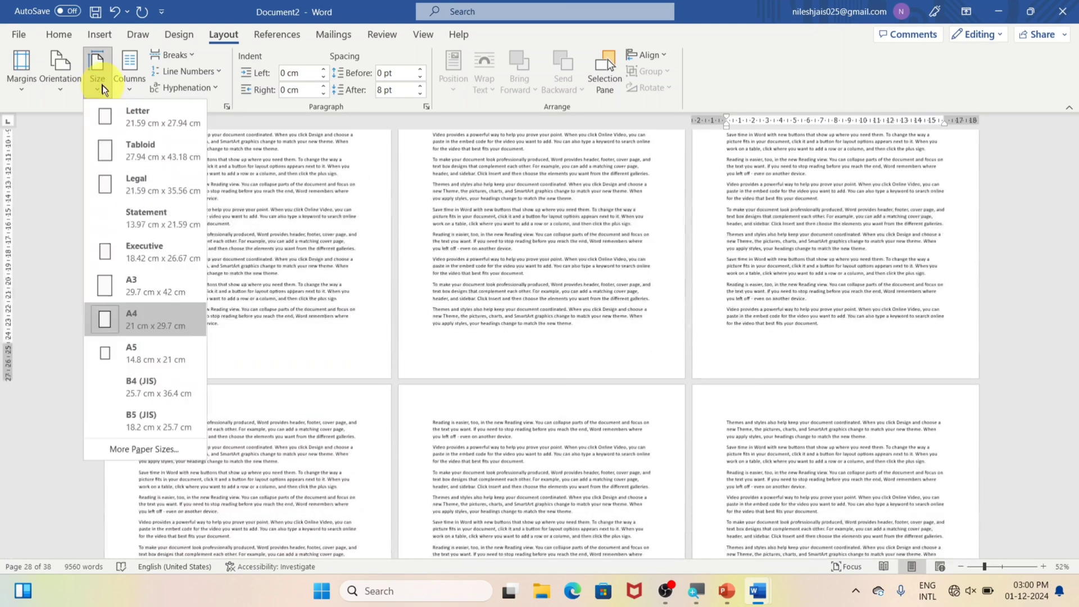
pyautogui.click(146, 284)
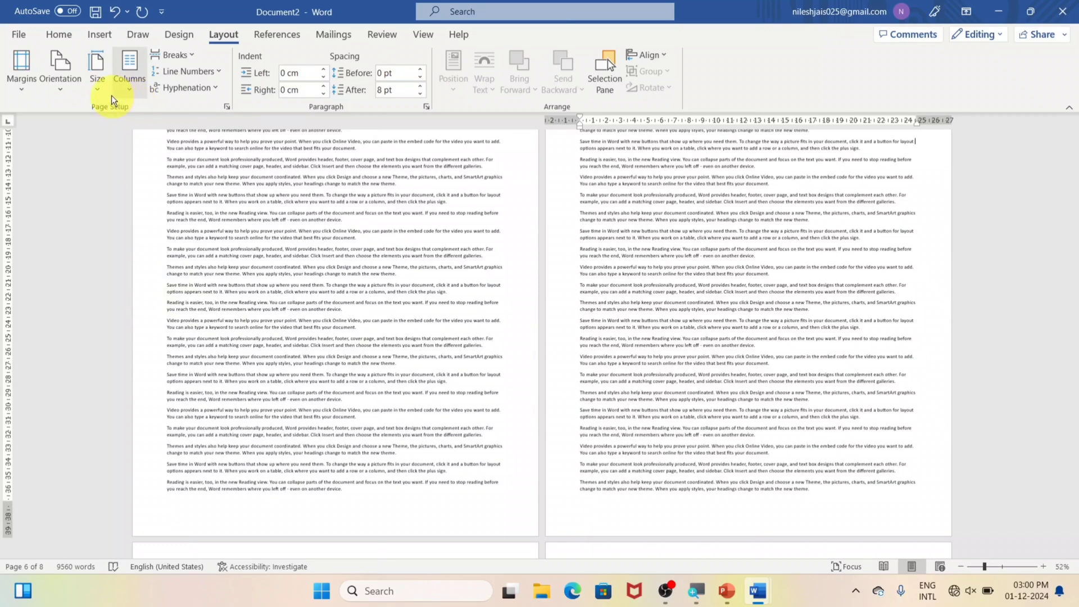
pyautogui.click(97, 90)
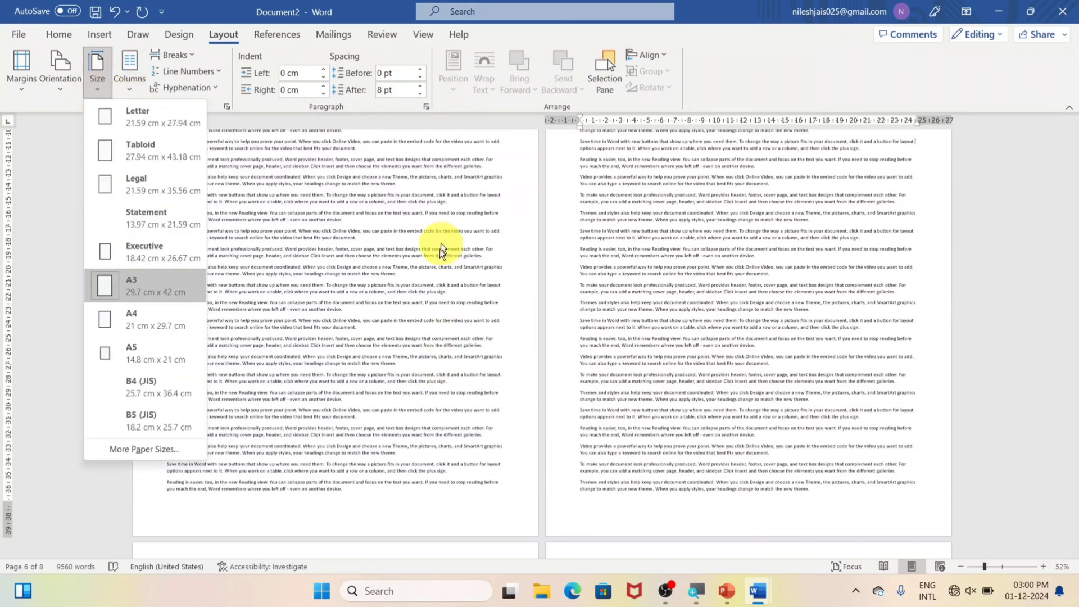
pyautogui.scroll(6, 546, 404)
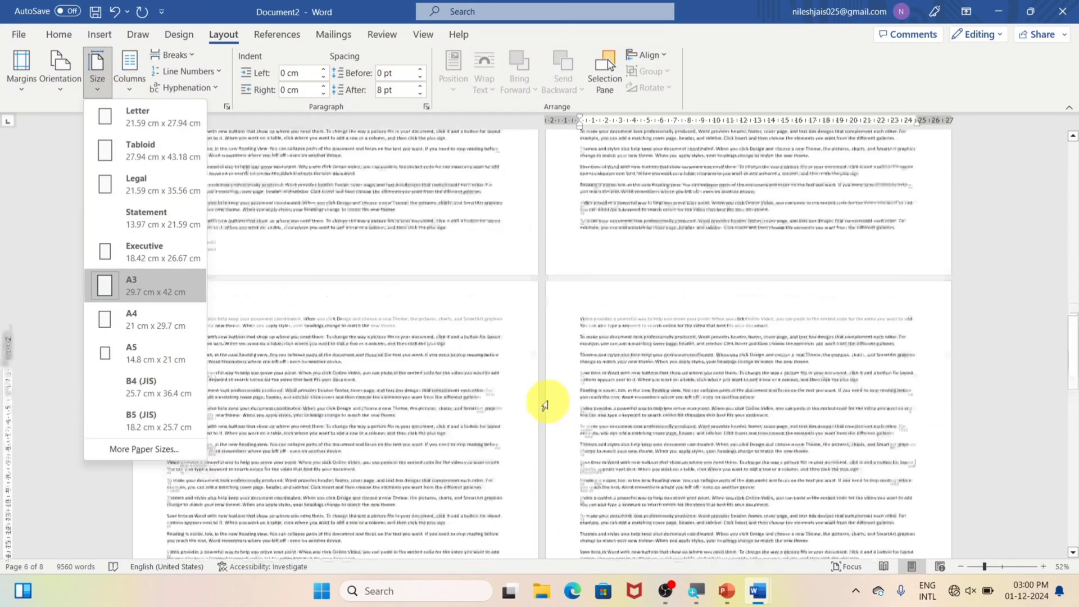
pyautogui.scroll(15, 544, 404)
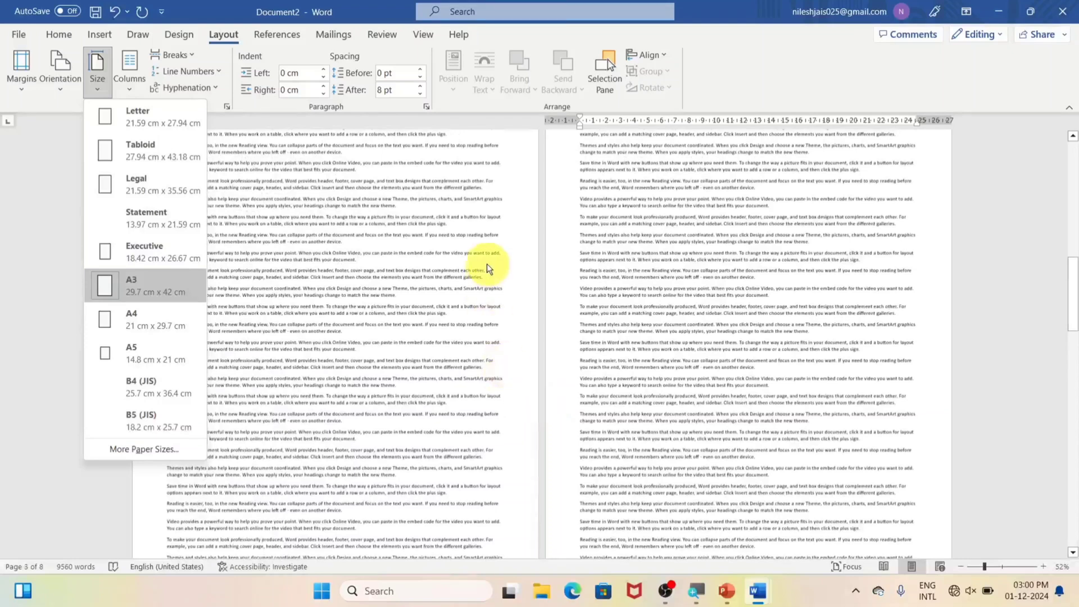
pyautogui.scroll(2, 489, 265)
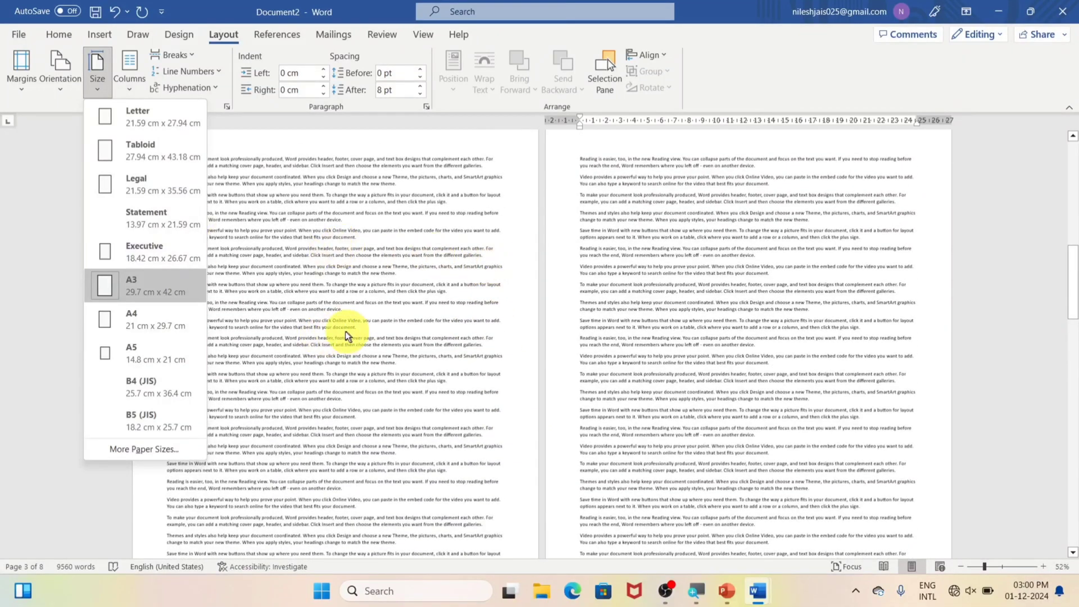
pyautogui.click(109, 319)
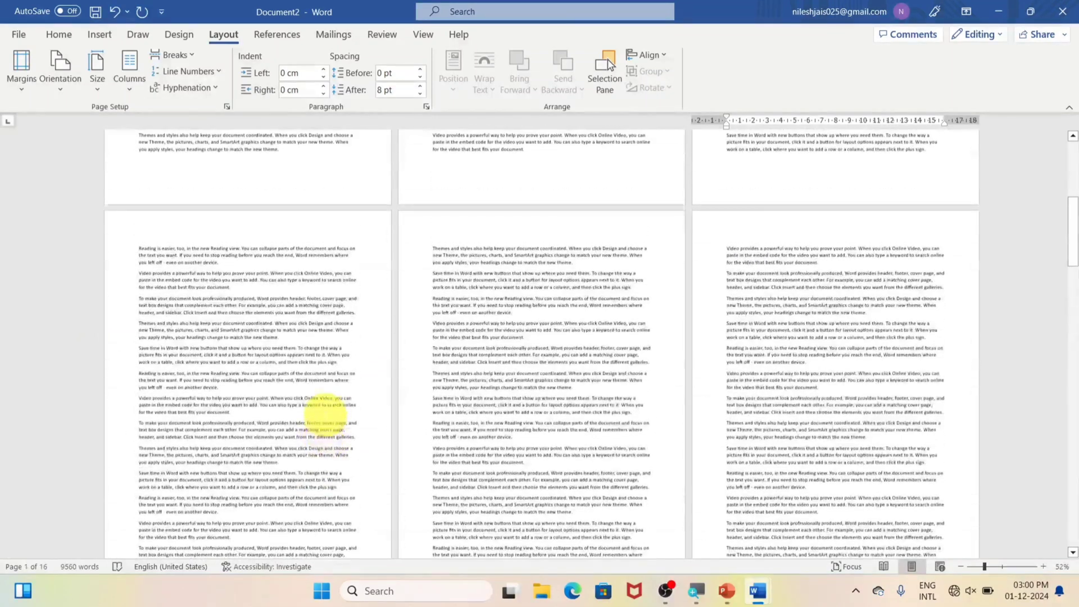
# - Select all the text on the first page and choose A3 as its paper size in the Page Setup dialog
pyautogui.scroll(2, 326, 416)
pyautogui.moveTo(1076, 186); pyautogui.dragTo(1074, 141)
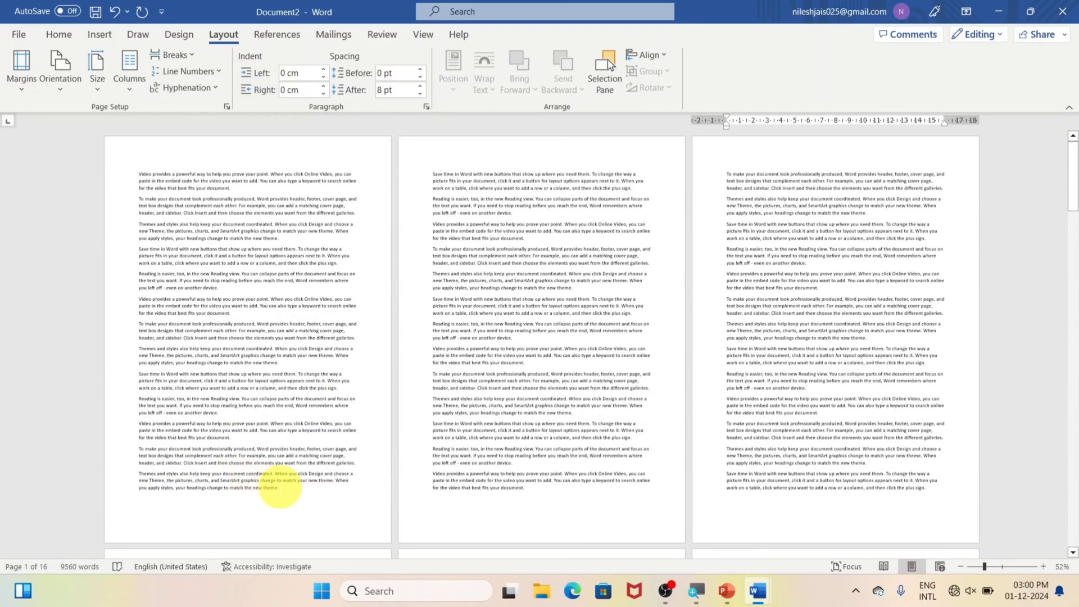
pyautogui.moveTo(289, 491); pyautogui.dragTo(116, 163)
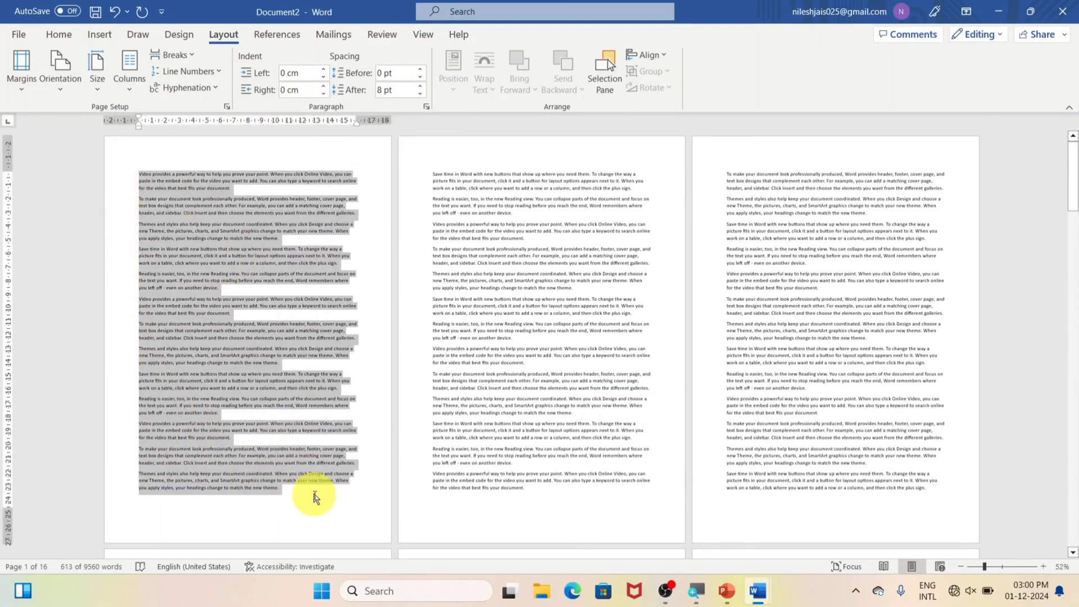
pyautogui.click(106, 87)
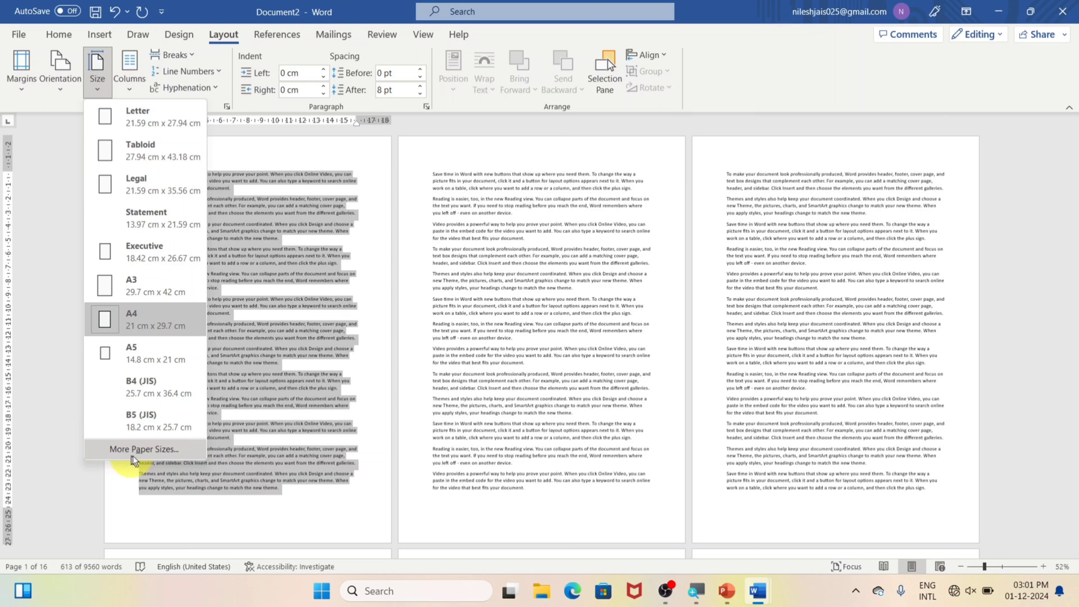
pyautogui.click(164, 447)
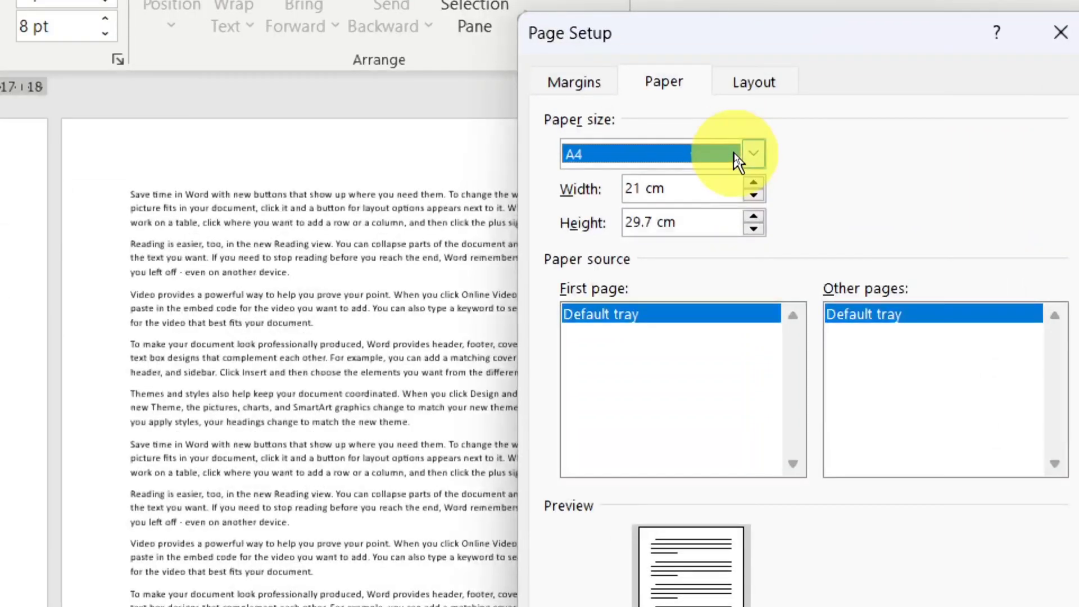
pyautogui.click(733, 154)
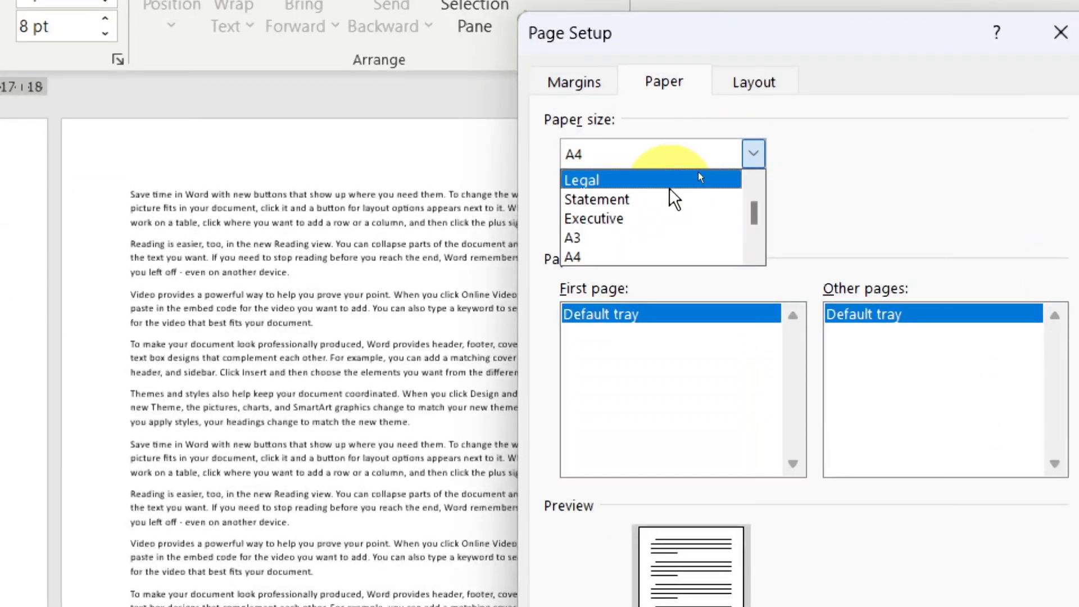
pyautogui.click(594, 233)
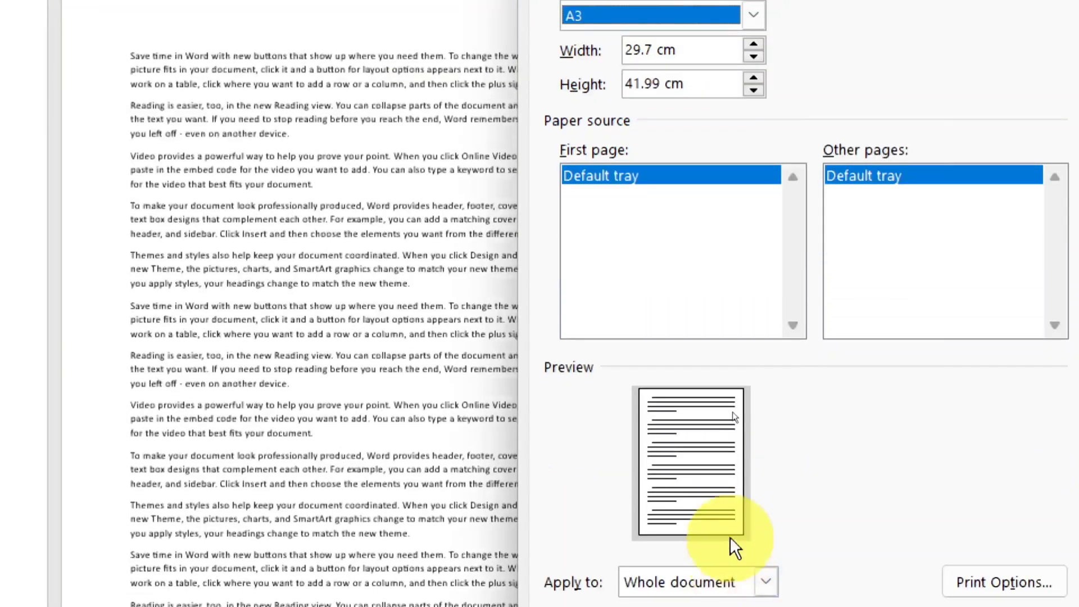
# - Apply the chosen paper size to the selected text only and confirm the page setup
pyautogui.press('super')
pyautogui.press('super')
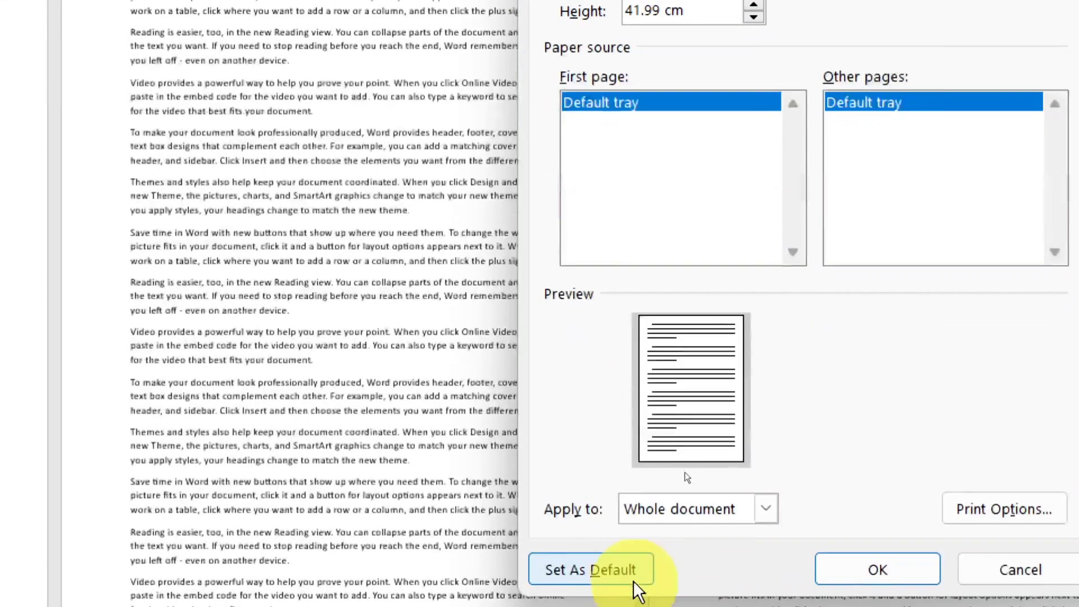
pyautogui.click(767, 508)
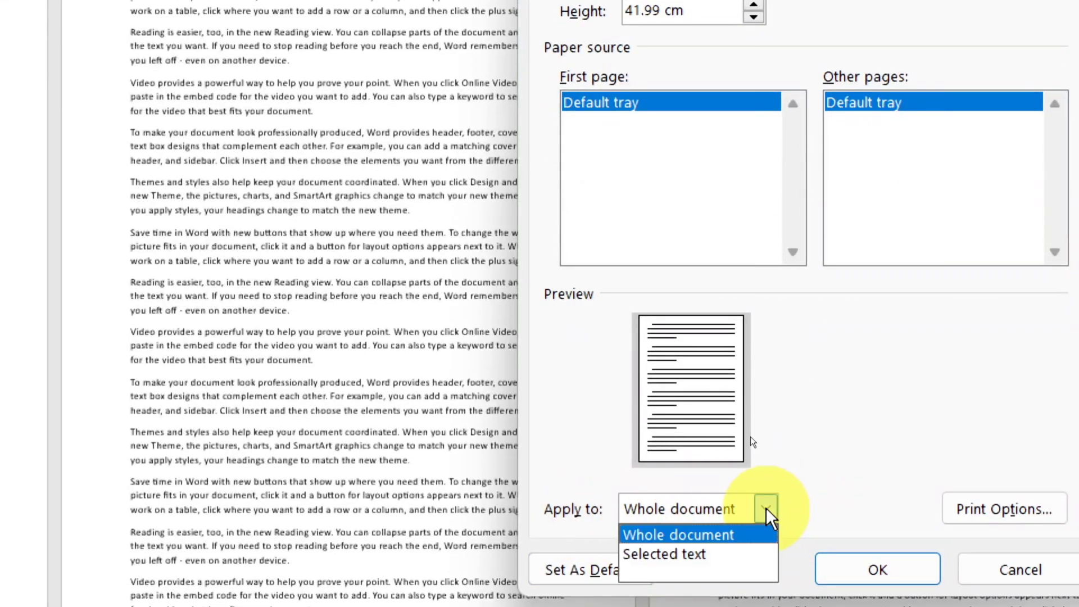
pyautogui.click(672, 556)
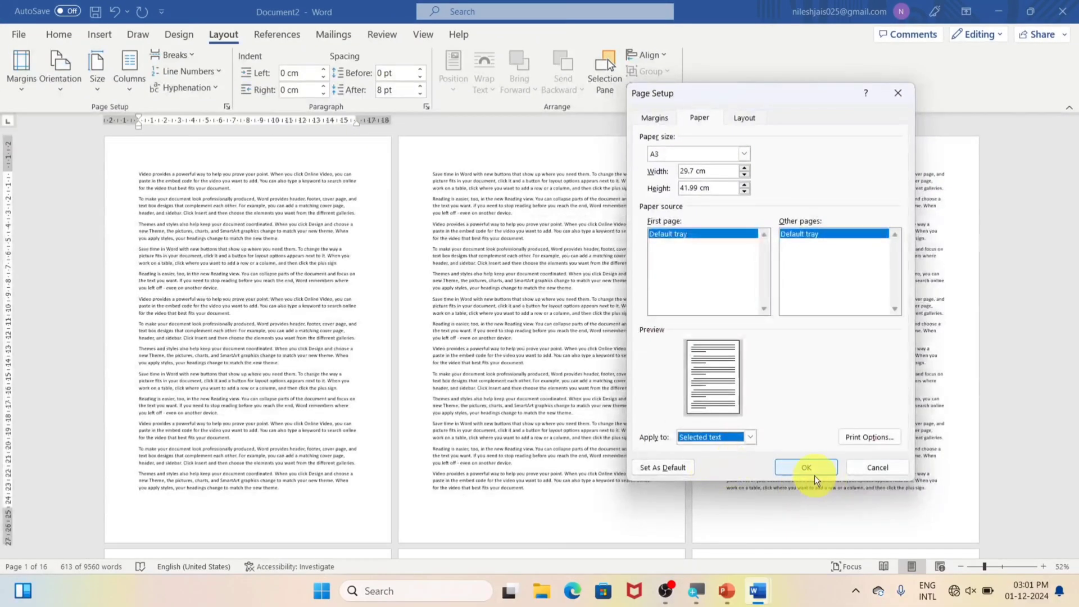
pyautogui.click(888, 576)
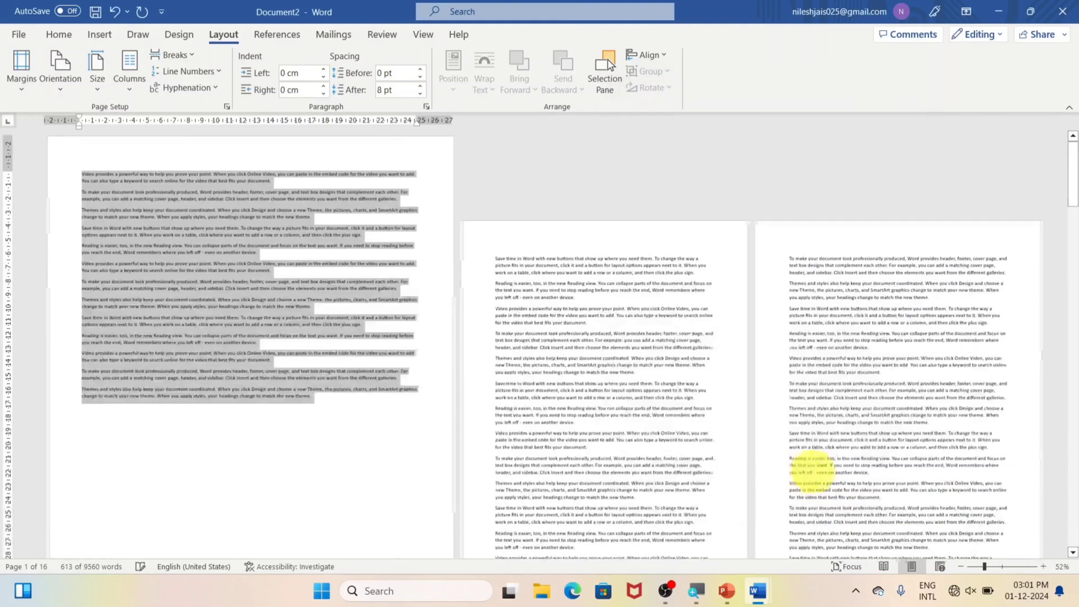
# - Compare the resized first page with the remaining pages across the document, then review the available paper sizes without changing them
pyautogui.click(393, 339)
pyautogui.scroll(-3, 393, 339)
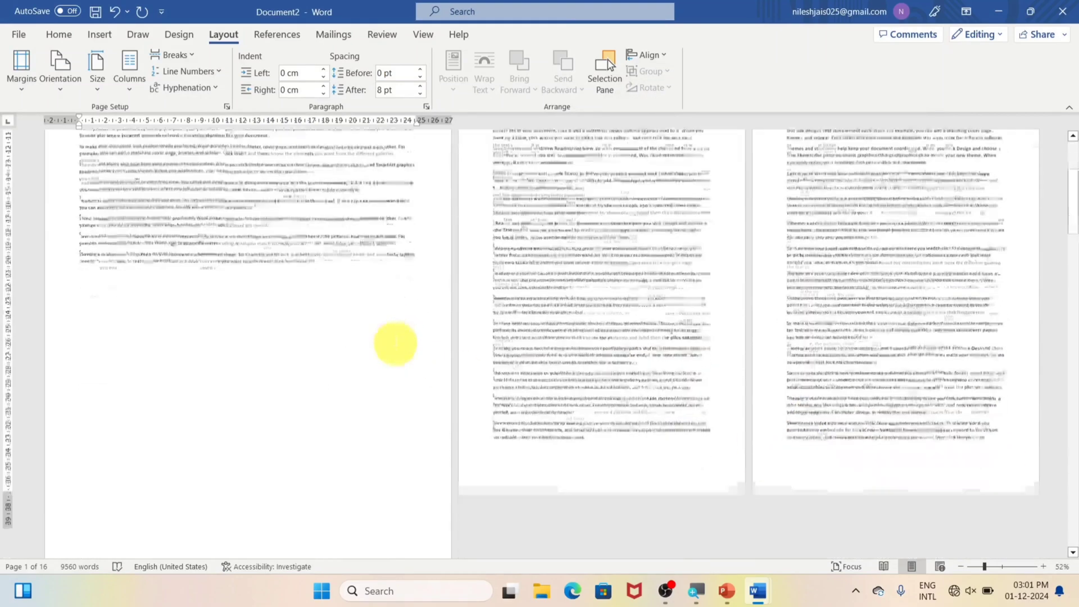
pyautogui.scroll(3, 477, 360)
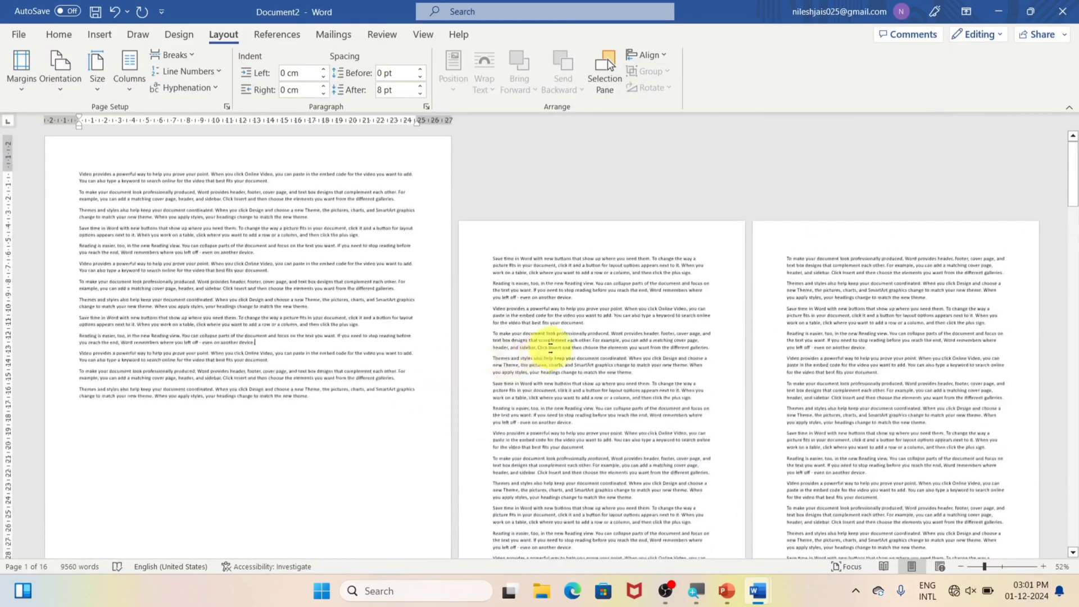
pyautogui.scroll(-5, 582, 351)
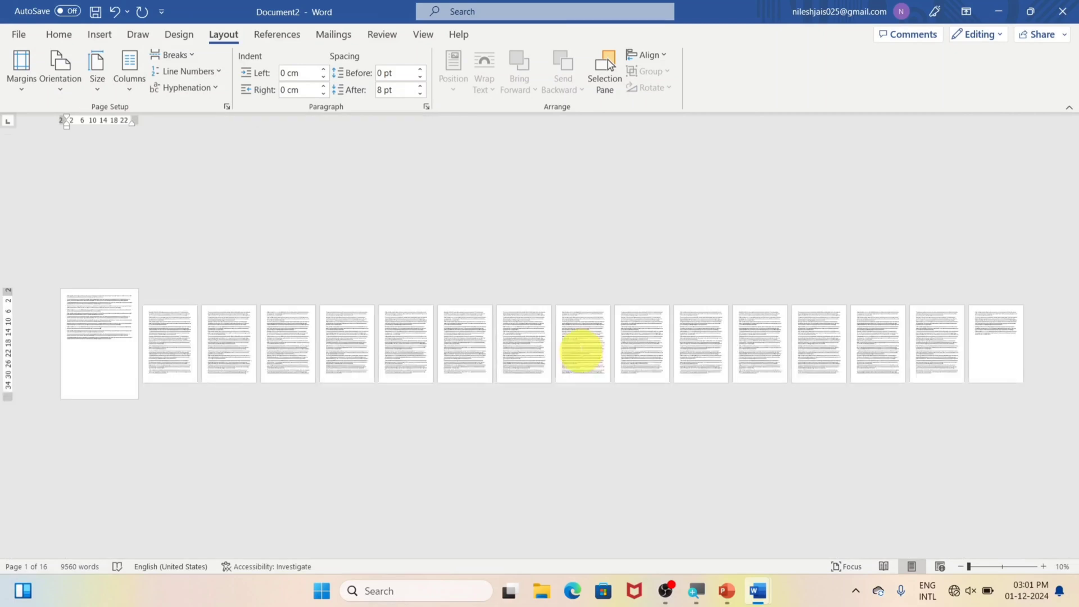
pyautogui.scroll(5, 579, 349)
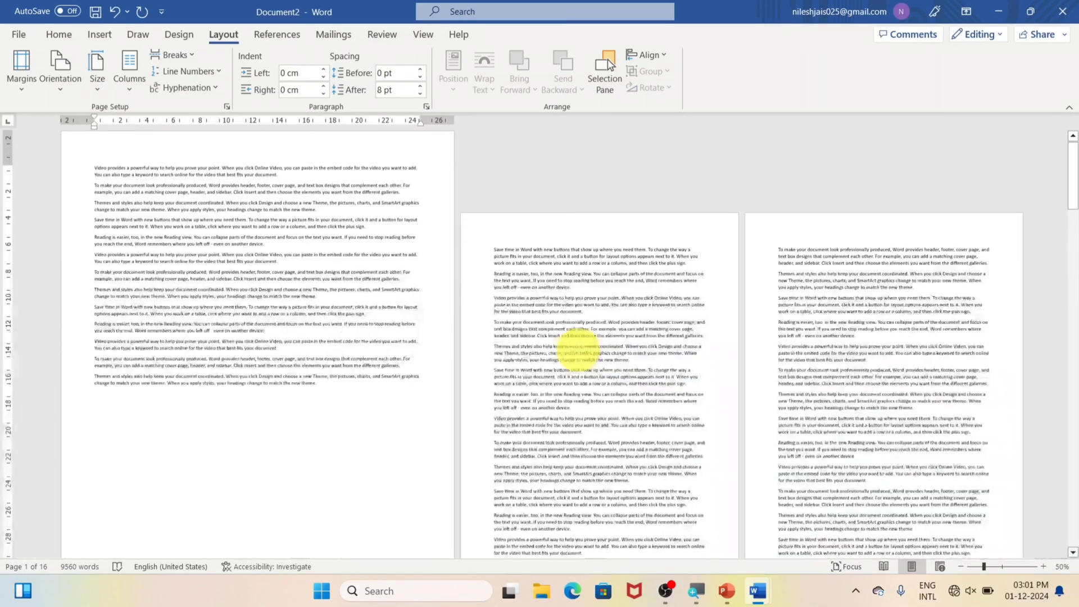
pyautogui.scroll(-5, 523, 345)
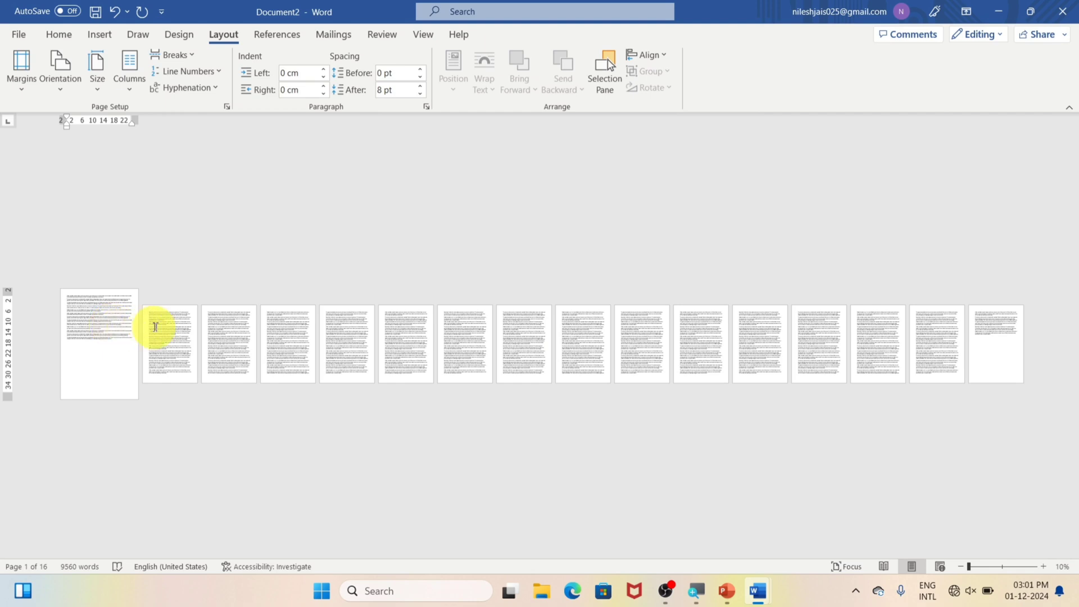
pyautogui.scroll(5, 276, 368)
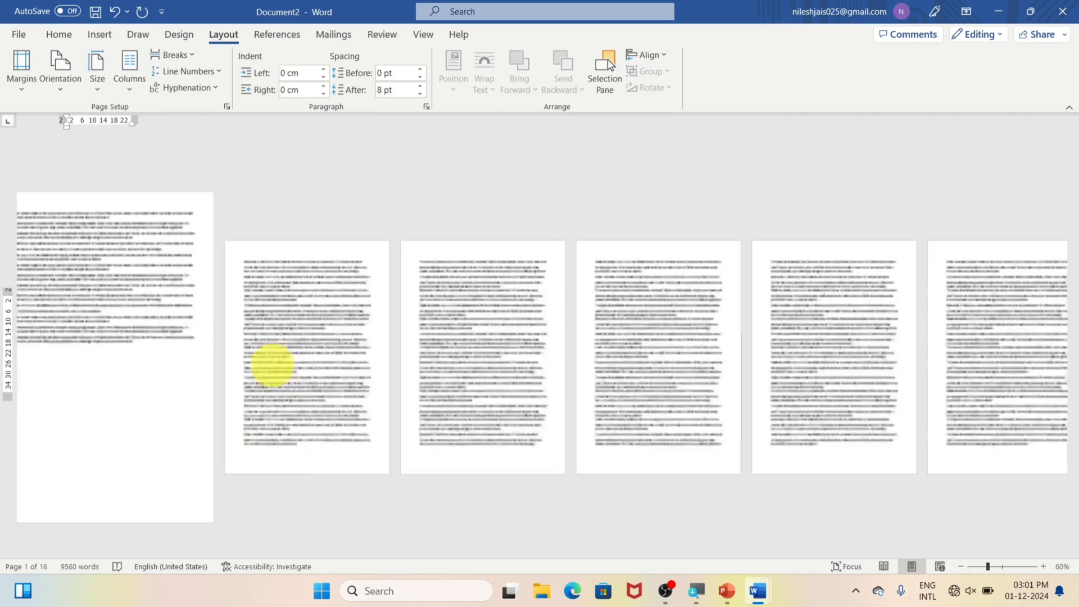
pyautogui.scroll(-10, 292, 375)
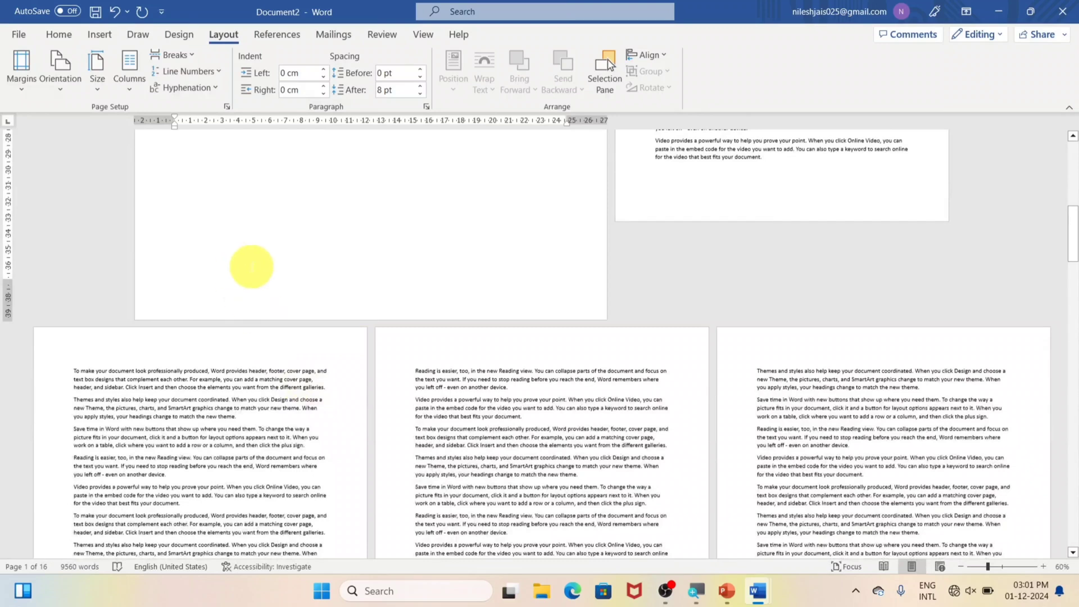
pyautogui.click(102, 89)
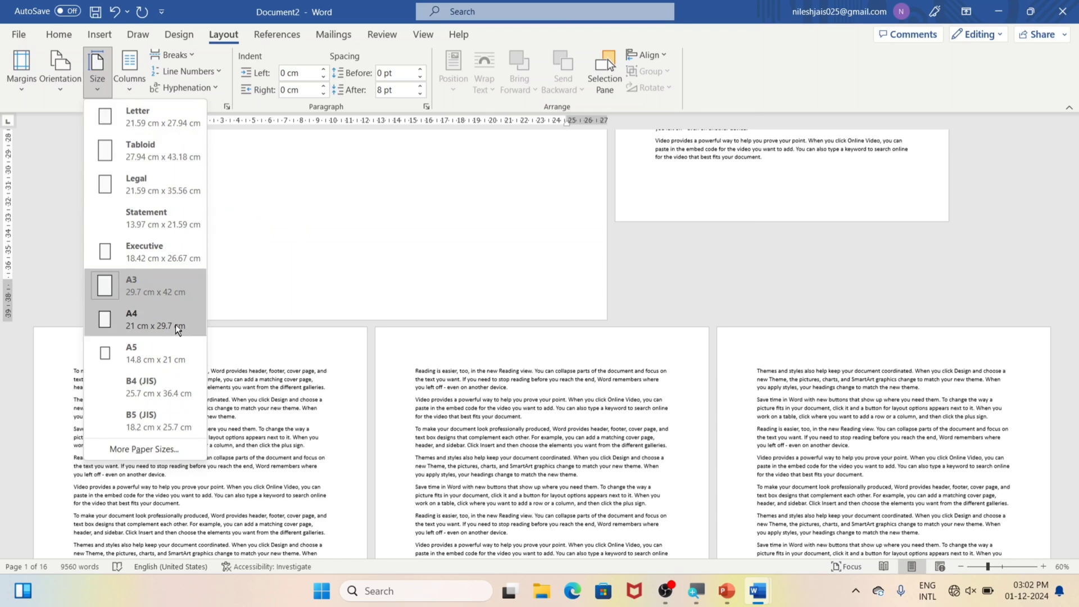
pyautogui.click(269, 278)
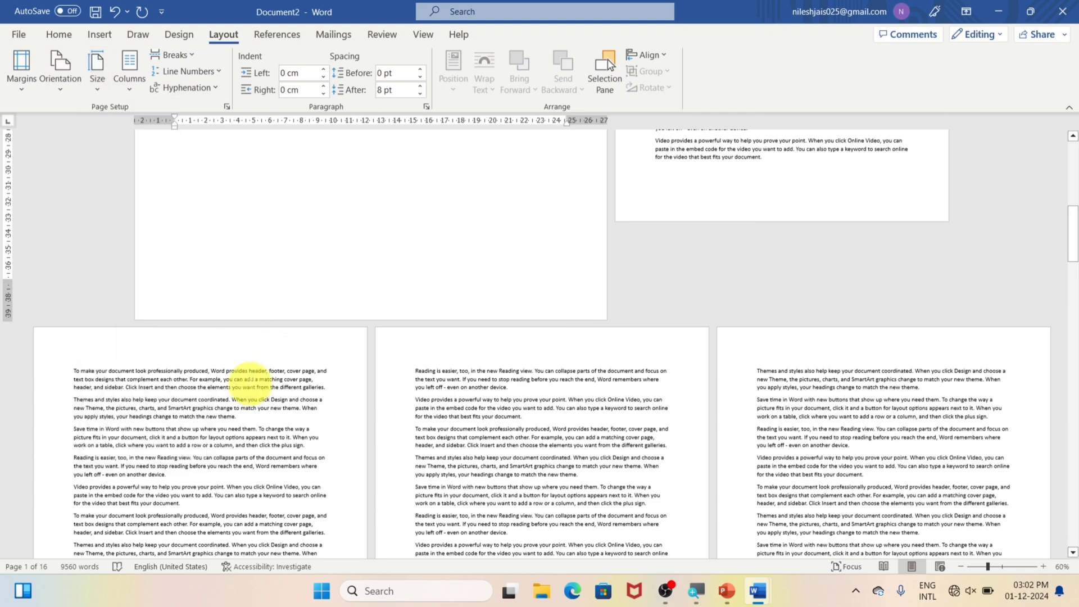
# - Close both open documents without saving and create a new blank document
pyautogui.hotkey('ctrl', 'w')
pyautogui.click(567, 368)
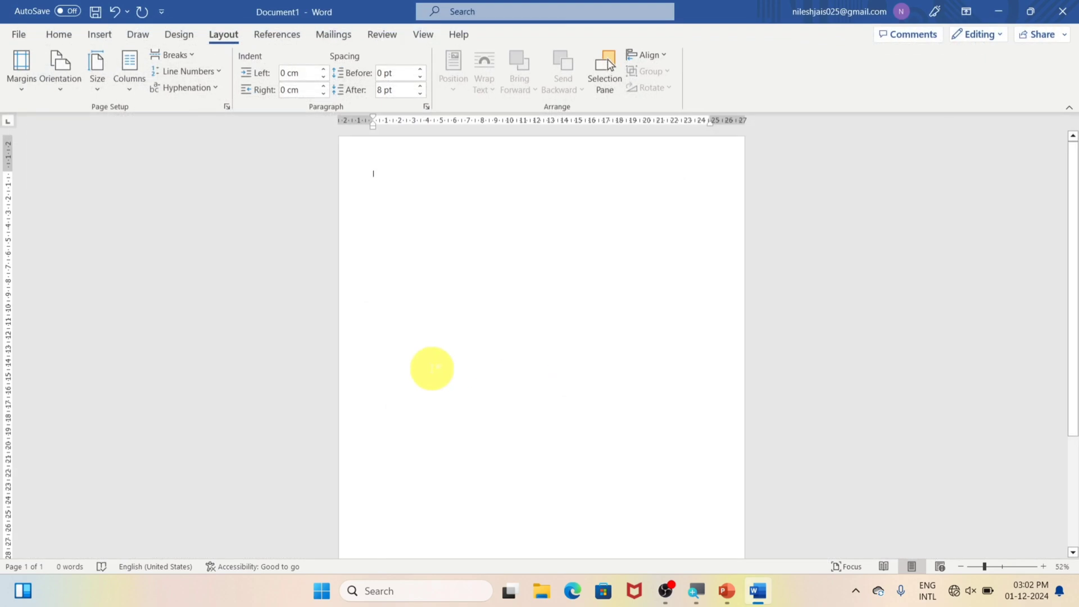
pyautogui.hotkey('ctrl', 'w')
pyautogui.click(578, 375)
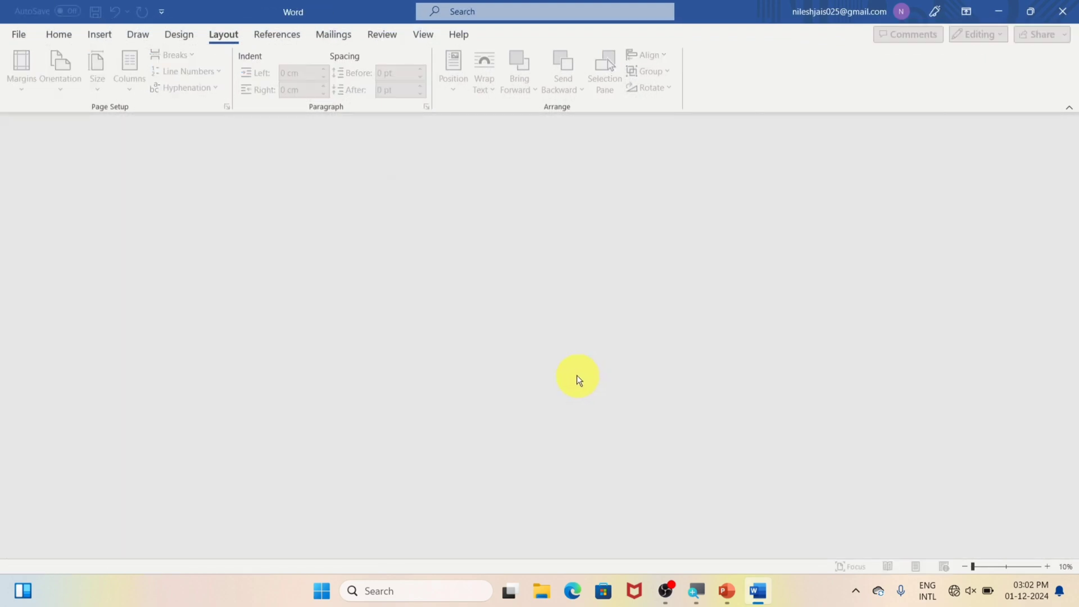
pyautogui.hotkey('ctrl', 'n')
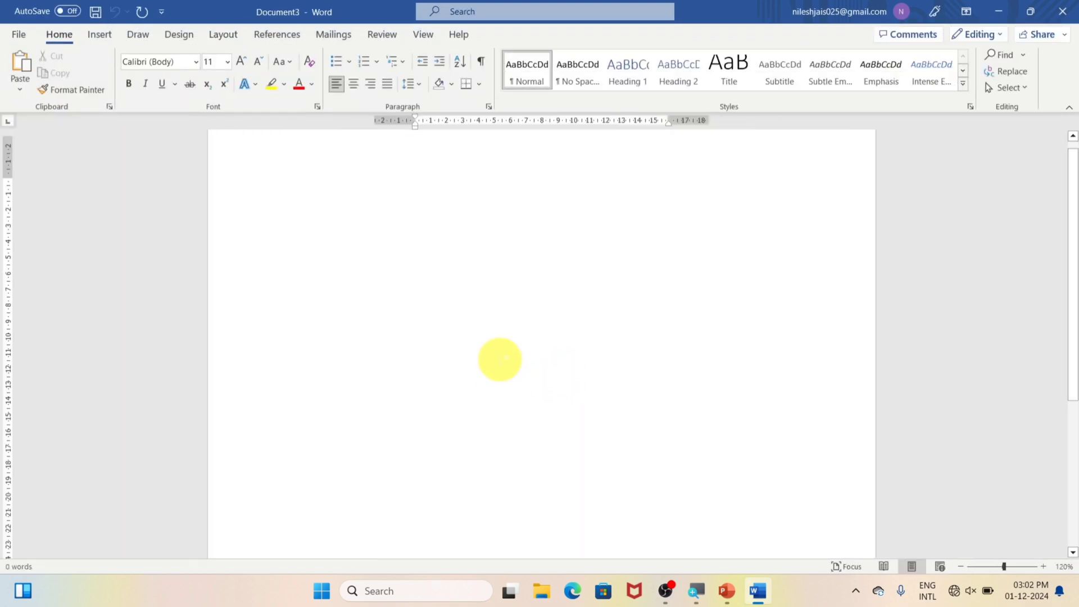
# - Fill the blank document with sample text using the formula =rand(200)
pyautogui.click(223, 34)
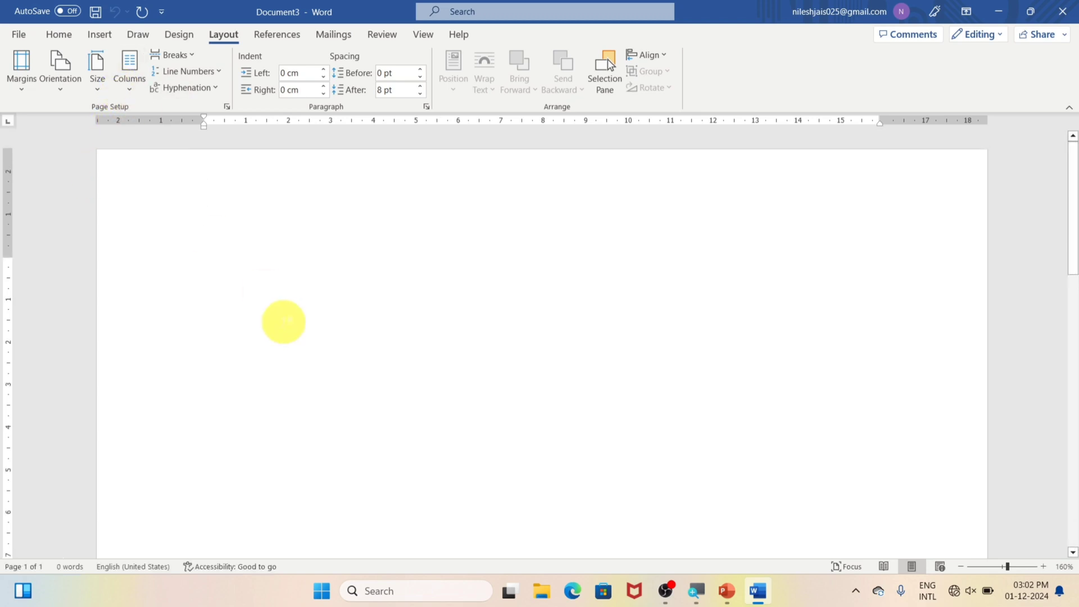
pyautogui.write('=rand')
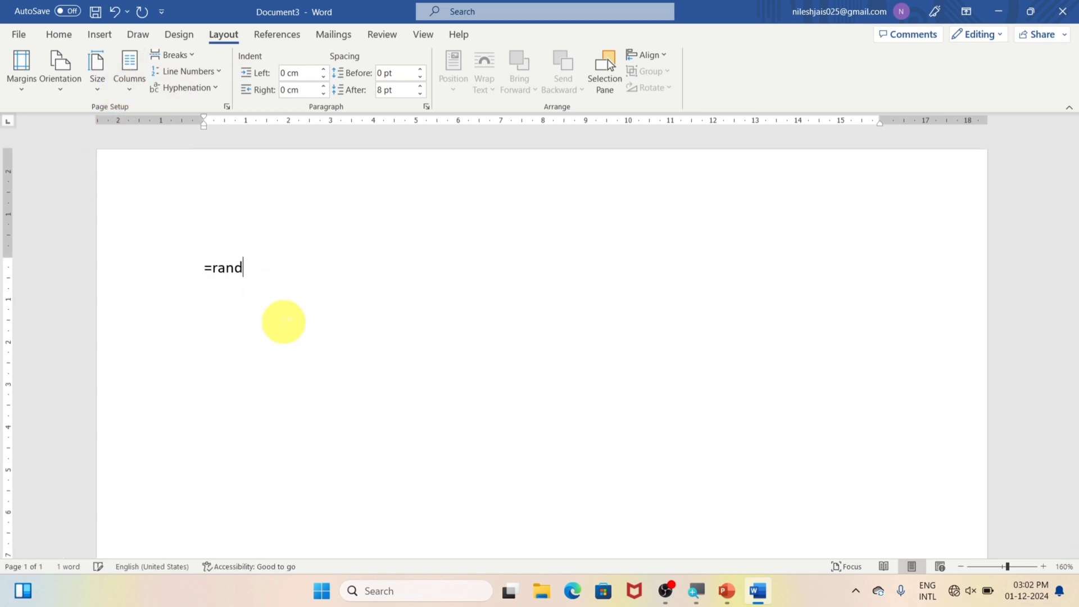
pyautogui.write('(200')
pyautogui.press('Return')
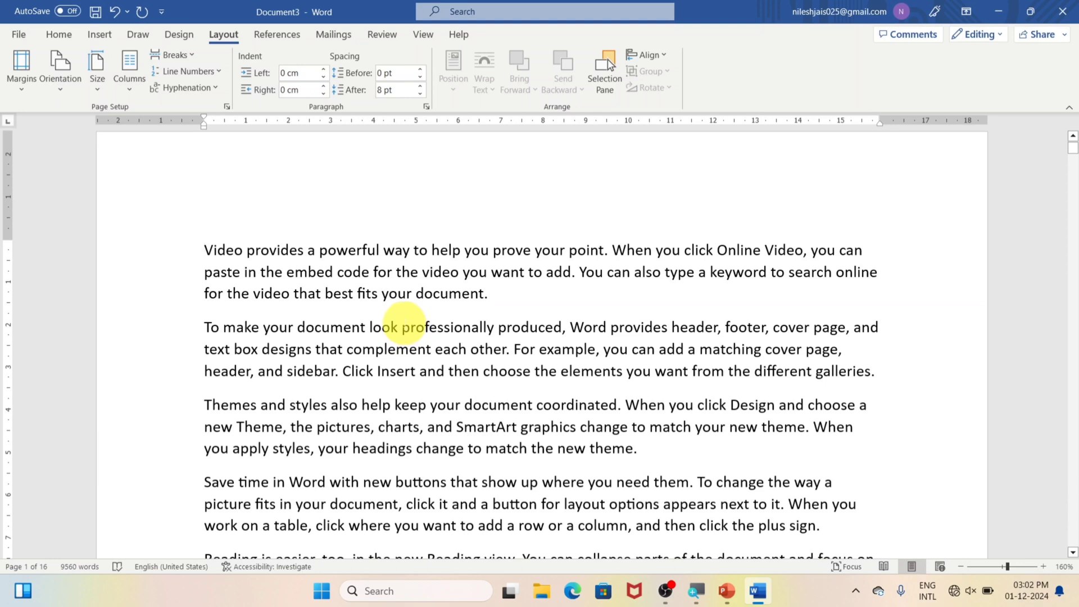
# - Select all the text in the document and lay it out in two columns
pyautogui.hotkey('ctrl', 'a')
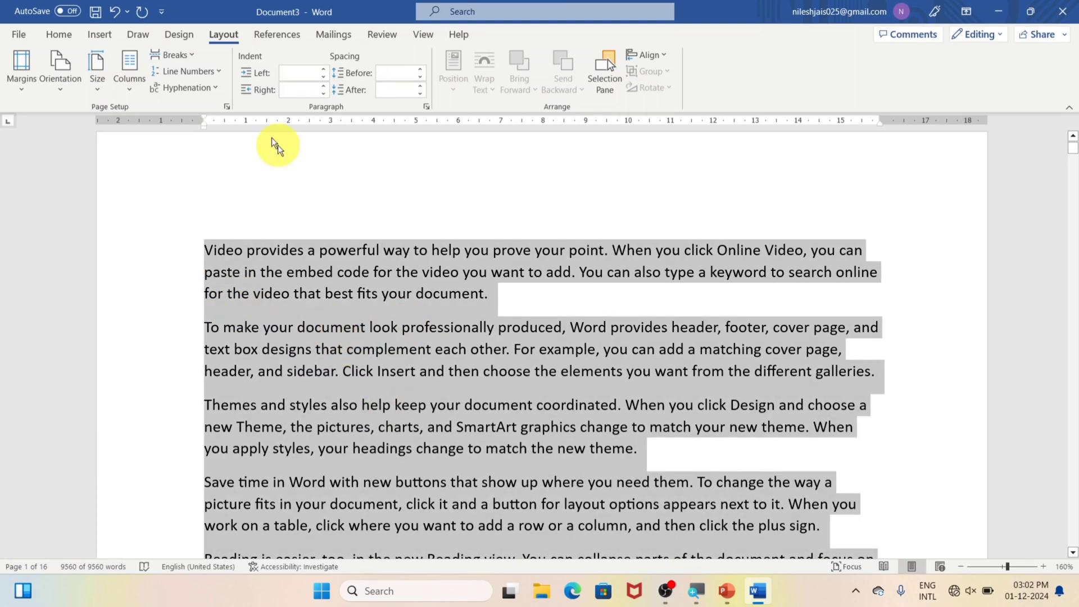
pyautogui.click(132, 89)
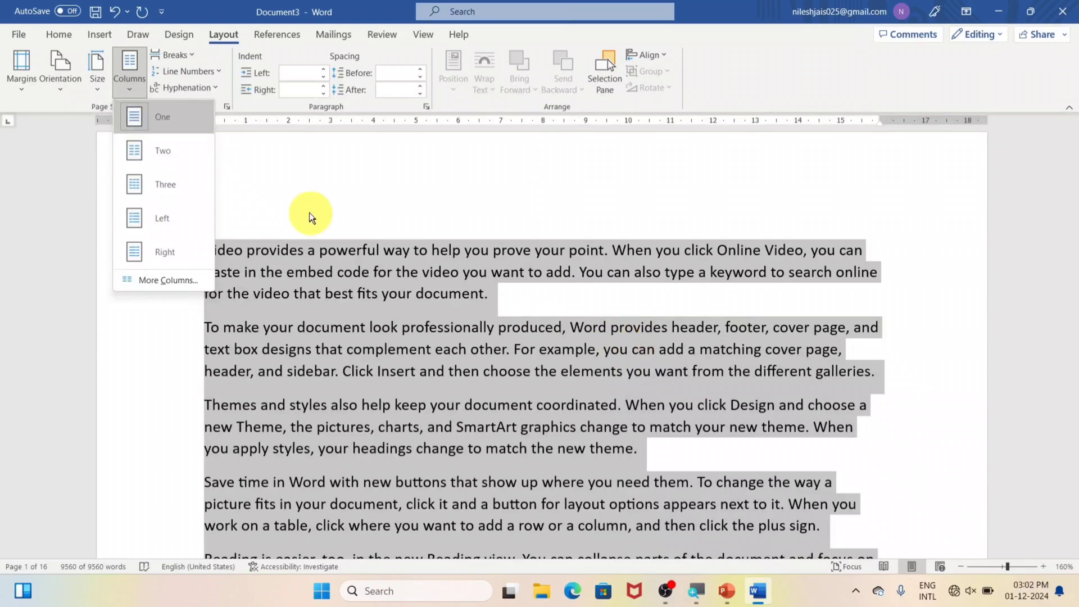
pyautogui.click(191, 158)
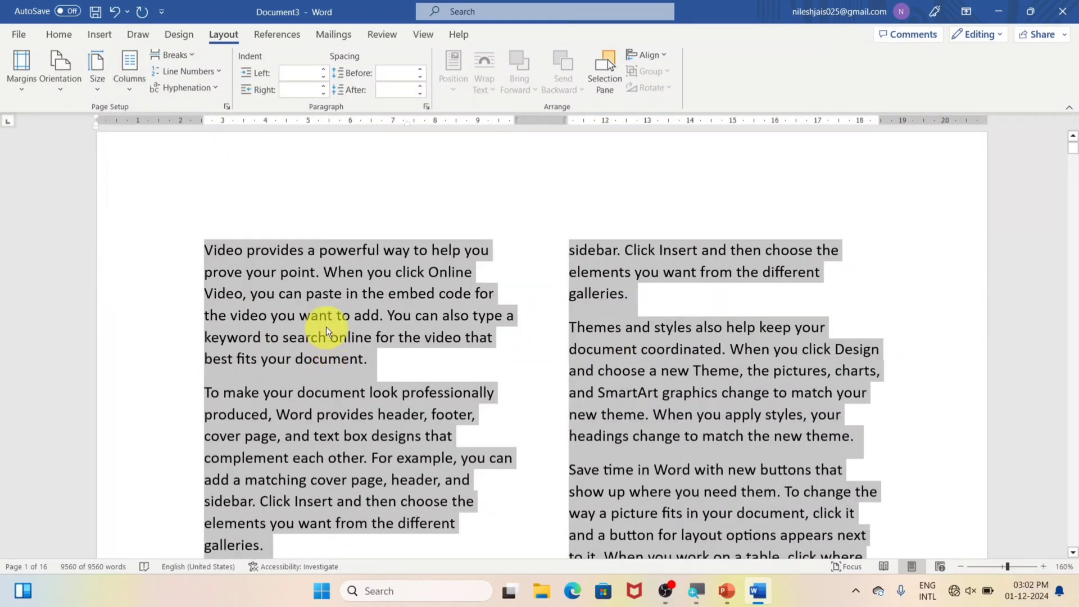
pyautogui.scroll(-8, 326, 329)
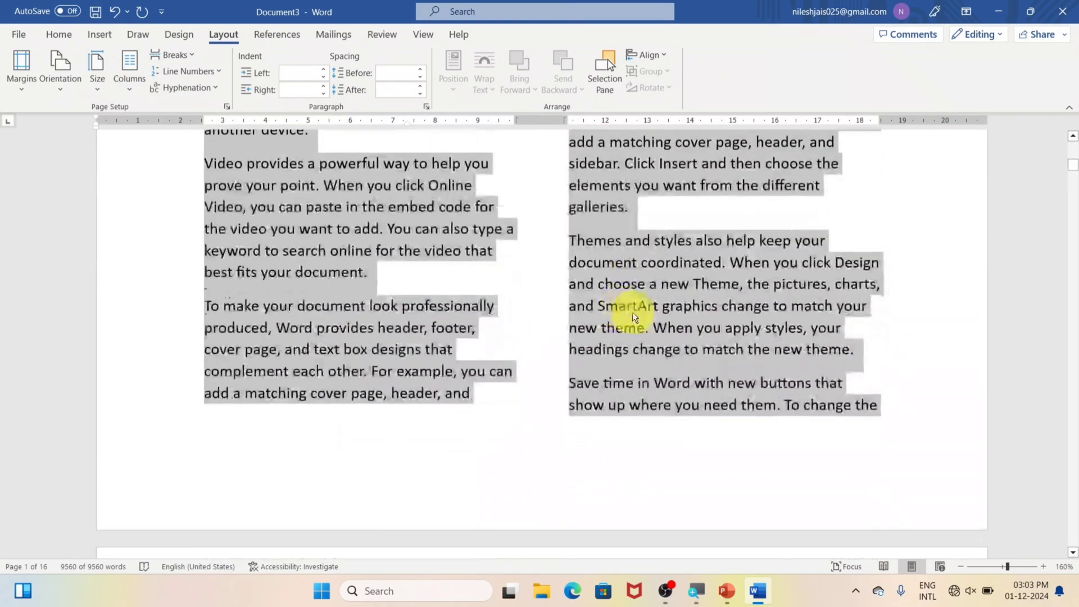
pyautogui.scroll(-6, 632, 312)
pyautogui.scroll(-15, 413, 362)
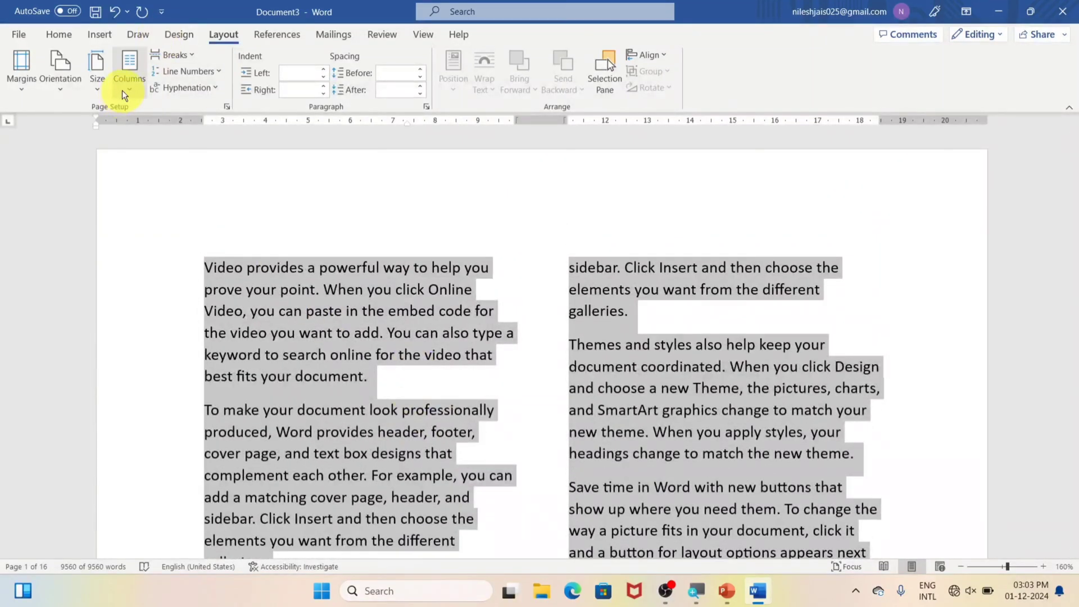
# - Change the selected text to three columns, then to the Left column preset
pyautogui.click(124, 91)
pyautogui.click(163, 186)
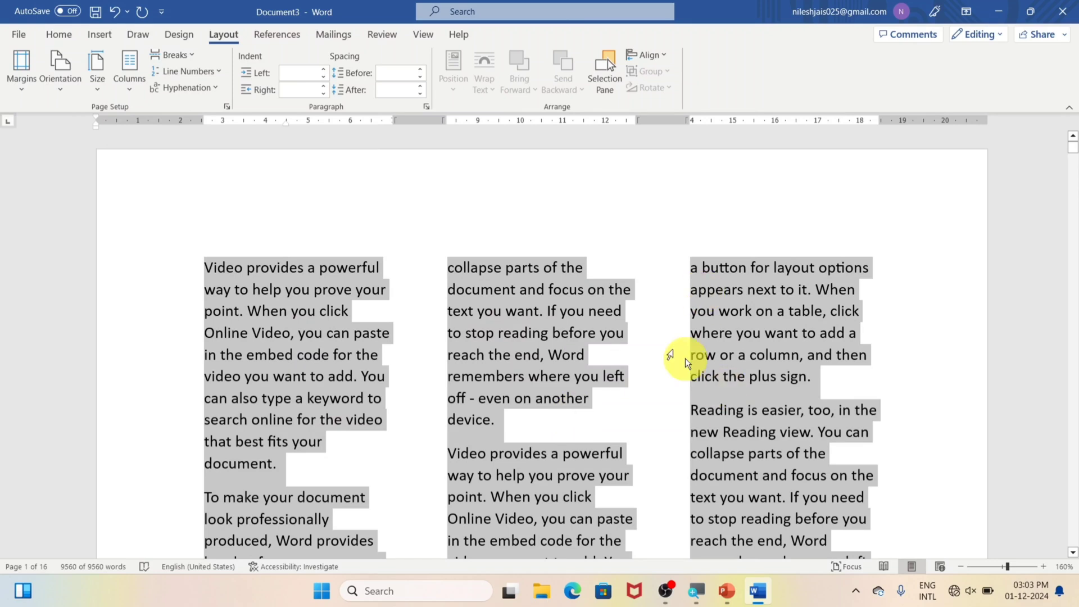
pyautogui.click(124, 92)
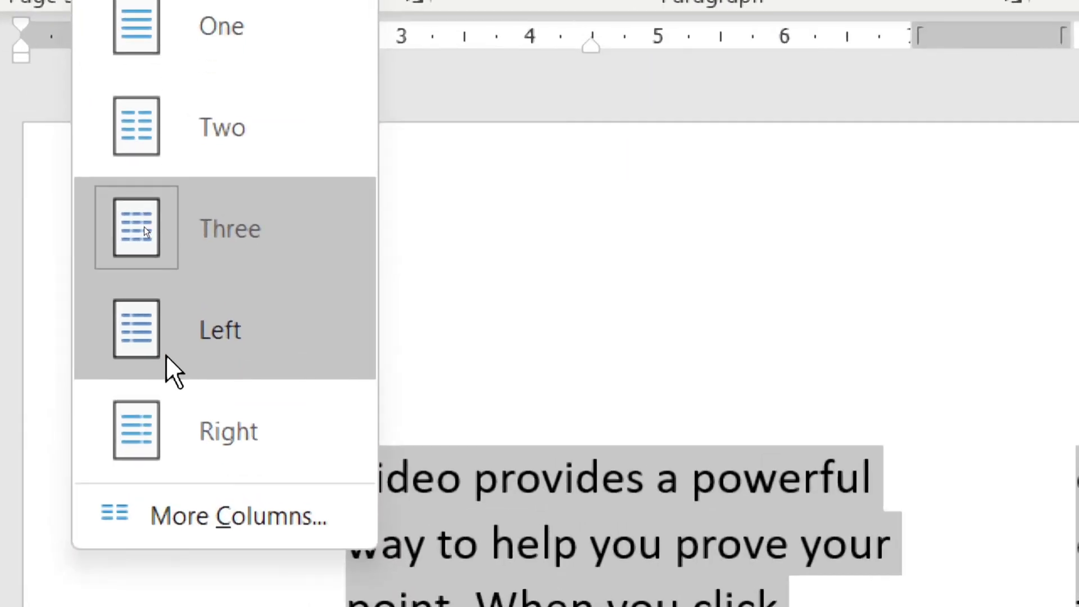
pyautogui.click(133, 337)
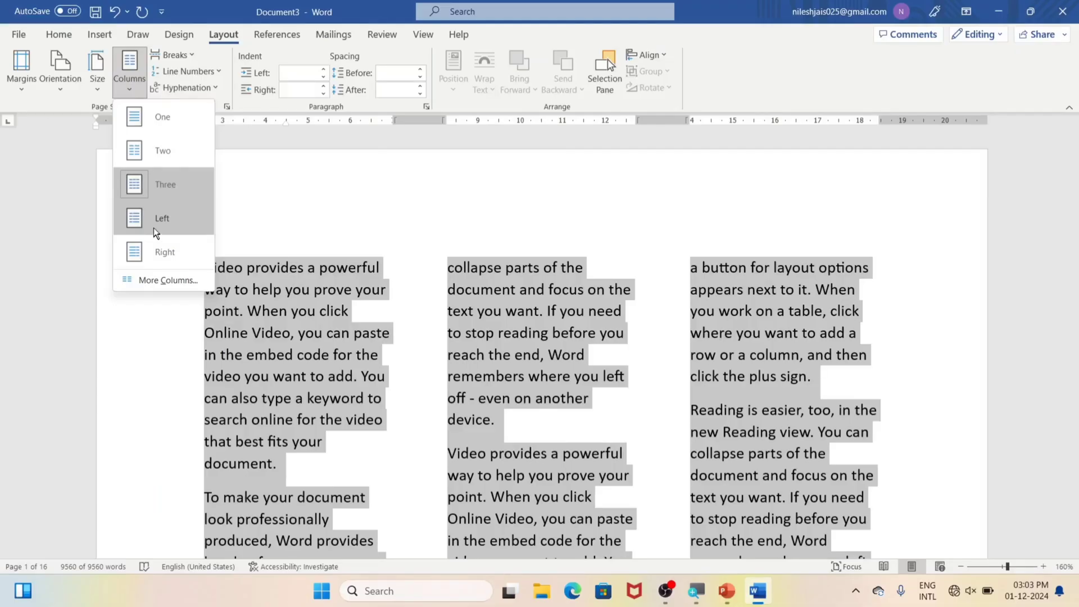
pyautogui.click(150, 224)
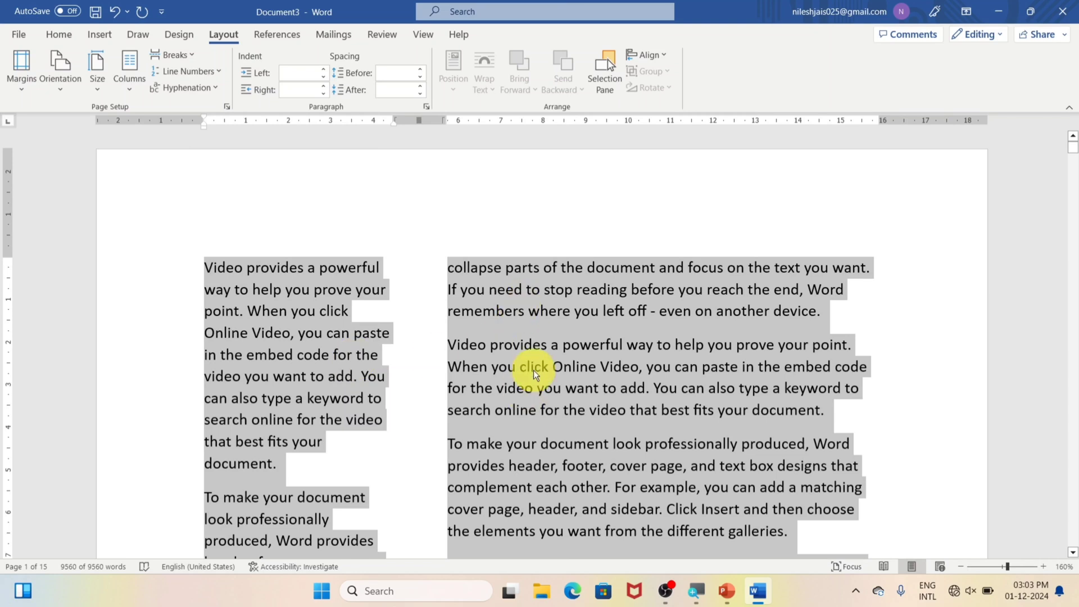
# - Apply the Right column preset to the selected text and justify its paragraphs
pyautogui.click(128, 93)
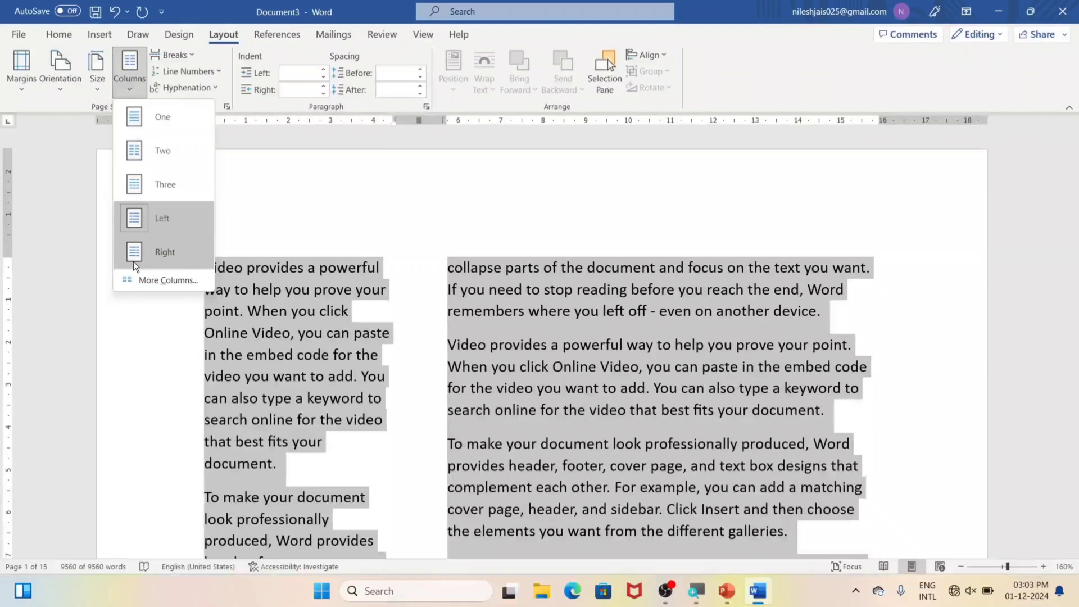
pyautogui.click(77, 292)
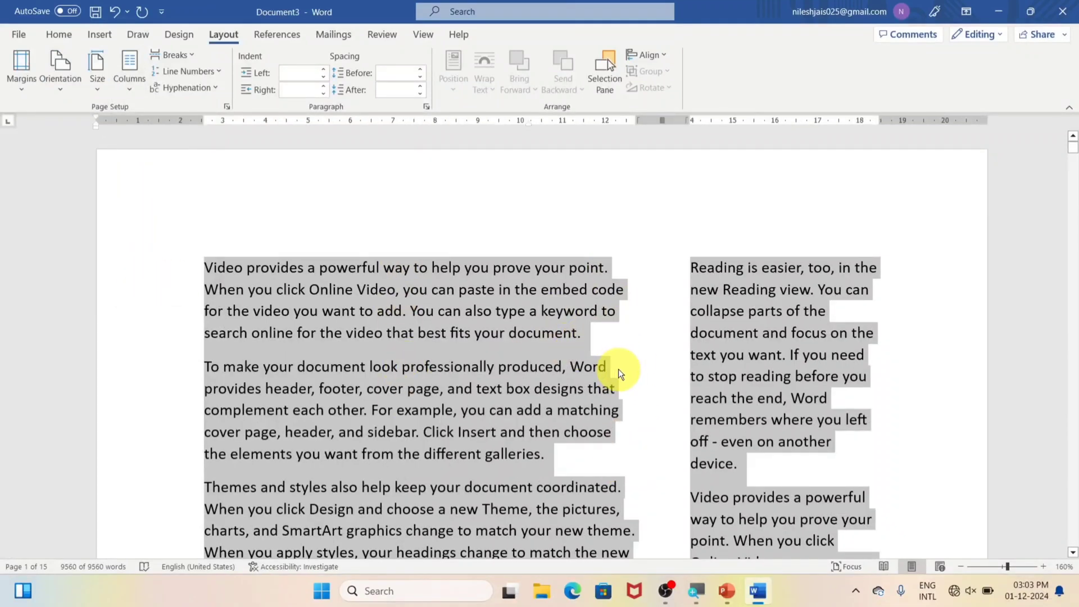
pyautogui.hotkey('ctrl', 'j')
pyautogui.scroll(-4, 613, 315)
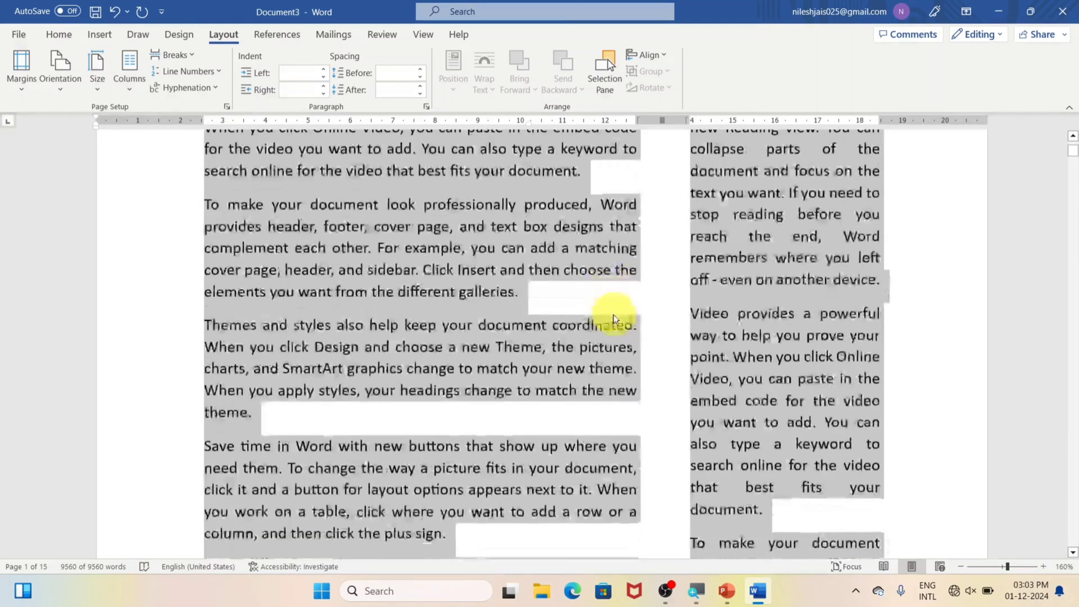
pyautogui.scroll(3, 632, 333)
pyautogui.scroll(1, 631, 332)
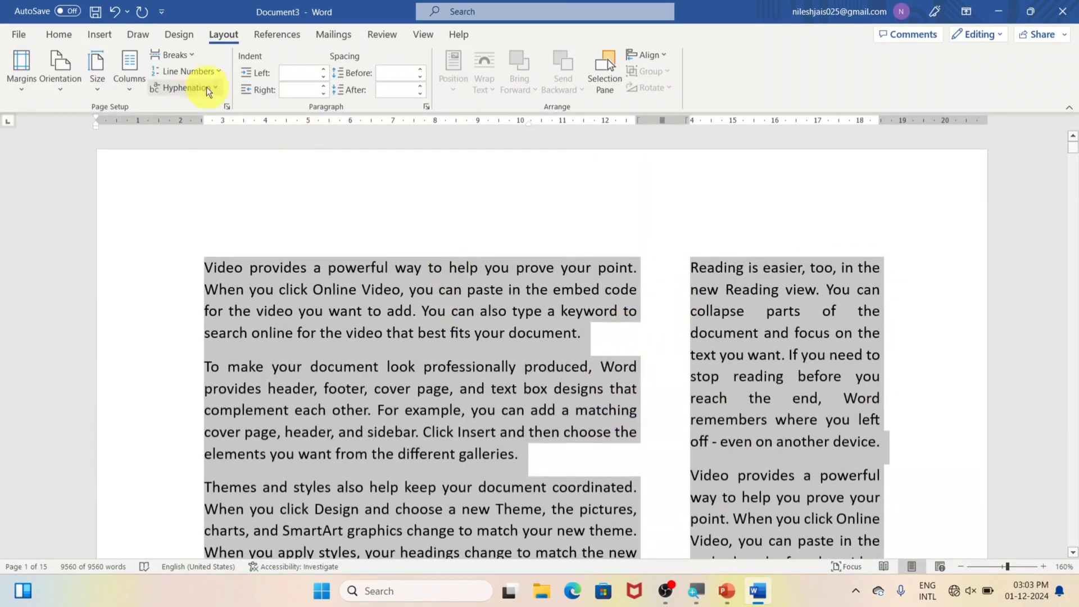
# - Return the selected text to a single-column layout
pyautogui.click(130, 79)
pyautogui.click(161, 284)
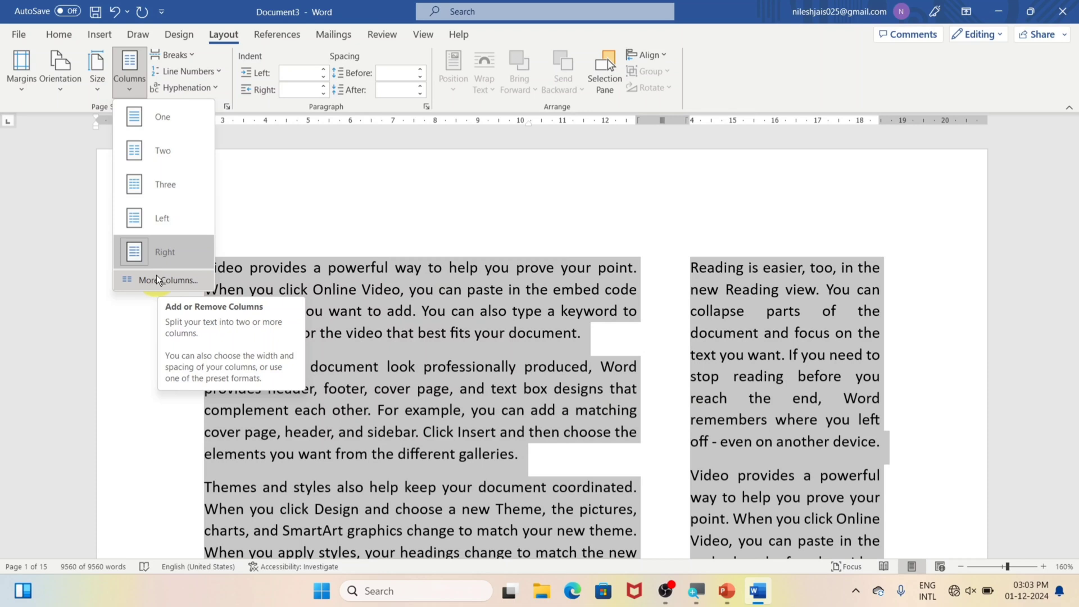
pyautogui.click(156, 119)
pyautogui.scroll(-5, 464, 318)
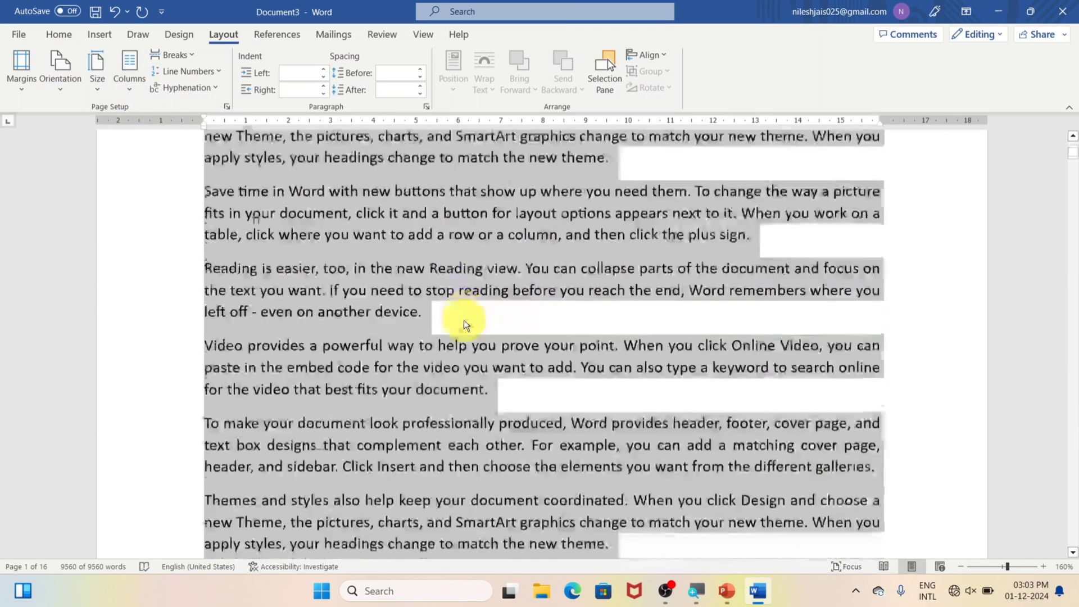
pyautogui.scroll(5, 463, 319)
# - Lay out the selected text in 12 equal-width columns using the custom column settings
pyautogui.click(119, 90)
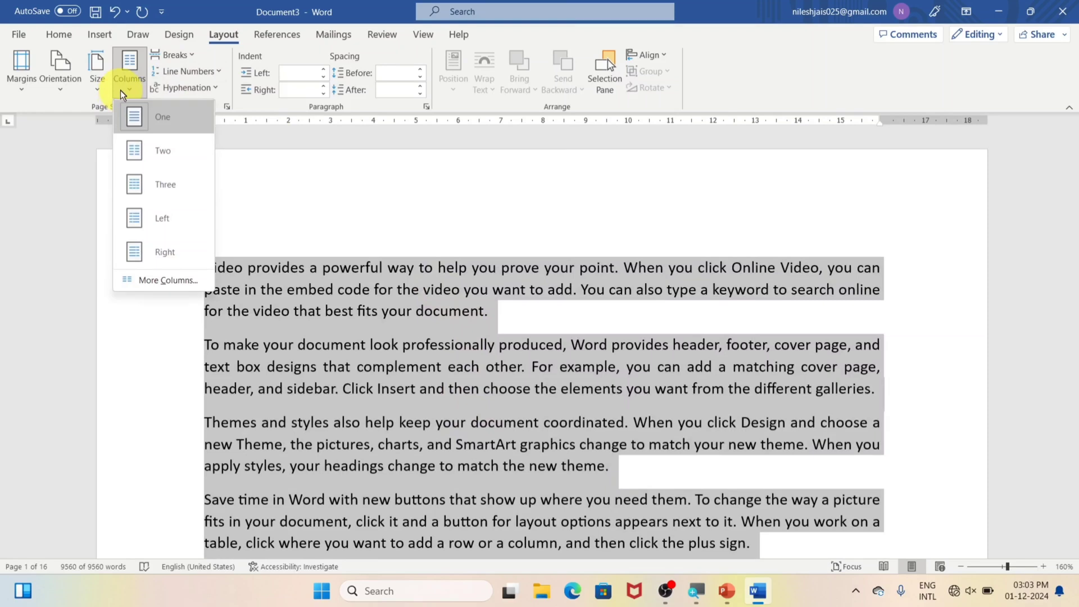
pyautogui.click(160, 281)
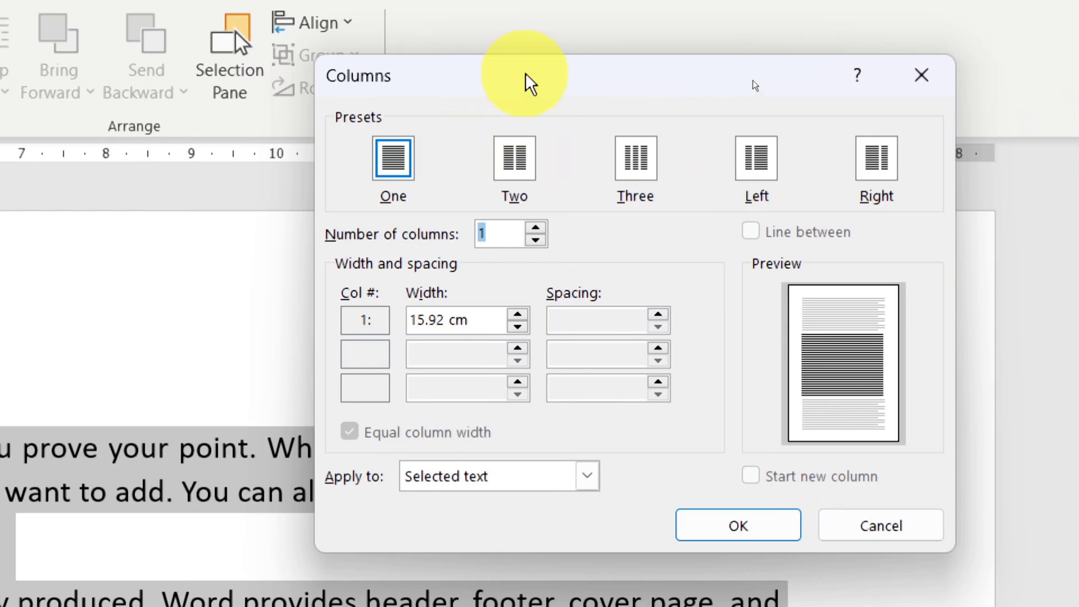
pyautogui.moveTo(525, 79); pyautogui.dragTo(449, 63)
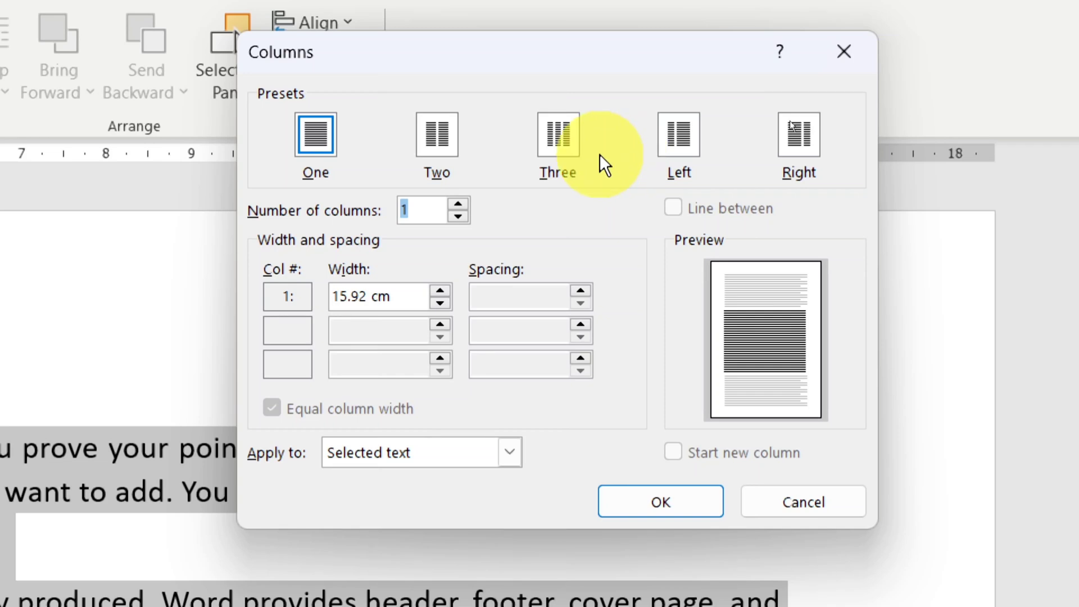
pyautogui.click(458, 205)
pyautogui.click(458, 206)
pyautogui.click(458, 206)
pyautogui.click(458, 206)
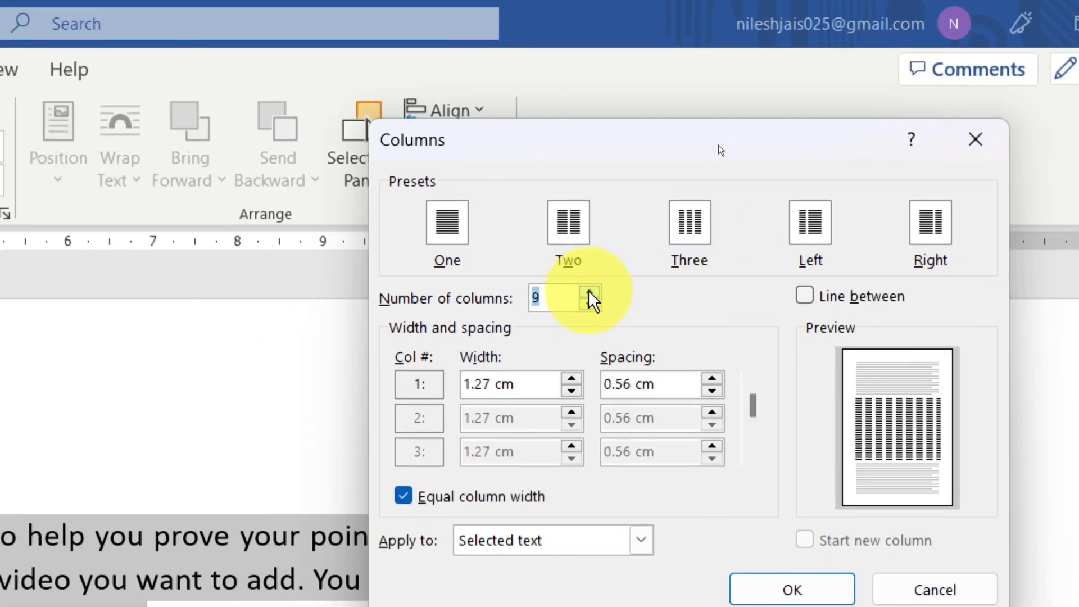
pyautogui.click(589, 293)
pyautogui.click(590, 293)
pyautogui.click(589, 293)
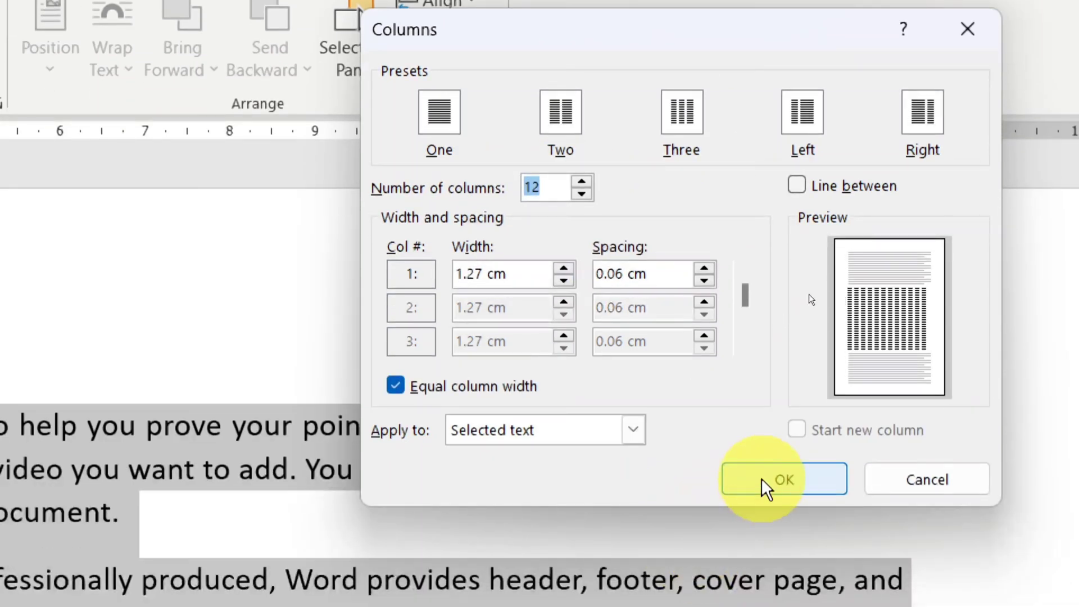
pyautogui.click(764, 483)
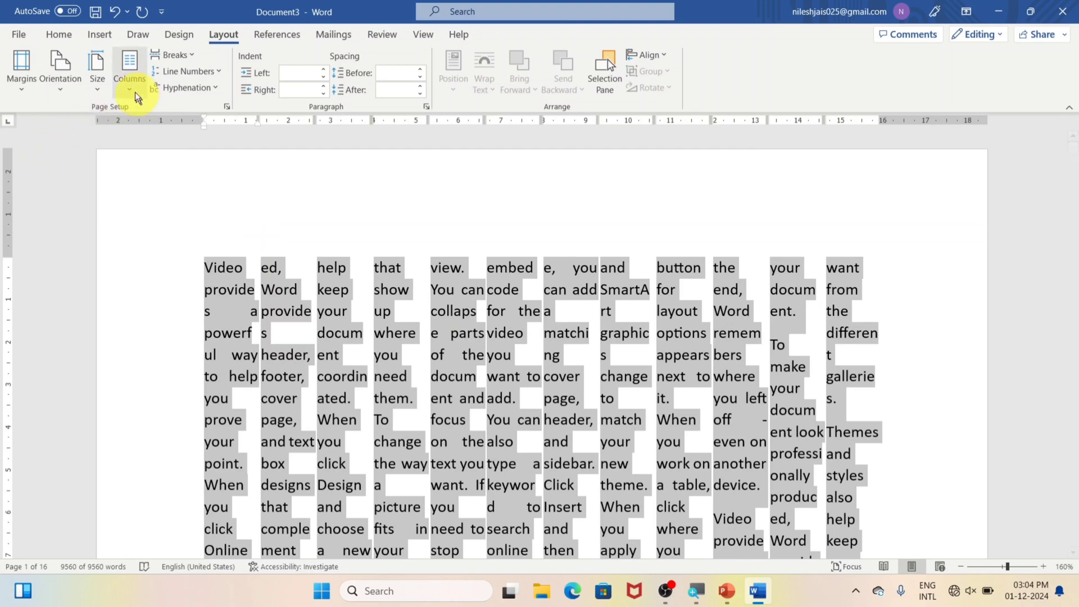
# - Change the selected text to five equal-width columns through the custom column settings
pyautogui.click(130, 73)
pyautogui.click(157, 284)
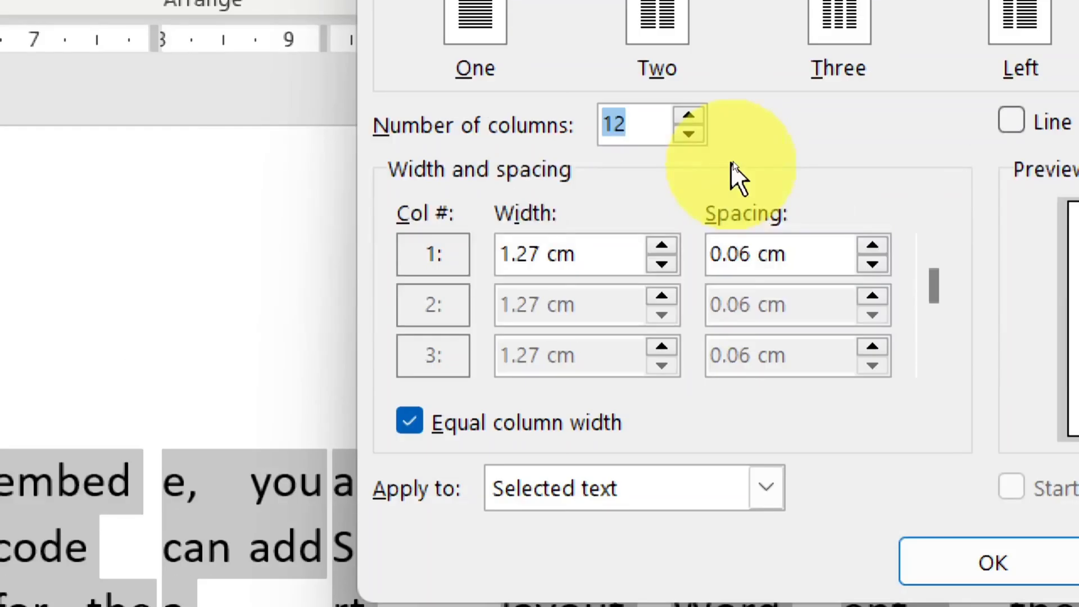
pyautogui.click(689, 134)
pyautogui.click(689, 134)
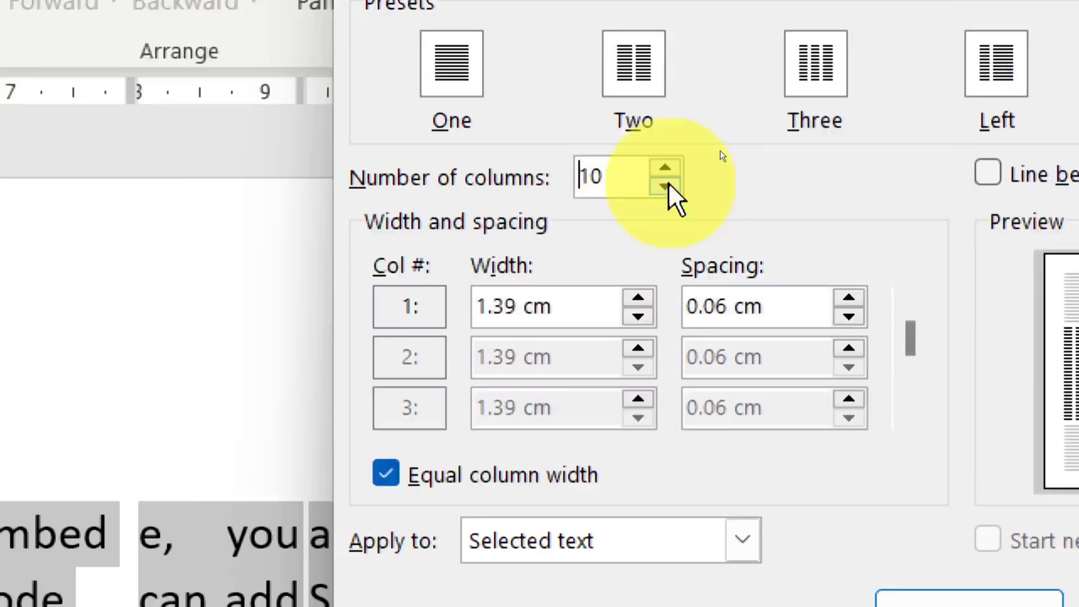
pyautogui.click(688, 134)
pyautogui.click(689, 134)
pyautogui.click(689, 133)
pyautogui.click(689, 133)
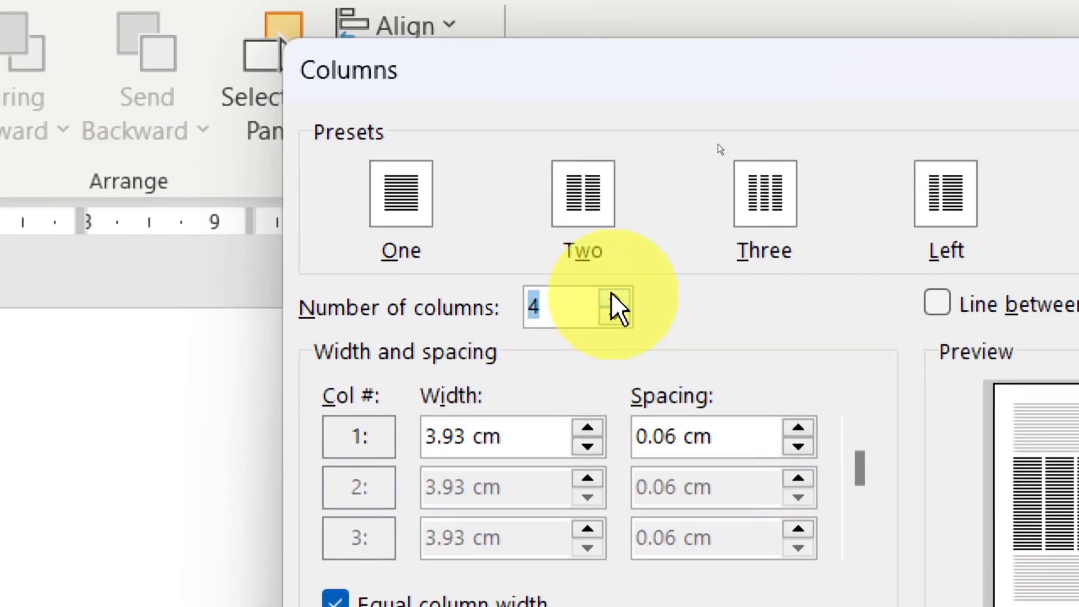
pyautogui.click(615, 297)
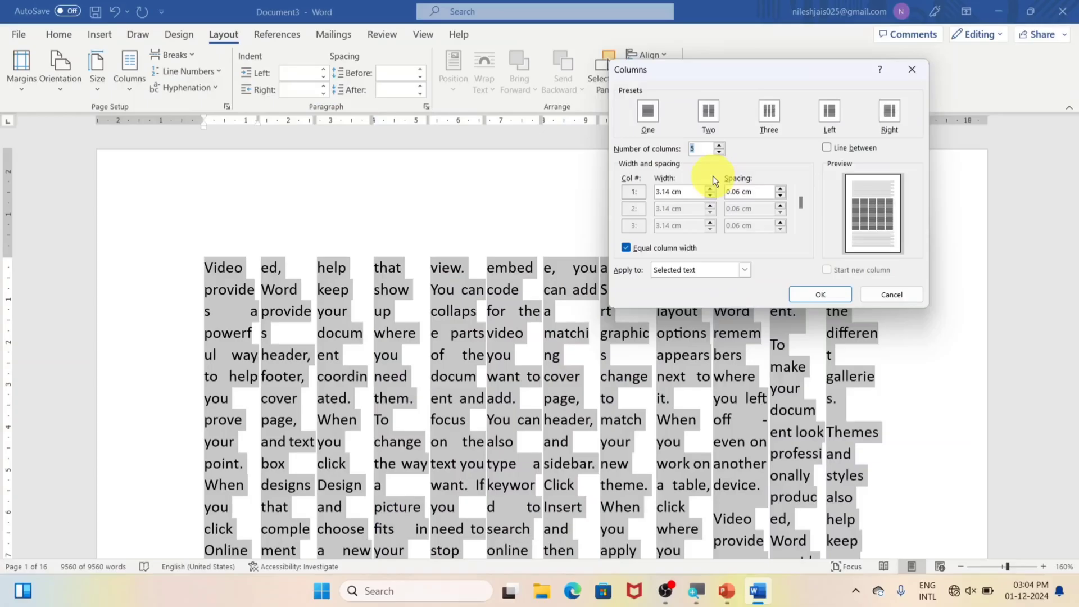
pyautogui.click(800, 292)
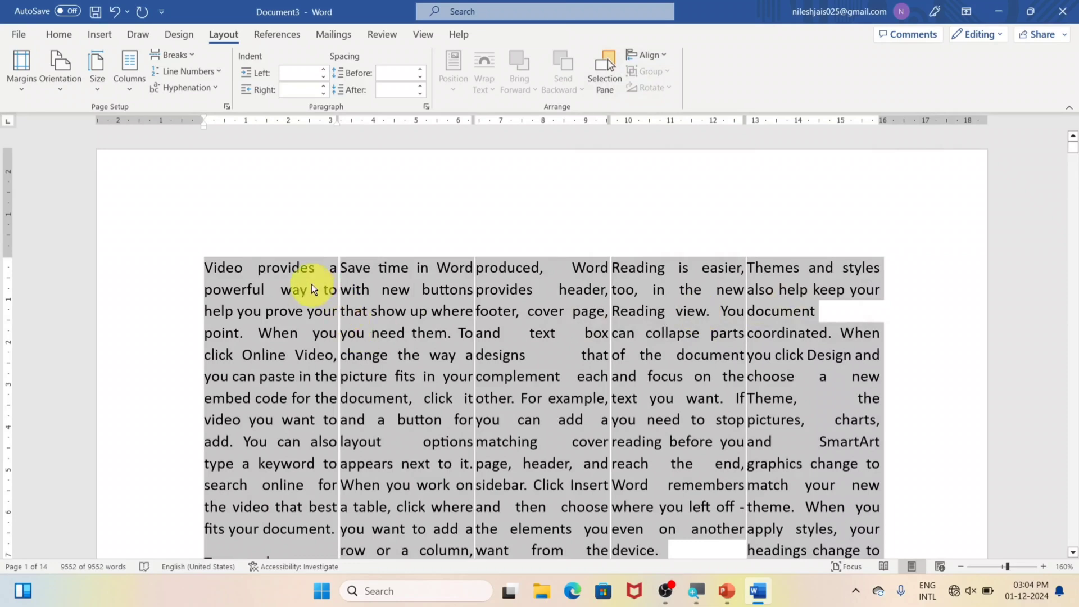
# - Select the whole document's text and set the spacing between its columns to 0.5 cm
pyautogui.click(566, 373)
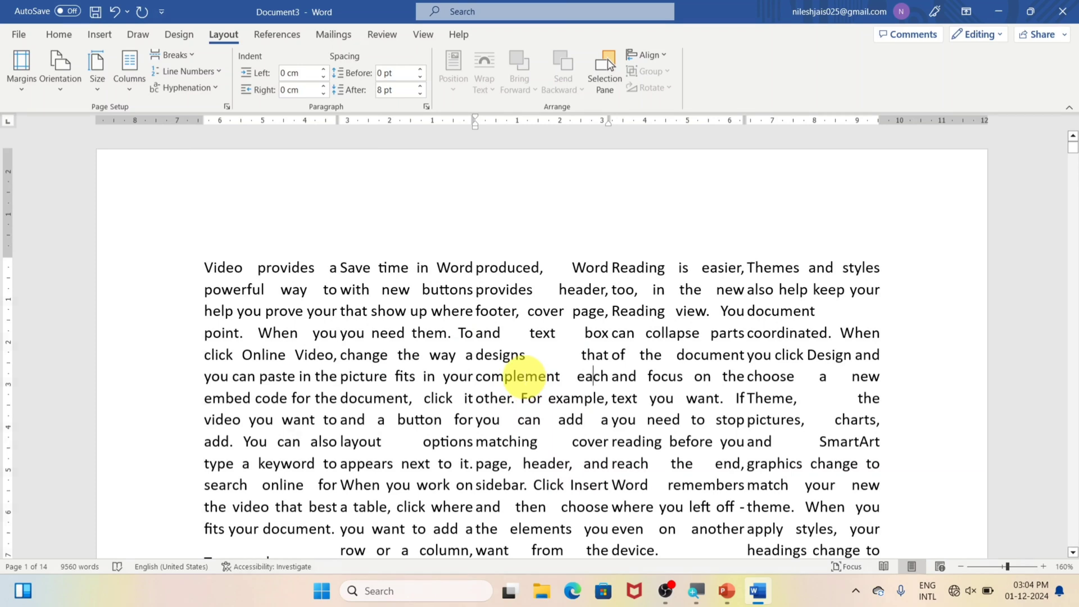
pyautogui.hotkey('ctrl', 'a')
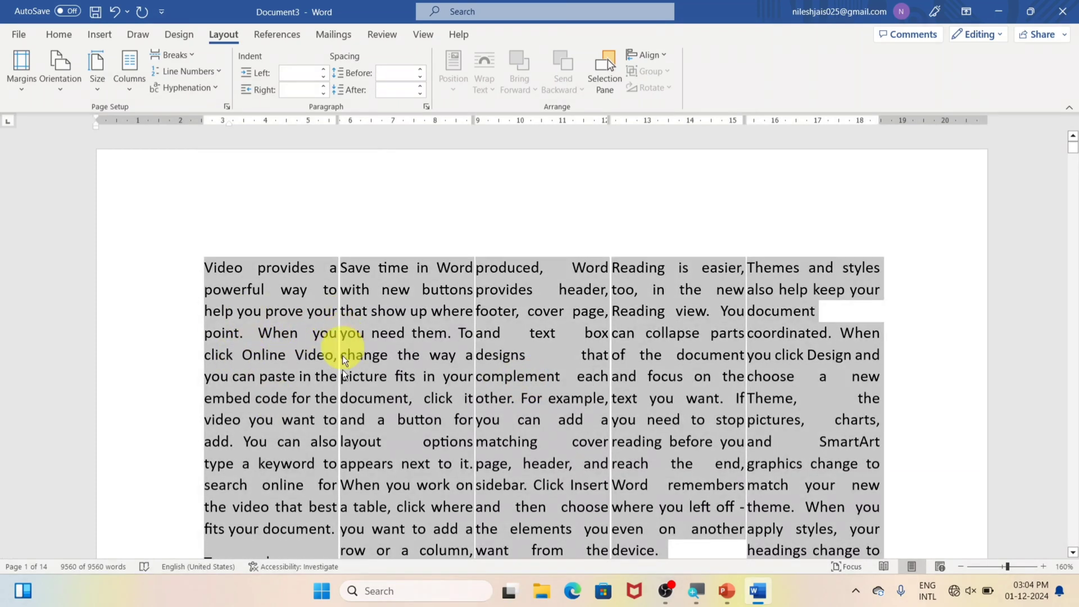
pyautogui.click(140, 91)
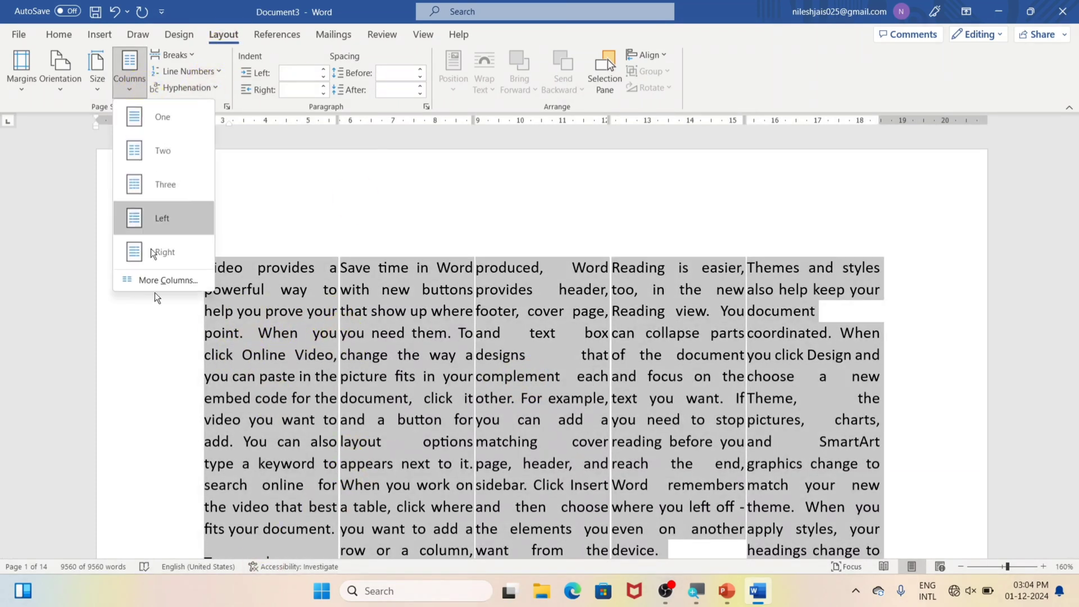
pyautogui.click(167, 281)
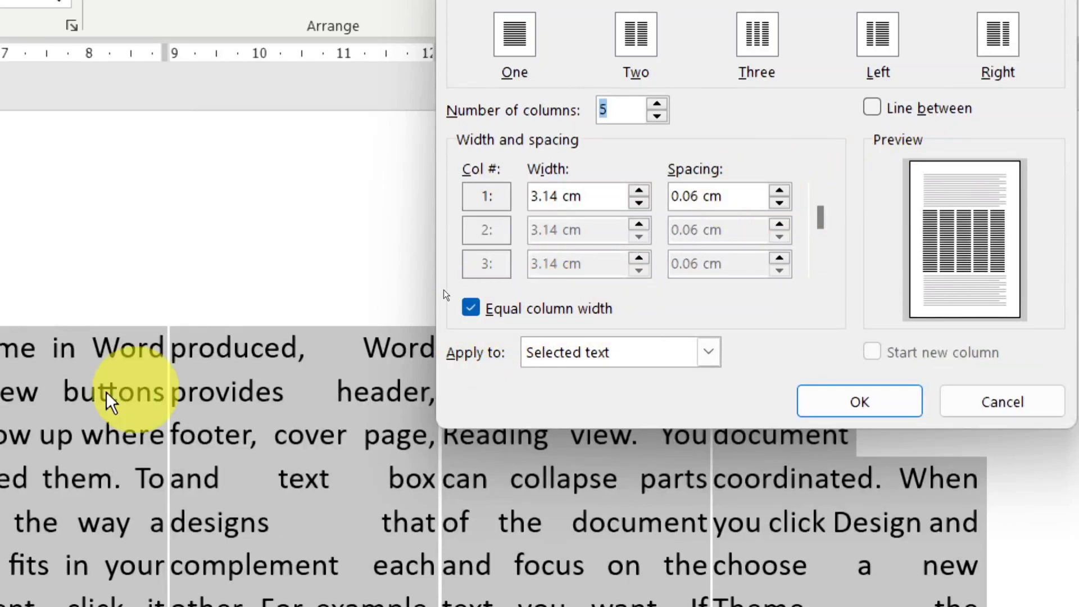
pyautogui.click(779, 191)
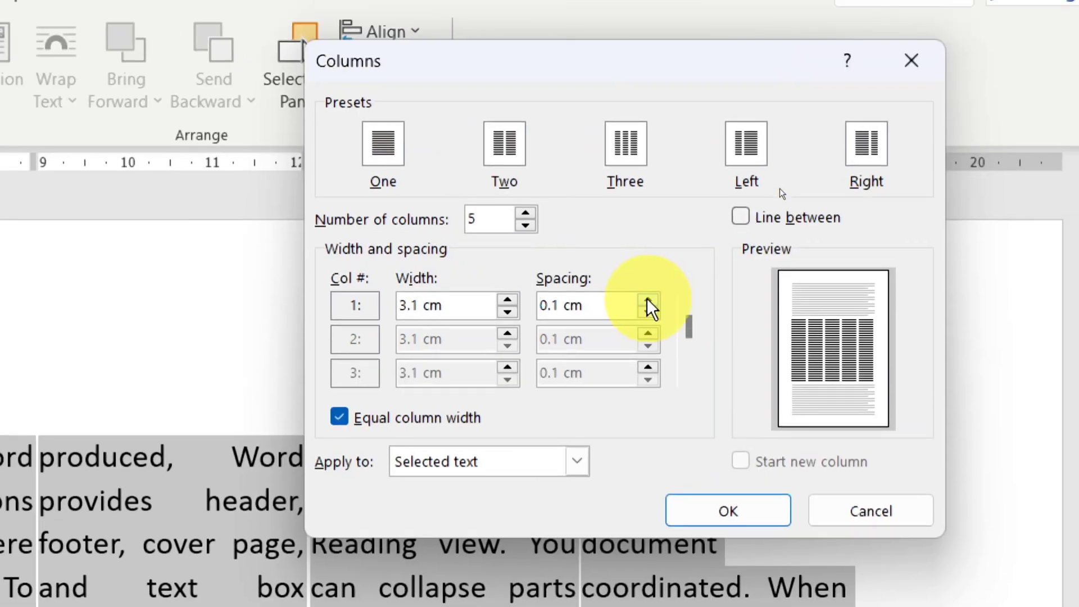
pyautogui.click(779, 191)
pyautogui.click(648, 300)
pyautogui.click(648, 300)
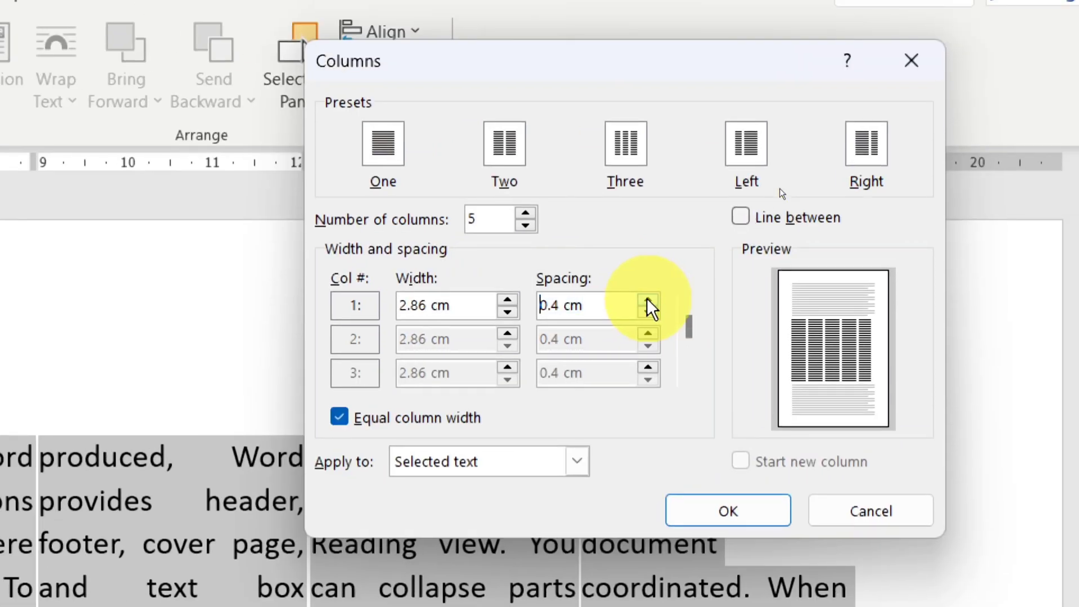
pyautogui.click(648, 300)
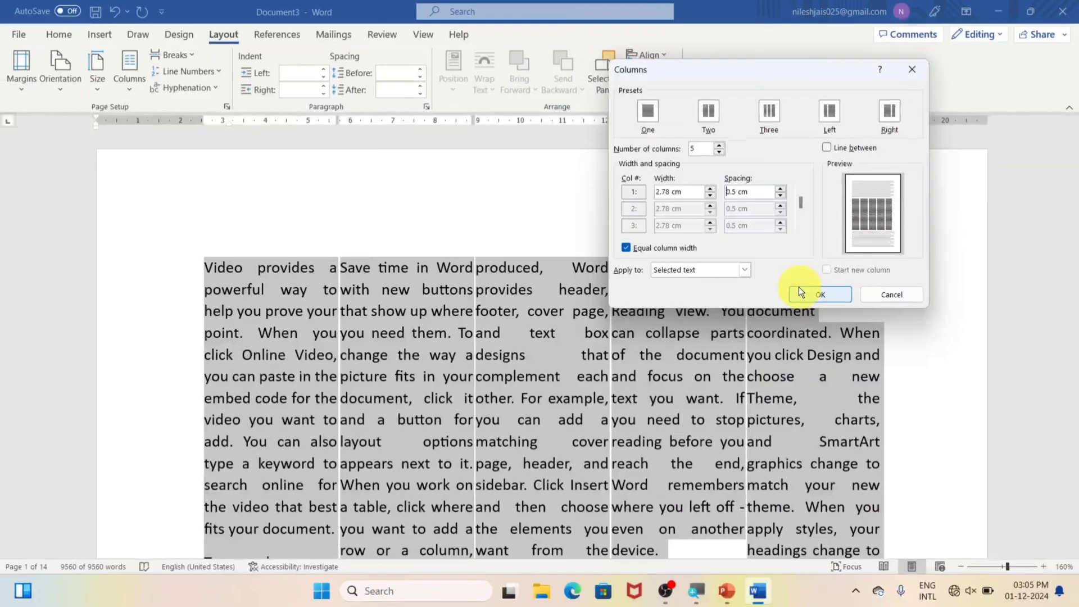
pyautogui.click(808, 290)
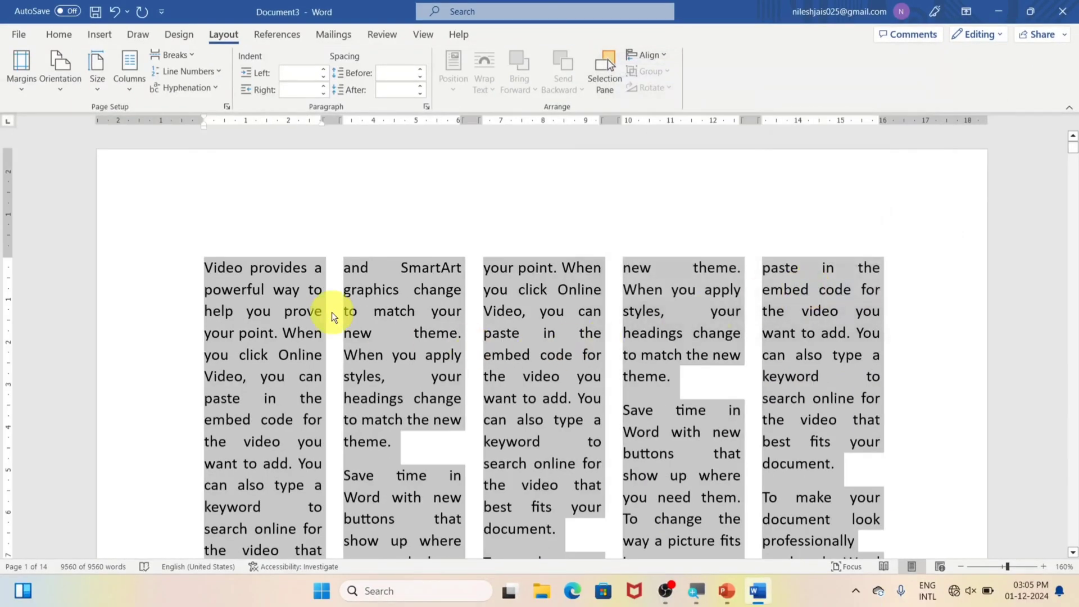
# - Add a vertical line between the columns throughout the whole document
pyautogui.click(459, 333)
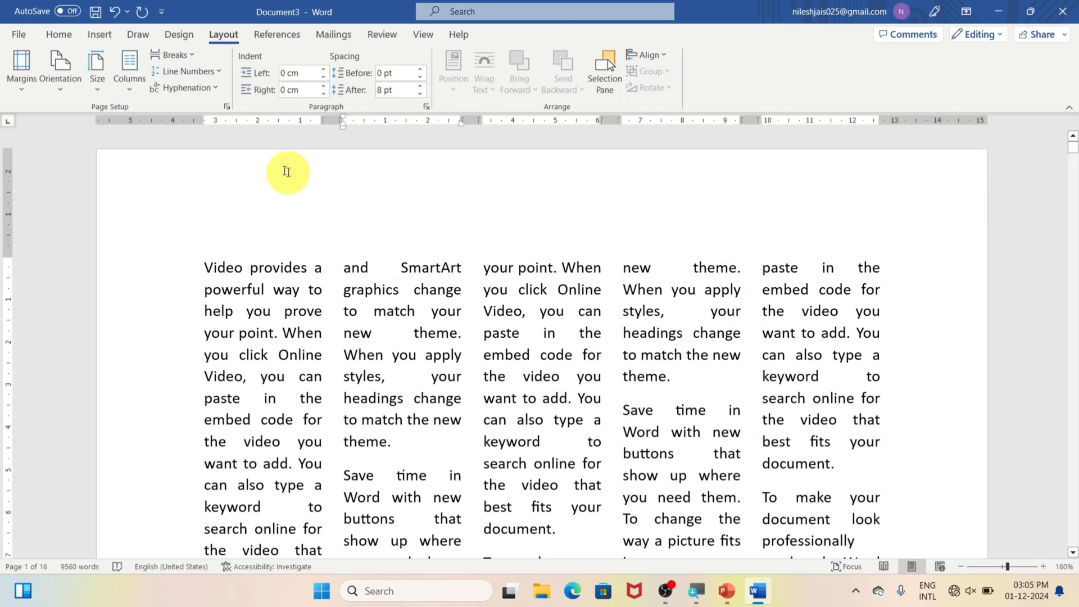
pyautogui.click(139, 90)
pyautogui.click(154, 280)
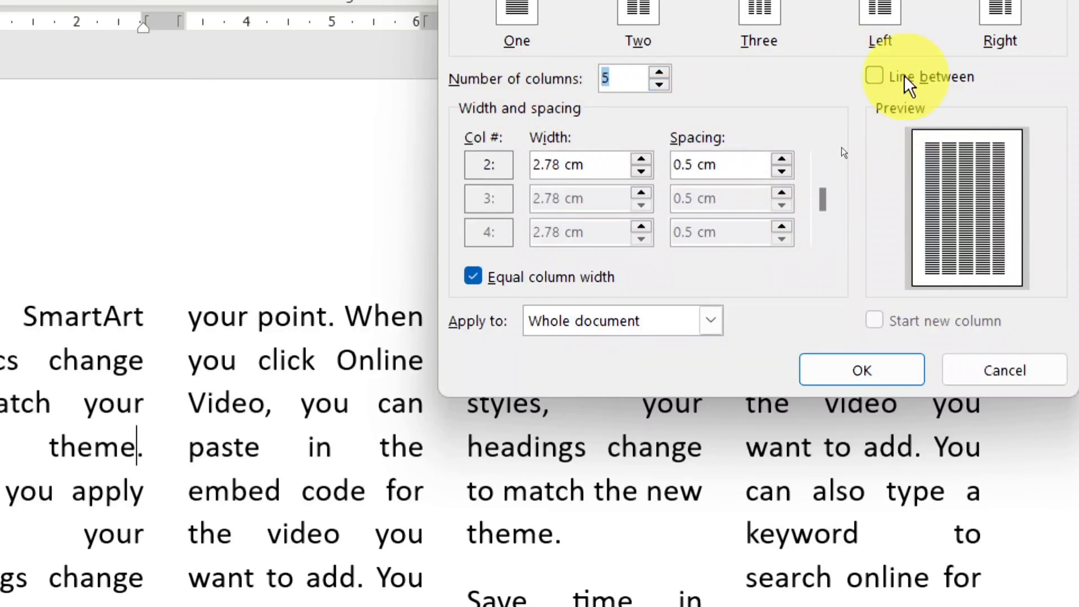
pyautogui.click(876, 78)
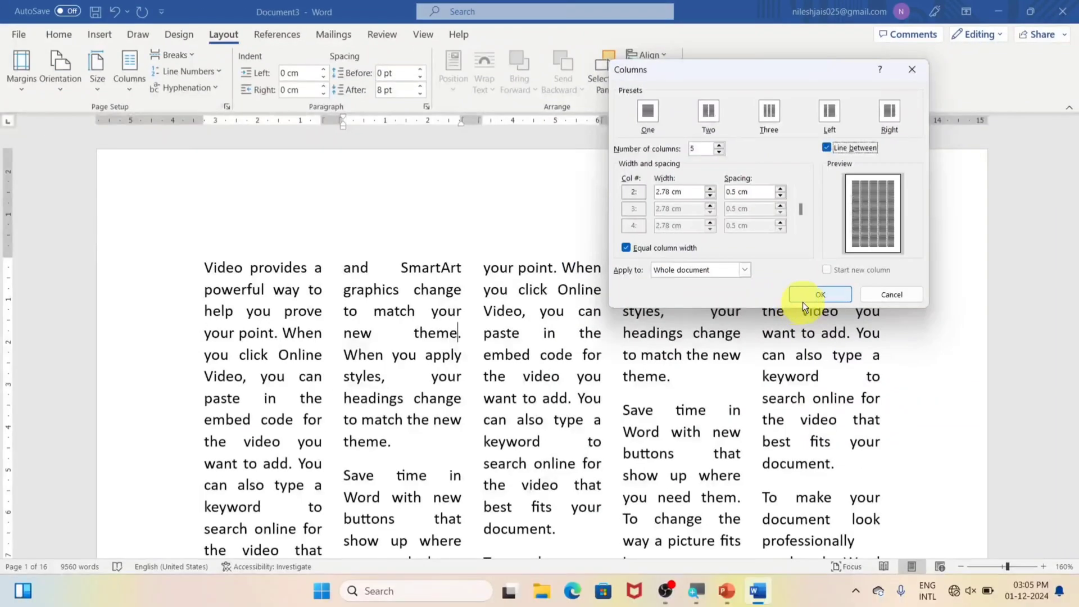
pyautogui.click(797, 302)
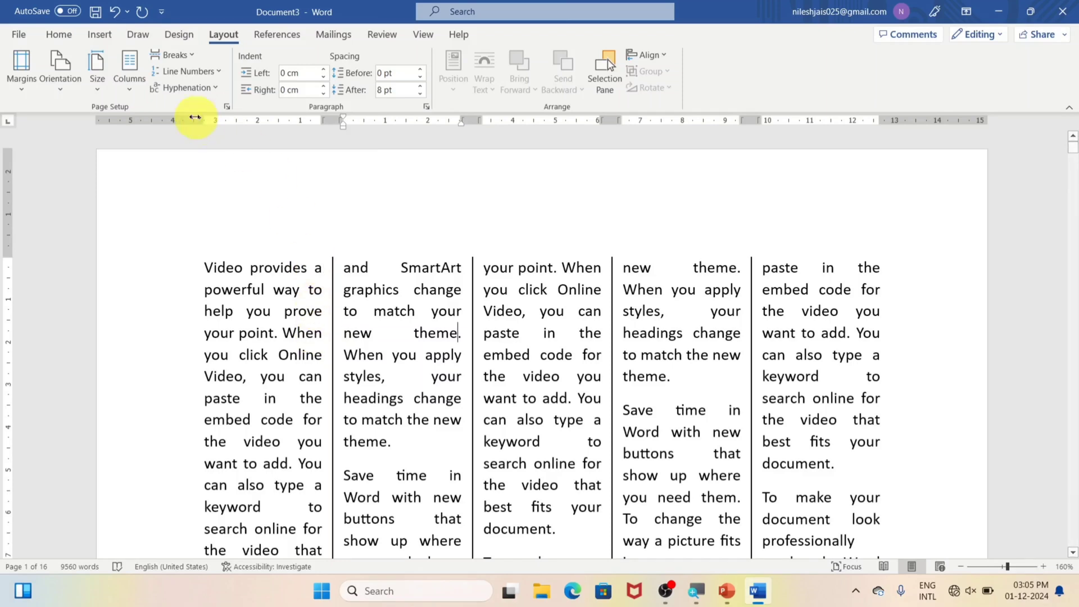
# - Remove the line between the columns from the whole document
pyautogui.click(131, 93)
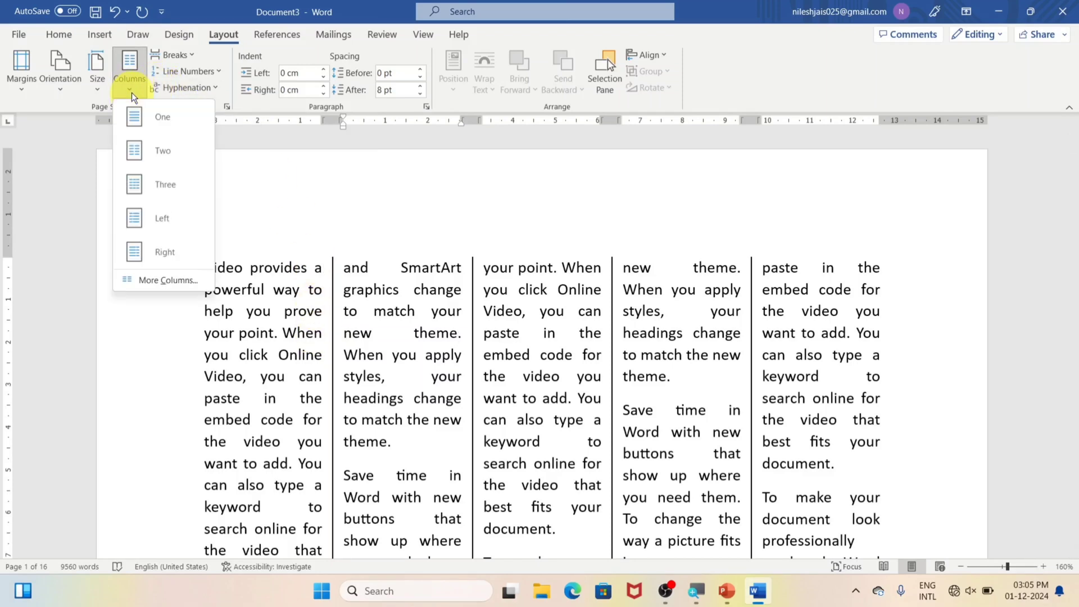
pyautogui.click(171, 279)
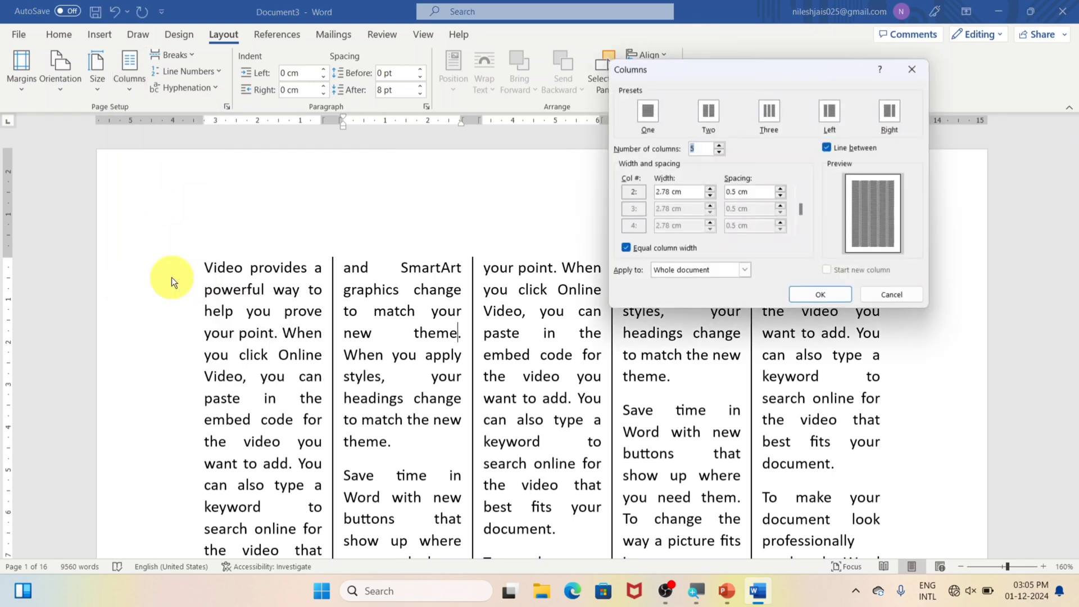
pyautogui.click(827, 148)
pyautogui.click(818, 294)
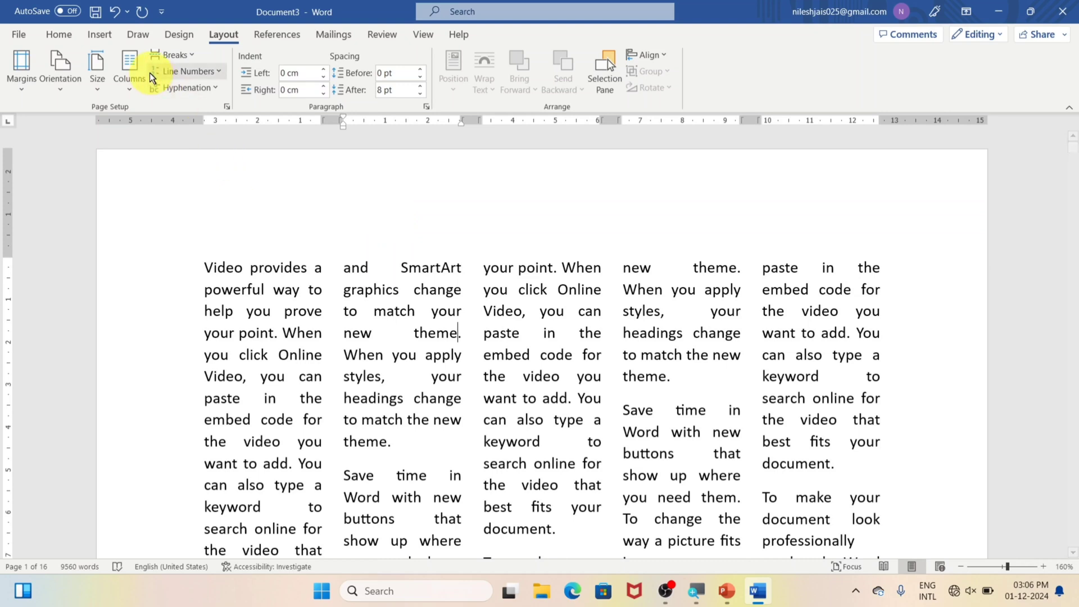
# - Turn off equal column width in the custom column settings and bring up the first column's values
pyautogui.click(127, 90)
pyautogui.click(151, 281)
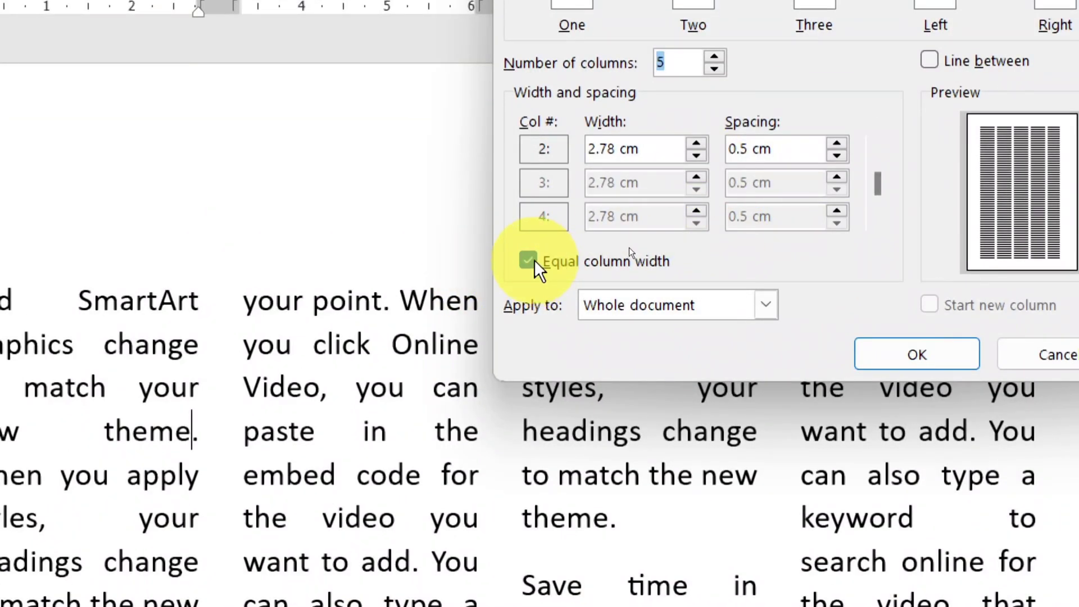
pyautogui.click(701, 147)
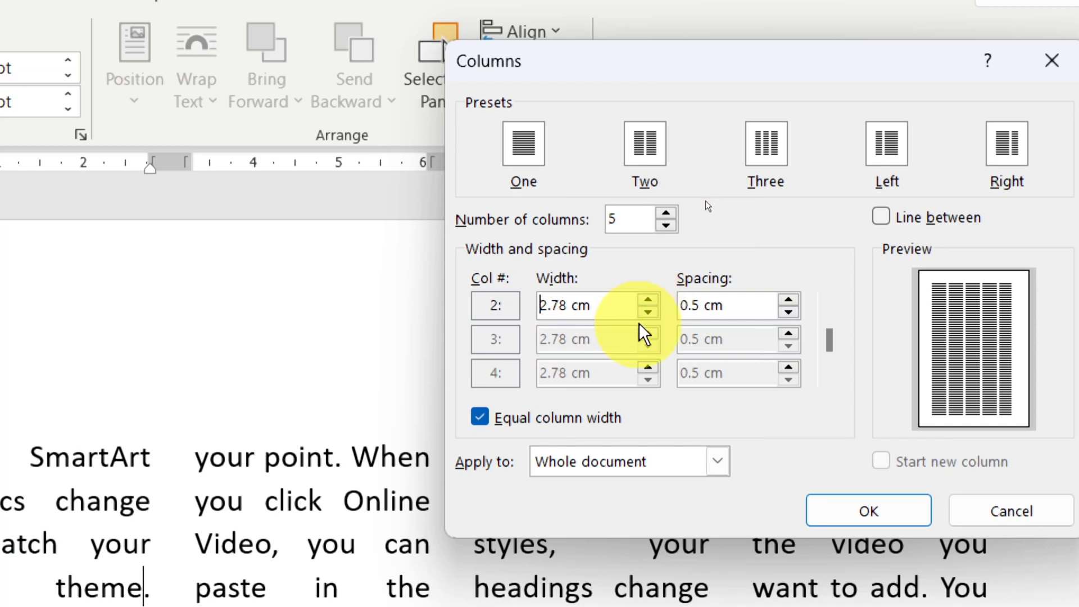
pyautogui.click(480, 417)
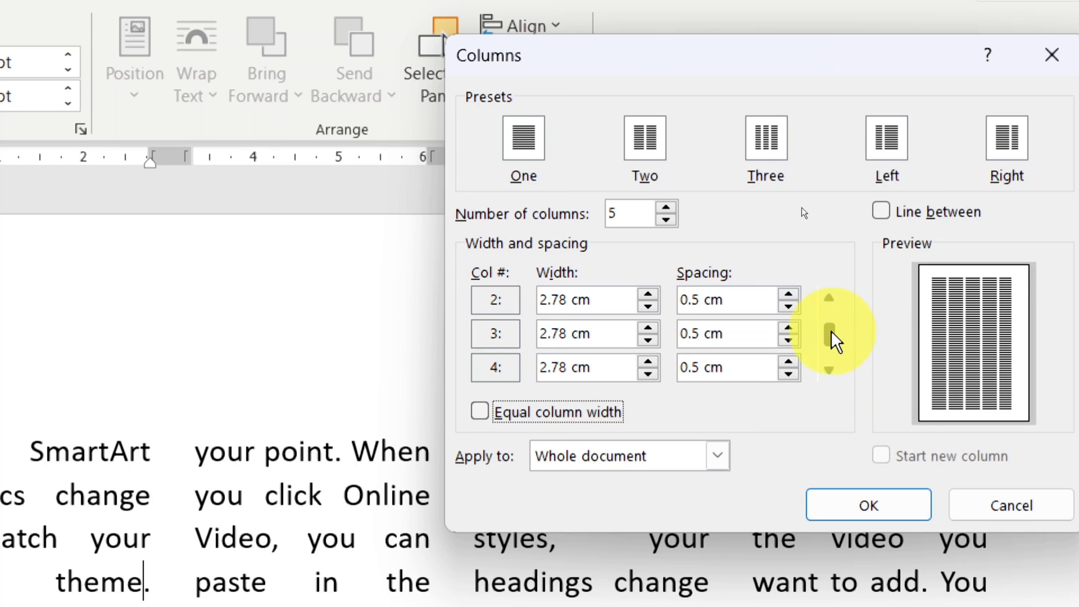
pyautogui.moveTo(831, 340); pyautogui.dragTo(829, 309)
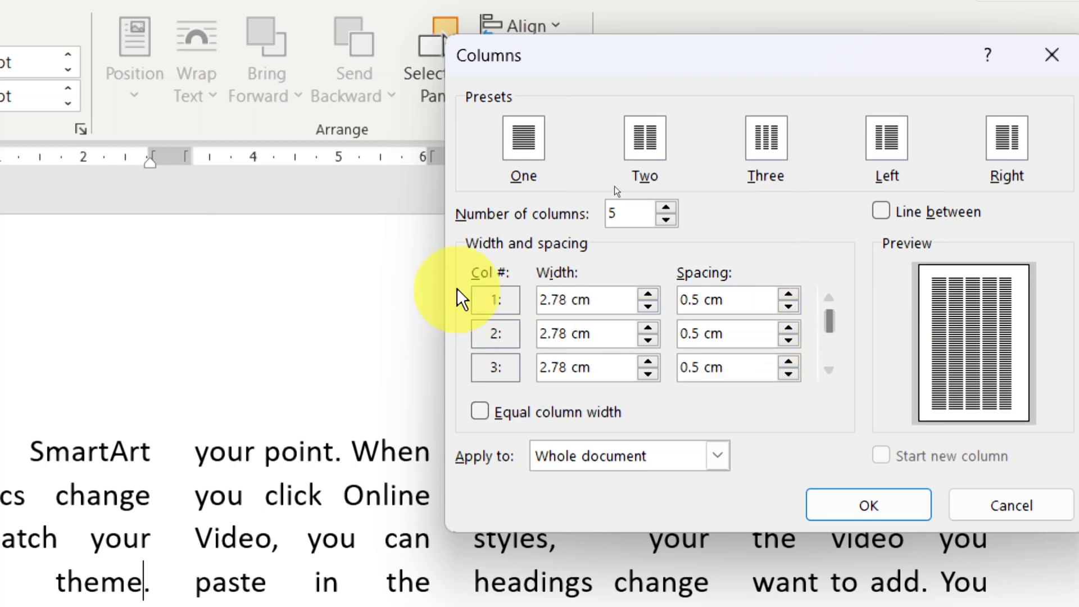
# - Set the first column's width to 4 cm and apply it to the whole document
pyautogui.click(648, 294)
pyautogui.click(649, 294)
pyautogui.click(648, 294)
pyautogui.click(648, 294)
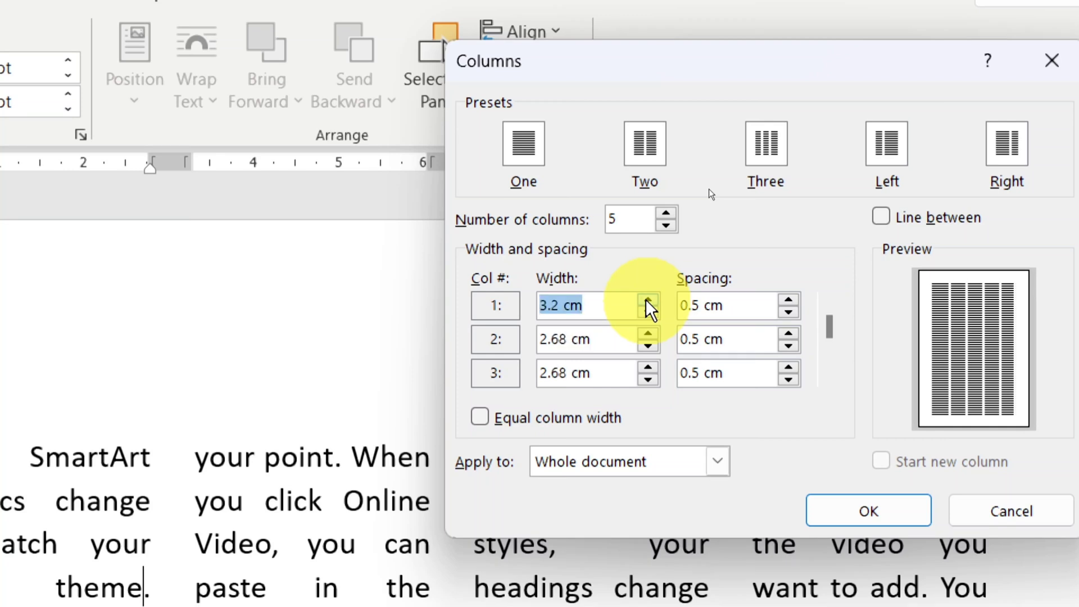
pyautogui.click(648, 299)
pyautogui.click(647, 300)
pyautogui.click(647, 299)
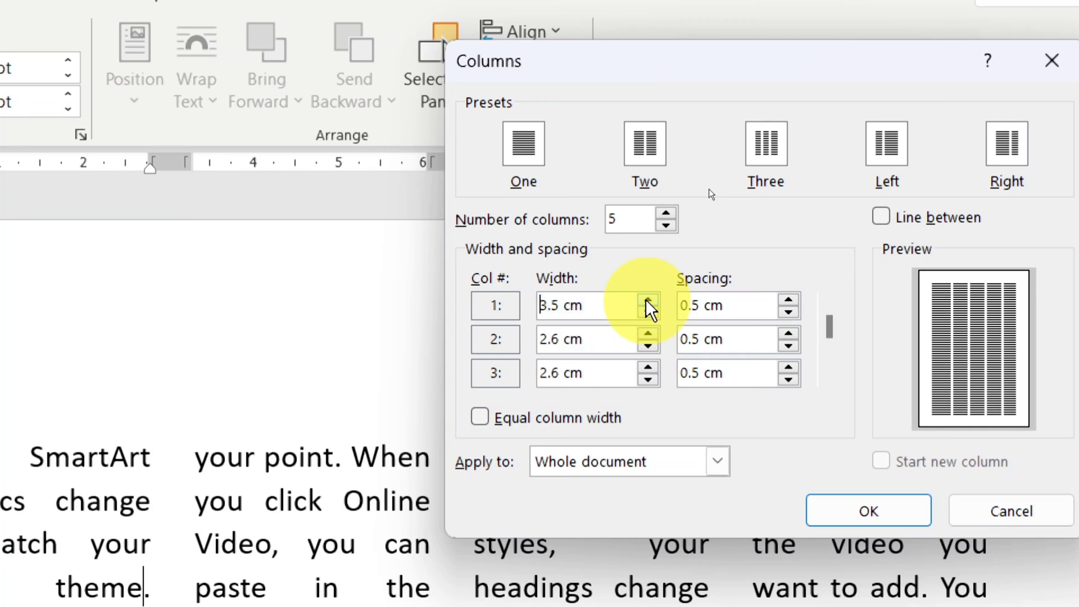
pyautogui.click(647, 300)
pyautogui.click(647, 299)
pyautogui.click(648, 299)
pyautogui.click(648, 300)
pyautogui.click(647, 300)
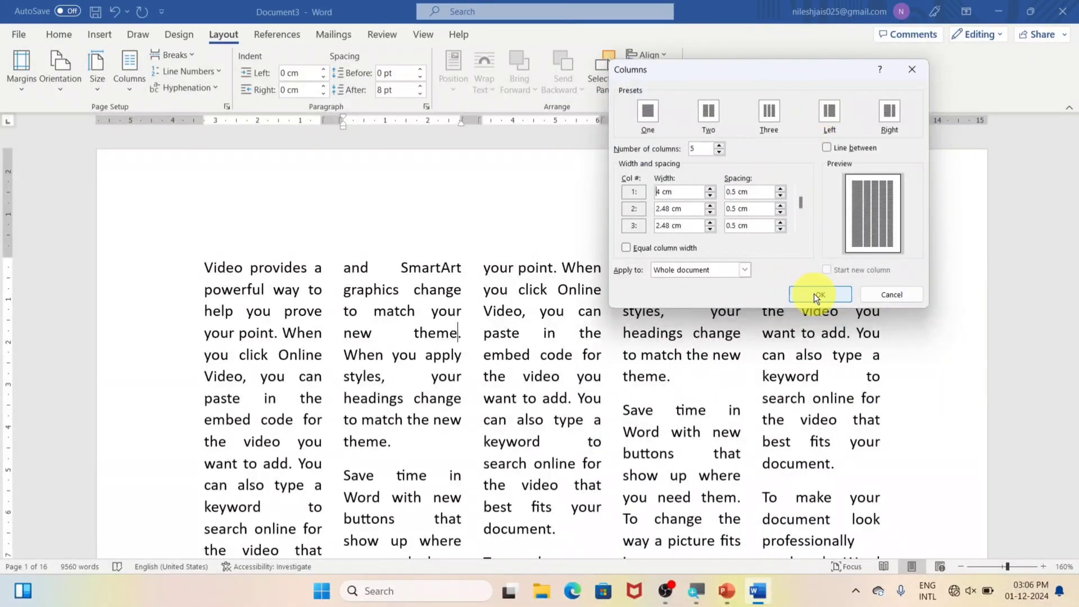
pyautogui.click(818, 294)
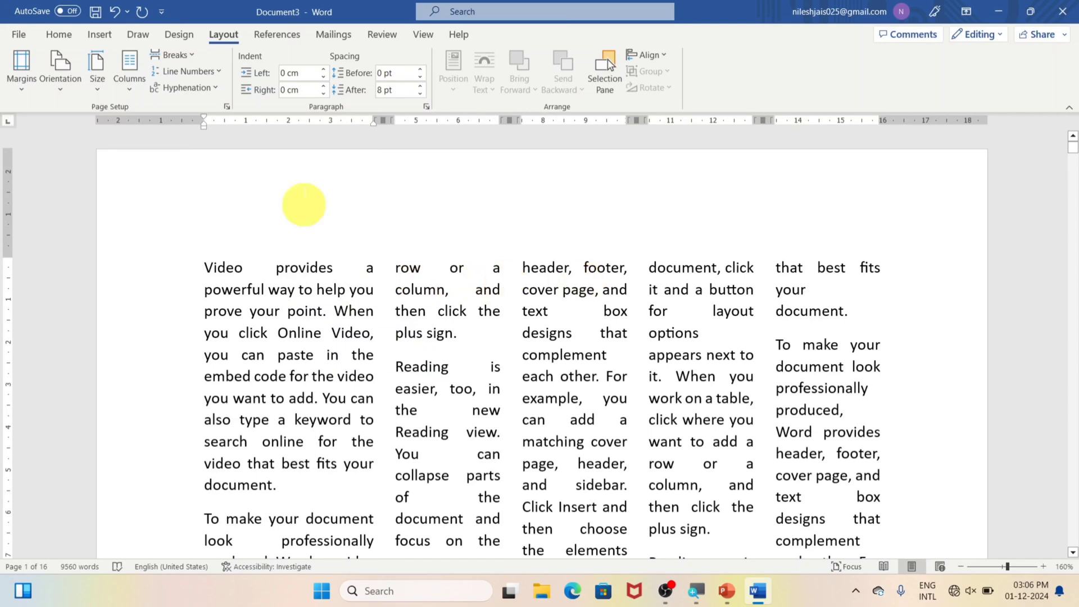
# - Add a vertical line between the five unequal columns throughout the whole document
pyautogui.click(120, 92)
pyautogui.click(169, 281)
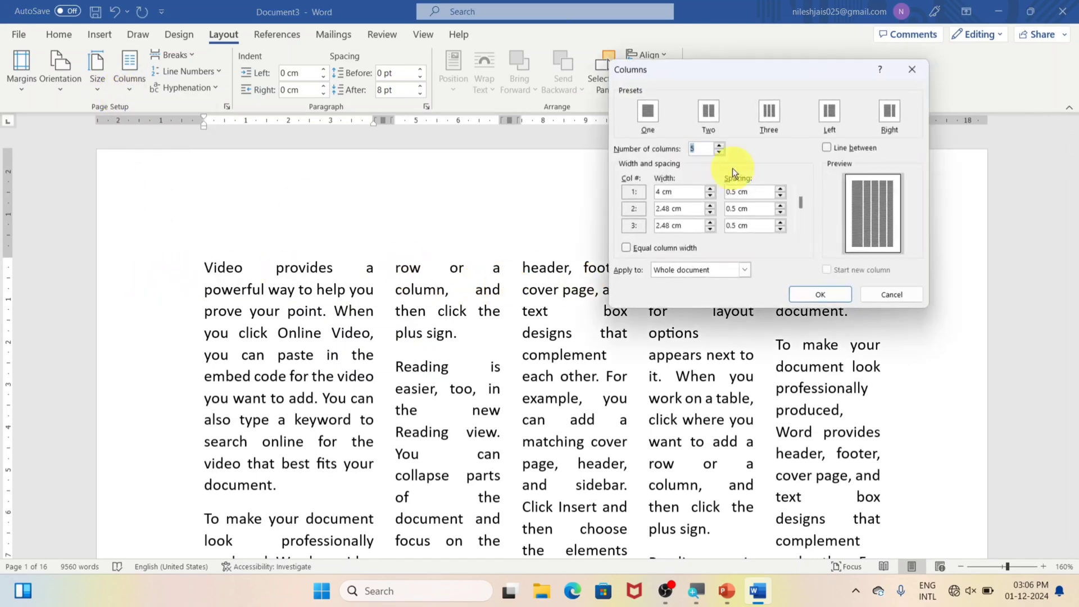
pyautogui.click(827, 148)
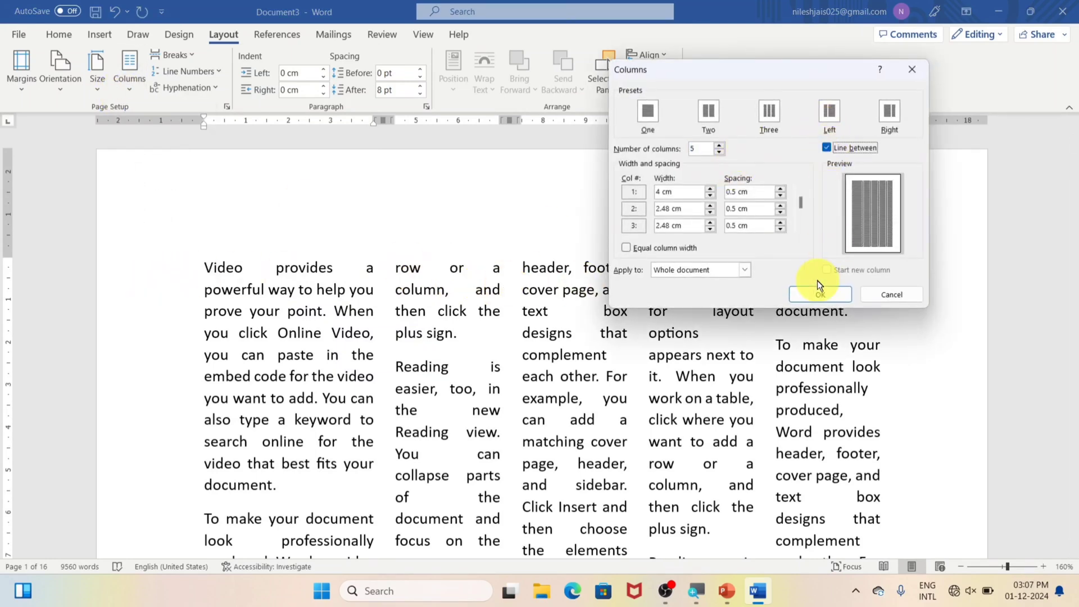
pyautogui.click(818, 292)
pyautogui.scroll(-3, 550, 363)
pyautogui.scroll(7, 554, 360)
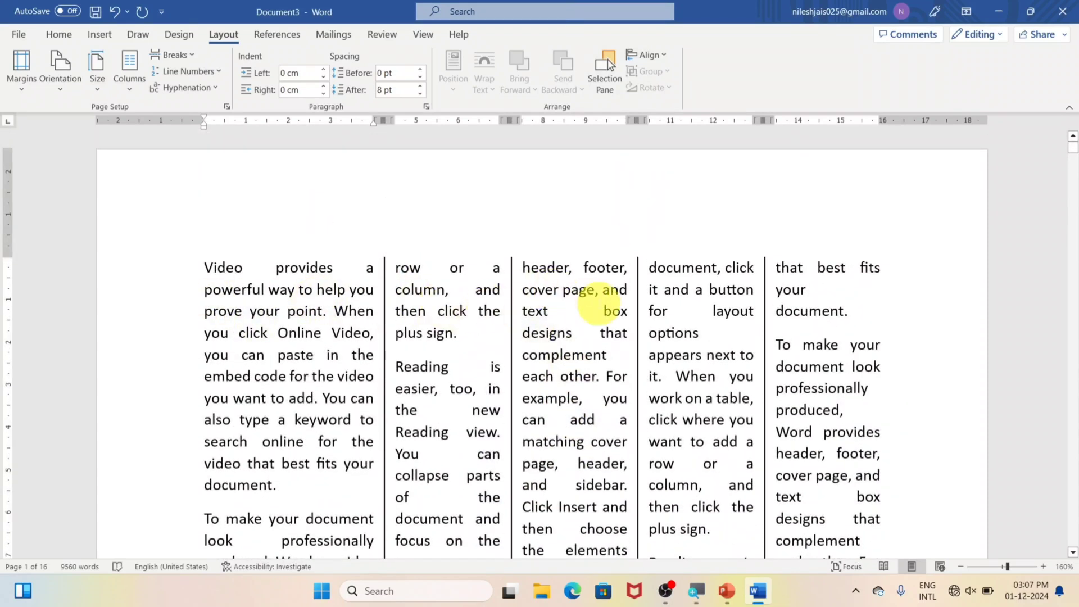
# - Turn equal column width back on in the custom column settings and apply it to the whole document
pyautogui.click(137, 89)
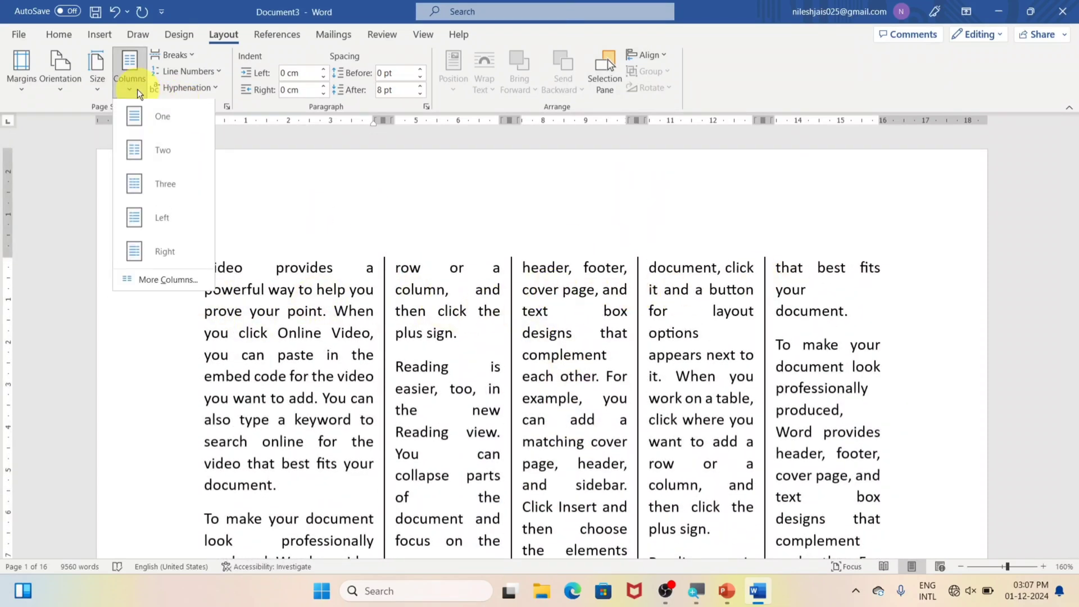
pyautogui.click(162, 281)
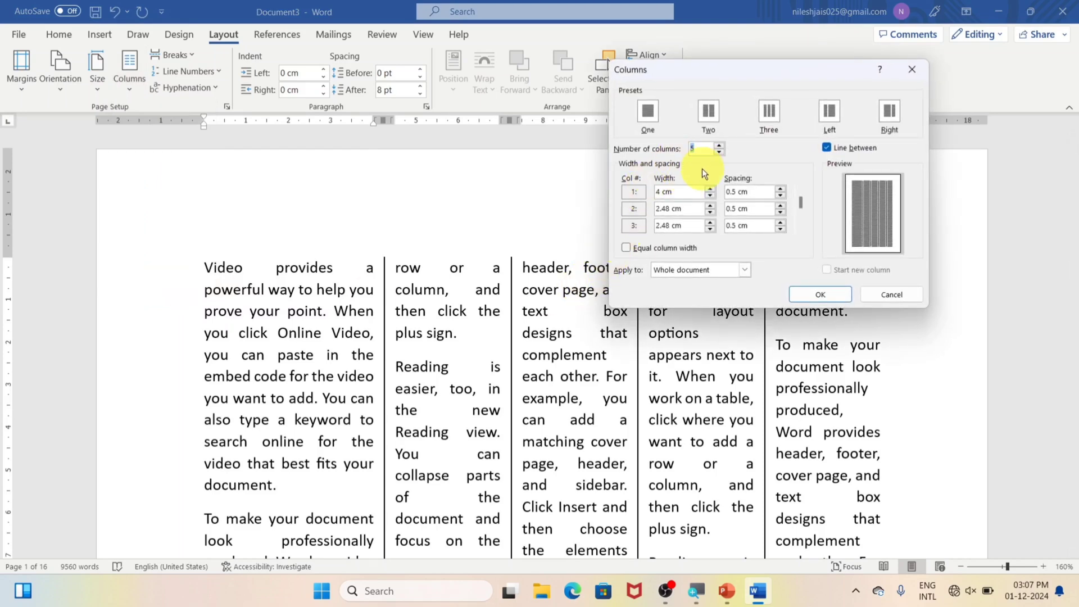
pyautogui.click(627, 248)
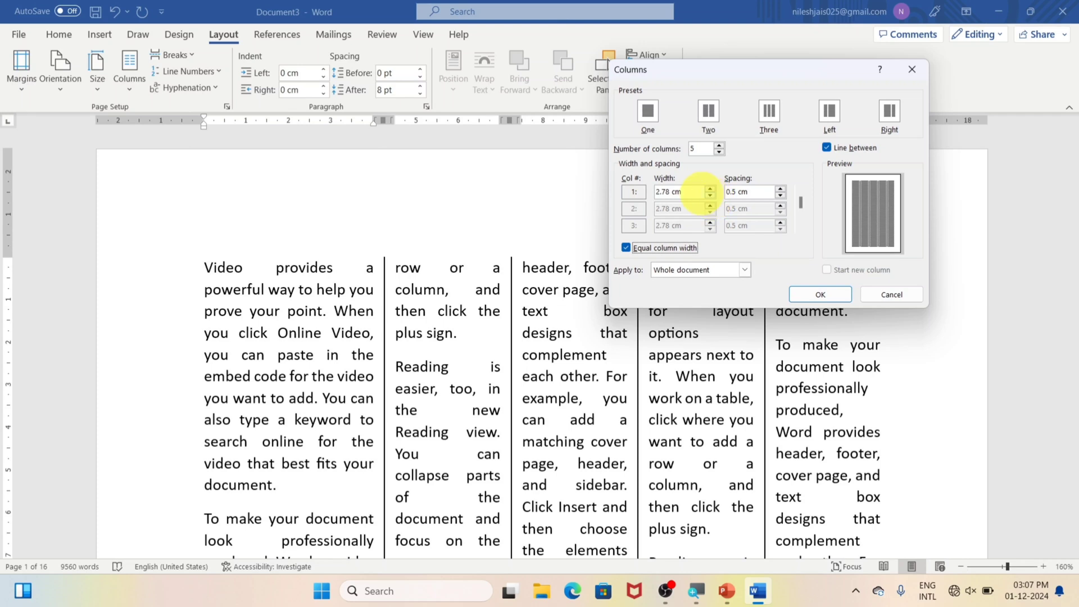
pyautogui.click(818, 293)
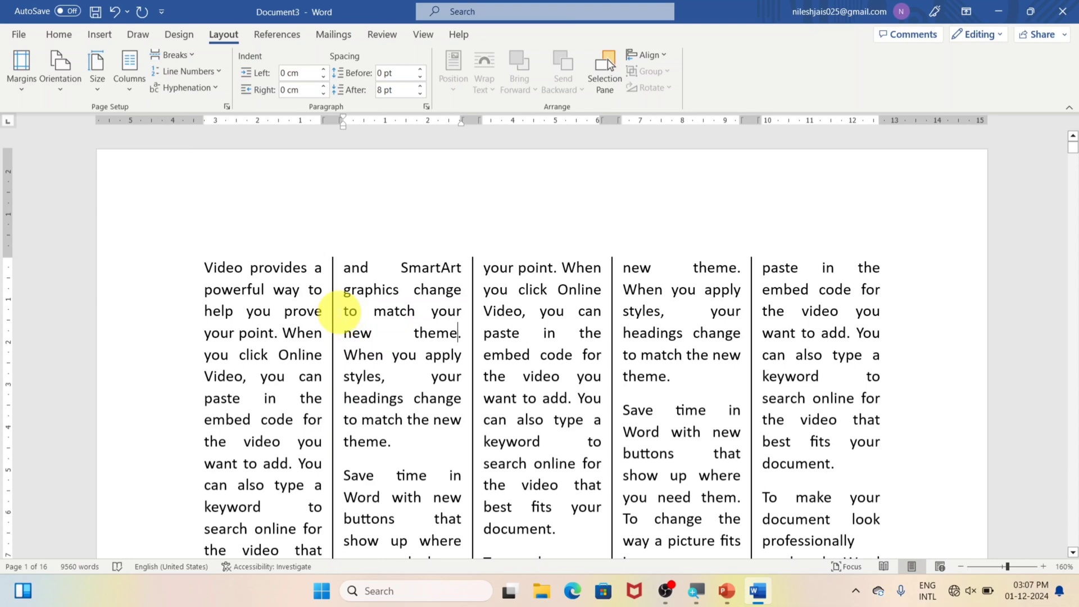
# - Return the document text to the One column layout
pyautogui.click(120, 96)
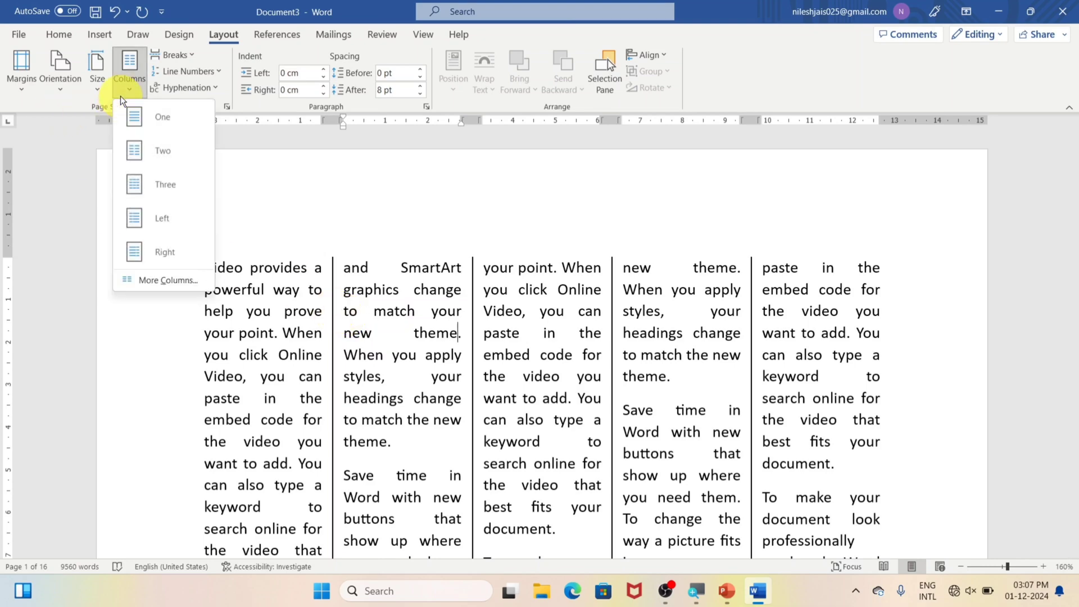
pyautogui.click(143, 120)
pyautogui.scroll(-3, 332, 408)
pyautogui.scroll(-5, 331, 408)
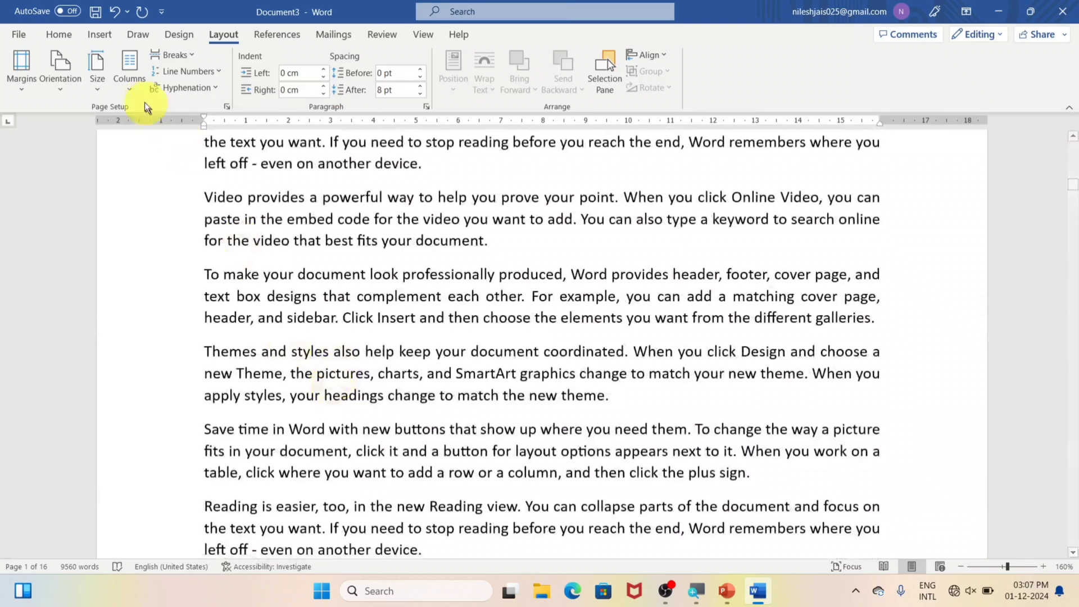
# - Look through the available page and section break types and the line numbering options
pyautogui.click(130, 82)
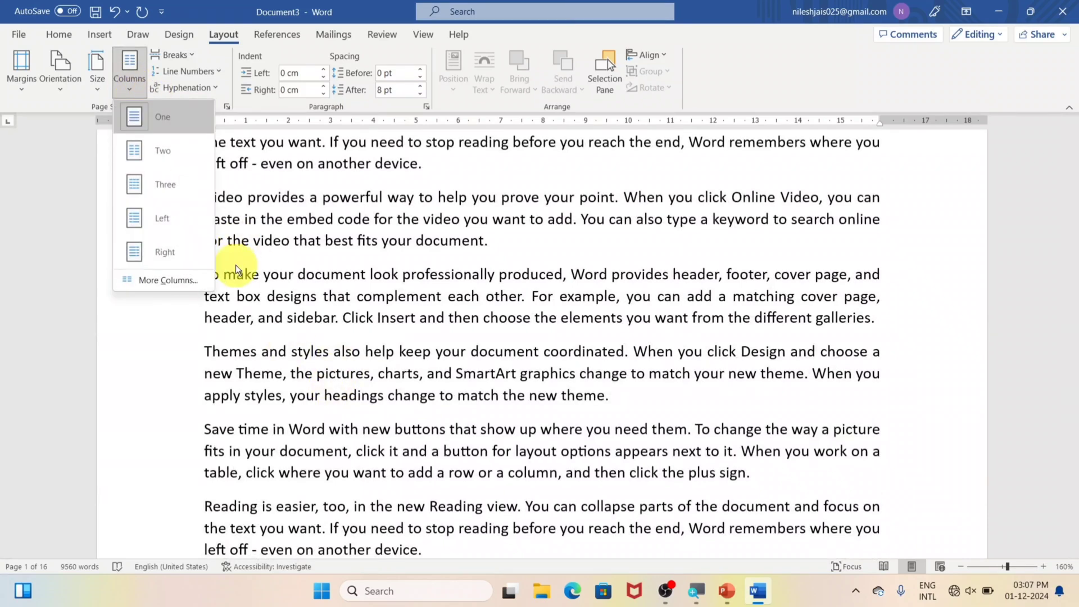
pyautogui.click(272, 141)
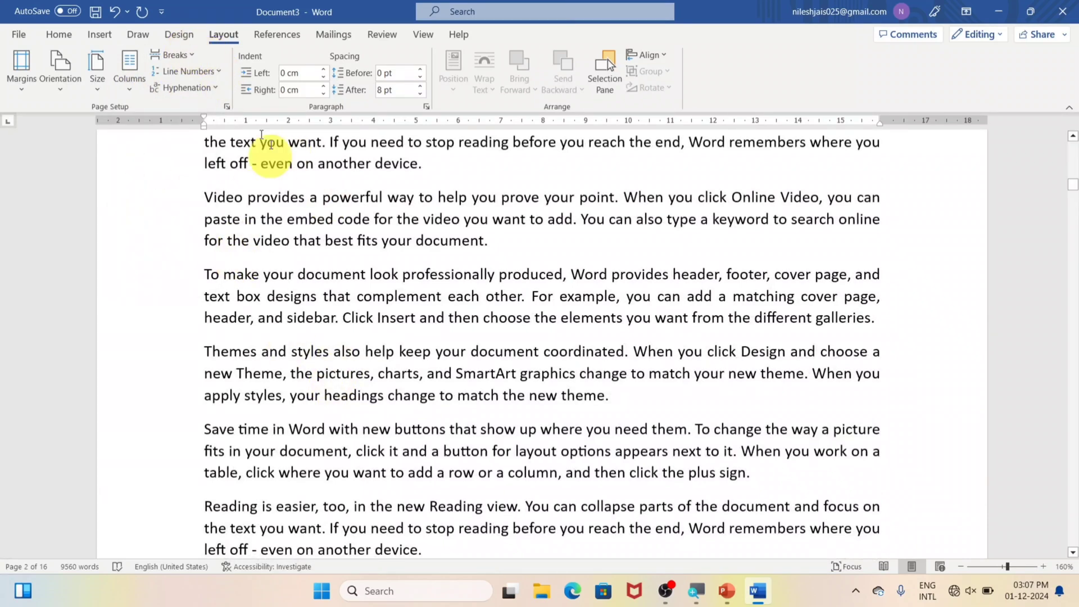
pyautogui.click(185, 56)
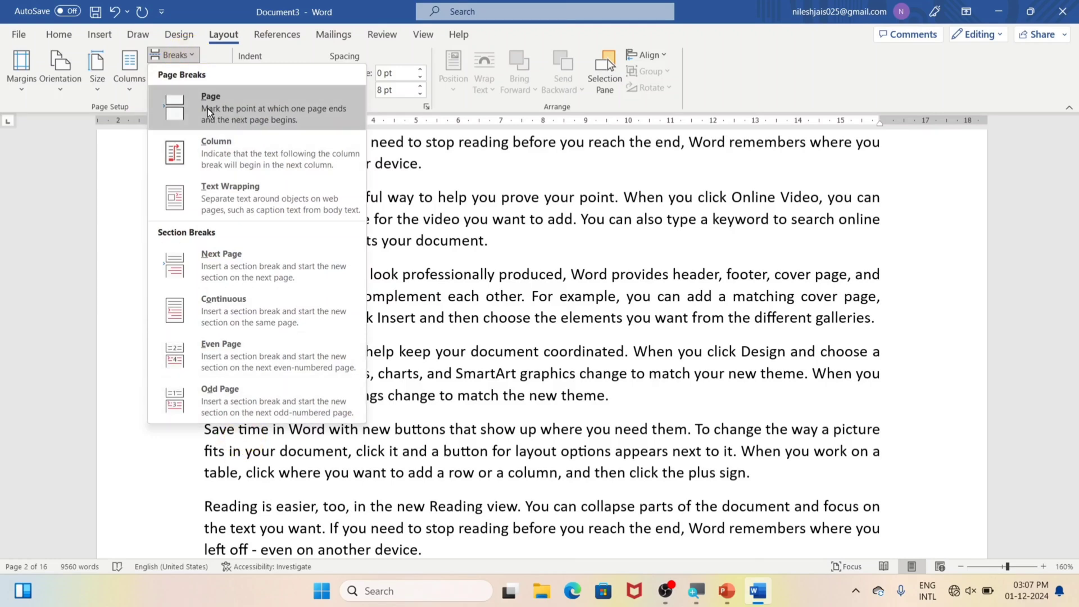
pyautogui.click(545, 226)
pyautogui.click(187, 70)
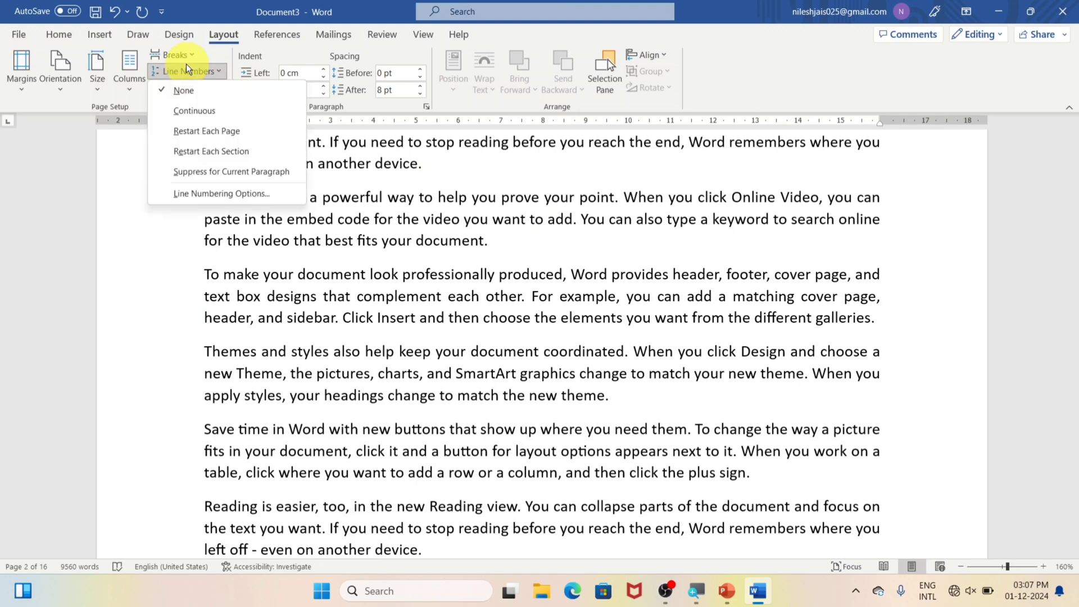
pyautogui.click(186, 55)
pyautogui.click(528, 357)
pyautogui.scroll(-3, 529, 356)
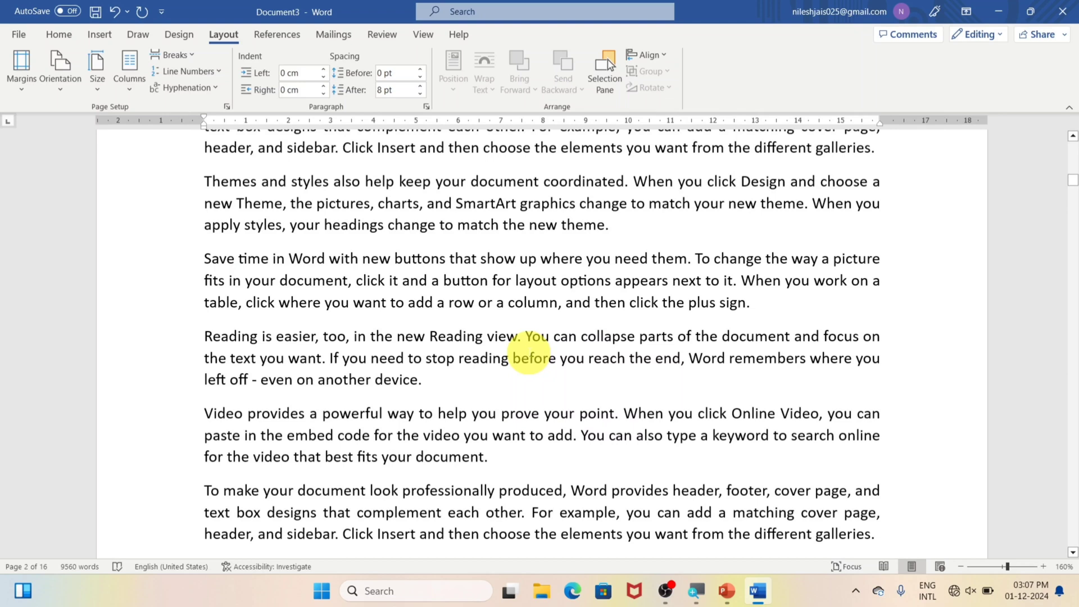
# - Replace all of the document's text with sample paragraphs generated by =rand()
pyautogui.hotkey('ctrl', 'a')
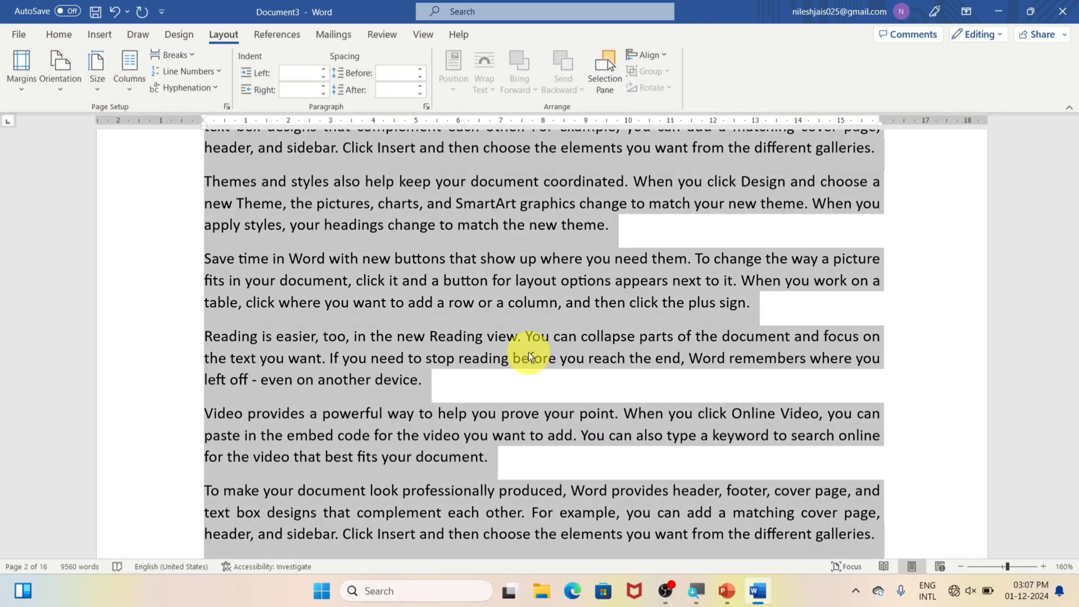
pyautogui.write('=ra')
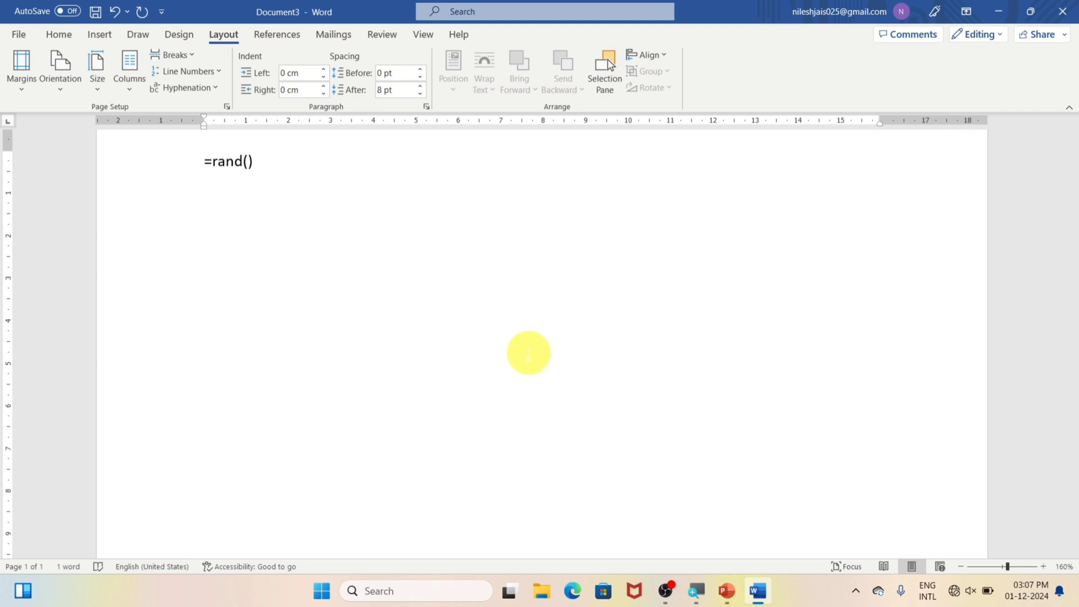
pyautogui.write('nd()')
pyautogui.press('Return')
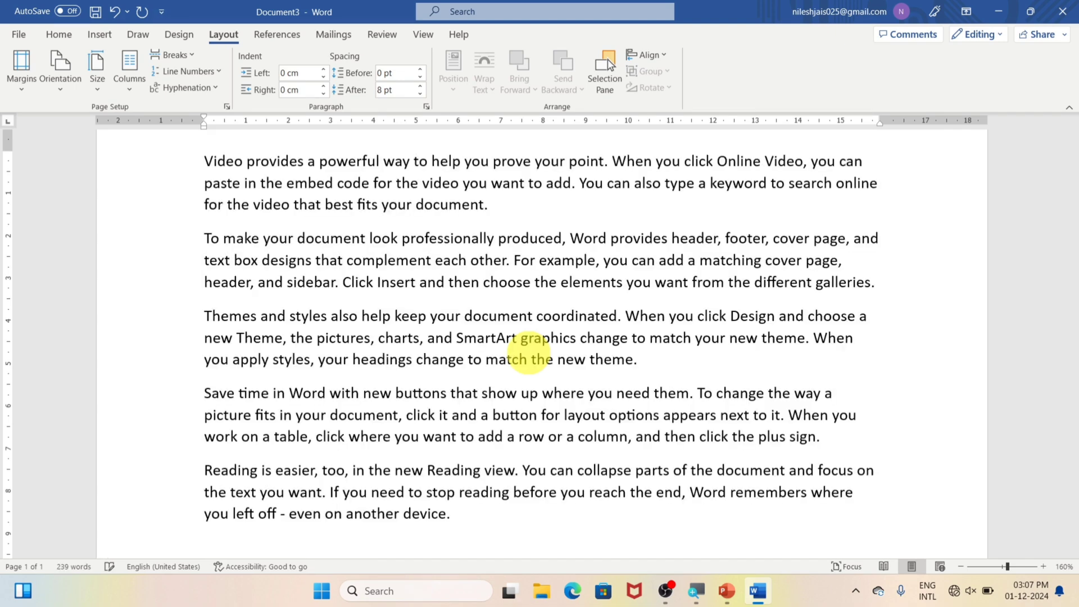
# - Insert a page break before the "Save time in Word" paragraph and check how the text splits across the pages
pyautogui.scroll(-1, 354, 360)
pyautogui.scroll(-4, 359, 362)
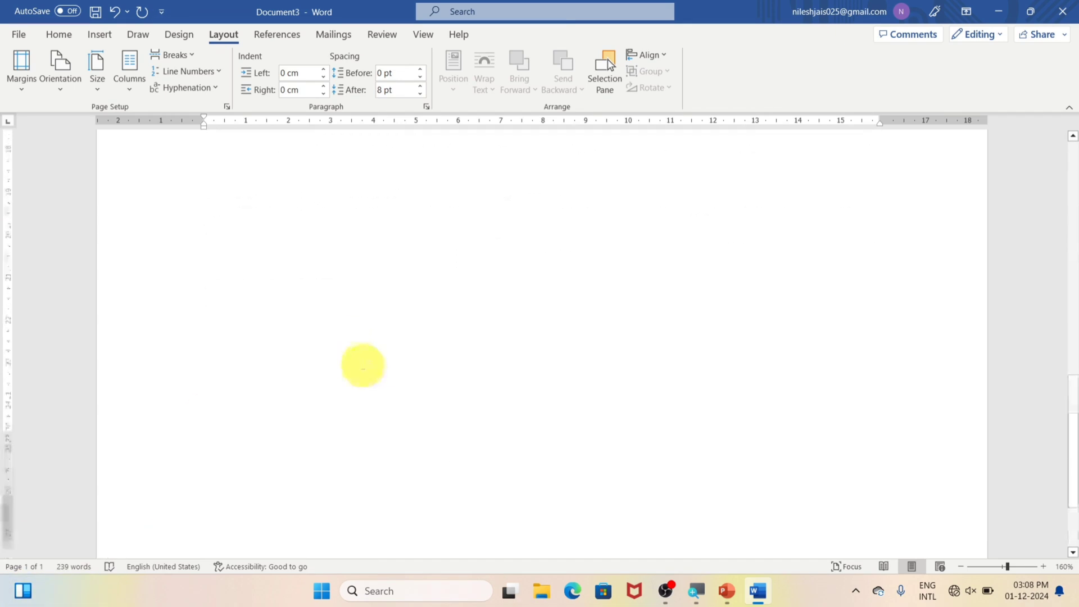
pyautogui.scroll(7, 361, 363)
pyautogui.scroll(-1, 360, 364)
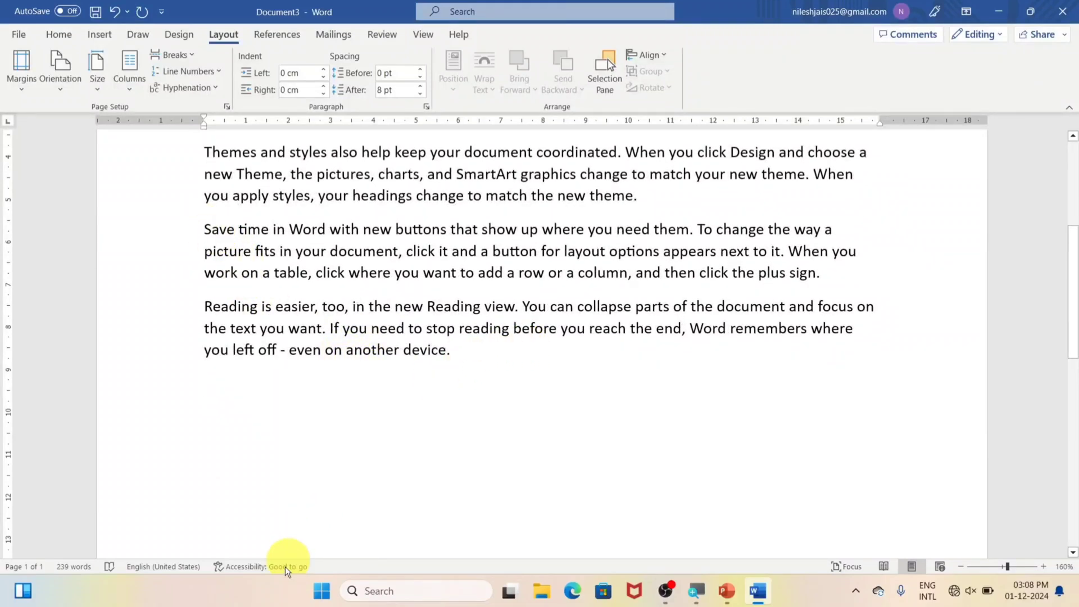
pyautogui.click(168, 55)
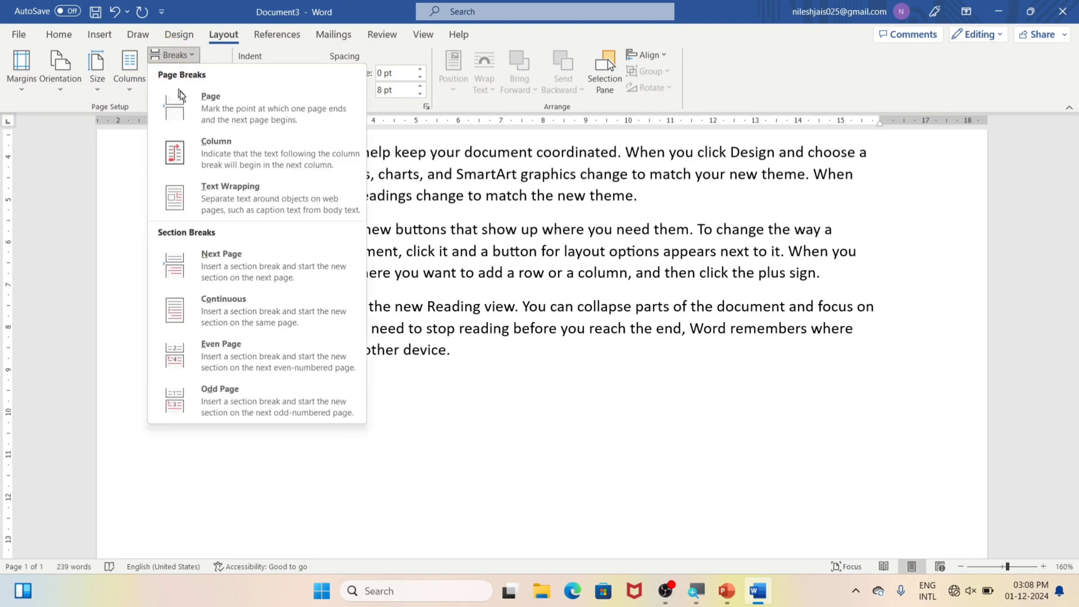
pyautogui.click(188, 105)
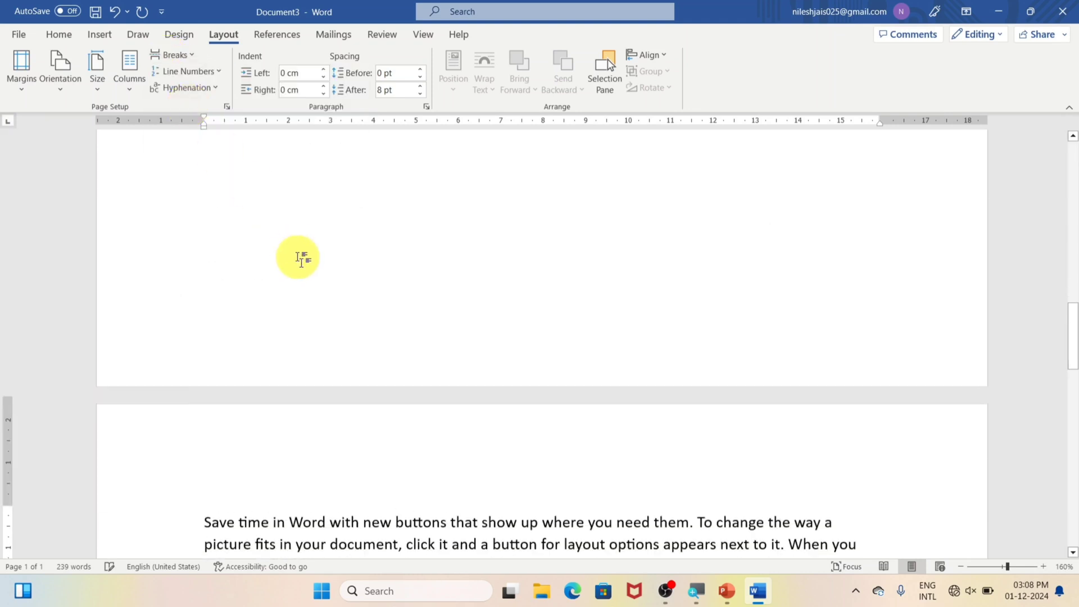
pyautogui.scroll(-5, 299, 258)
pyautogui.scroll(10, 250, 282)
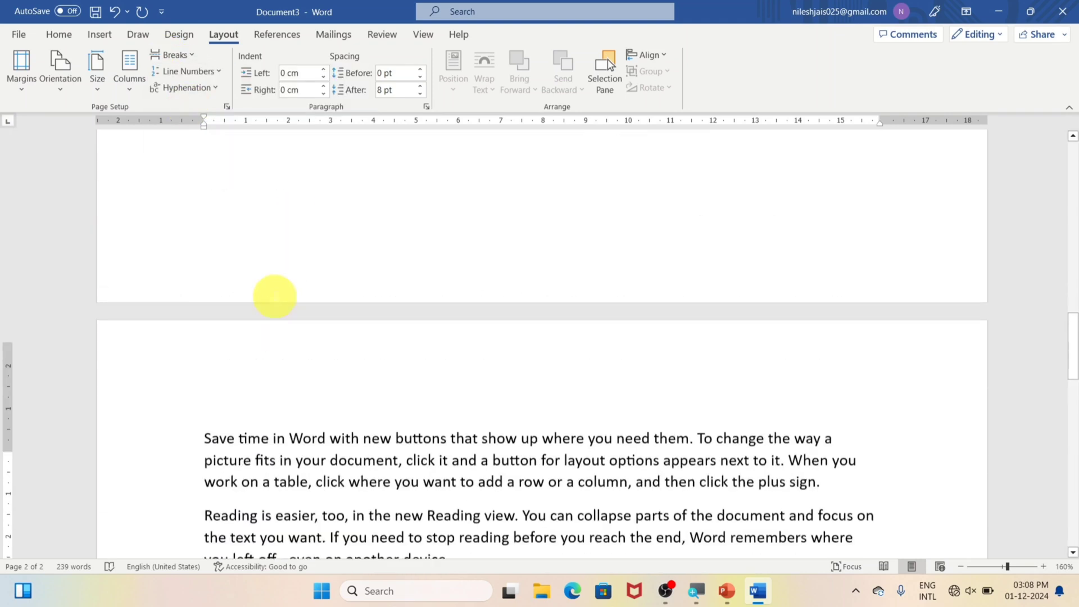
pyautogui.scroll(6, 275, 296)
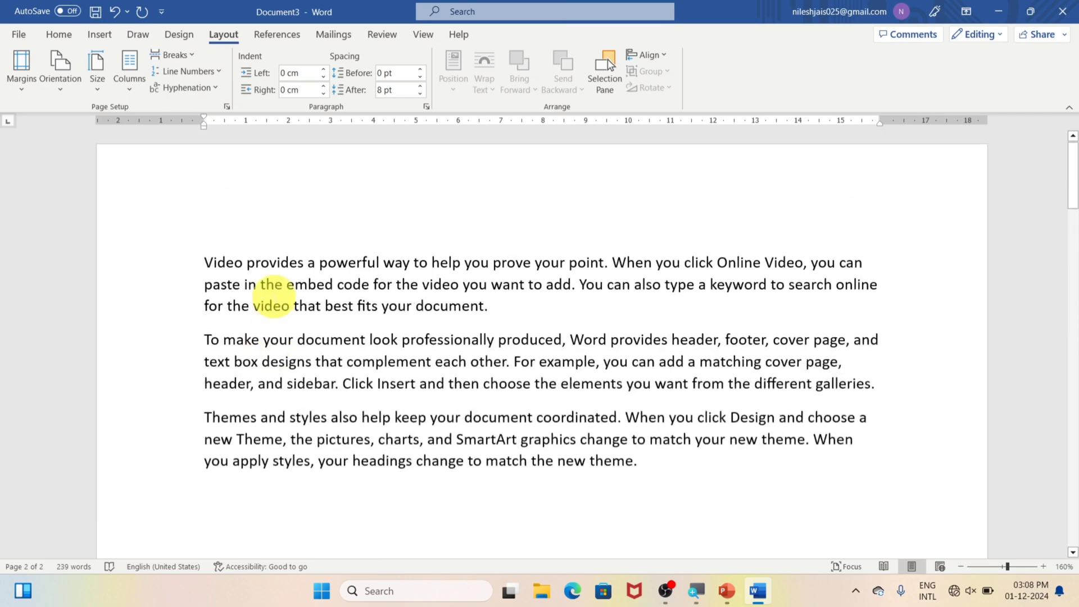
pyautogui.scroll(-10, 275, 296)
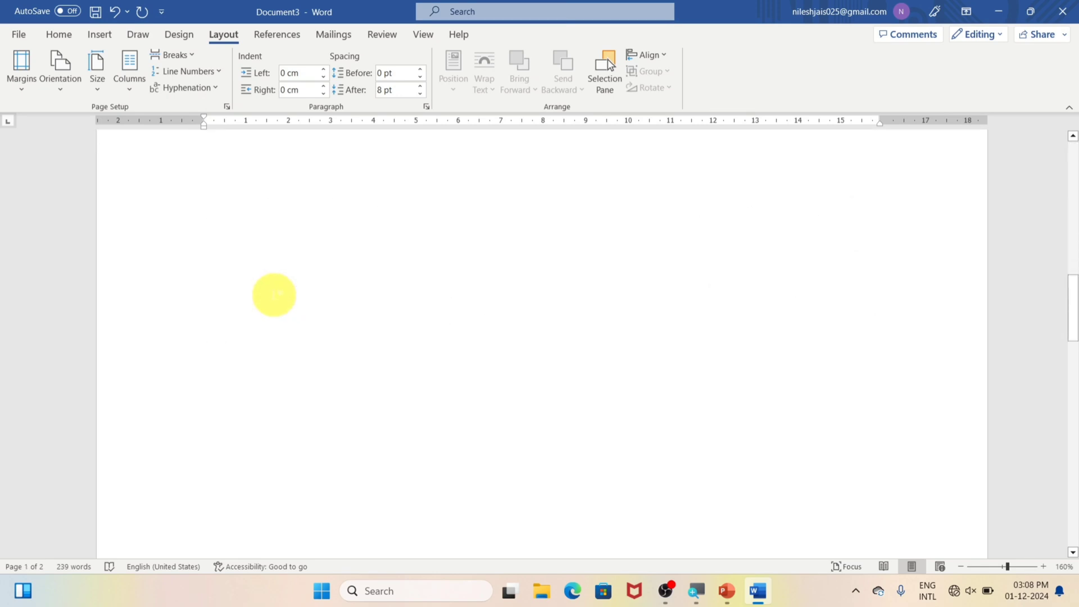
pyautogui.scroll(-2, 274, 291)
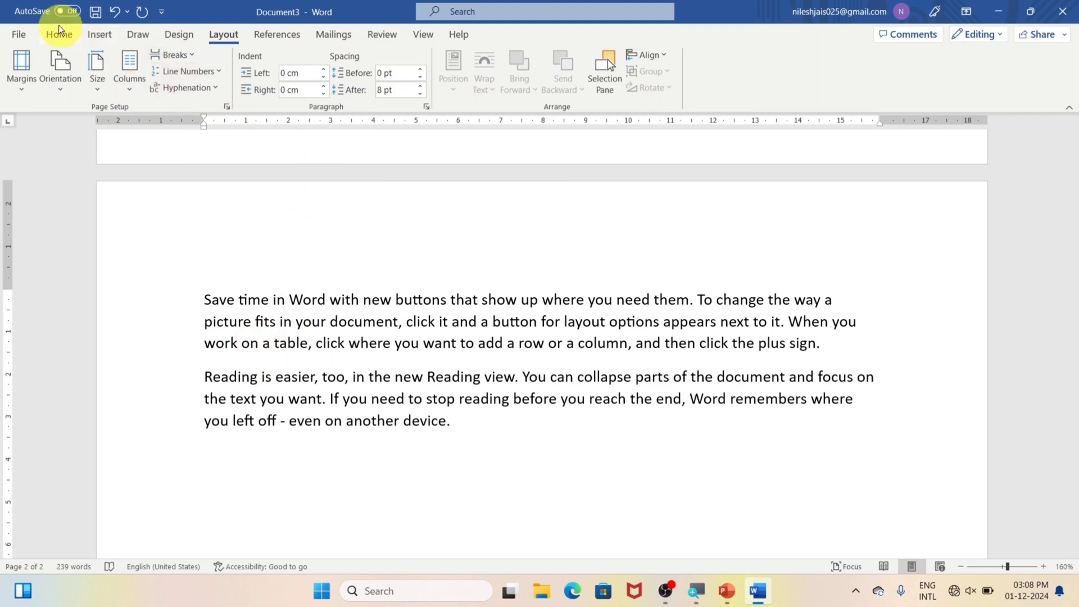
pyautogui.click(85, 33)
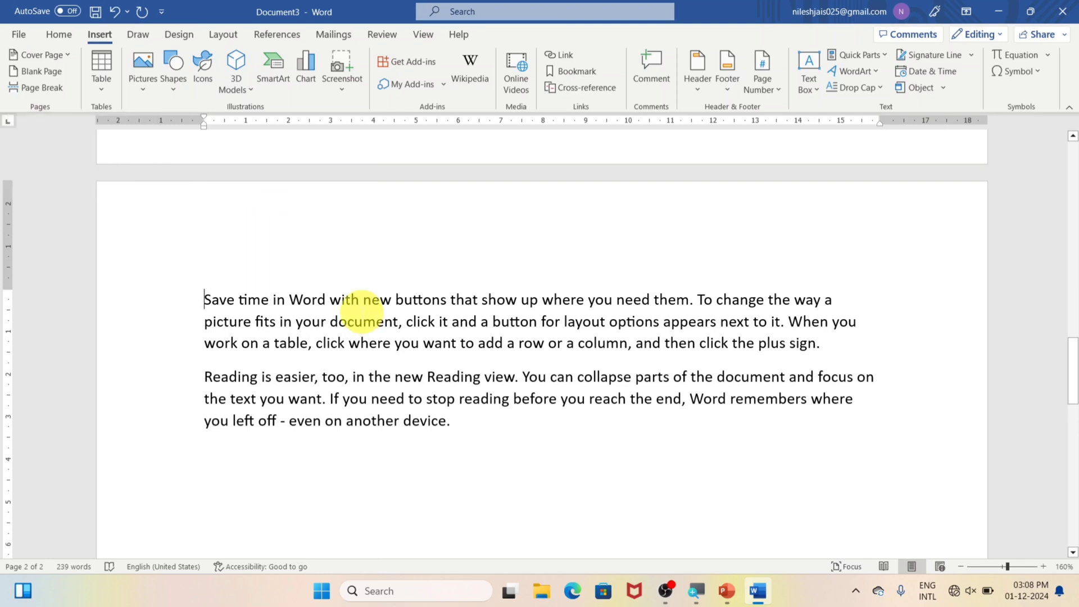
pyautogui.click(212, 35)
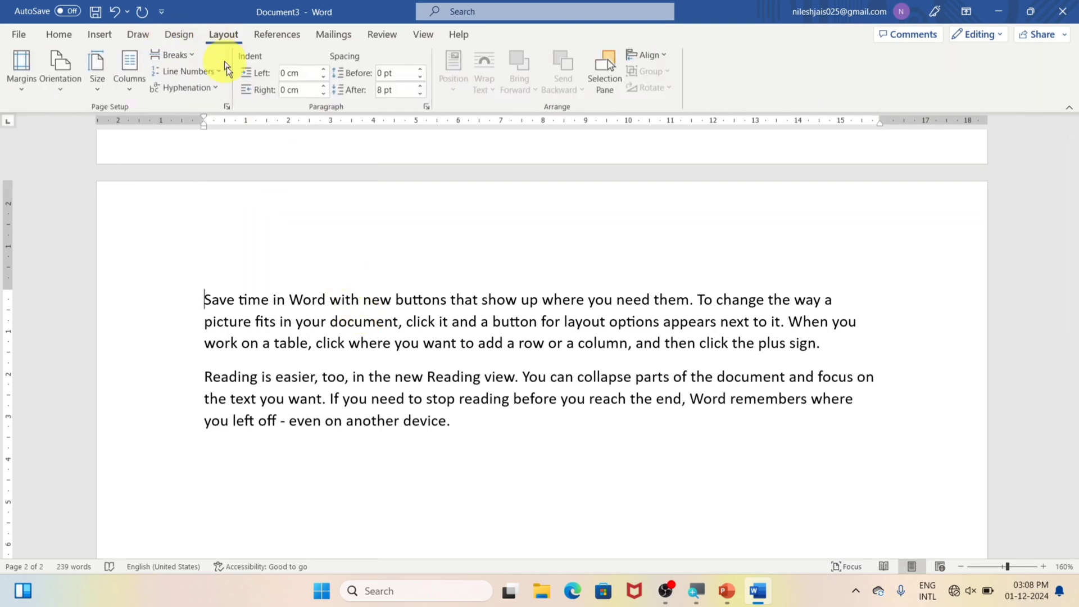
pyautogui.click(185, 56)
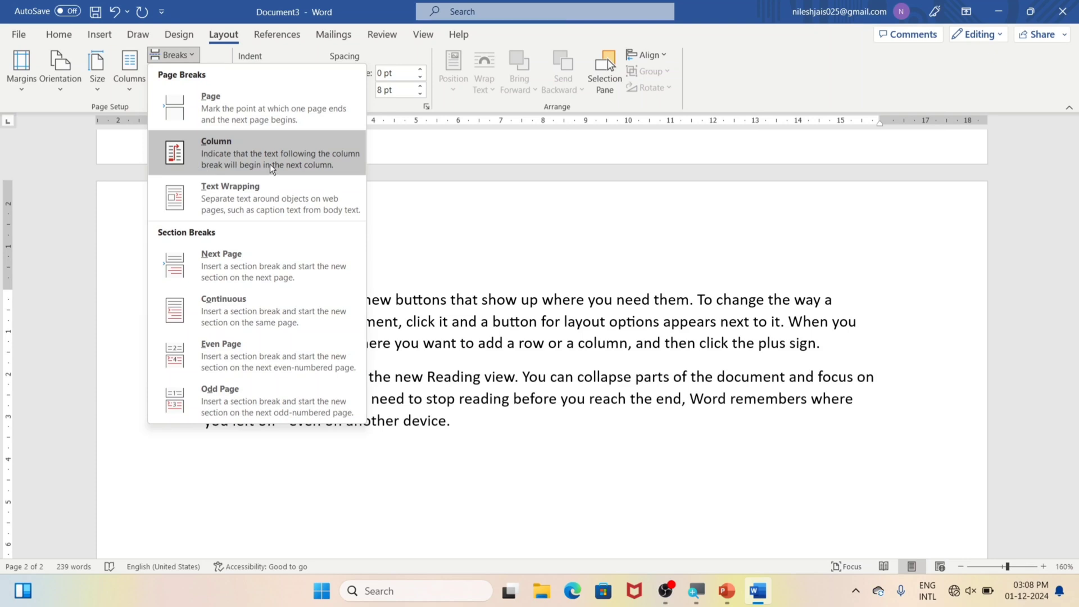
pyautogui.click(511, 278)
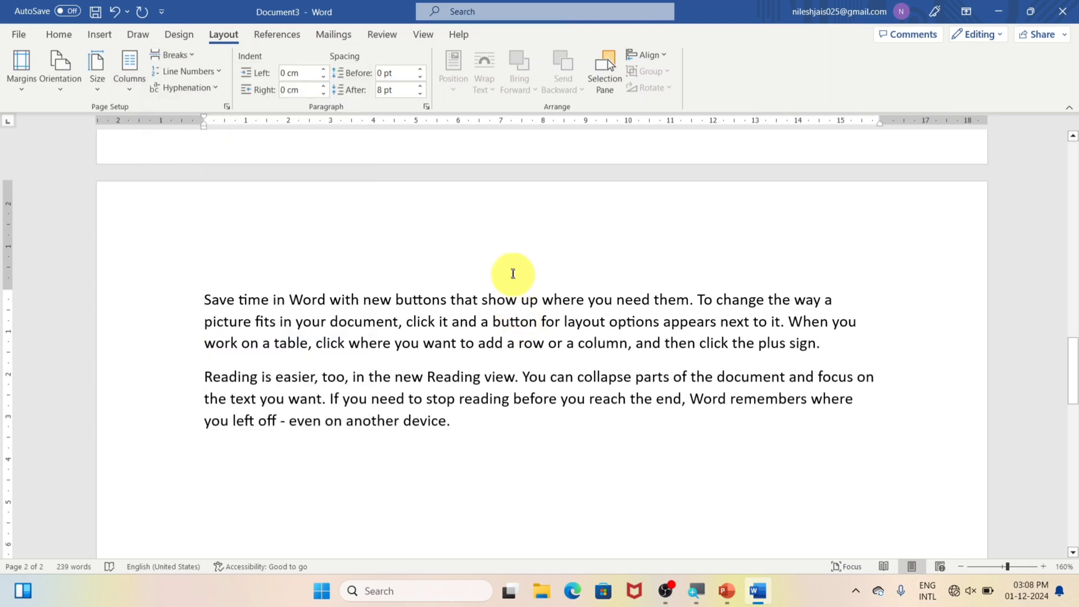
# - Delete all of the document's text and generate new sample paragraphs with =rand(200)
pyautogui.hotkey('ctrl', 'a')
pyautogui.press('Delete')
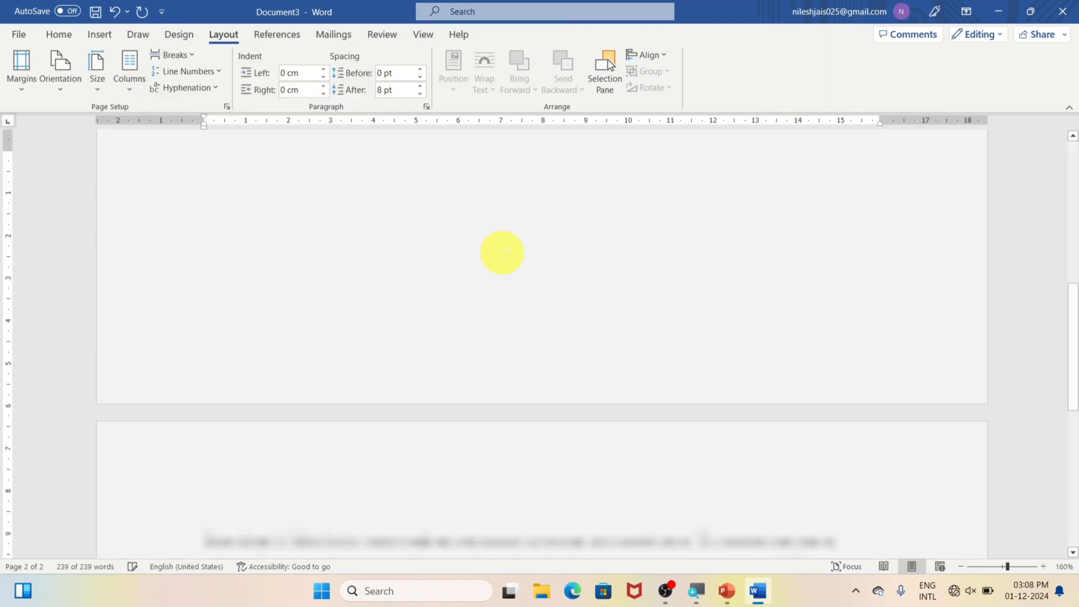
pyautogui.write('=rand')
pyautogui.write('(200')
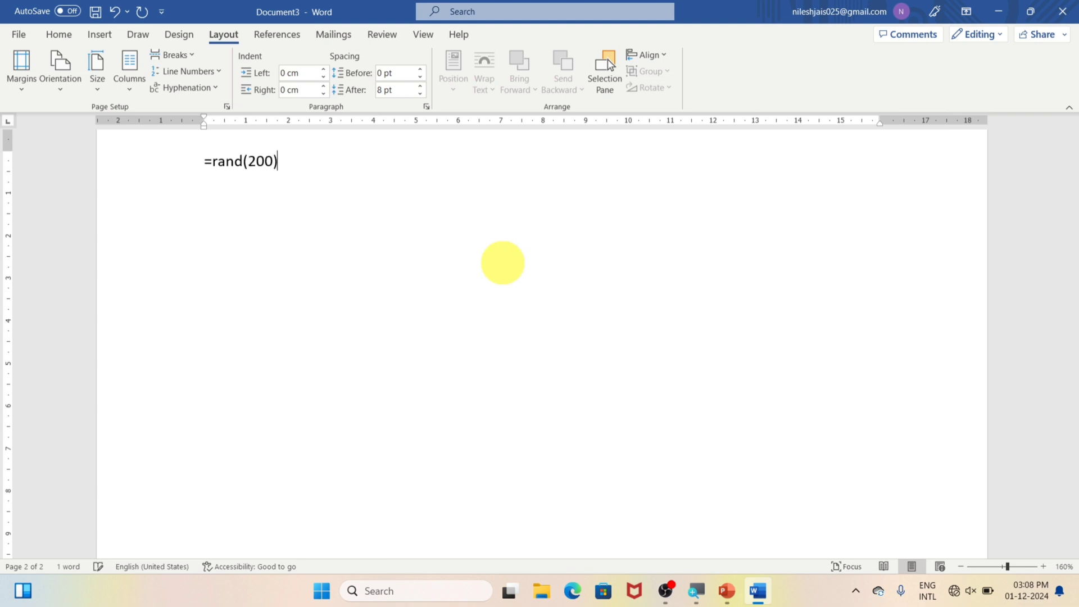
pyautogui.press('Return')
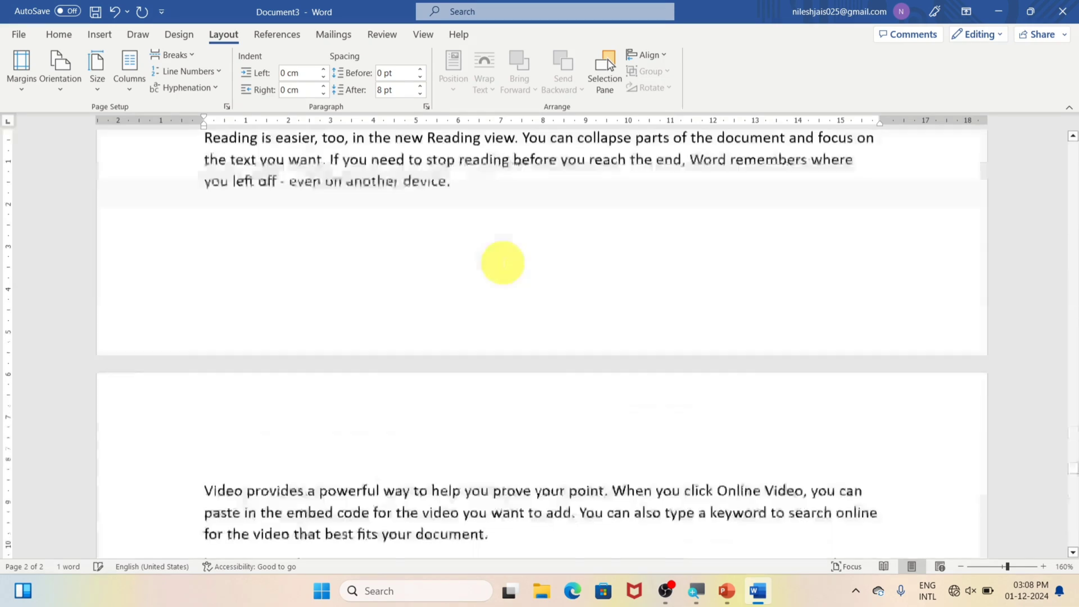
# - Format all of the document's text into two columns
pyautogui.hotkey('ctrl', 'a')
pyautogui.click(172, 55)
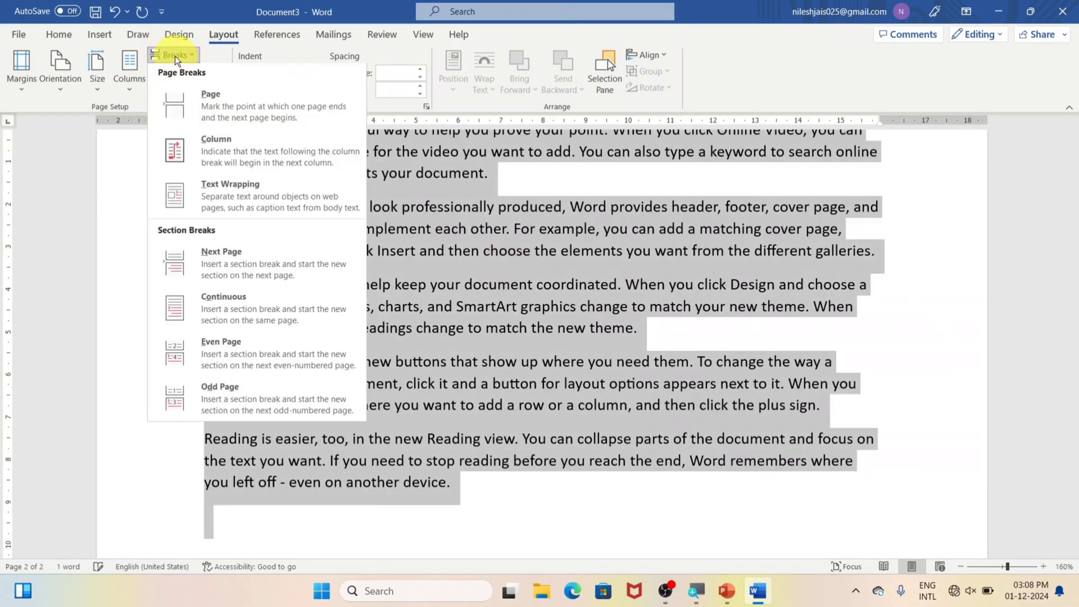
pyautogui.click(96, 83)
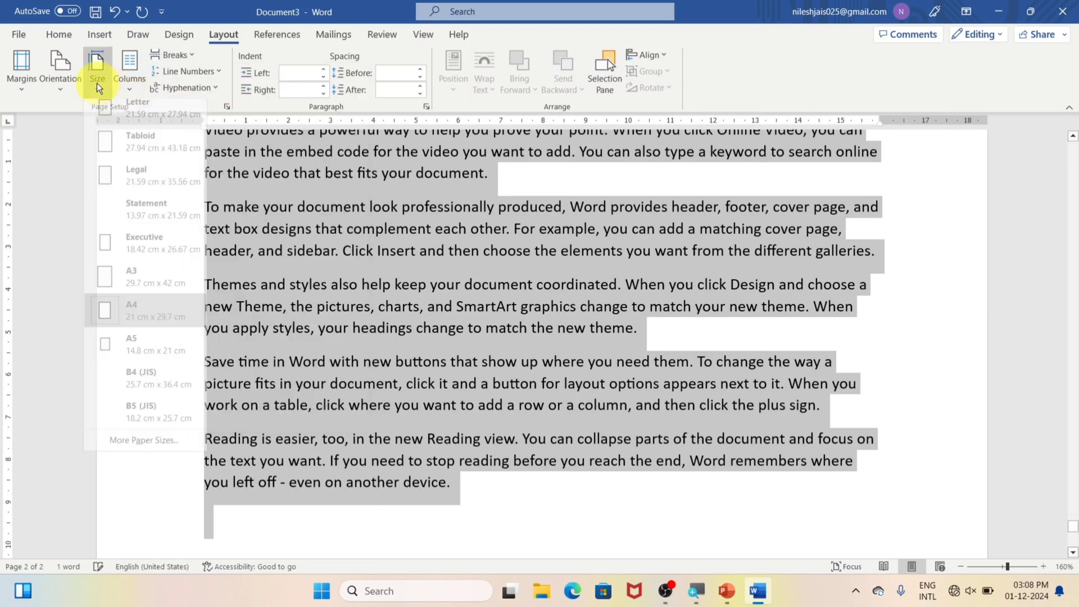
pyautogui.click(129, 92)
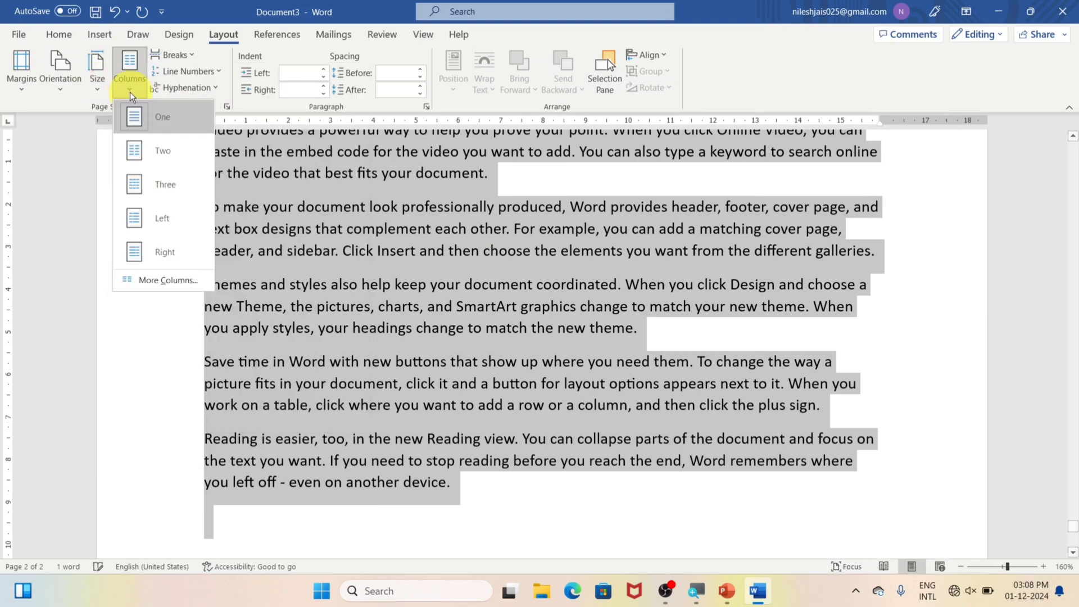
pyautogui.click(147, 158)
pyautogui.scroll(3, 578, 328)
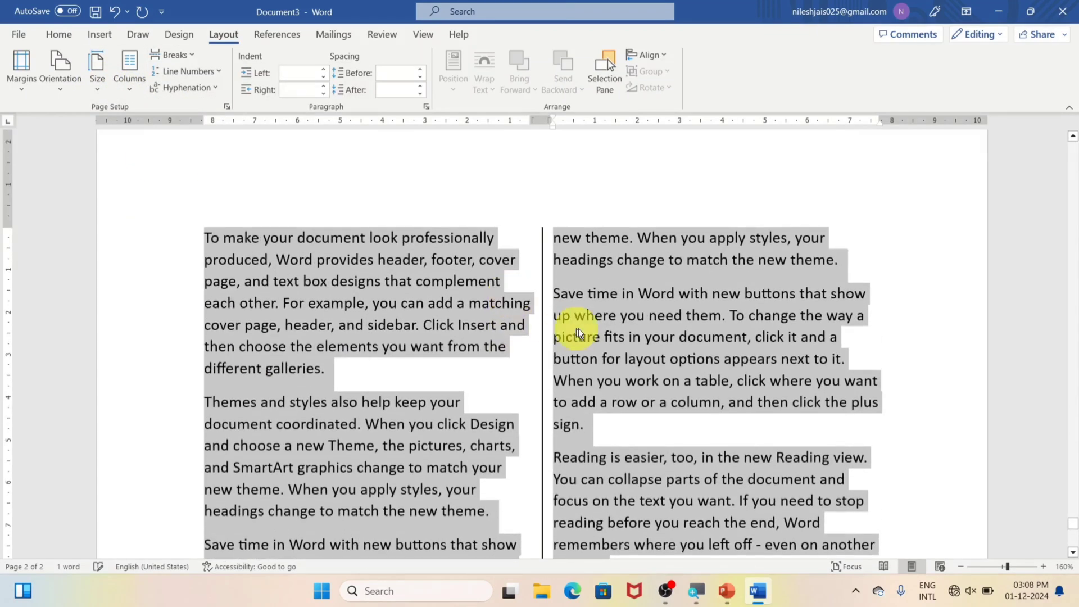
pyautogui.scroll(15, 164, 168)
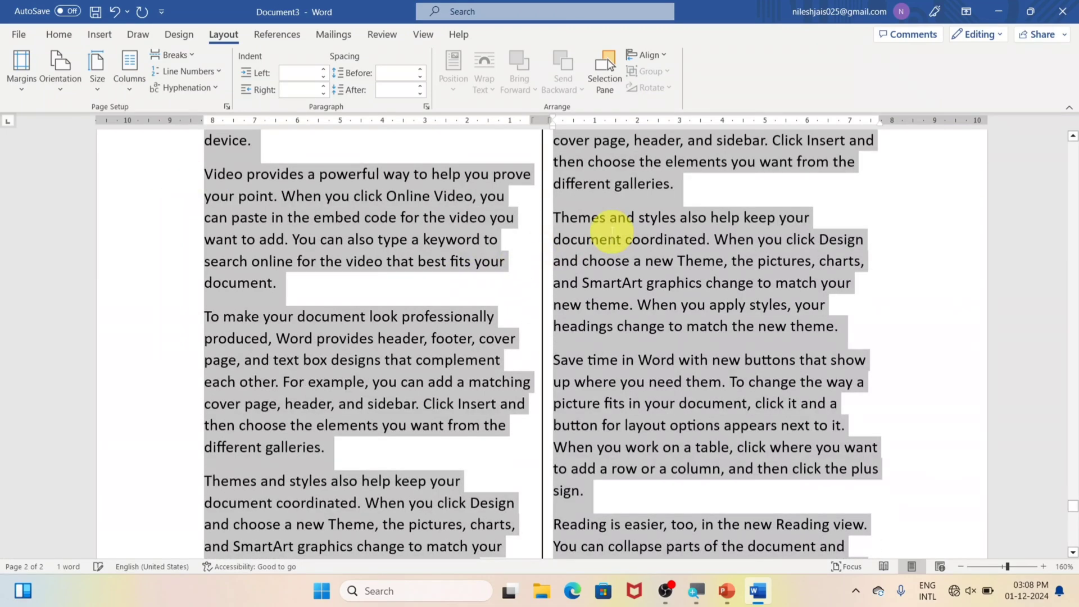
# - Look through the two-column pages and fit one whole page in the view
pyautogui.click(611, 231)
pyautogui.scroll(-5, 528, 303)
pyautogui.scroll(-8, 529, 329)
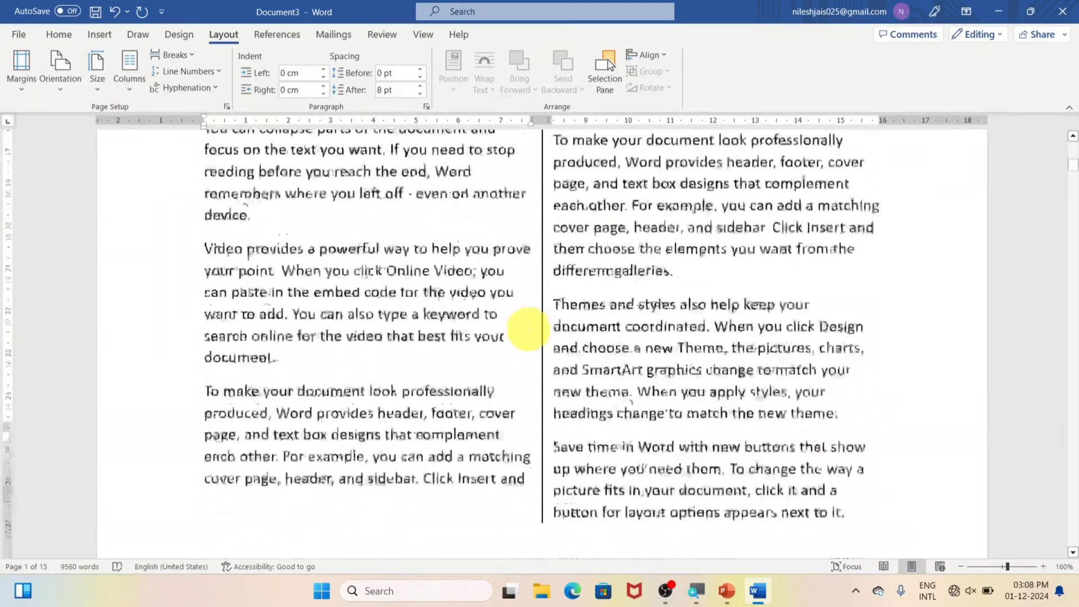
pyautogui.scroll(-13, 529, 329)
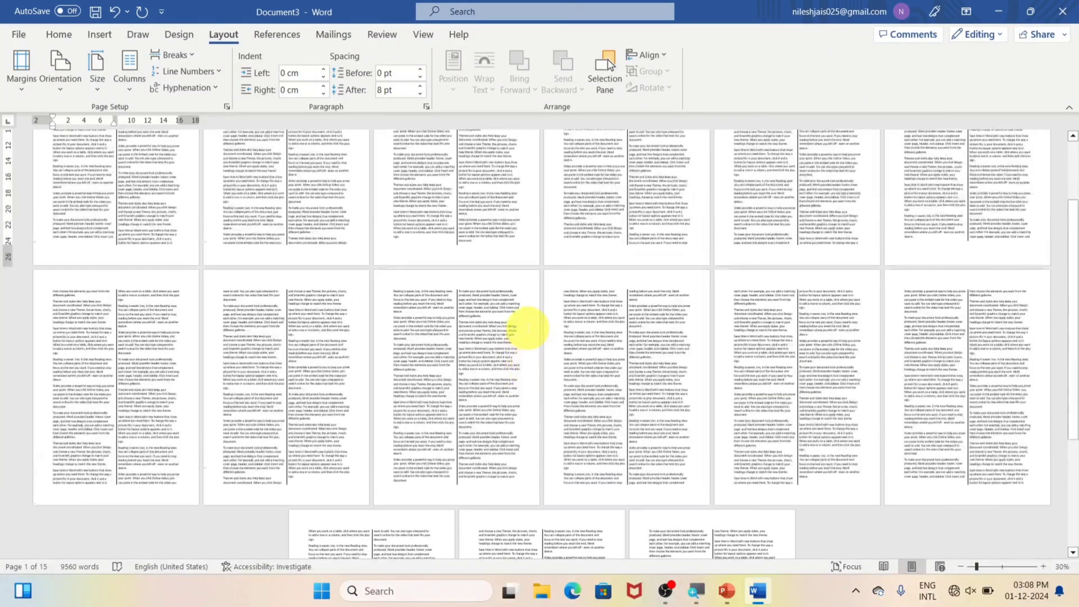
pyautogui.scroll(5, 527, 328)
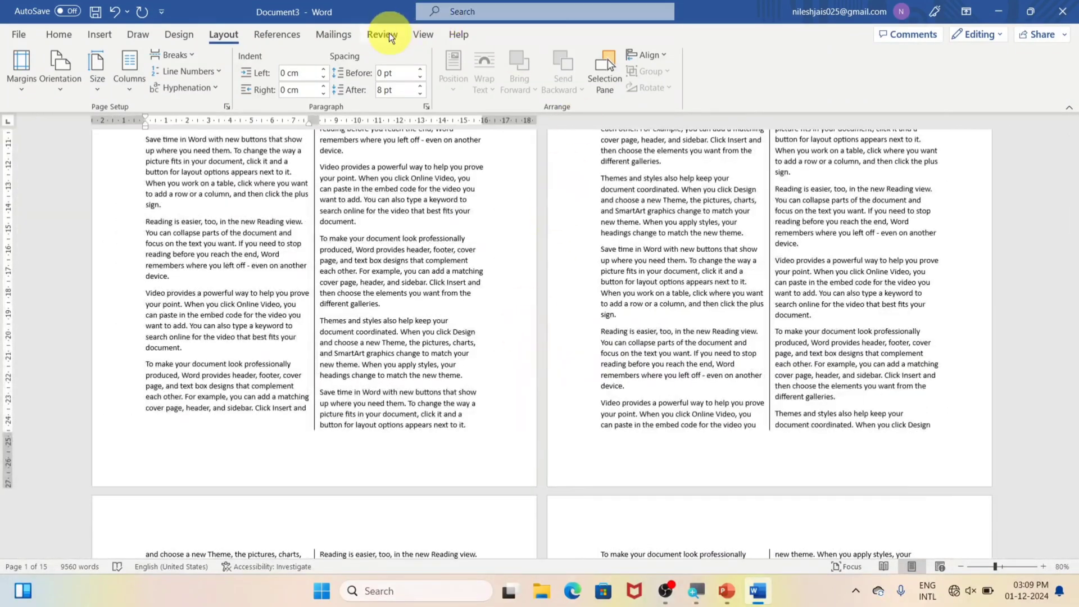
pyautogui.click(417, 41)
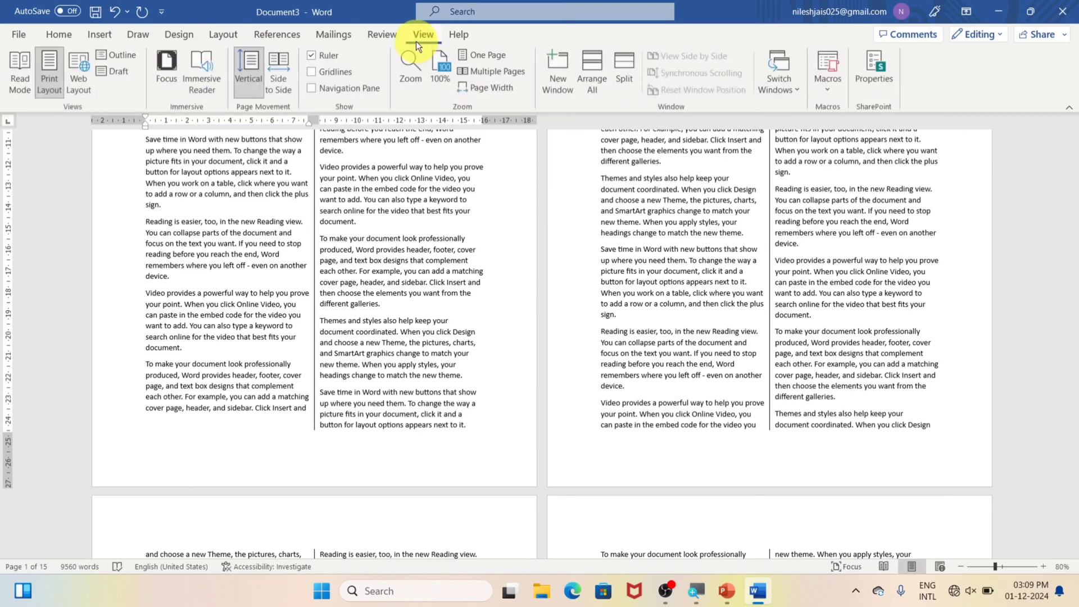
pyautogui.click(474, 61)
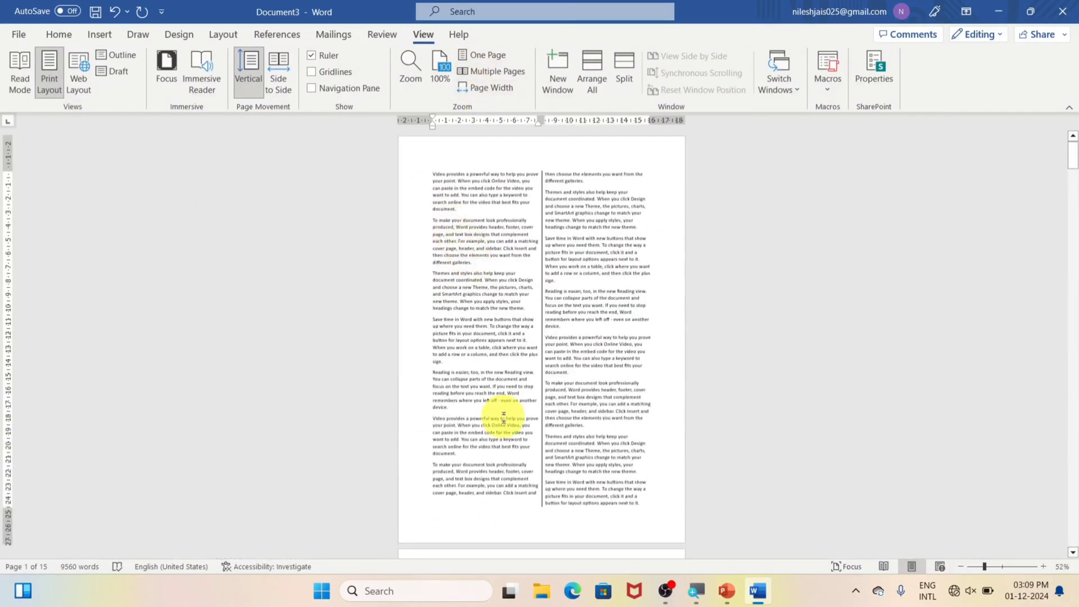
# - Insert a column break before the last "To make your document look professionally produced" paragraph in the first column of page 1
pyautogui.click(433, 469)
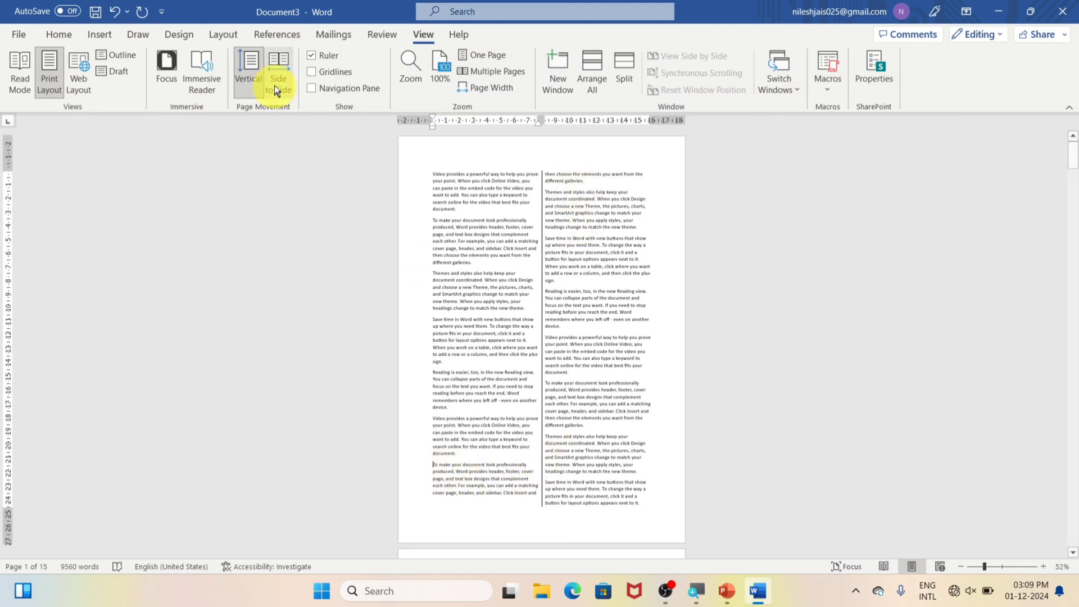
pyautogui.click(216, 33)
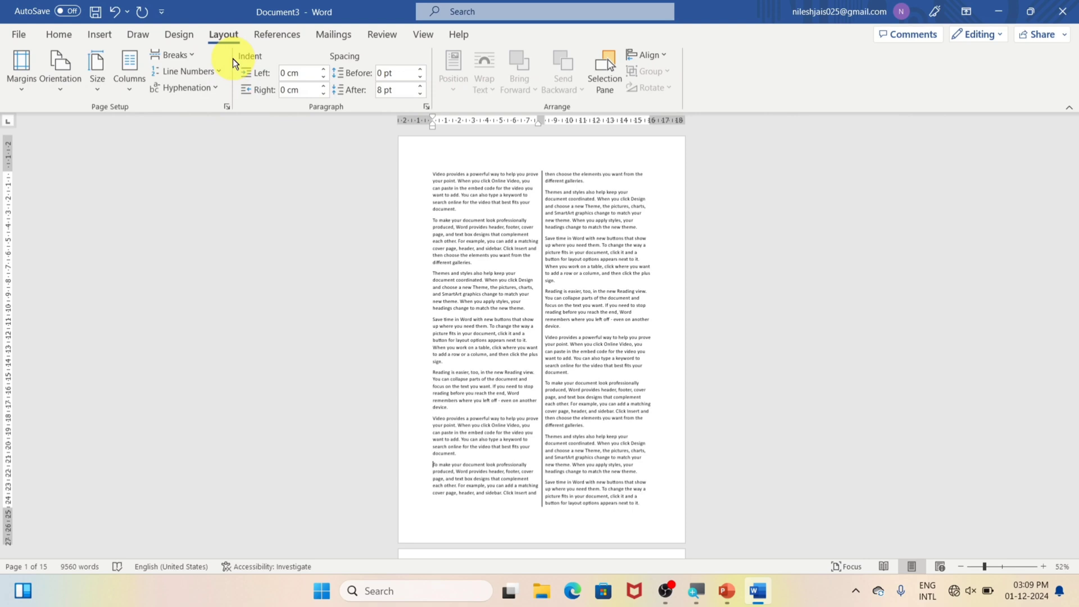
pyautogui.click(191, 55)
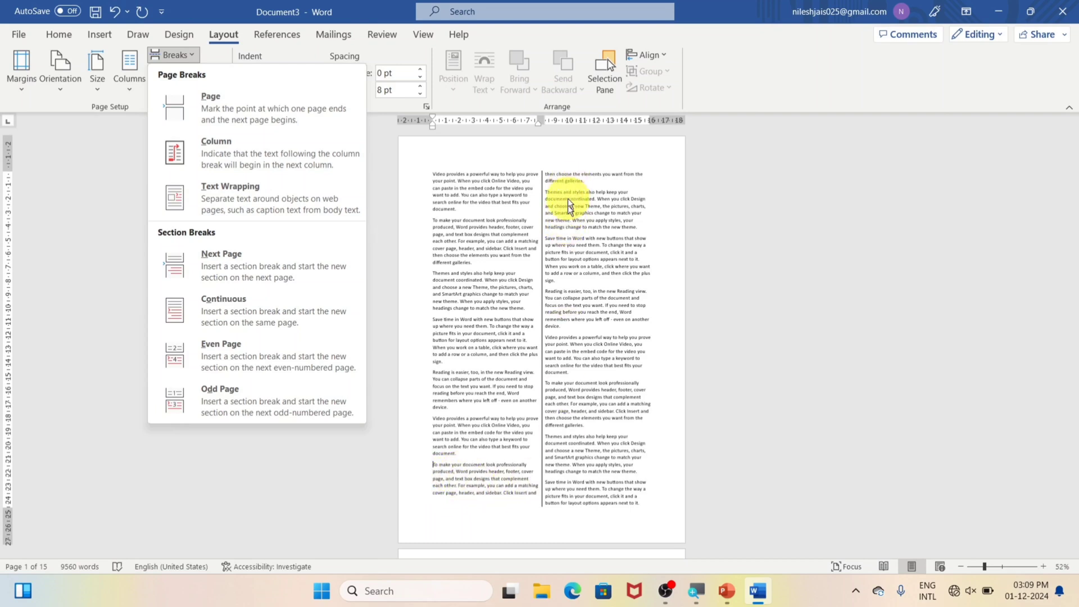
pyautogui.click(259, 153)
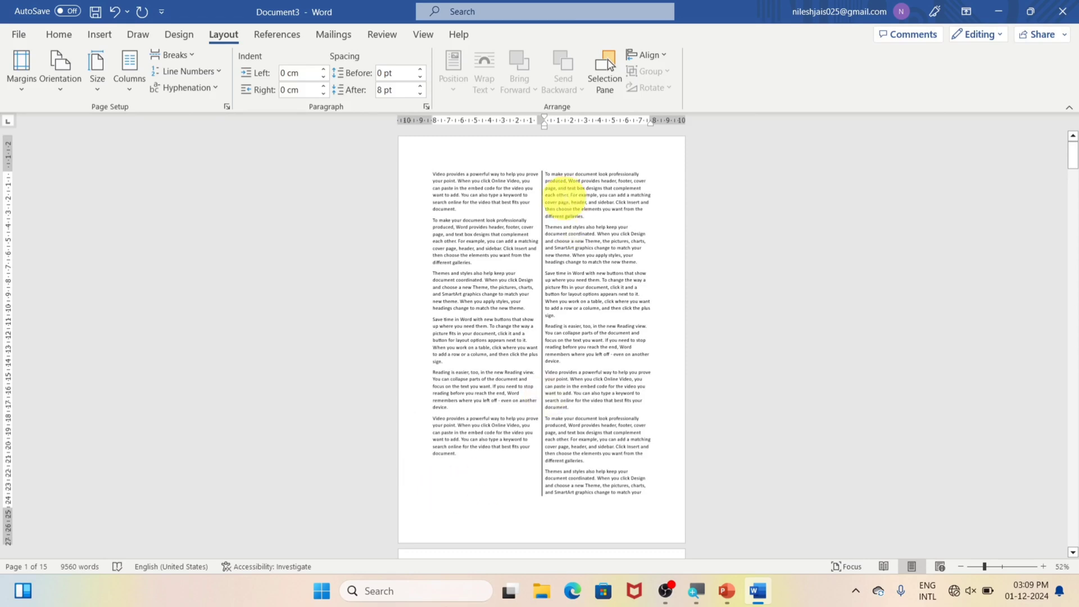
pyautogui.click(191, 52)
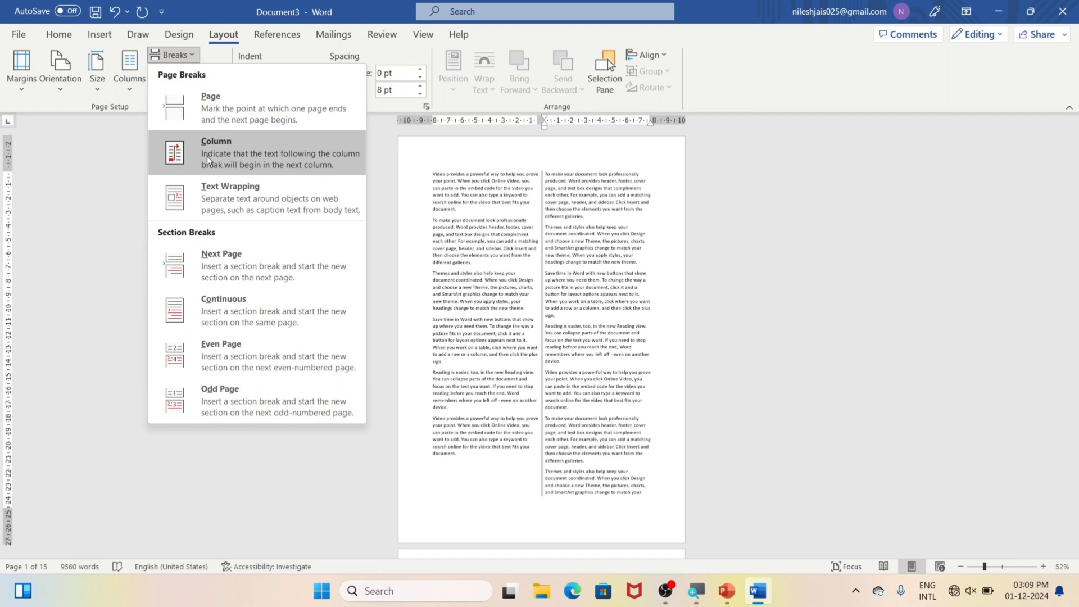
# - Delete all of the document's text and set the page back to one column
pyautogui.click(481, 228)
pyautogui.hotkey('ctrl', 'a')
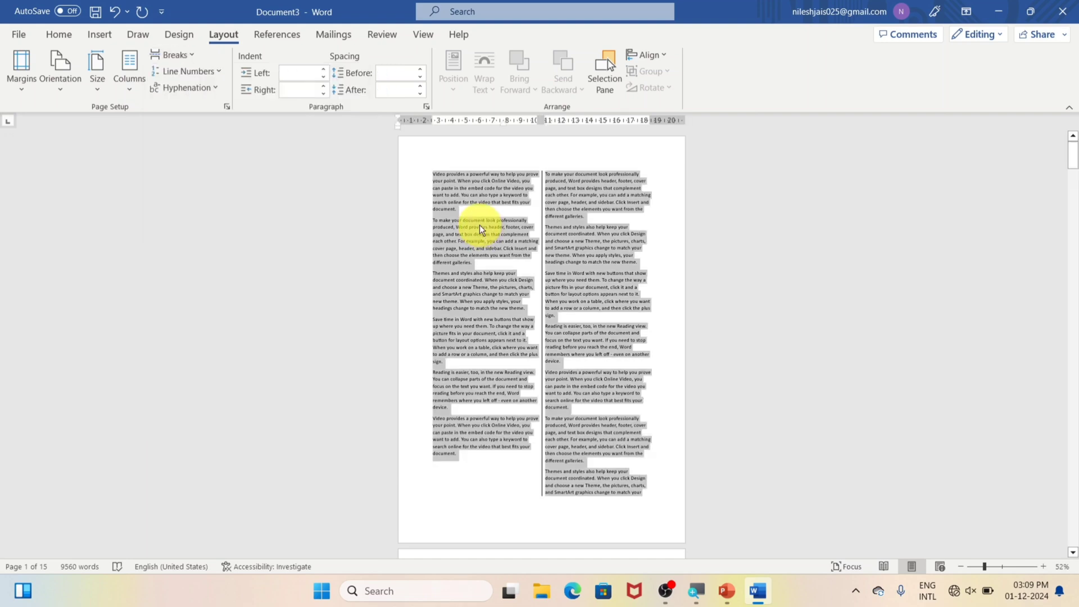
pyautogui.press('Delete')
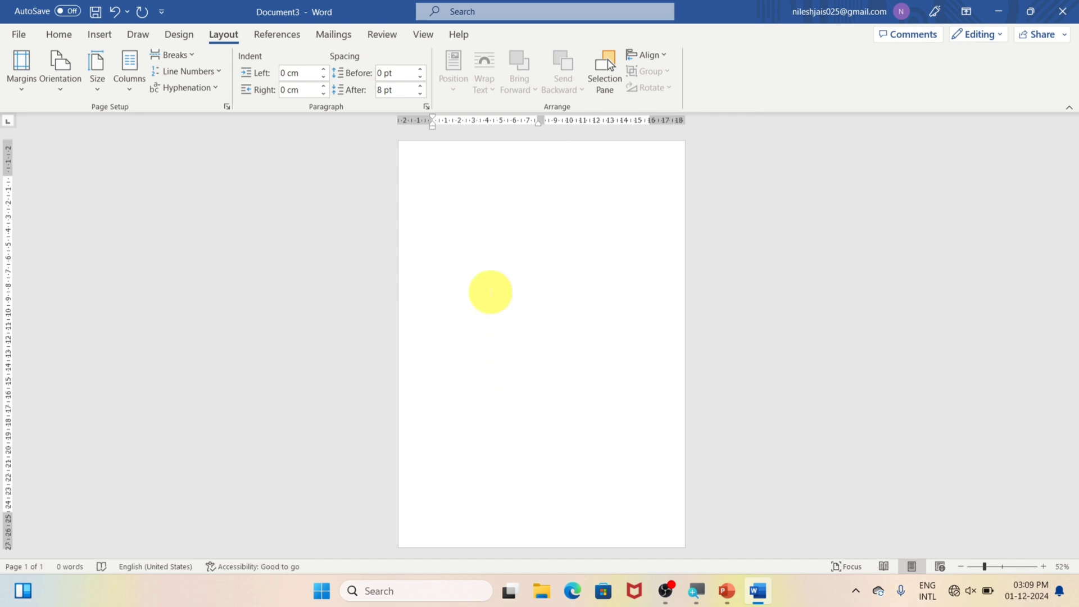
pyautogui.click(141, 87)
pyautogui.click(155, 118)
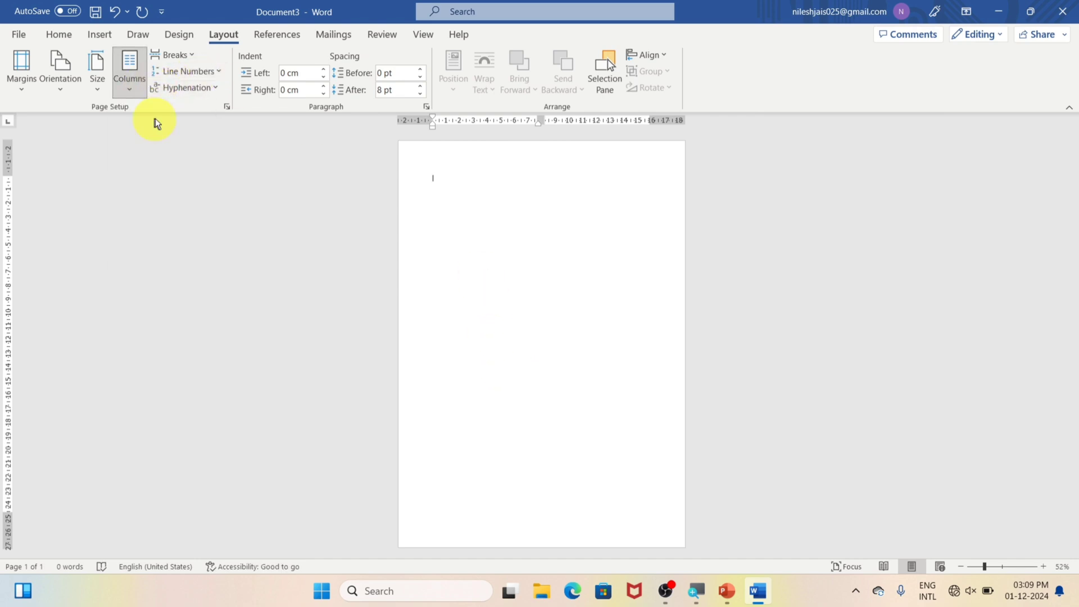
pyautogui.keyDown('ctrl'); pyautogui.scroll(11, 537, 282); pyautogui.keyUp('ctrl')
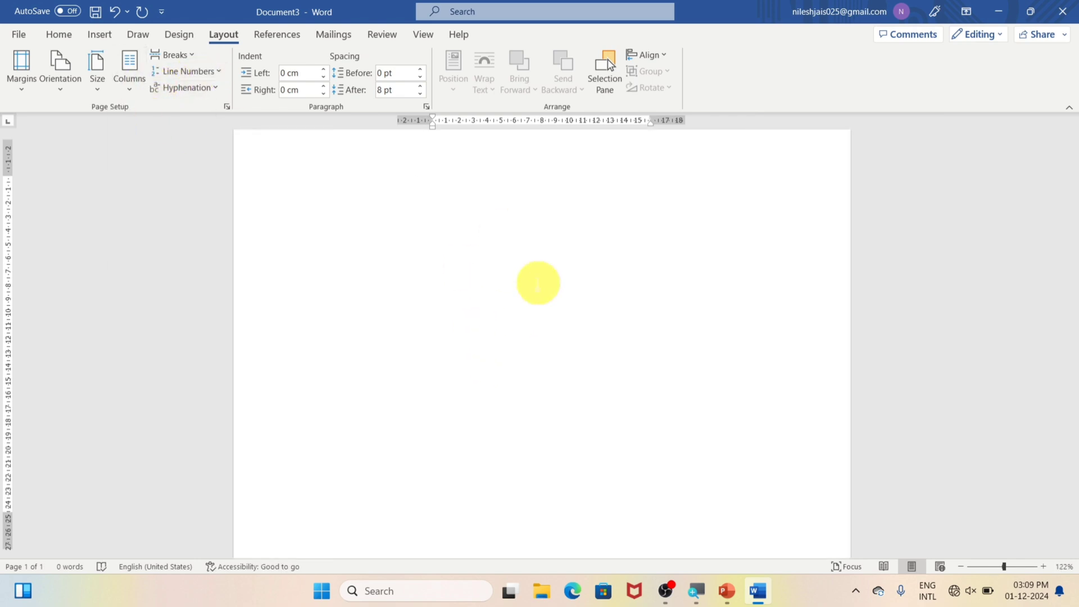
# - Generate sample paragraphs with =rand() and remove the empty paragraph after them
pyautogui.write('=ran')
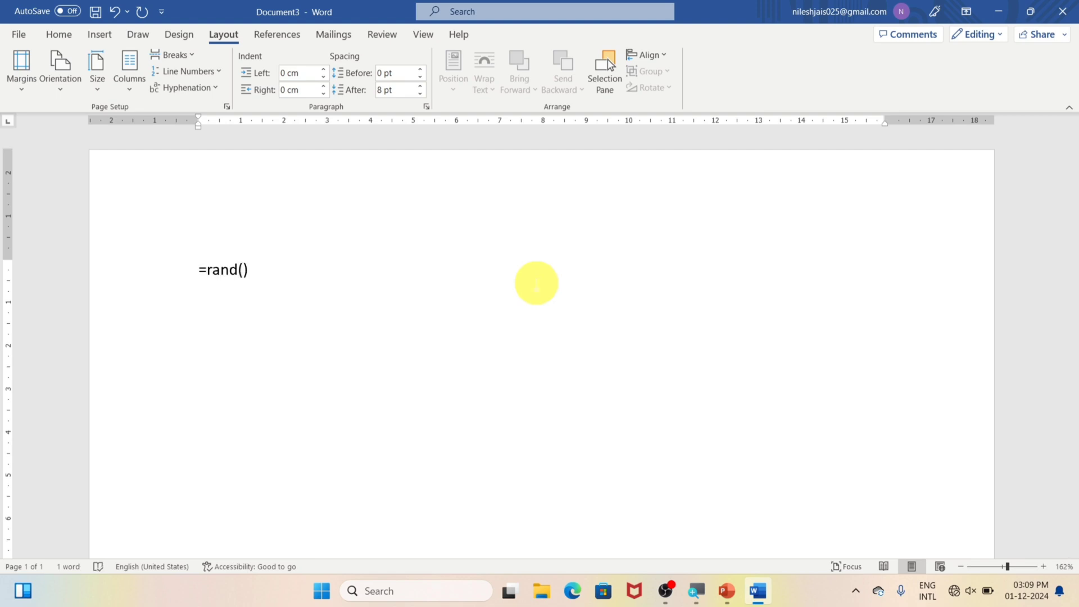
pyautogui.write('d()')
pyautogui.press('Return')
pyautogui.scroll(2, 494, 264)
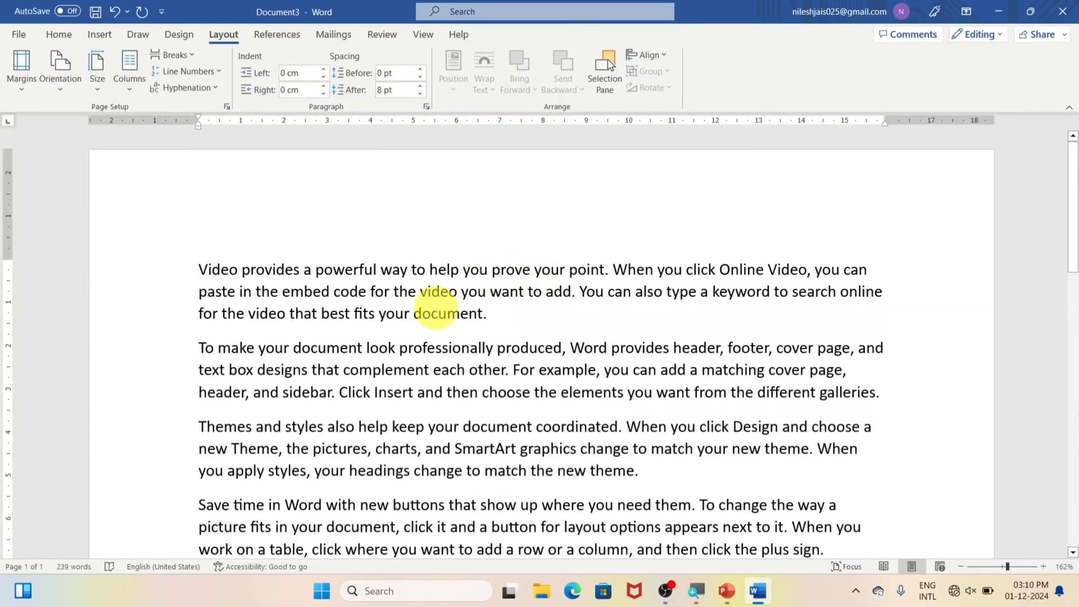
pyautogui.scroll(-5, 437, 311)
pyautogui.scroll(2, 429, 313)
pyautogui.press('BackSpace')
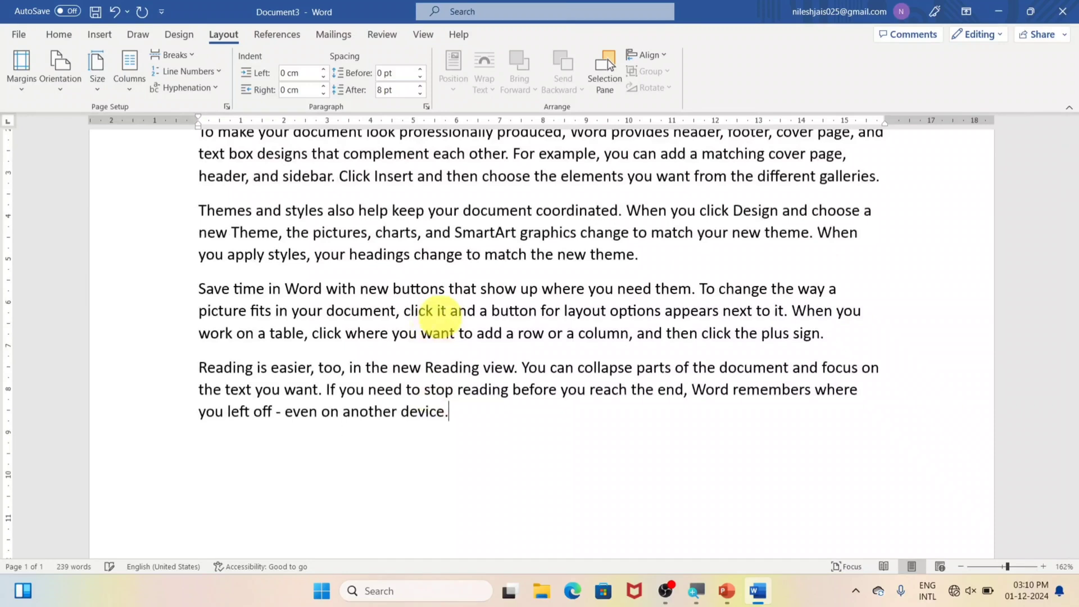
pyautogui.scroll(4, 444, 309)
pyautogui.scroll(-2, 441, 306)
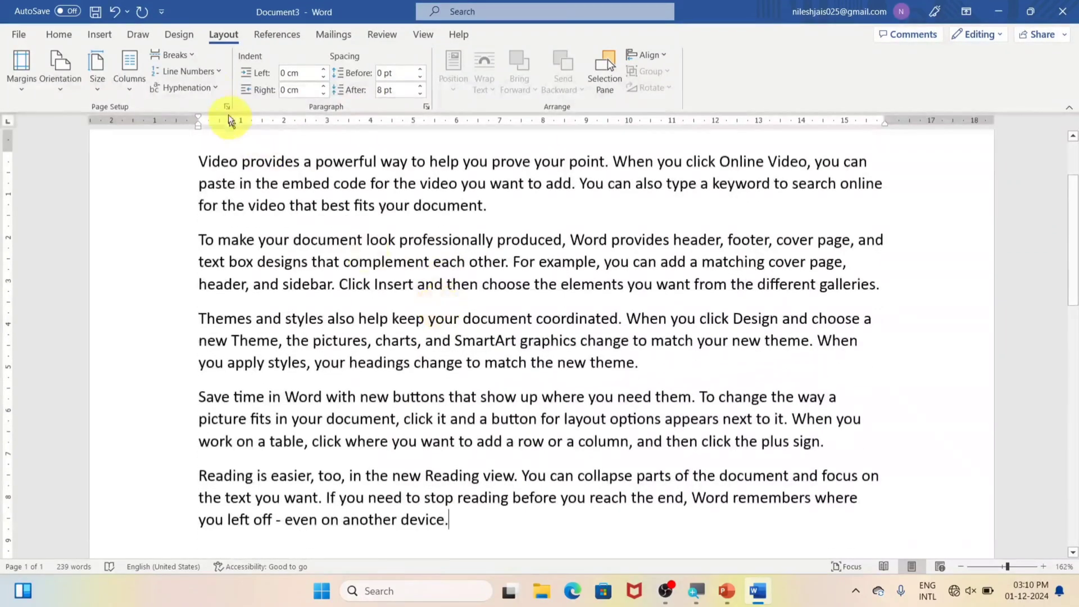
# - Try splitting the "Themes and styles" paragraph before "When you click Design" with a paragraph break, and rejoin it
pyautogui.click(198, 58)
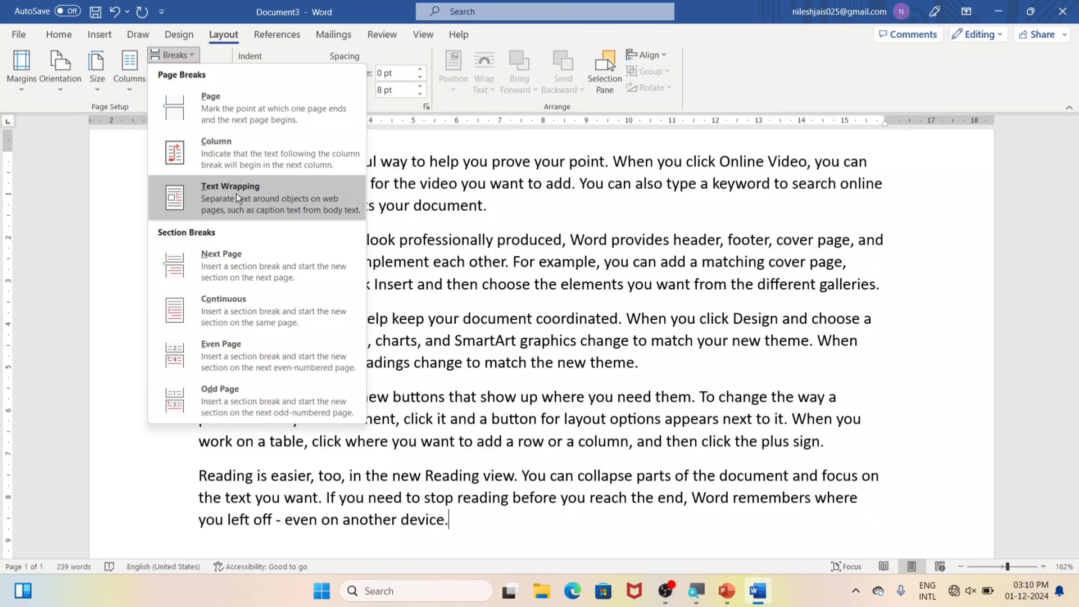
pyautogui.click(677, 319)
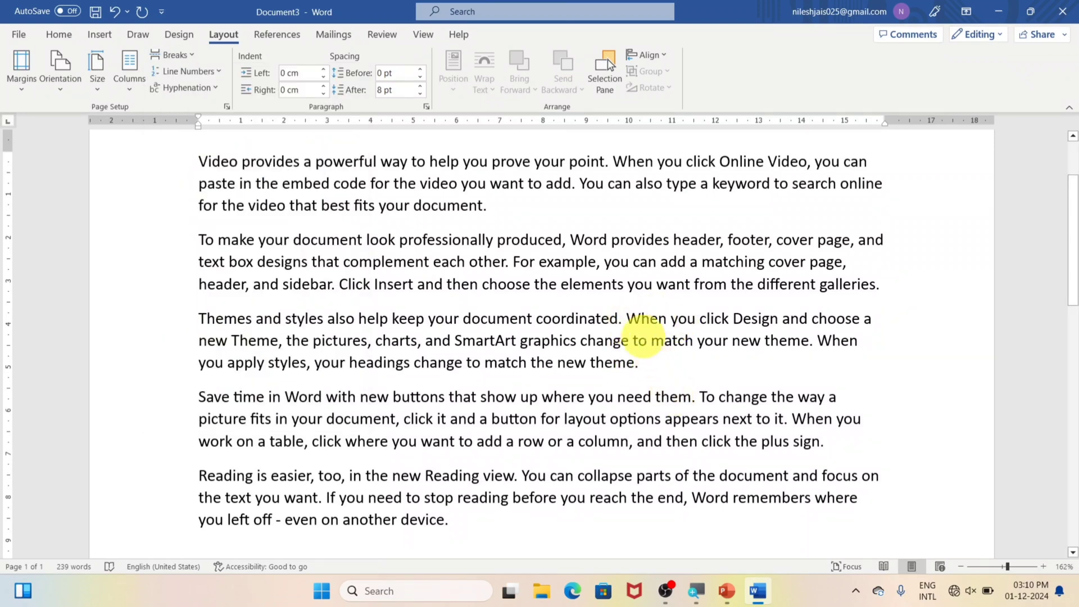
pyautogui.click(627, 319)
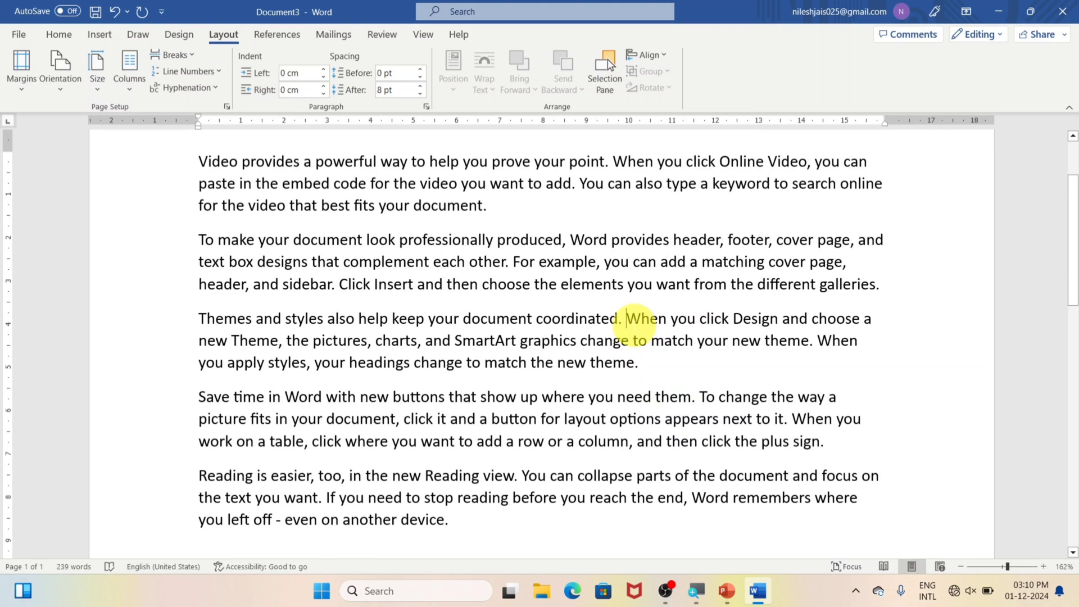
pyautogui.press('Return')
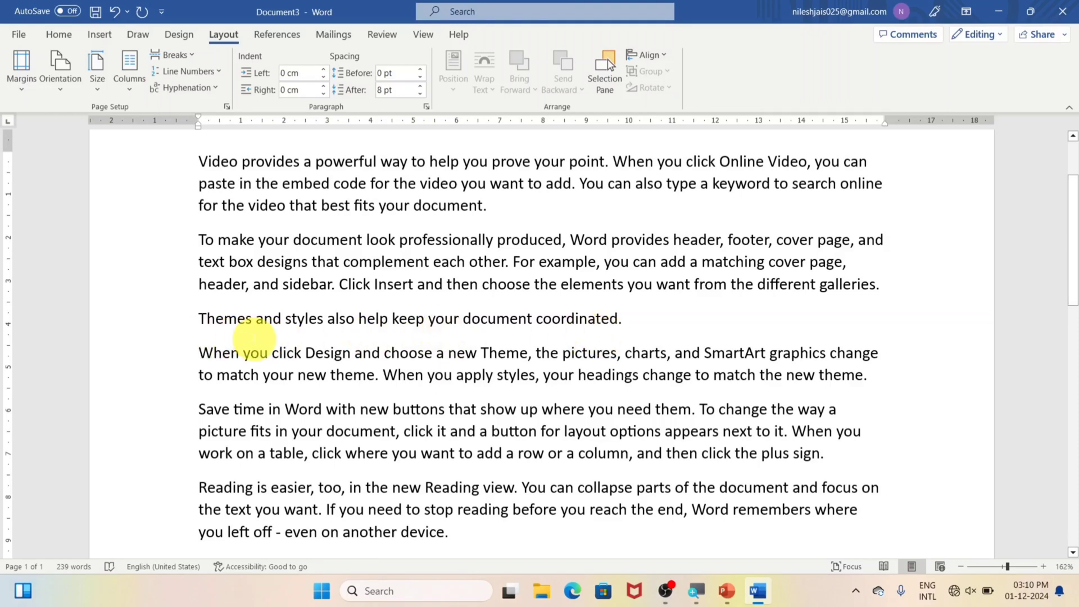
pyautogui.press('BackSpace')
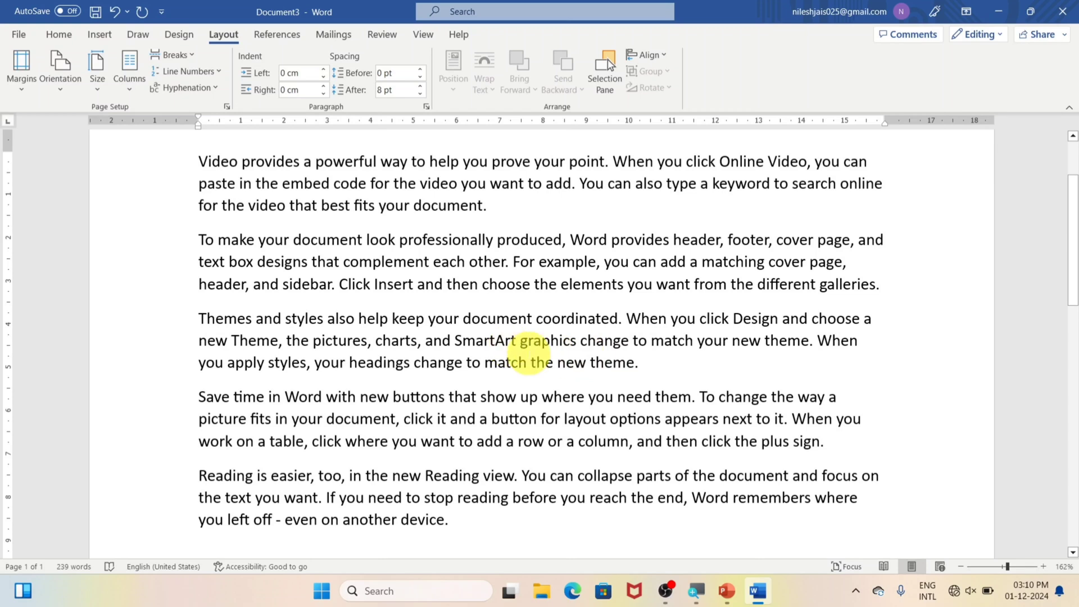
# - Check the document's Word Count statistics, including its number of paragraphs
pyautogui.click(382, 35)
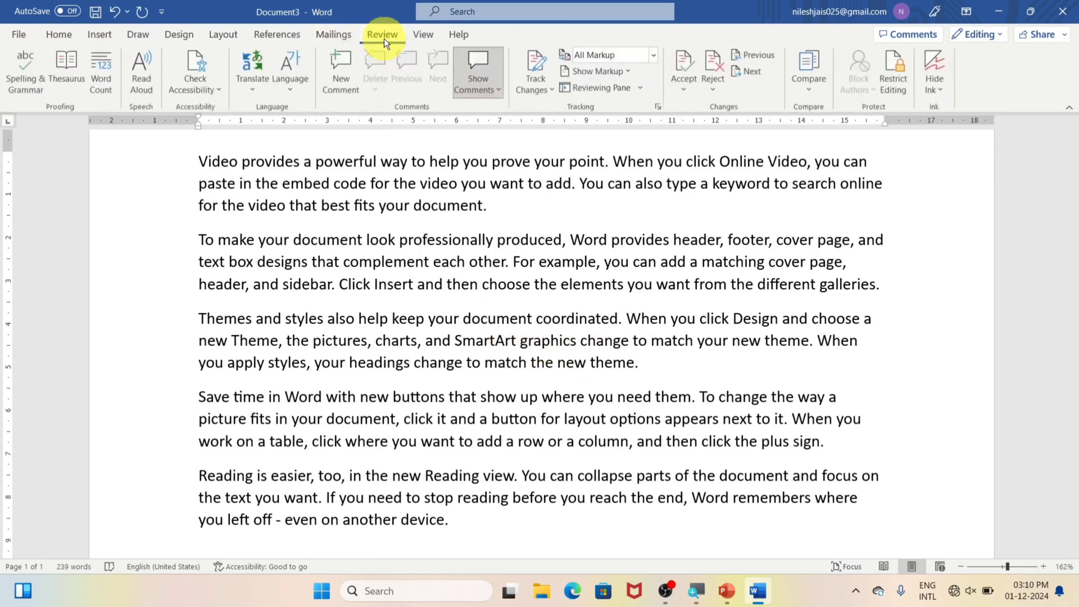
pyautogui.click(101, 63)
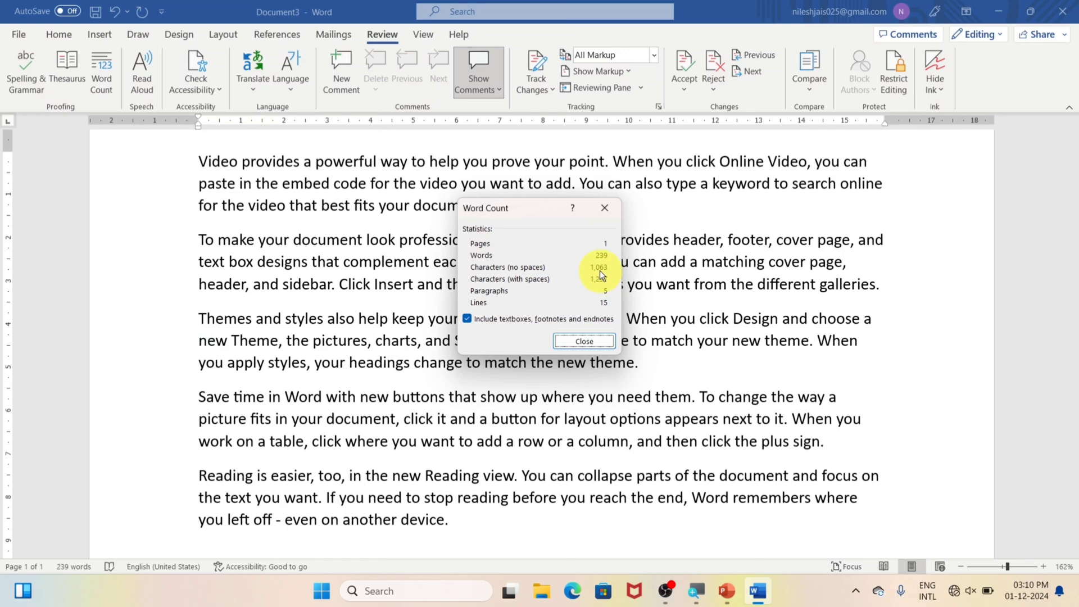
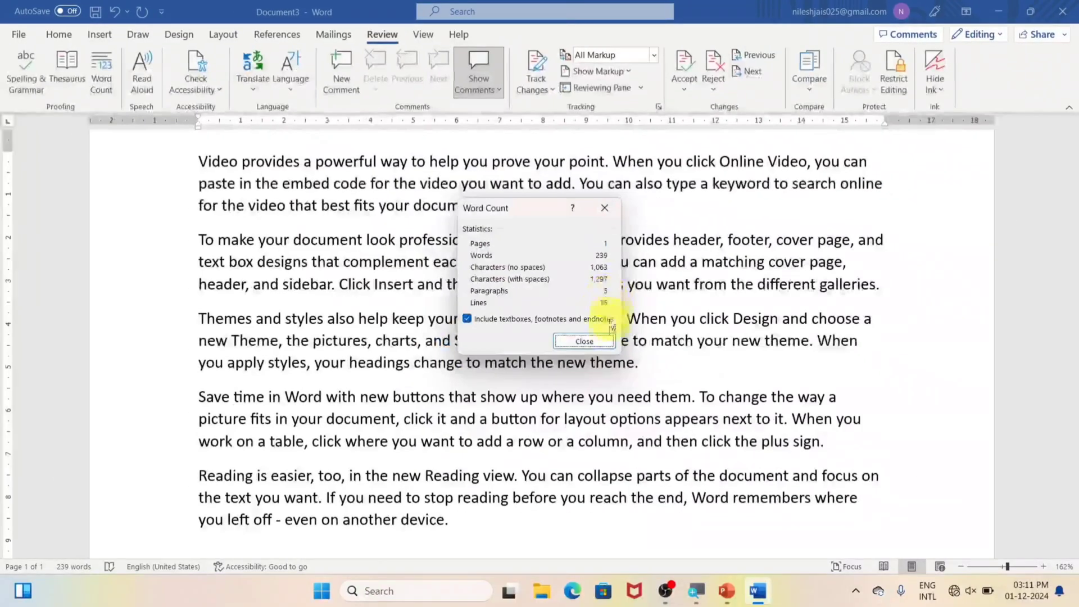
pyautogui.click(601, 341)
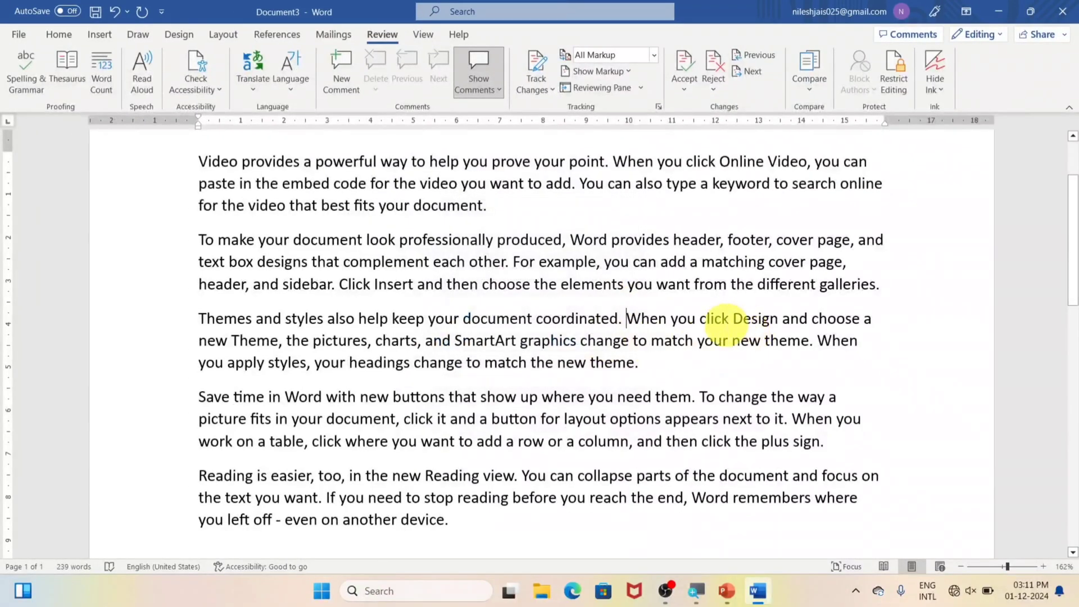
# - Start a new paragraph at "When you click Design" and check the paragraph count in the Word Count statistics
pyautogui.click(626, 318)
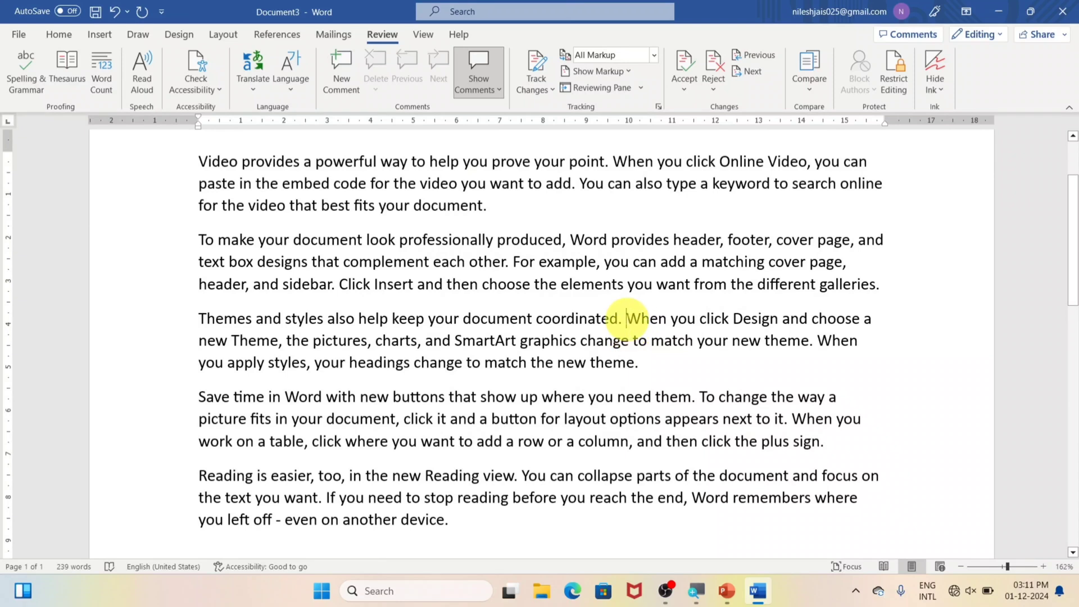
pyautogui.press('Return')
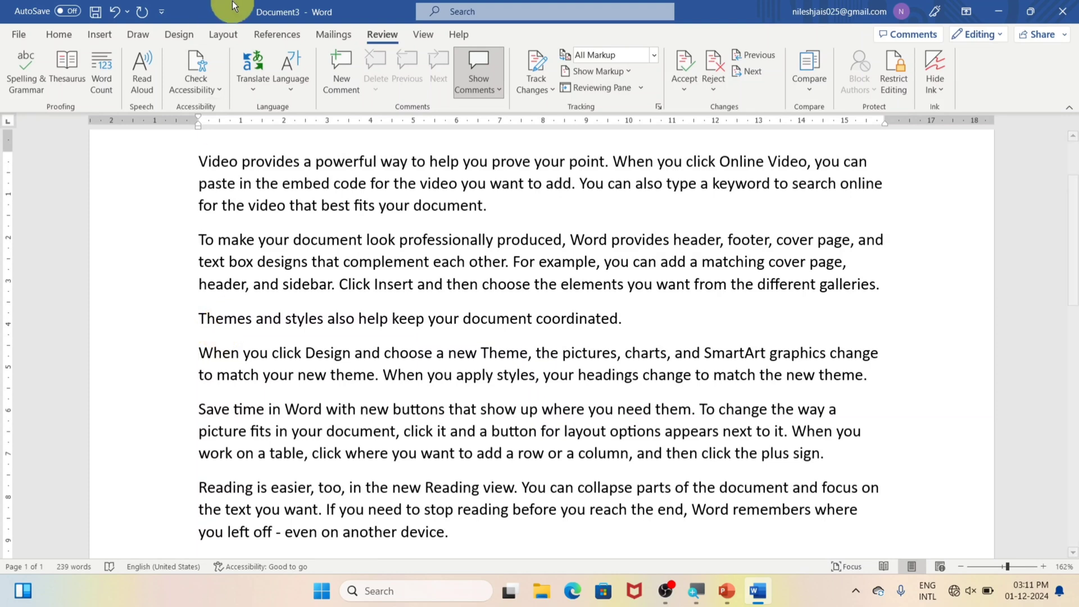
pyautogui.click(109, 72)
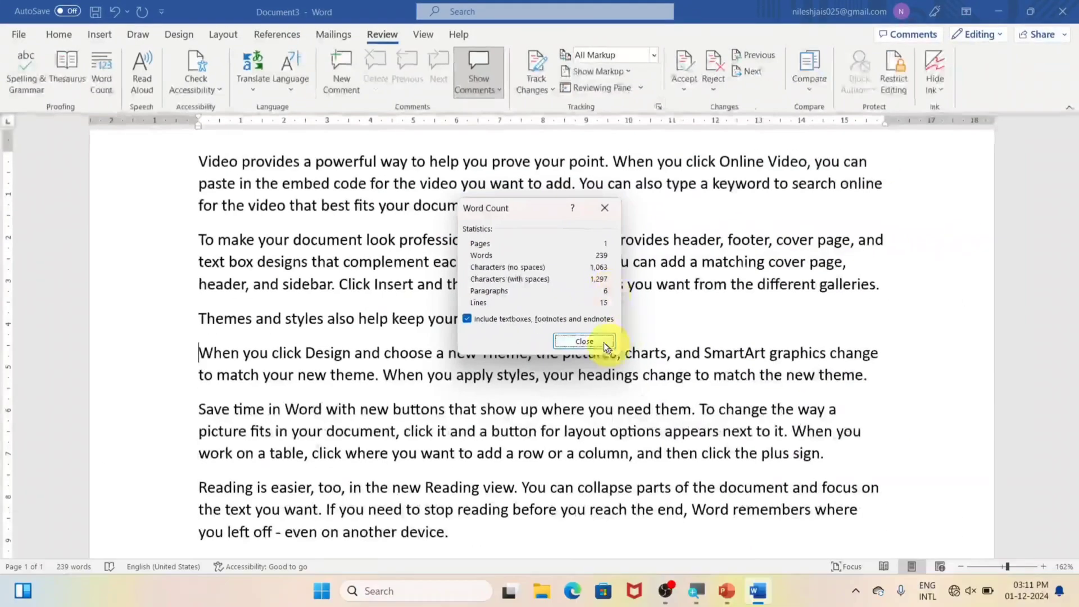
# - Rejoin "When you click Design" with the "Themes and styles" paragraph and recheck the paragraph count in the Word Count statistics
pyautogui.click(585, 341)
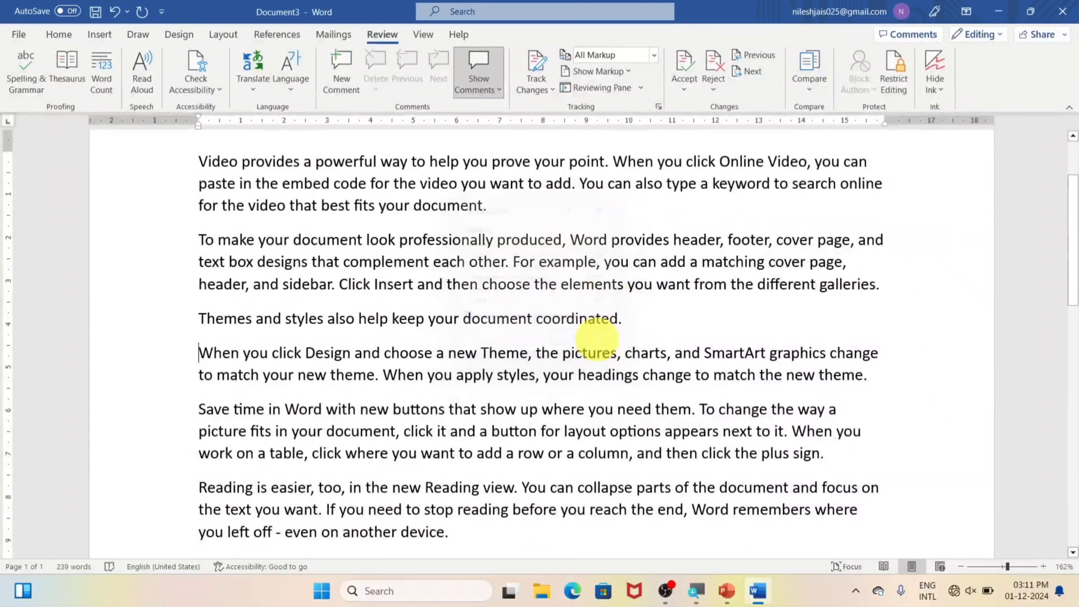
pyautogui.press('BackSpace')
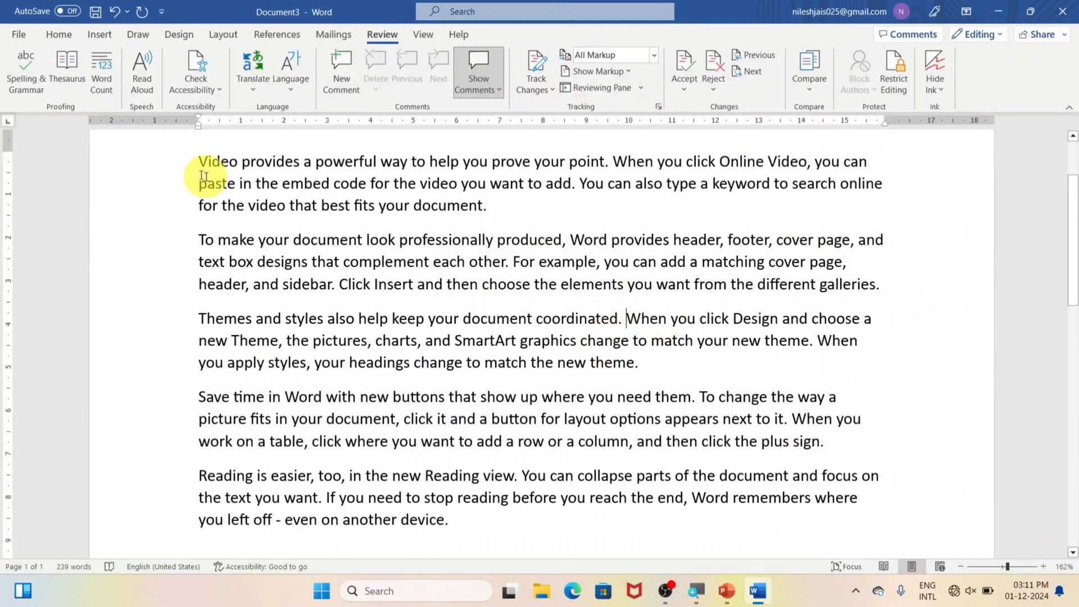
pyautogui.click(102, 79)
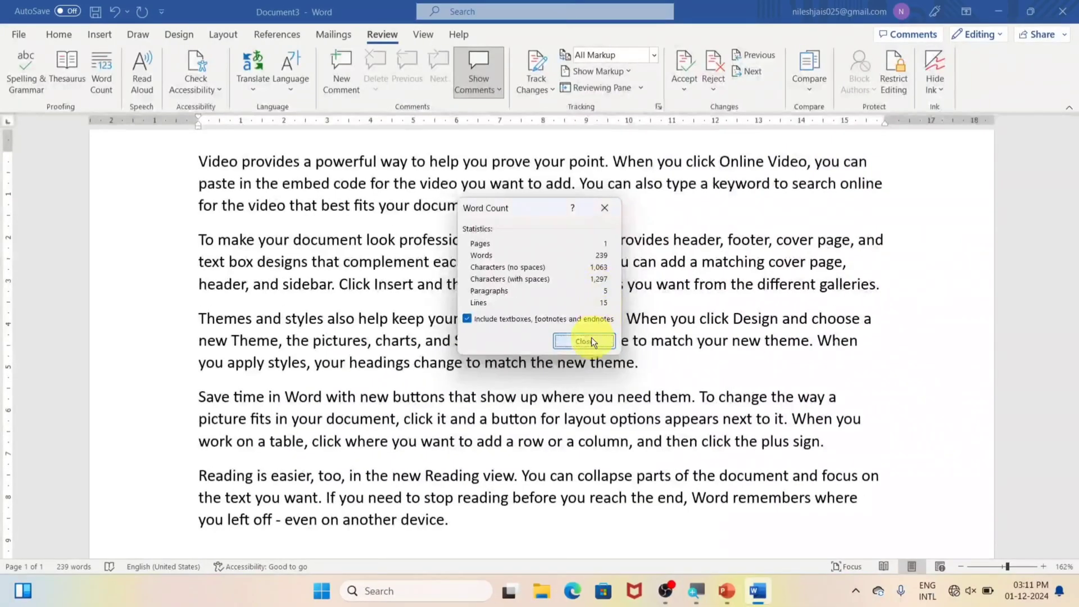
pyautogui.click(584, 342)
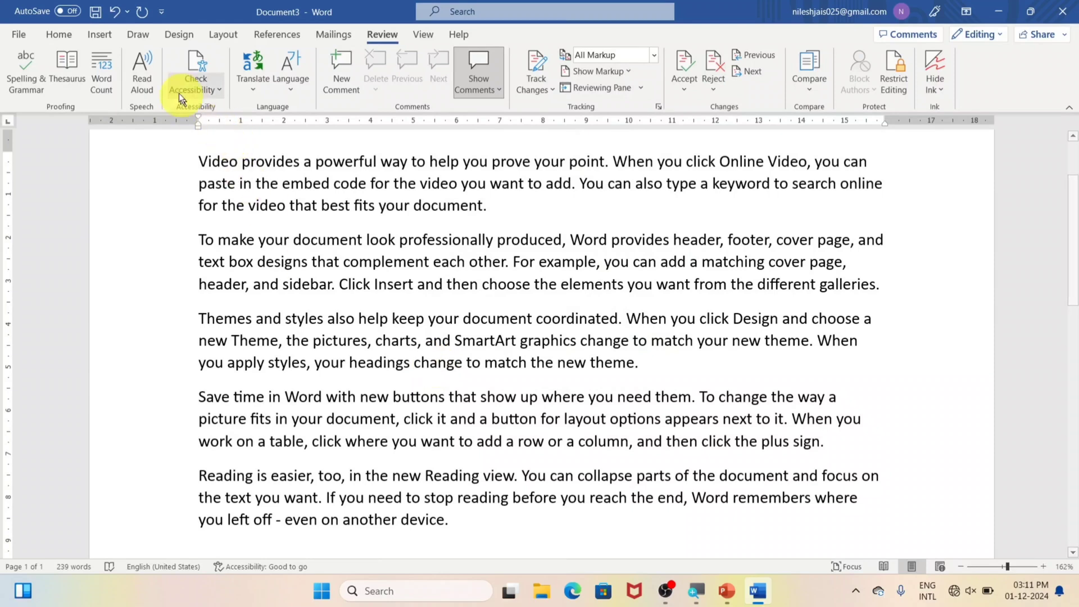
# - Insert a Text Wrapping break before "When you click Design" and check the paragraph count in the Word Count statistics
pyautogui.click(216, 36)
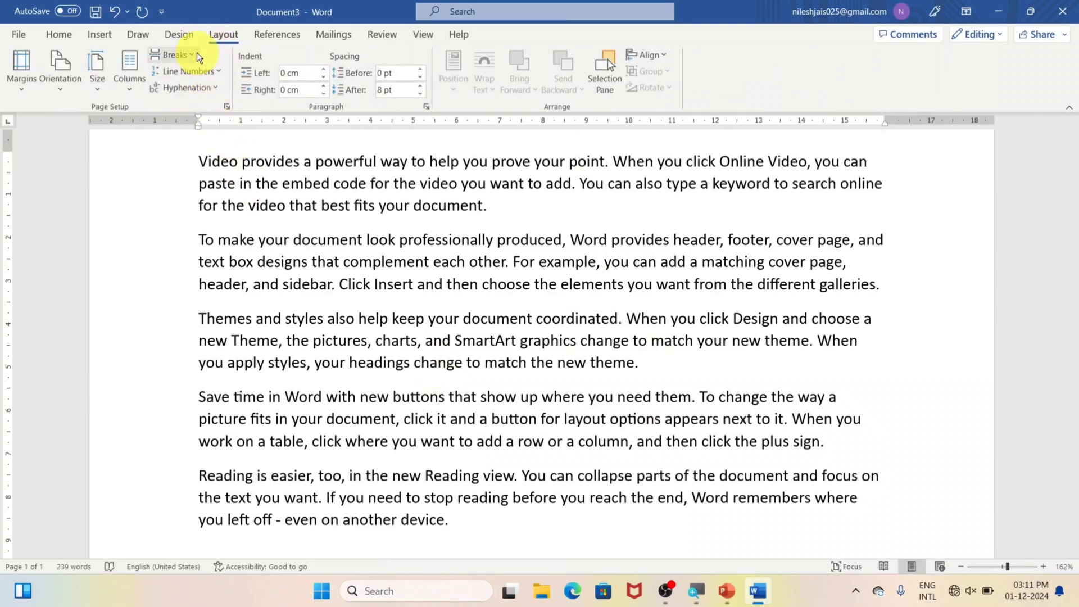
pyautogui.click(196, 53)
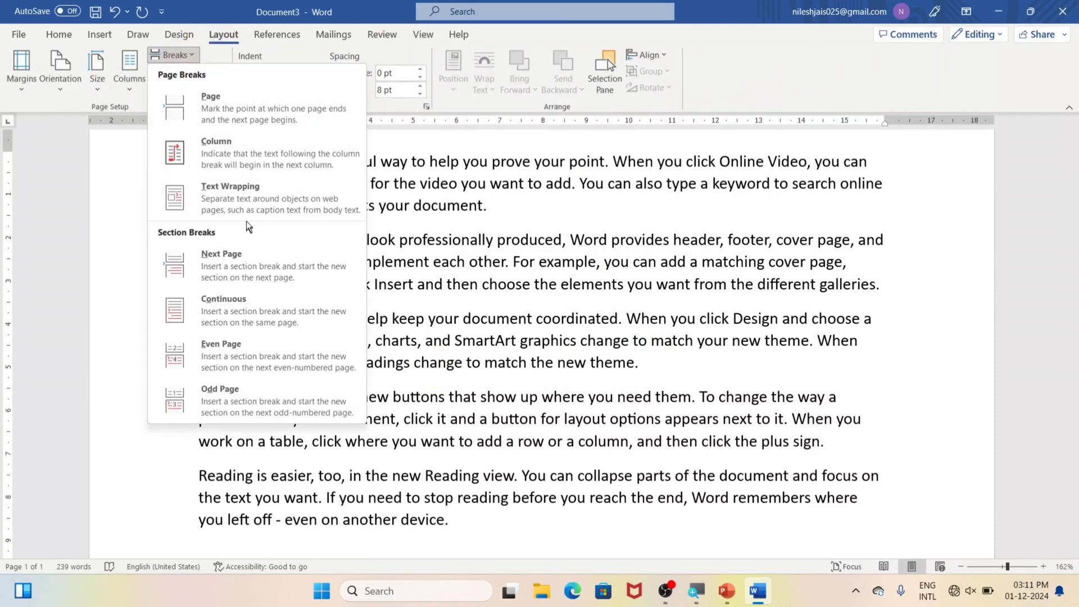
pyautogui.click(209, 197)
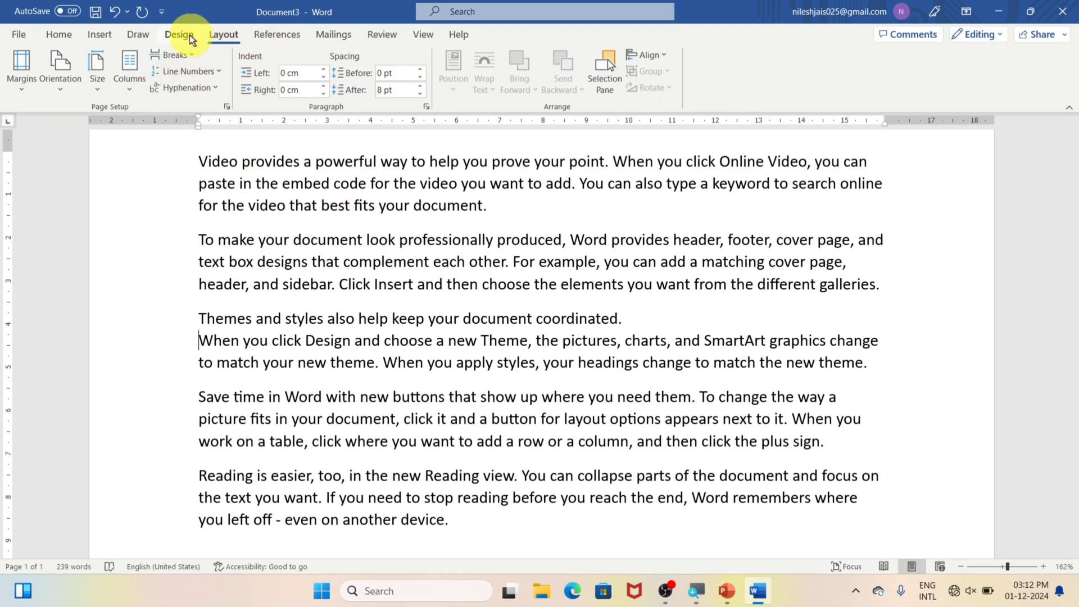
pyautogui.click(388, 33)
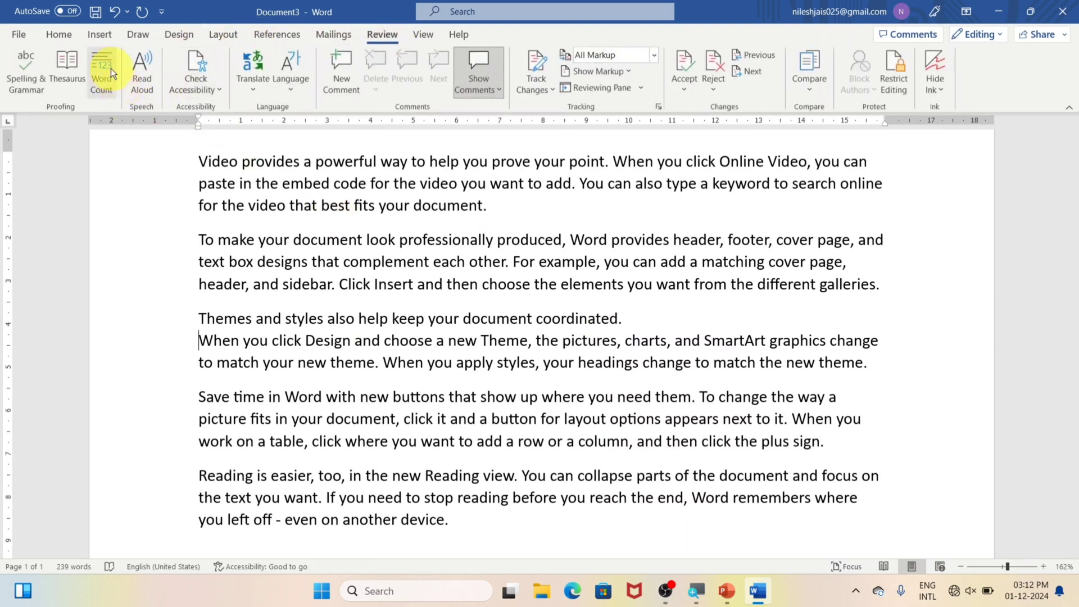
pyautogui.click(110, 69)
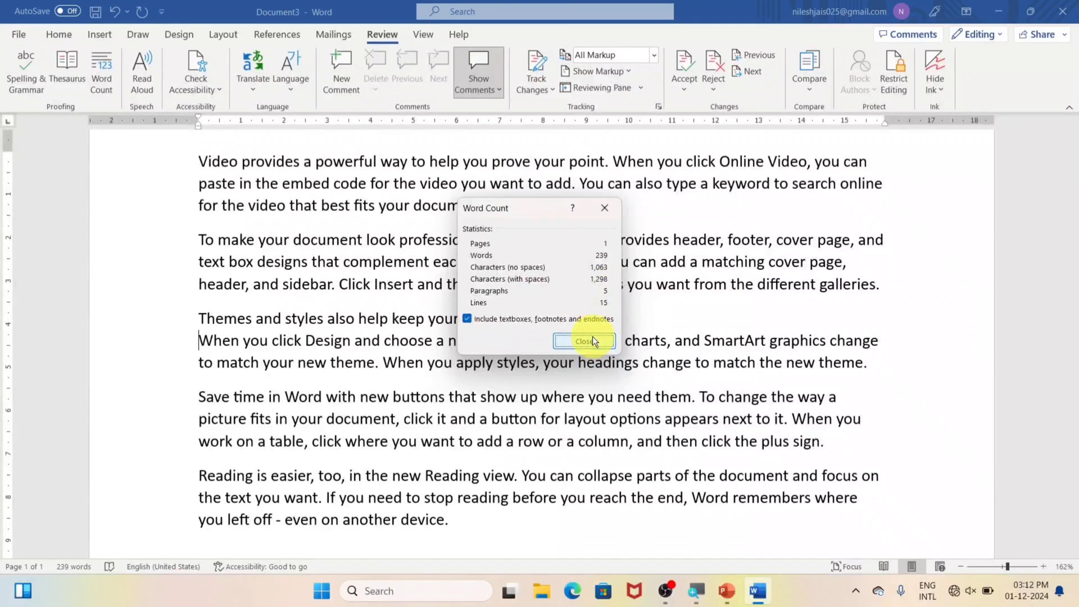
pyautogui.click(583, 341)
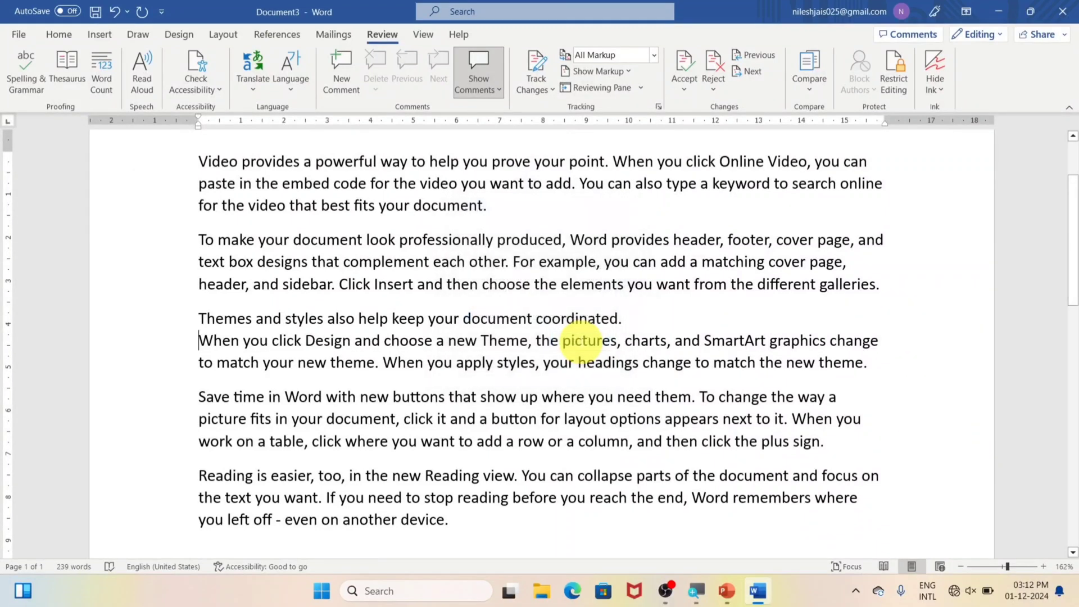
# - Insert a Next Page section break before the paragraph "Reading is easier" and review how the text is divided between the pages
pyautogui.click(217, 39)
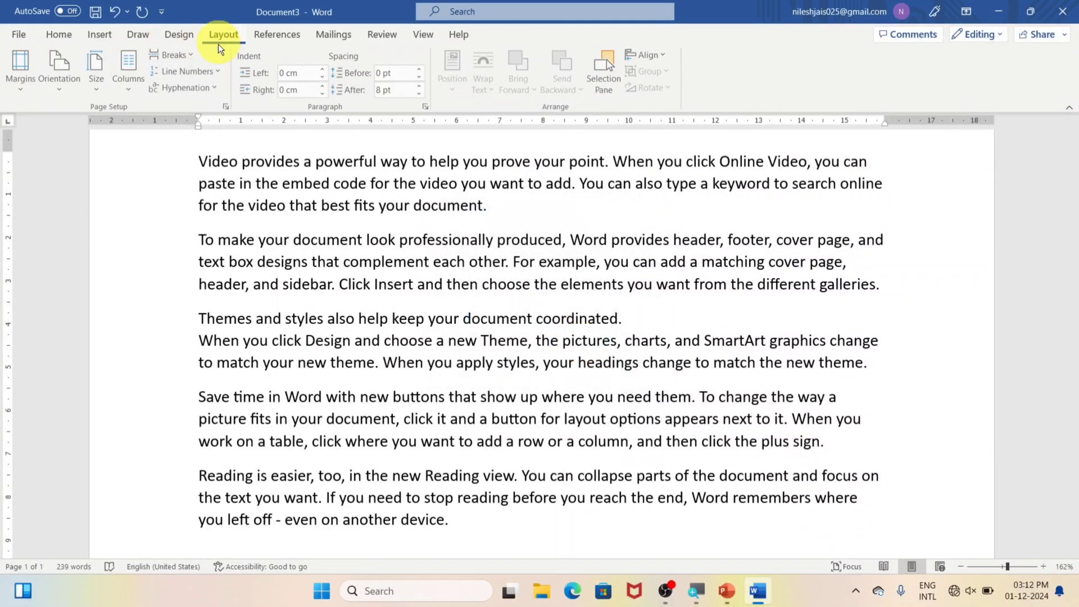
pyautogui.click(186, 57)
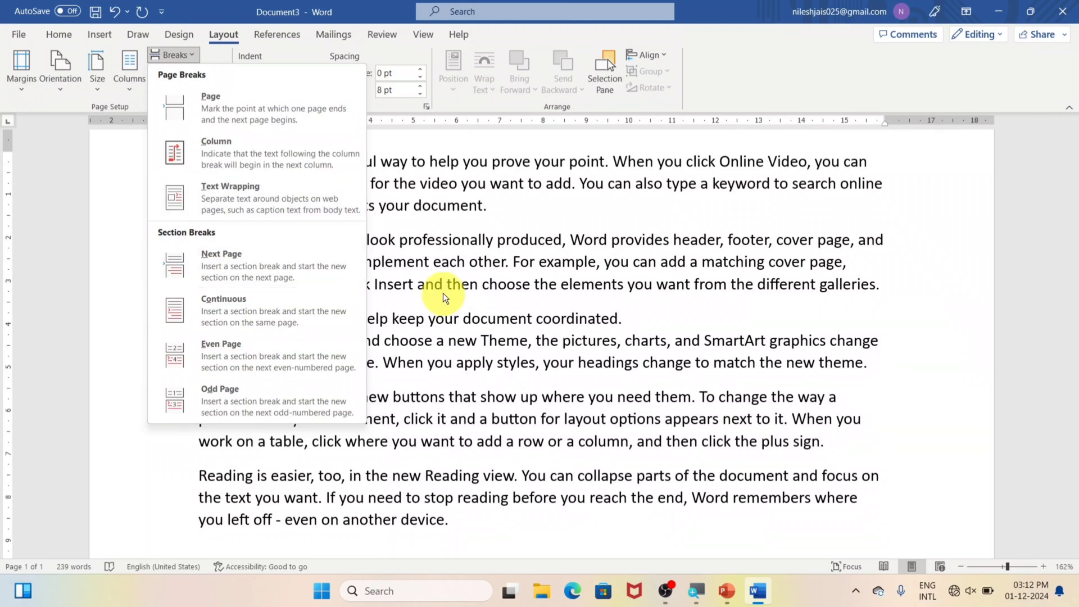
pyautogui.scroll(-3, 443, 293)
pyautogui.scroll(1, 444, 293)
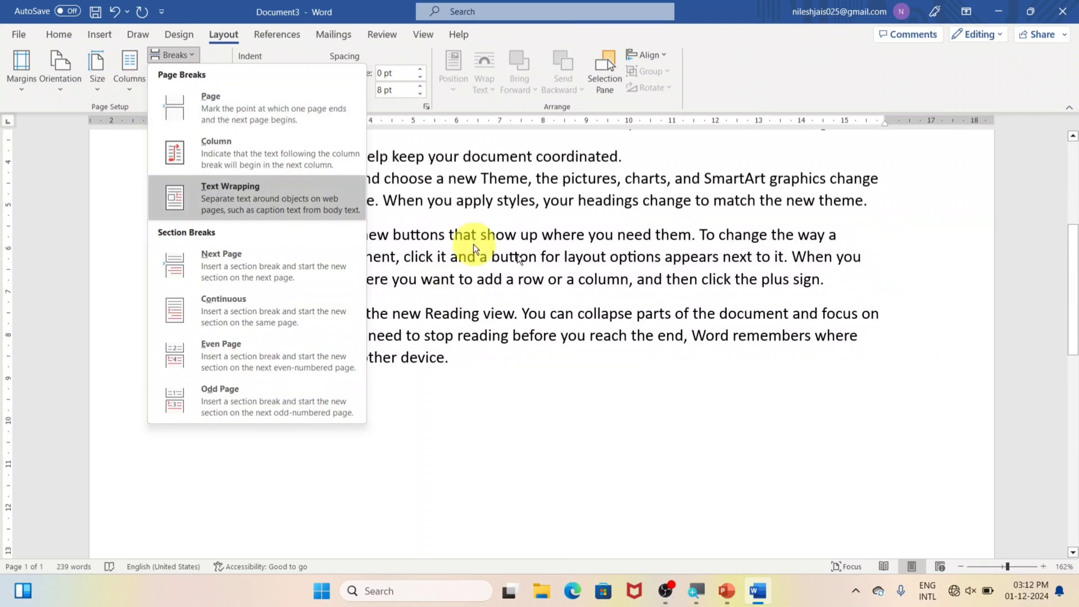
pyautogui.click(603, 267)
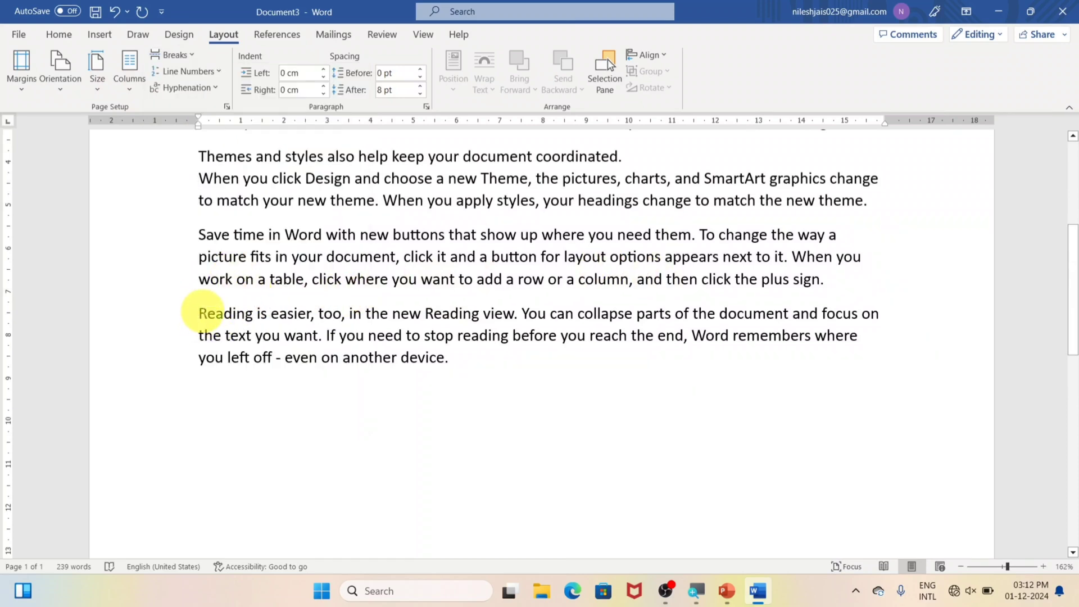
pyautogui.scroll(4, 203, 304)
pyautogui.scroll(-4, 225, 337)
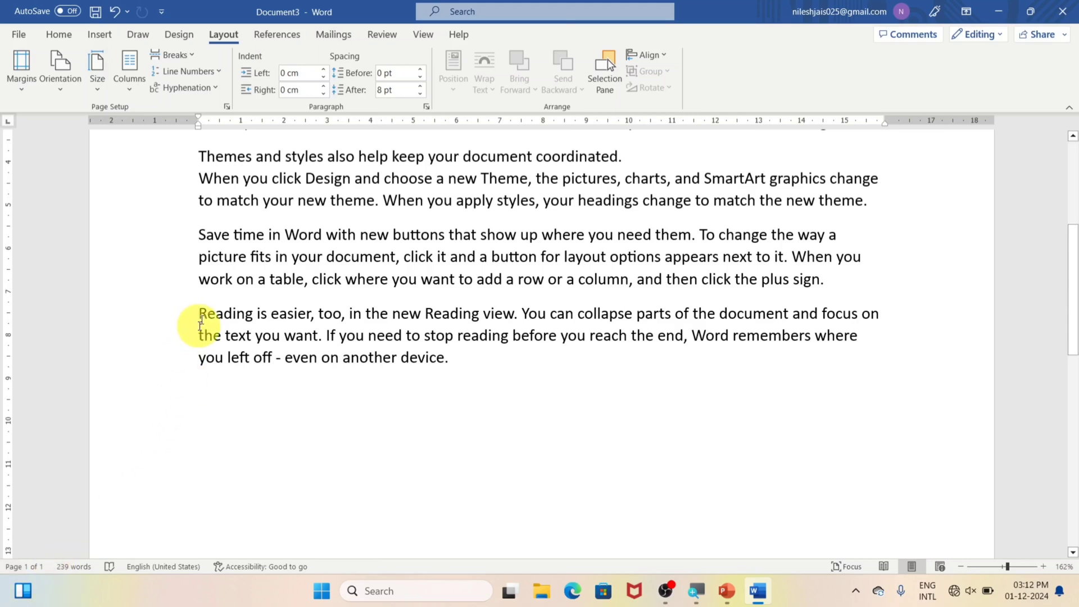
pyautogui.click(192, 57)
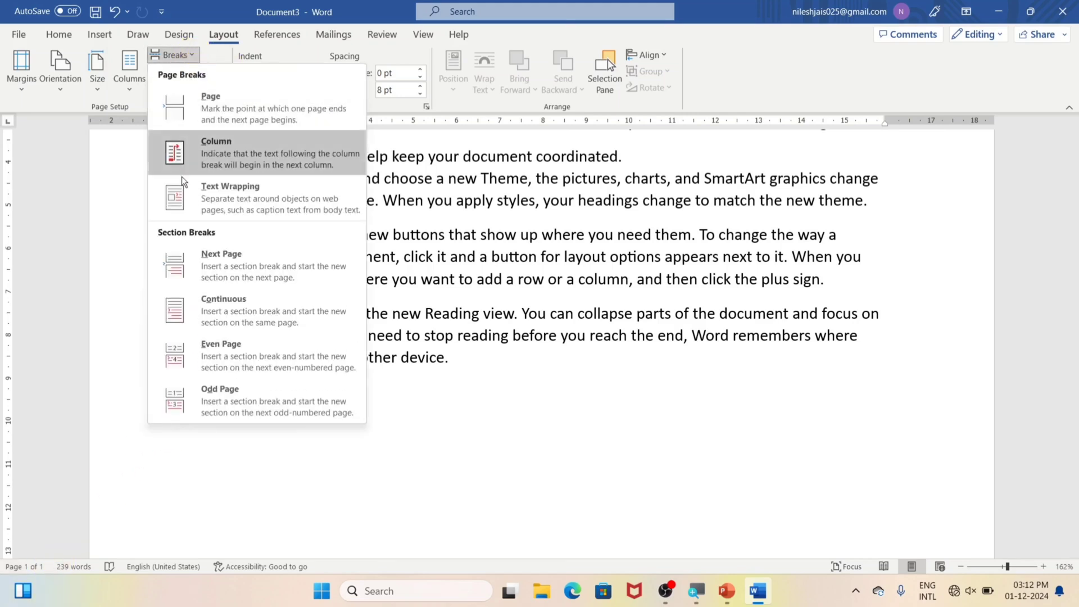
pyautogui.click(176, 263)
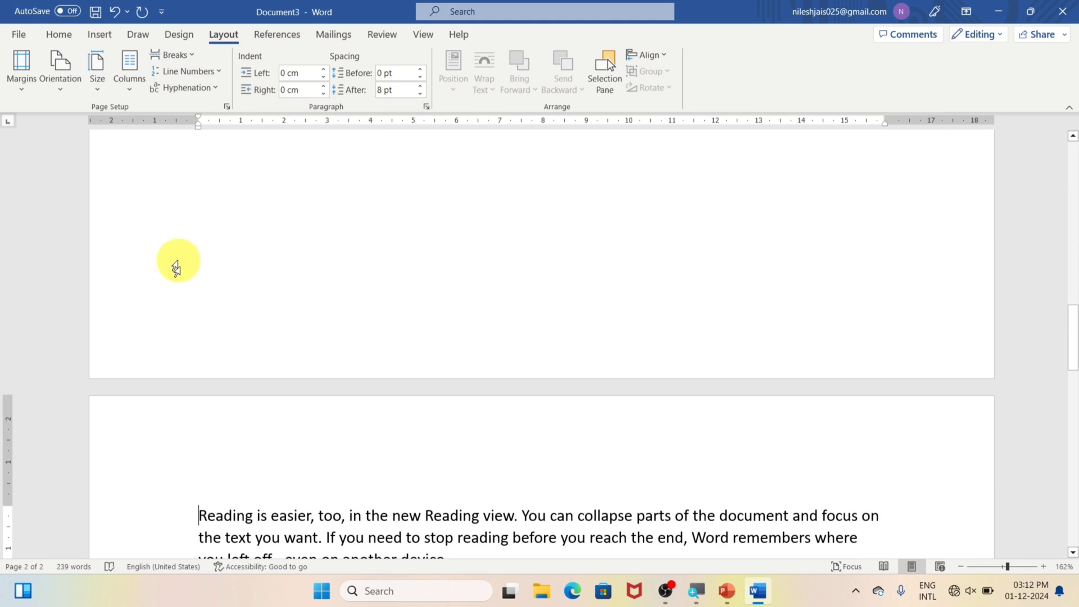
pyautogui.scroll(-3, 241, 453)
pyautogui.scroll(7, 244, 335)
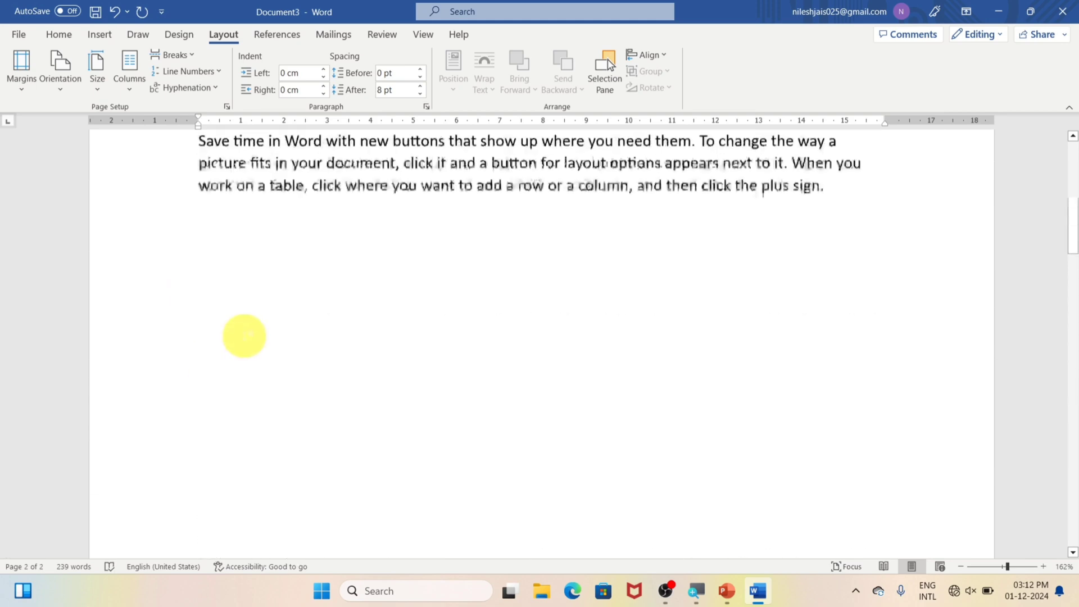
pyautogui.scroll(5, 244, 336)
pyautogui.scroll(-10, 244, 336)
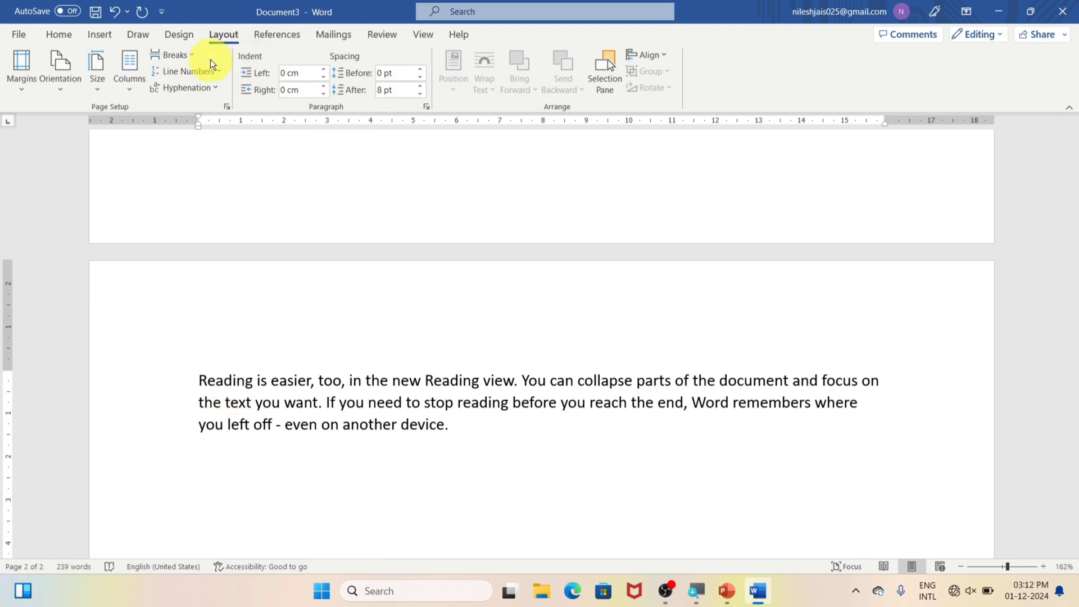
# - Insert a Continuous section break before the "Reading is easier" paragraph on the second page
pyautogui.click(191, 56)
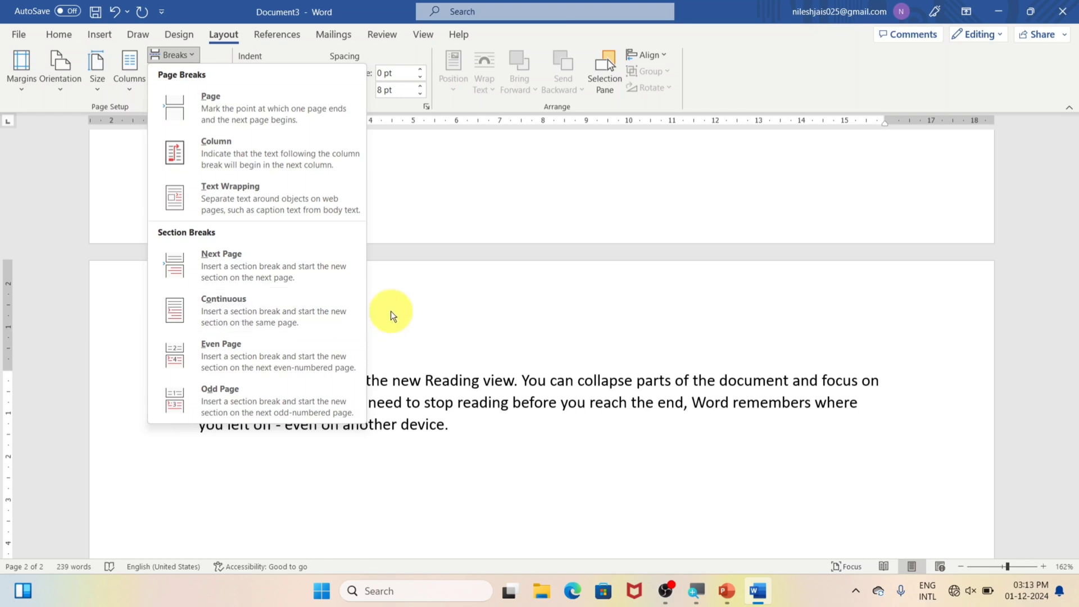
pyautogui.click(419, 301)
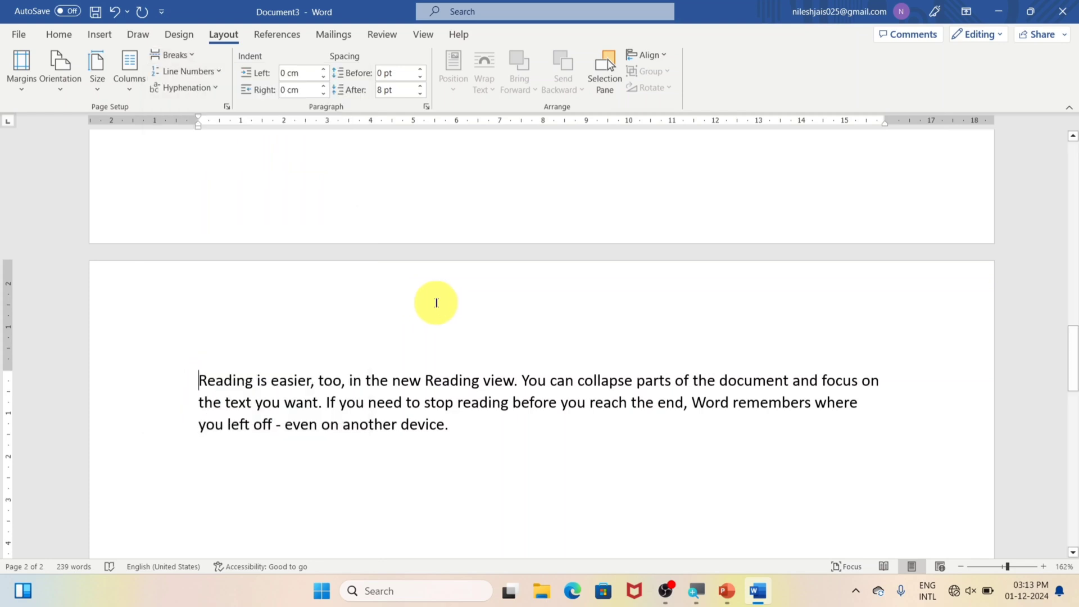
pyautogui.click(191, 54)
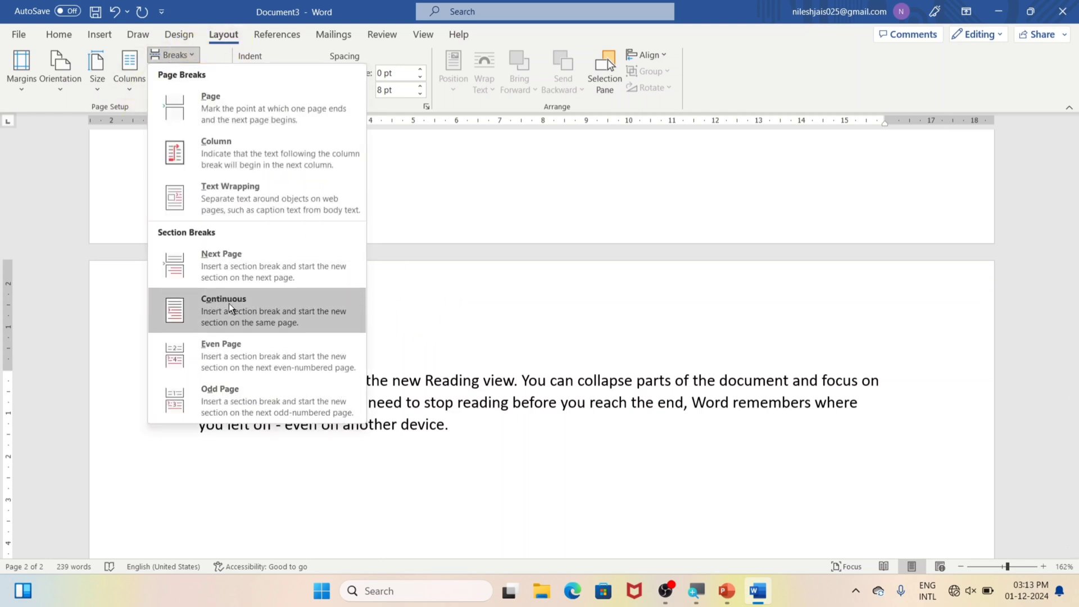
pyautogui.click(248, 299)
pyautogui.click(194, 70)
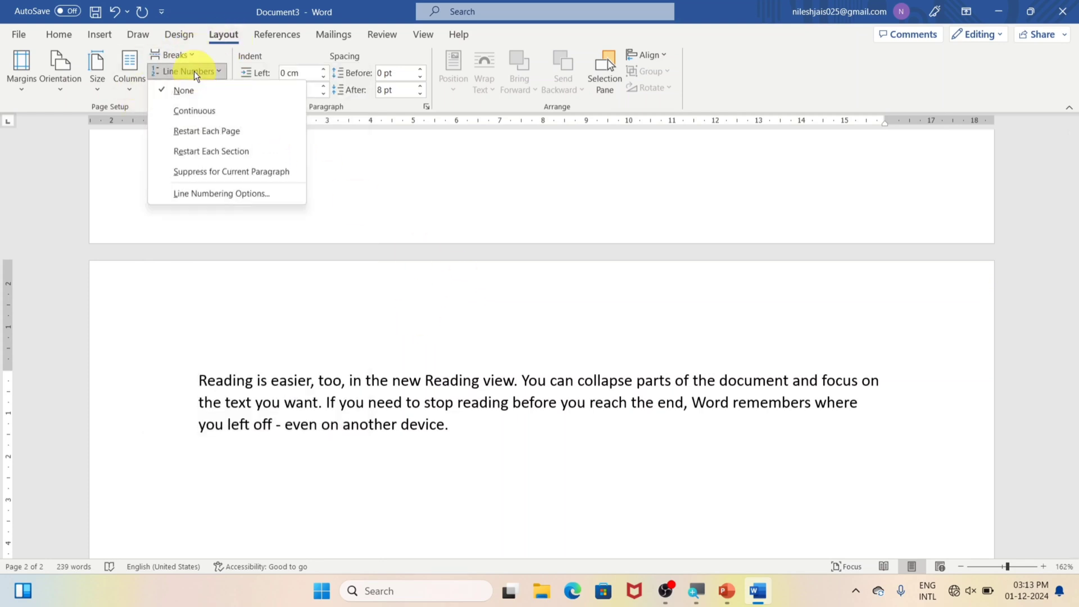
pyautogui.click(339, 171)
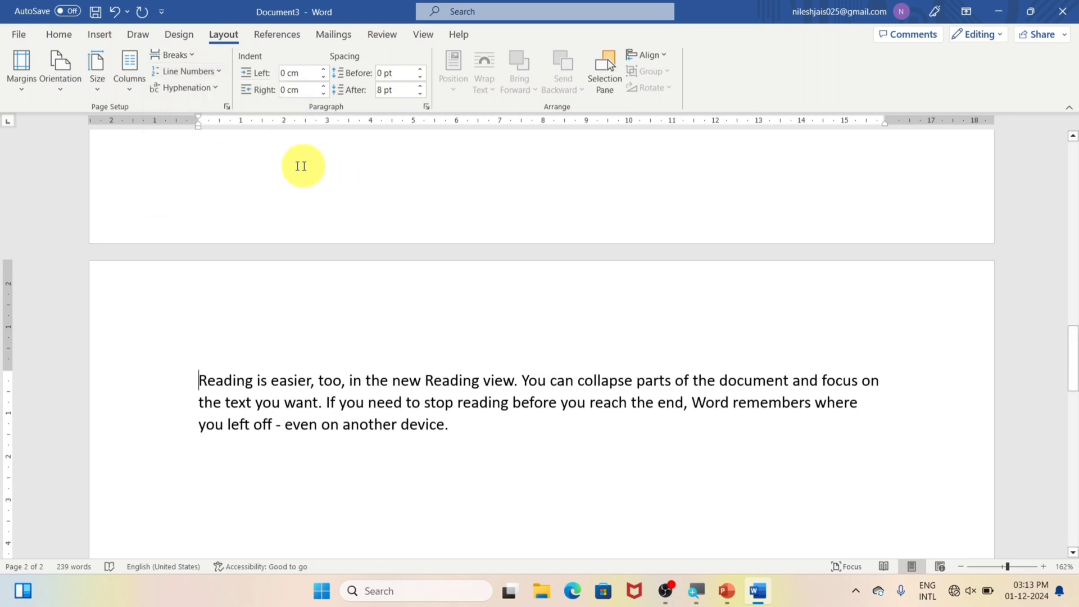
pyautogui.click(184, 49)
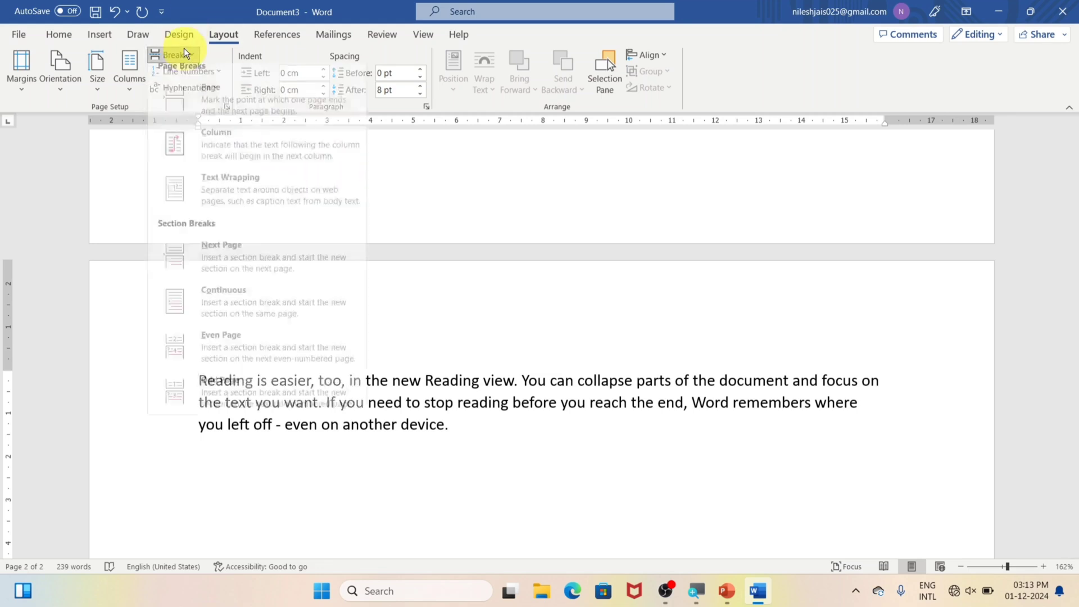
pyautogui.click(201, 305)
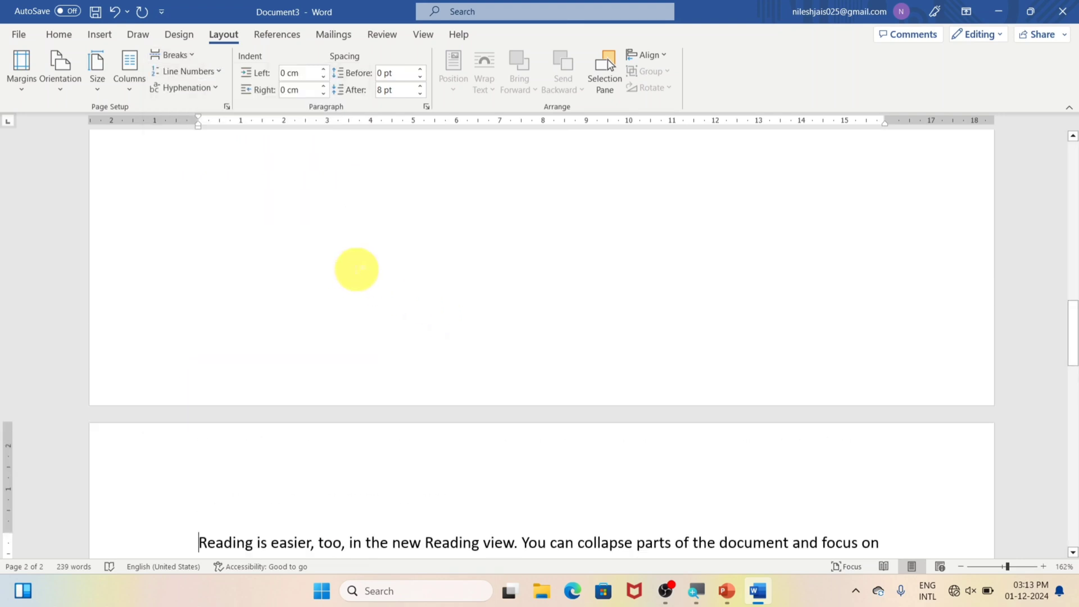
# - Replace the document's entire content with sample paragraphs generated by =rand(200)
pyautogui.hotkey('ctrl', 'a')
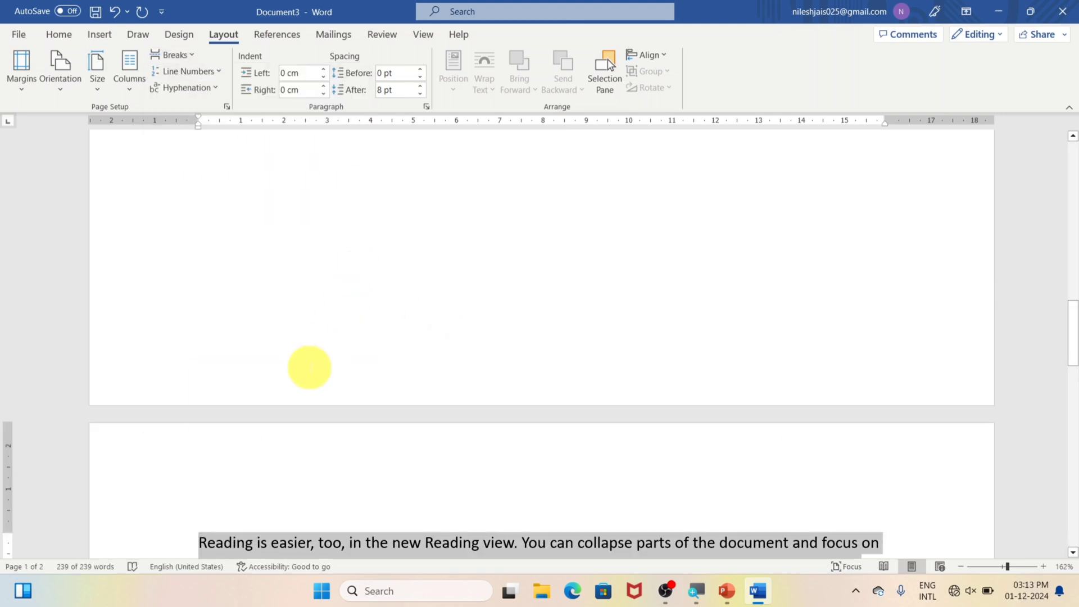
pyautogui.press('Delete')
pyautogui.write('=ran')
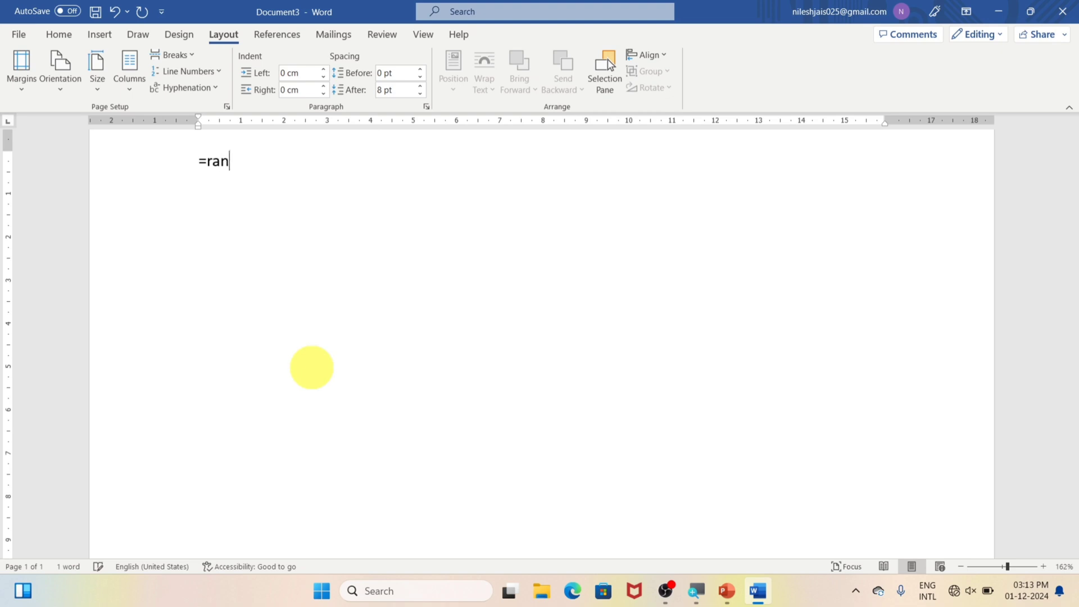
pyautogui.write('d()')
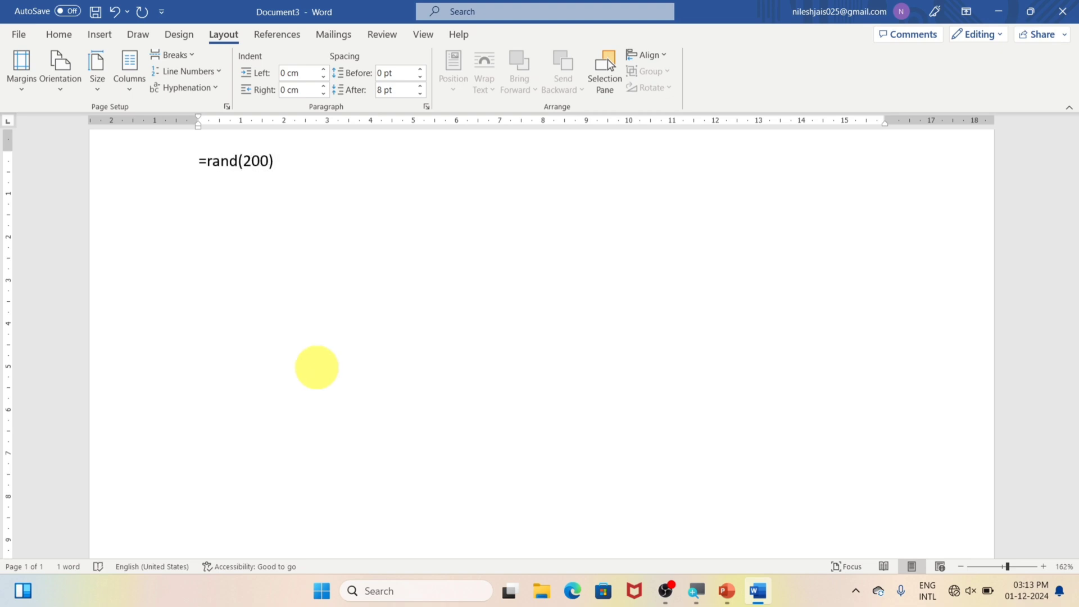
pyautogui.press('Return')
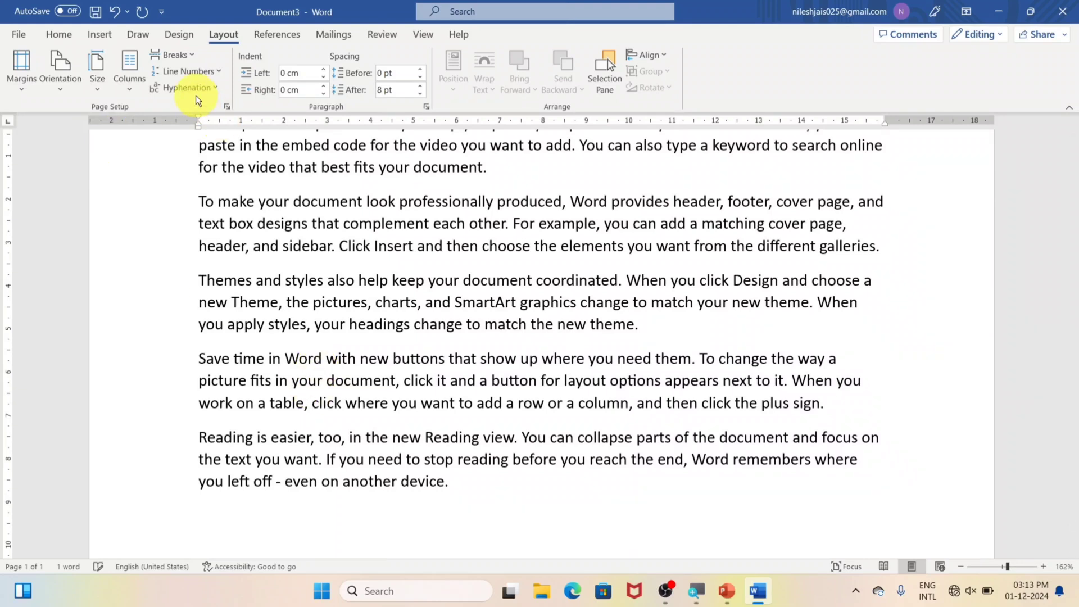
# - Insert a Continuous section break before the first "Reading is easier" paragraph on the first page
pyautogui.scroll(-5, 620, 367)
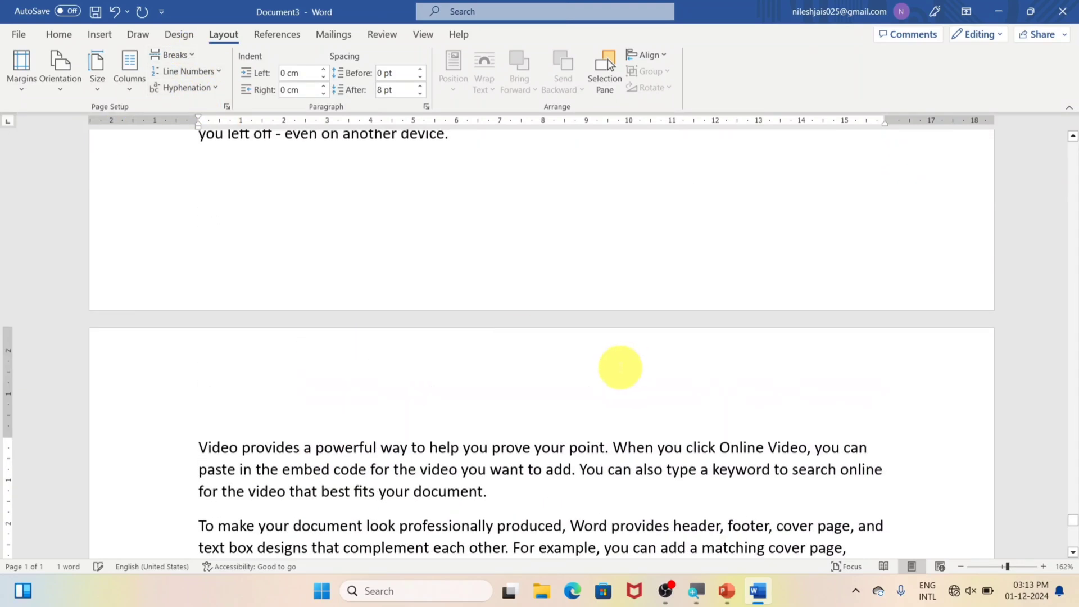
pyautogui.scroll(-3, 624, 404)
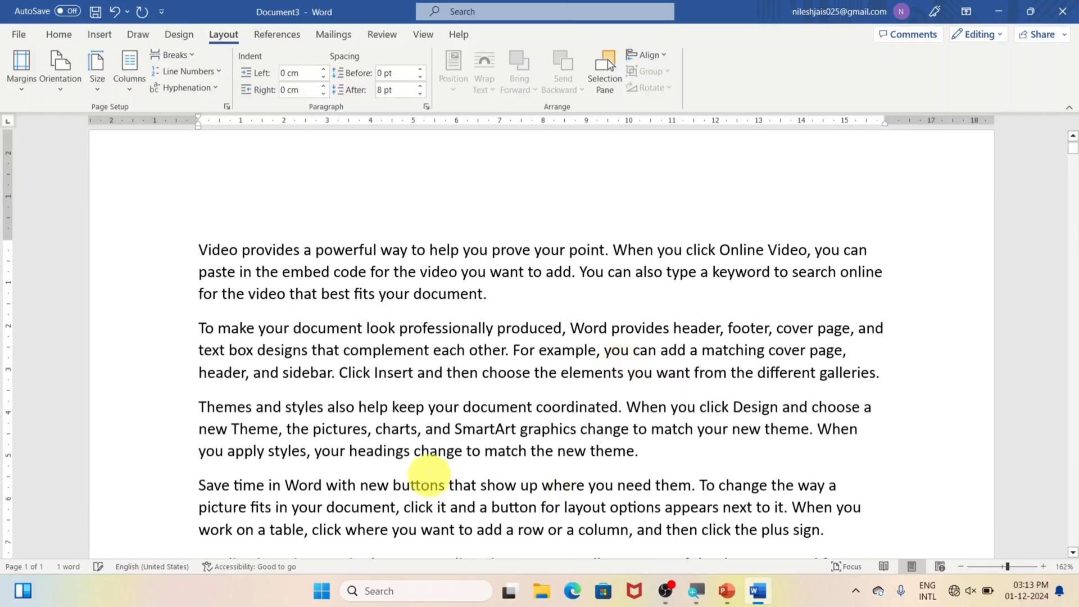
pyautogui.scroll(-2, 444, 388)
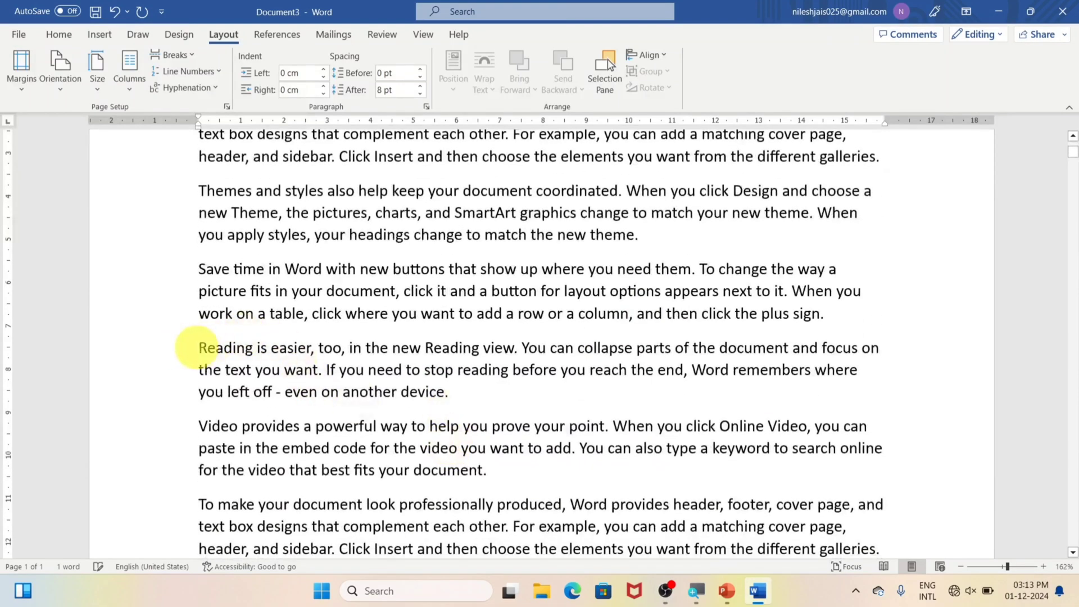
pyautogui.click(197, 346)
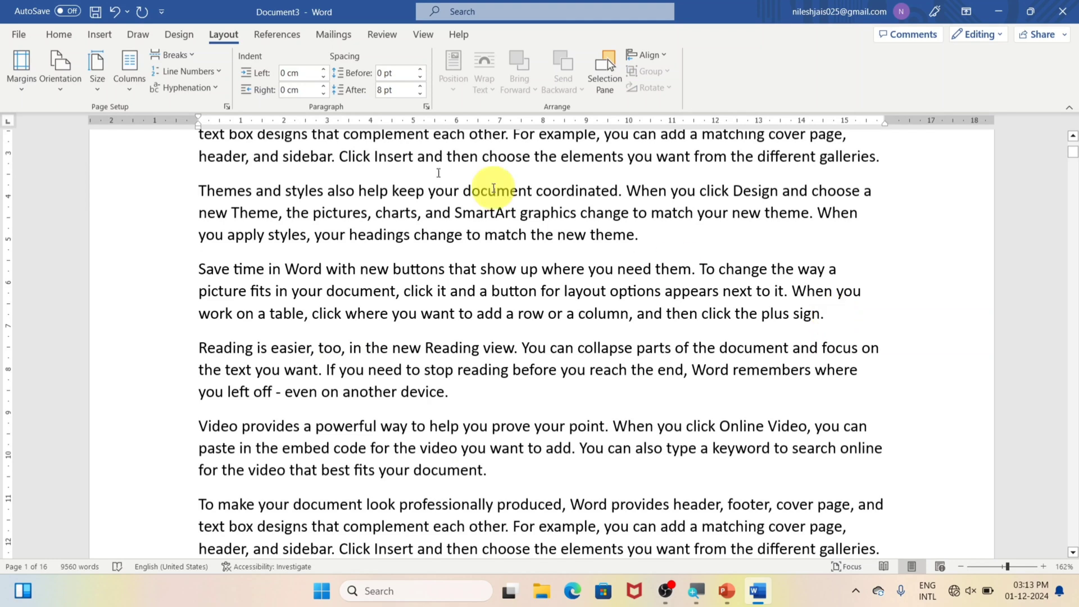
pyautogui.click(176, 51)
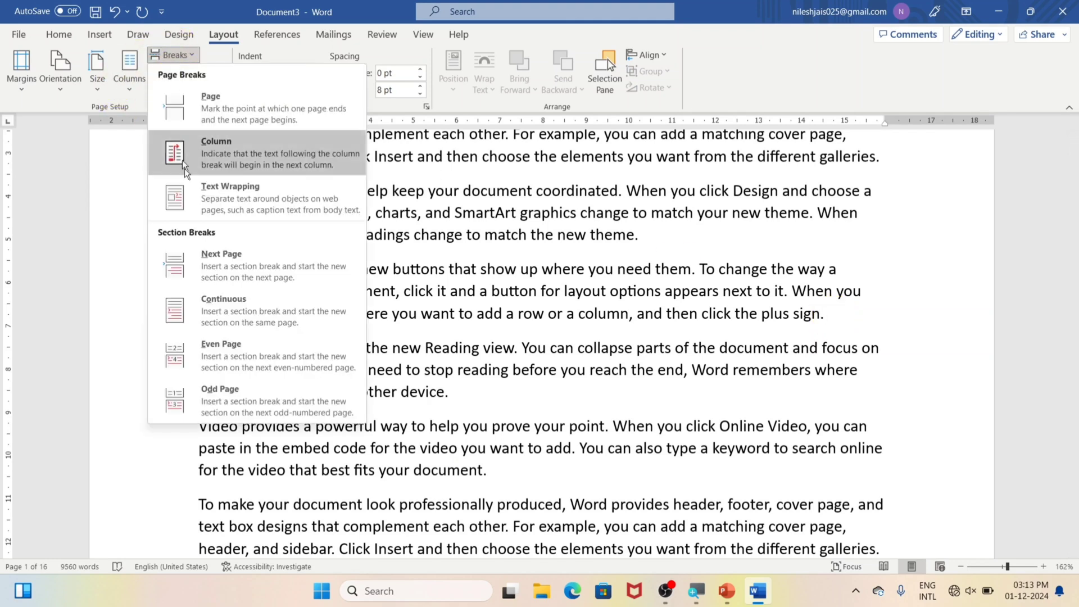
pyautogui.click(207, 302)
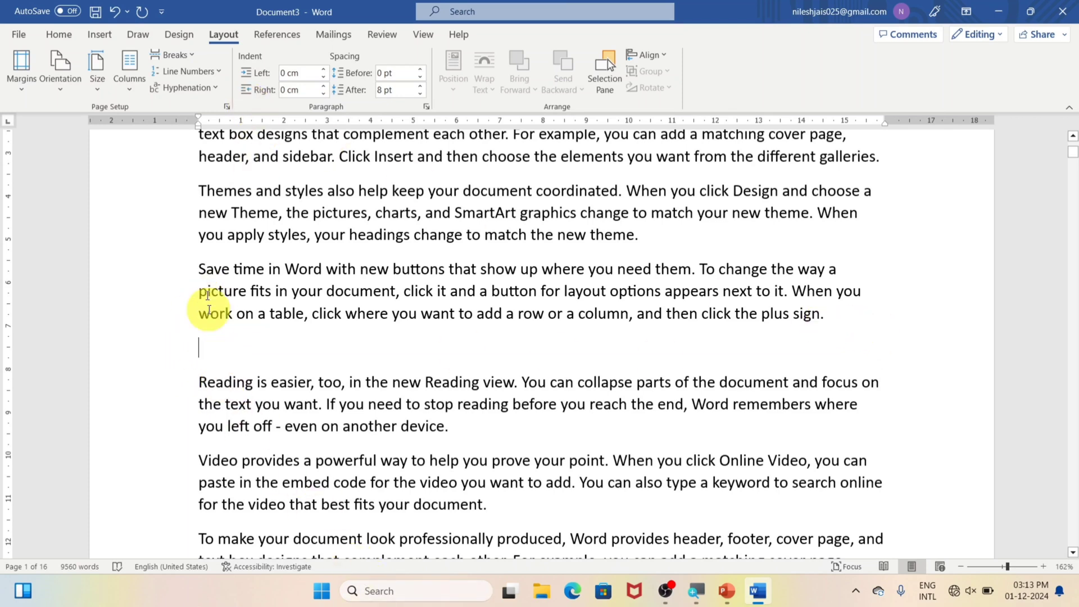
# - Number the lines of the entire document with Restart Each Section and check the numbering around the section break
pyautogui.click(212, 75)
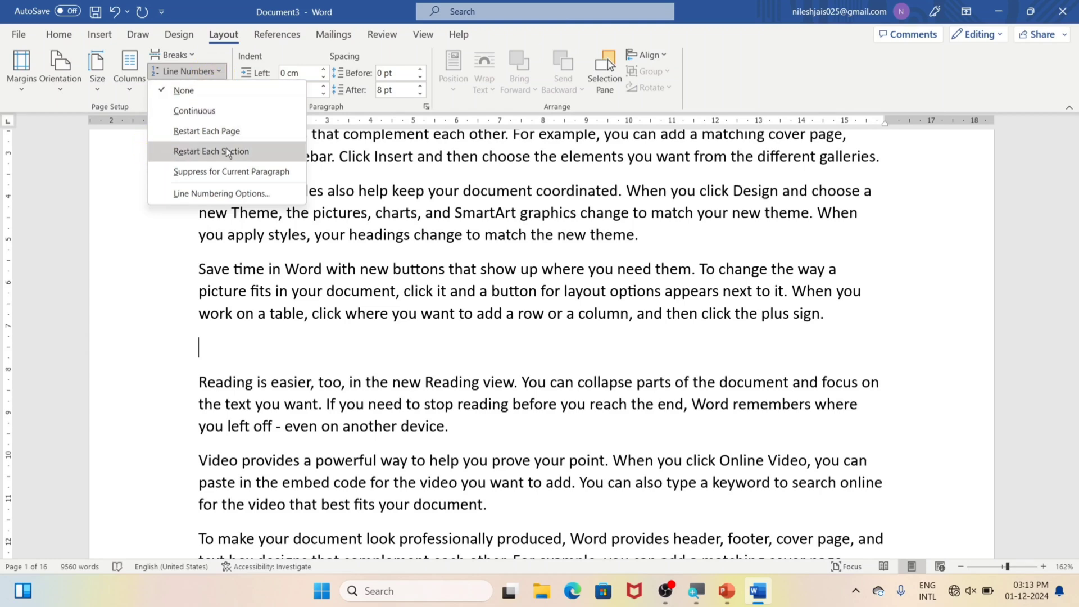
pyautogui.click(477, 346)
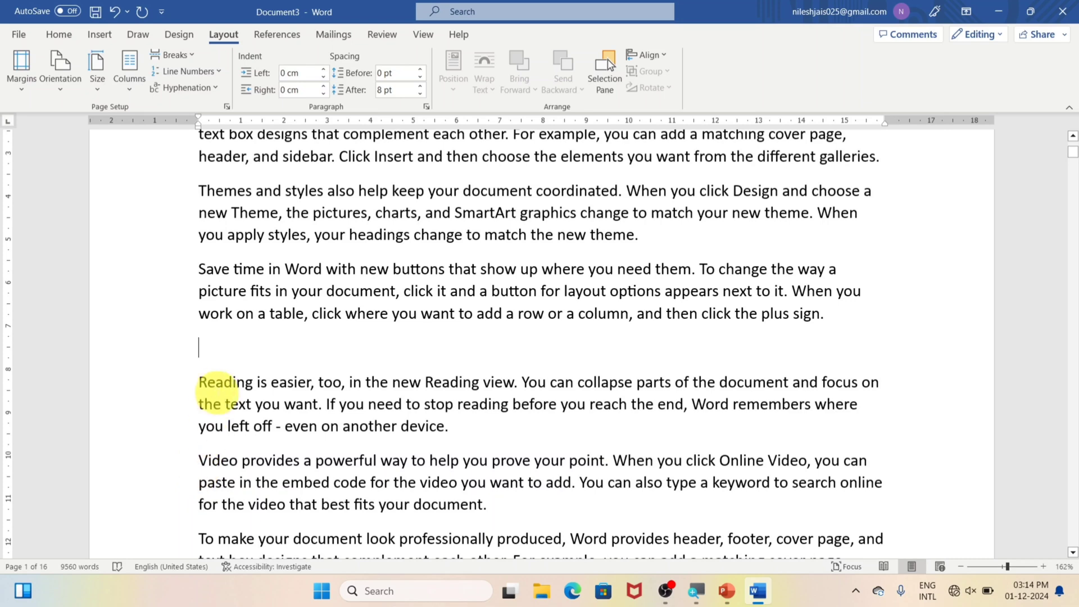
pyautogui.hotkey('ctrl', 'a')
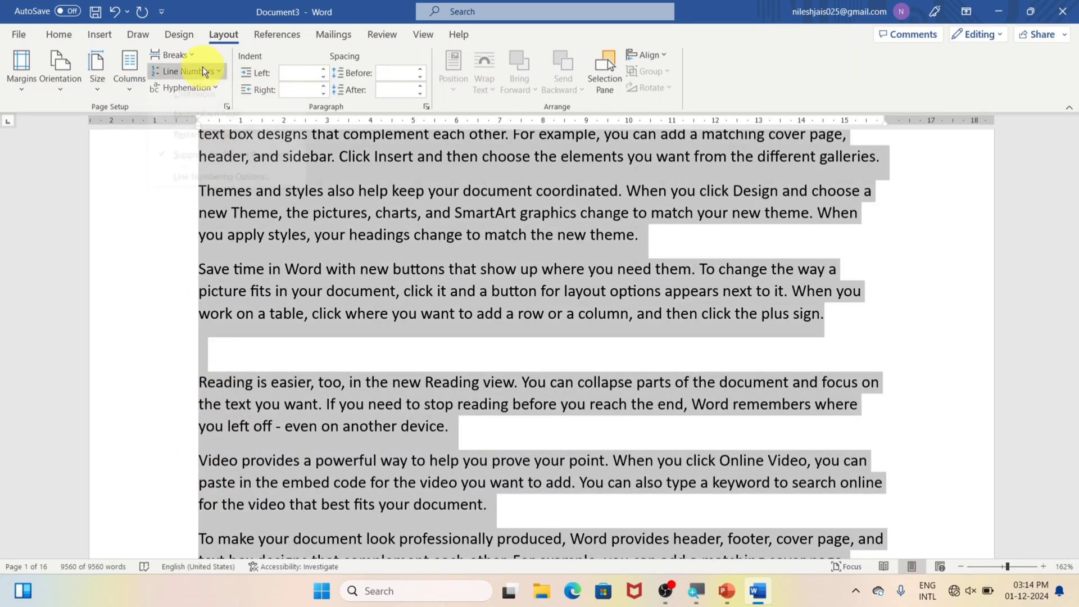
pyautogui.click(202, 67)
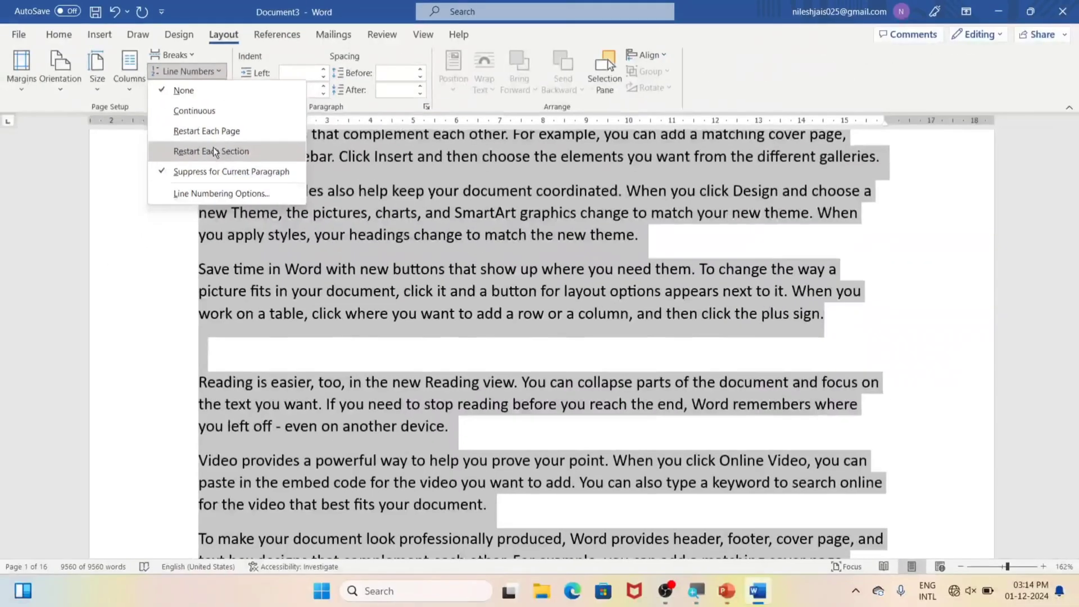
pyautogui.click(214, 152)
pyautogui.scroll(5, 238, 224)
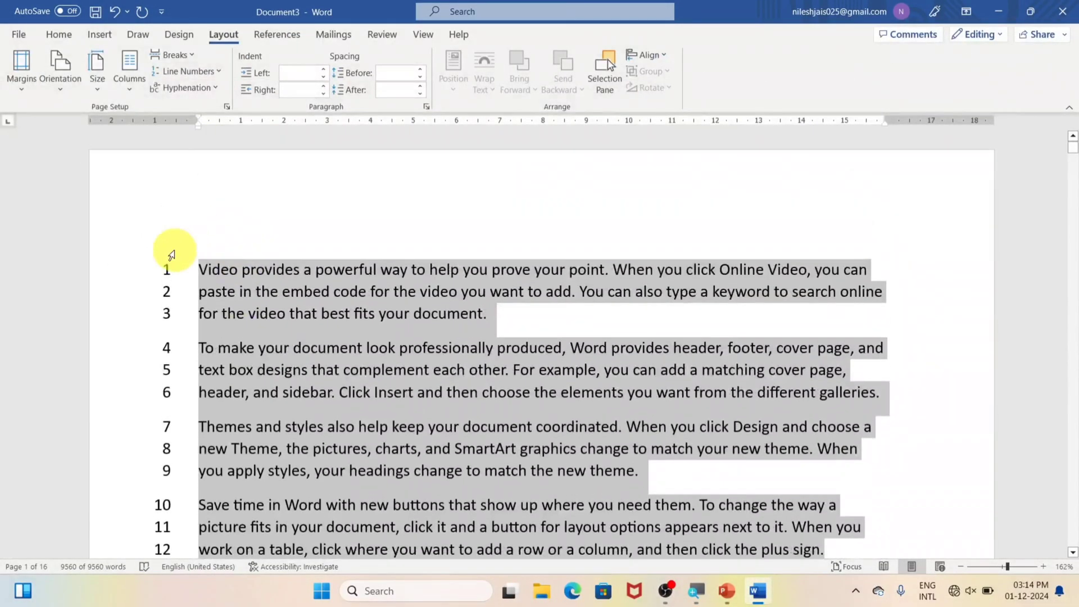
pyautogui.scroll(-5, 169, 349)
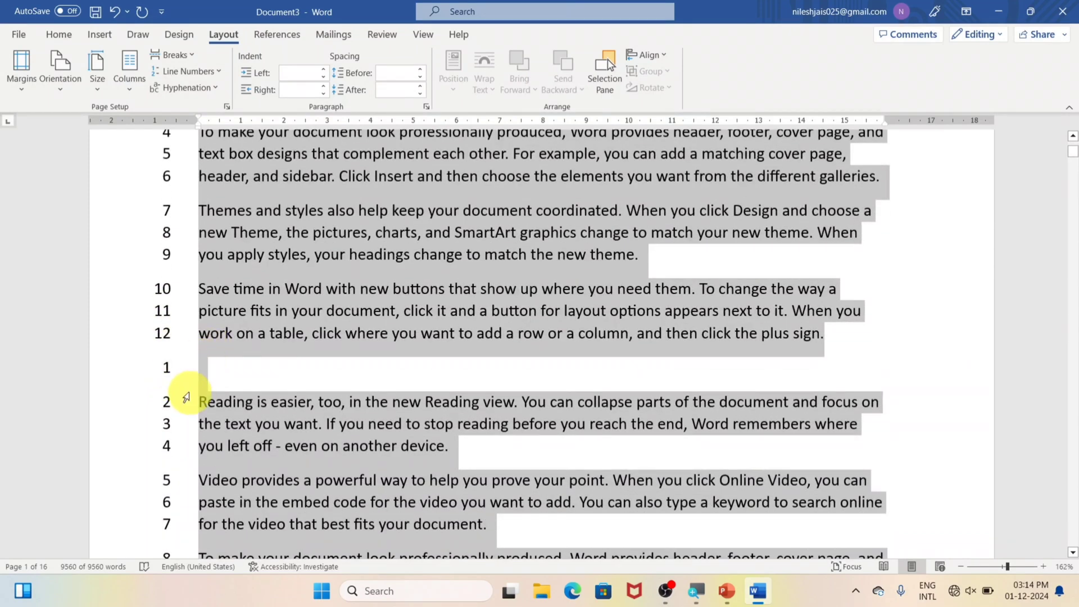
pyautogui.click(209, 367)
# - Add an empty paragraph after line 22 of the second section on the first page and insert a Continuous section break there
pyautogui.scroll(-9, 189, 445)
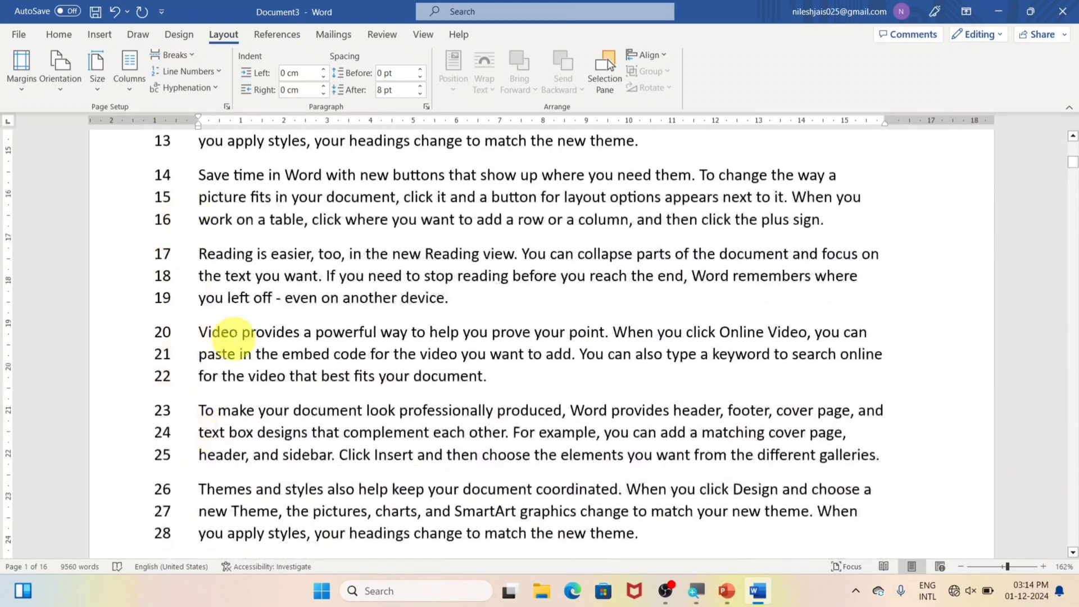
pyautogui.scroll(-2, 506, 258)
pyautogui.click(507, 271)
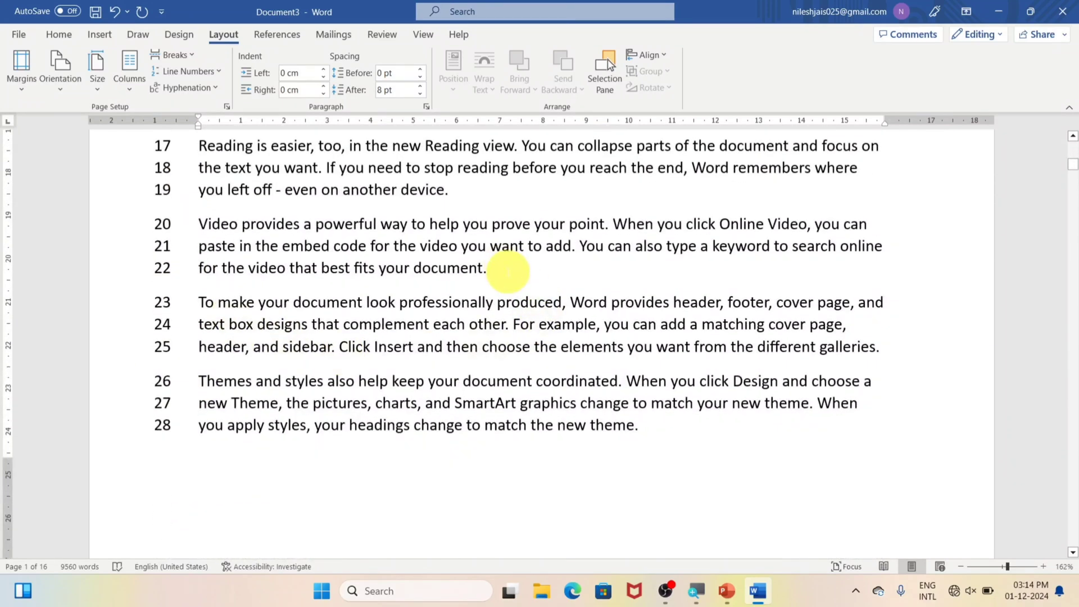
pyautogui.press('Return')
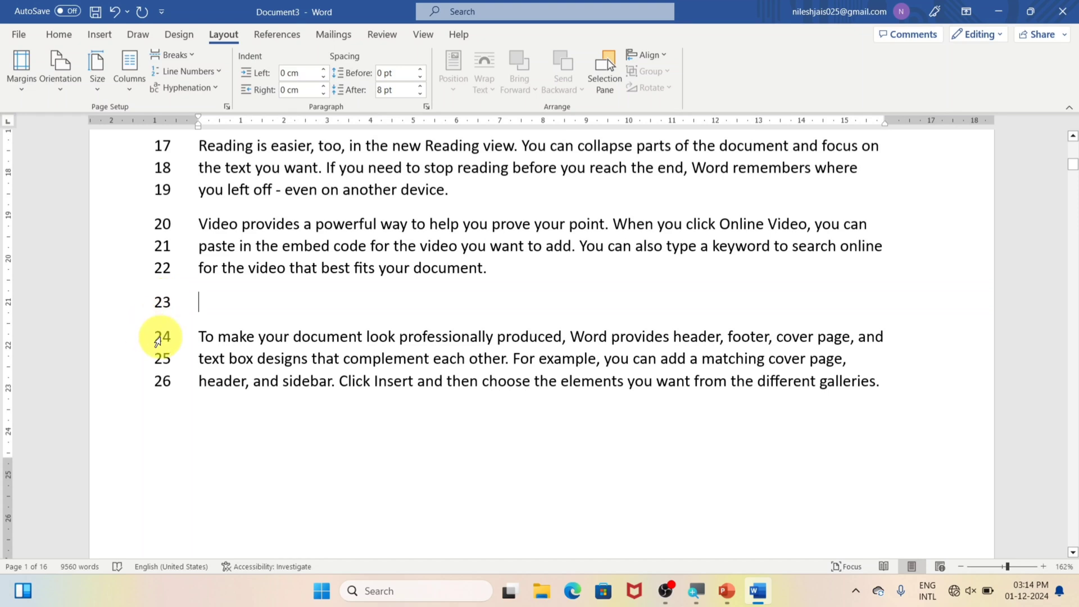
pyautogui.click(191, 58)
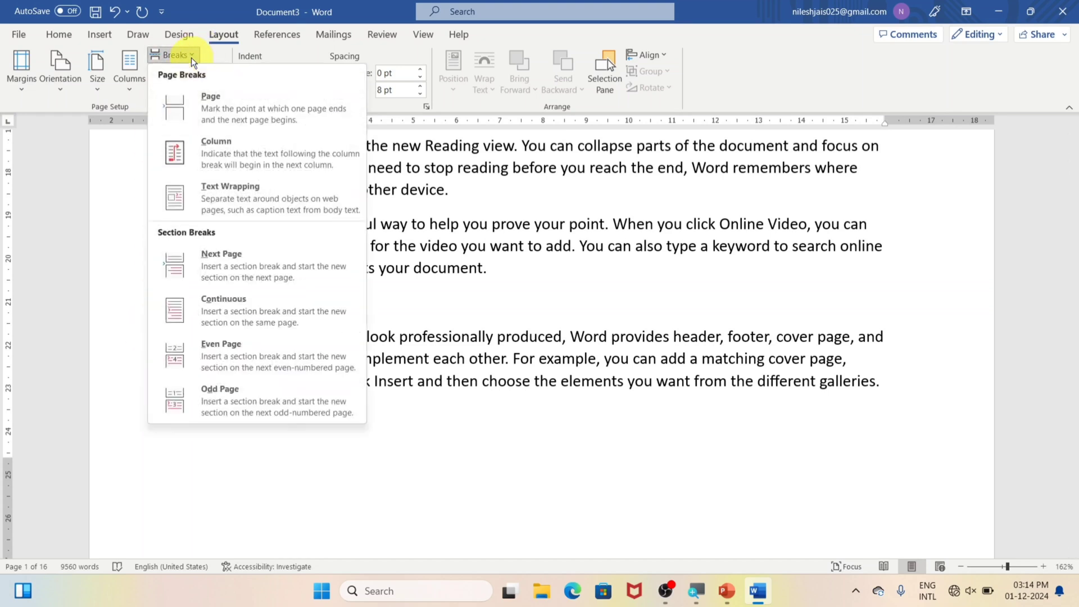
pyautogui.click(214, 309)
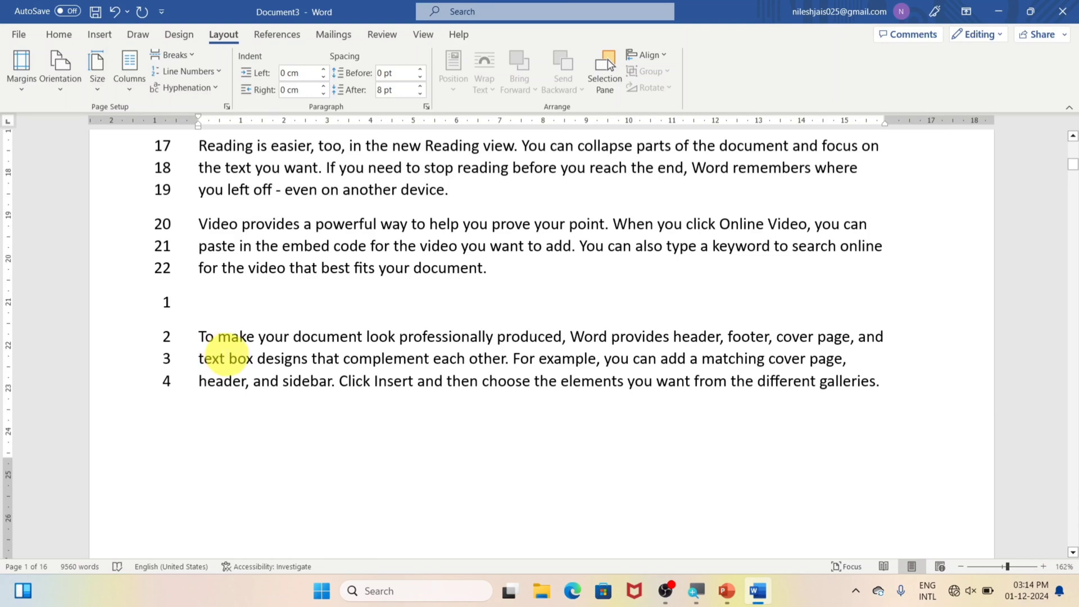
# - Delete the empty paragraphs at the start of the two sections that follow the Continuous breaks
pyautogui.press('Delete')
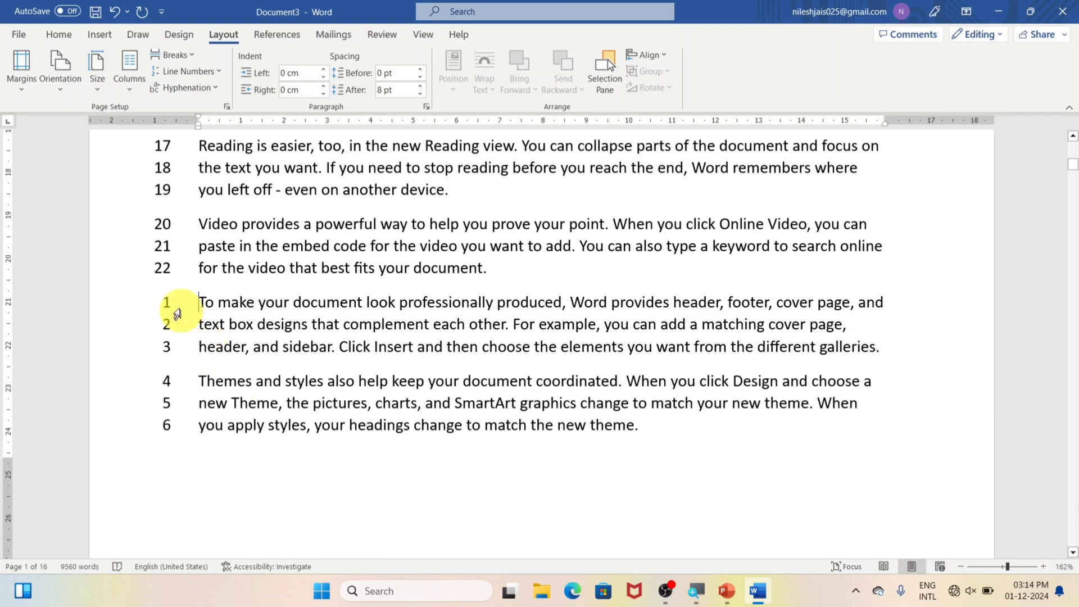
pyautogui.scroll(10, 238, 393)
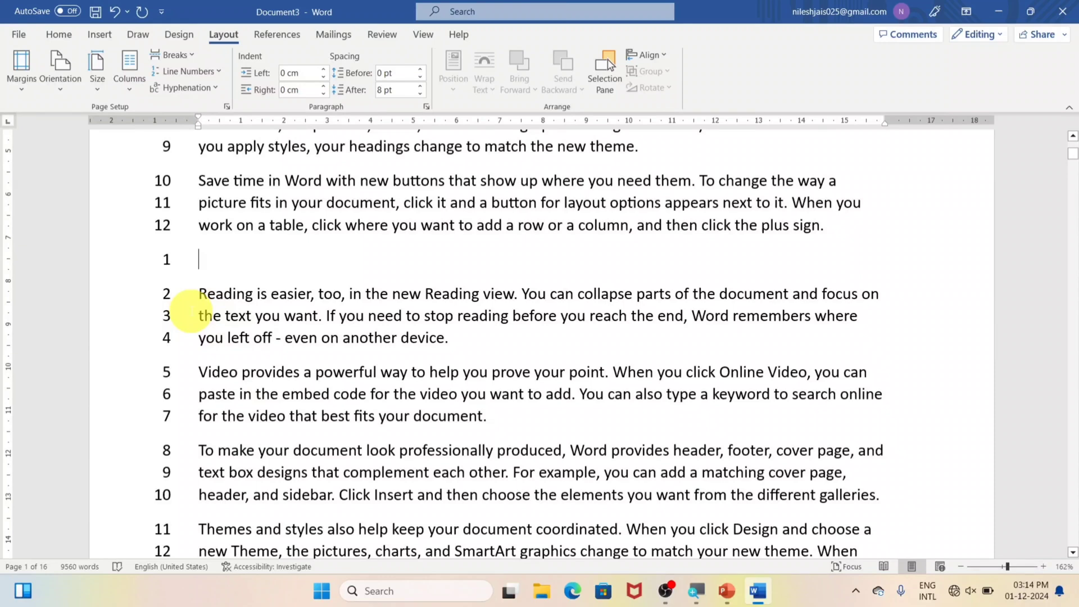
pyautogui.press('Delete')
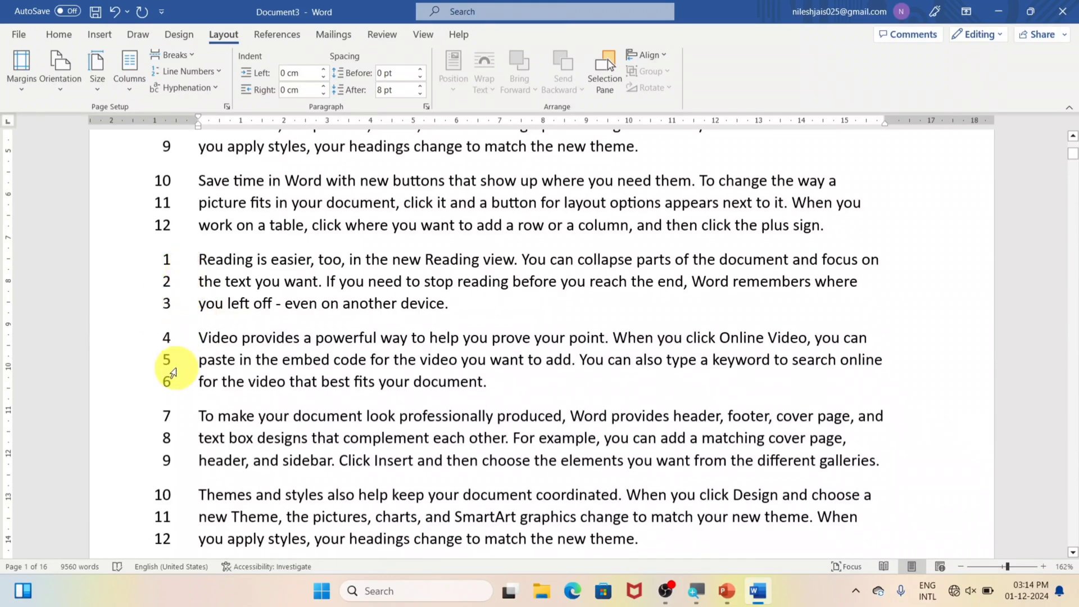
pyautogui.scroll(-1, 172, 365)
pyautogui.scroll(3, 176, 355)
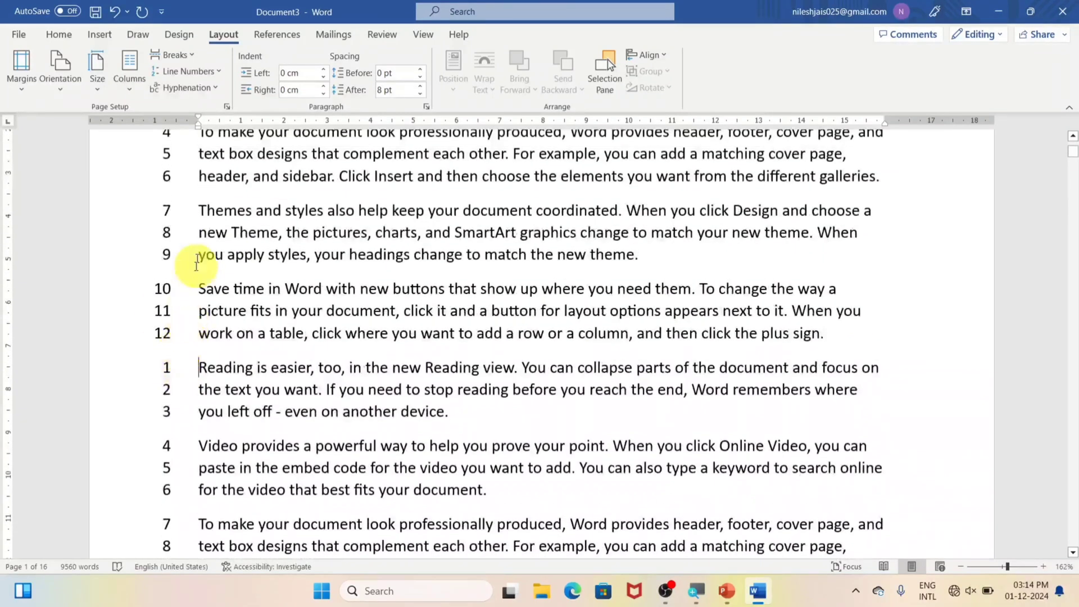
# - Review the available section break types and examine how the line numbers restart at each section of the first page
pyautogui.click(174, 54)
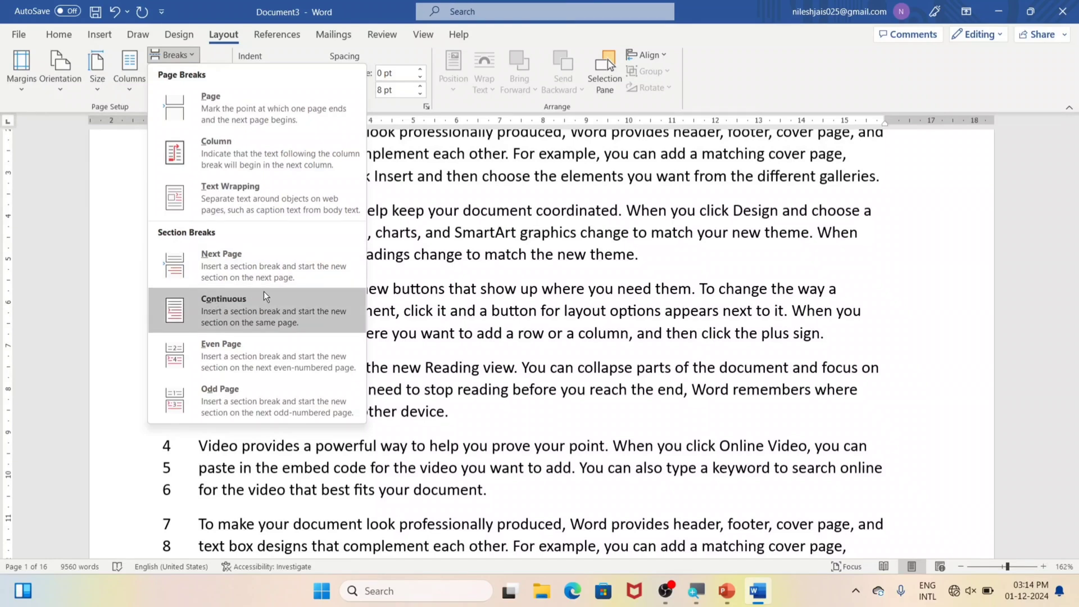
pyautogui.scroll(-2, 589, 277)
pyautogui.click(589, 276)
pyautogui.scroll(-2, 287, 239)
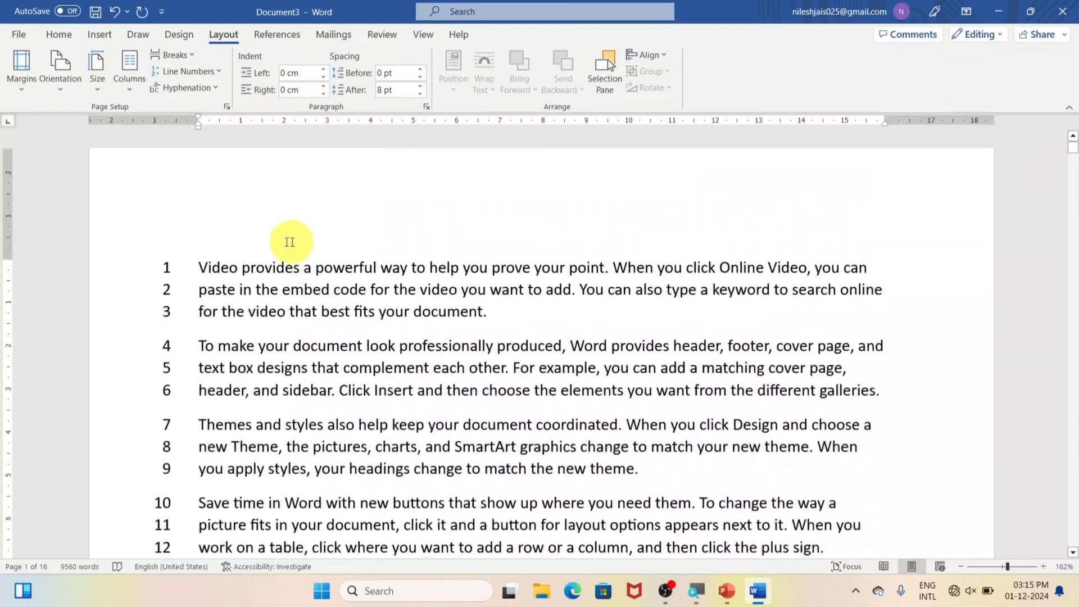
pyautogui.scroll(3, 164, 262)
pyautogui.scroll(-1, 179, 344)
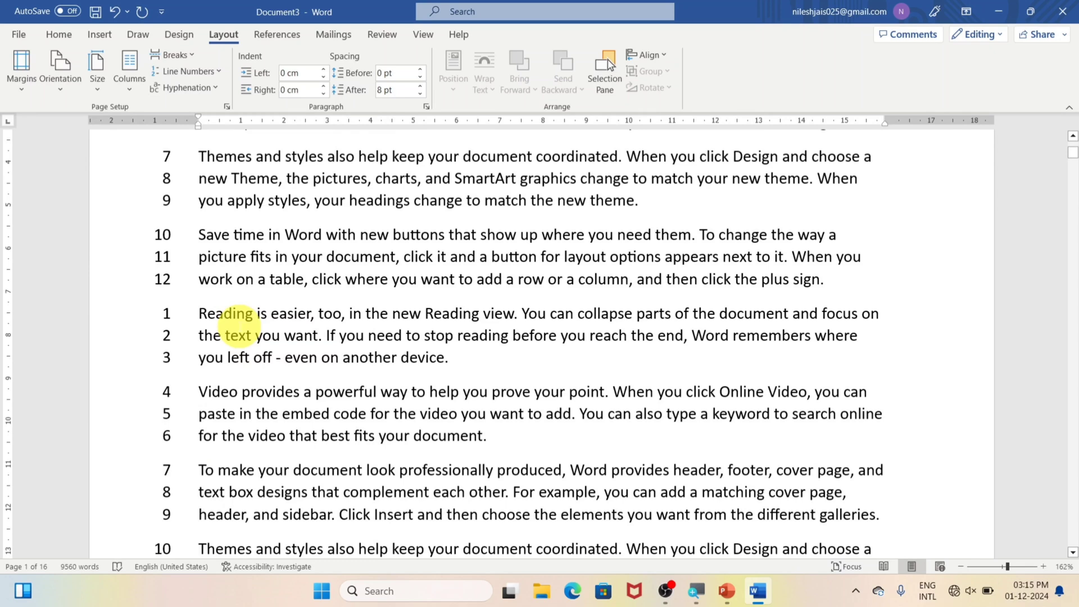
pyautogui.scroll(-2, 239, 326)
pyautogui.scroll(6, 242, 287)
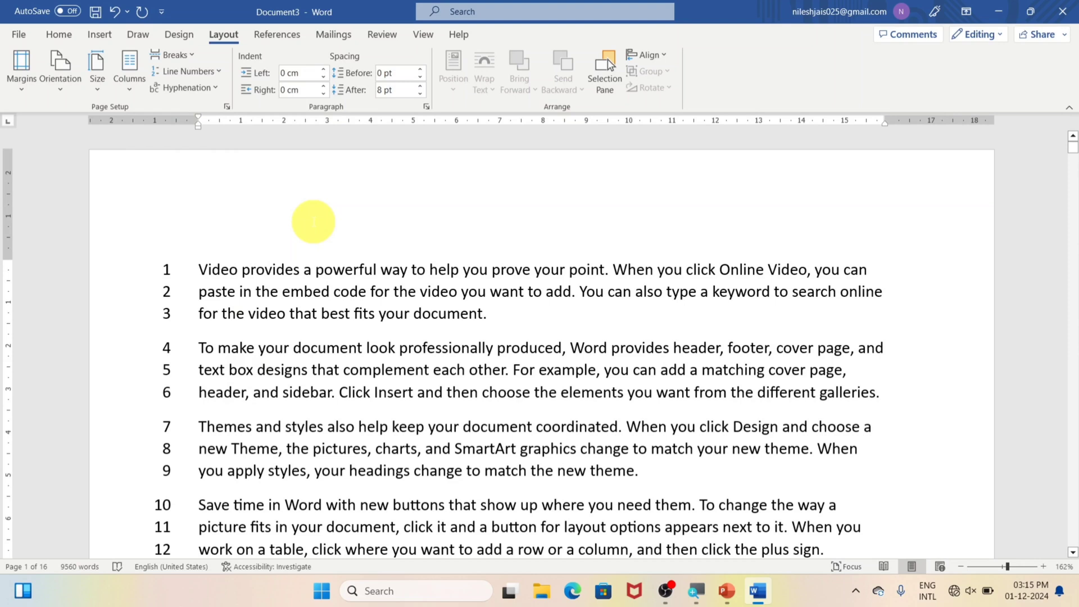
# - Close the document without saving it and create a new blank document
pyautogui.hotkey('alt', 'F4')
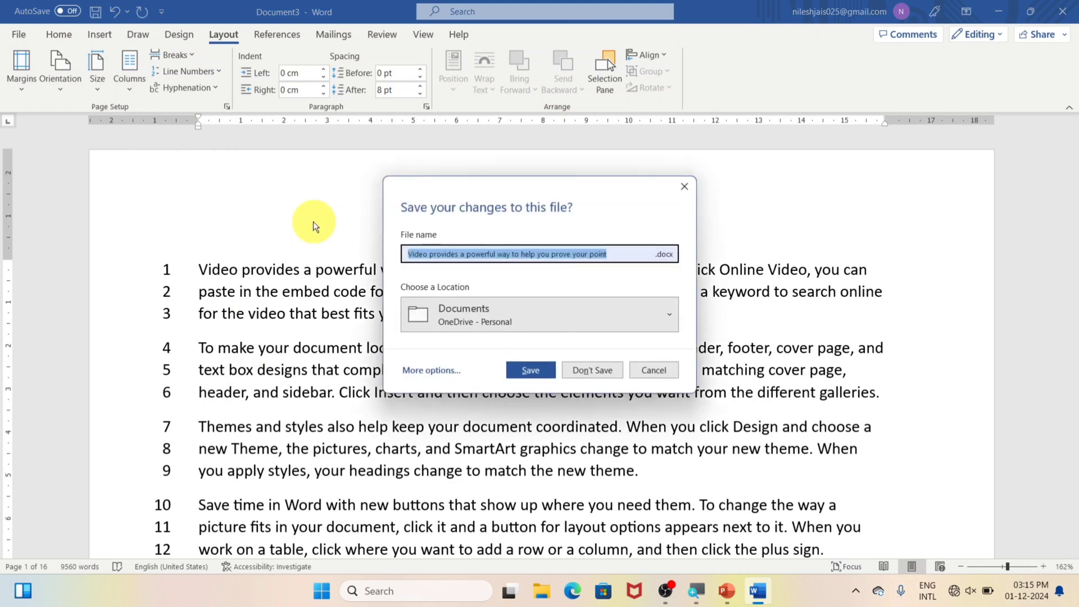
pyautogui.click(596, 370)
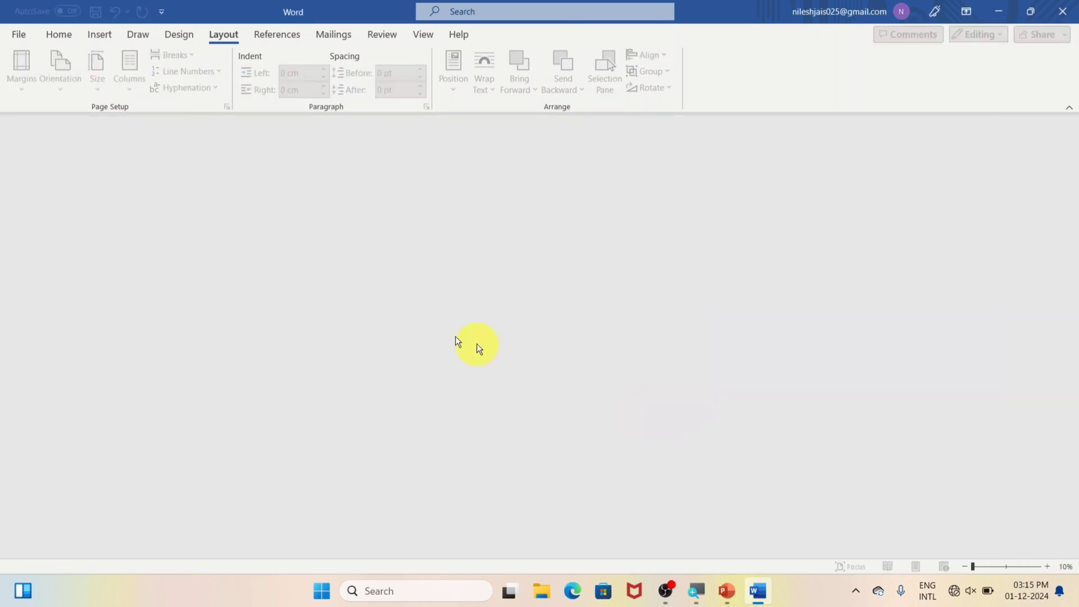
pyautogui.hotkey('ctrl', 'n')
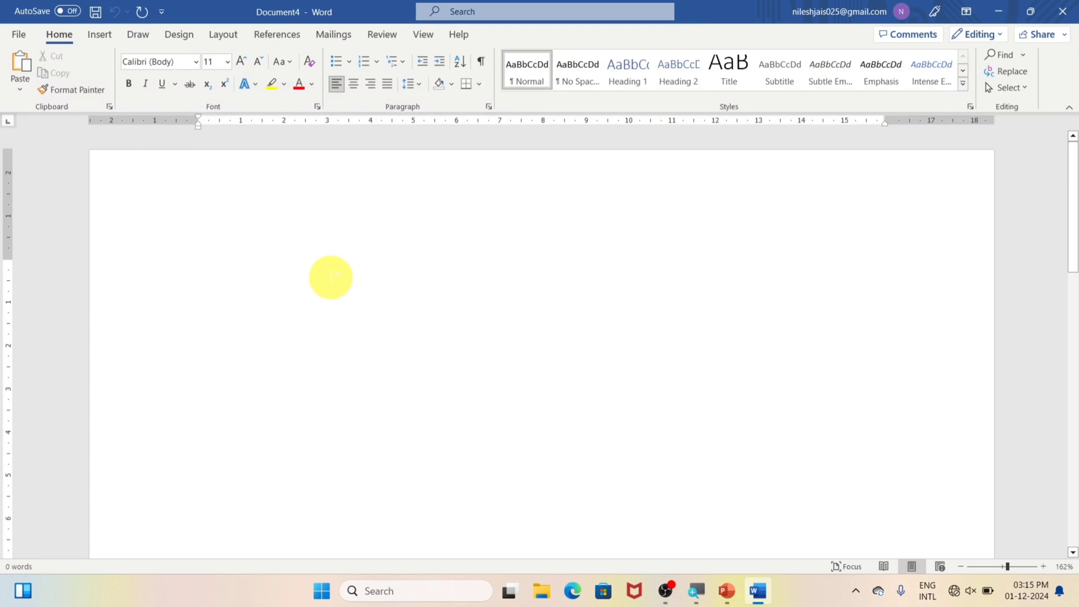
# - Fill the blank document with sample paragraphs generated by =rand(200) and return to its beginning
pyautogui.write('=rand(')
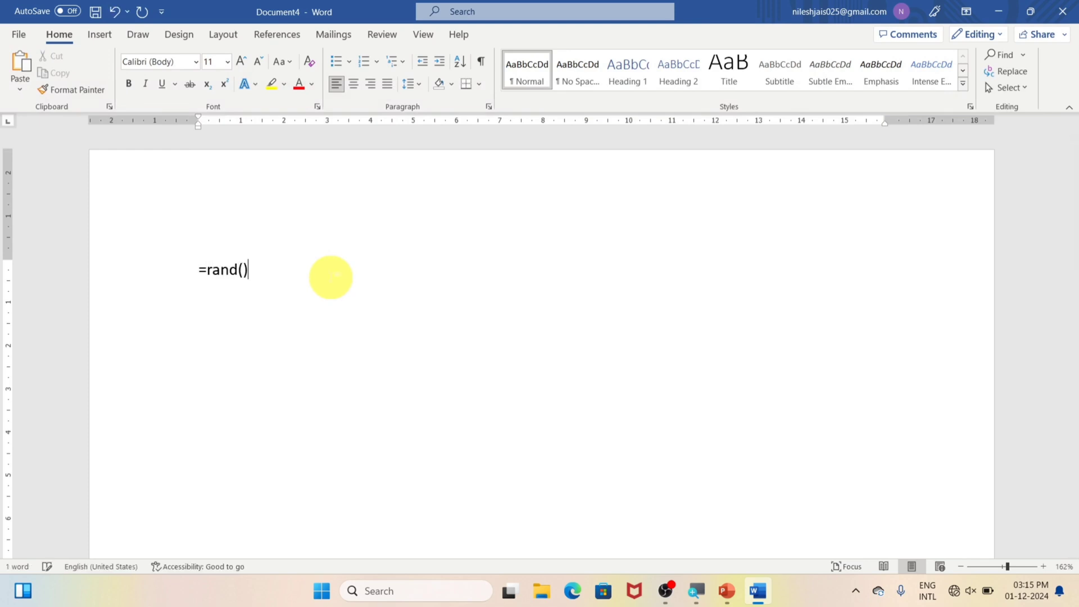
pyautogui.press('Left')
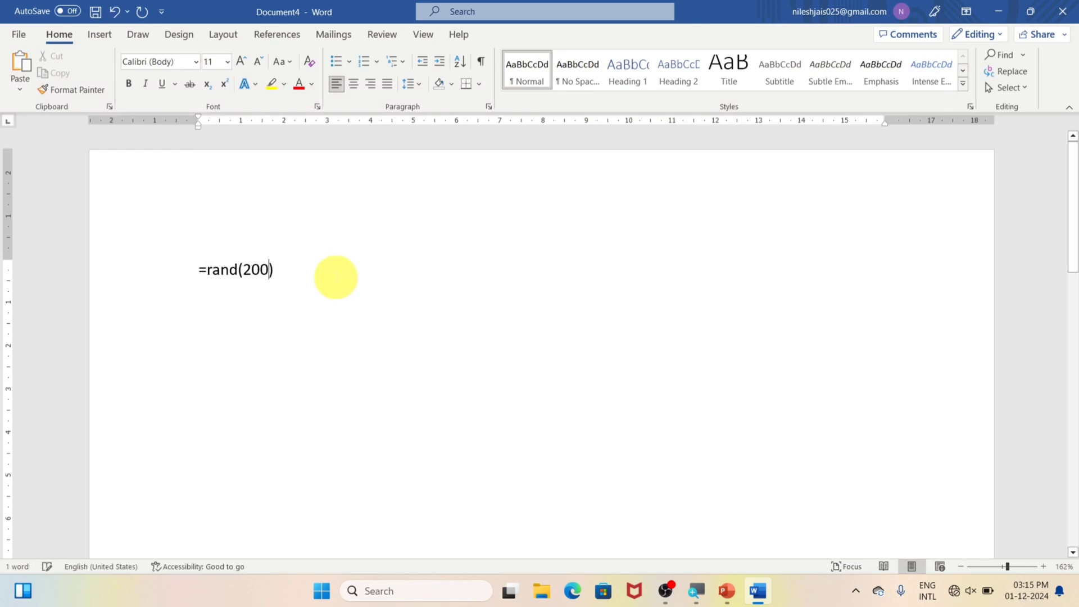
pyautogui.write('200')
pyautogui.press('Return')
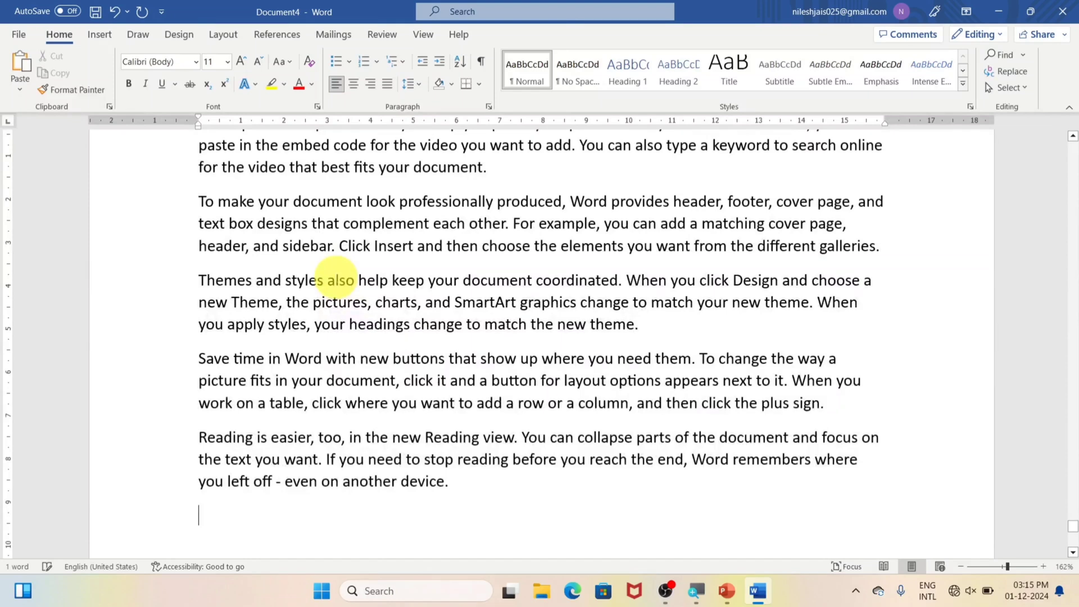
pyautogui.hotkey('ctrl', 'Home')
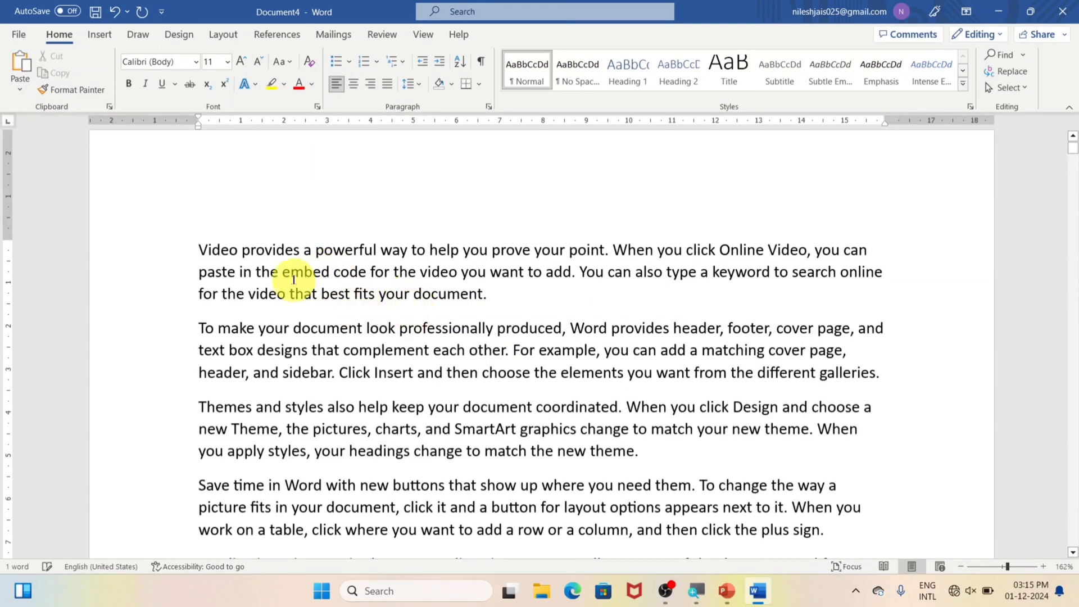
# - Apply a page border with the red apple art to the whole document
pyautogui.click(179, 36)
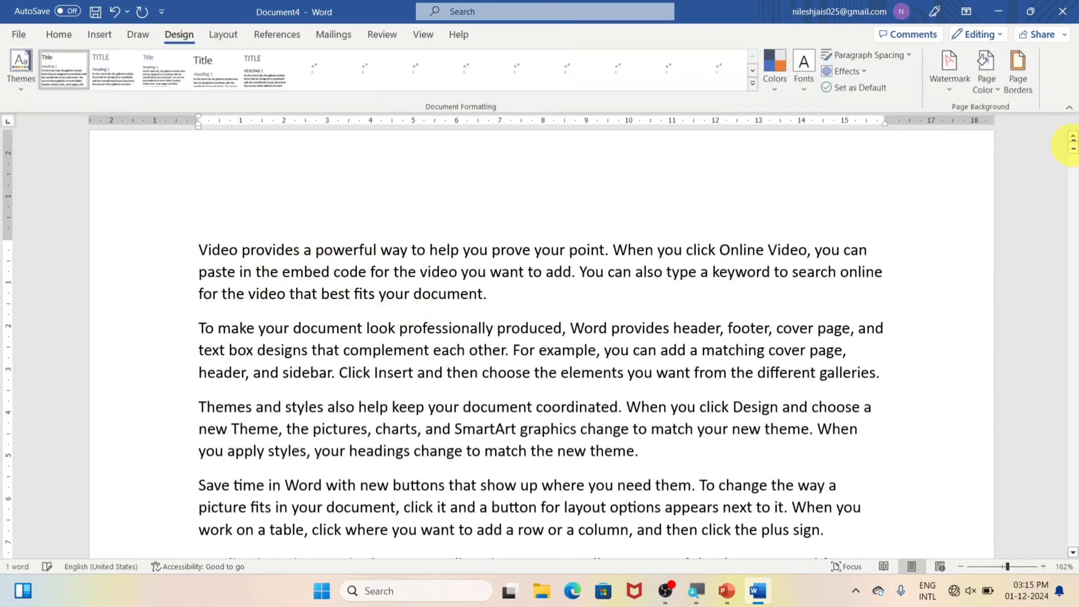
pyautogui.click(1018, 69)
pyautogui.click(764, 328)
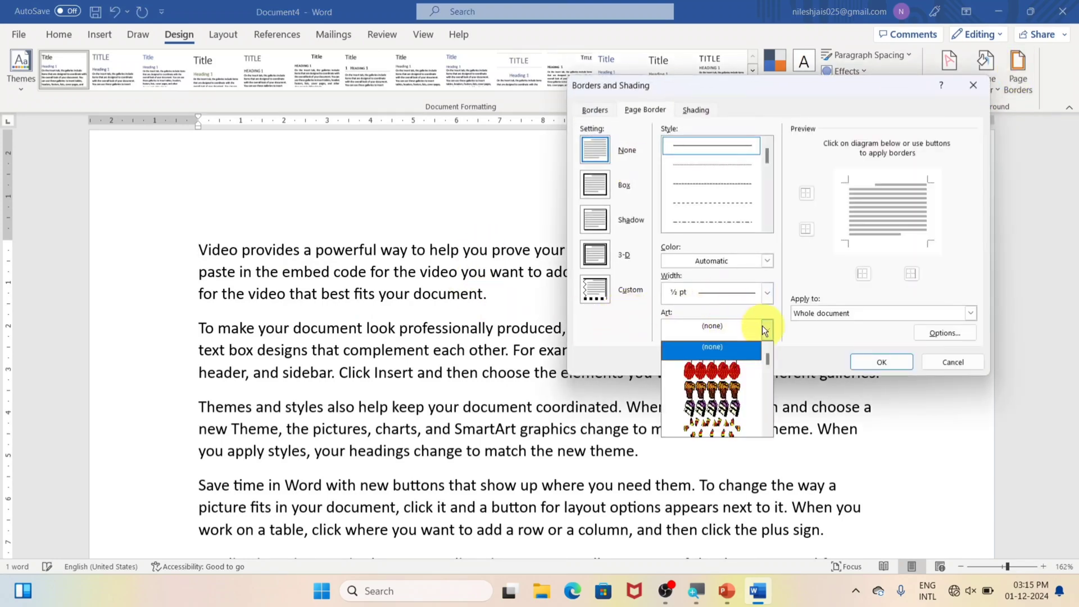
pyautogui.click(771, 359)
pyautogui.click(863, 362)
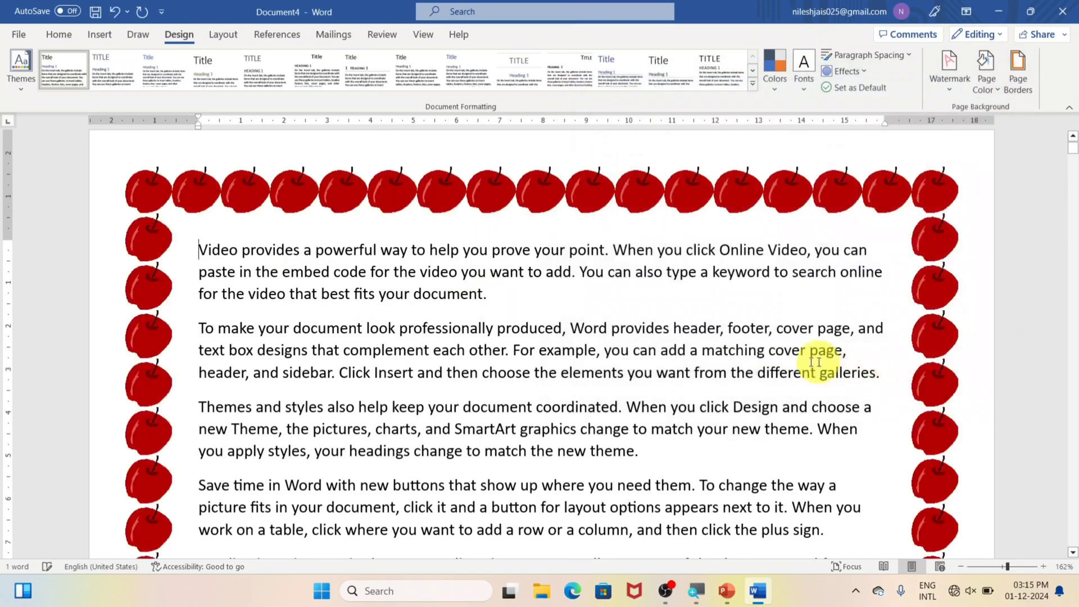
# - Add an empty paragraph after the last text paragraph on the first page
pyautogui.scroll(-10, 934, 389)
pyautogui.scroll(-5, 935, 389)
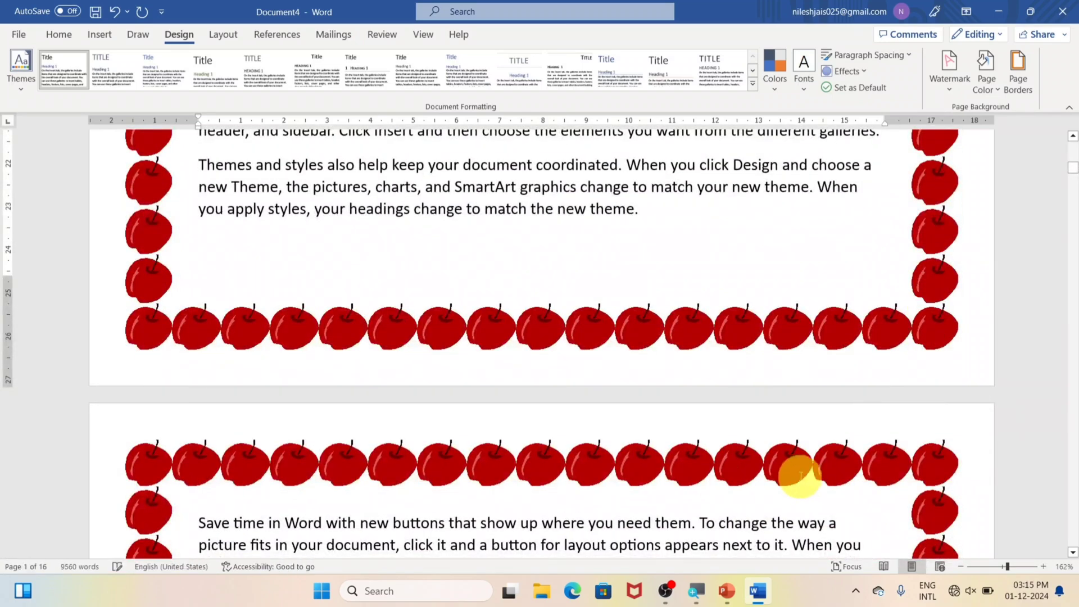
pyautogui.scroll(-4, 797, 467)
pyautogui.scroll(5, 793, 454)
pyautogui.scroll(2, 793, 454)
pyautogui.scroll(-3, 651, 410)
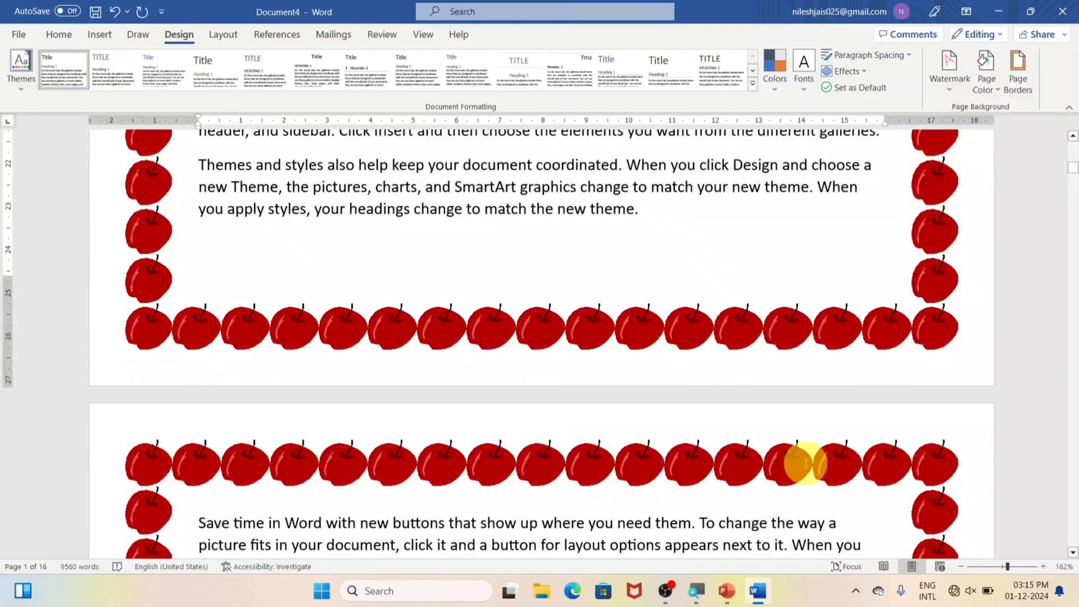
pyautogui.click(638, 225)
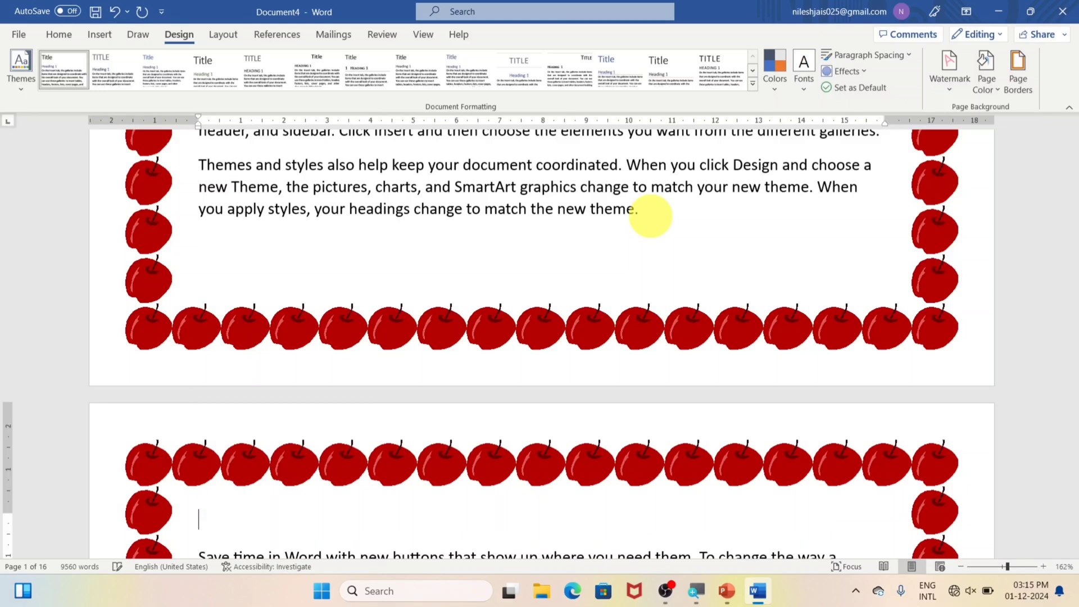
pyautogui.press('Return')
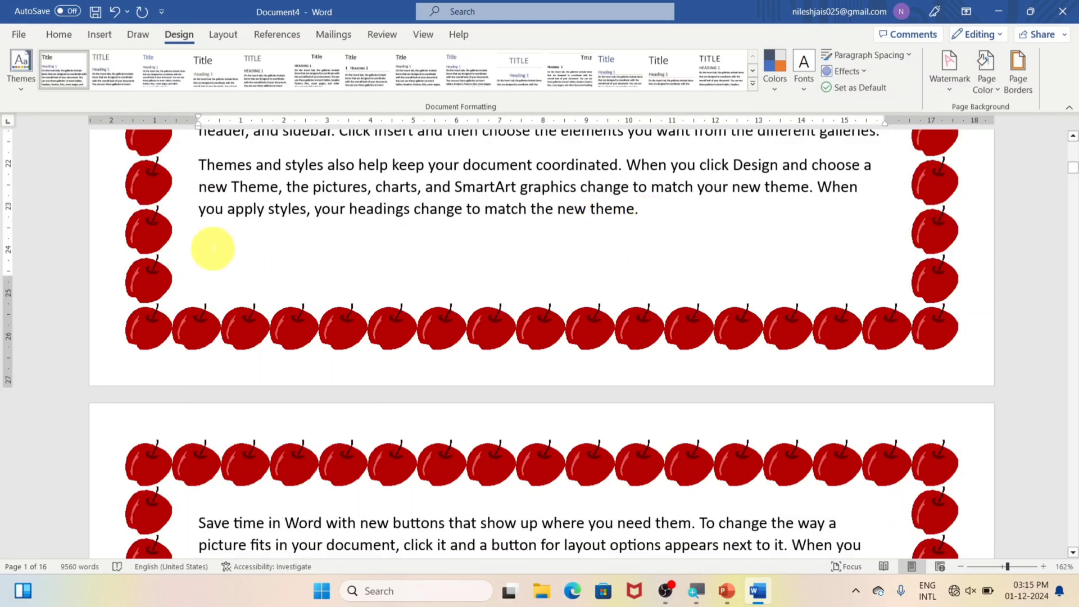
# - Insert a continuous section break at the end of the first page and check the section labels in the header and footer areas
pyautogui.click(216, 36)
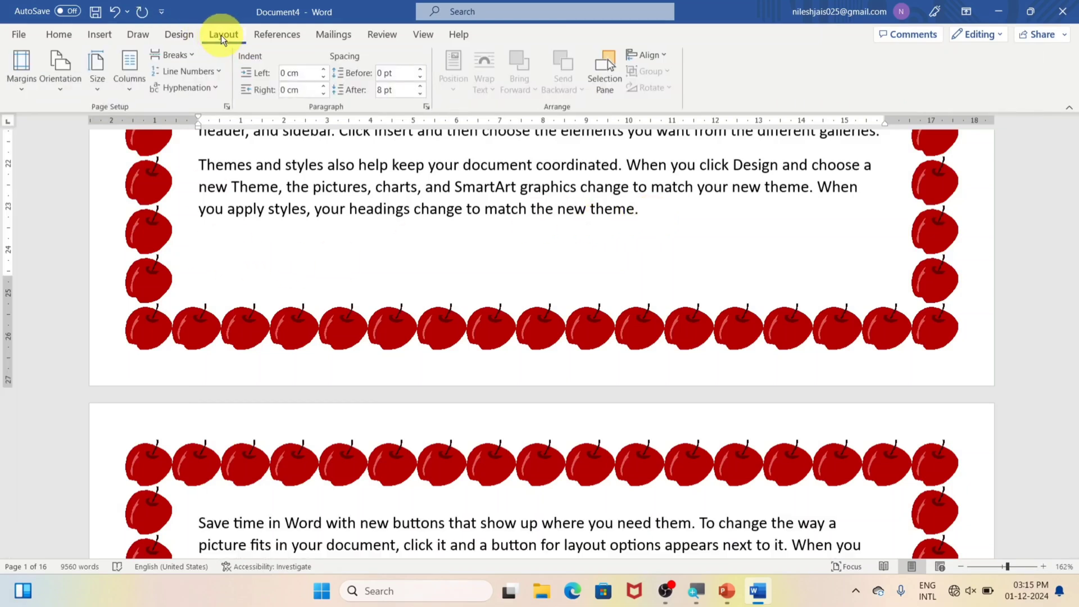
pyautogui.click(191, 56)
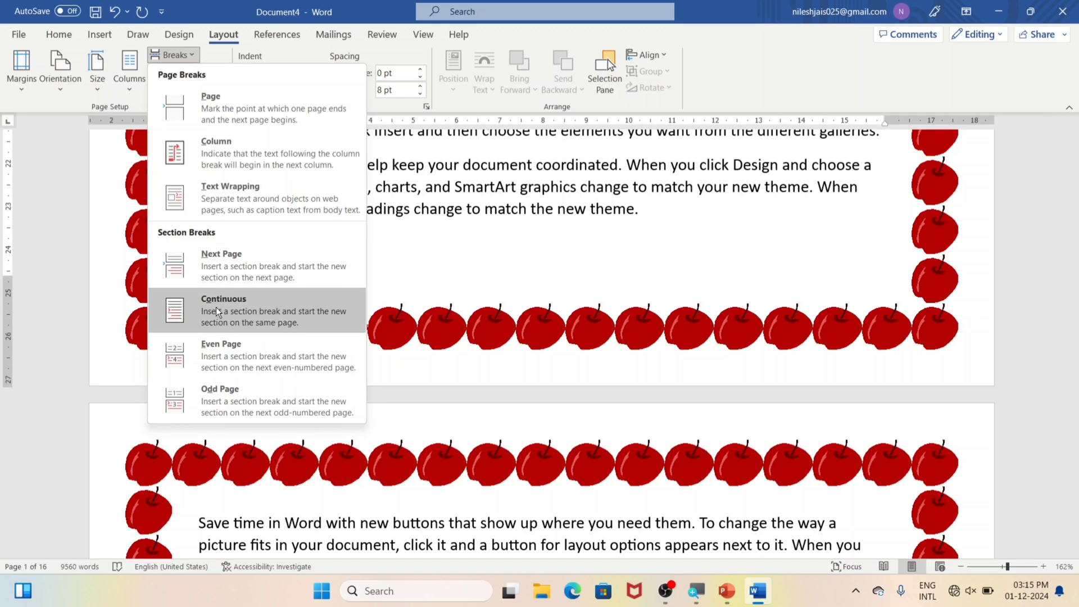
pyautogui.click(386, 262)
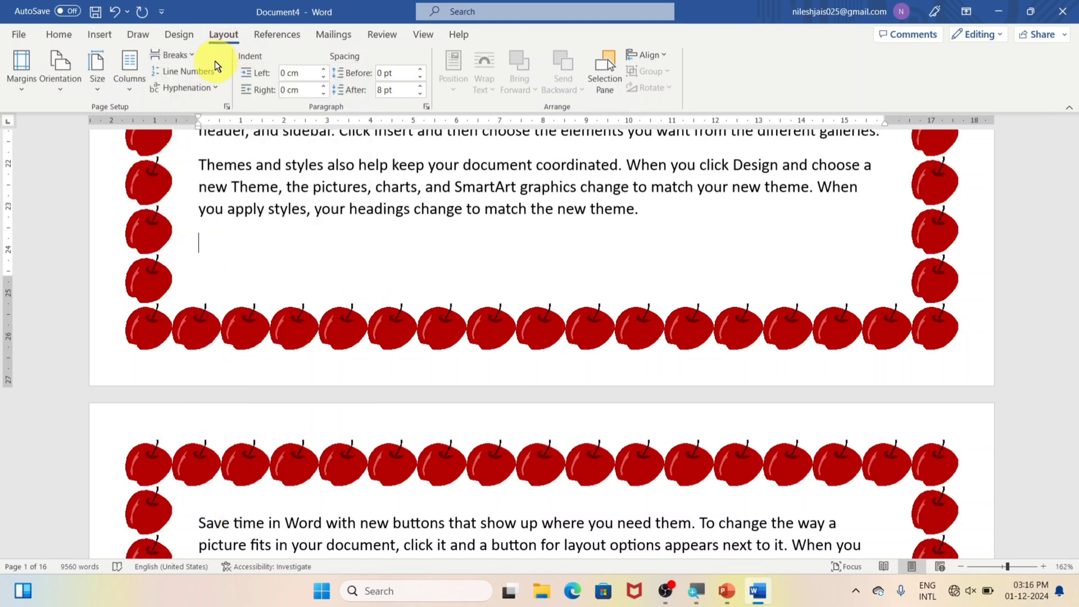
pyautogui.click(191, 55)
pyautogui.click(215, 325)
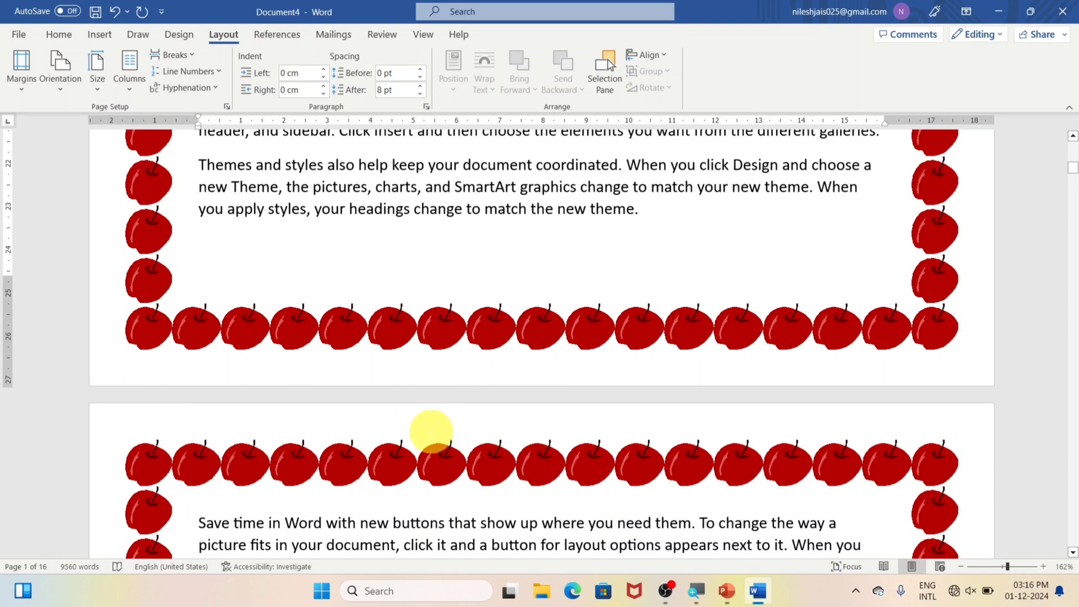
pyautogui.doubleClick(409, 429)
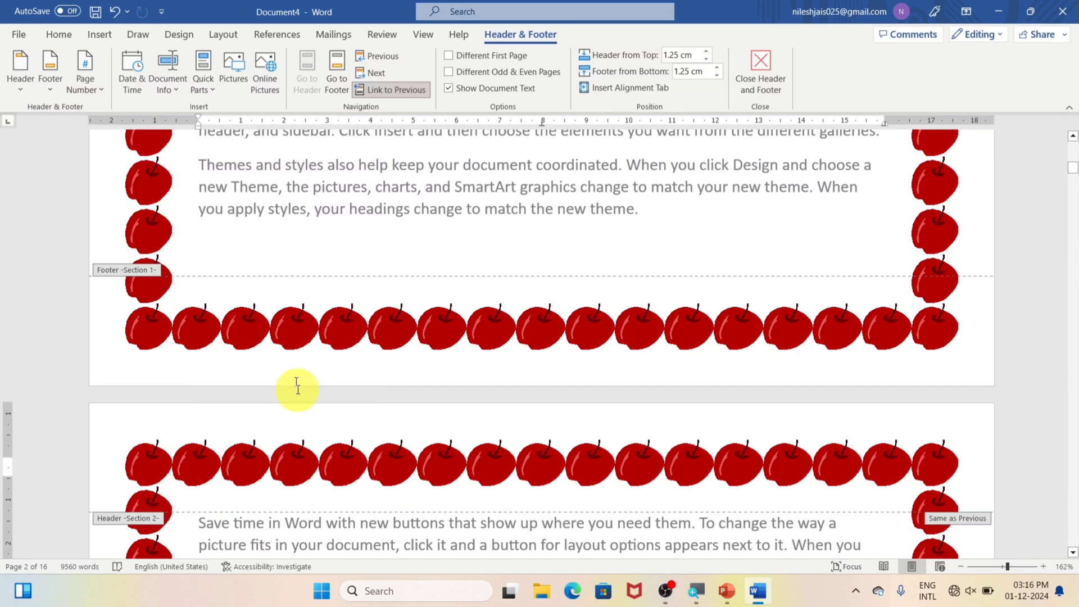
pyautogui.click(763, 71)
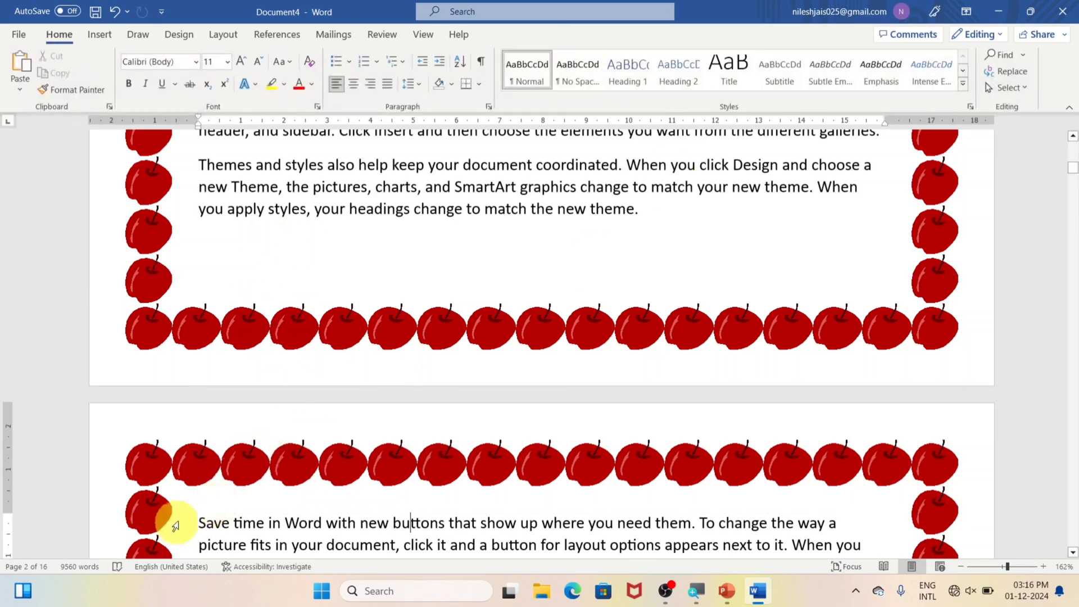
# - Apply a page border with the dark green fir tree art to only the section starting on the second page
pyautogui.click(233, 523)
pyautogui.click(185, 38)
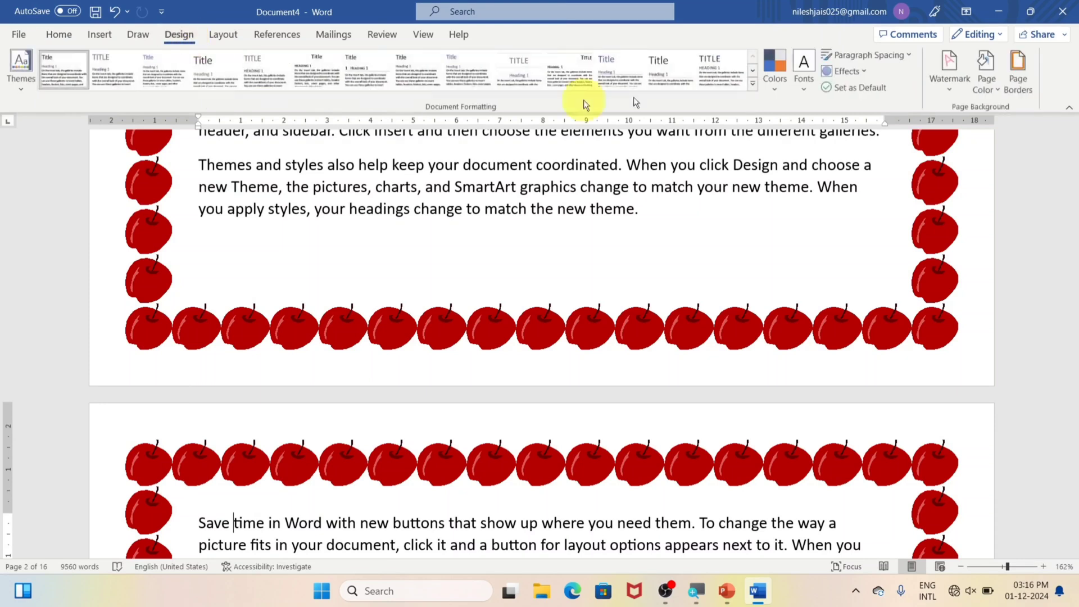
pyautogui.click(1007, 75)
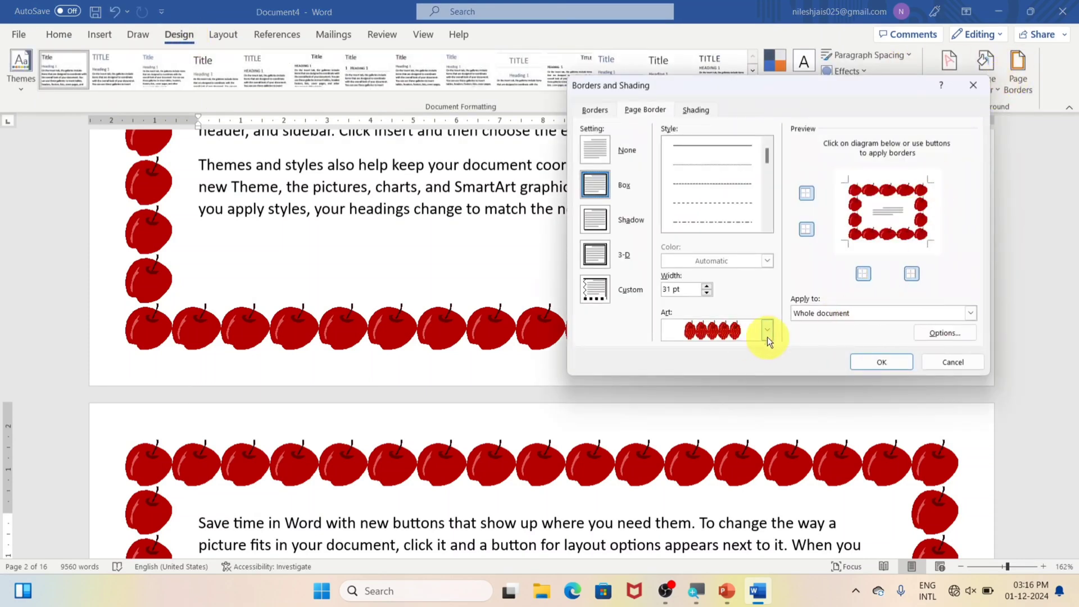
pyautogui.click(768, 332)
pyautogui.scroll(-3, 717, 404)
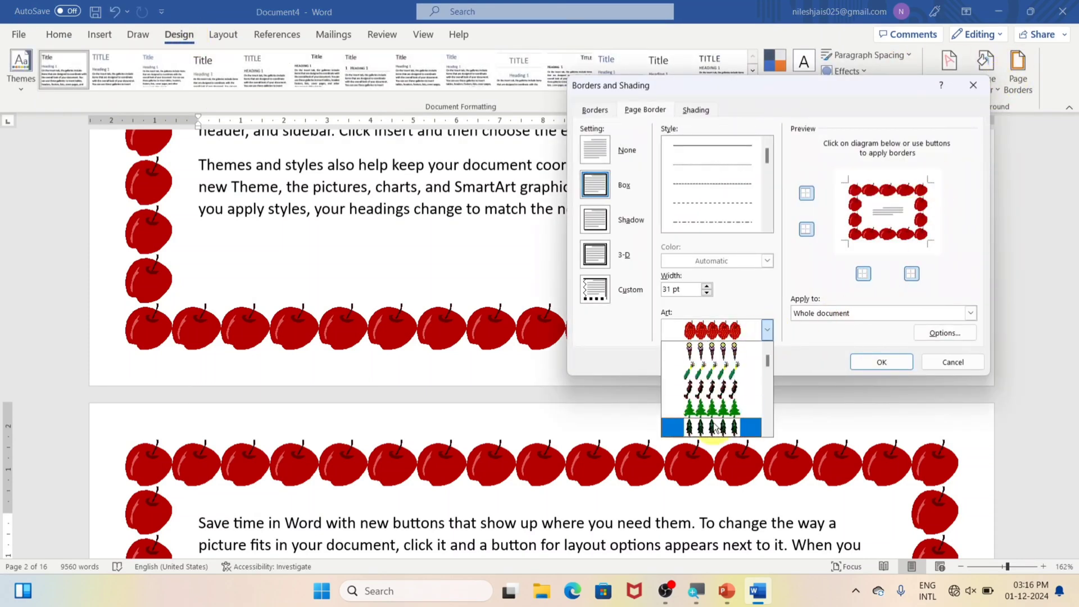
pyautogui.click(713, 428)
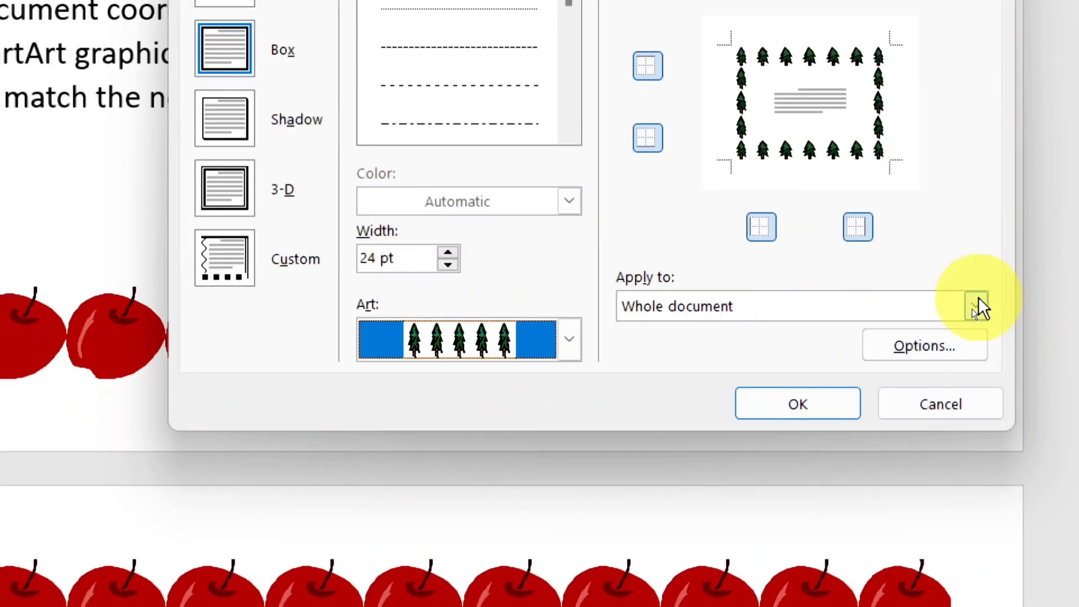
pyautogui.click(978, 307)
pyautogui.click(652, 350)
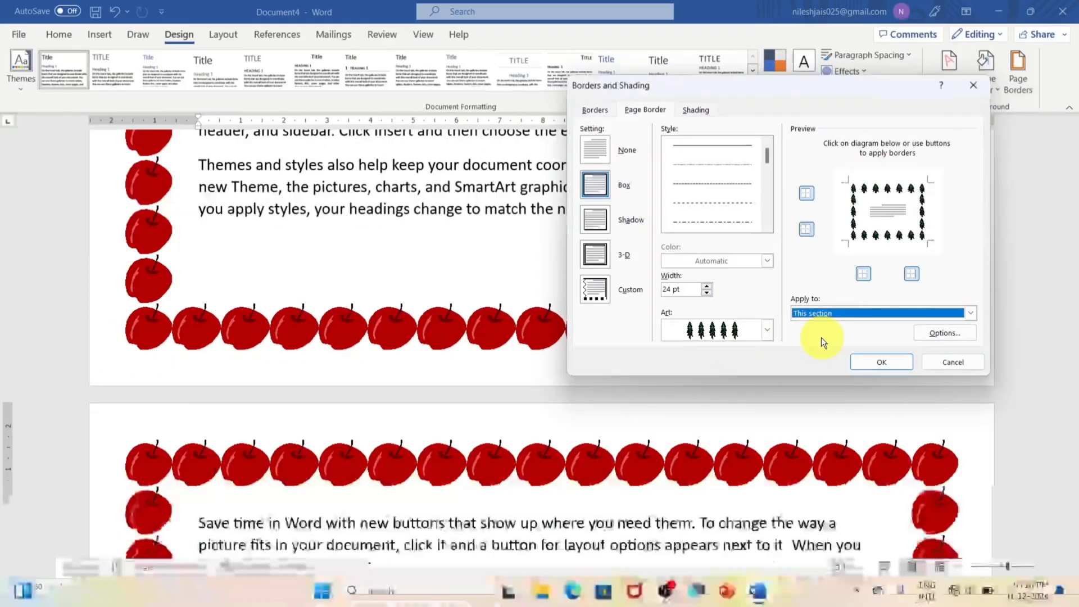
pyautogui.click(879, 361)
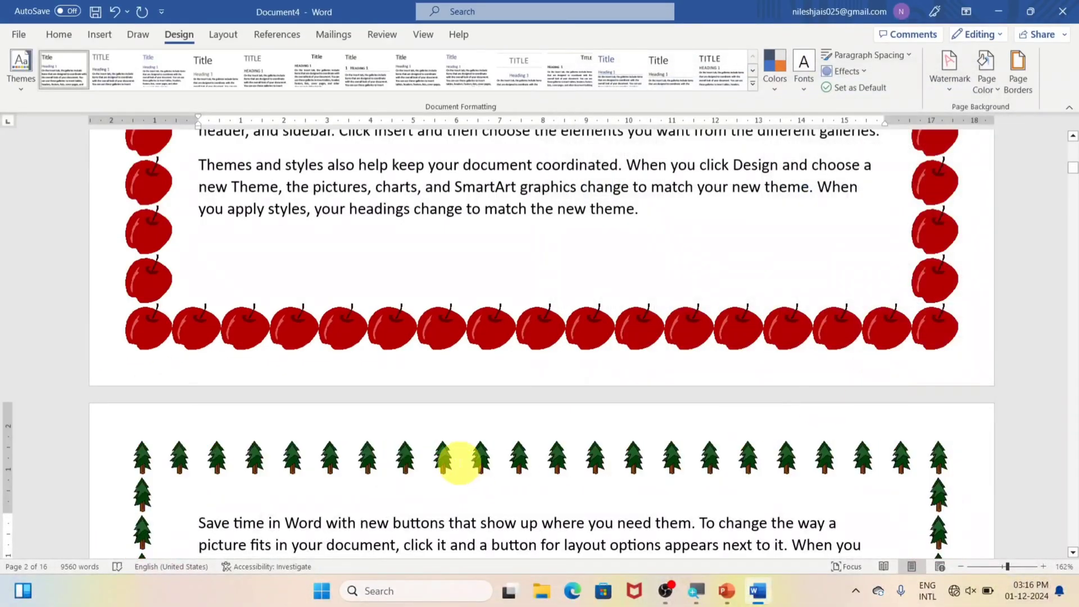
# - Examine the page borders on the first page and on the pages of the following section
pyautogui.scroll(-3, 783, 451)
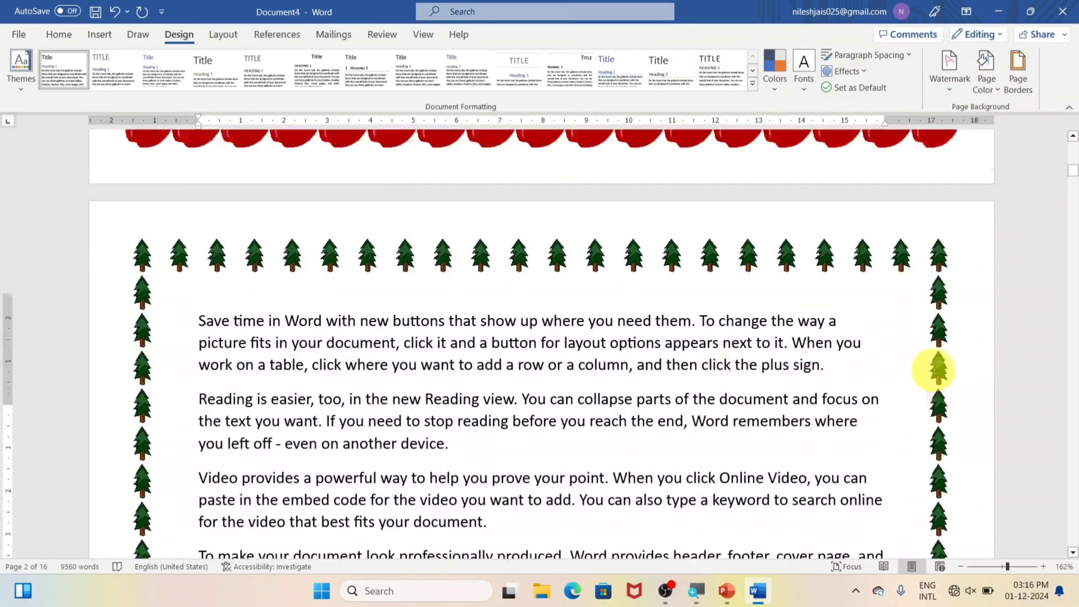
pyautogui.scroll(4, 693, 362)
pyautogui.scroll(-4, 618, 416)
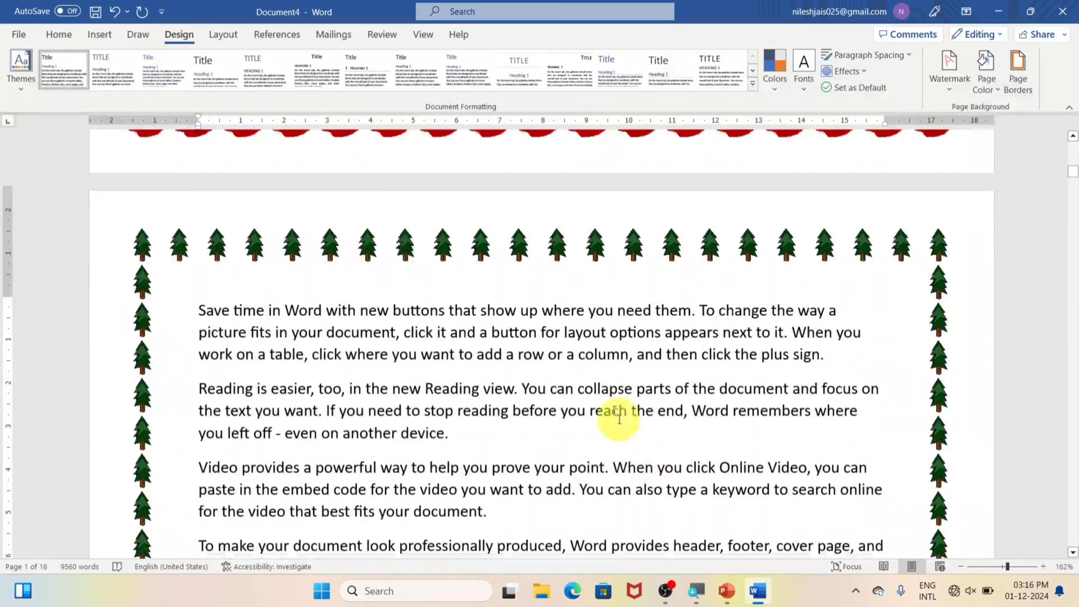
pyautogui.scroll(-10, 596, 352)
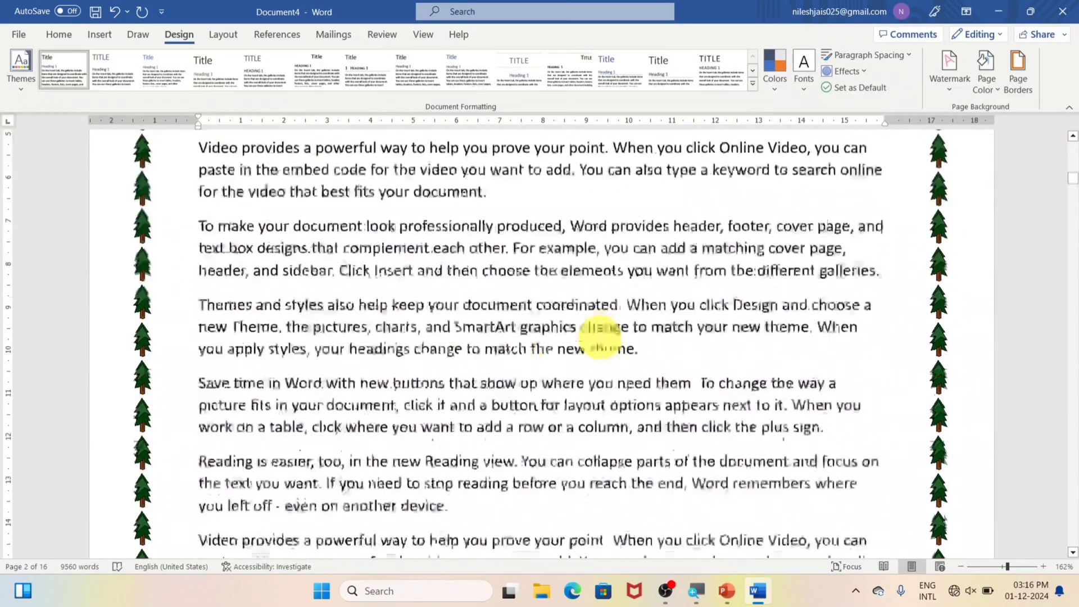
pyautogui.scroll(-5, 599, 335)
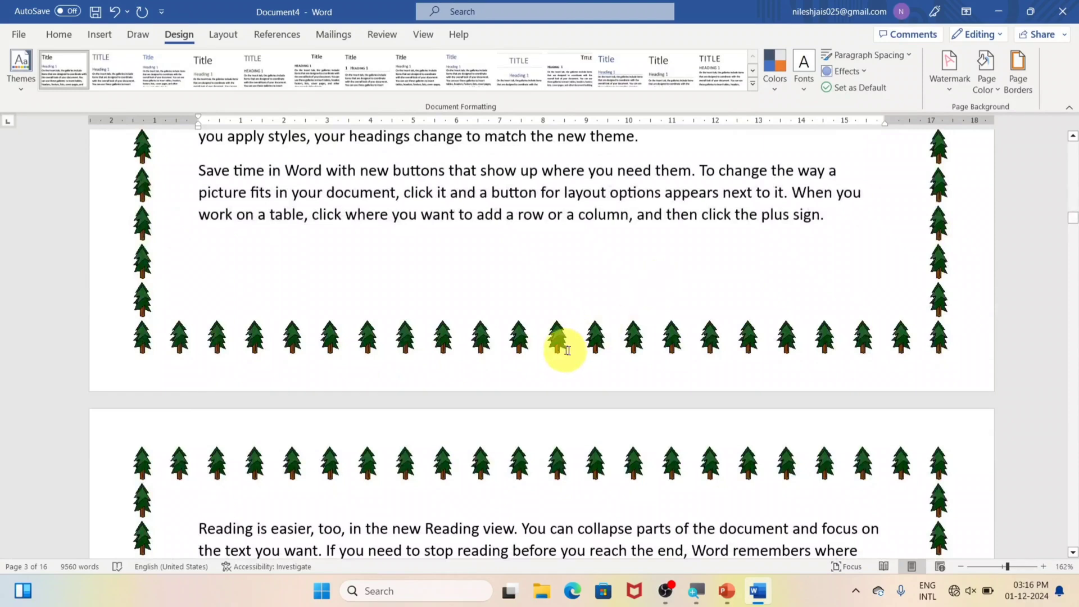
pyautogui.scroll(-2, 562, 349)
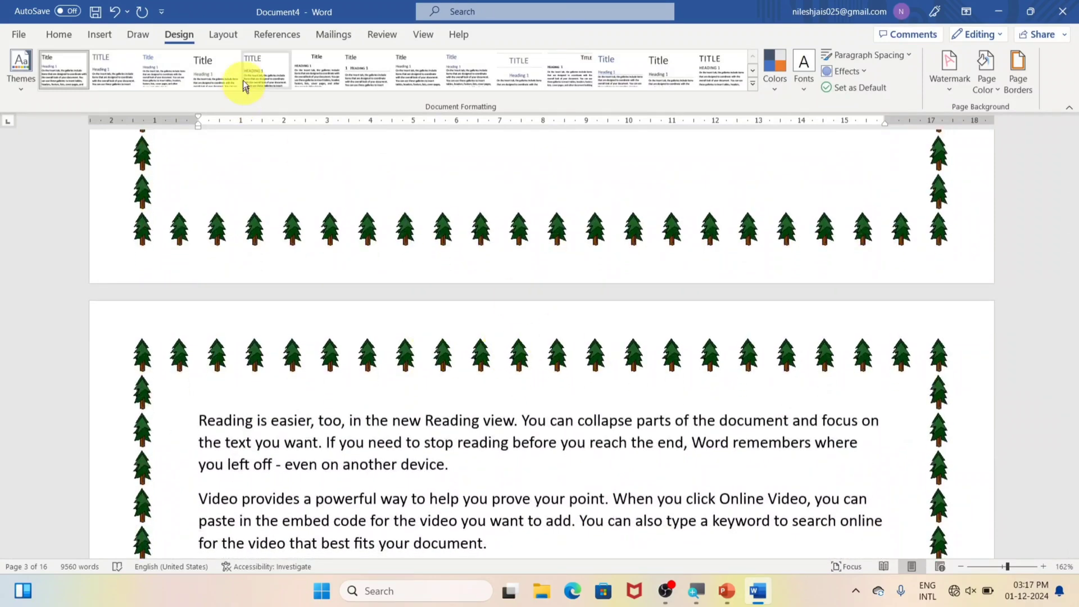
# - Review the available section break types and the line numbering options
pyautogui.click(224, 35)
pyautogui.click(173, 55)
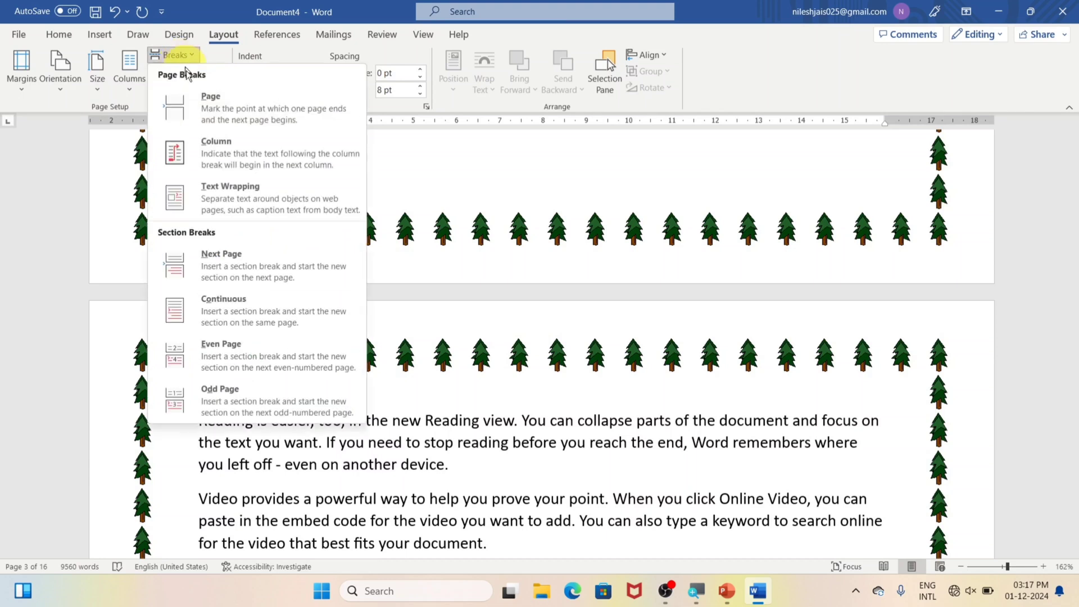
pyautogui.click(247, 312)
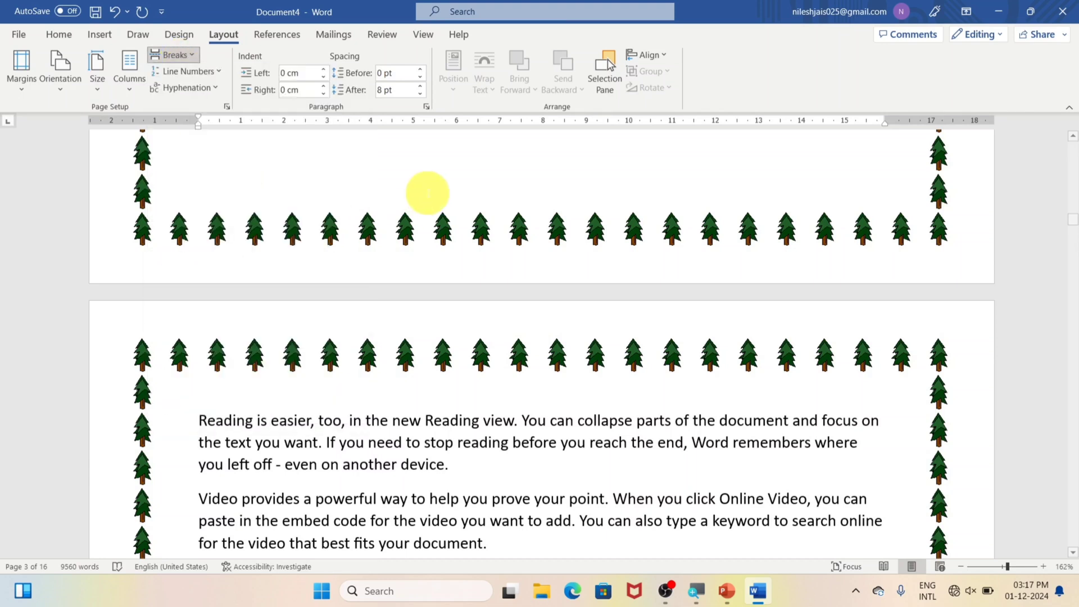
pyautogui.click(200, 71)
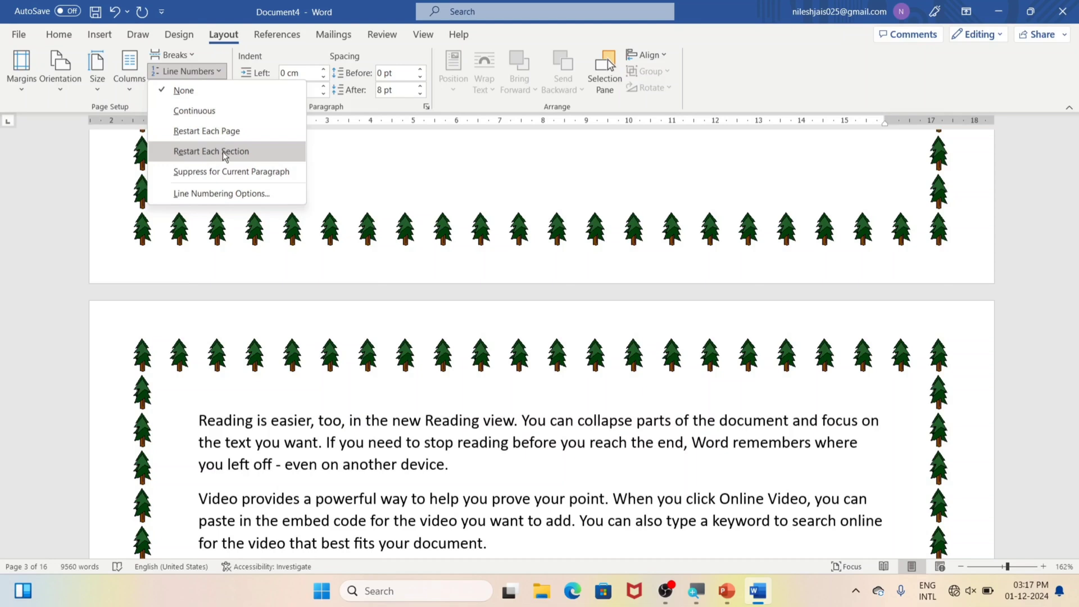
pyautogui.click(482, 209)
pyautogui.scroll(-15, 483, 210)
pyautogui.scroll(3, 482, 209)
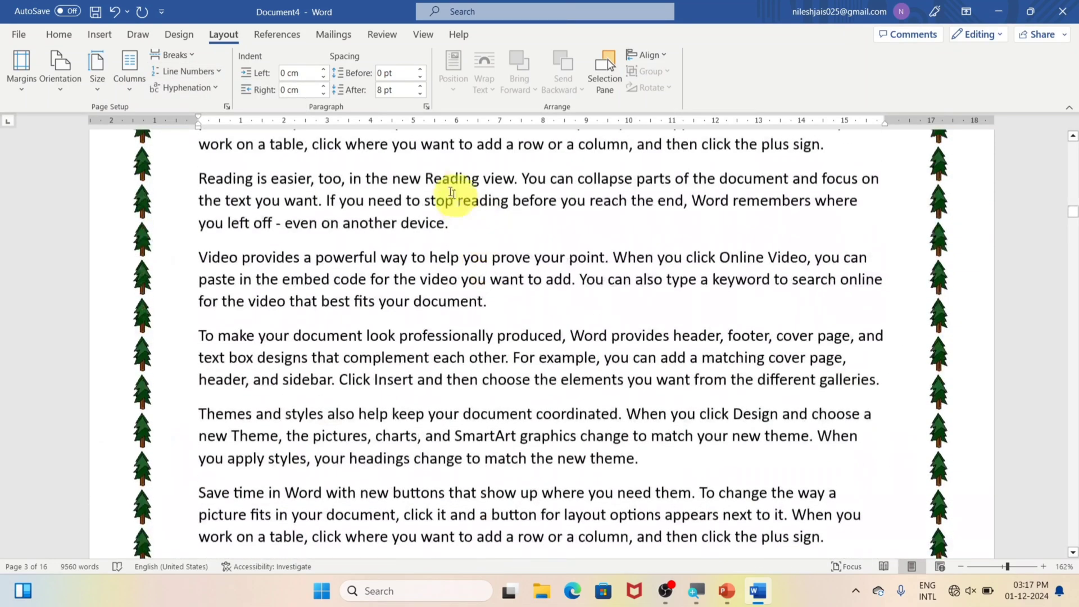
pyautogui.click(171, 54)
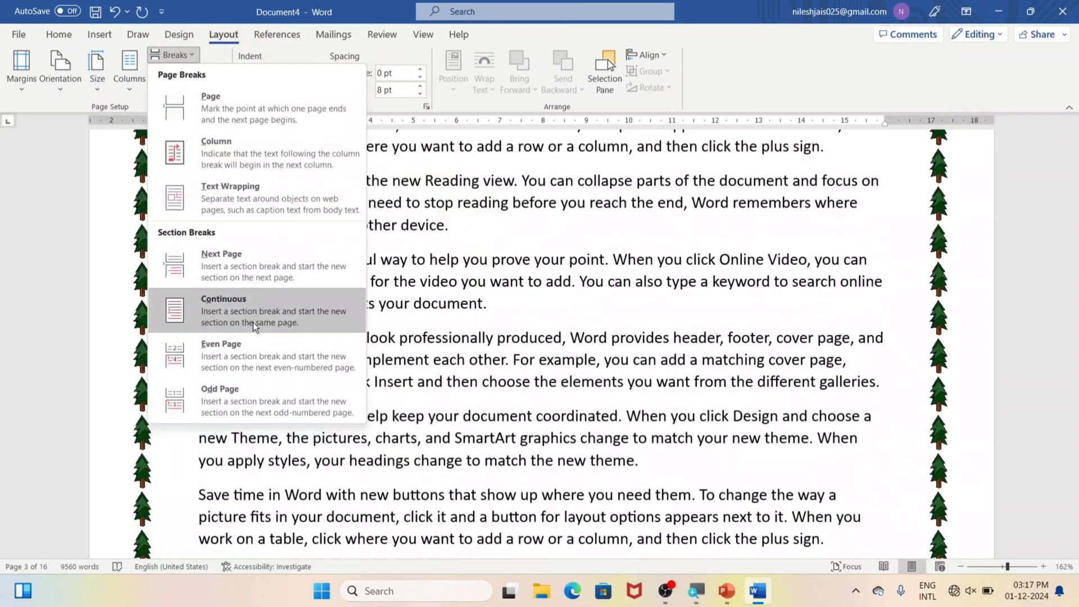
# - Close the current document without saving its changes and create a new blank document
pyautogui.click(491, 368)
pyautogui.hotkey('ctrl', 'w')
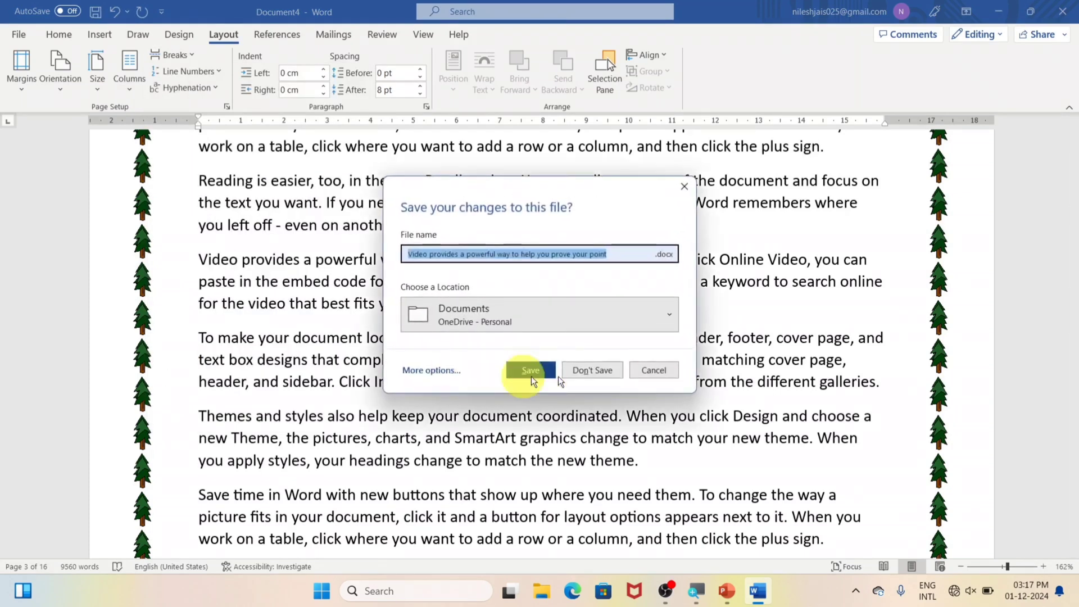
pyautogui.click(585, 372)
pyautogui.hotkey('ctrl', 'n')
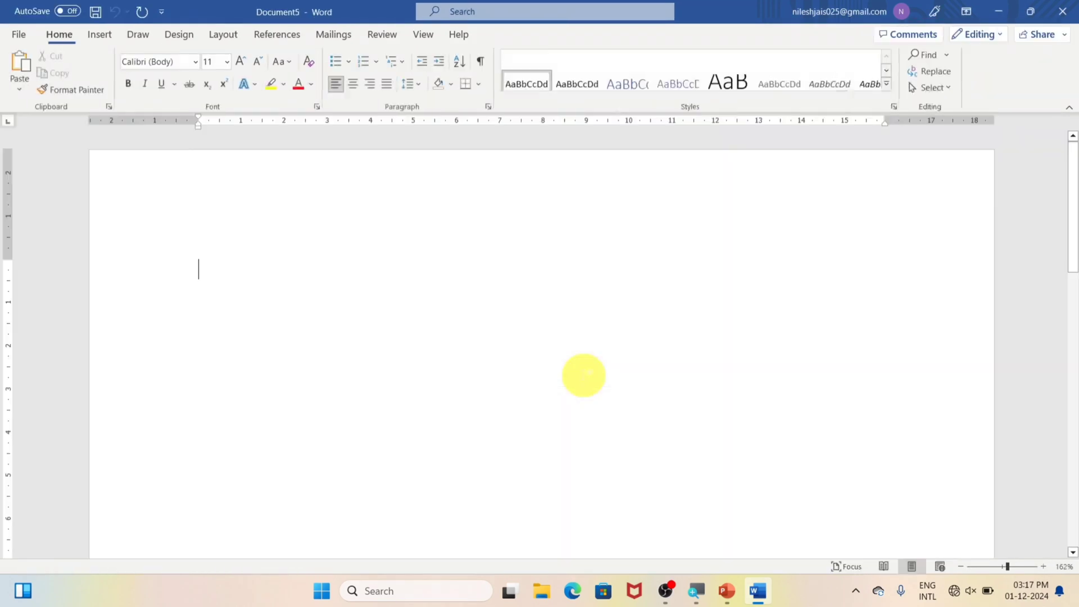
# - Generate sample paragraphs in the blank document with the =rand() formula
pyautogui.write('=ra')
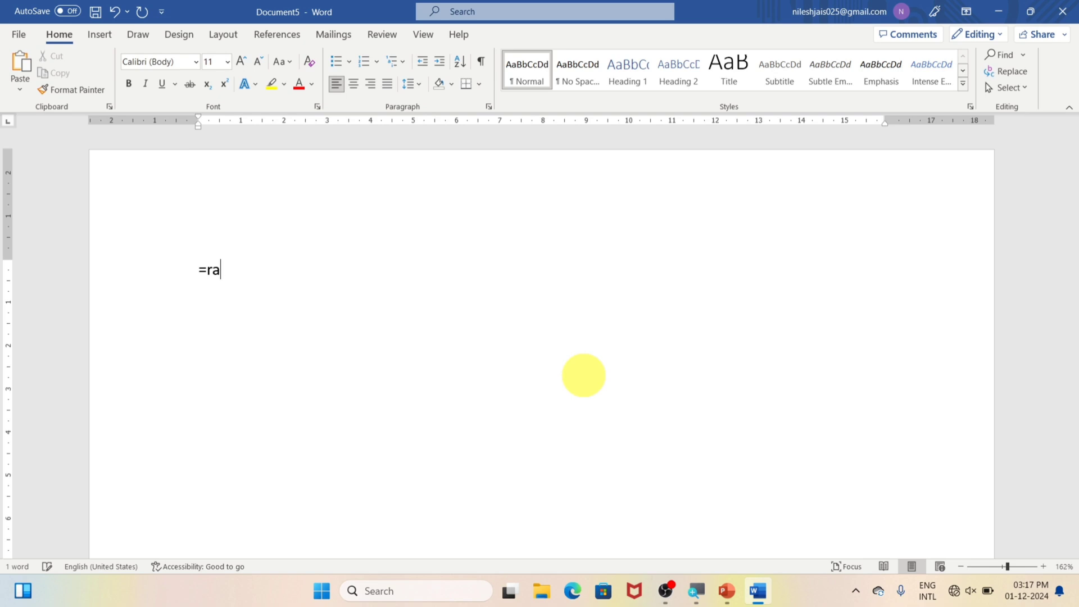
pyautogui.write(';nd()')
pyautogui.press('Return')
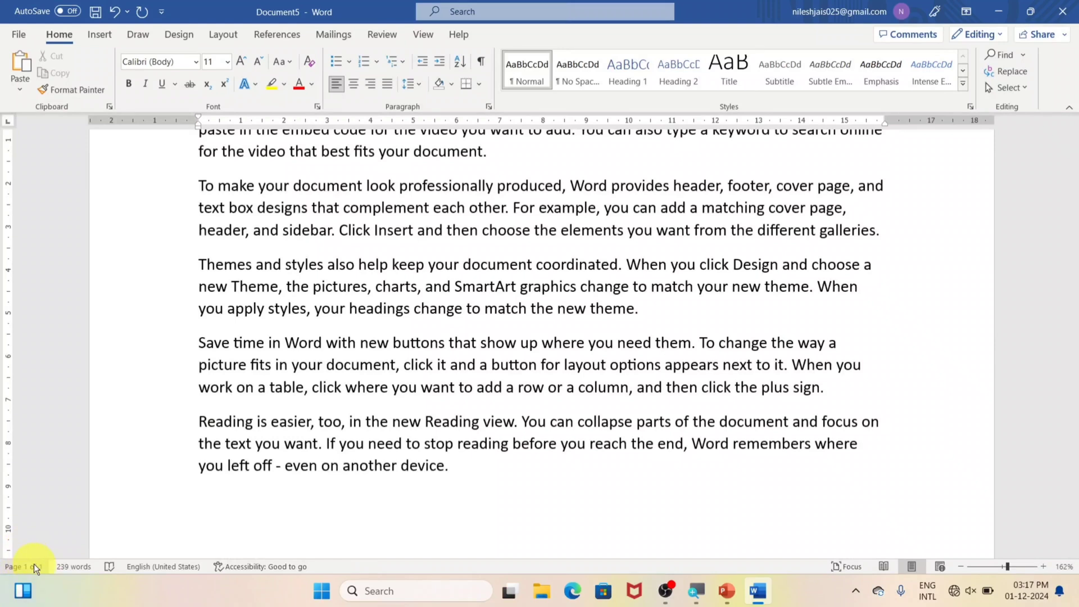
# - Insert an Odd Page section break before the paragraph starting "Save time in Word"
pyautogui.scroll(3, 270, 475)
pyautogui.scroll(-1, 269, 462)
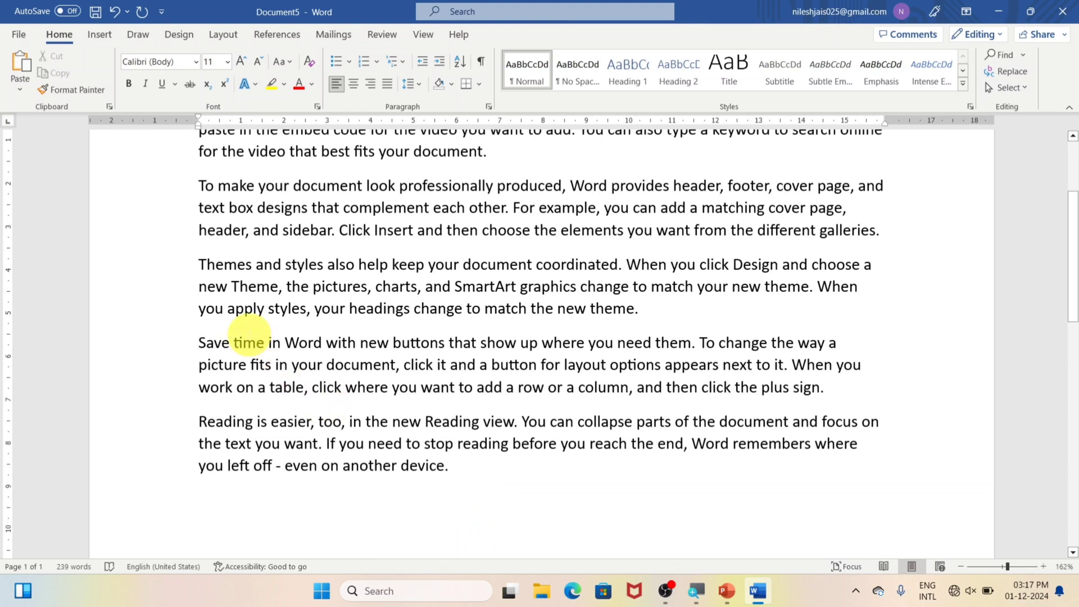
pyautogui.click(200, 344)
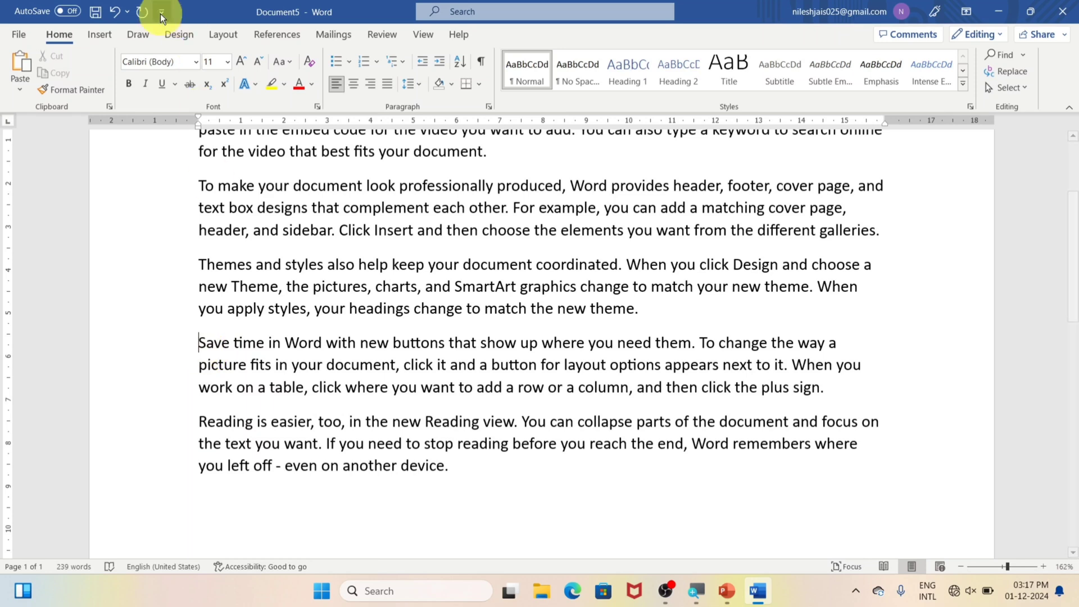
pyautogui.click(224, 35)
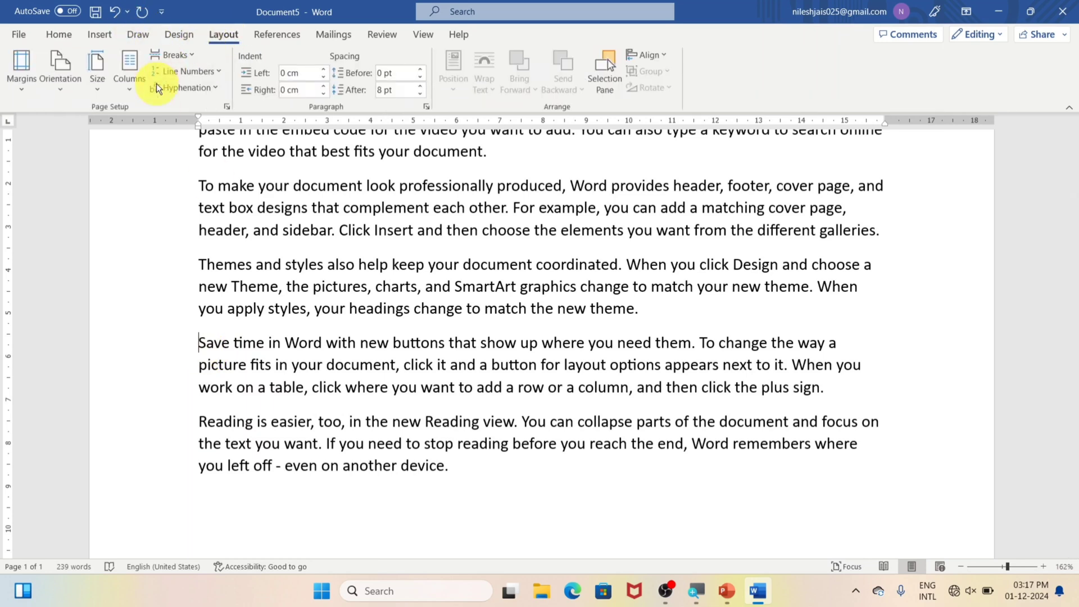
pyautogui.click(184, 54)
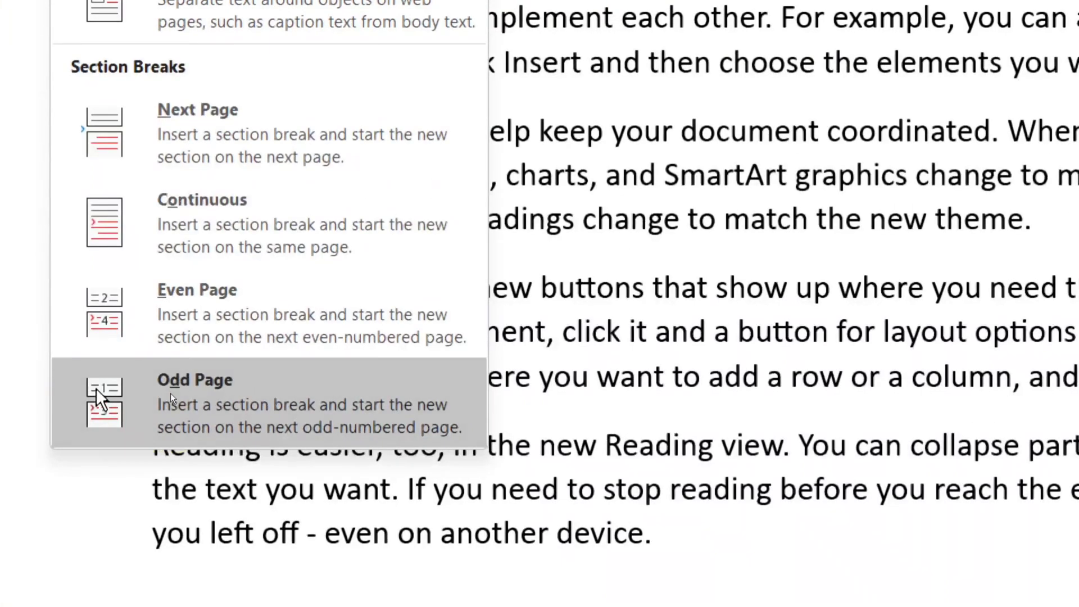
pyautogui.click(95, 422)
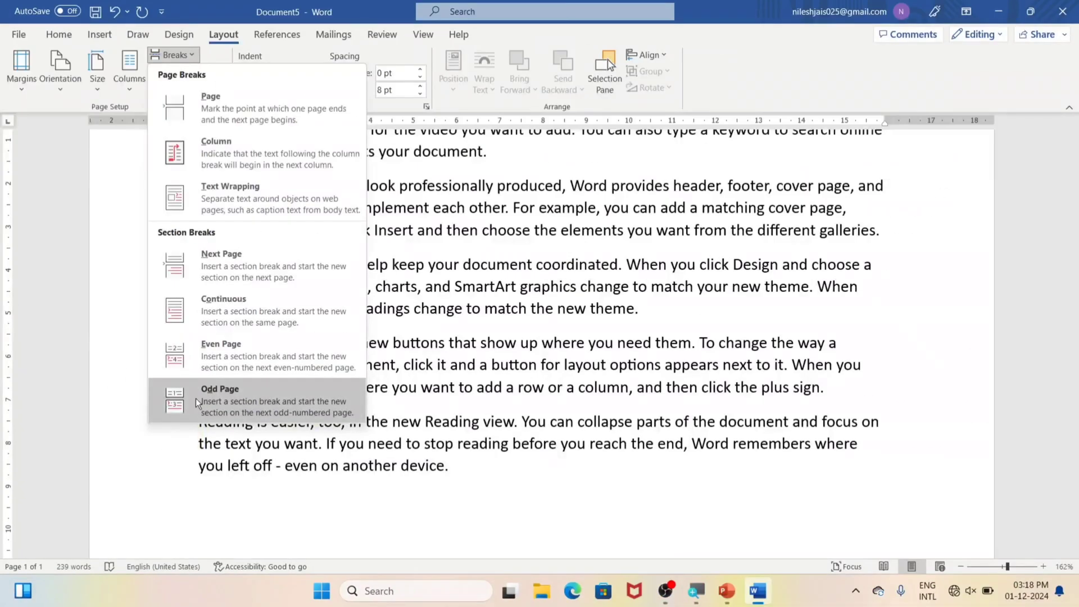
pyautogui.click(216, 397)
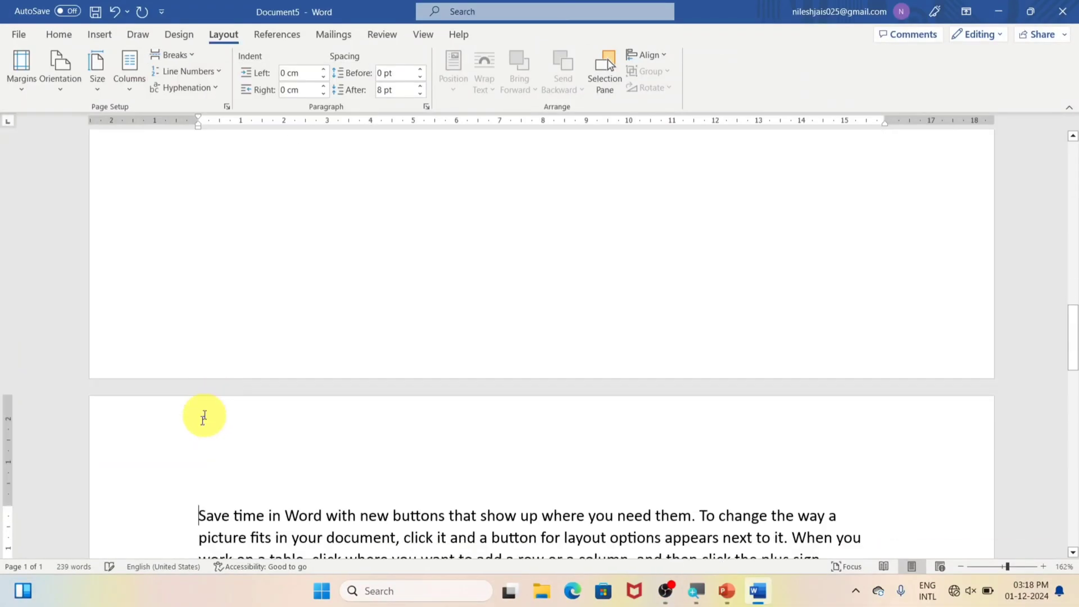
# - Examine how the Odd Page break distributes the text, placing the cursor on each page to check its page number
pyautogui.scroll(15, 248, 398)
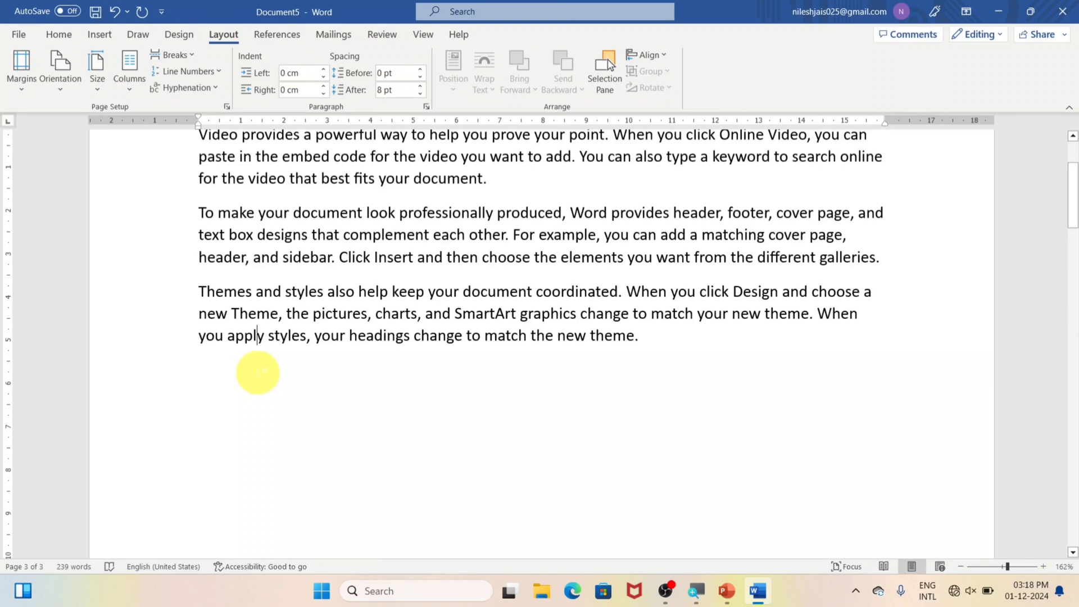
pyautogui.scroll(-8, 270, 458)
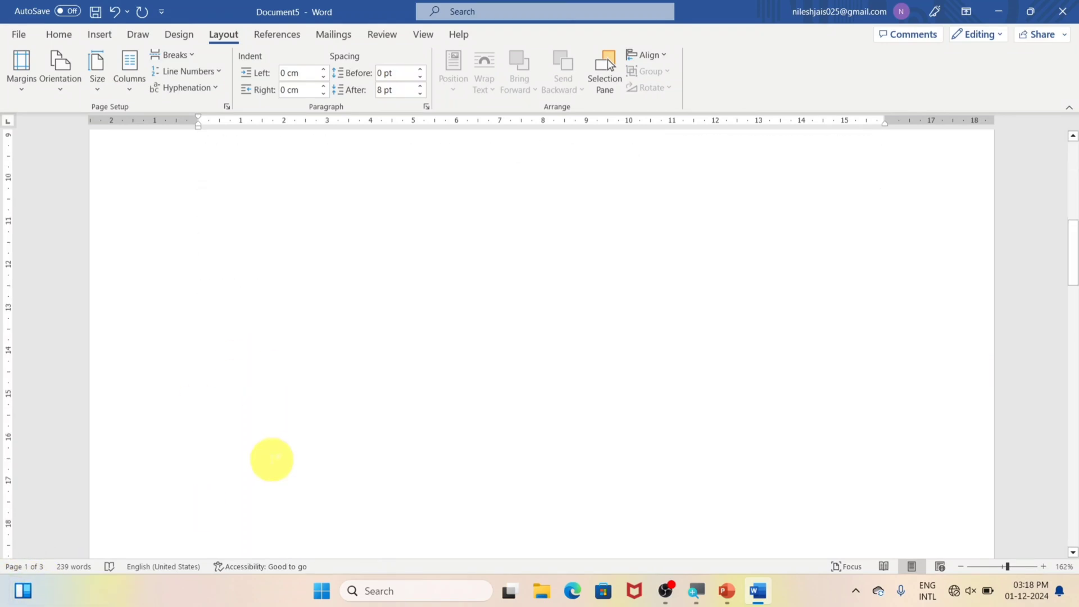
pyautogui.click(198, 515)
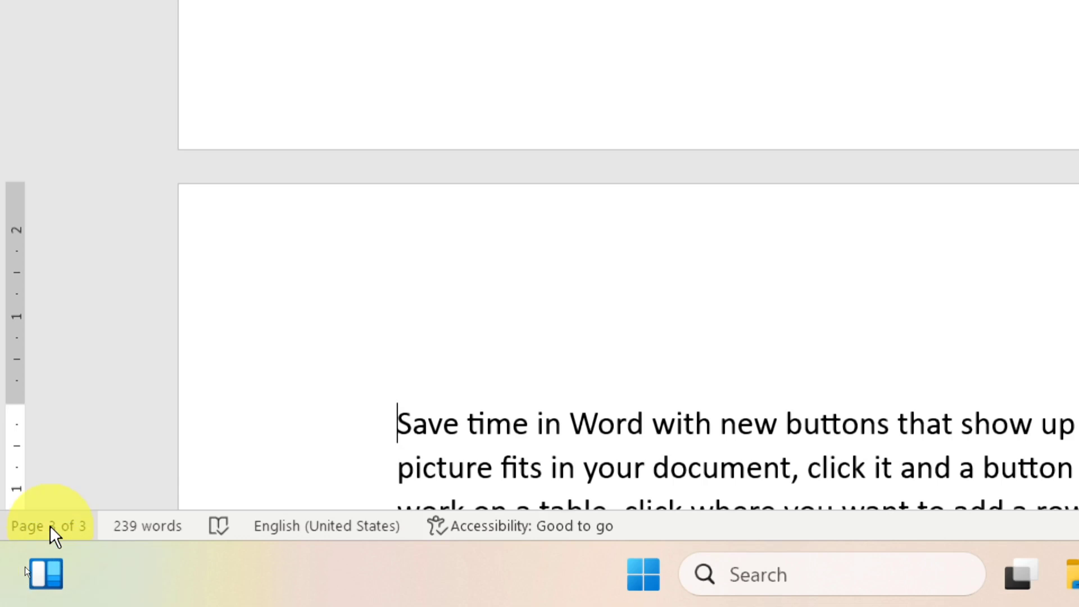
pyautogui.scroll(5, 537, 325)
pyautogui.scroll(5, 509, 114)
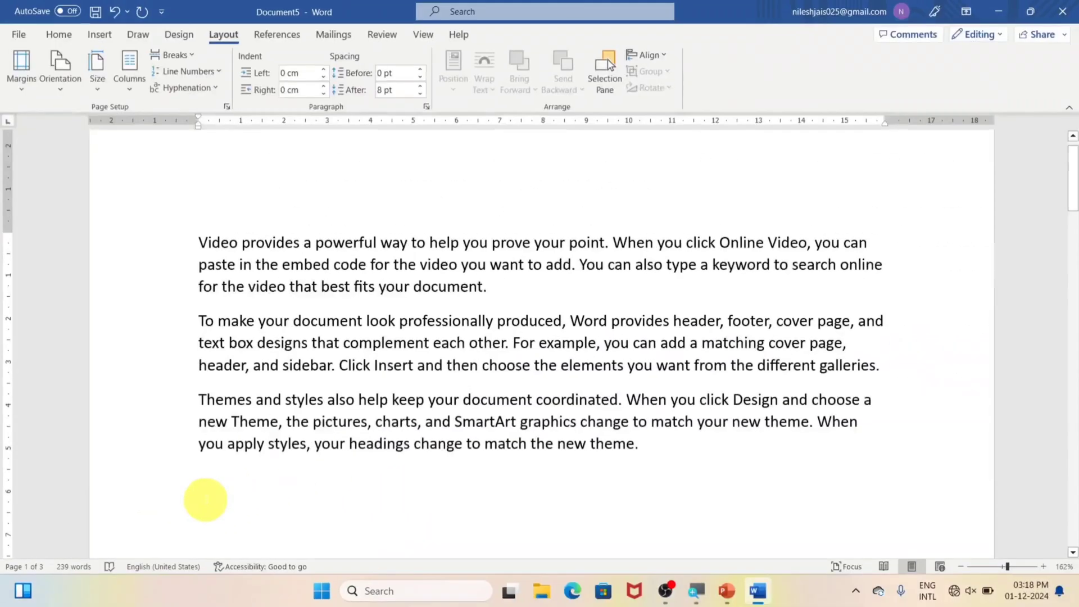
pyautogui.scroll(-8, 388, 441)
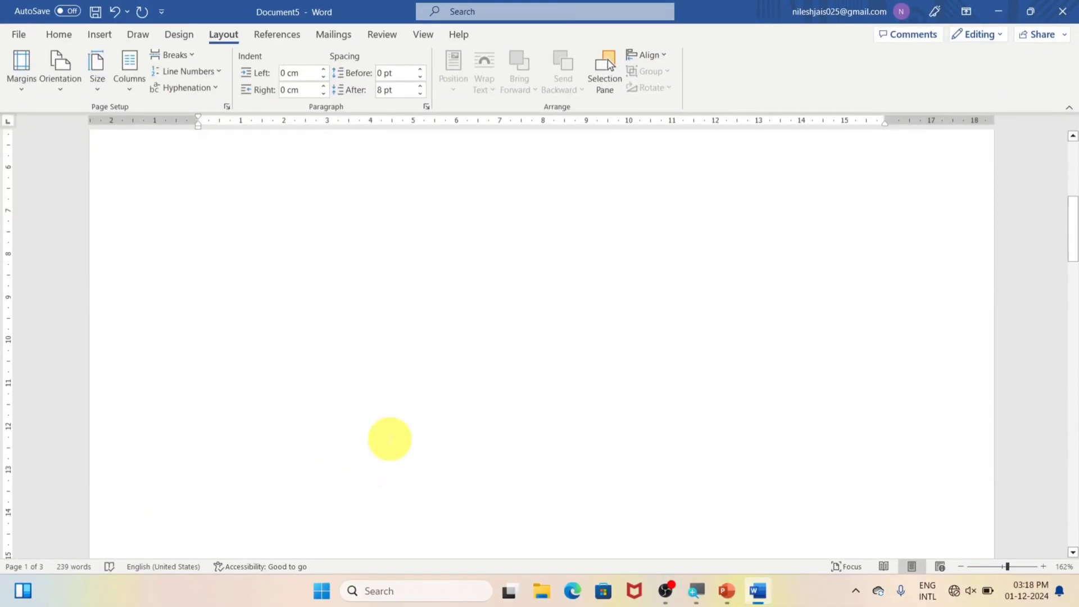
pyautogui.scroll(5, 390, 439)
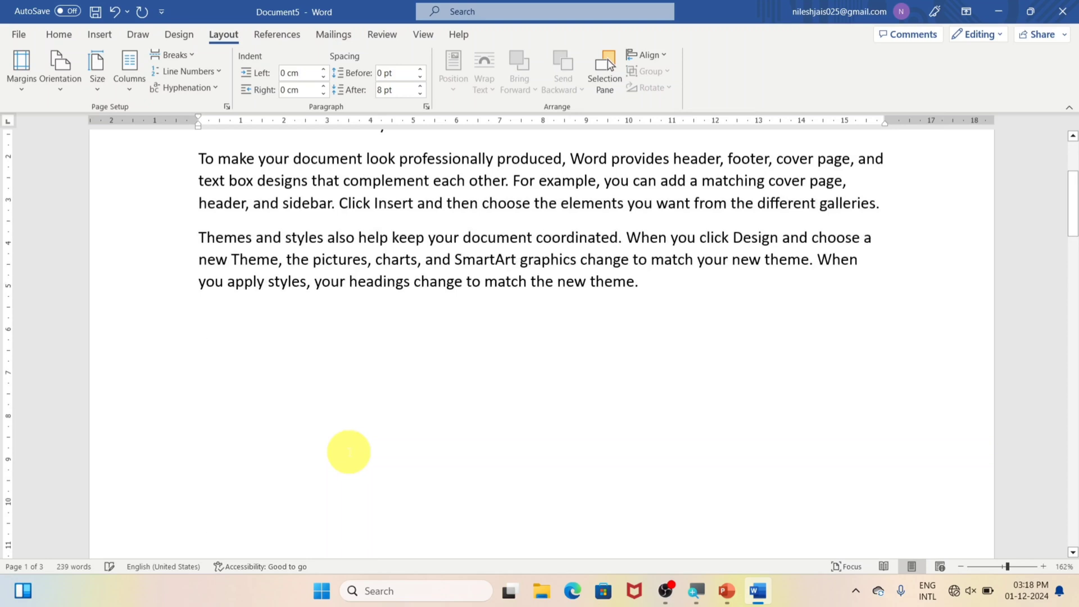
pyautogui.scroll(-10, 348, 452)
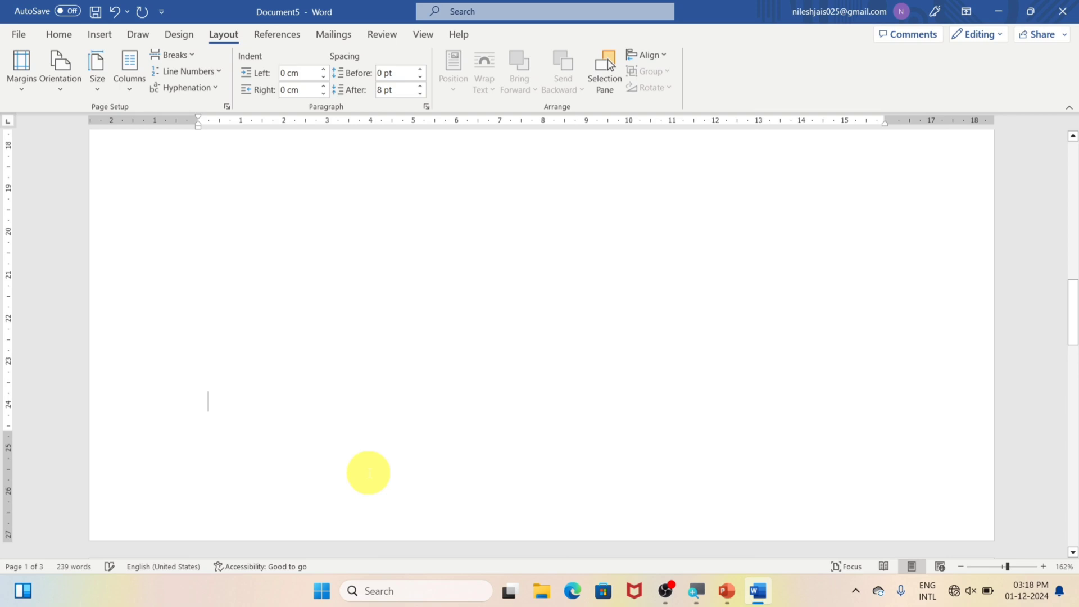
pyautogui.hotkey('ctrl', 'Return')
pyautogui.scroll(-4, 370, 478)
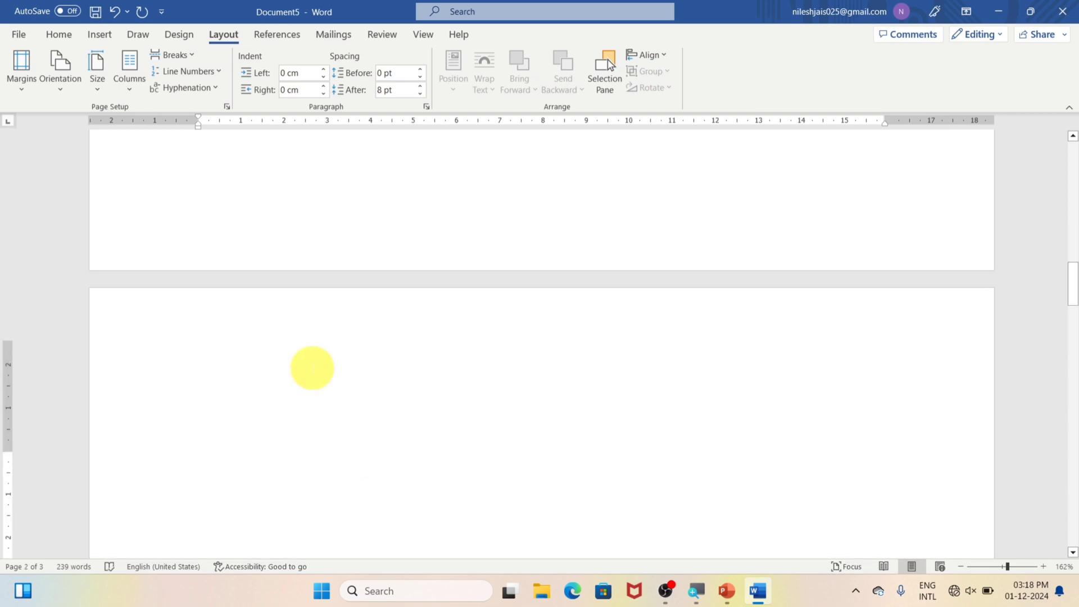
pyautogui.scroll(-2, 310, 354)
pyautogui.scroll(6, 313, 339)
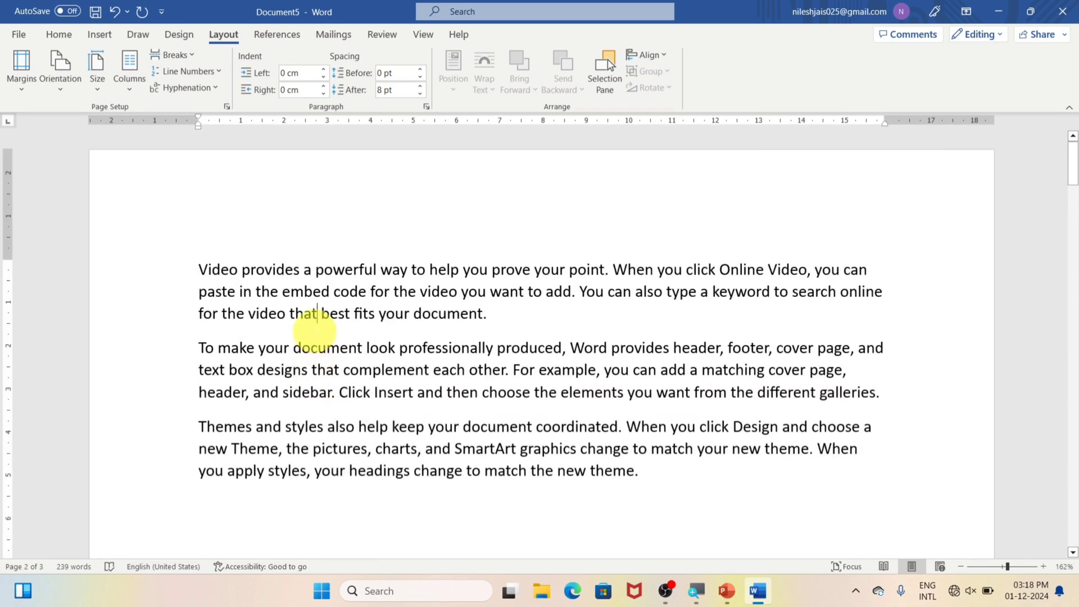
pyautogui.click(316, 314)
pyautogui.scroll(-5, 216, 458)
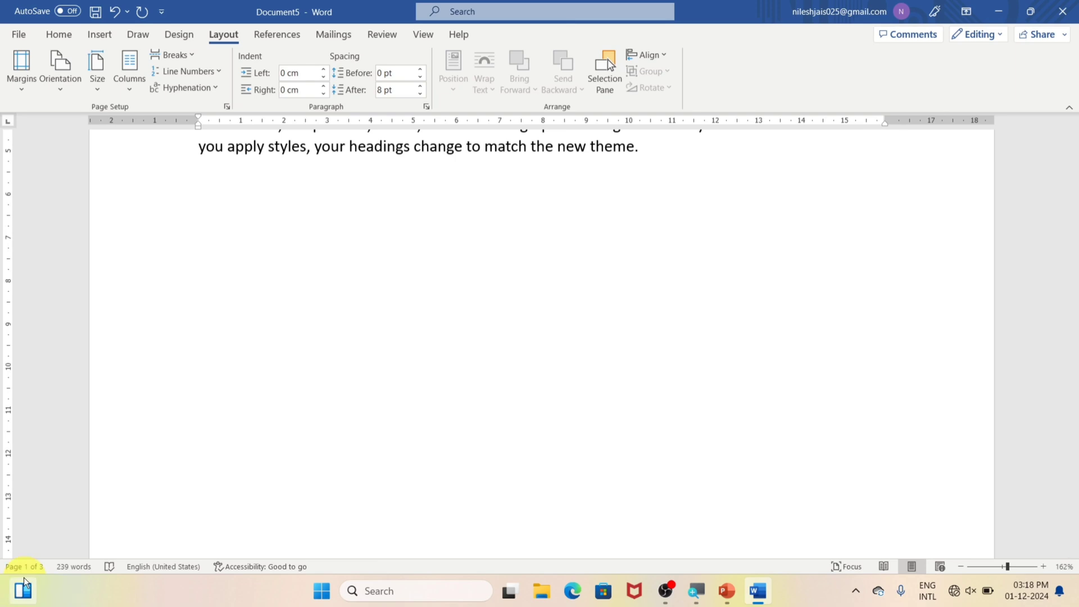
pyautogui.scroll(-5, 510, 349)
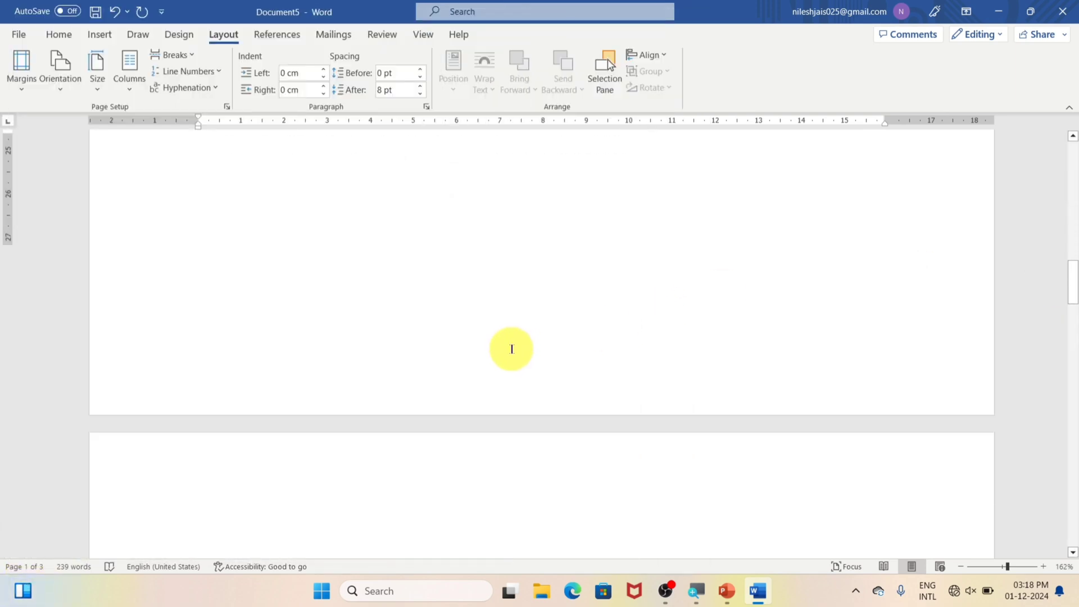
pyautogui.click(380, 374)
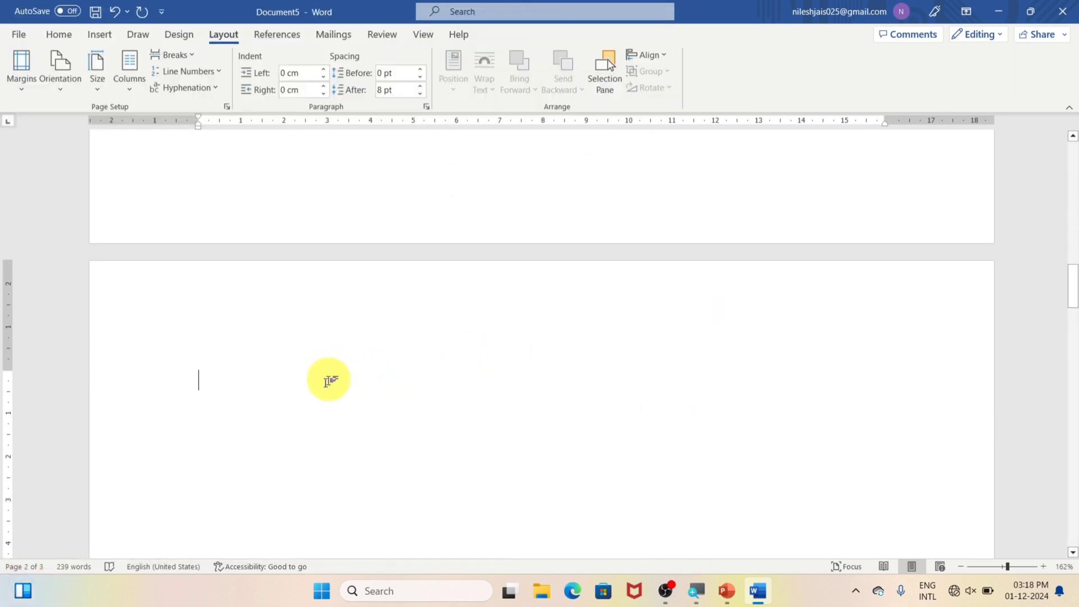
pyautogui.scroll(-10, 374, 423)
pyautogui.scroll(-10, 373, 423)
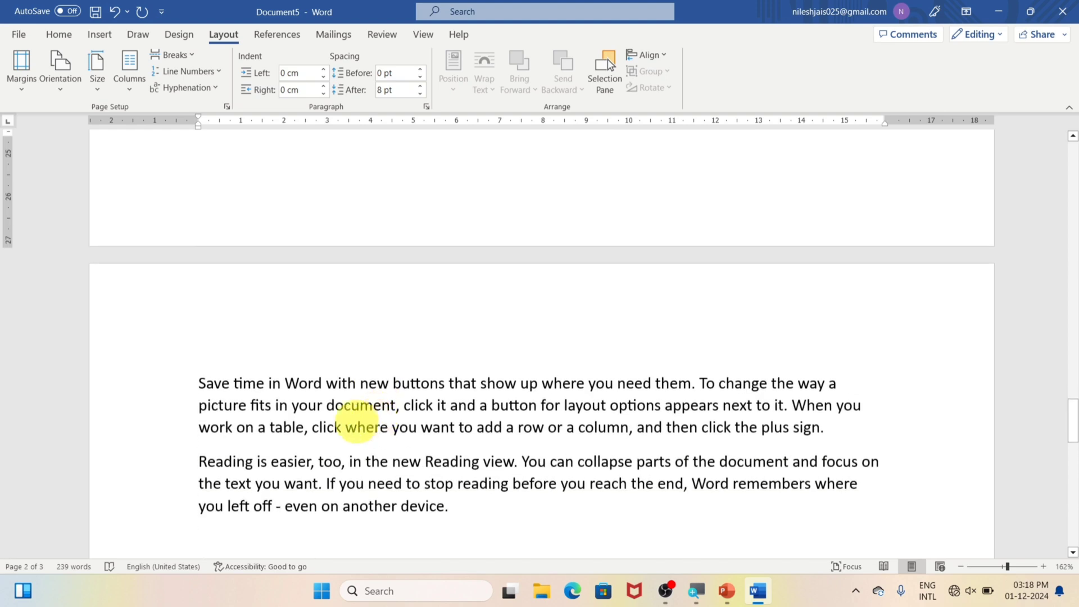
pyautogui.click(288, 407)
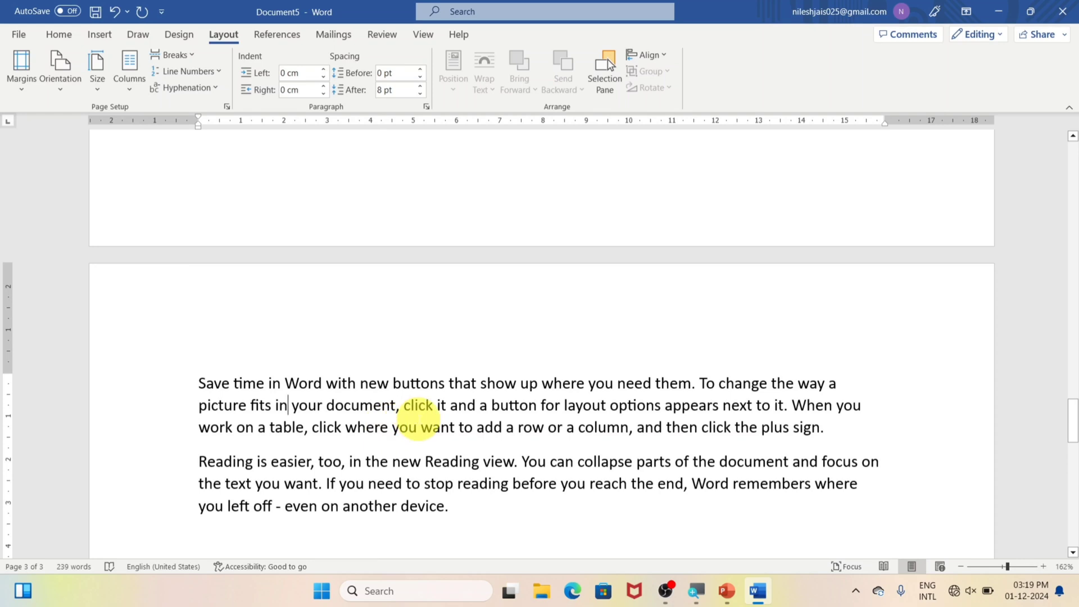
# - Delete the entire document content and generate fresh sample paragraphs with =rand()
pyautogui.hotkey('ctrl', 'a')
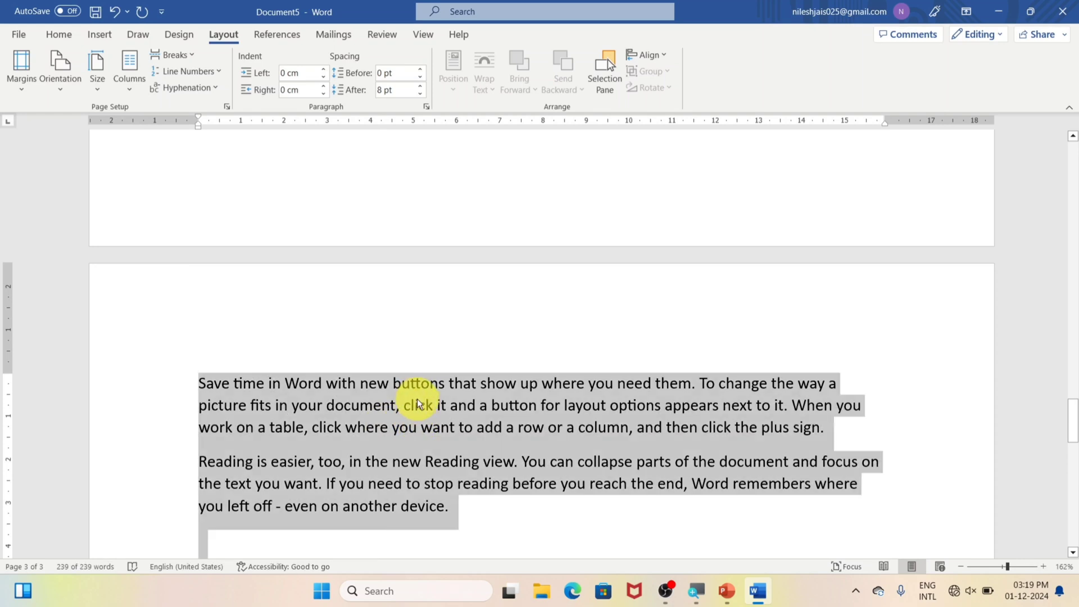
pyautogui.press('BackSpace')
pyautogui.write('=')
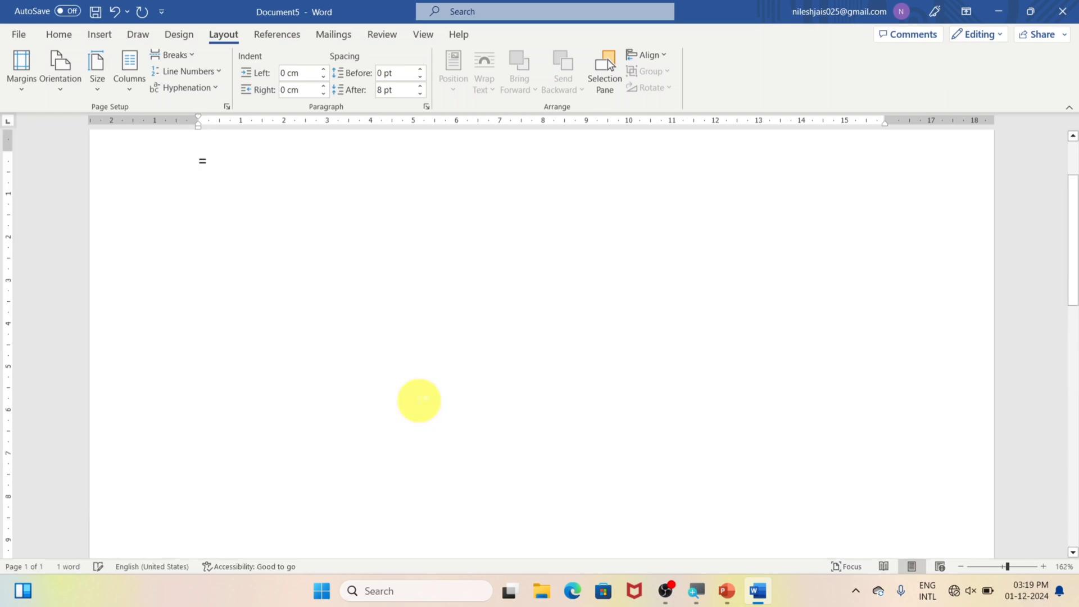
pyautogui.write('rand(')
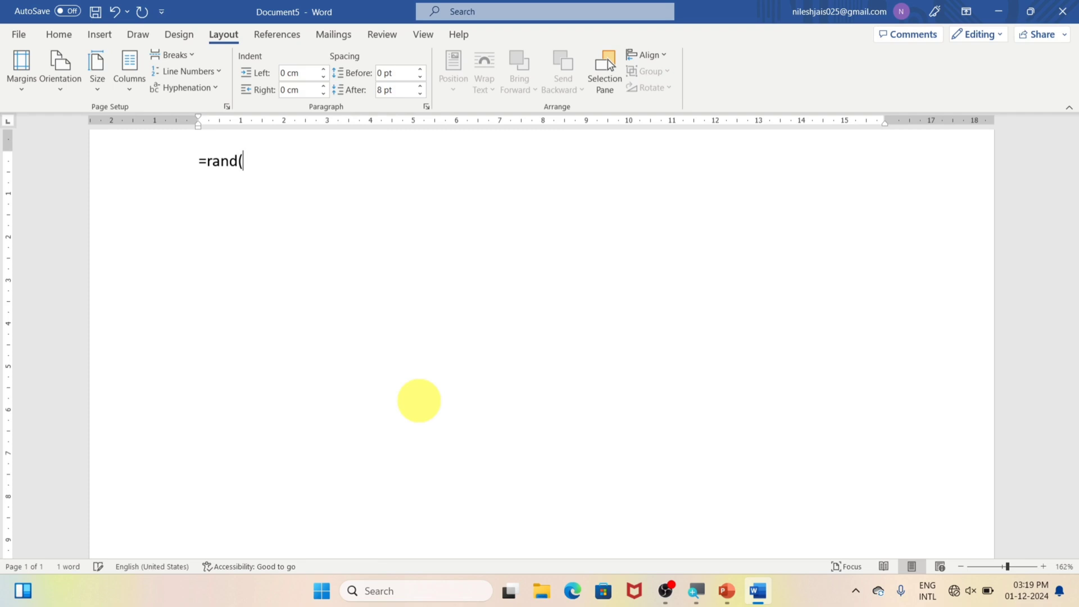
pyautogui.write(')')
pyautogui.press('Return')
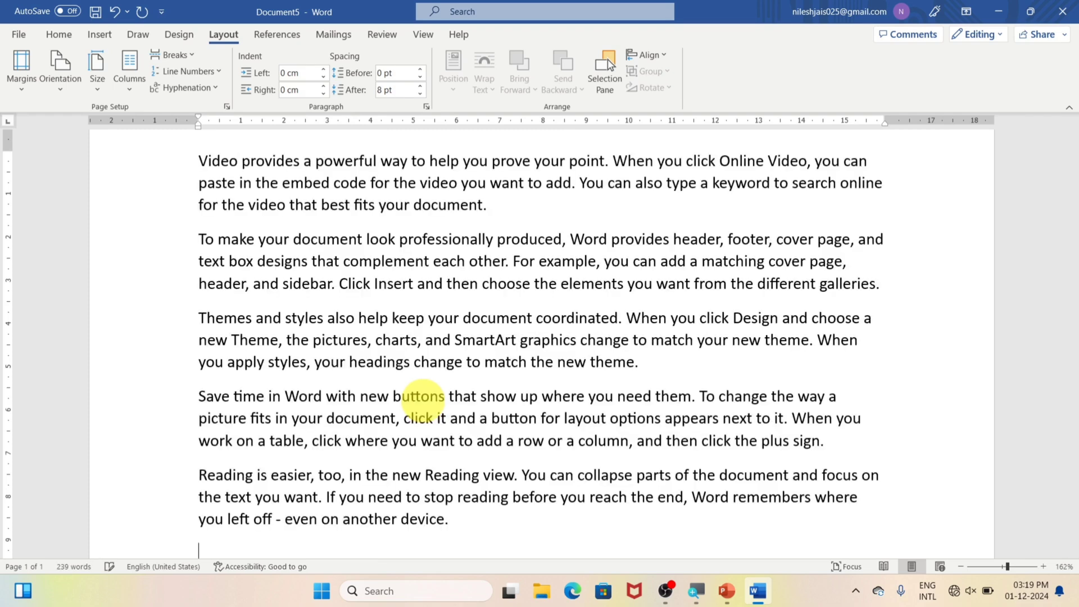
# - Copy all the sample text and paste it repeatedly to extend the document to two pages
pyautogui.hotkey('ctrl', 'a')
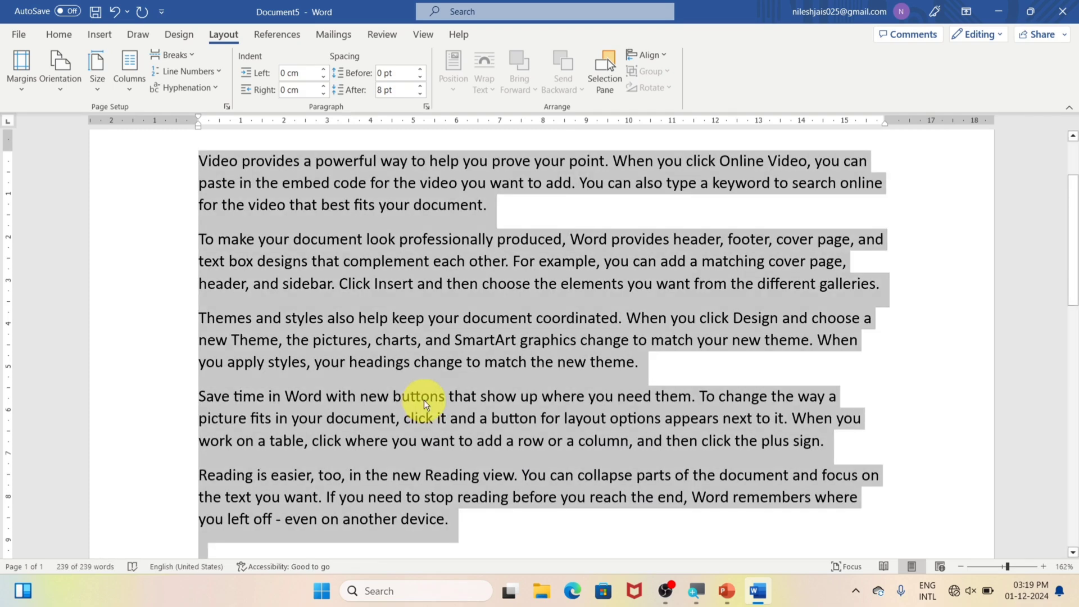
pyautogui.hotkey('ctrl', 'c')
pyautogui.hotkey('ctrl', 'End')
pyautogui.hotkey('ctrl', 'v')
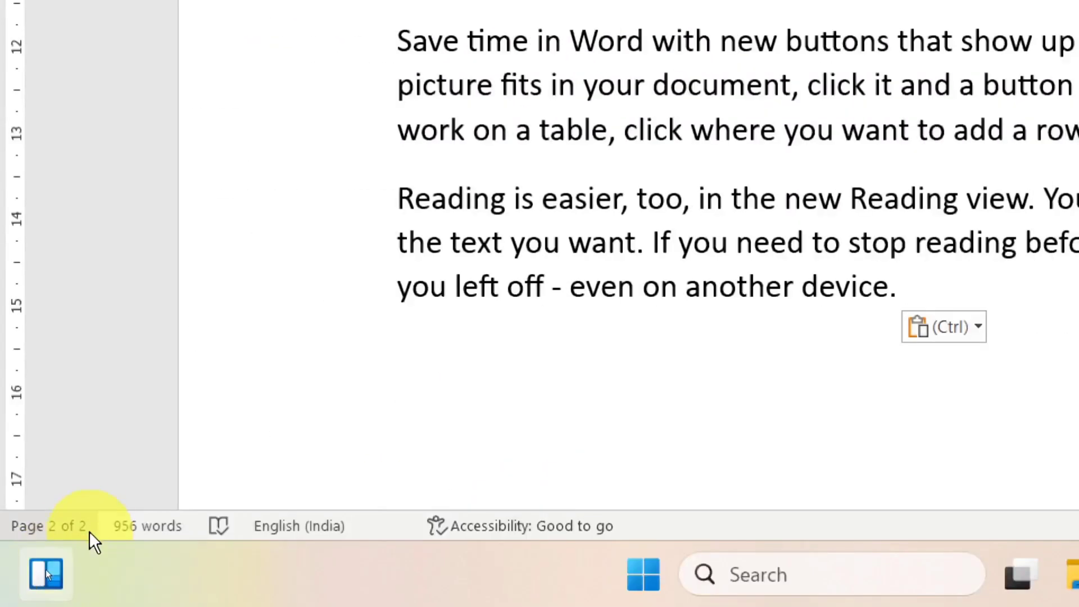
# - Insert an Even Page section break before the last "Save time in Word" paragraph on page 2
pyautogui.scroll(-8, 571, 277)
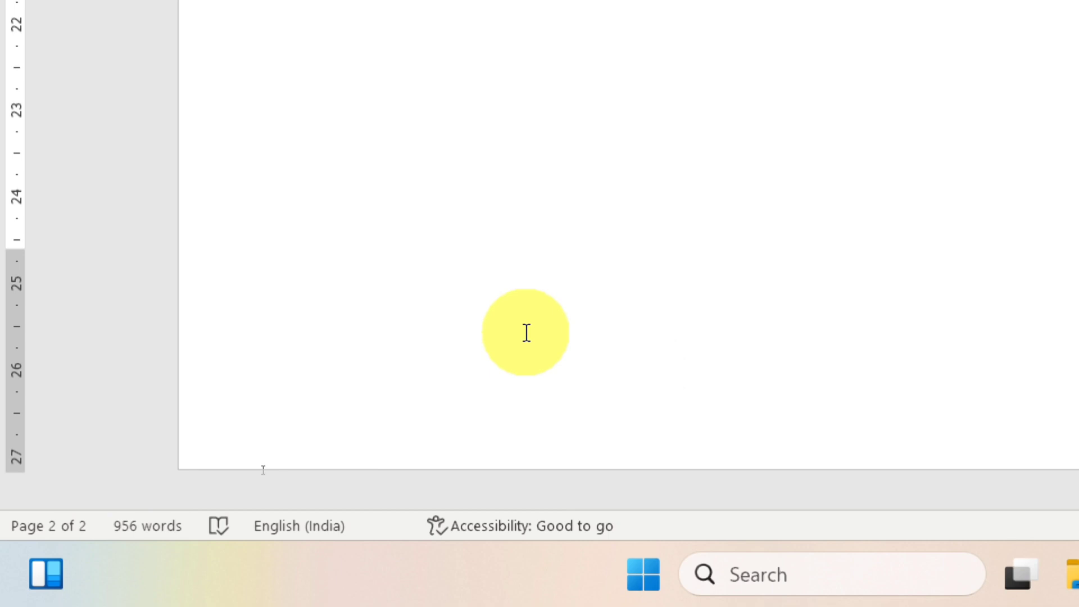
pyautogui.scroll(10, 527, 335)
pyautogui.scroll(-1, 528, 337)
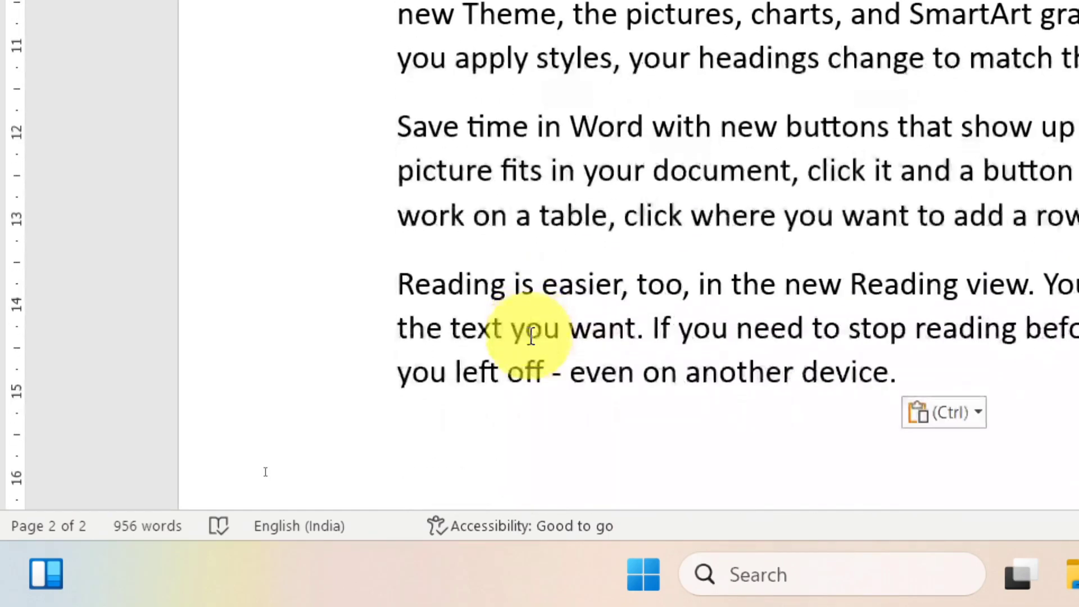
pyautogui.click(398, 126)
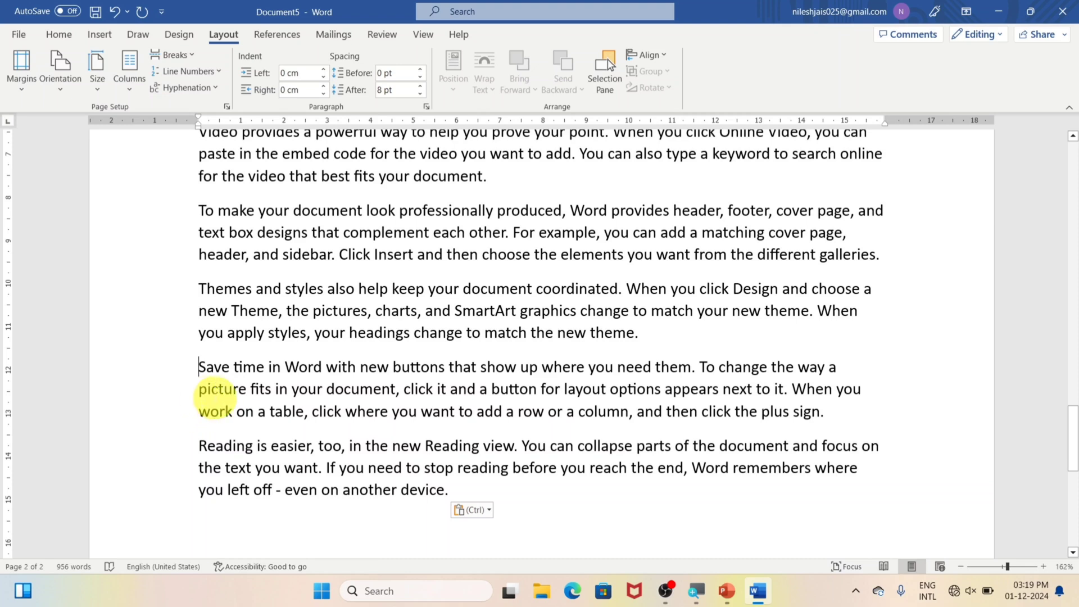
pyautogui.click(186, 55)
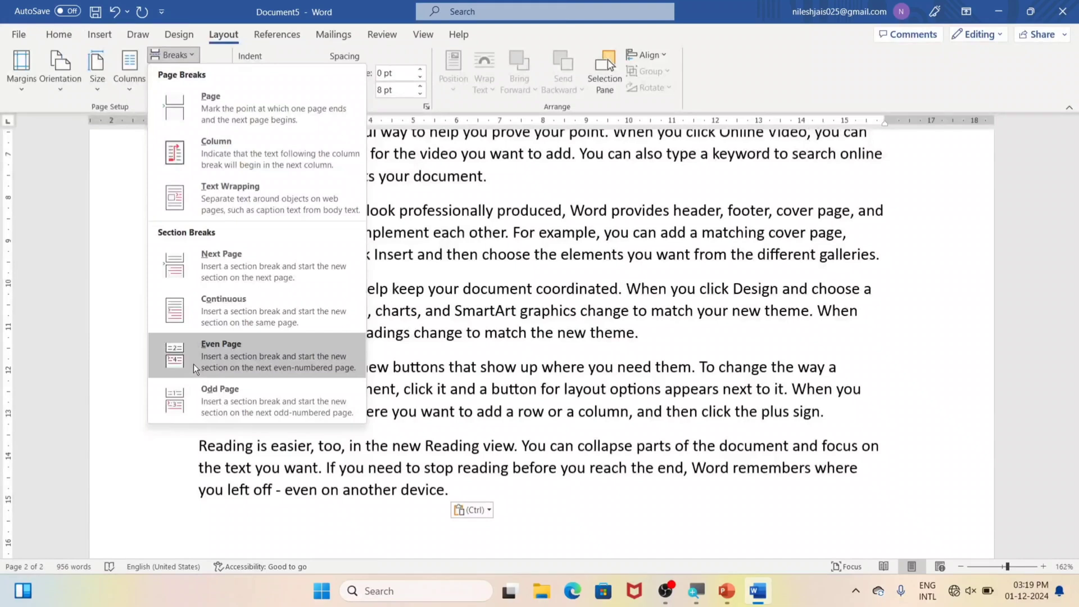
pyautogui.click(194, 363)
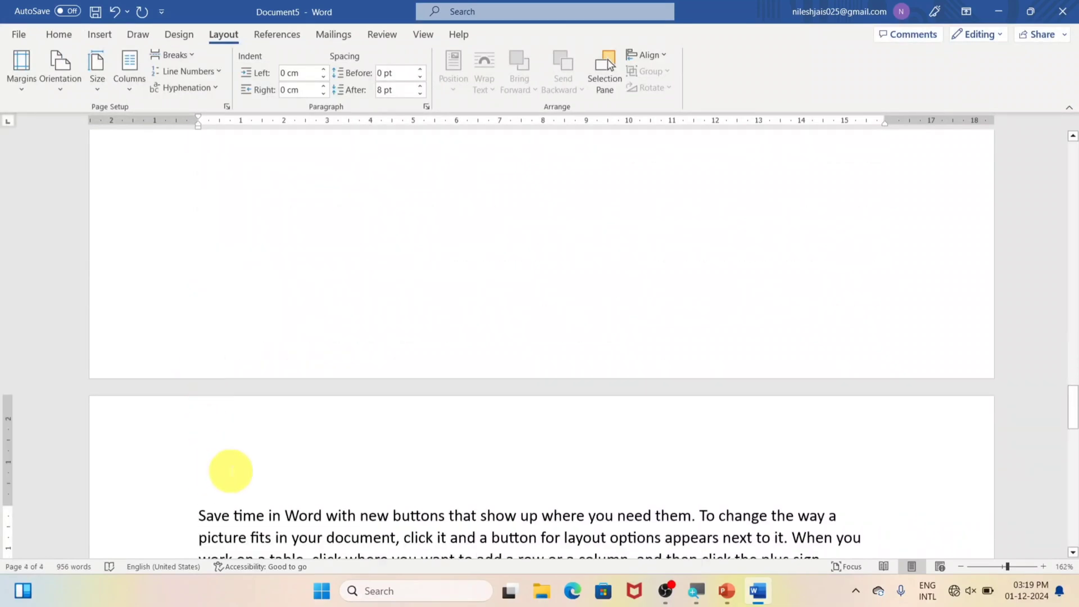
# - Examine how the Even Page break distributes the text, placing the cursor on pages 2 and 4 to check their page numbers
pyautogui.scroll(-5, 236, 456)
pyautogui.click(249, 421)
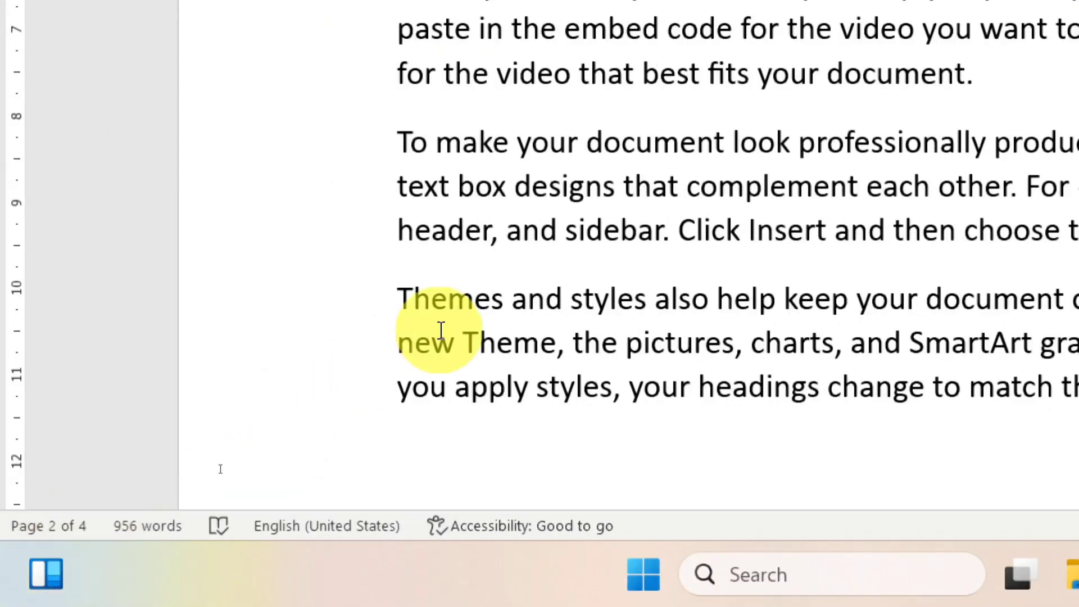
pyautogui.scroll(-7, 441, 329)
pyautogui.scroll(-6, 442, 332)
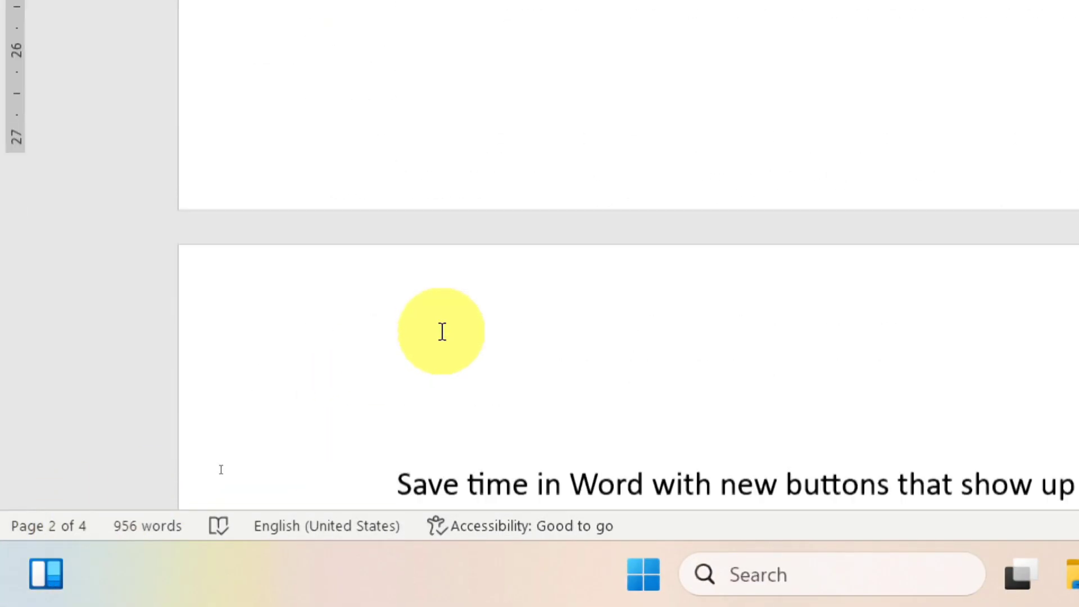
pyautogui.click(454, 355)
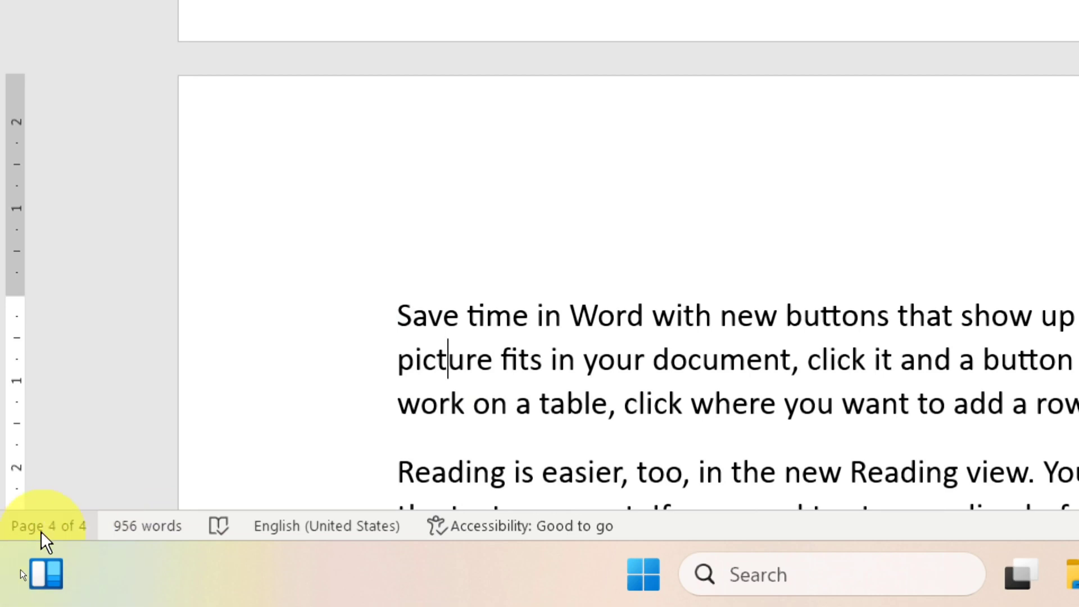
pyautogui.scroll(5, 496, 413)
pyautogui.scroll(3, 495, 410)
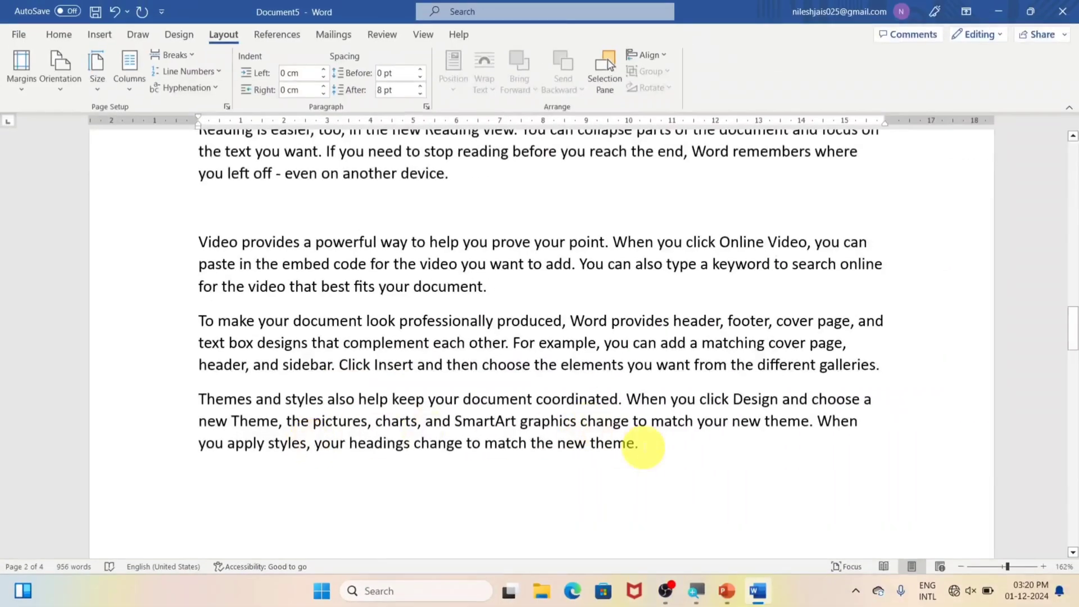
pyautogui.click(648, 444)
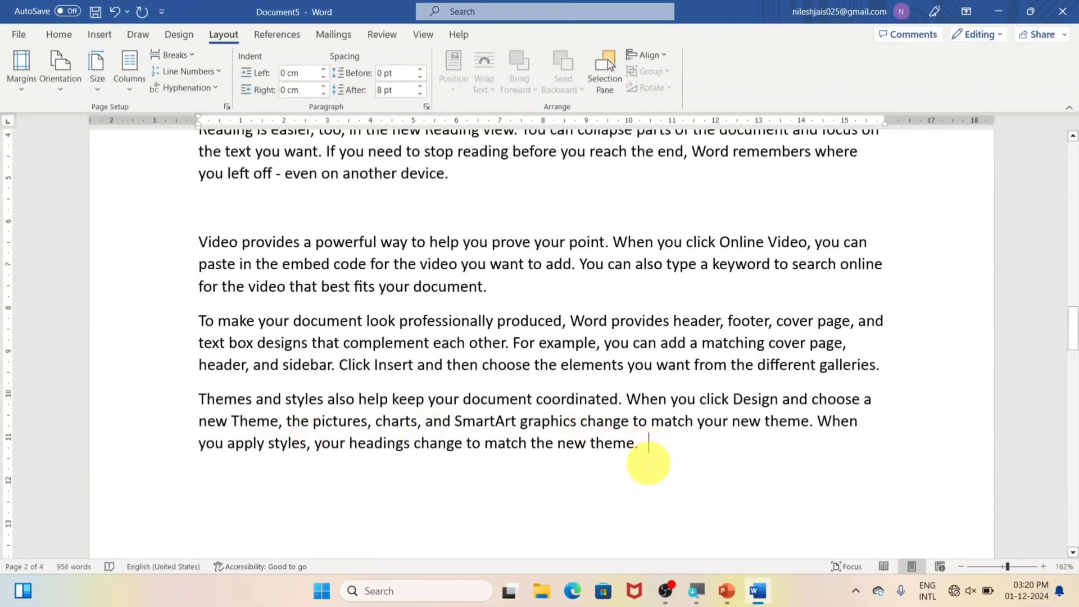
pyautogui.scroll(-10, 649, 463)
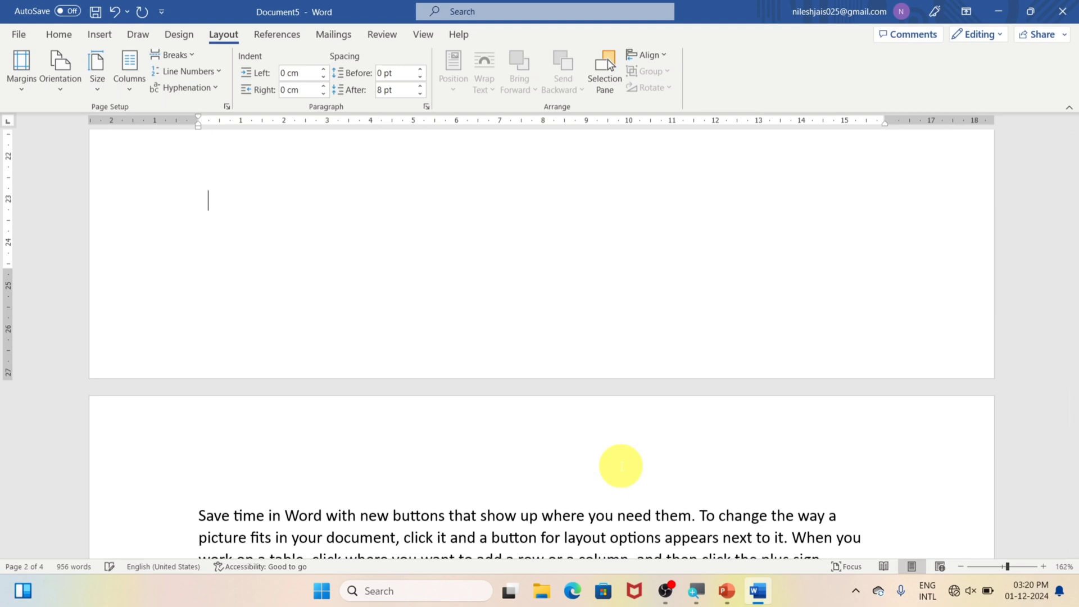
# - Add several blank lines below the text on page 2 and inspect the pages up to the section break
pyautogui.press('Return')
pyautogui.press('Return')
pyautogui.press('Return')
pyautogui.press('Return')
pyautogui.press('Return')
pyautogui.press('Return')
pyautogui.scroll(-5, 621, 466)
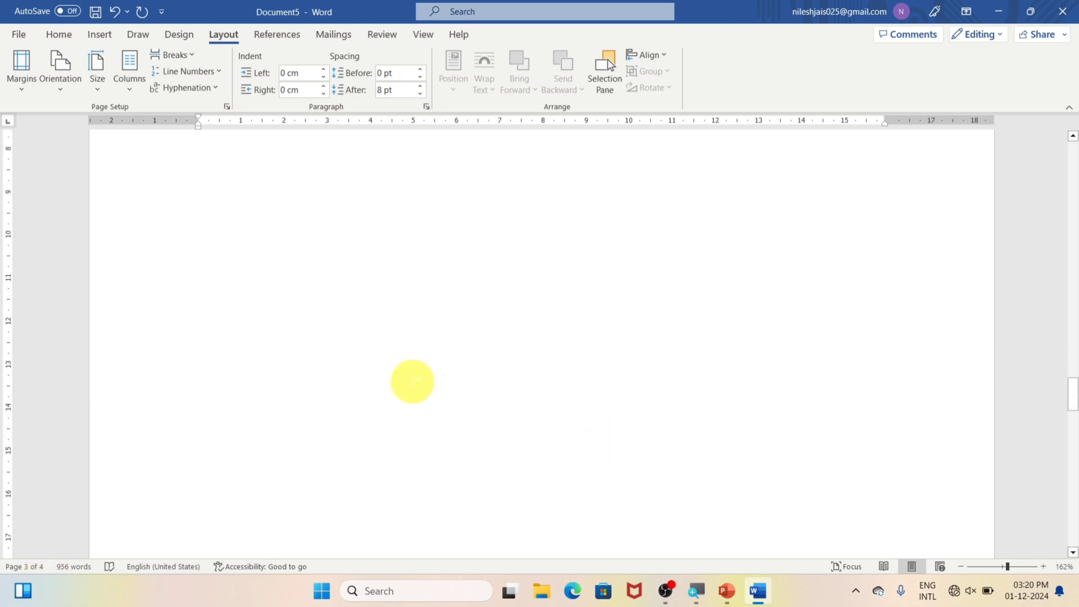
pyautogui.scroll(-5, 405, 398)
pyautogui.scroll(14, 382, 433)
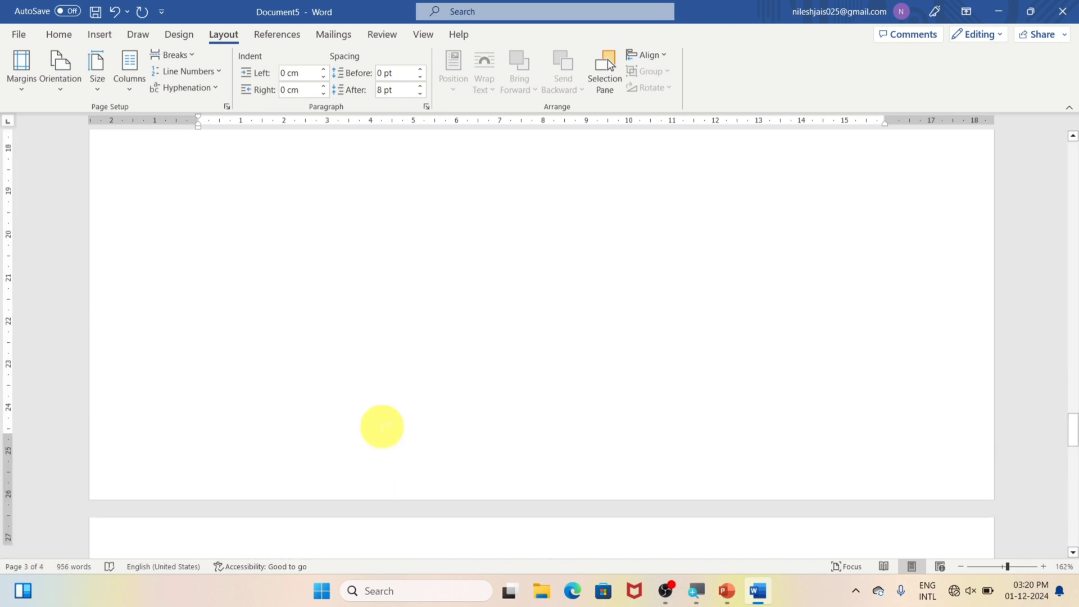
pyautogui.scroll(8, 373, 410)
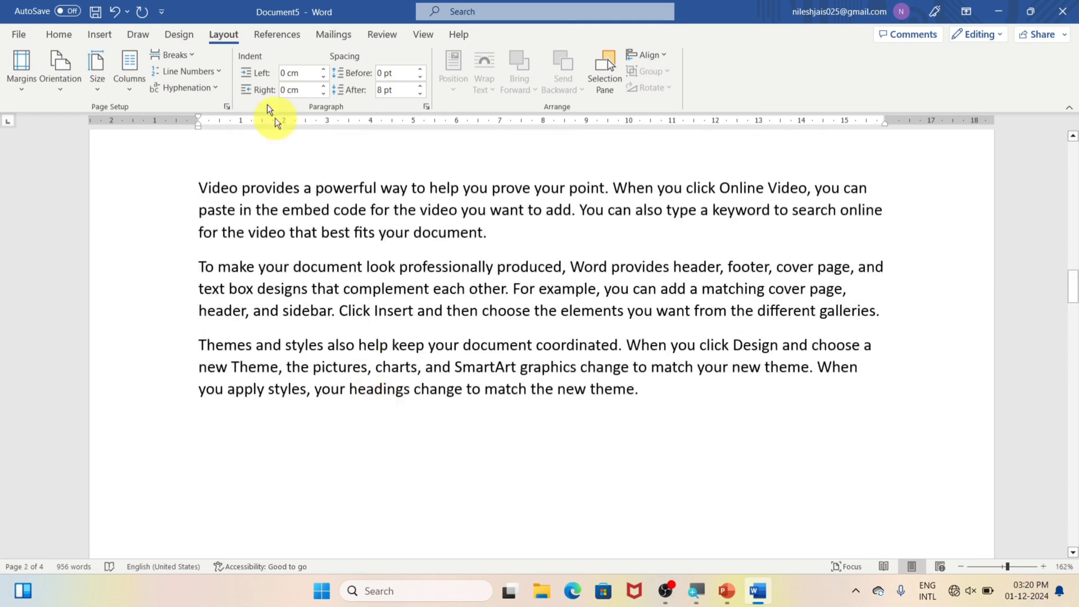
pyautogui.click(185, 56)
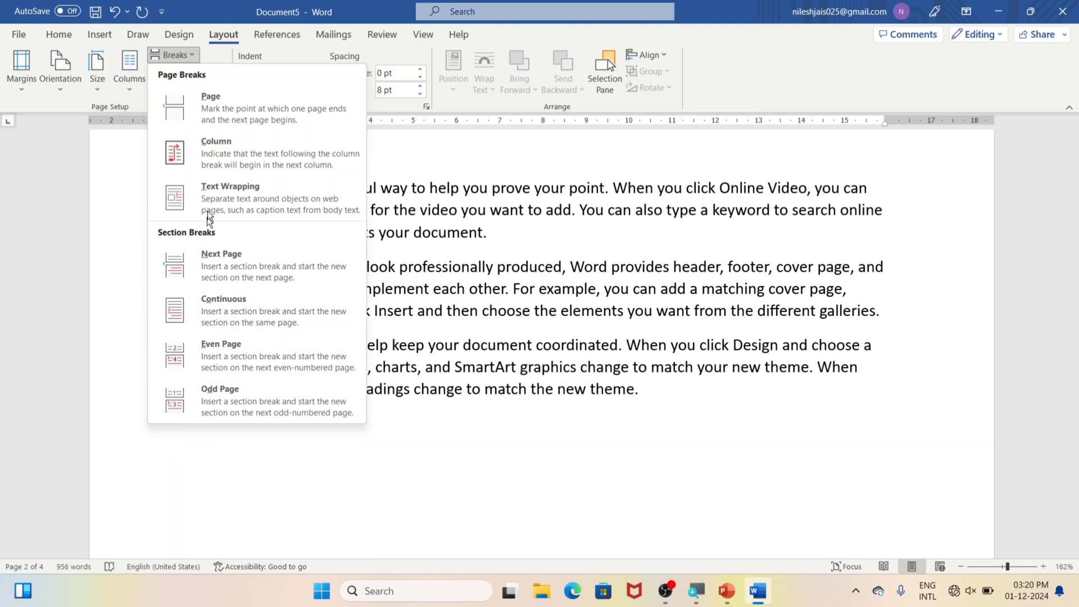
pyautogui.click(239, 467)
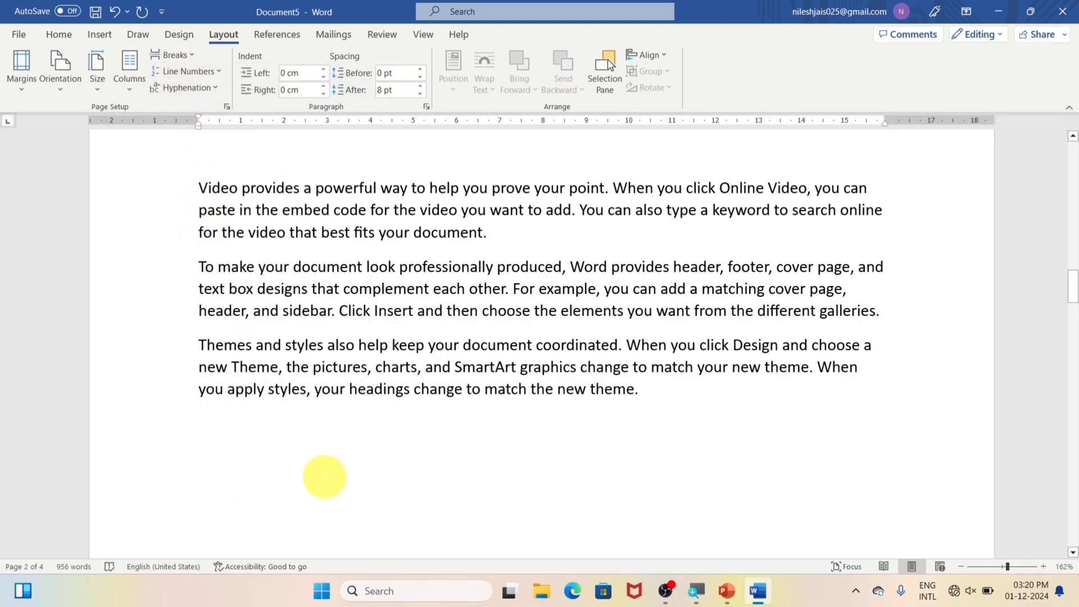
# - Replace the entire document content with about 16 pages of sample paragraphs generated by the =rand() function
pyautogui.hotkey('ctrl', 'a')
pyautogui.write('=')
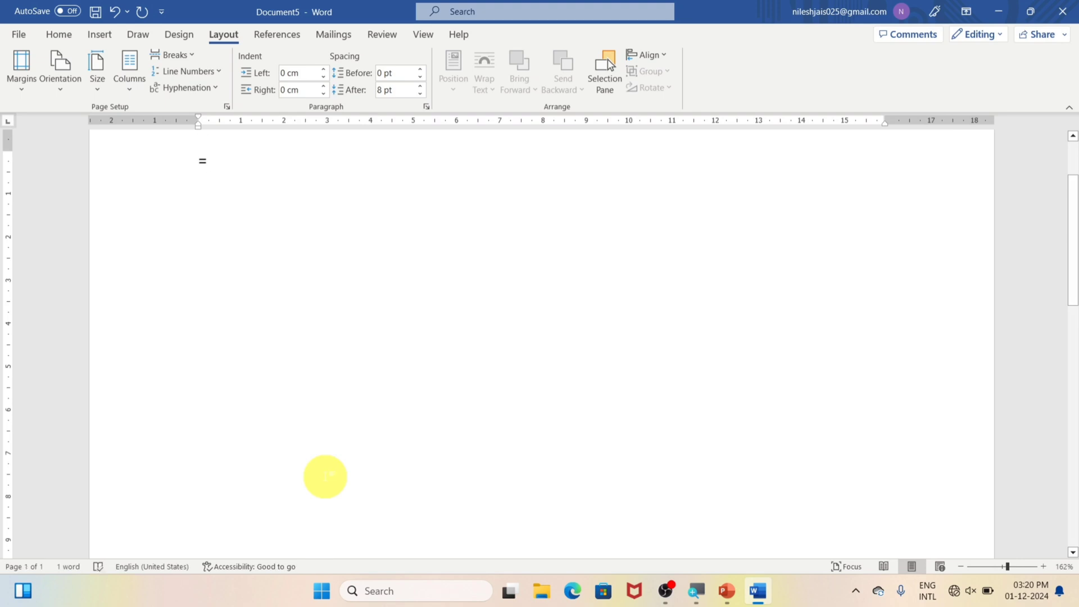
pyautogui.write('rand')
pyautogui.write('(2)')
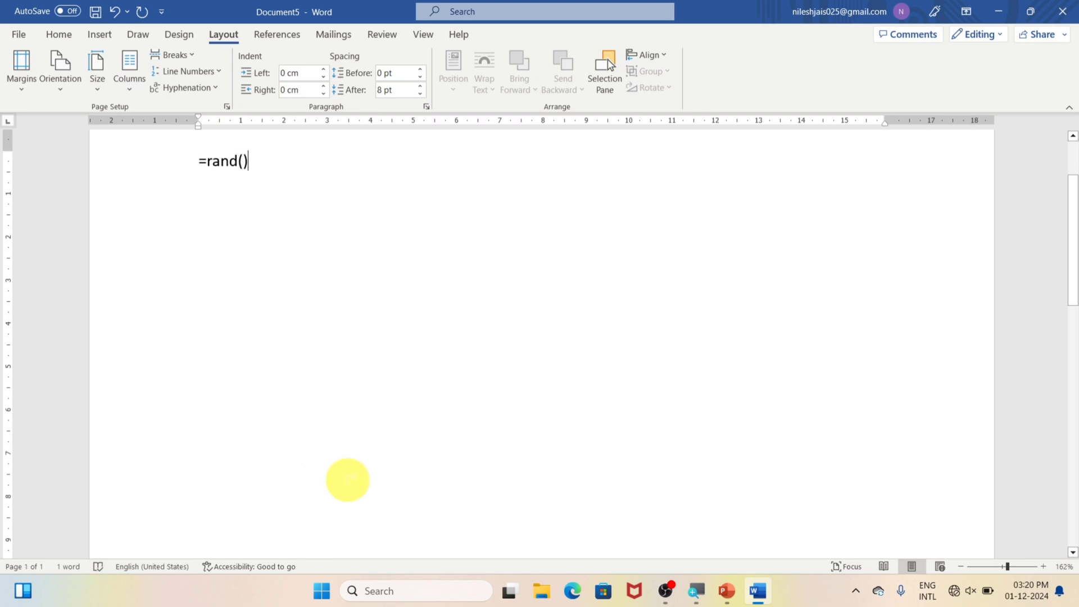
pyautogui.press('Left')
pyautogui.write('2')
pyautogui.press('Return')
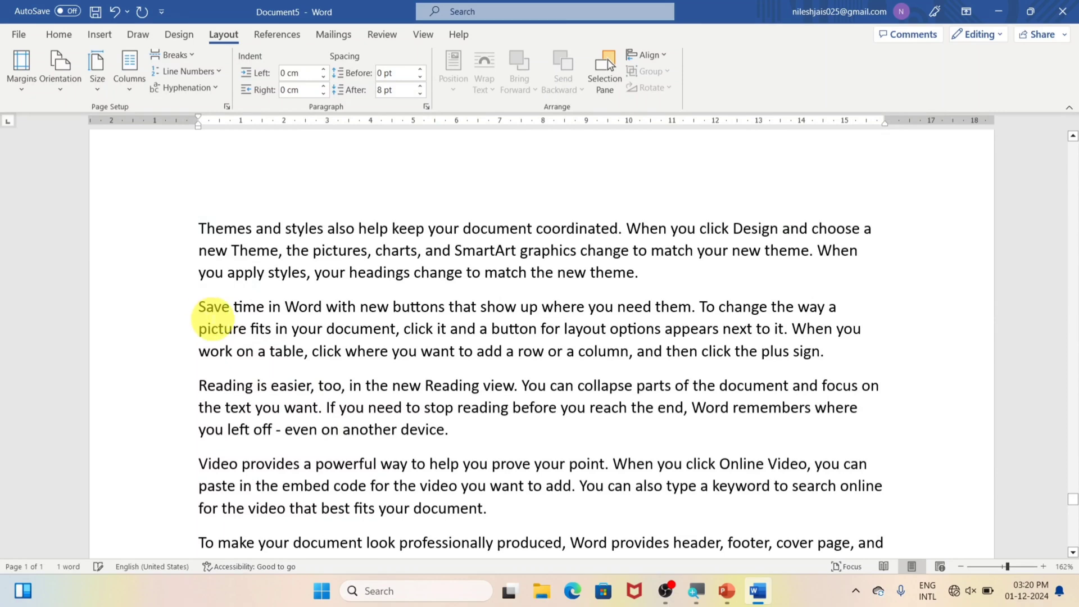
# - Select the whole document and apply Continuous line numbering to all of its text
pyautogui.click(205, 72)
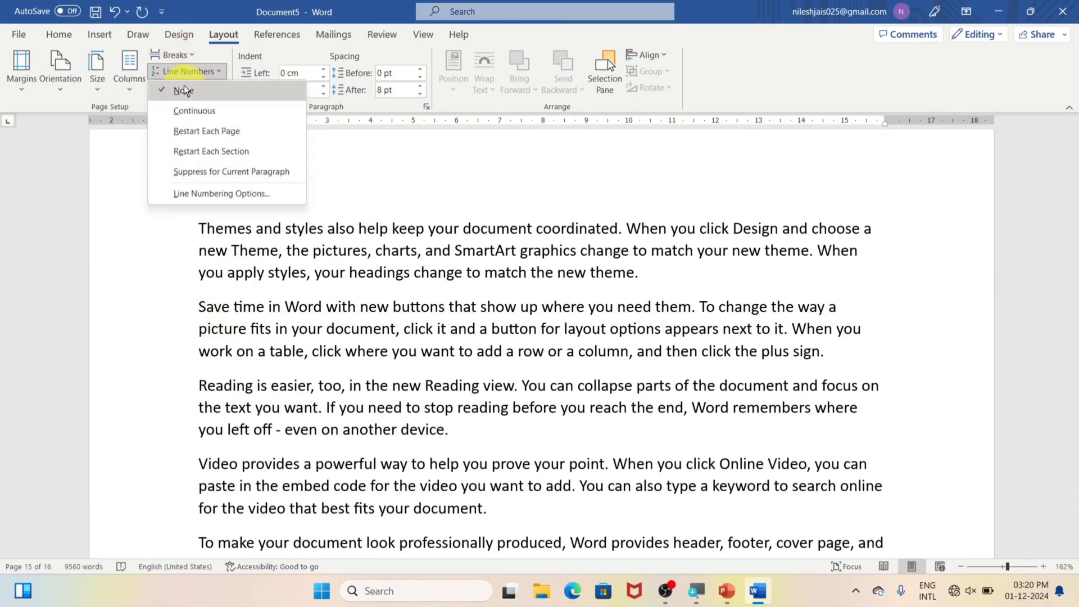
pyautogui.click(235, 302)
pyautogui.hotkey('ctrl', 'a')
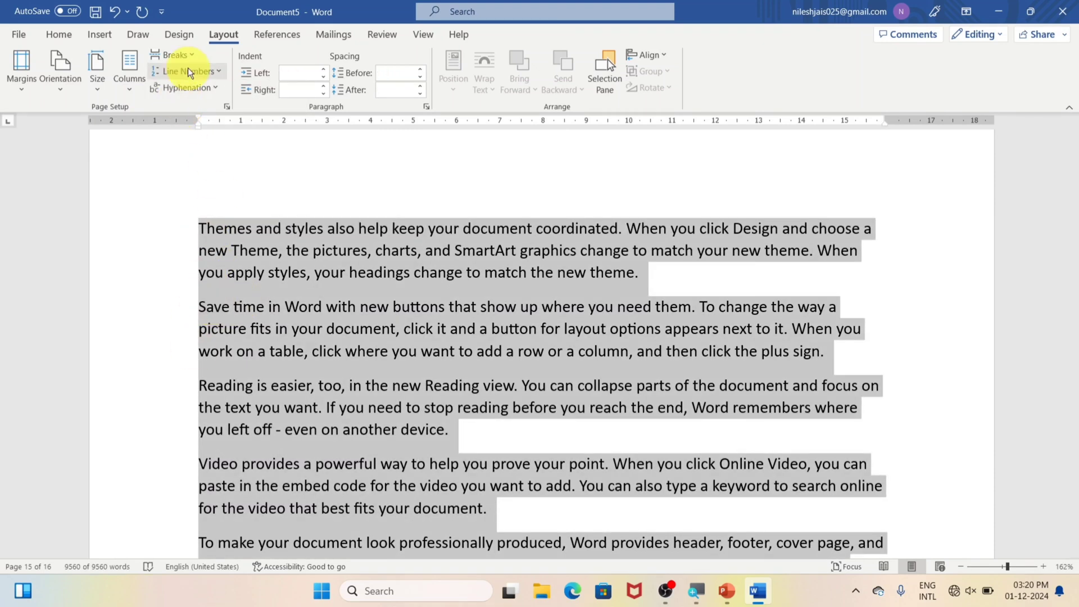
pyautogui.click(204, 71)
pyautogui.click(184, 112)
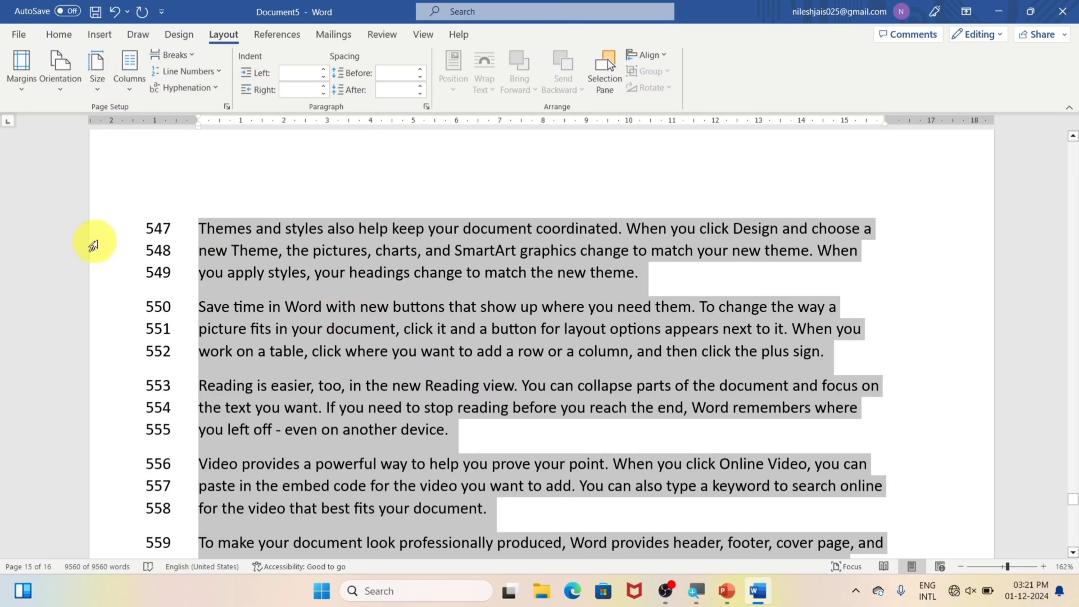
# - Examine the continuous line numbers at the document's end and beginning, and how they carry over from one page to the next
pyautogui.scroll(-3, 157, 344)
pyautogui.scroll(-20, 157, 344)
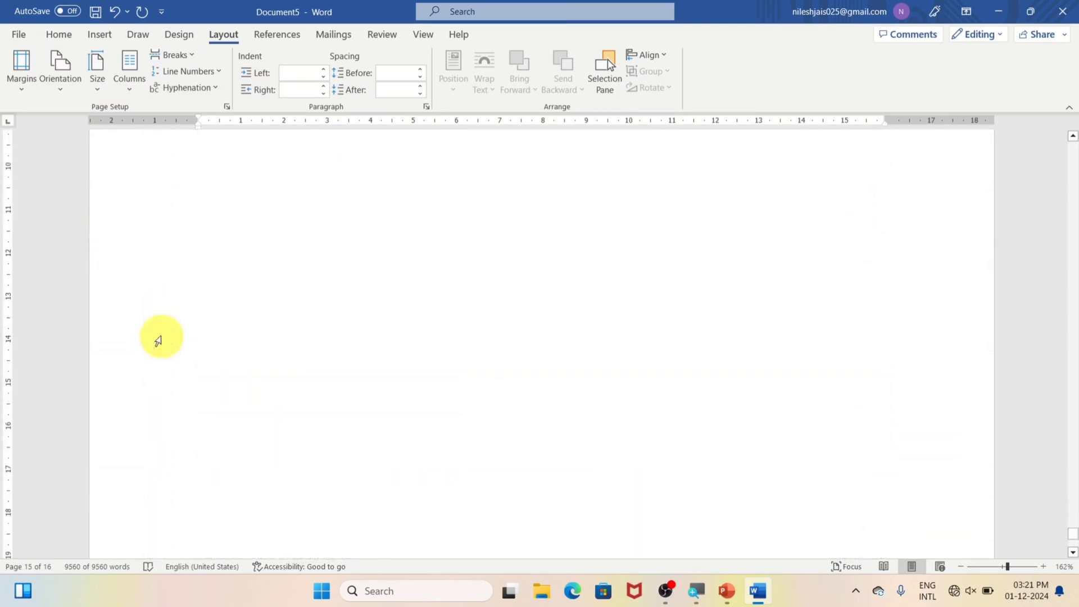
pyautogui.scroll(8, 158, 337)
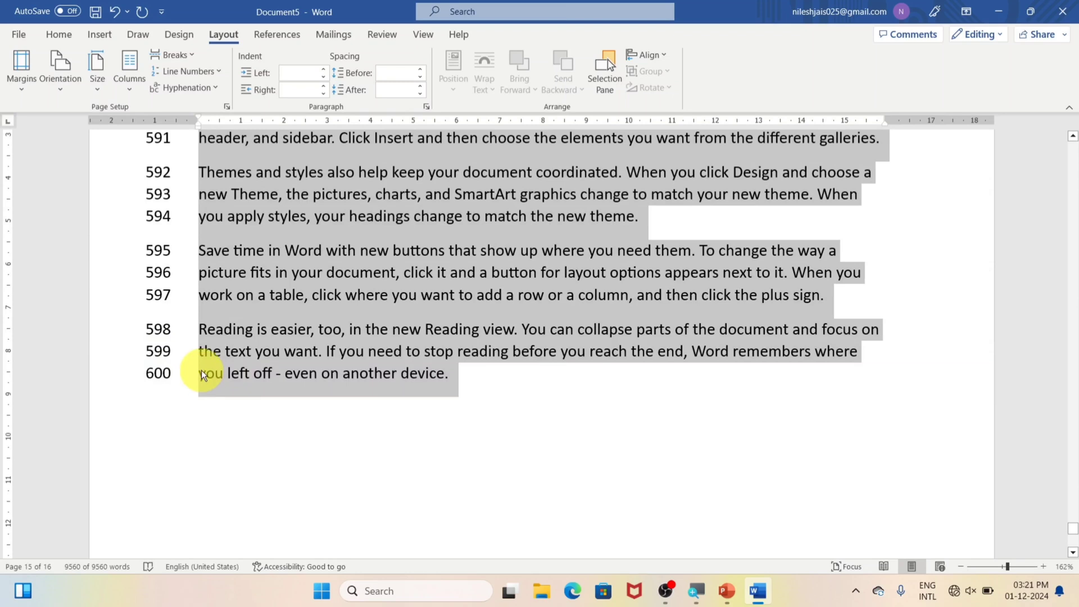
pyautogui.hotkey('ctrl', 'Home')
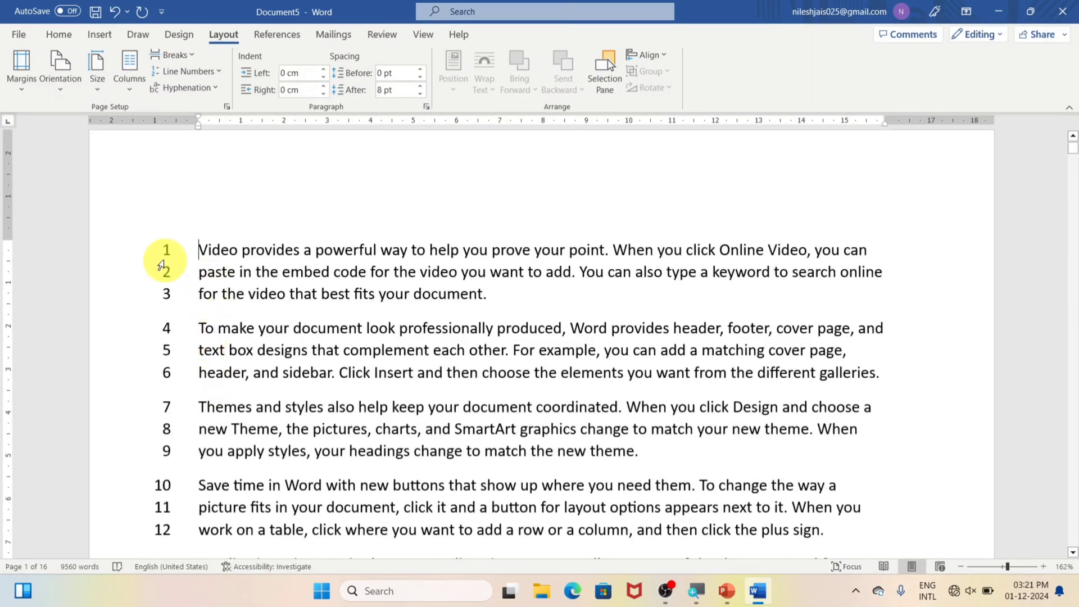
pyautogui.scroll(-12, 171, 252)
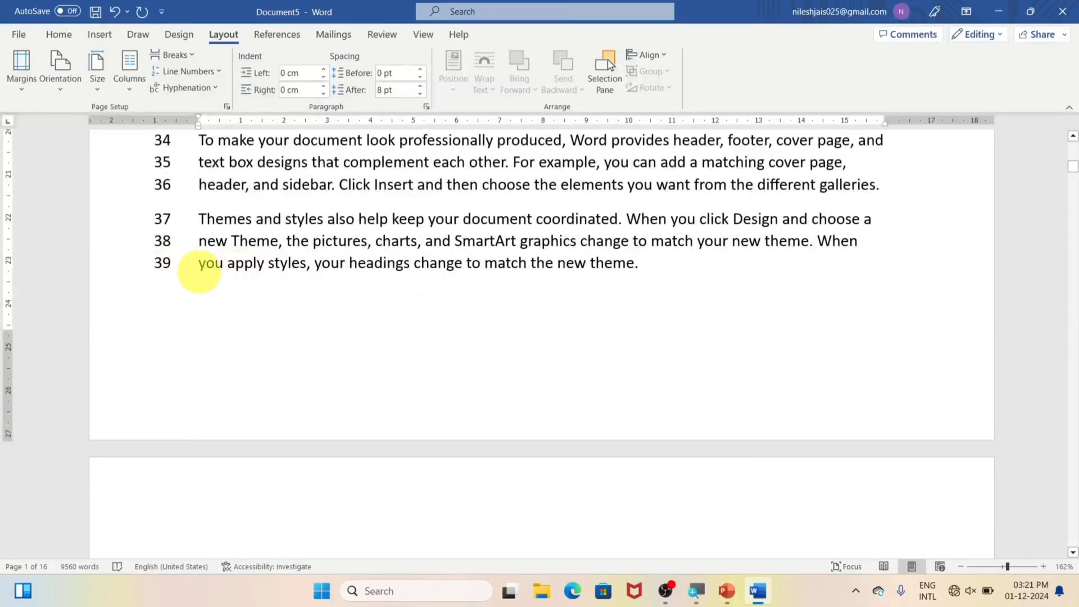
pyautogui.scroll(-3, 167, 270)
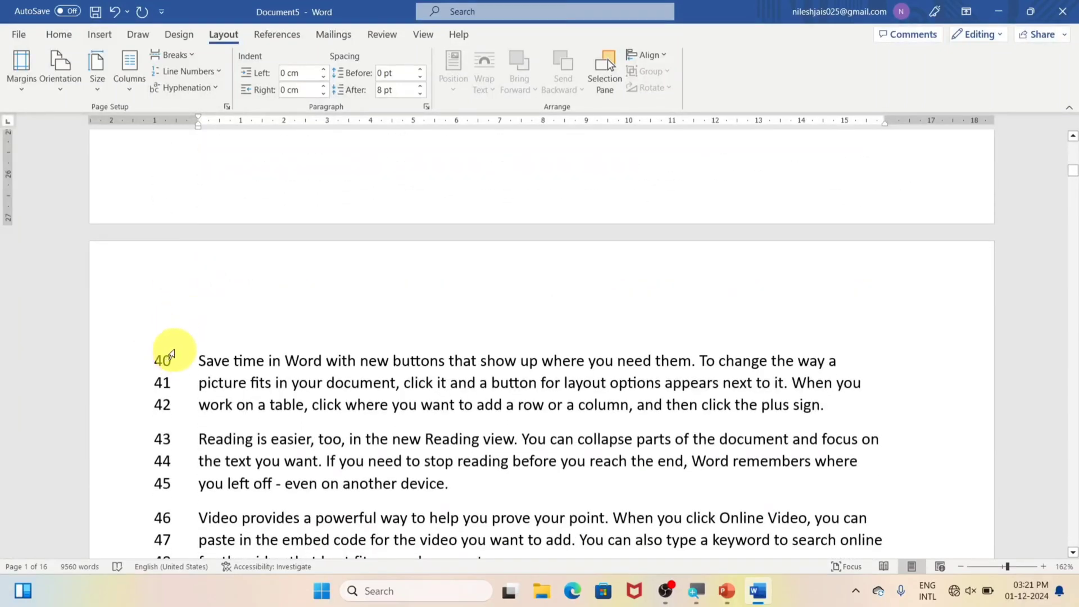
pyautogui.scroll(-10, 170, 355)
pyautogui.scroll(-1, 176, 351)
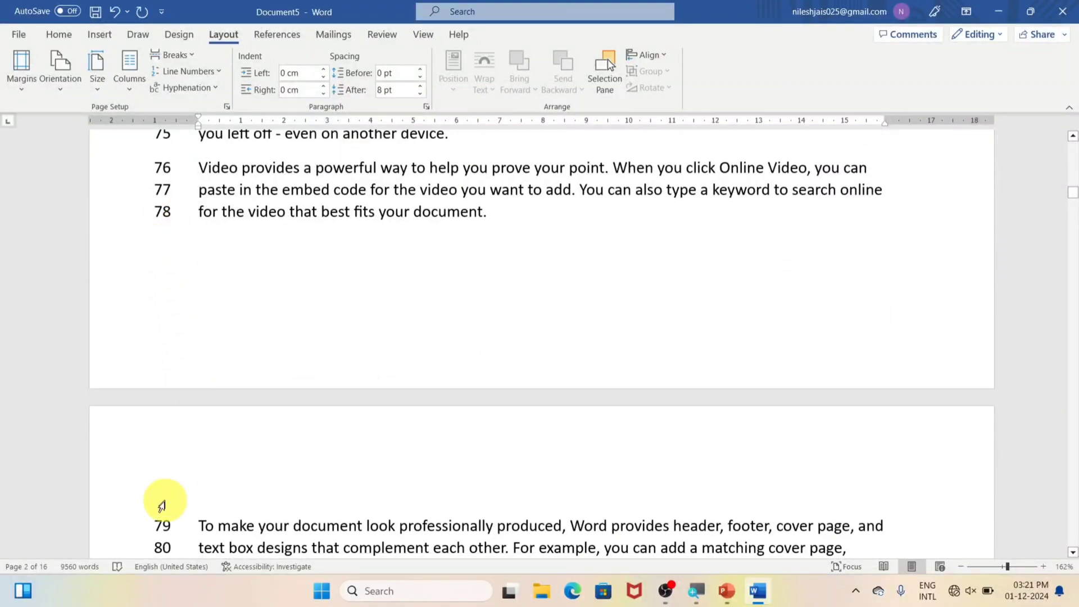
pyautogui.scroll(-15, 162, 504)
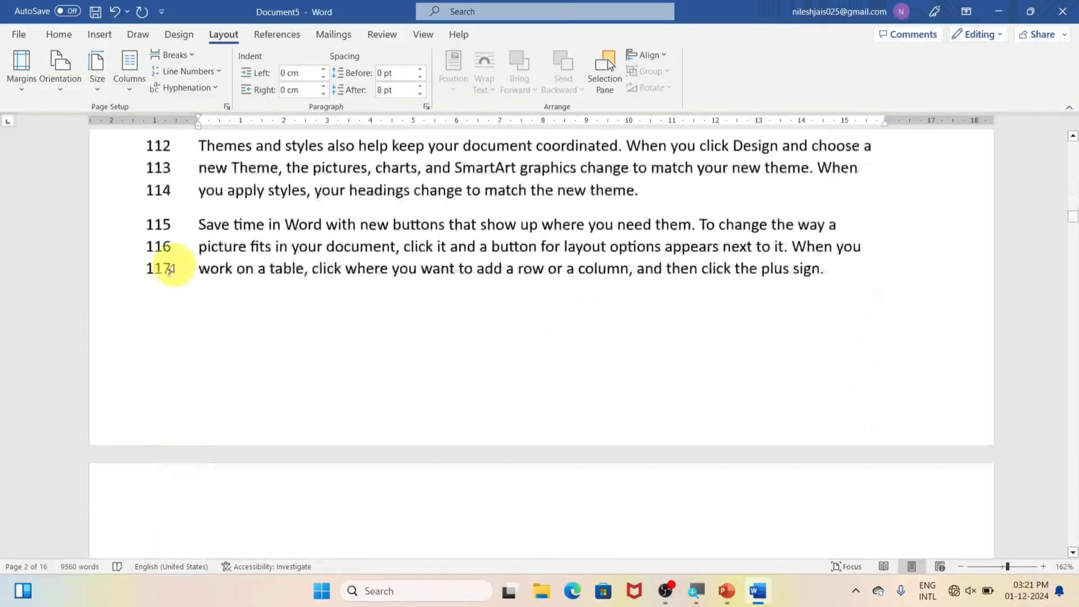
pyautogui.scroll(-5, 163, 494)
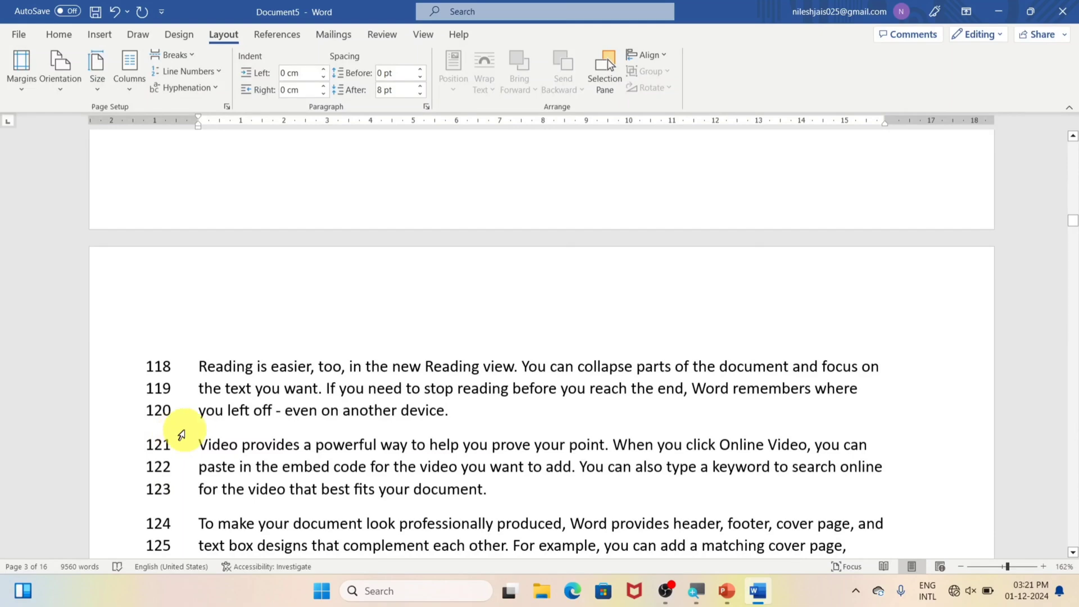
pyautogui.scroll(12, 178, 398)
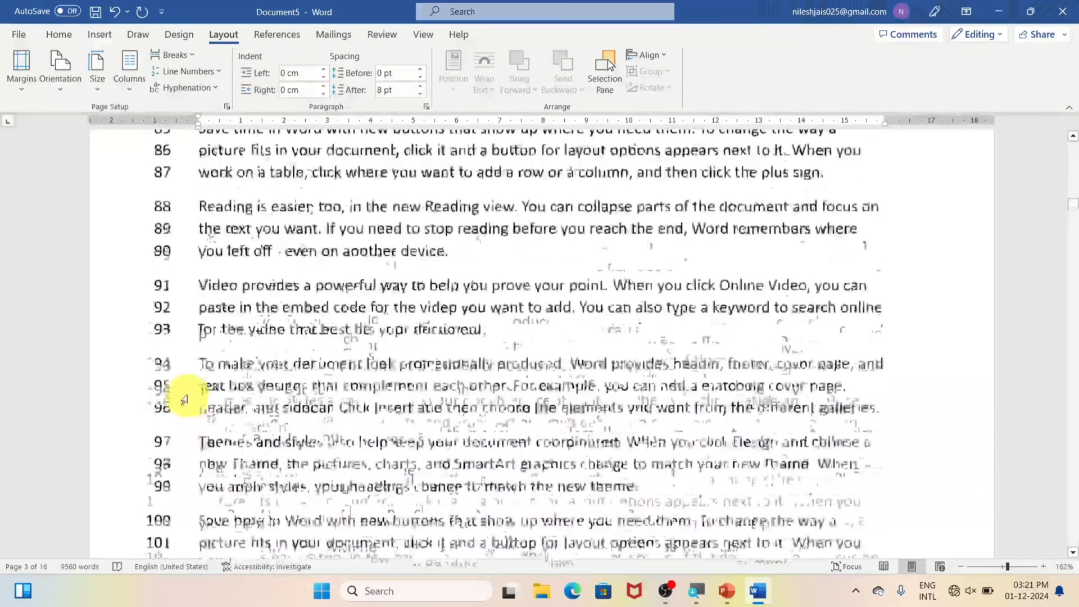
pyautogui.scroll(18, 184, 399)
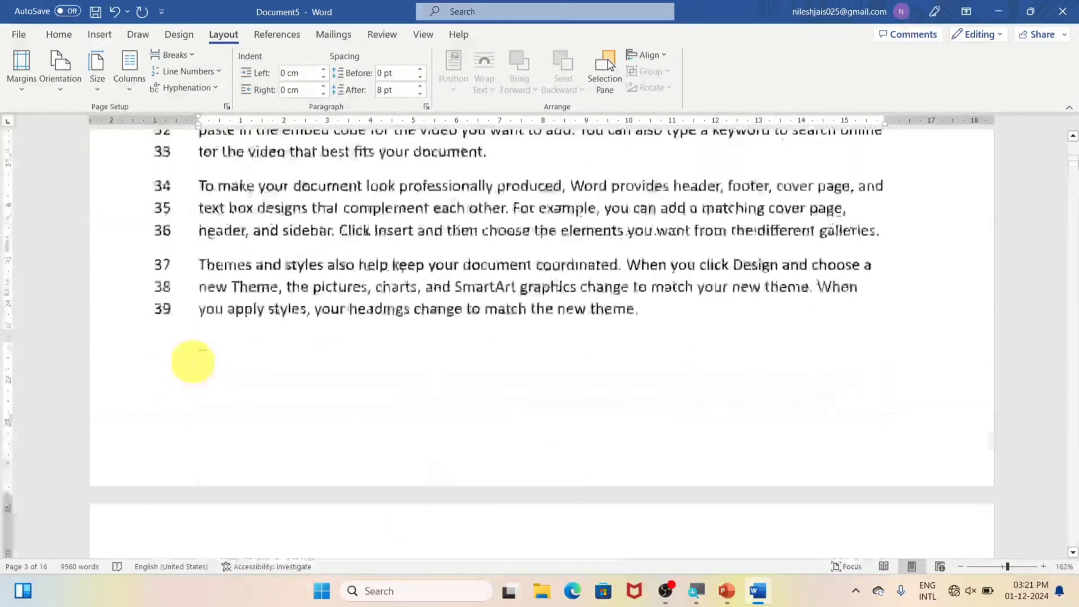
pyautogui.scroll(15, 193, 362)
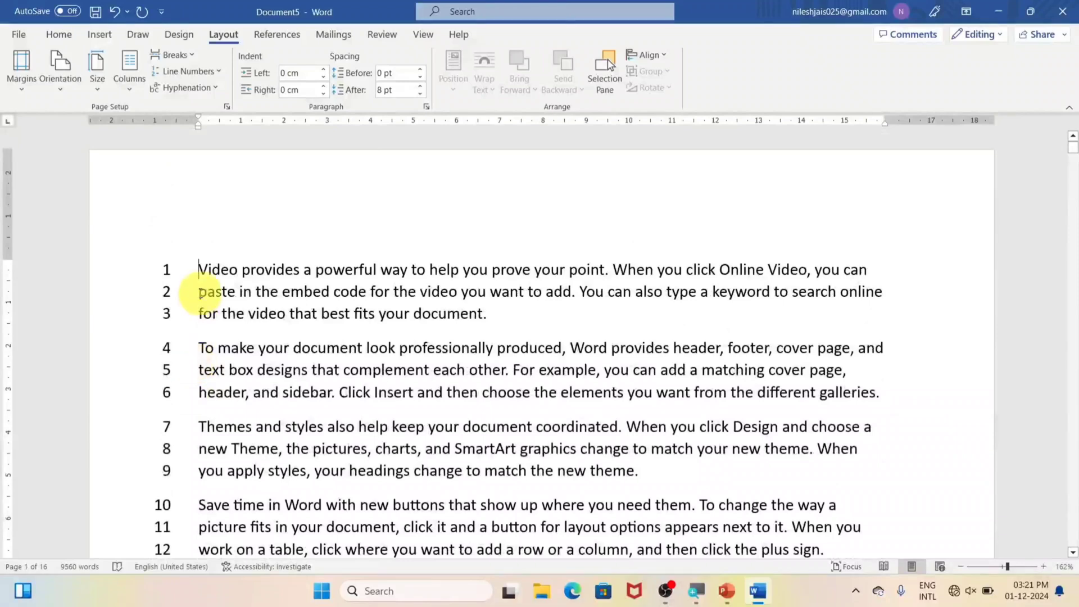
pyautogui.scroll(-15, 202, 291)
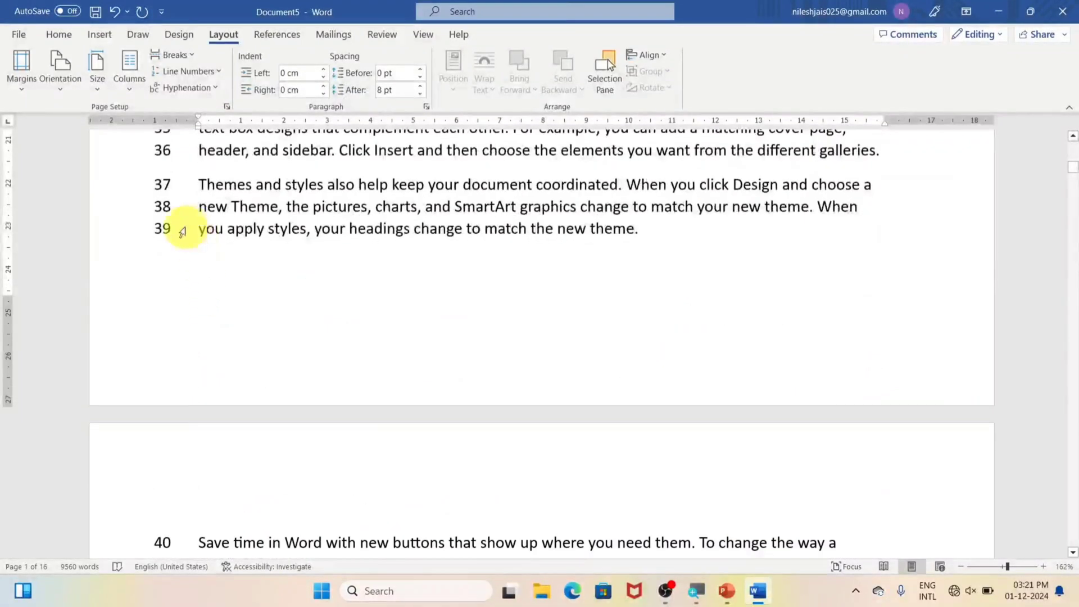
pyautogui.scroll(-2, 183, 420)
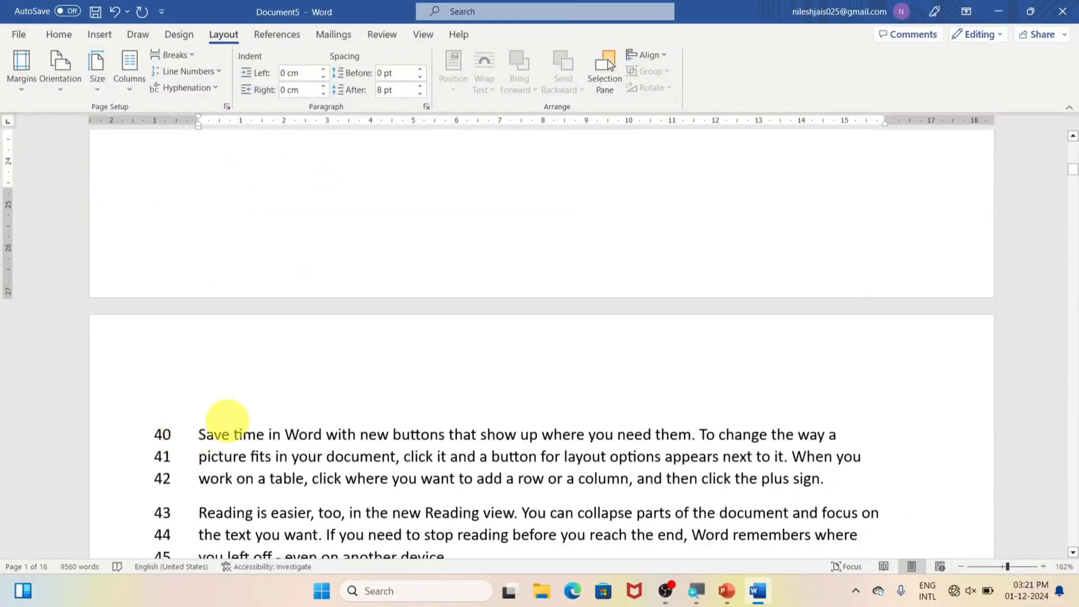
pyautogui.scroll(5, 227, 421)
# - Set the line numbering of the whole document to Restart Each Page and check the numbers on the following pages
pyautogui.hotkey('ctrl', 'a')
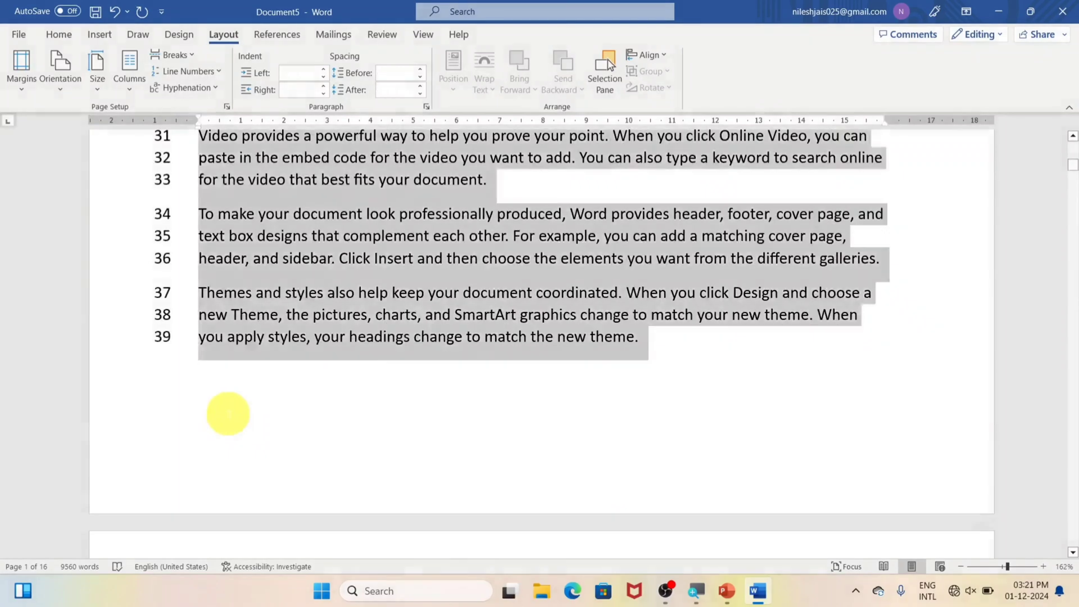
pyautogui.scroll(-3, 227, 403)
pyautogui.click(193, 69)
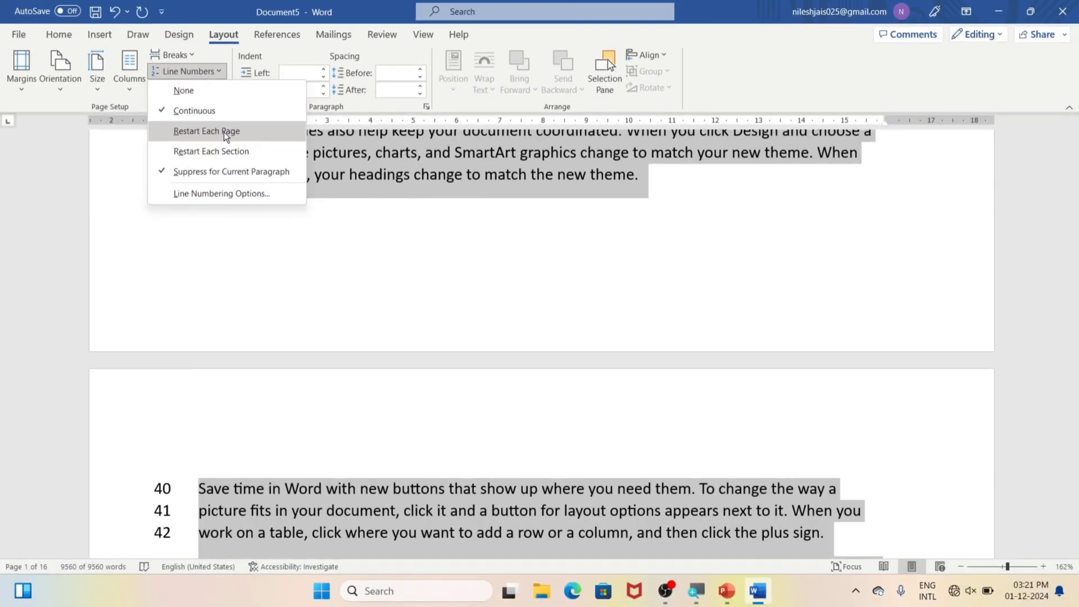
pyautogui.click(224, 132)
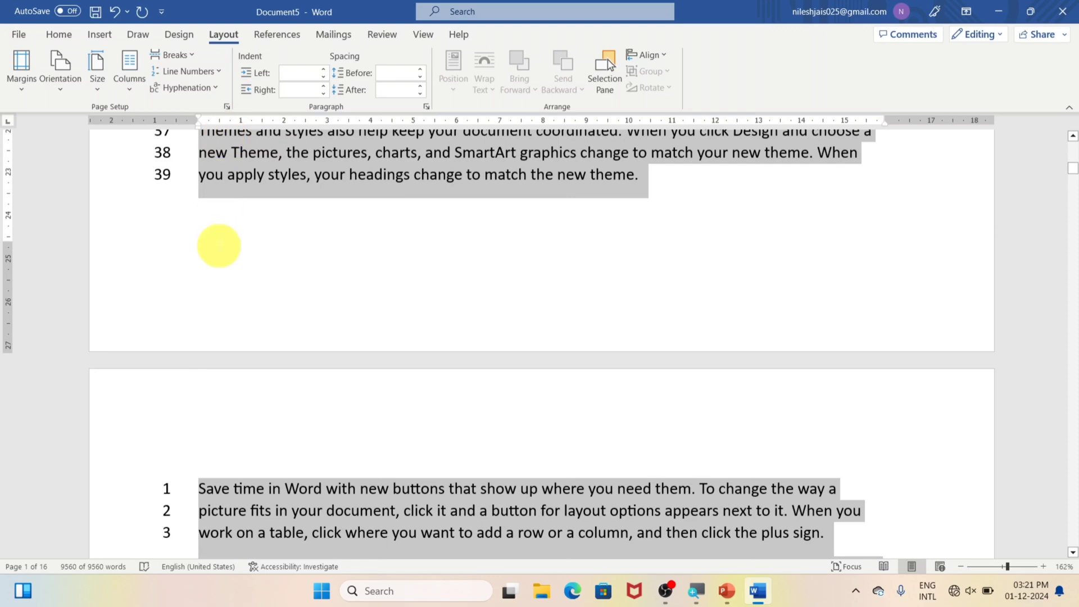
pyautogui.scroll(-5, 190, 181)
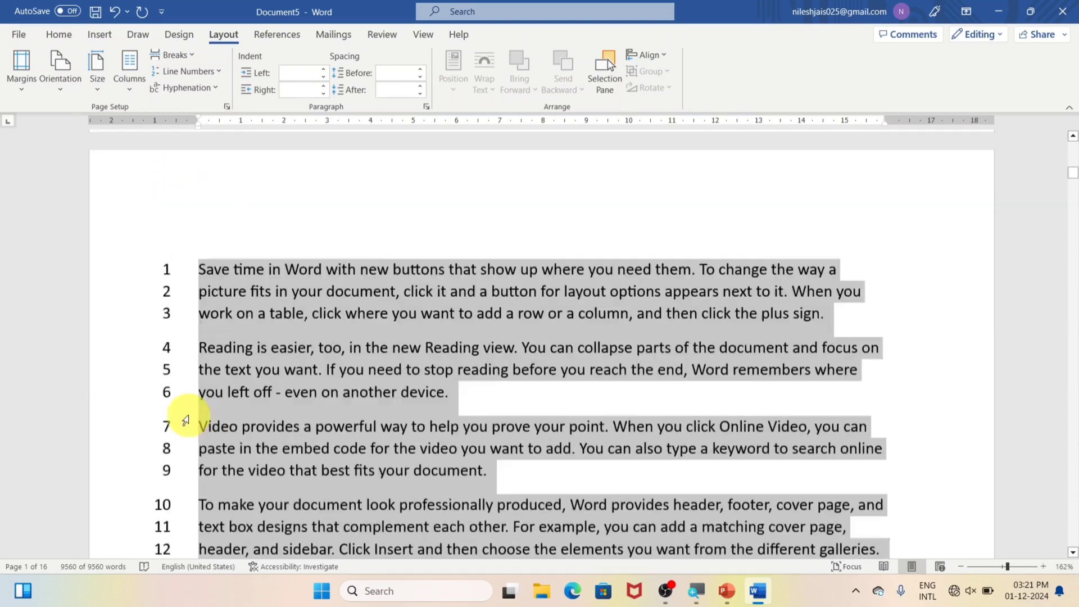
pyautogui.scroll(-20, 195, 234)
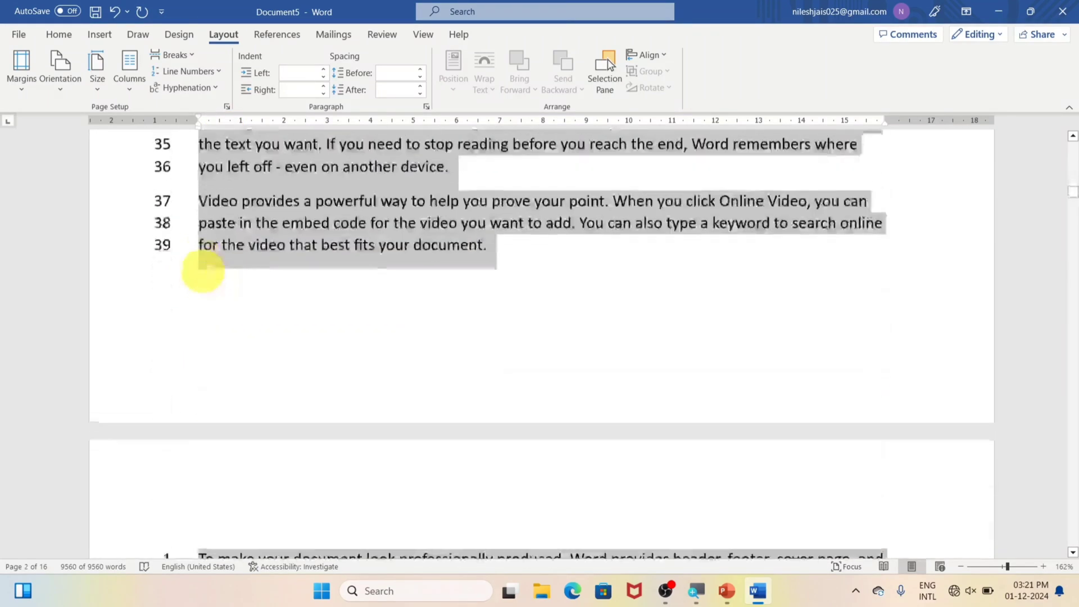
# - Check the restarted line numbers on the next pages and set the whole document's line numbering to None
pyautogui.scroll(-20, 198, 291)
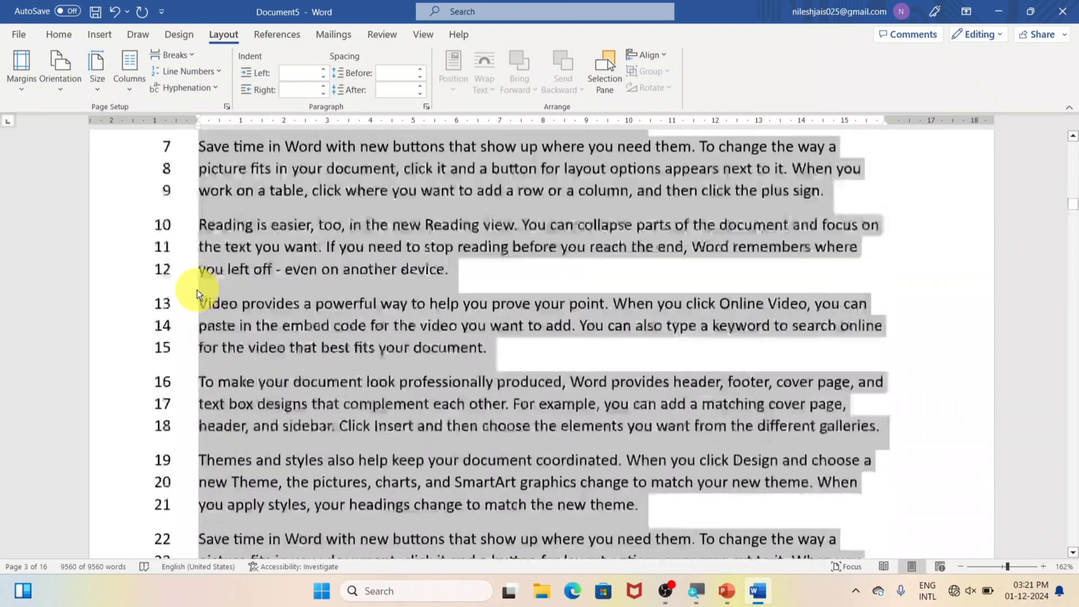
pyautogui.scroll(-20, 175, 307)
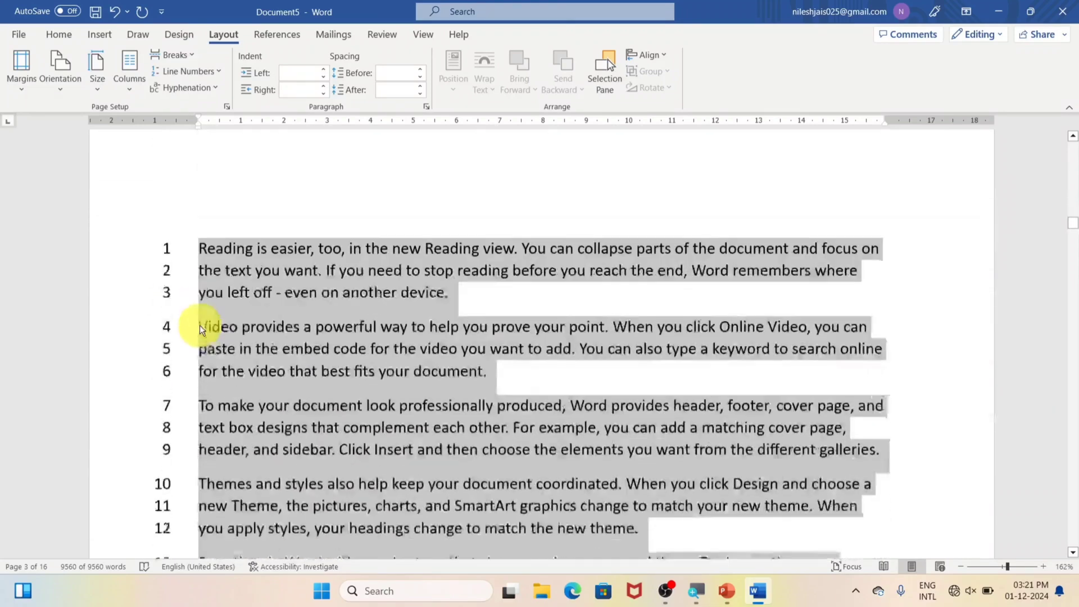
pyautogui.scroll(1, 226, 298)
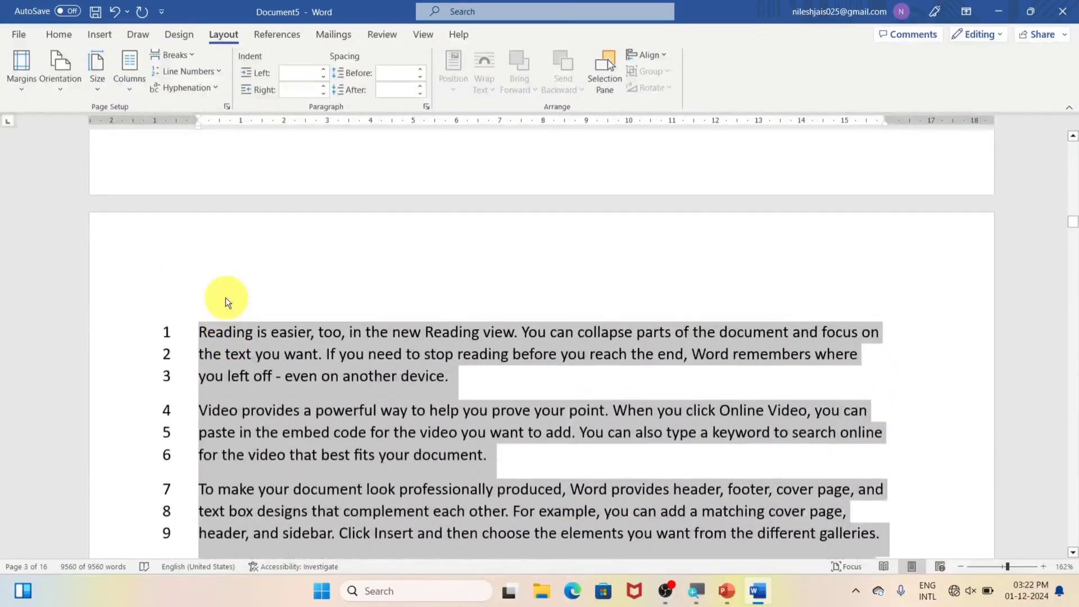
pyautogui.click(197, 57)
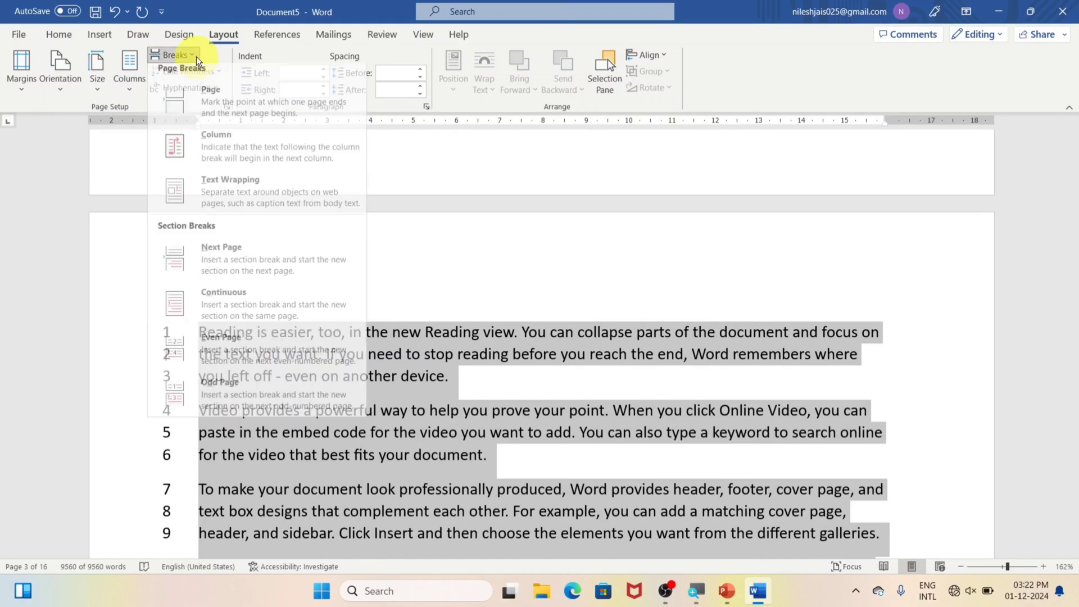
pyautogui.click(120, 138)
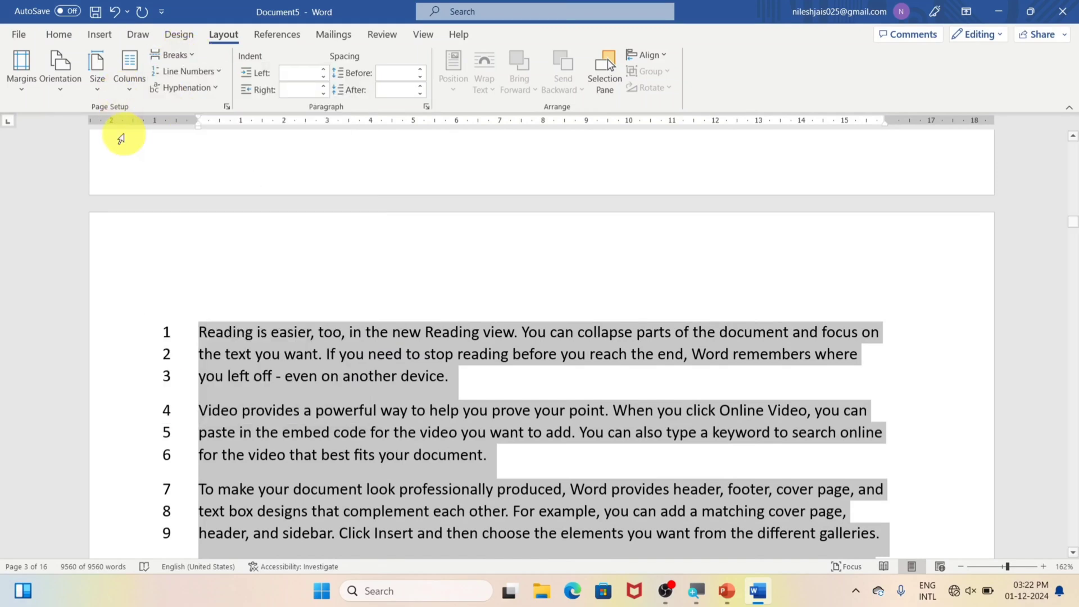
pyautogui.click(189, 69)
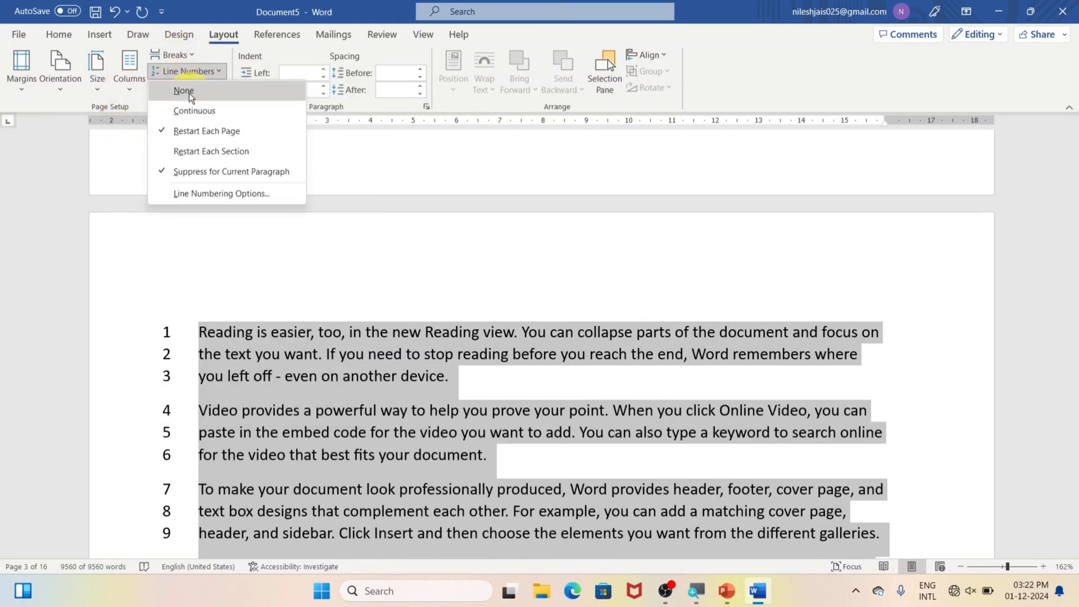
pyautogui.click(184, 91)
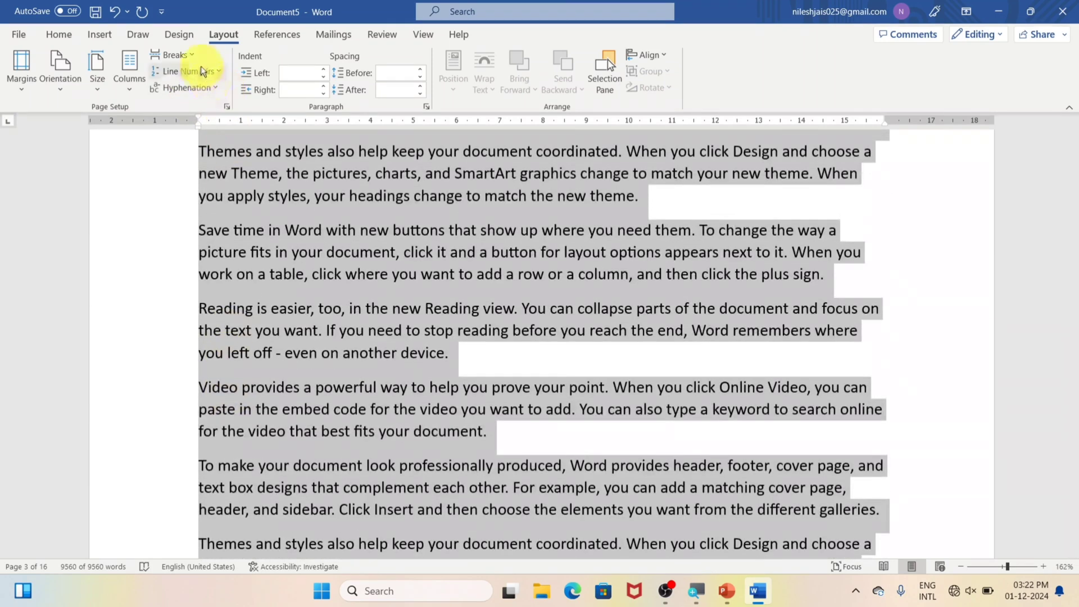
# - Apply Continuous line numbering to the whole selected document
pyautogui.click(196, 55)
pyautogui.click(132, 195)
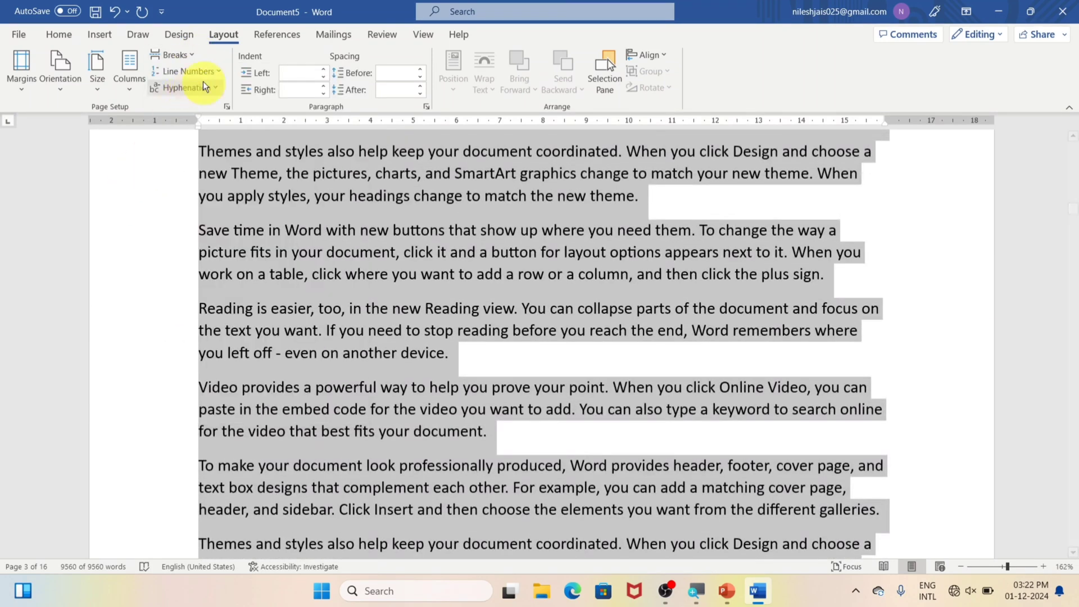
pyautogui.click(191, 71)
pyautogui.click(207, 115)
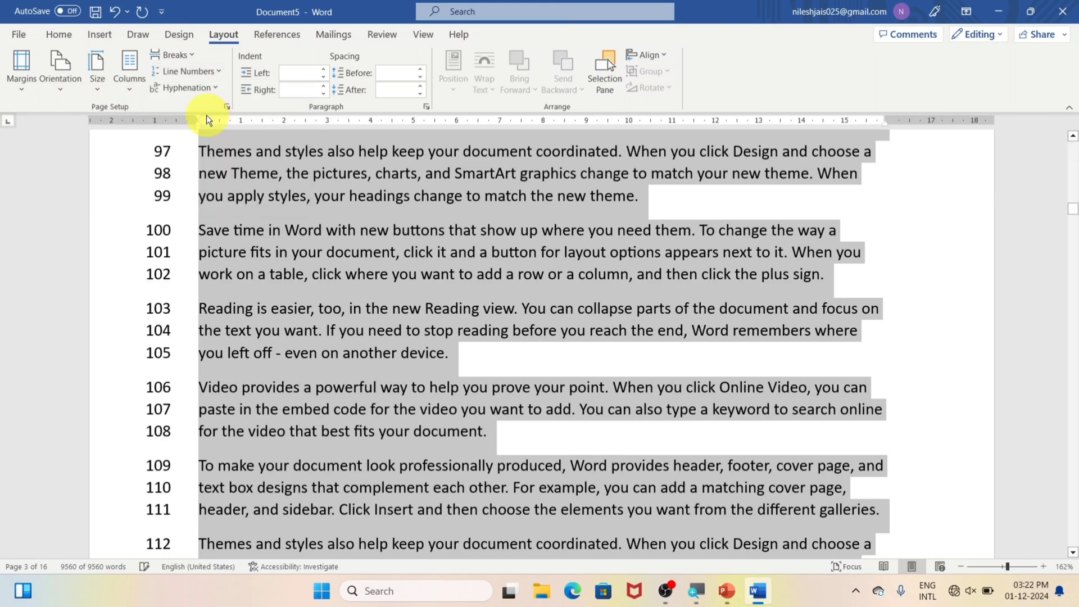
# - Examine how the continuous line numbers carry on across the page boundaries, and return to the document's beginning
pyautogui.scroll(10, 248, 250)
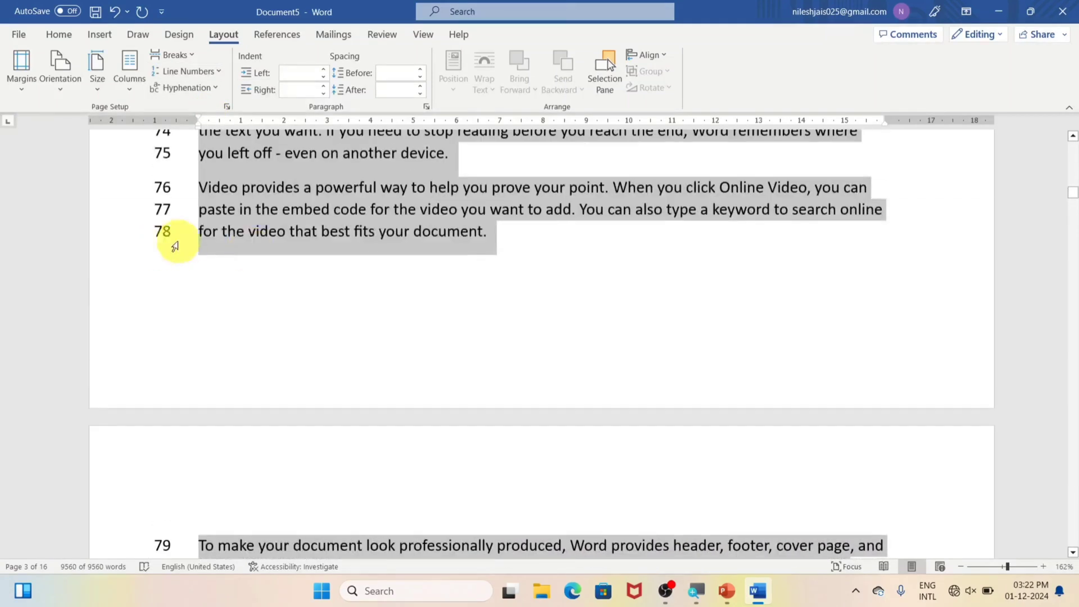
pyautogui.scroll(-5, 169, 259)
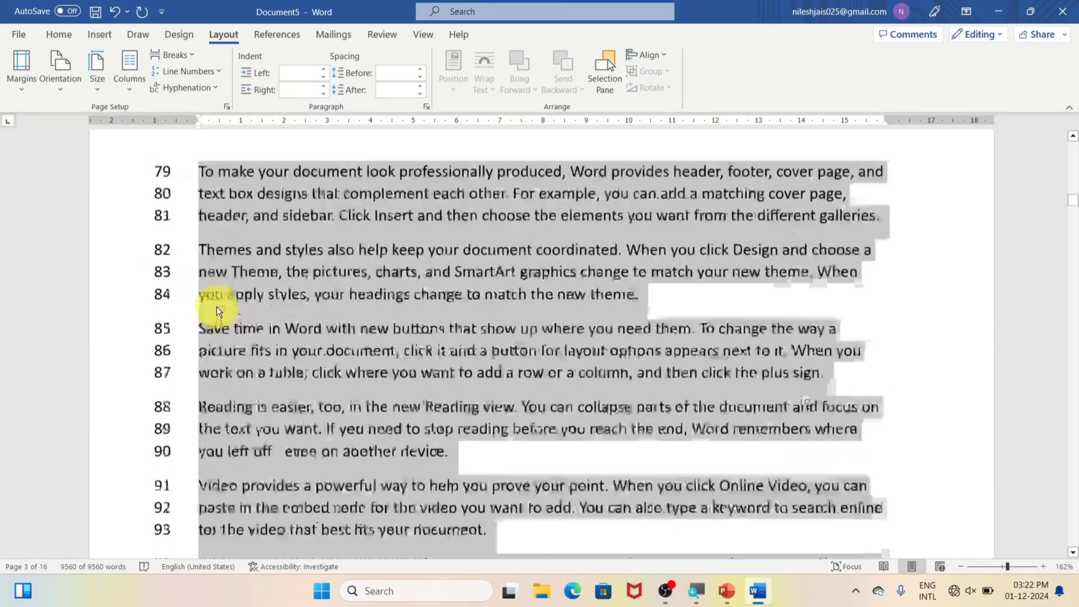
pyautogui.scroll(-12, 217, 305)
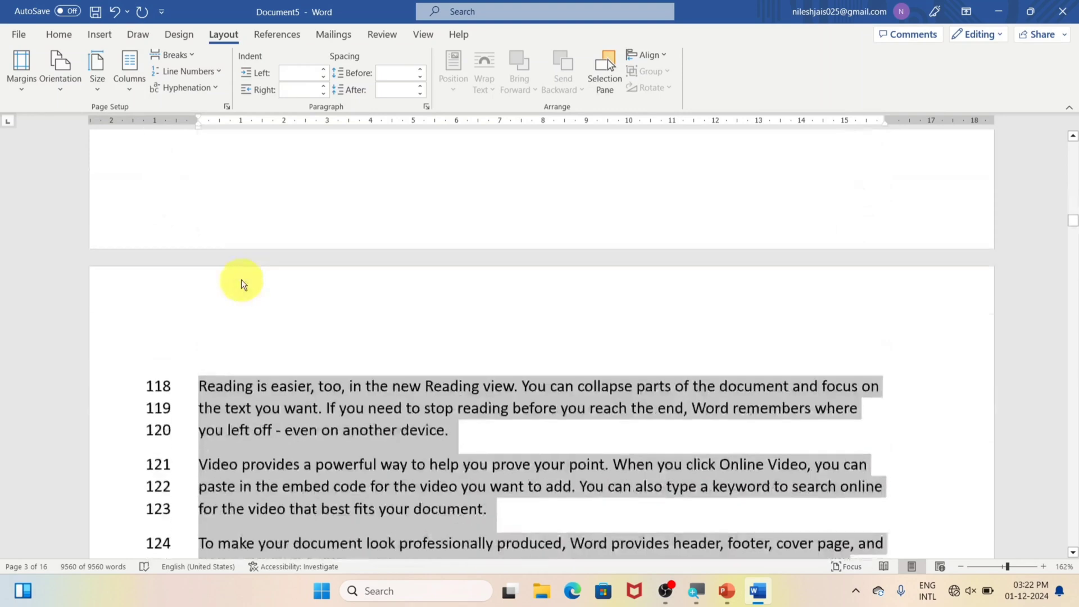
pyautogui.scroll(-10, 223, 363)
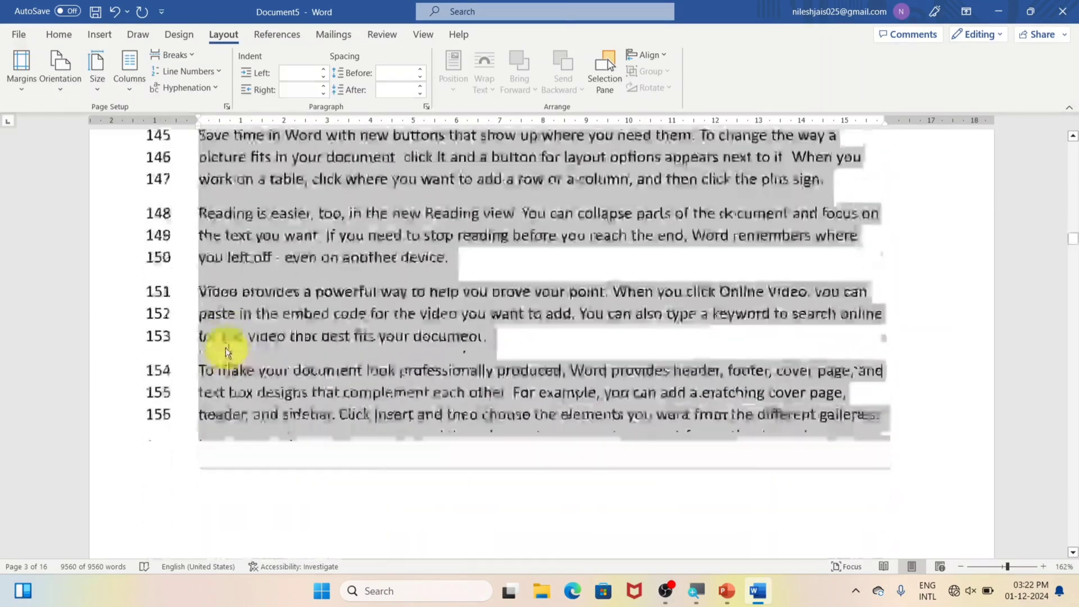
pyautogui.scroll(-6, 225, 348)
pyautogui.scroll(15, 235, 351)
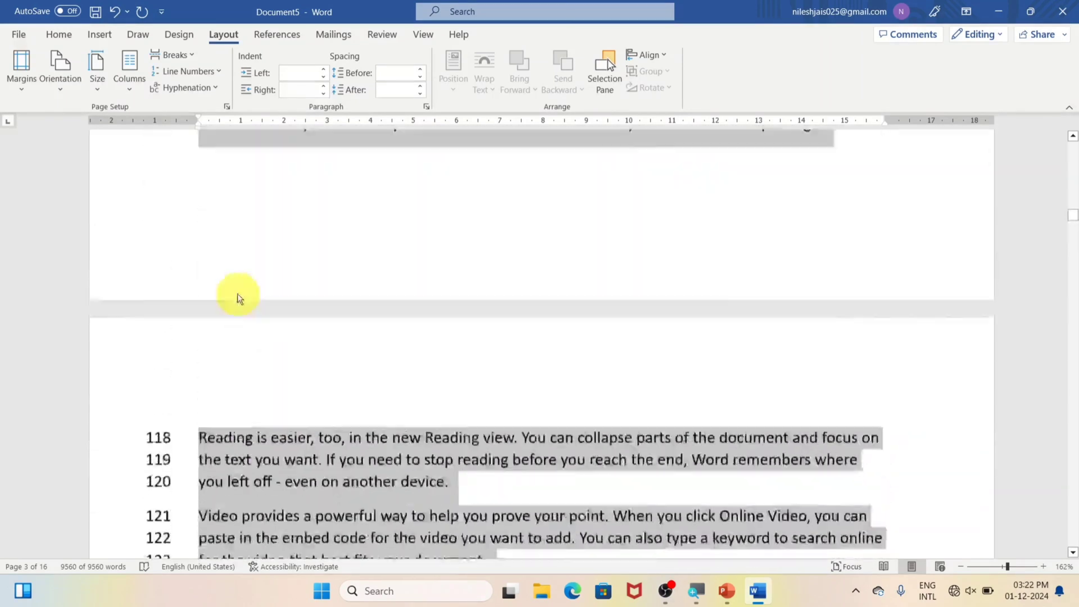
pyautogui.scroll(8, 237, 293)
pyautogui.moveTo(1072, 204); pyautogui.dragTo(1077, 93)
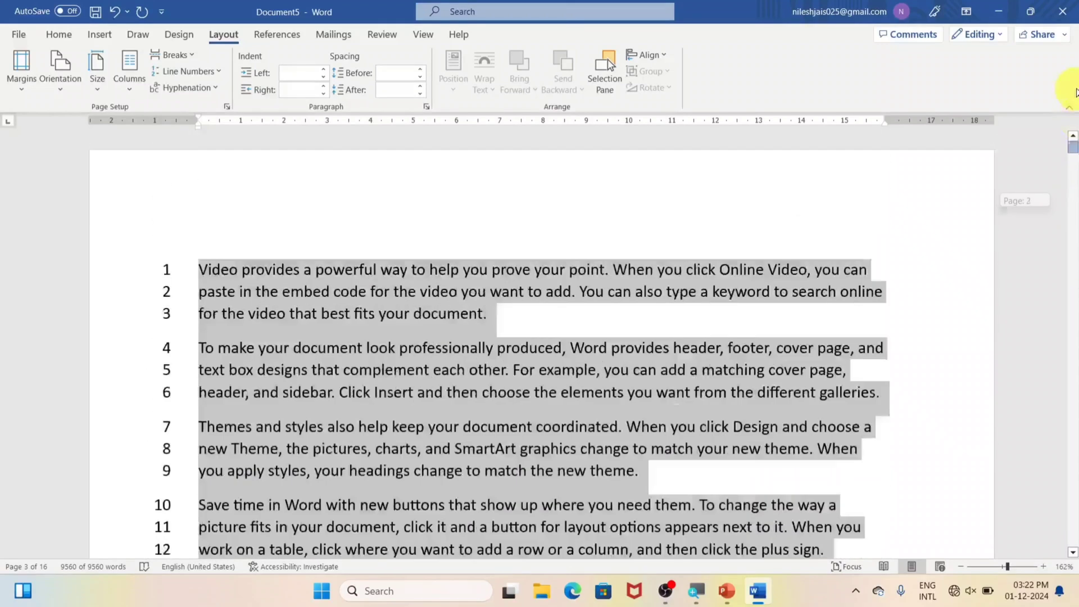
# - Suppress line numbers for the second paragraph, beginning "To make your document look professionally produced", and check the numbering around it
pyautogui.click(252, 370)
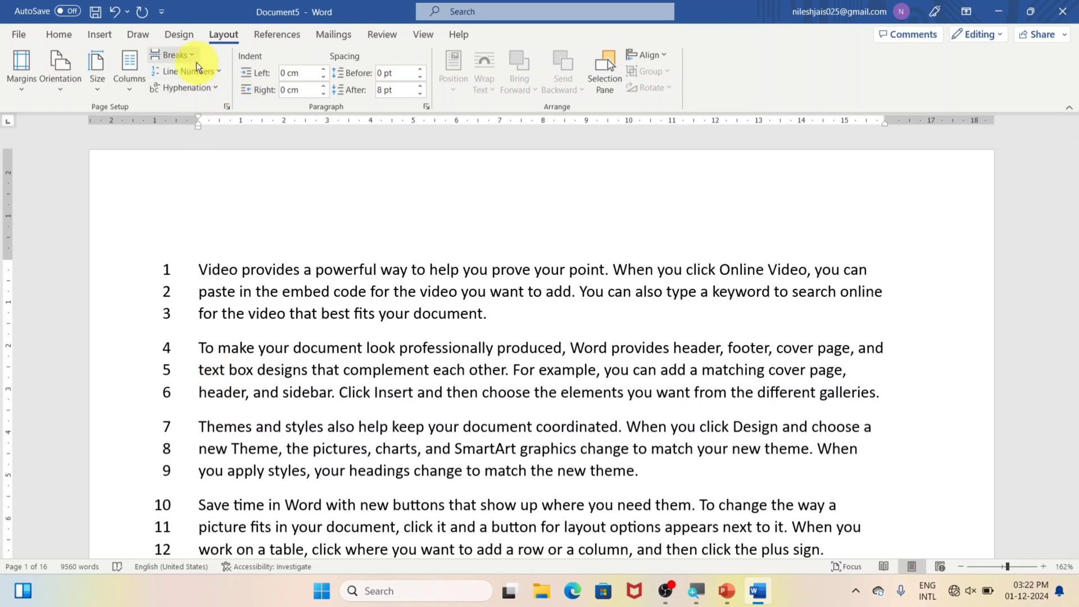
pyautogui.click(210, 73)
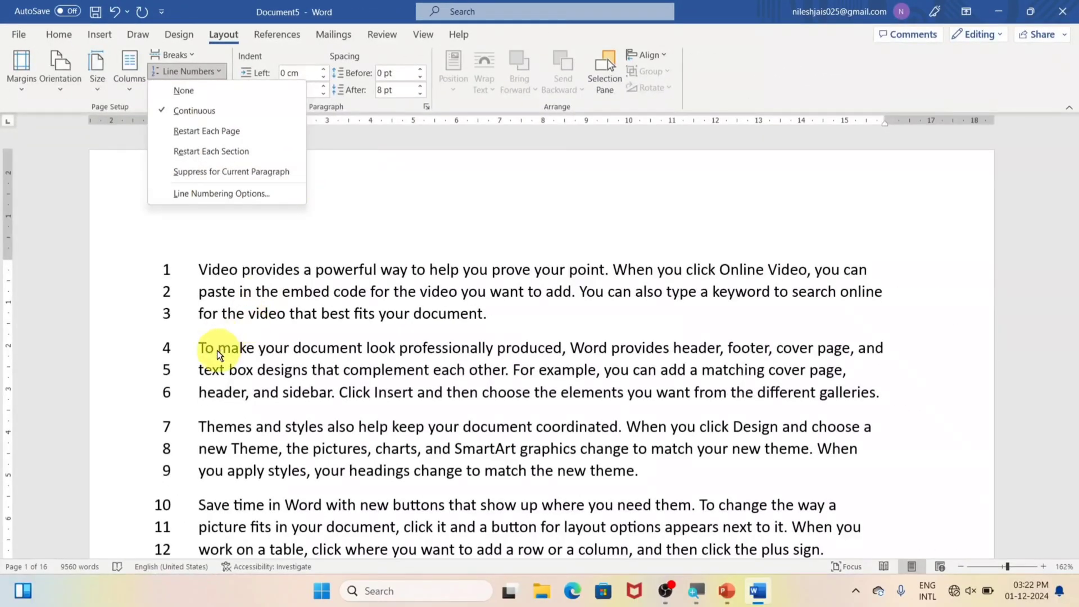
pyautogui.click(206, 348)
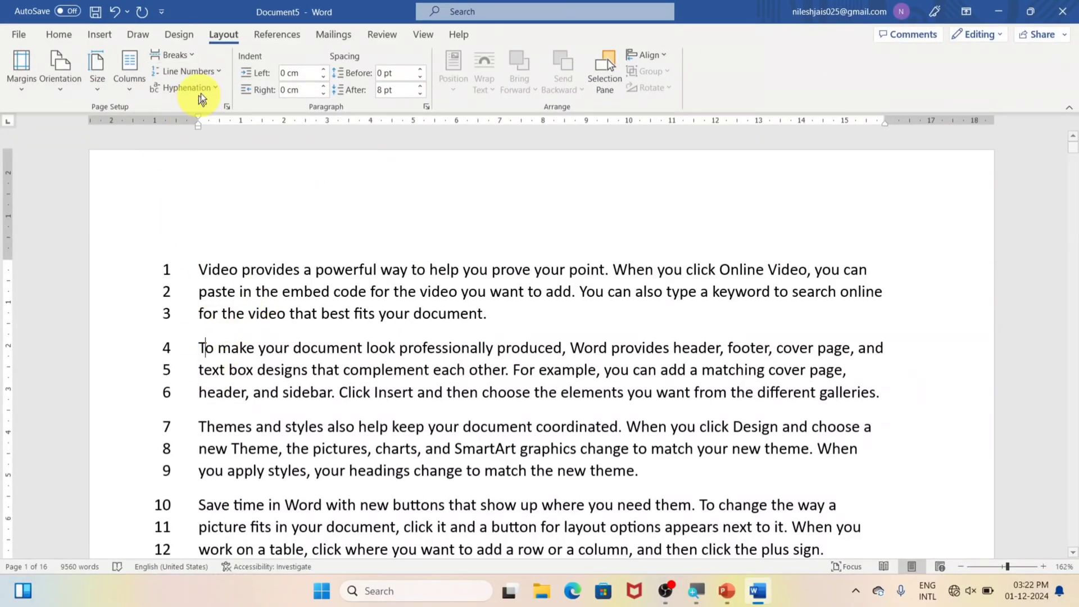
pyautogui.click(206, 72)
pyautogui.click(198, 179)
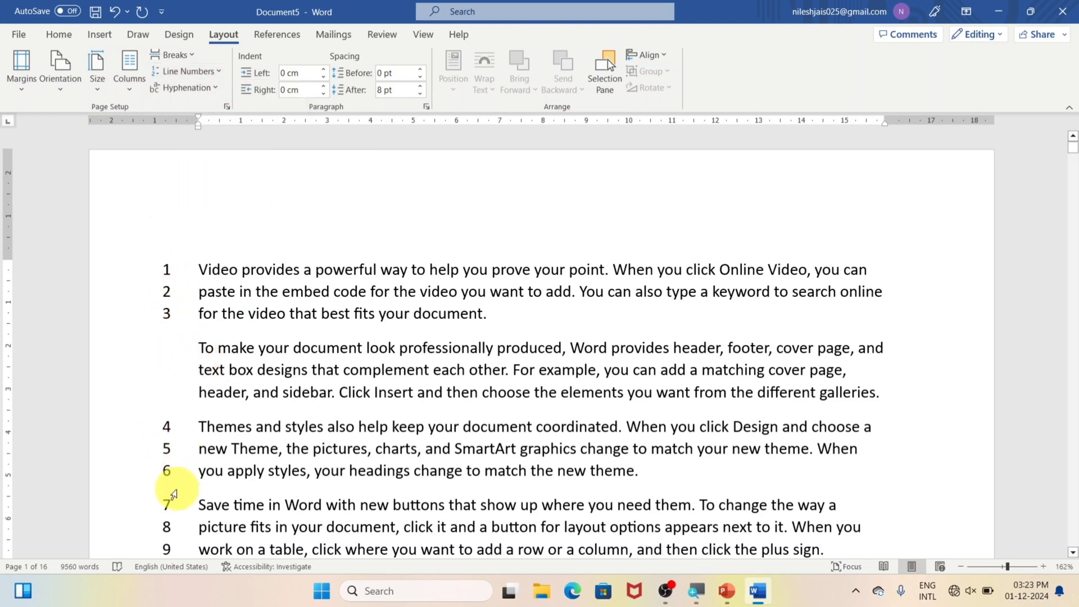
pyautogui.scroll(-2, 174, 493)
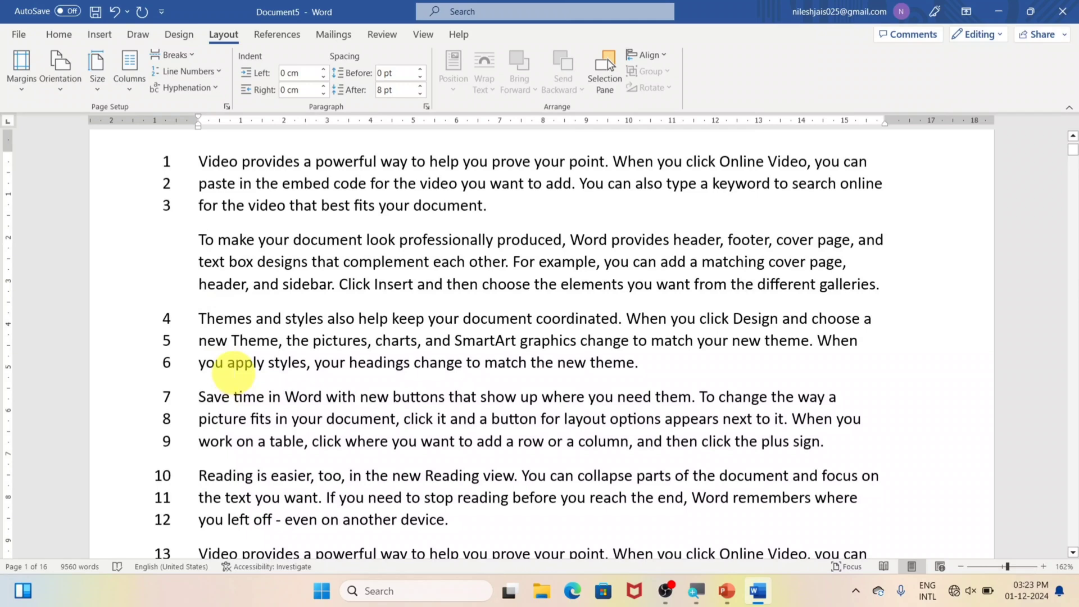
# - Select the whole document and remove its line numbers by setting line numbering to None
pyautogui.hotkey('ctrl', 'a')
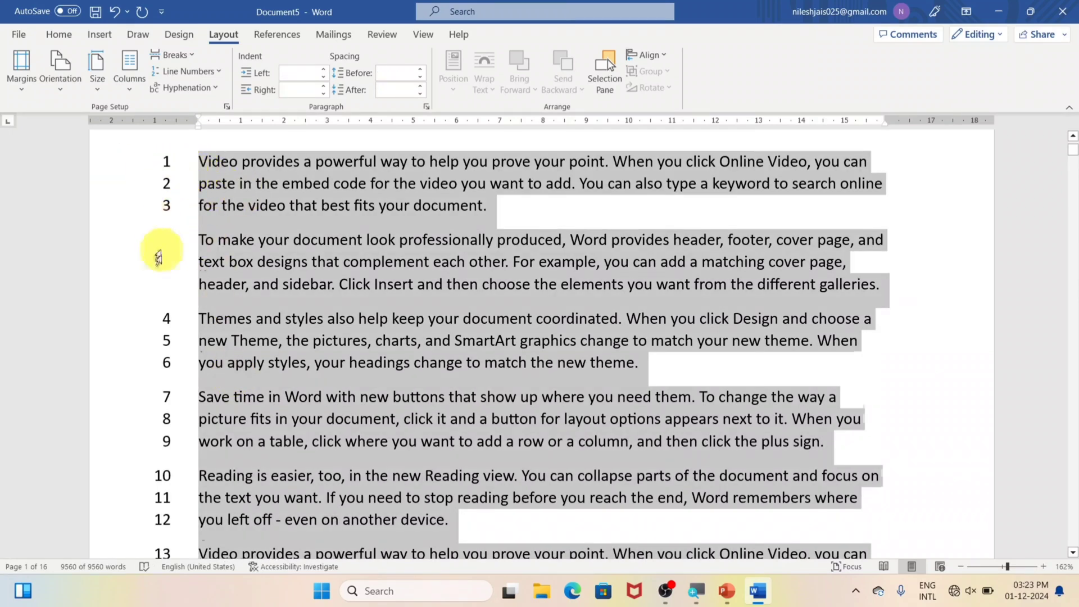
pyautogui.scroll(-3, 163, 253)
pyautogui.click(203, 68)
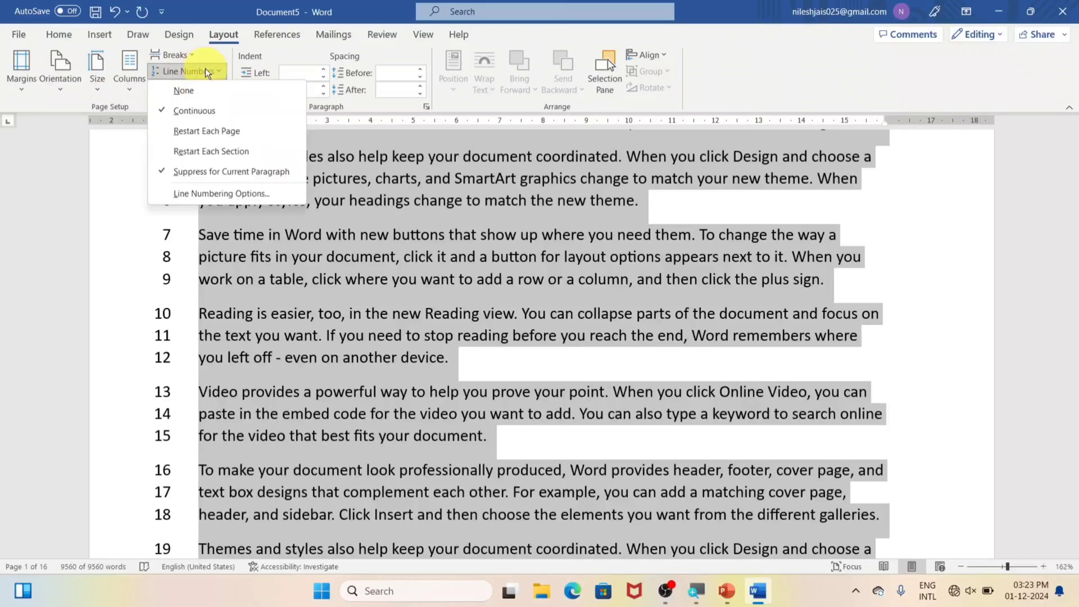
pyautogui.click(179, 91)
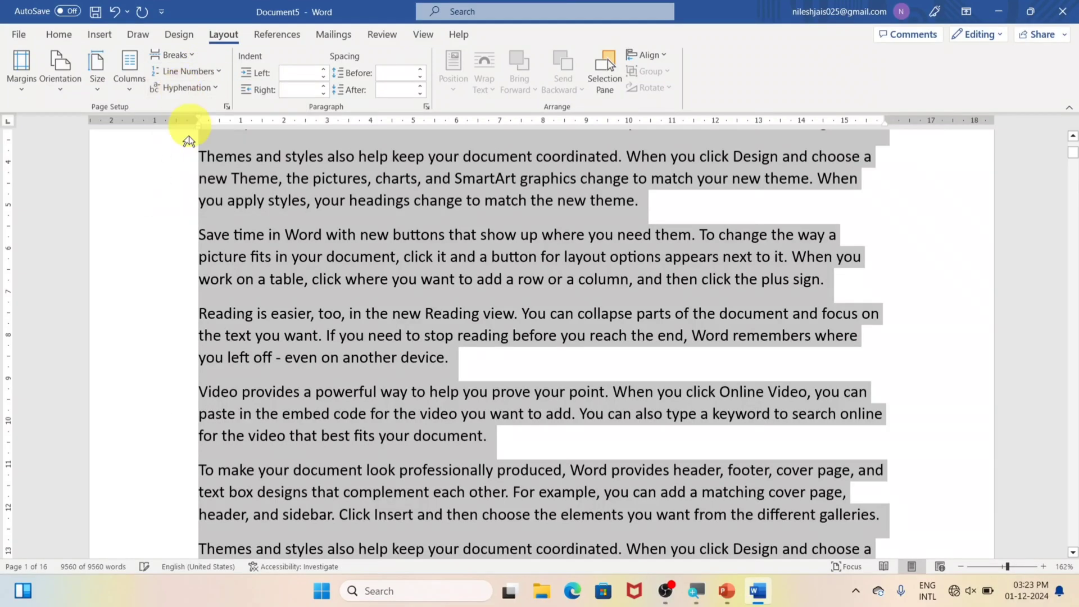
pyautogui.scroll(-5, 264, 359)
pyautogui.scroll(-10, 265, 359)
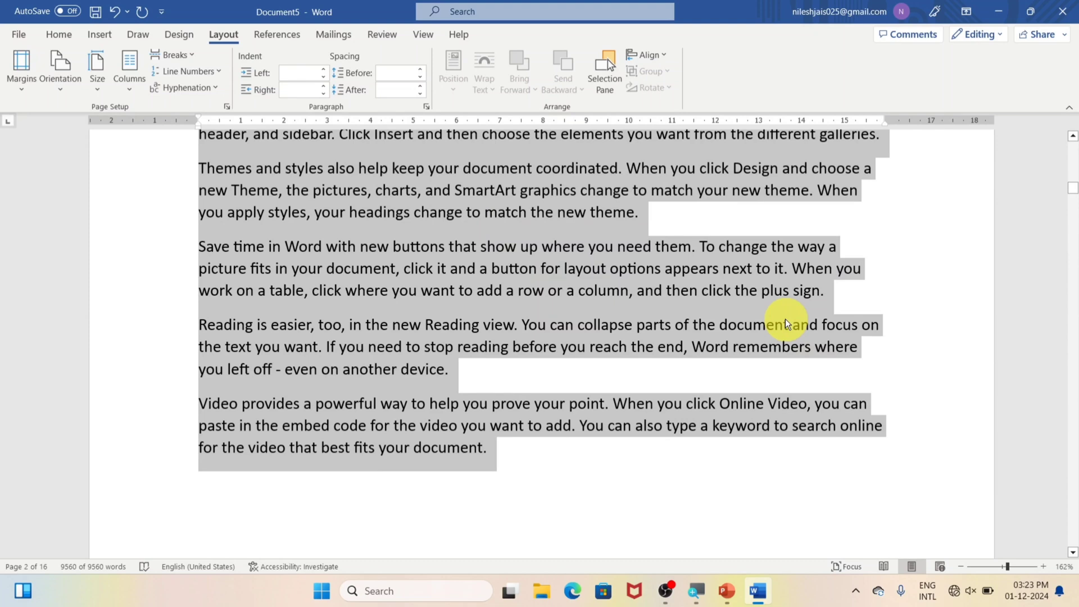
# - Increase the font size of the entire document text by two increments, to 14 pt
pyautogui.hotkey('ctrl', 'shift', '.')
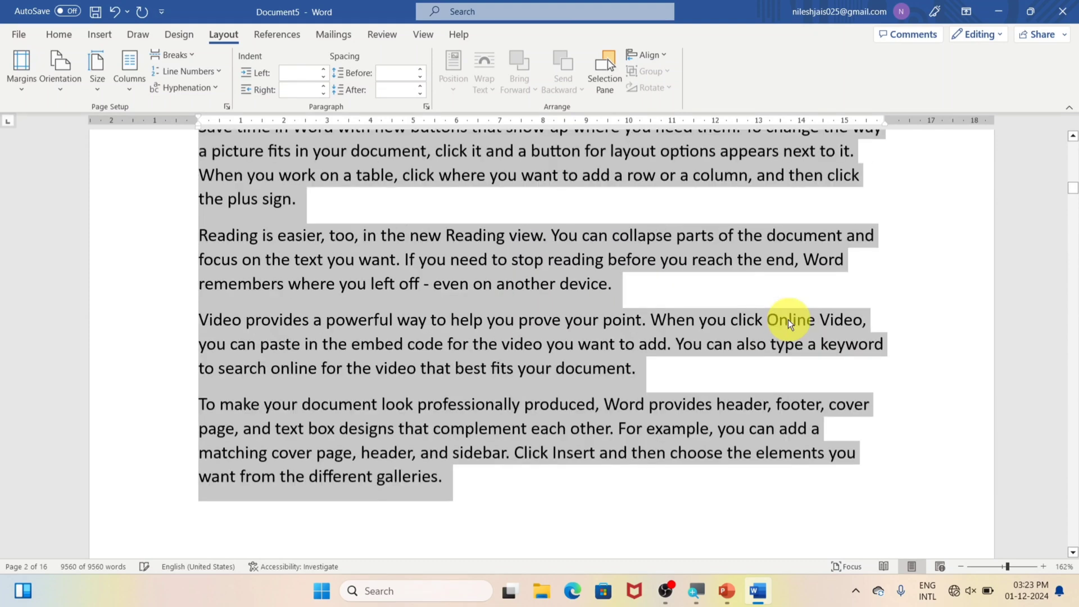
pyautogui.hotkey('ctrl', 'shift', '.')
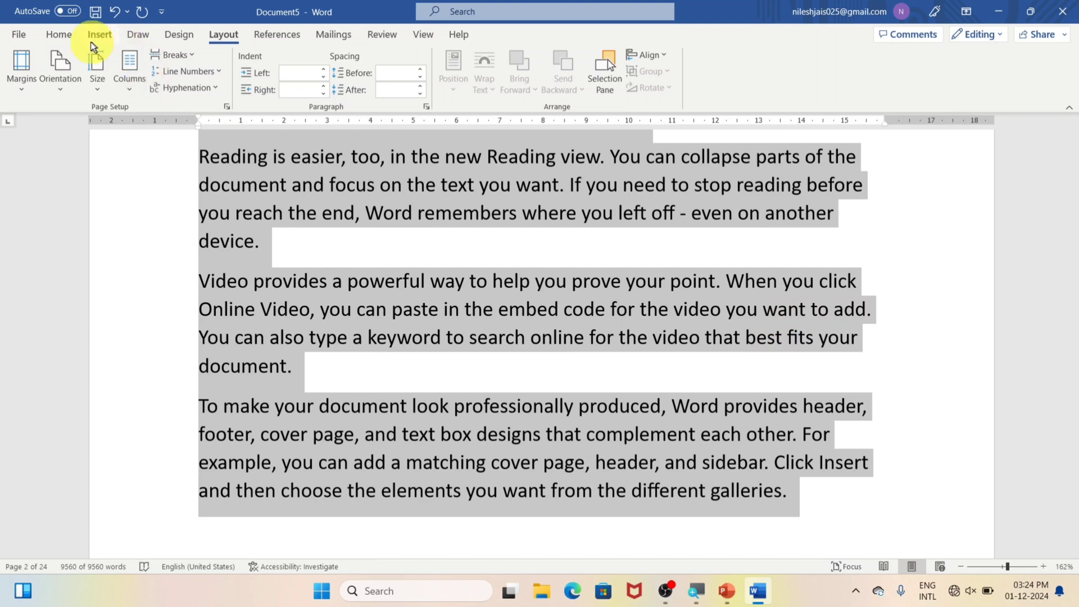
pyautogui.click(73, 36)
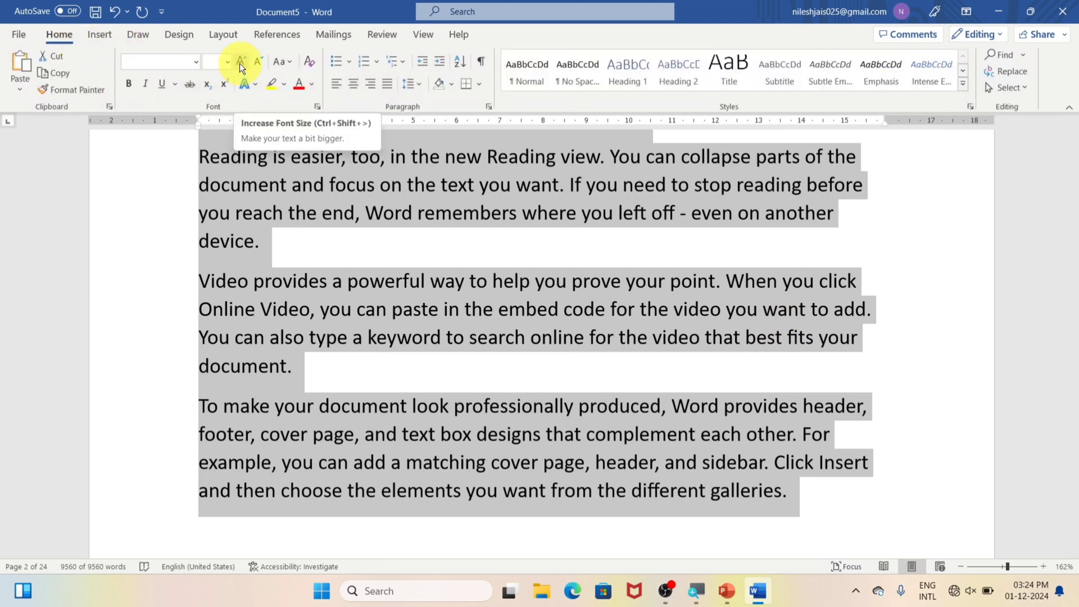
pyautogui.click(313, 192)
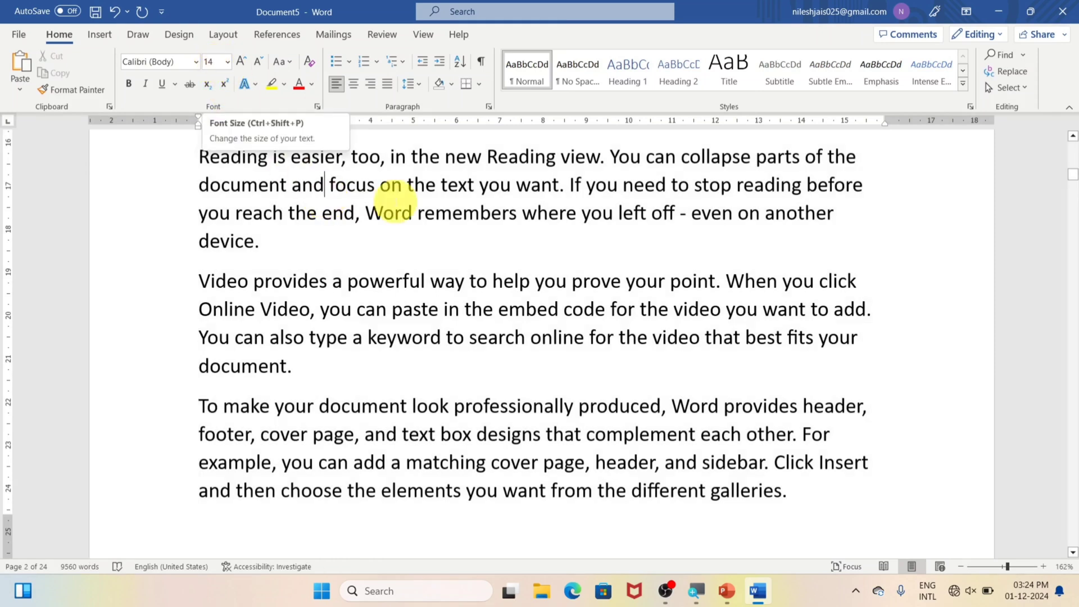
# - Examine the enlarged text and its line ends on pages 2 and 3, keeping the whole document selected
pyautogui.hotkey('ctrl', 'a')
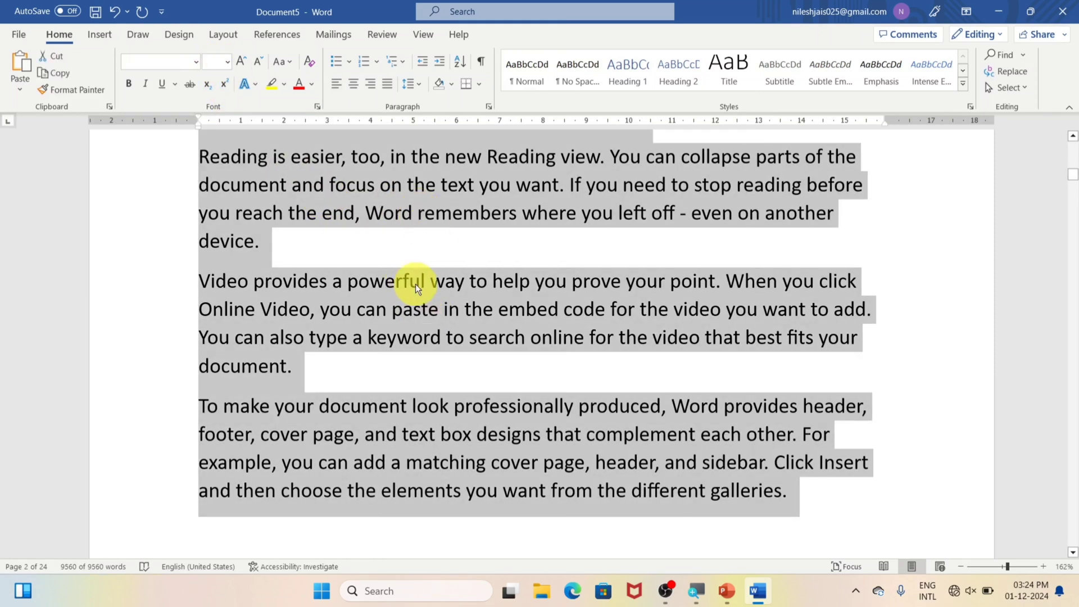
pyautogui.scroll(3, 849, 438)
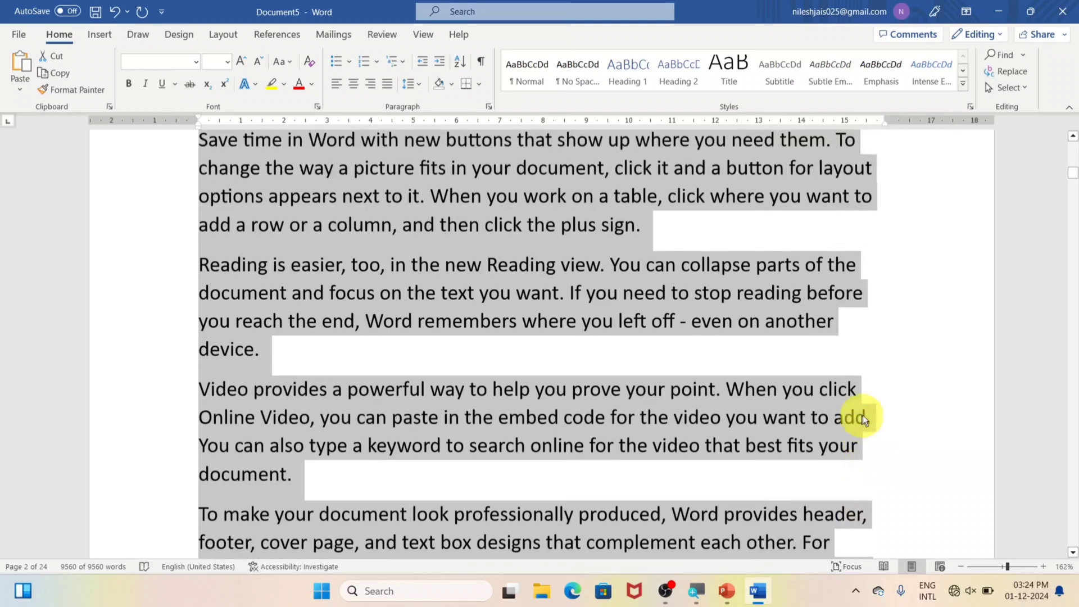
pyautogui.scroll(1, 838, 287)
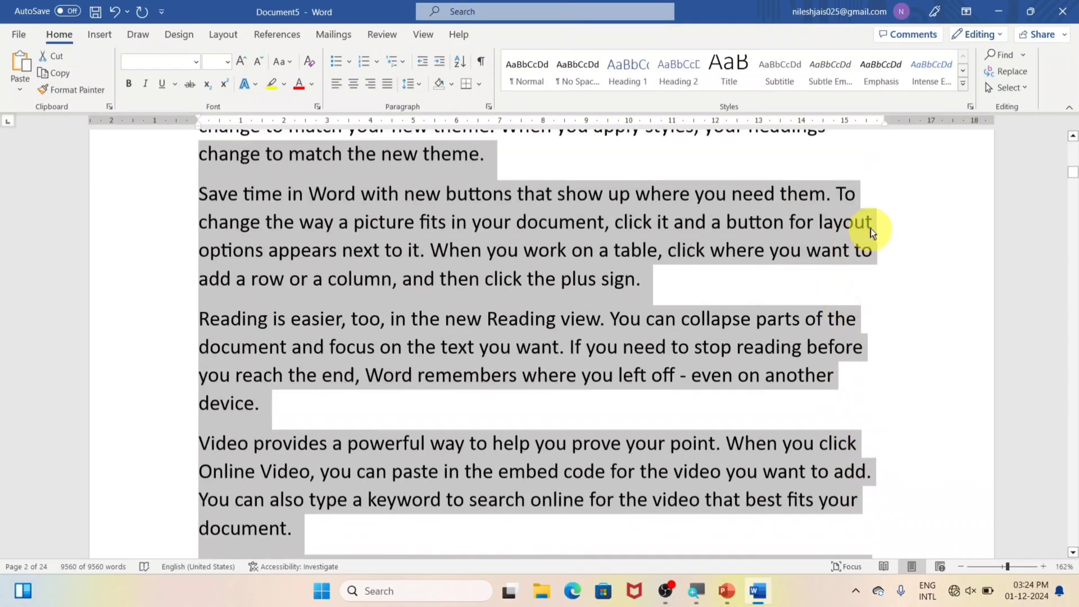
pyautogui.scroll(5, 871, 228)
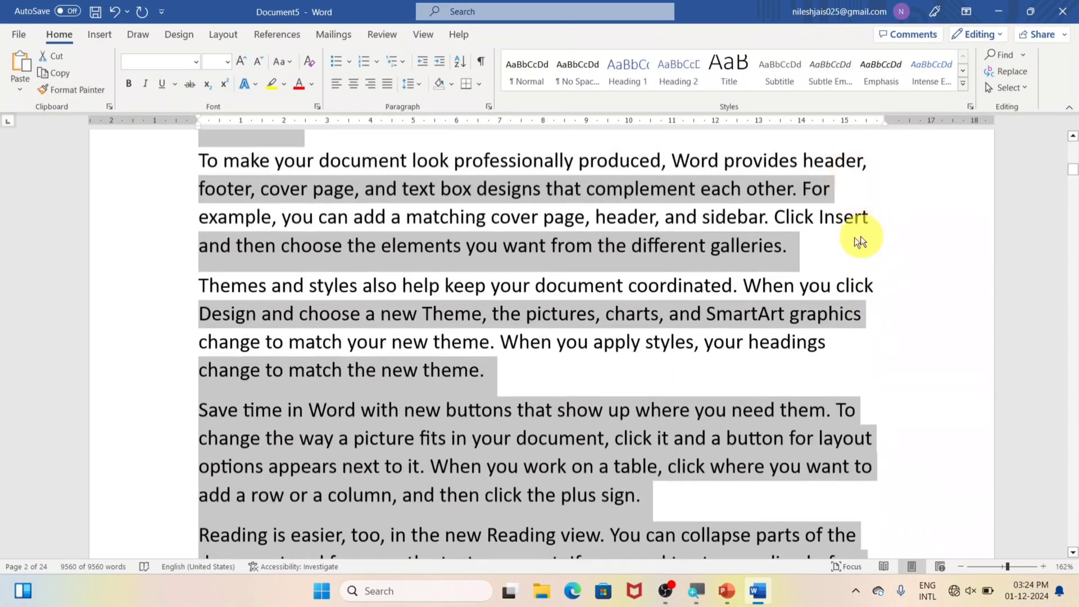
pyautogui.click(564, 383)
pyautogui.scroll(-10, 571, 428)
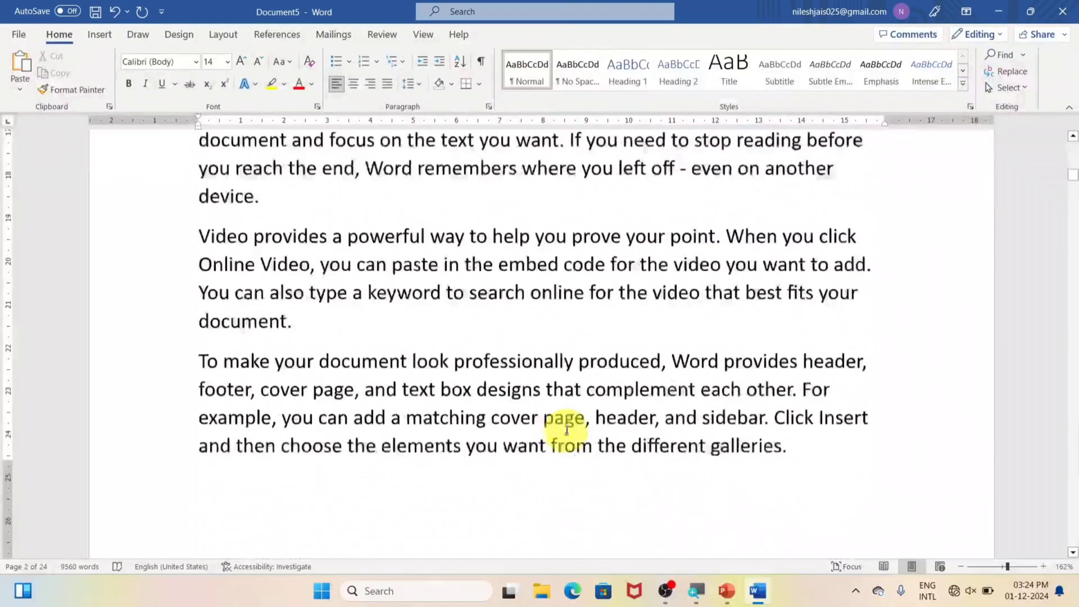
pyautogui.scroll(6, 567, 430)
pyautogui.scroll(-3, 578, 421)
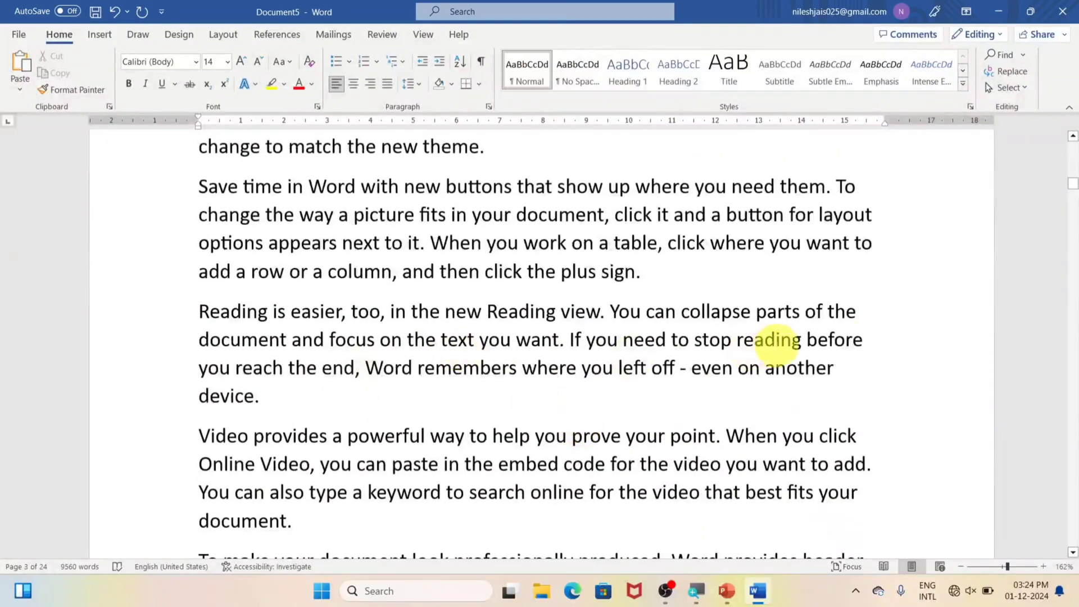
pyautogui.hotkey('ctrl', 'a')
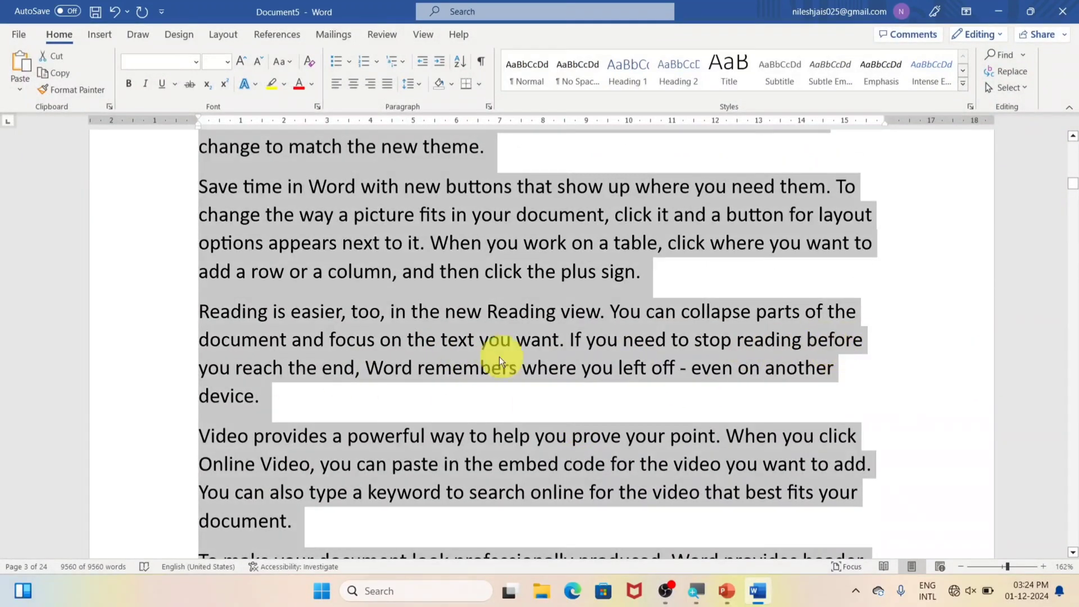
# - Apply automatic hyphenation to the whole selected document, check the words split at line ends, and set hyphenation back to None
pyautogui.click(224, 37)
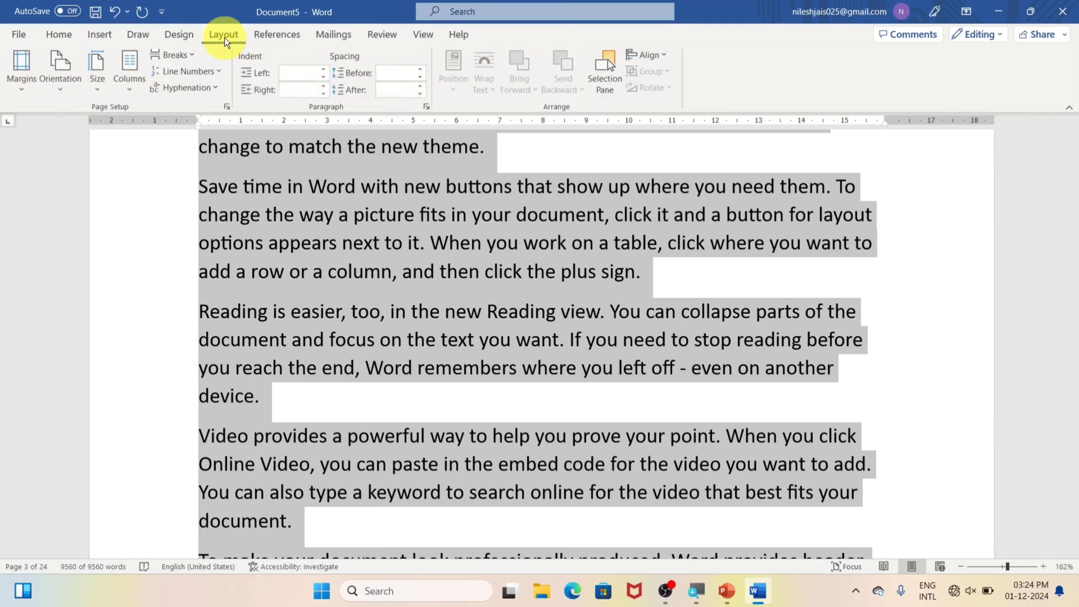
pyautogui.click(218, 89)
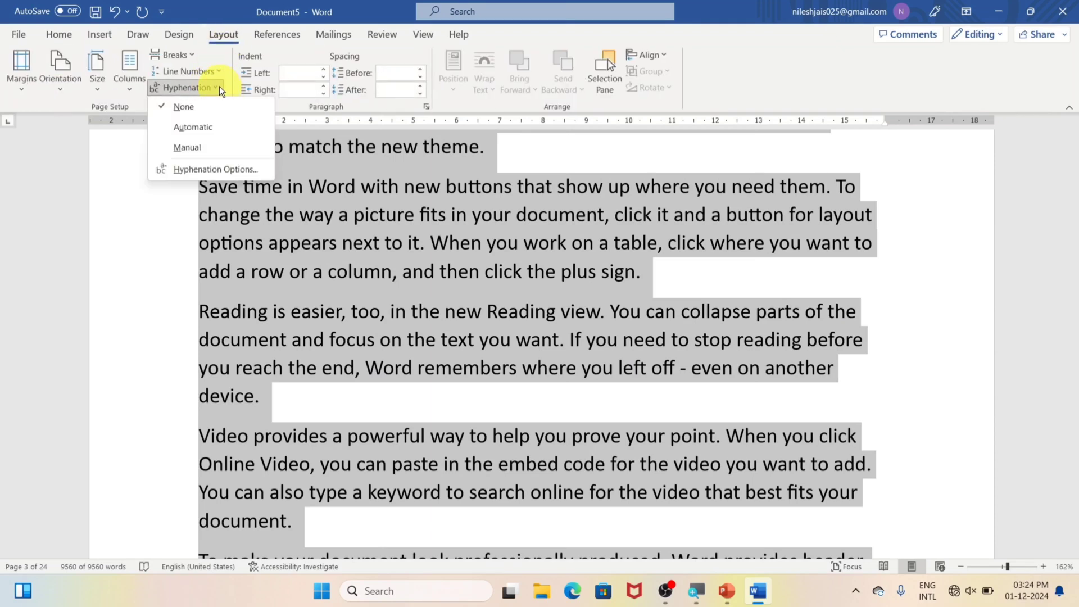
pyautogui.click(213, 128)
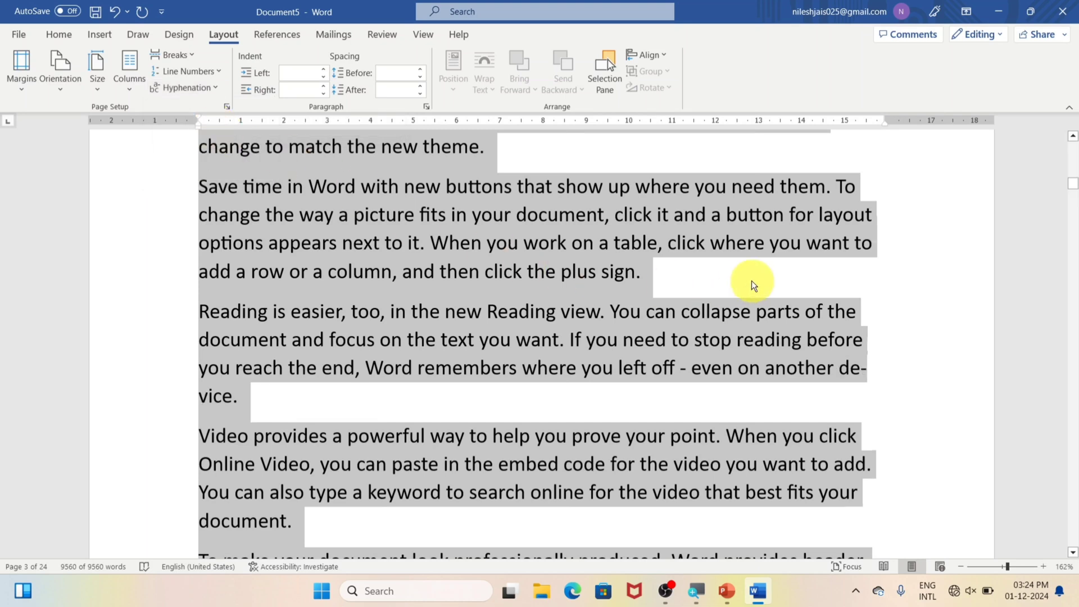
pyautogui.scroll(-2, 751, 281)
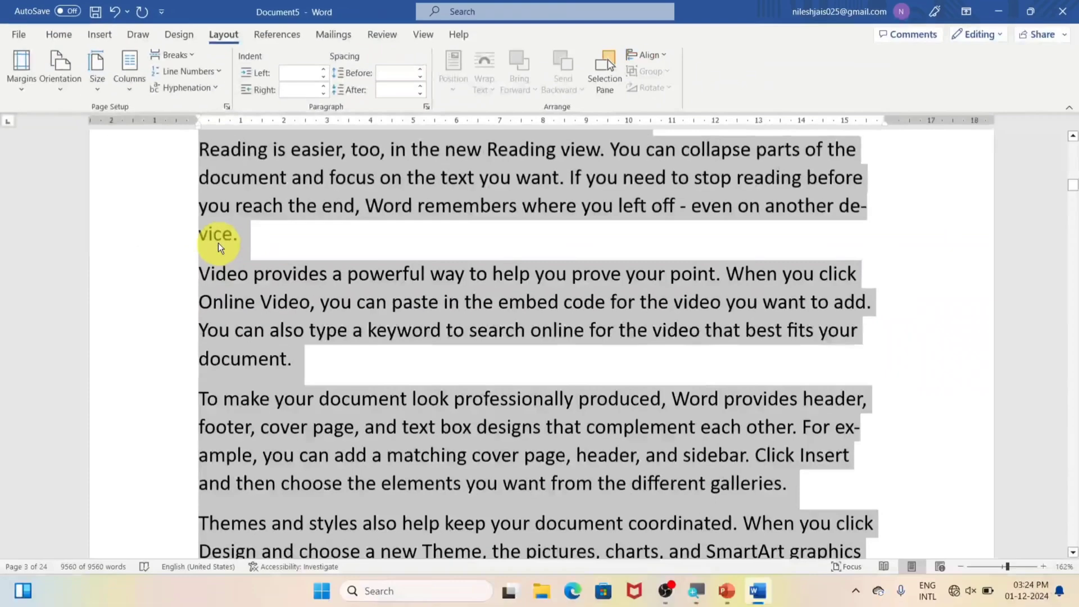
pyautogui.scroll(-3, 707, 277)
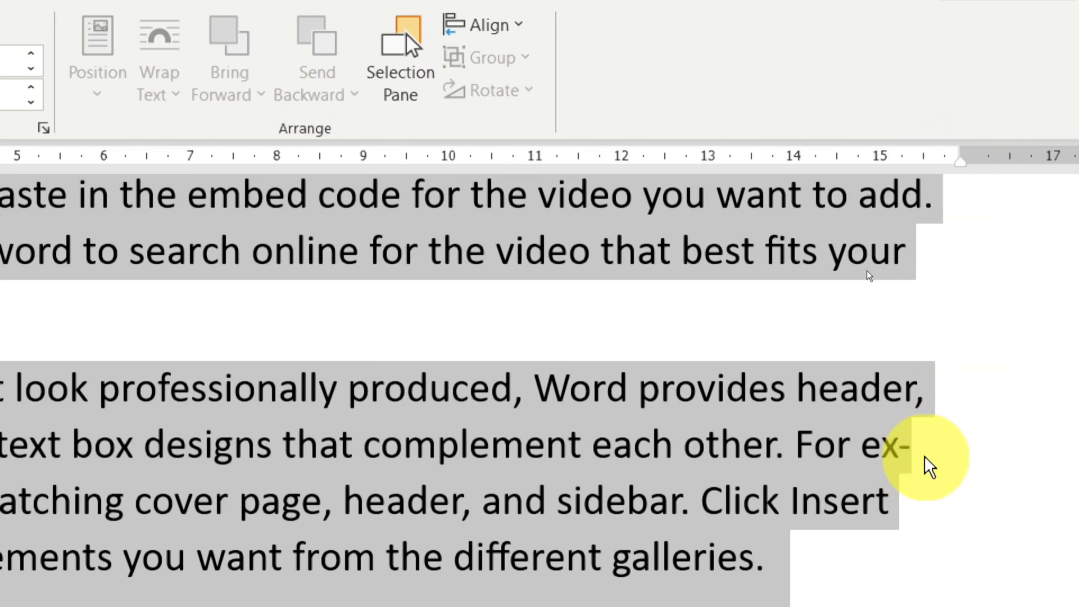
pyautogui.scroll(-3, 868, 270)
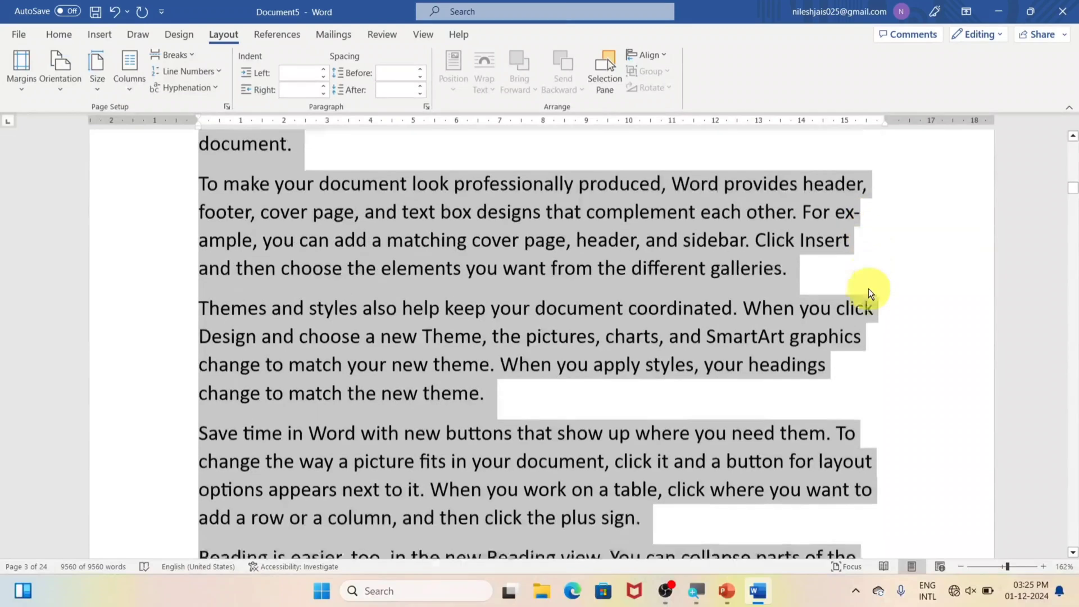
pyautogui.scroll(-1, 867, 288)
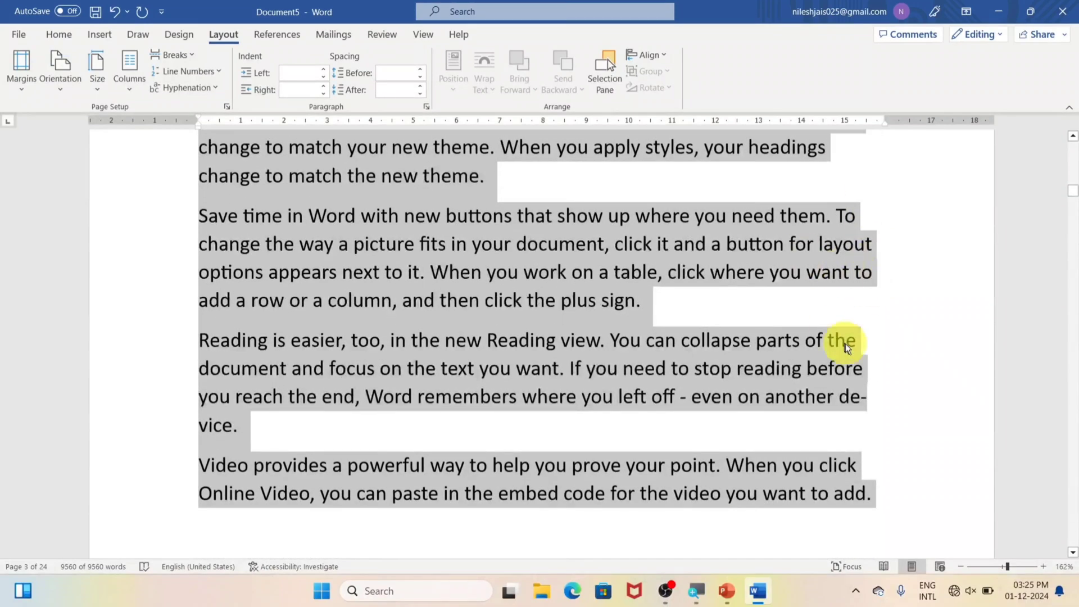
pyautogui.click(215, 85)
pyautogui.click(208, 107)
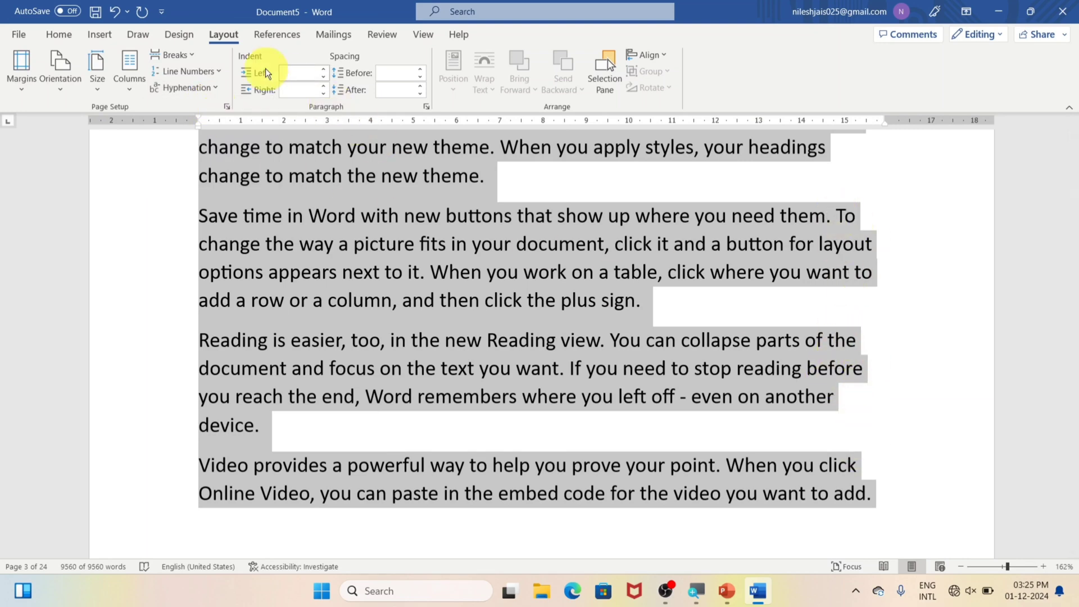
# - Run manual hyphenation, accepting the first "ex-ample" and "de-vice" breaks, declining the second "ex-ample", and end the check at the following "de-vice"
pyautogui.click(216, 87)
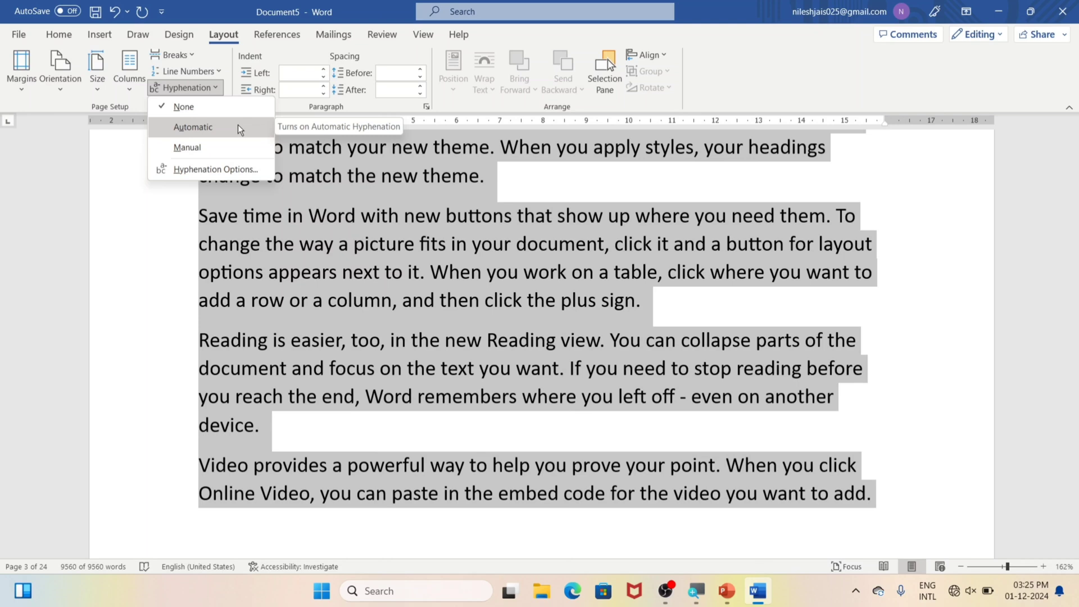
pyautogui.click(218, 151)
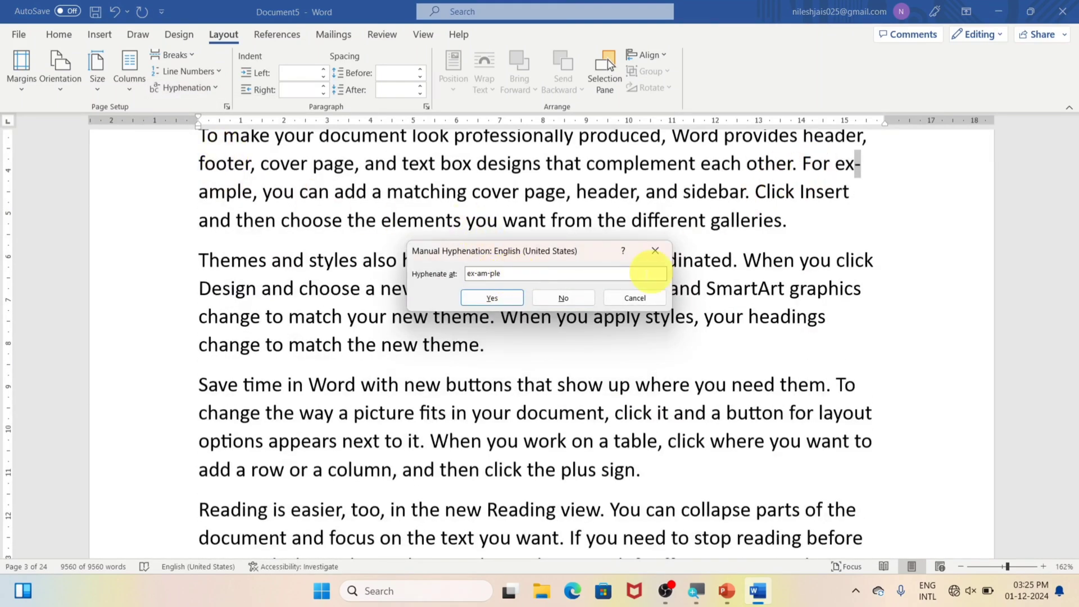
pyautogui.click(499, 301)
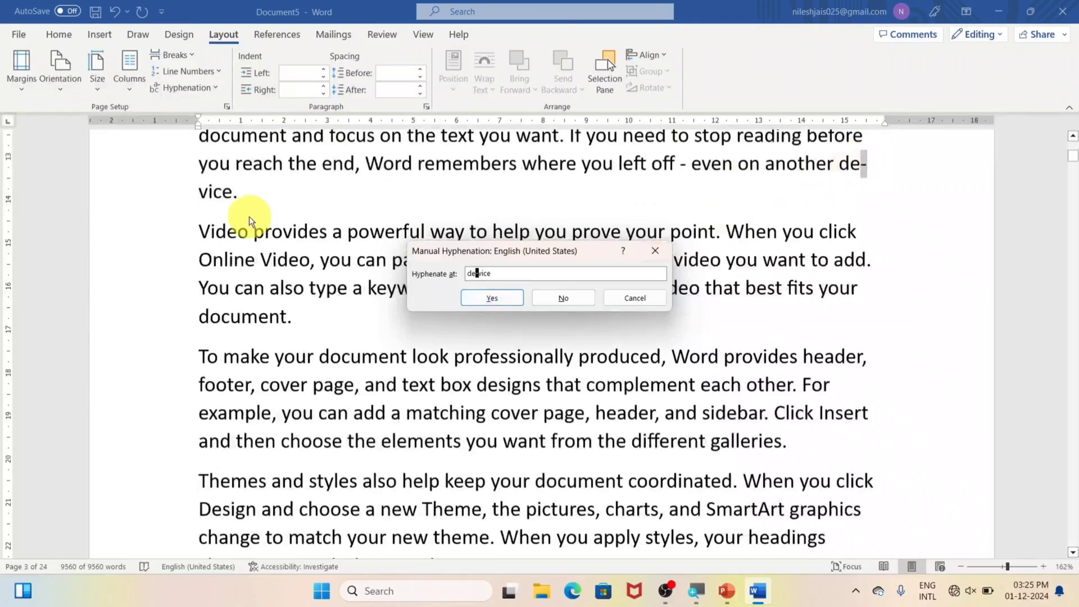
pyautogui.click(492, 273)
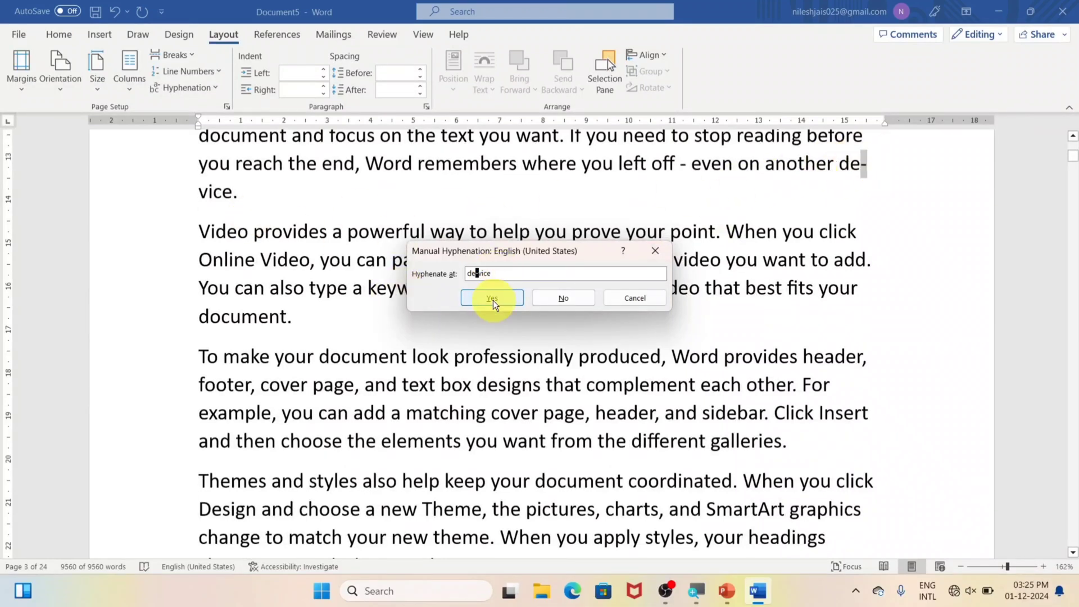
pyautogui.click(491, 297)
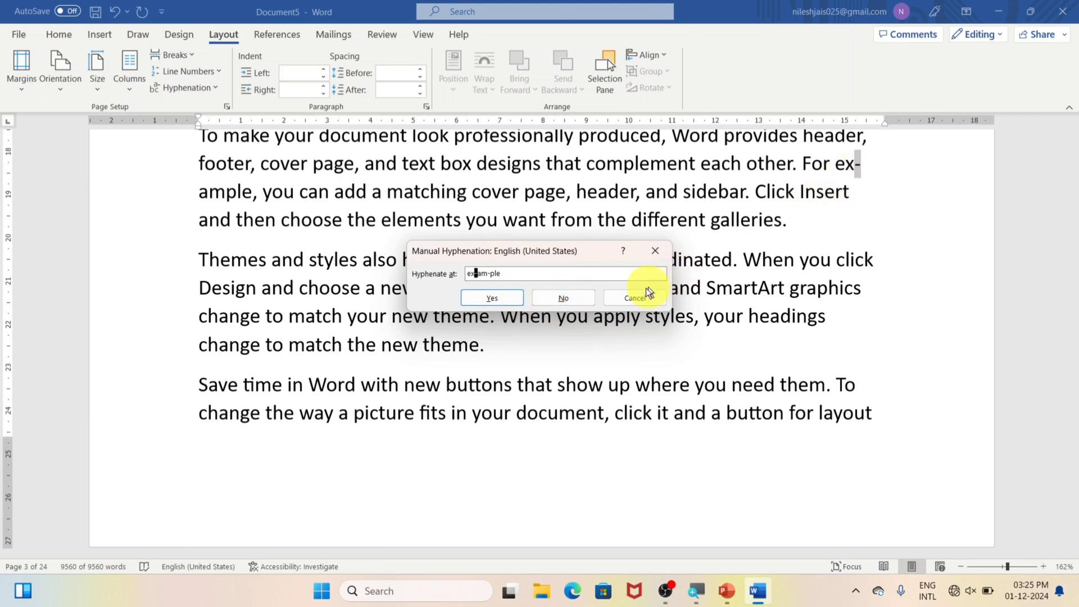
pyautogui.click(575, 302)
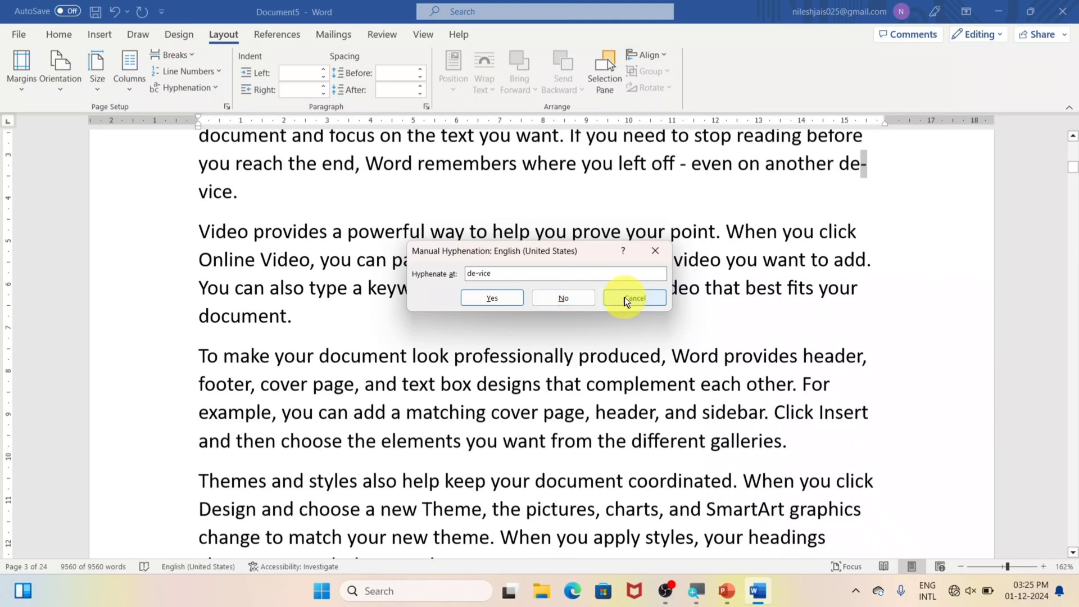
pyautogui.click(655, 253)
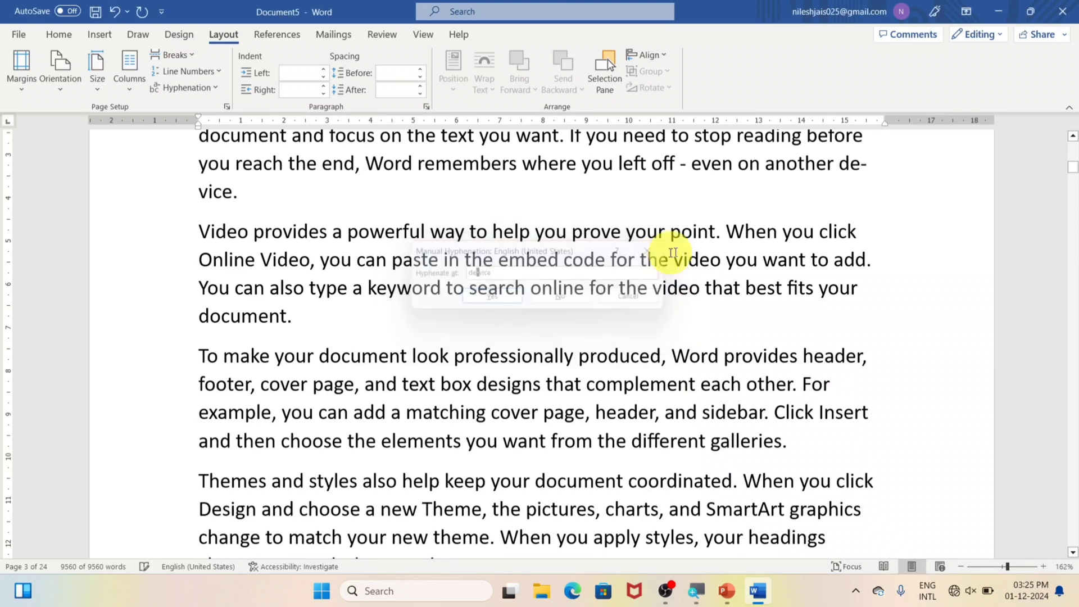
# - Examine the manual hyphenation results on page 1, selecting the declined word "example" and looking at its hyphenation options
pyautogui.scroll(5, 821, 209)
pyautogui.scroll(6, 810, 217)
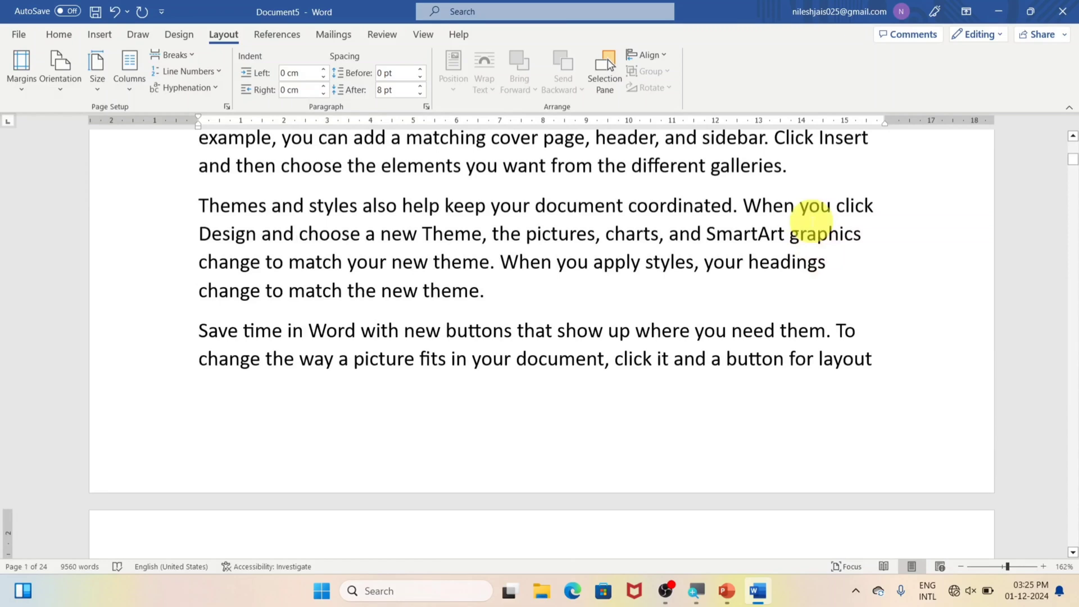
pyautogui.scroll(1, 811, 222)
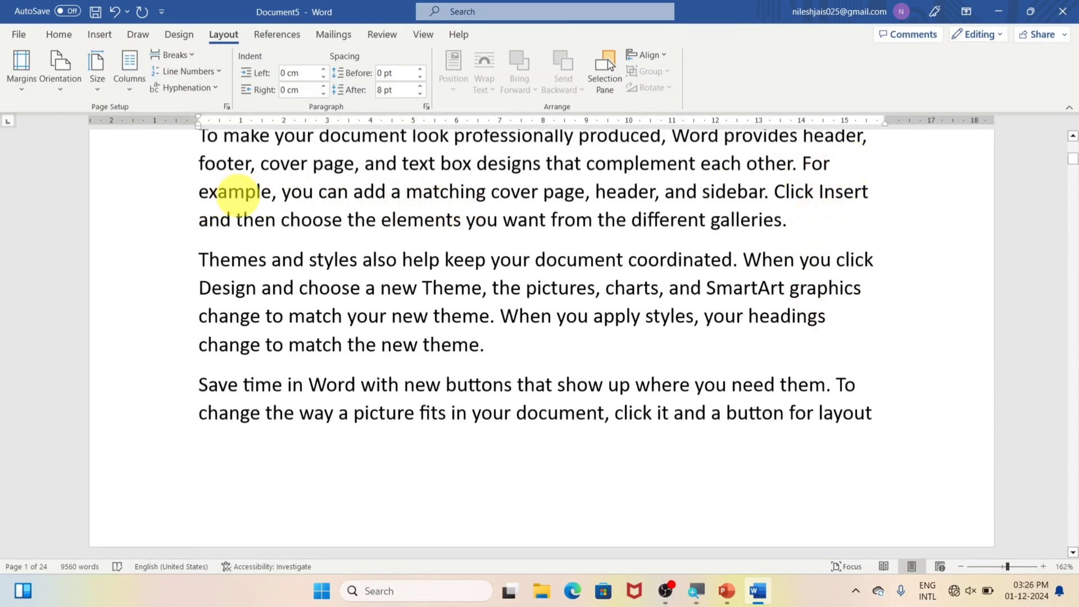
pyautogui.moveTo(268, 192); pyautogui.dragTo(208, 199)
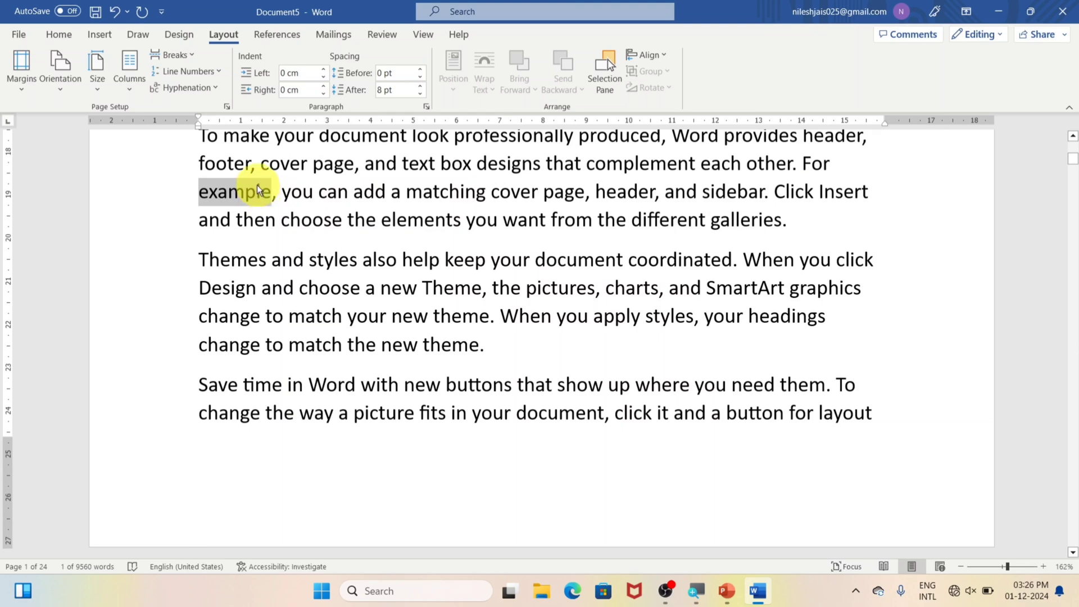
pyautogui.click(200, 88)
pyautogui.click(224, 122)
pyautogui.click(482, 221)
pyautogui.scroll(5, 675, 222)
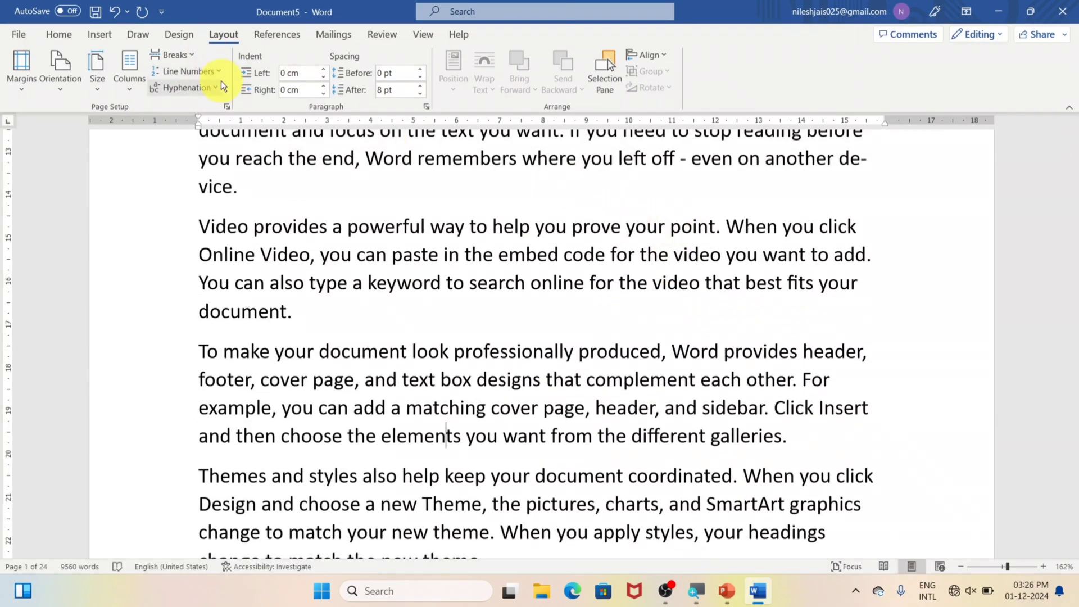
pyautogui.scroll(3, 755, 260)
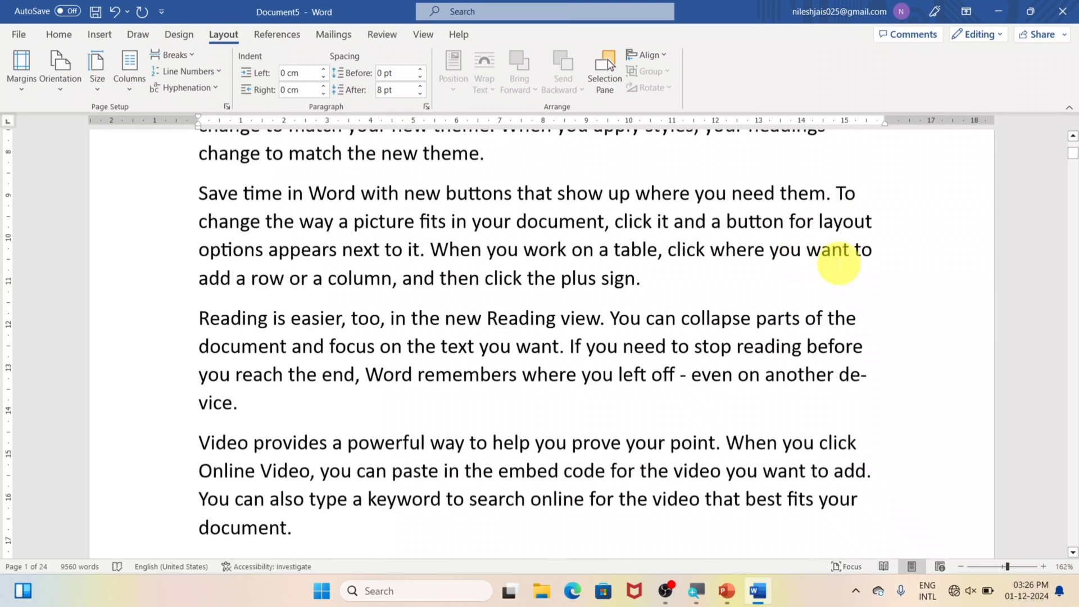
# - Set hyphenation to None for the whole document, clear the selection and return to the start of page 1
pyautogui.hotkey('ctrl', 'a')
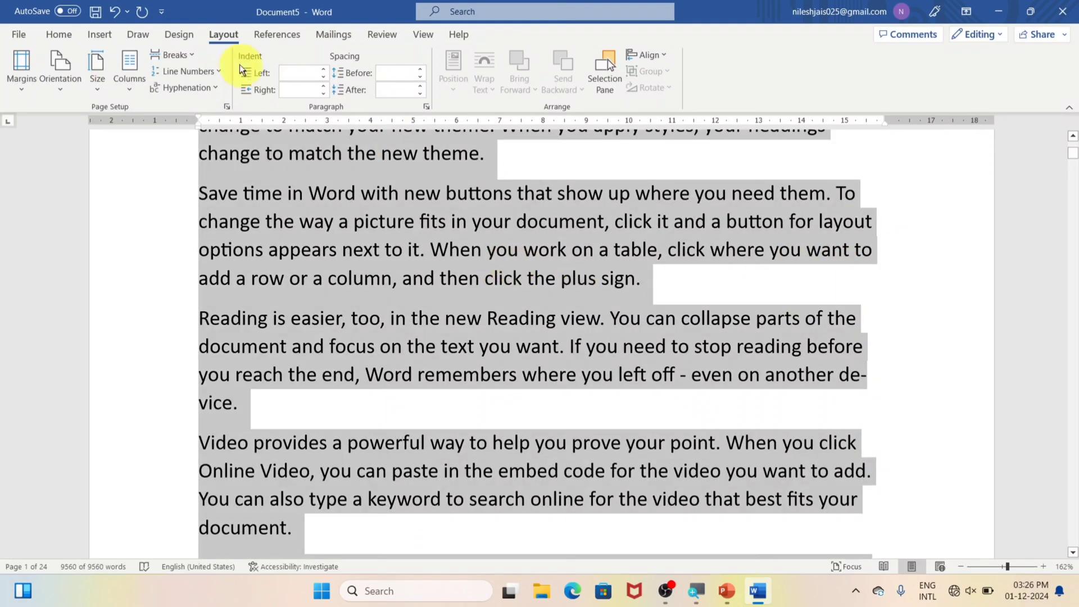
pyautogui.click(206, 88)
pyautogui.click(210, 71)
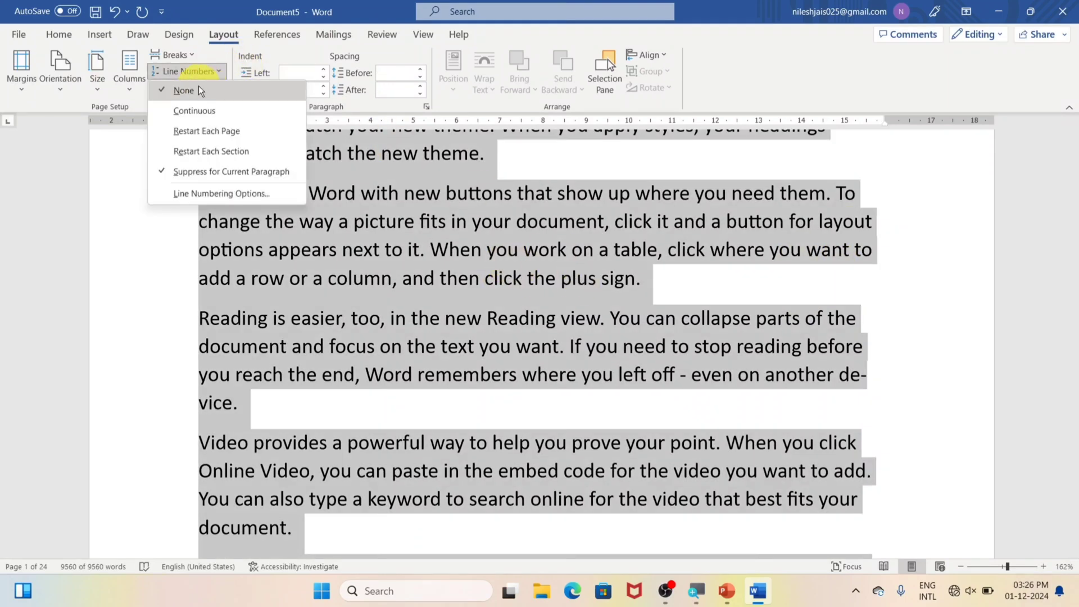
pyautogui.click(105, 143)
pyautogui.click(176, 86)
pyautogui.click(198, 110)
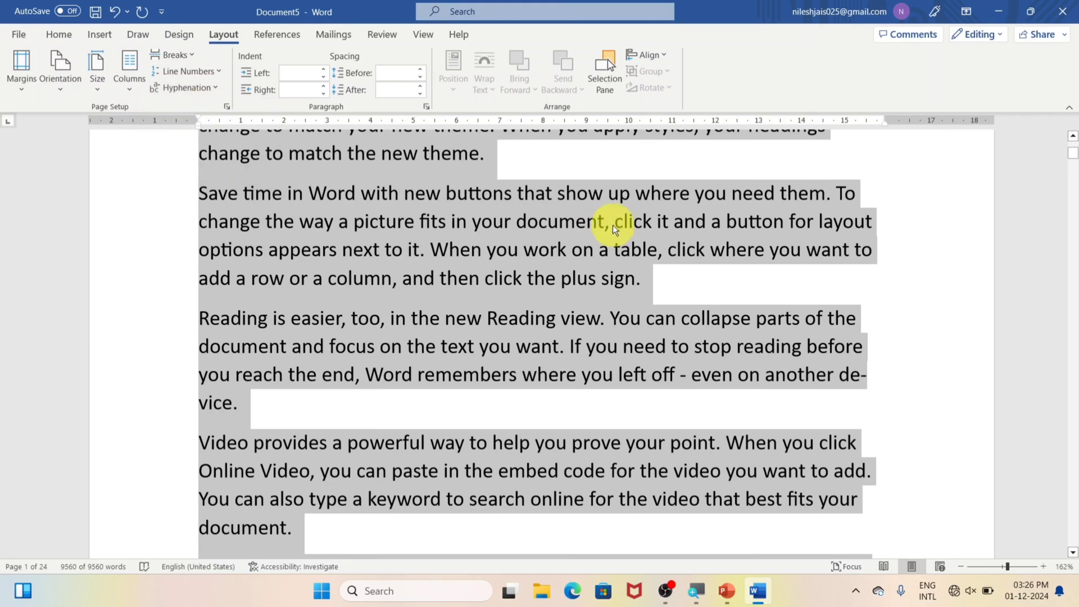
pyautogui.click(614, 221)
pyautogui.scroll(2, 680, 233)
pyautogui.scroll(4, 681, 239)
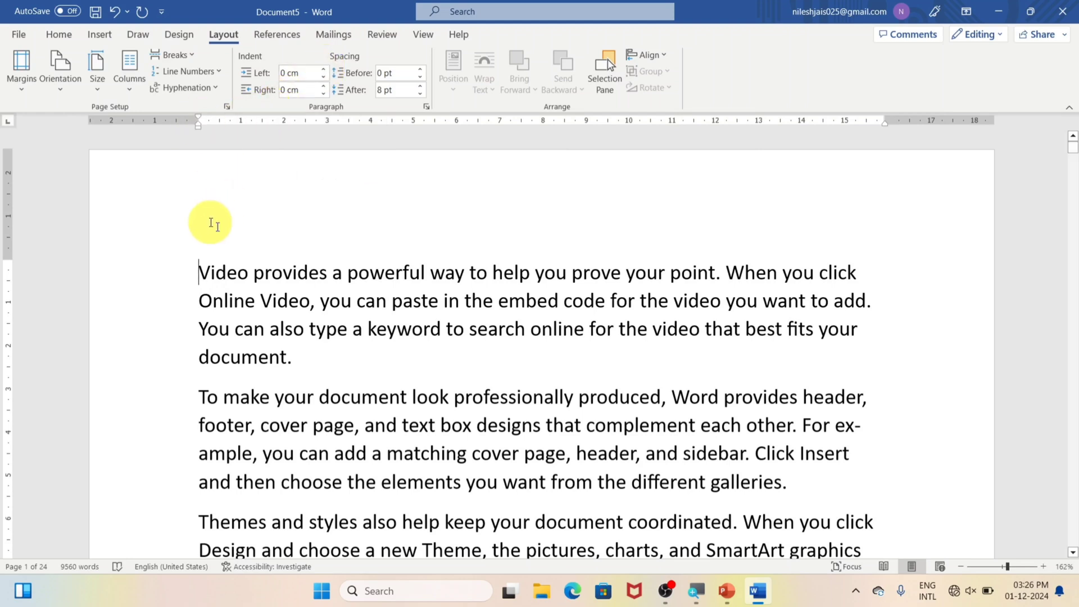
# - Increase the left indent of the first paragraph, beginning "Video provides a powerful way", in 0.1 cm increments to just above 1.3 cm
pyautogui.click(325, 71)
pyautogui.click(325, 70)
pyautogui.click(325, 71)
pyautogui.click(325, 71)
pyautogui.click(325, 70)
pyautogui.click(325, 71)
pyautogui.click(325, 71)
pyautogui.click(325, 71)
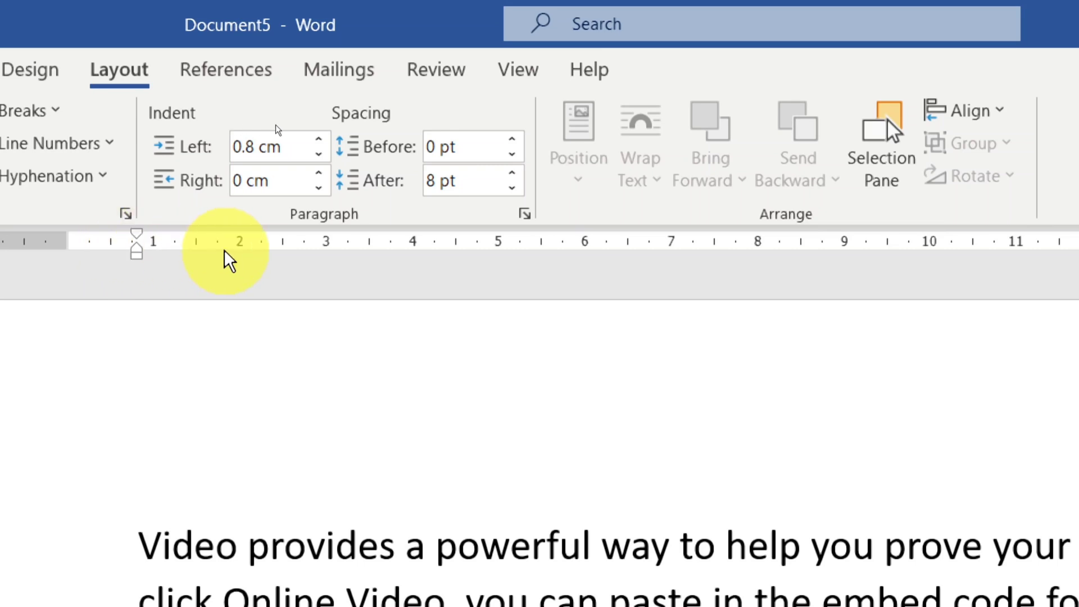
pyautogui.click(320, 123)
pyautogui.click(320, 123)
pyautogui.click(319, 123)
pyautogui.click(320, 123)
pyautogui.click(319, 123)
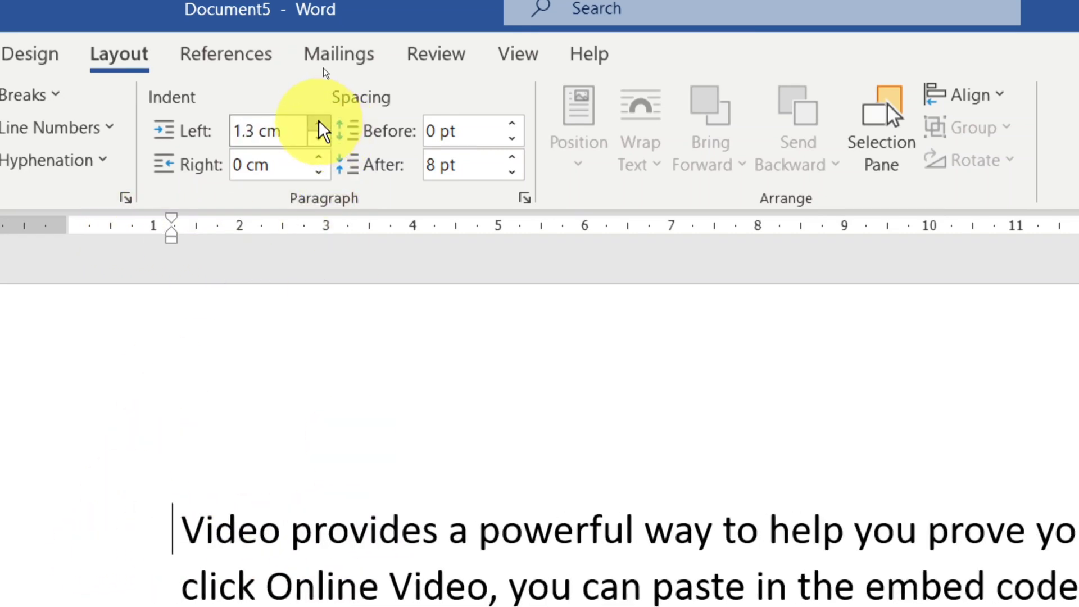
pyautogui.click(320, 123)
# - Reduce the first paragraph's left indent in 0.1 cm increments to 0 cm
pyautogui.click(323, 138)
pyautogui.click(324, 138)
pyautogui.click(323, 137)
pyautogui.click(323, 138)
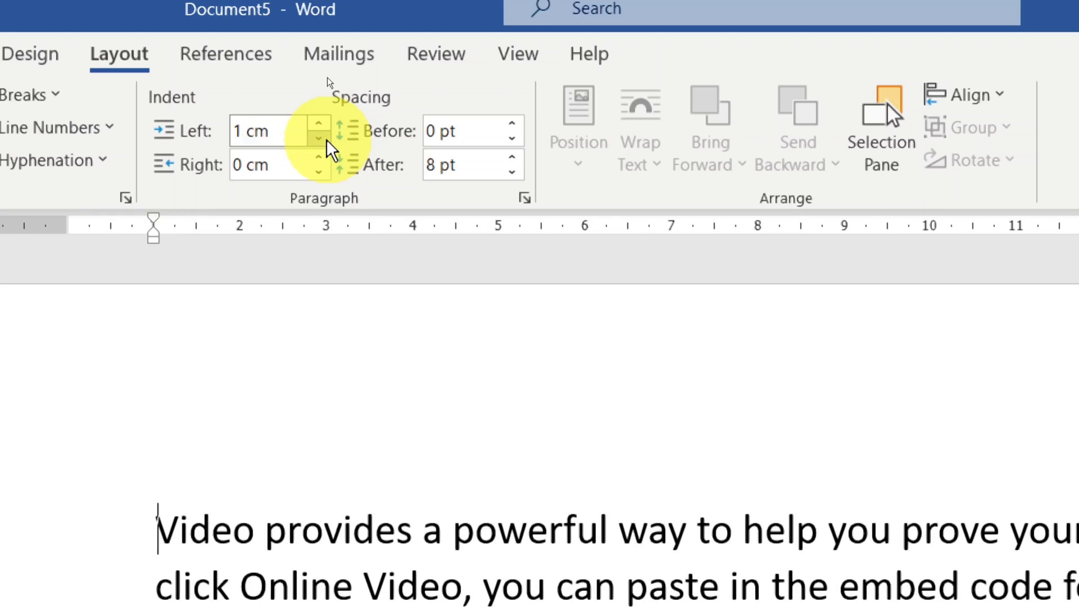
pyautogui.click(323, 138)
pyautogui.click(324, 138)
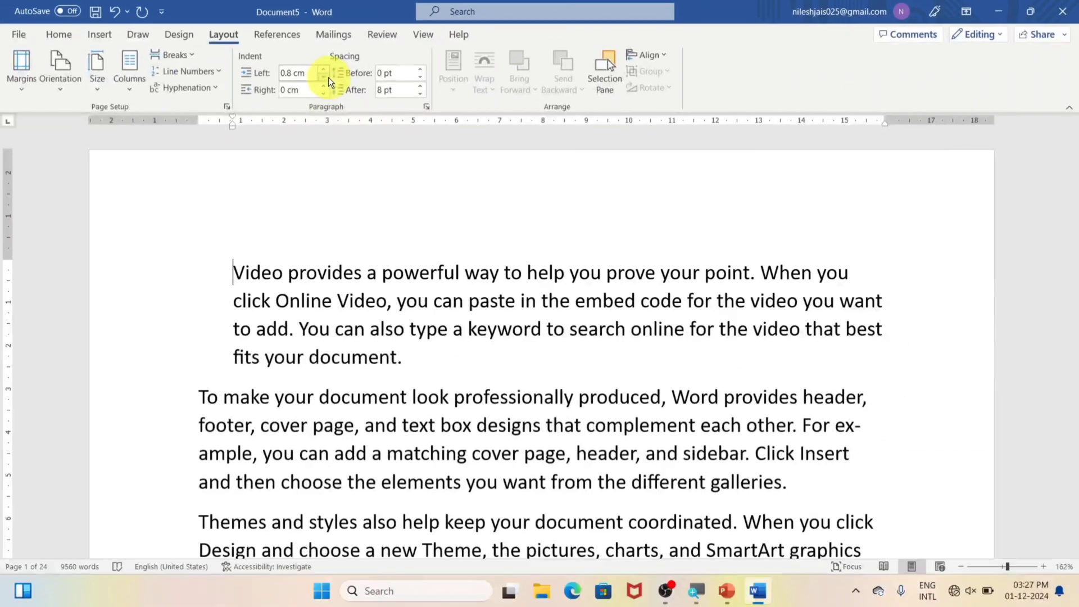
pyautogui.click(329, 76)
pyautogui.click(328, 76)
pyautogui.click(328, 76)
pyautogui.click(328, 77)
pyautogui.click(328, 77)
pyautogui.click(328, 76)
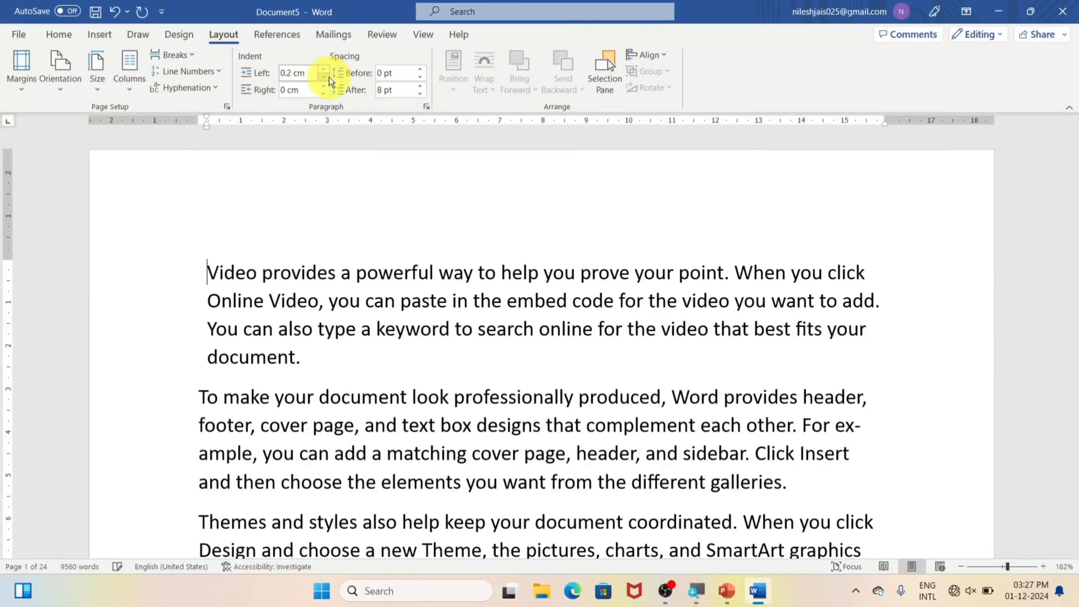
pyautogui.click(328, 77)
pyautogui.click(329, 77)
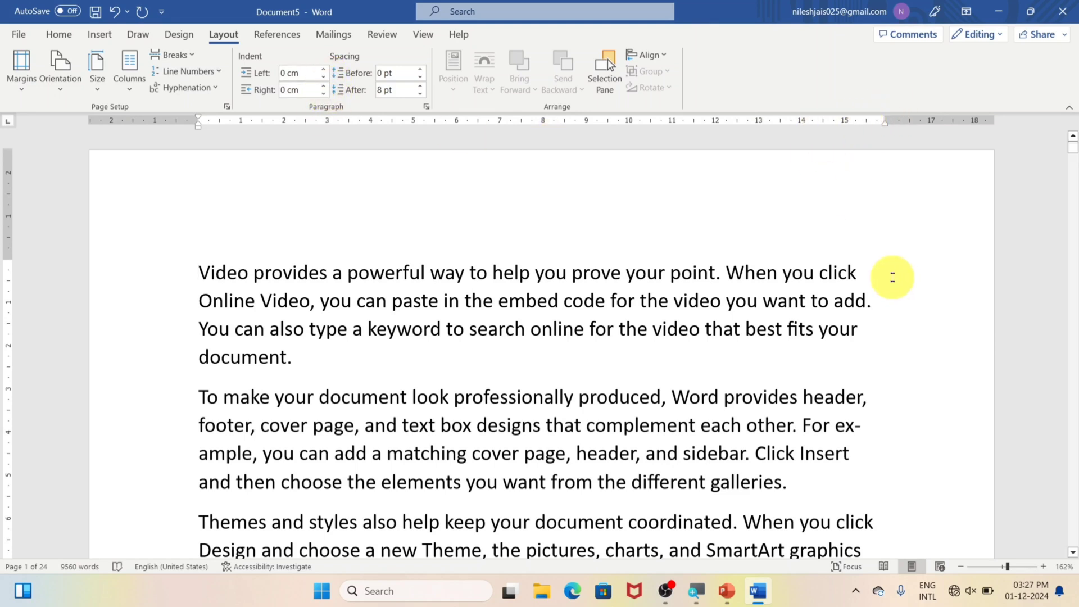
# - Increase the first paragraph's right indent in small increments from the right margin to beyond 2.9 cm
pyautogui.click(324, 87)
pyautogui.click(325, 87)
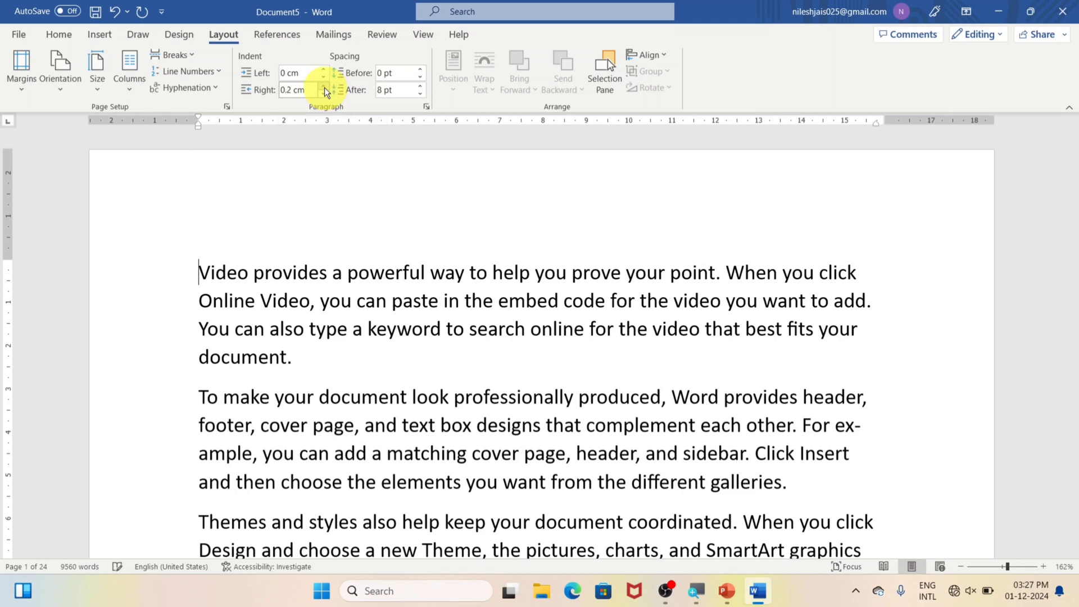
pyautogui.click(325, 87)
pyautogui.click(324, 86)
pyautogui.click(324, 86)
pyautogui.click(324, 87)
pyautogui.click(324, 87)
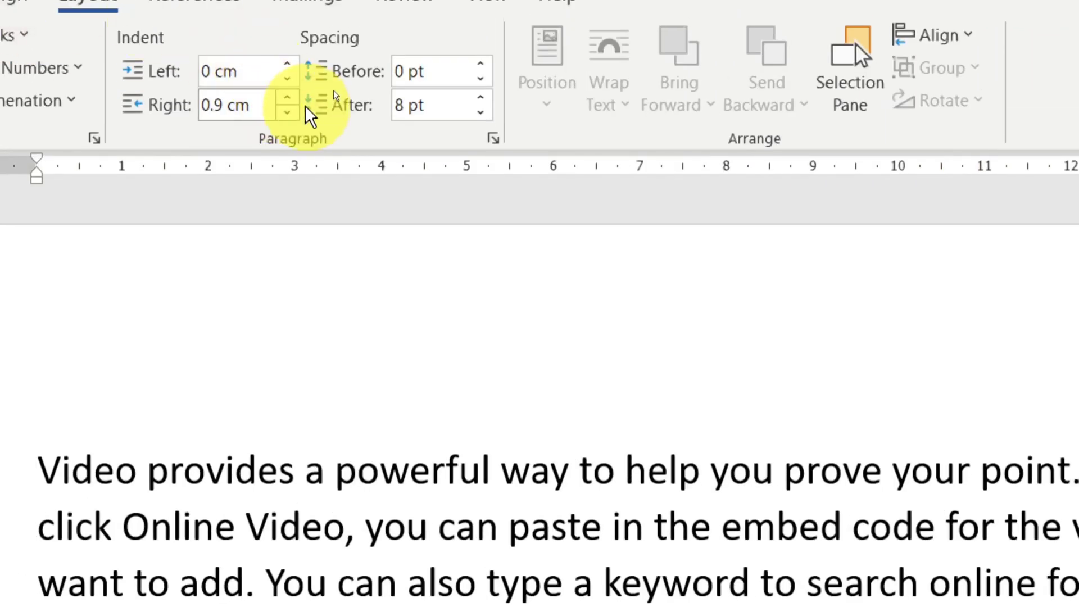
pyautogui.click(291, 95)
pyautogui.click(292, 94)
pyautogui.click(292, 95)
pyautogui.click(291, 95)
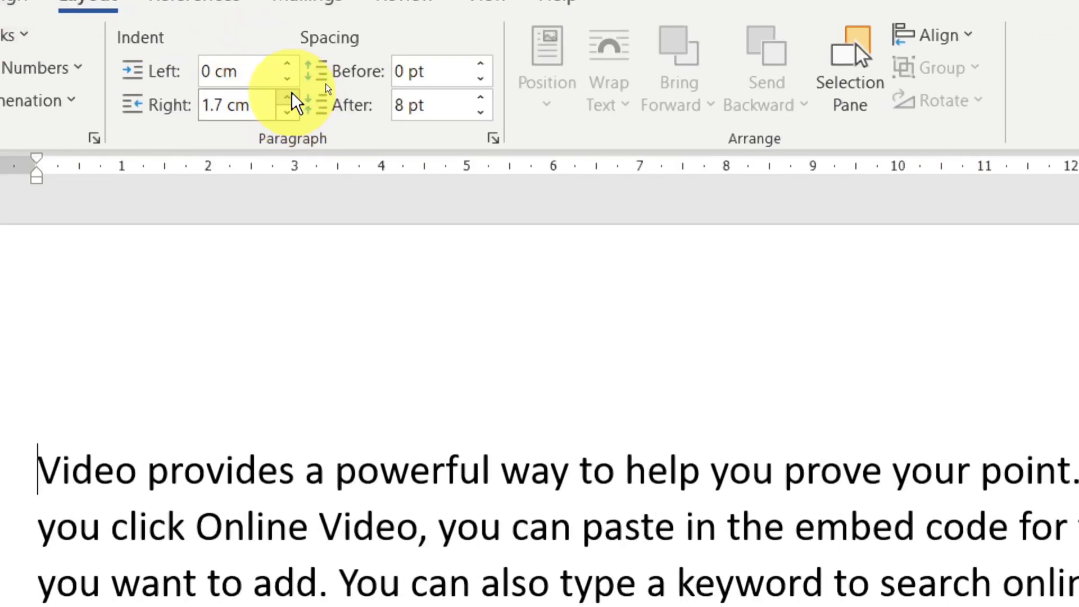
pyautogui.click(292, 94)
pyautogui.click(292, 94)
pyautogui.click(291, 95)
pyautogui.click(291, 95)
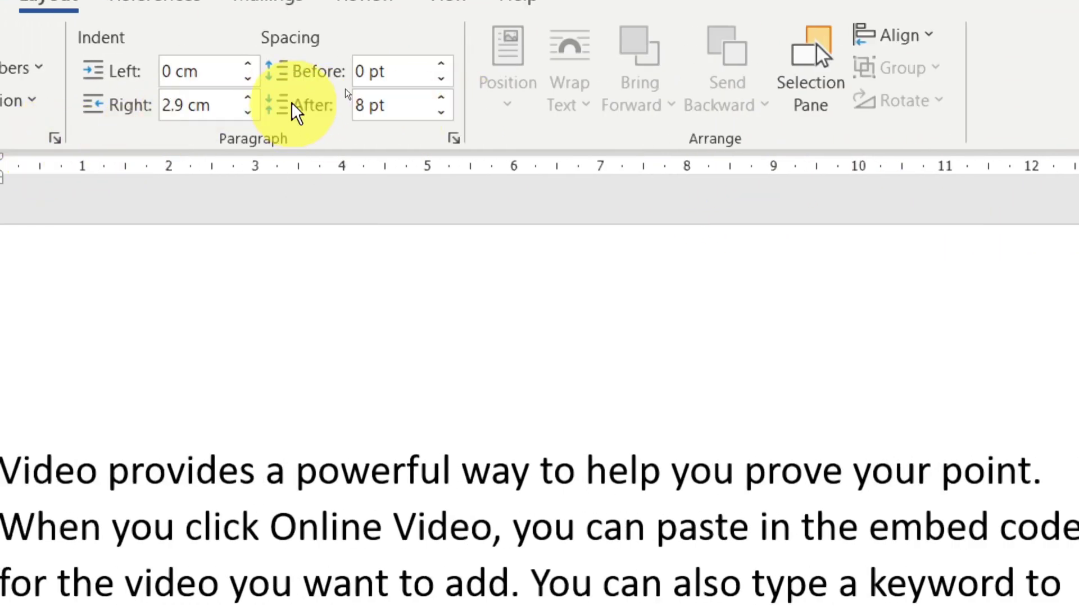
pyautogui.click(250, 96)
pyautogui.click(251, 97)
pyautogui.click(251, 97)
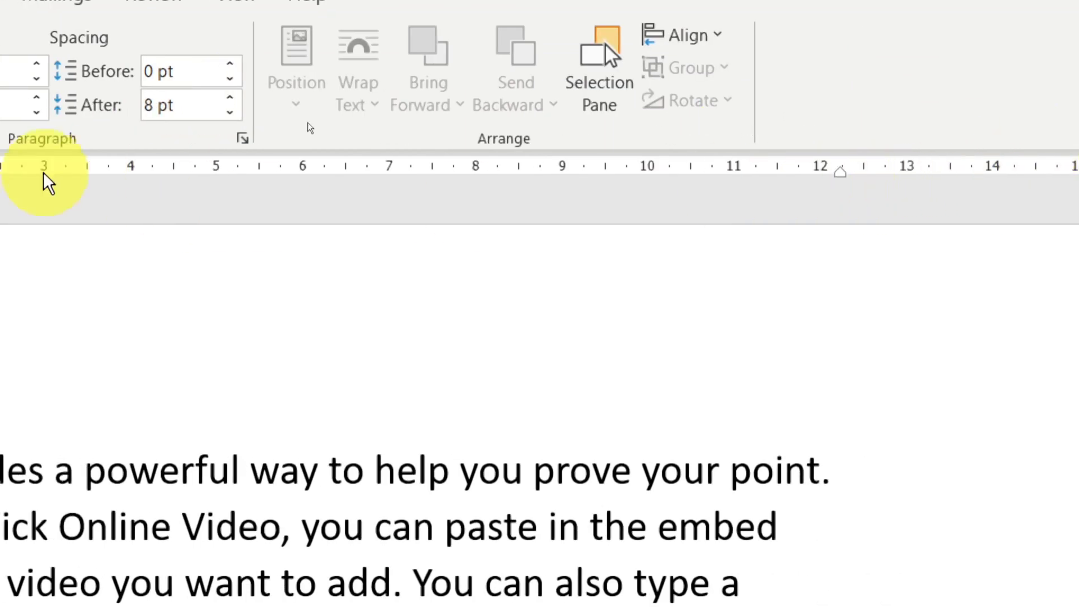
# - Increase the first paragraph's right indent to 4.5 cm and reset it to 0 cm
pyautogui.click(251, 97)
pyautogui.click(252, 97)
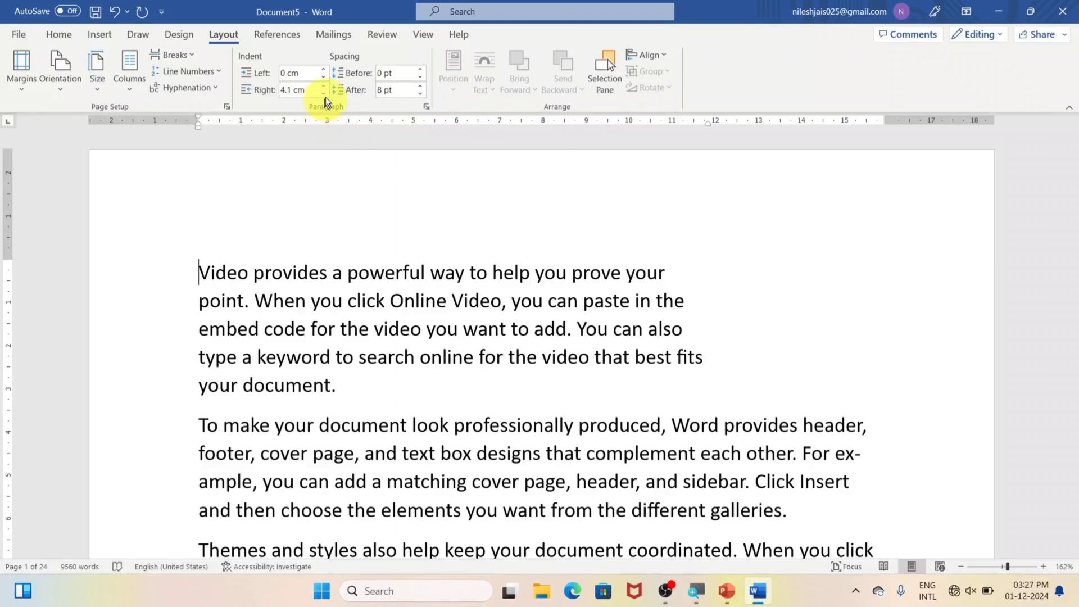
pyautogui.click(256, 114)
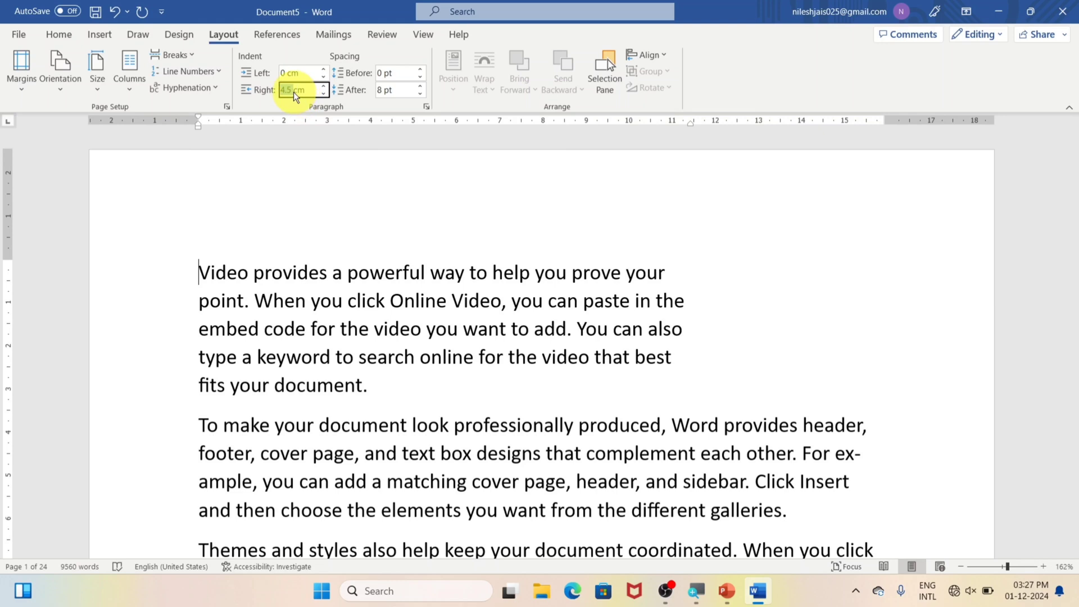
pyautogui.write('0')
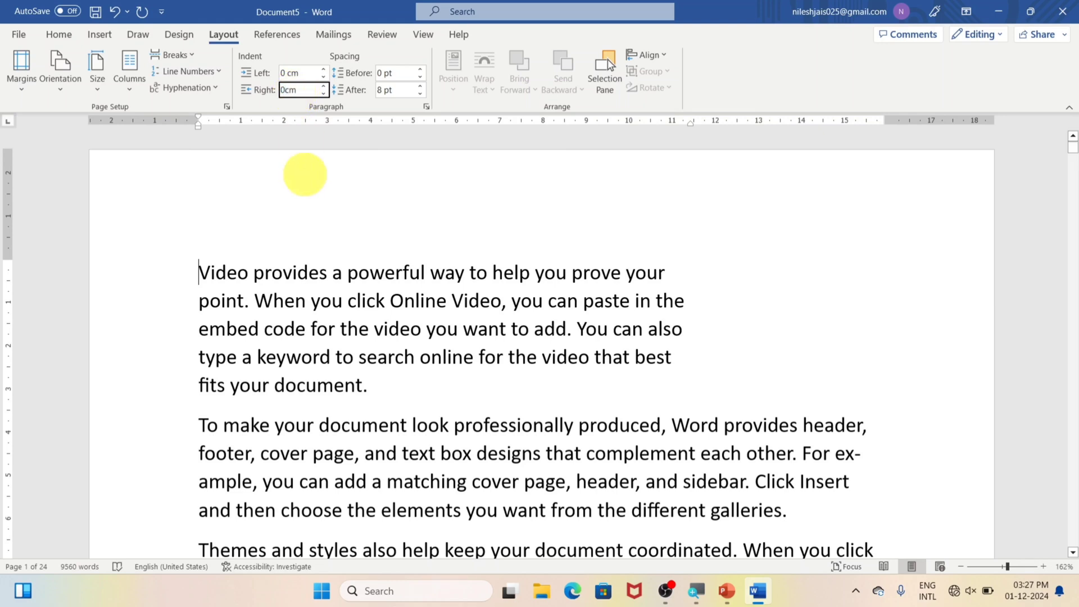
pyautogui.press('Return')
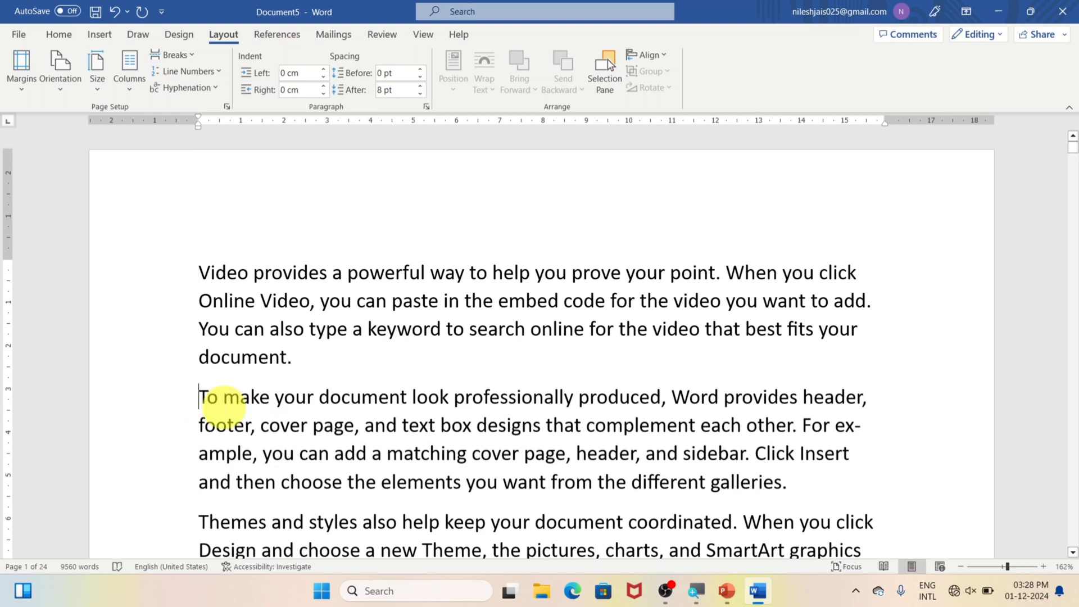
# - Select the second paragraph, beginning "To make your document look", and increase its spacing before to 42 pt
pyautogui.moveTo(217, 405); pyautogui.dragTo(788, 477)
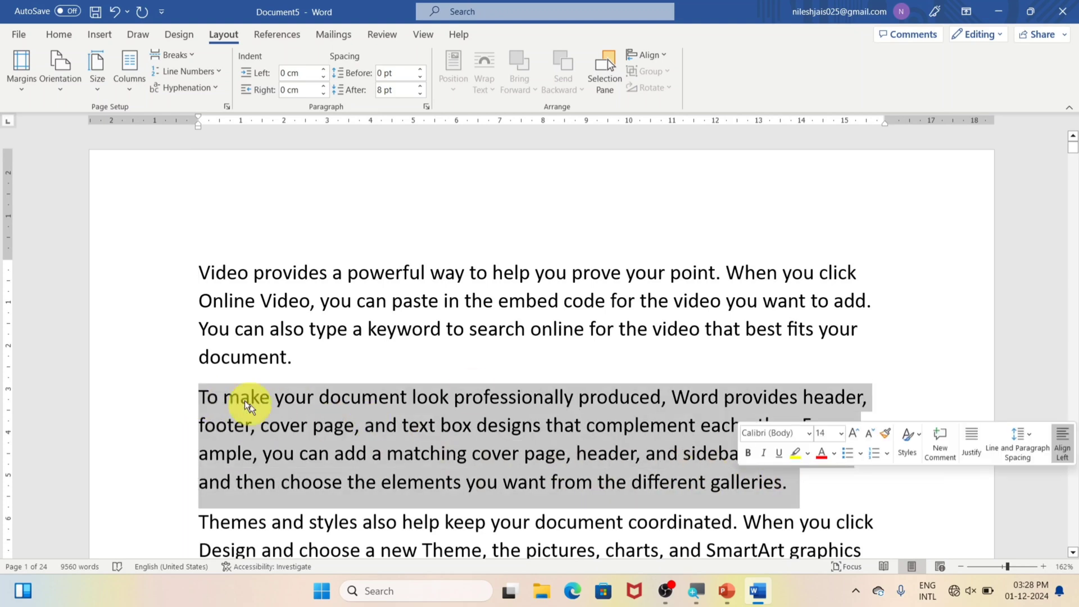
pyautogui.doubleClick(419, 68)
pyautogui.doubleClick(418, 69)
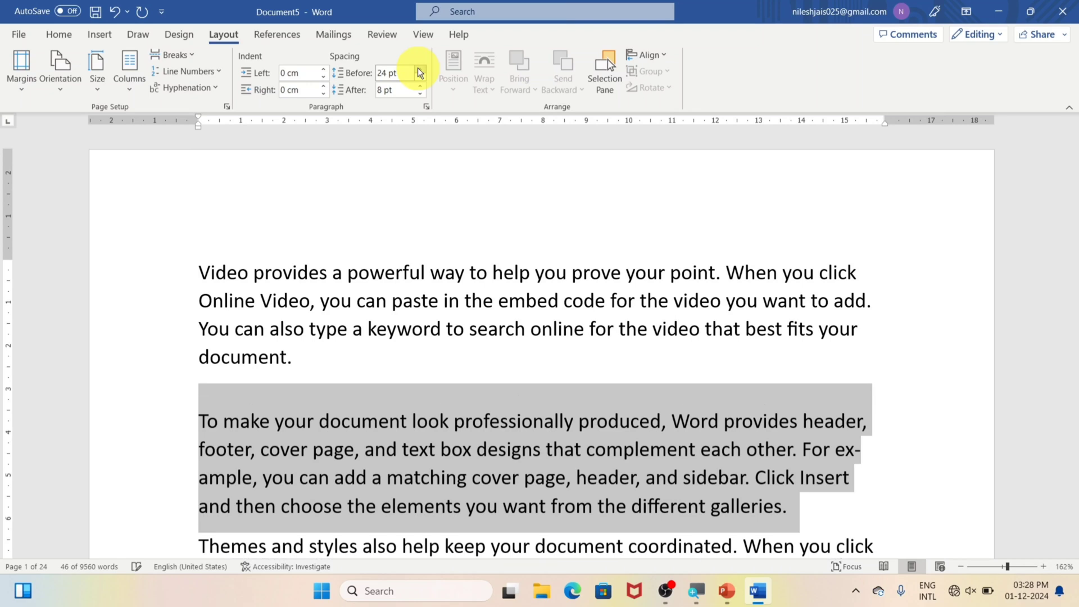
pyautogui.click(418, 69)
pyautogui.click(418, 69)
pyautogui.click(419, 68)
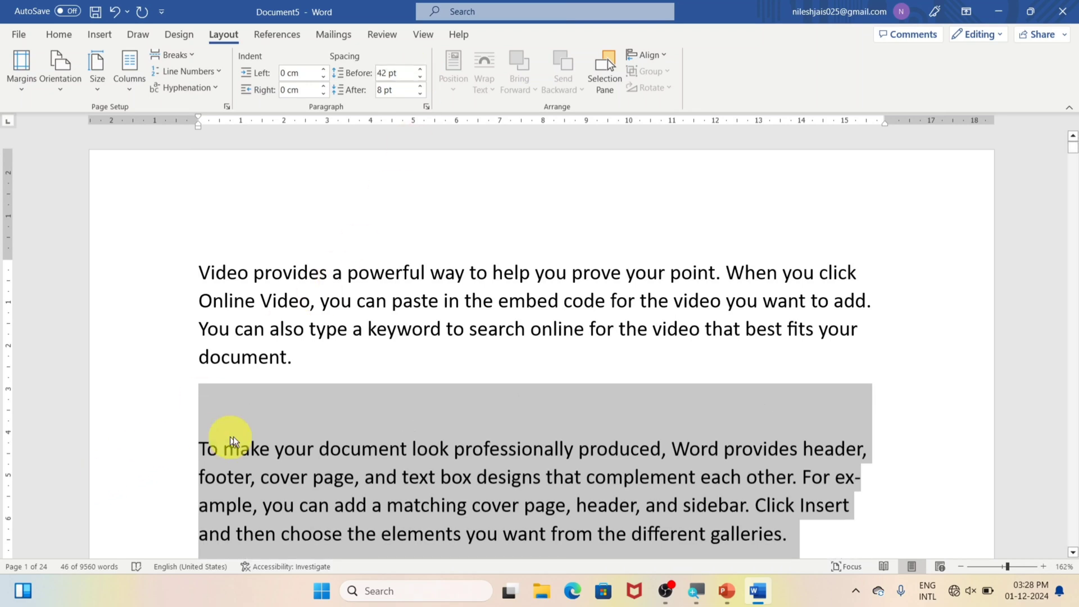
# - Increase the selected second paragraph's spacing after to 36 pt
pyautogui.scroll(-2, 240, 420)
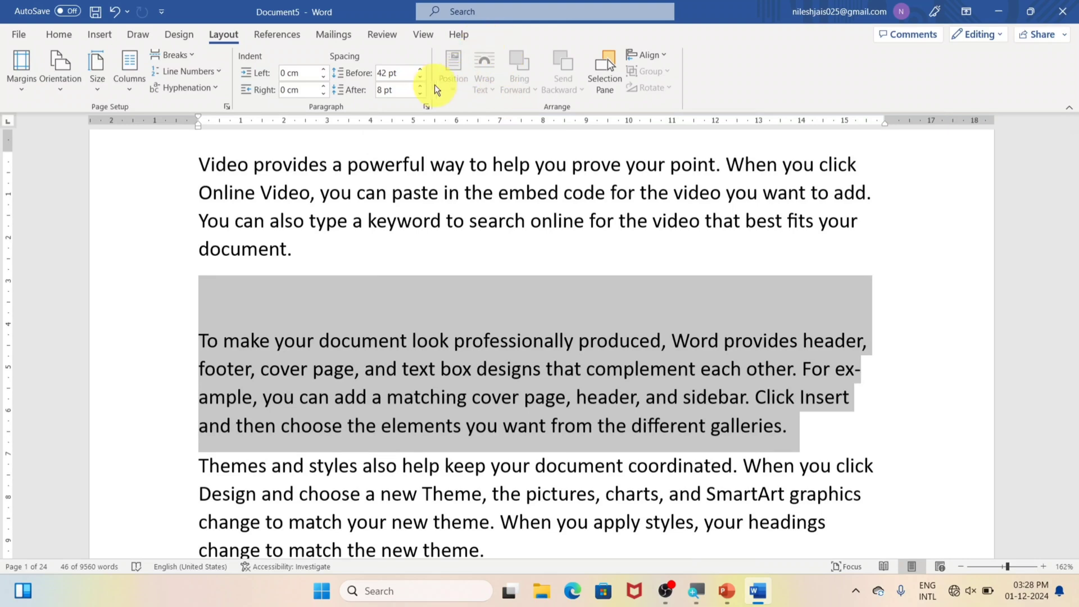
pyautogui.click(420, 86)
pyautogui.doubleClick(420, 86)
pyautogui.doubleClick(420, 86)
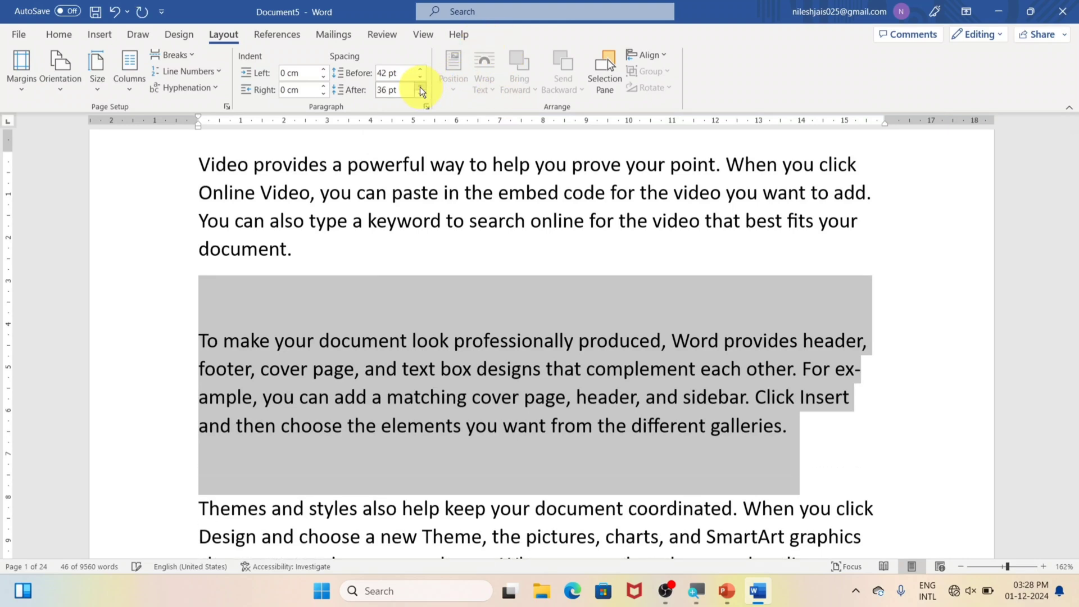
# - Increase the spacing before the fourth paragraph, beginning "Save time in Word", to 36 pt
pyautogui.click(416, 311)
pyautogui.scroll(-6, 272, 311)
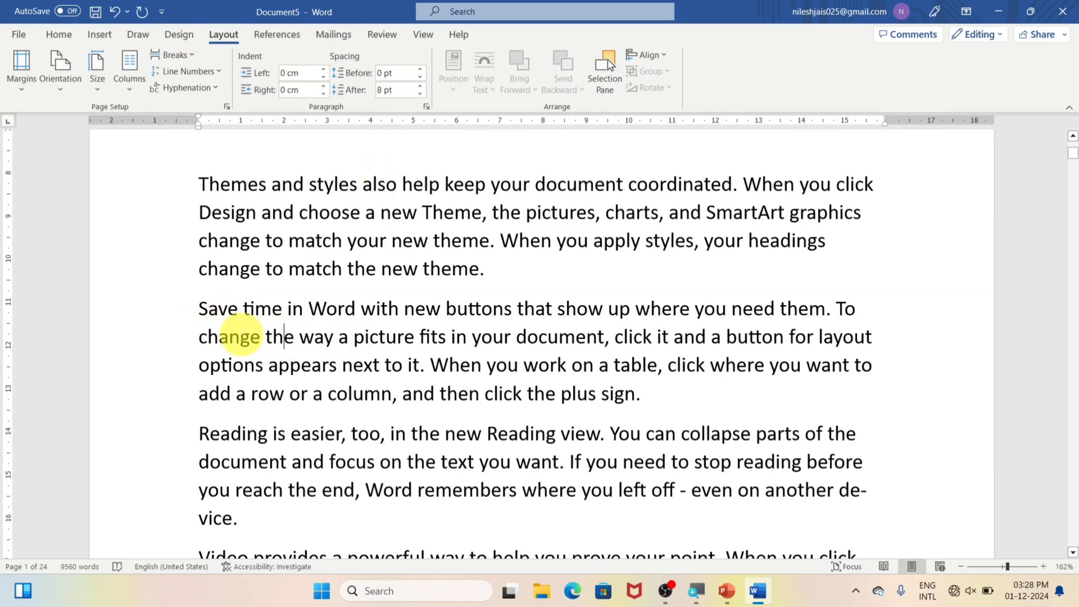
pyautogui.click(420, 69)
pyautogui.click(420, 69)
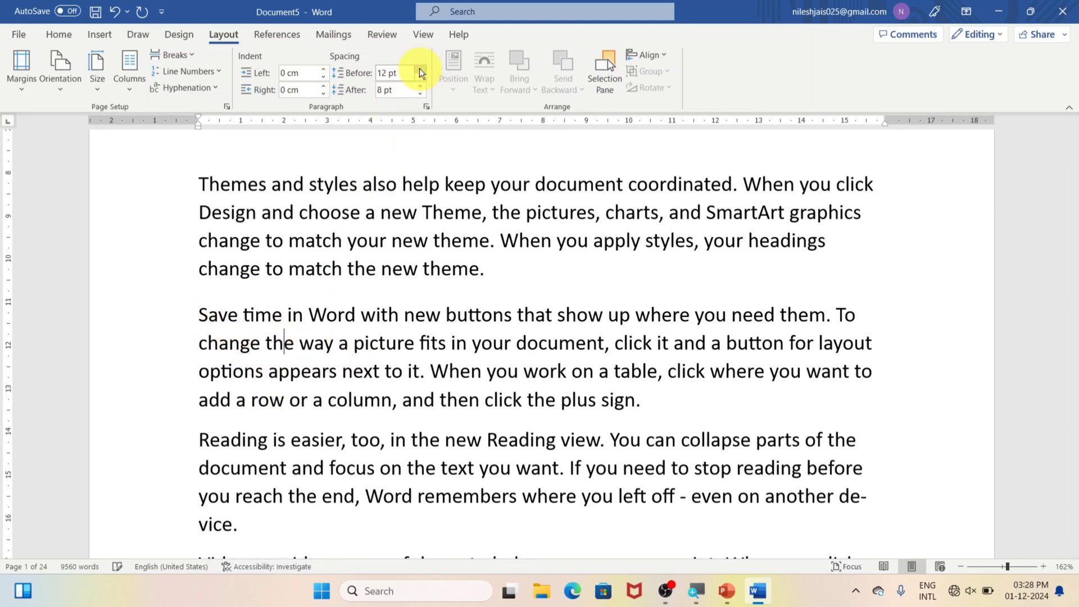
pyautogui.click(420, 69)
pyautogui.click(419, 70)
pyautogui.click(420, 69)
pyautogui.click(420, 69)
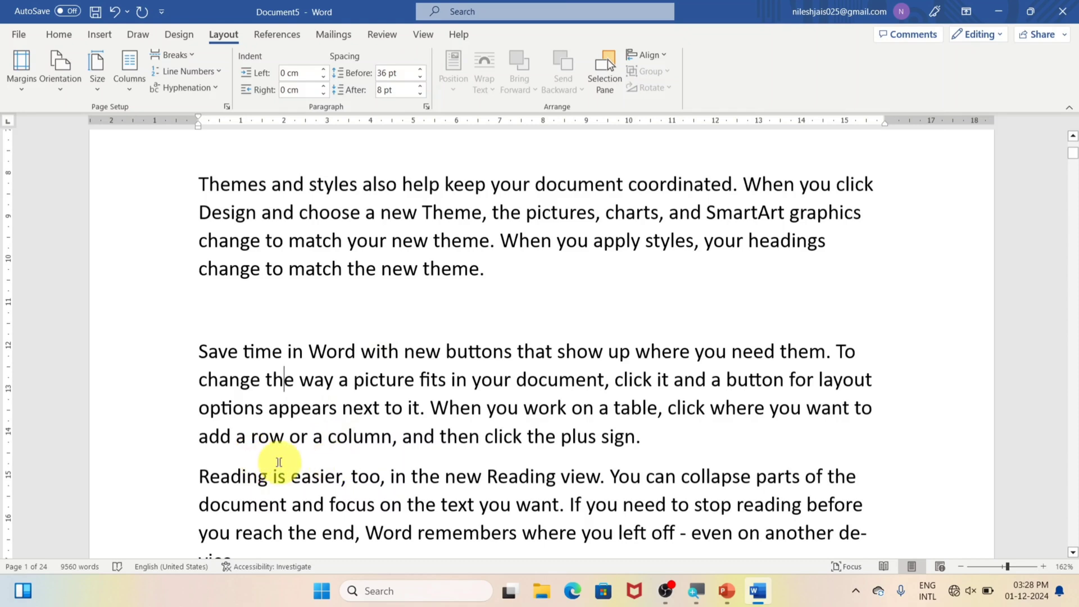
# - Increase the spacing after the "Save time in Word" paragraph in increments to beyond 18 pt
pyautogui.click(423, 87)
pyautogui.click(423, 86)
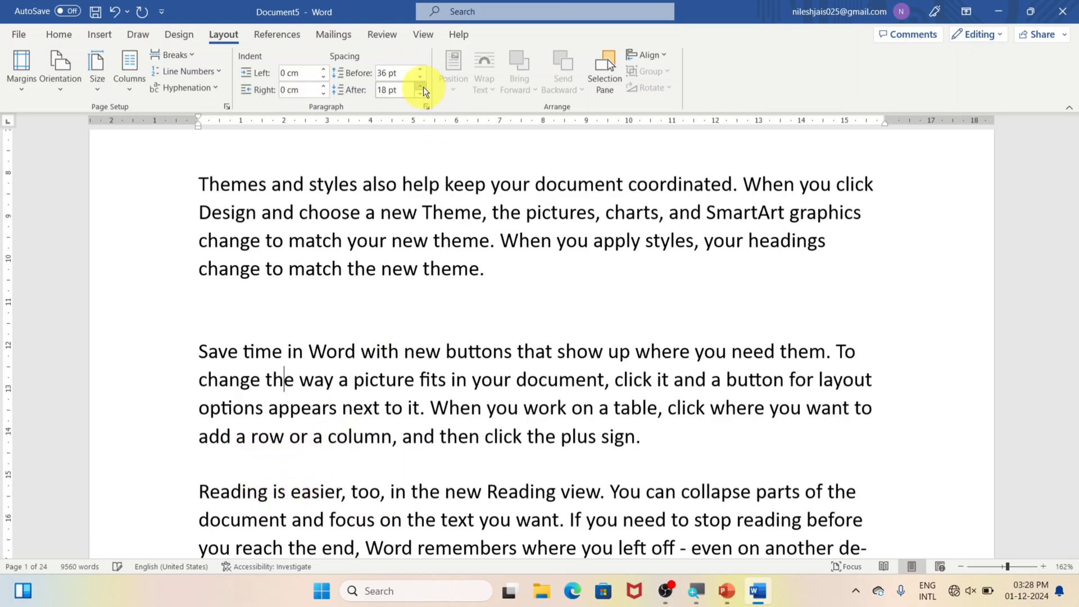
pyautogui.click(423, 86)
pyautogui.click(423, 87)
pyautogui.click(423, 87)
# - Reduce both the spacing after and the spacing before the "Save time in Word" paragraph to 0 pt
pyautogui.click(421, 97)
pyautogui.click(422, 96)
pyautogui.click(422, 97)
pyautogui.click(422, 97)
pyautogui.click(421, 96)
pyautogui.click(422, 97)
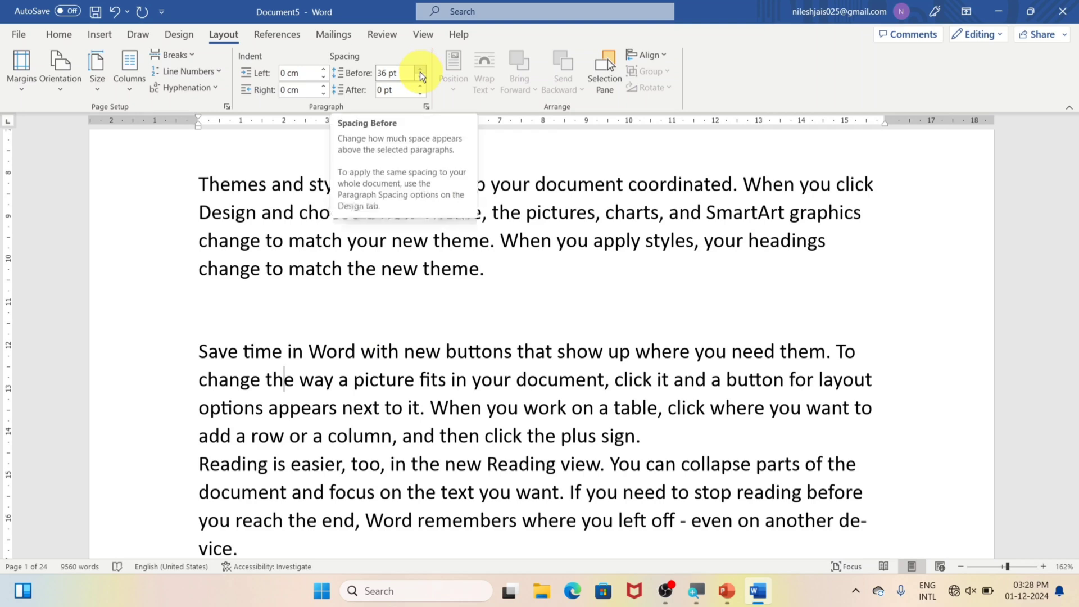
pyautogui.click(419, 75)
pyautogui.click(419, 75)
pyautogui.click(419, 74)
pyautogui.click(420, 74)
pyautogui.click(419, 74)
pyautogui.click(420, 74)
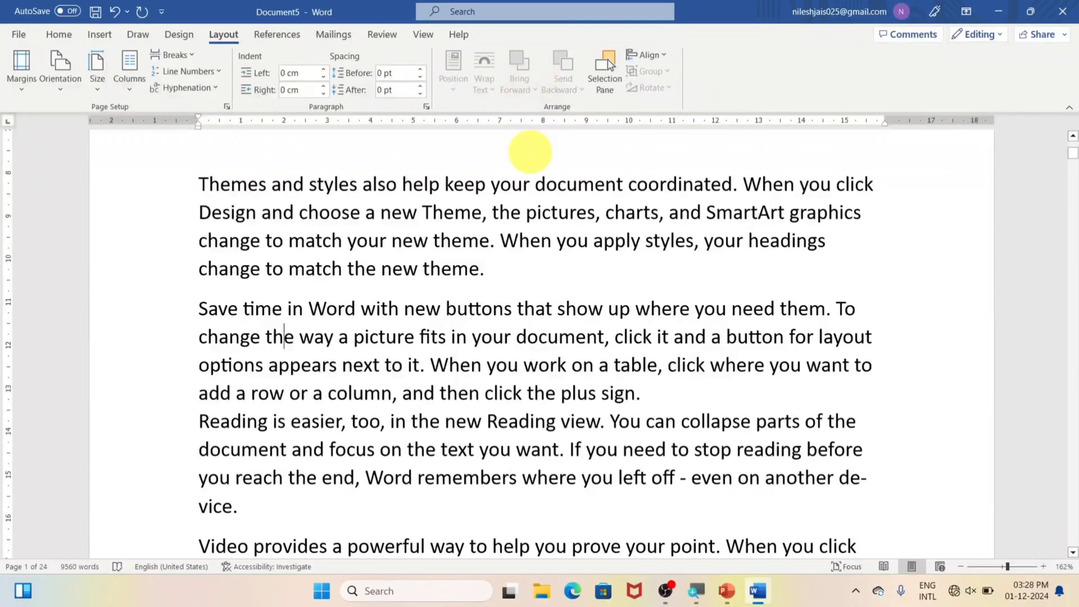
# - Switch the document view to show multiple pages at once
pyautogui.scroll(-3, 530, 152)
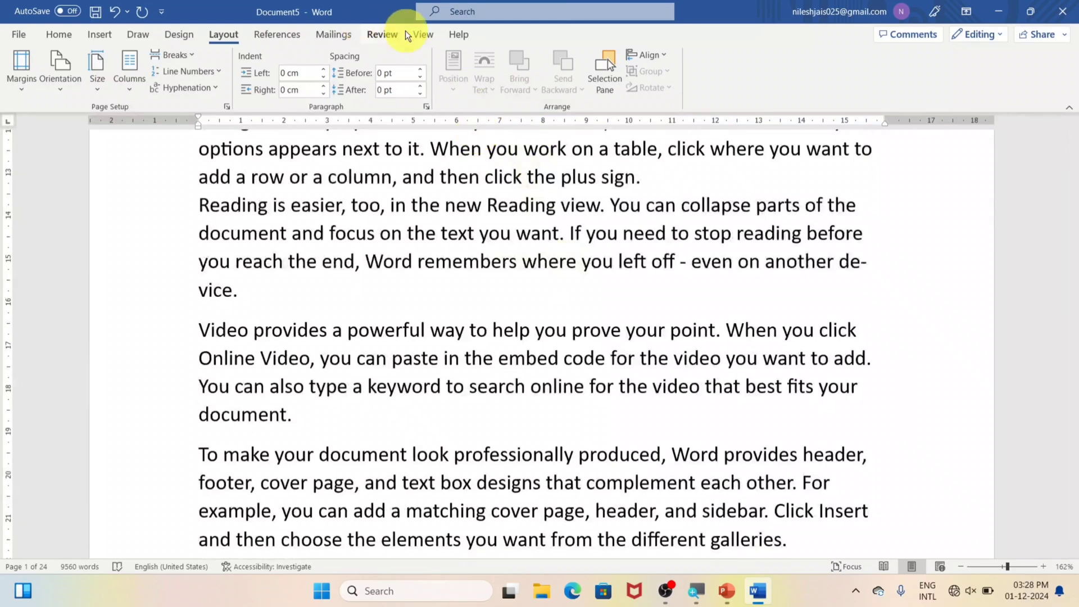
pyautogui.click(416, 34)
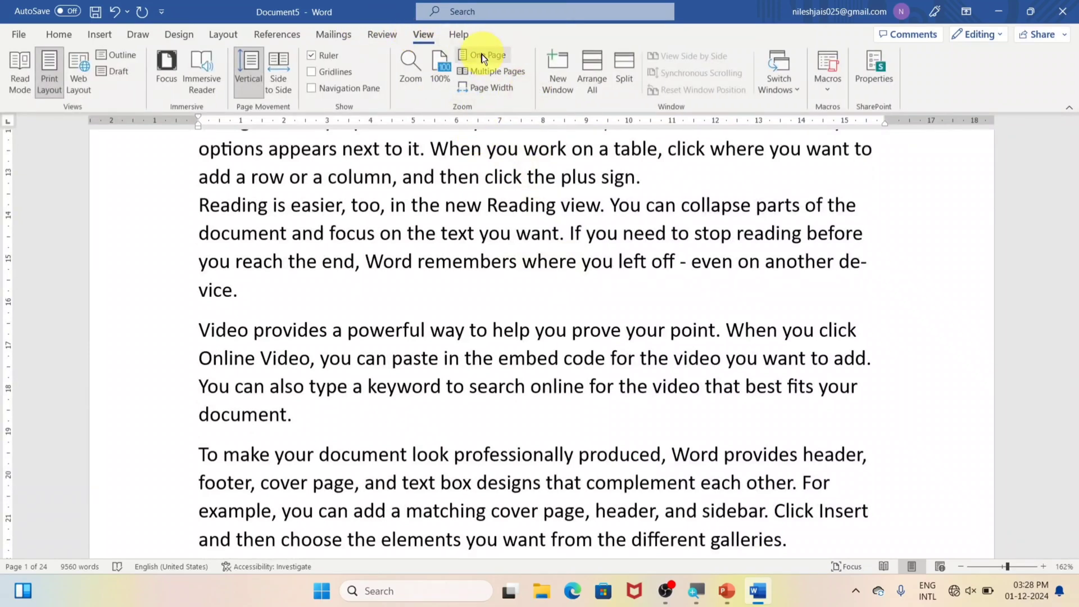
pyautogui.click(486, 68)
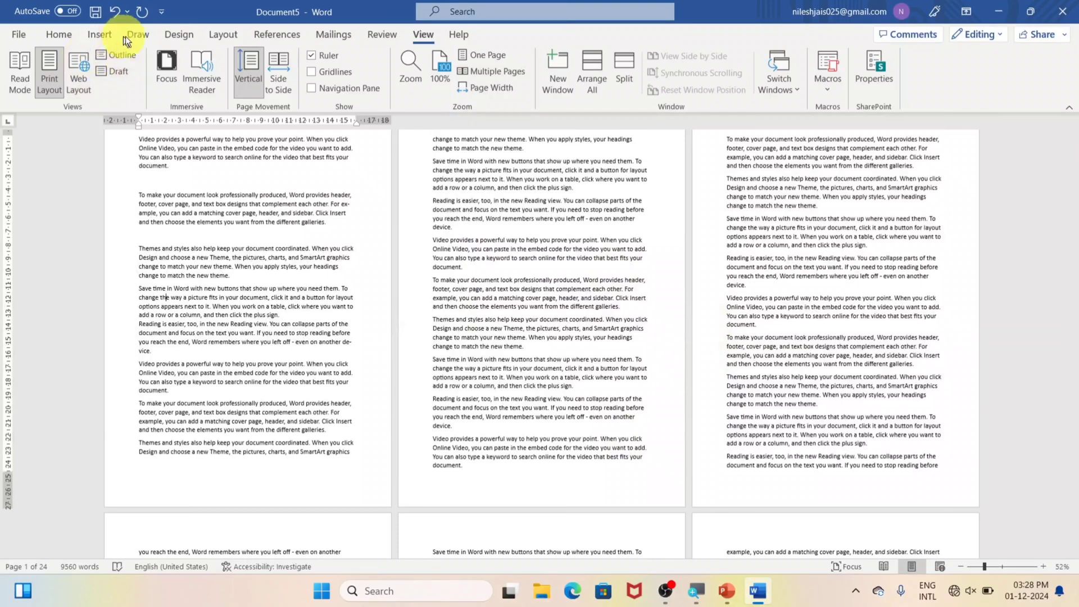
# - Draw a smiley face shape about 8.5 cm high and 8.4 cm wide over the text in the middle of page 3
pyautogui.scroll(7, 139, 38)
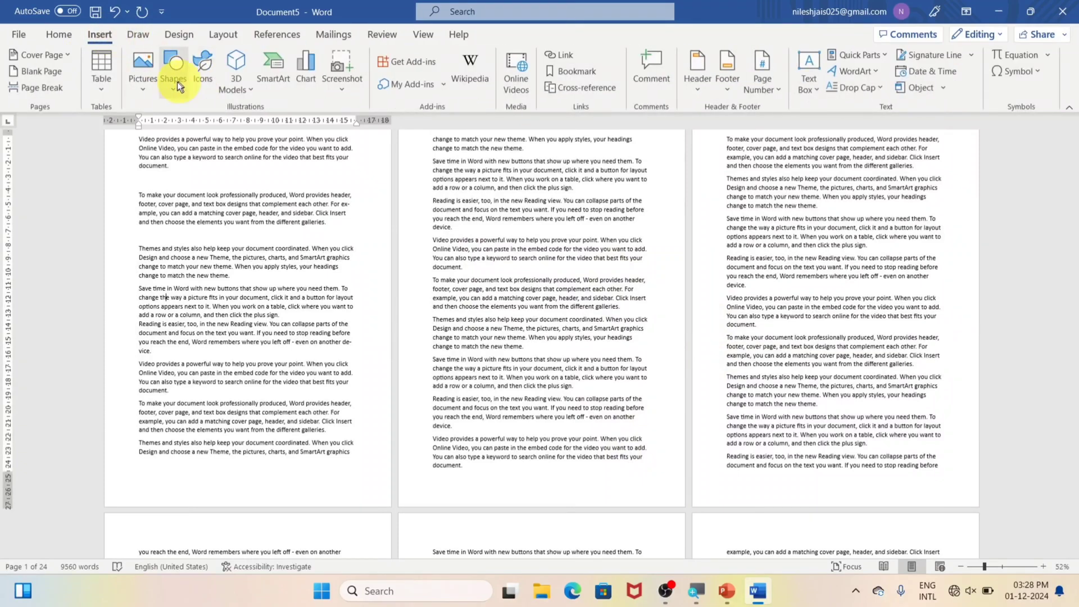
pyautogui.click(177, 83)
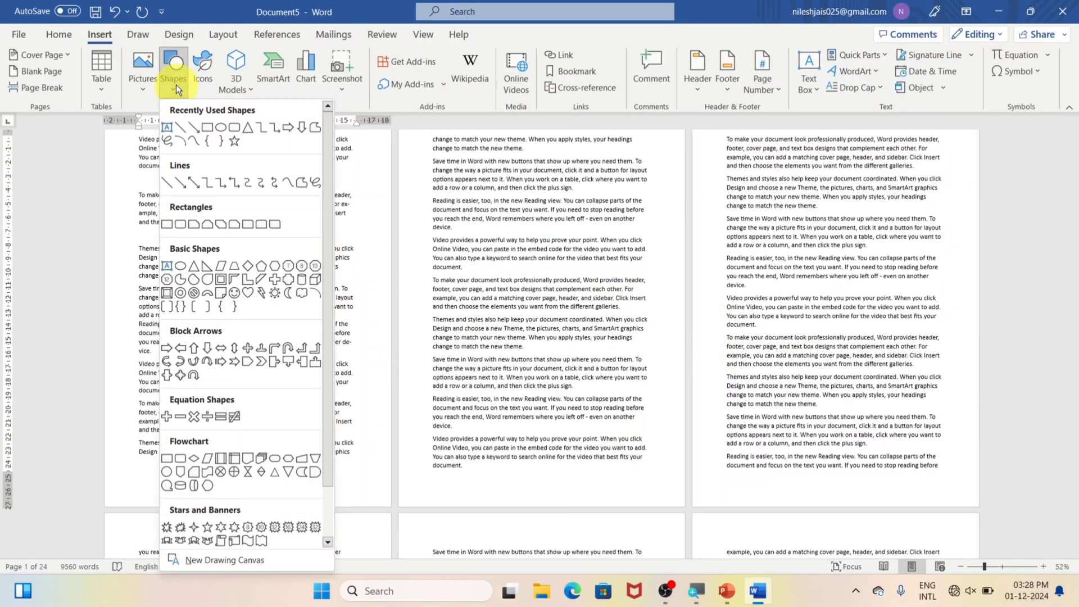
pyautogui.click(242, 292)
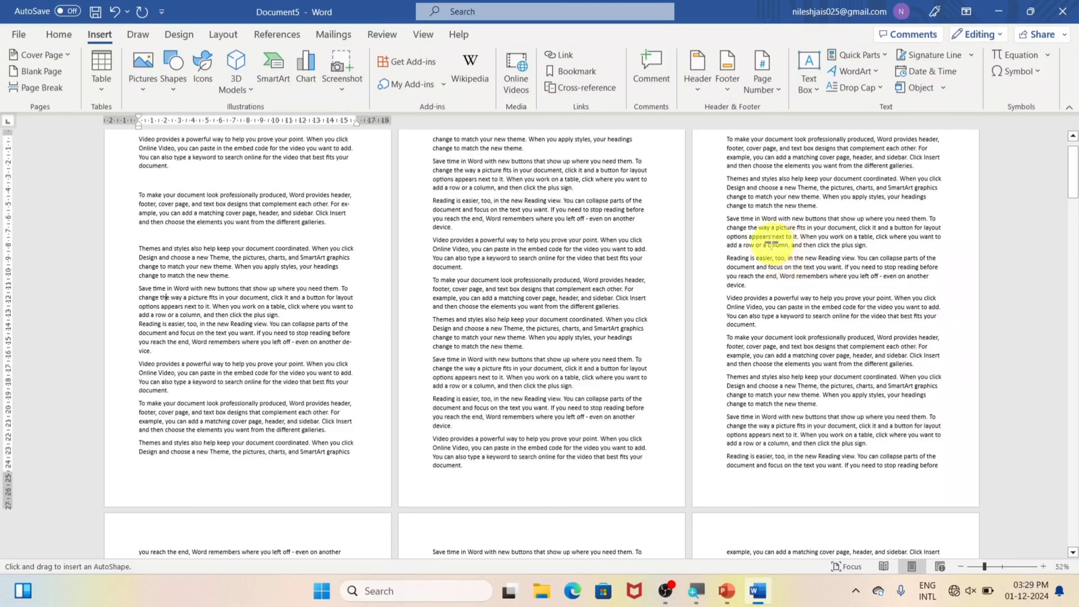
pyautogui.moveTo(771, 243); pyautogui.dragTo(889, 354)
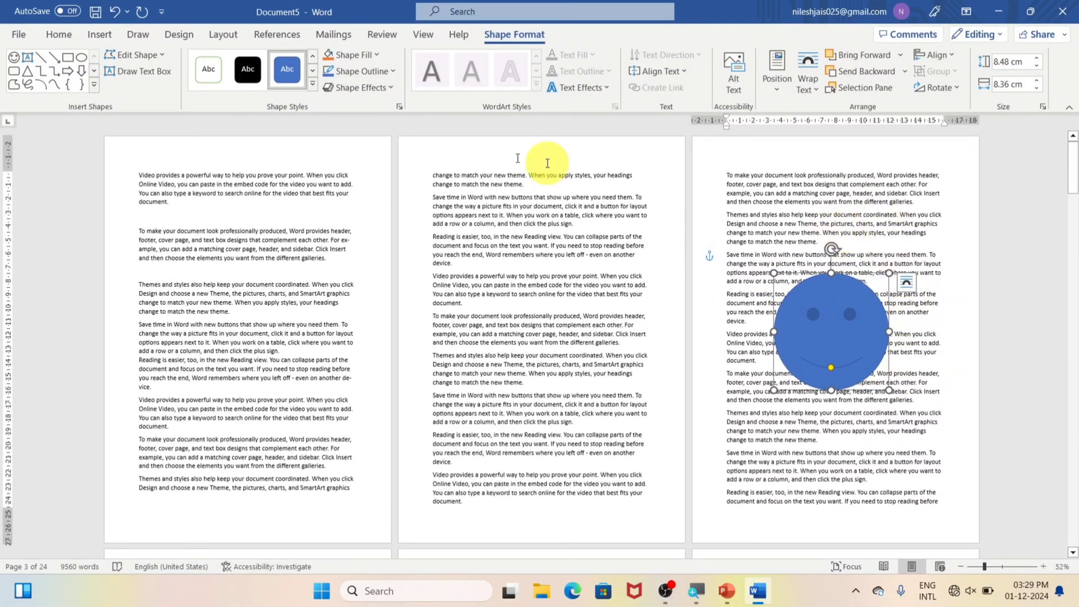
# - Preview the In Line with Text position for the smiley face without applying it
pyautogui.click(227, 31)
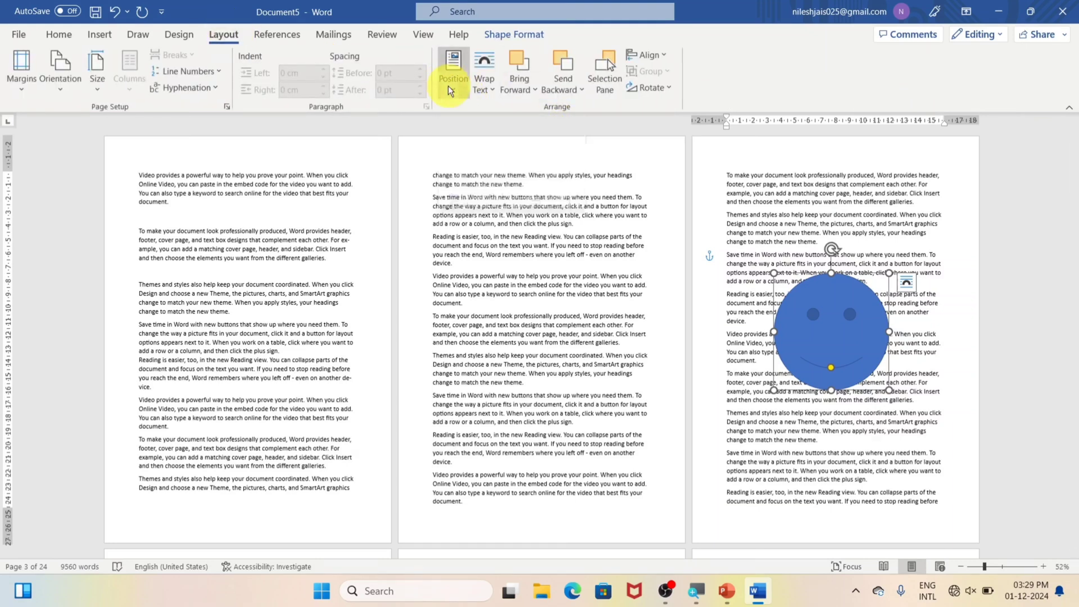
pyautogui.click(448, 85)
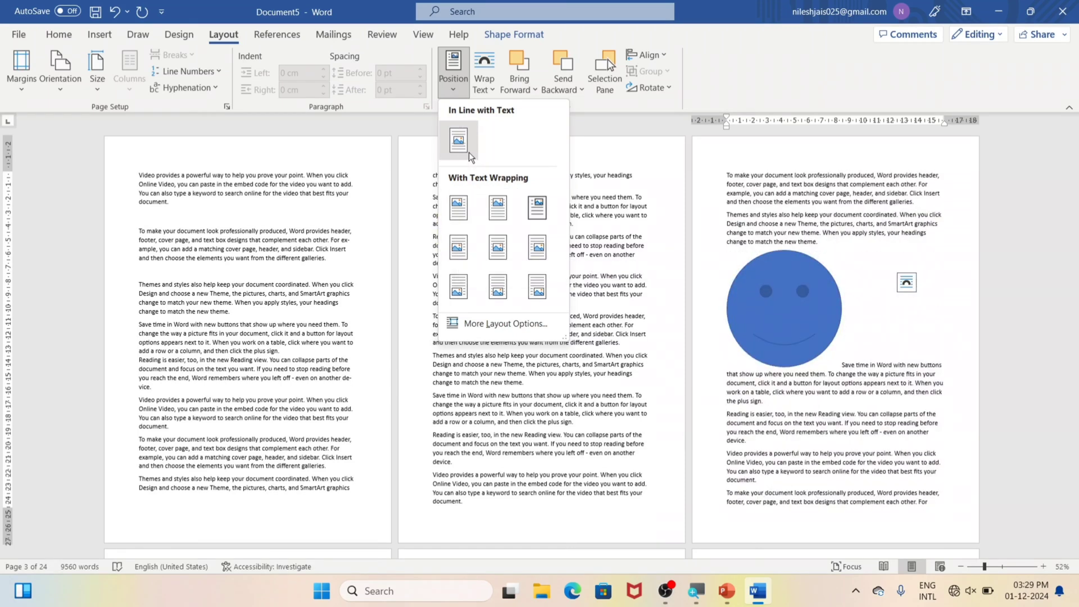
pyautogui.click(532, 389)
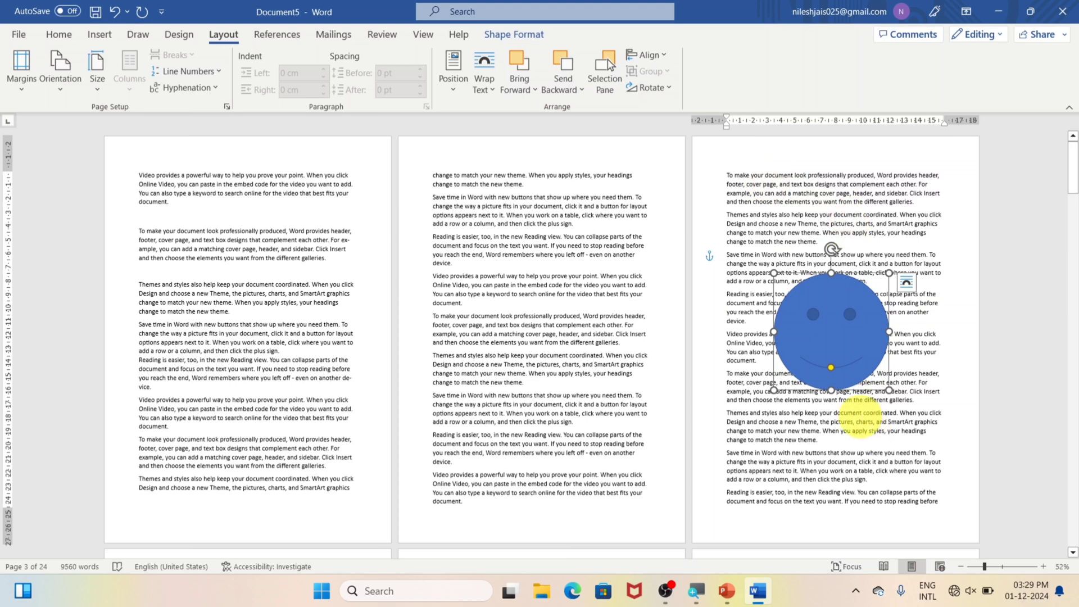
# - Set the smiley face's text wrapping style to Tight through the full layout options and check the wrapped text
pyautogui.click(487, 90)
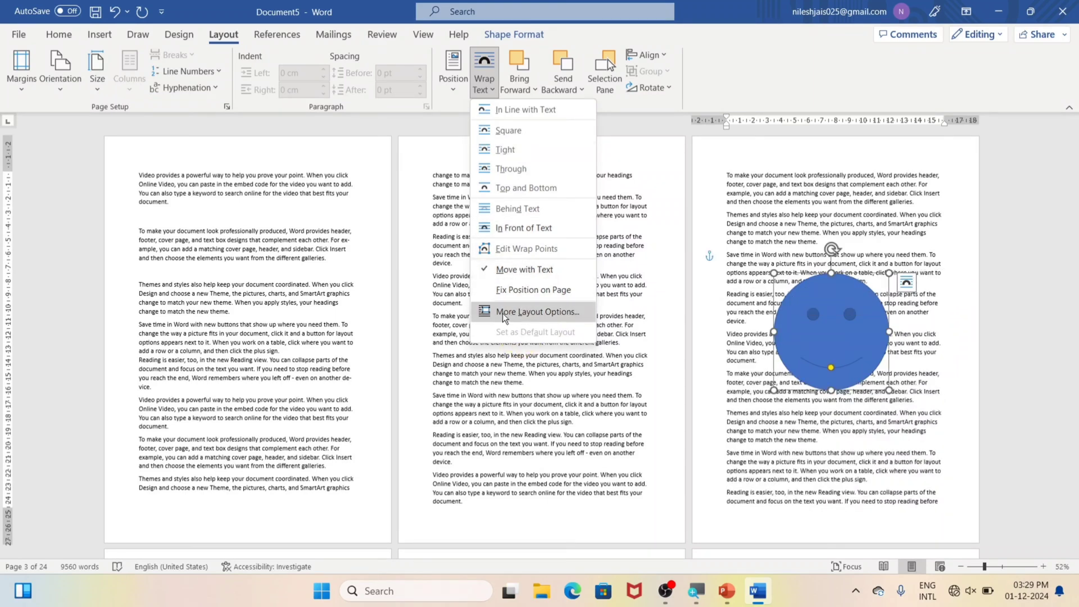
pyautogui.click(548, 311)
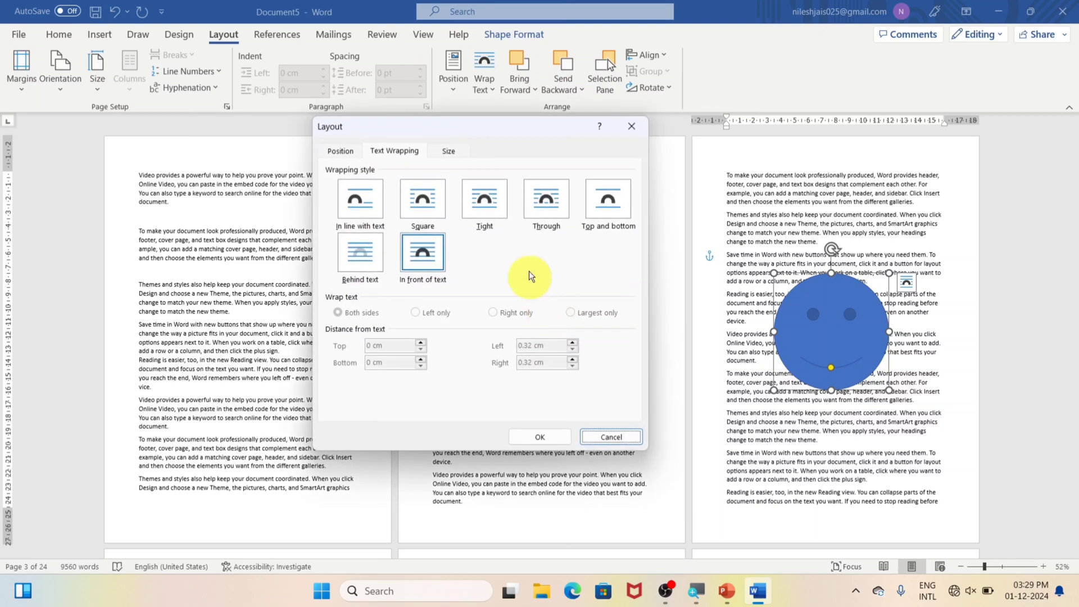
pyautogui.click(485, 199)
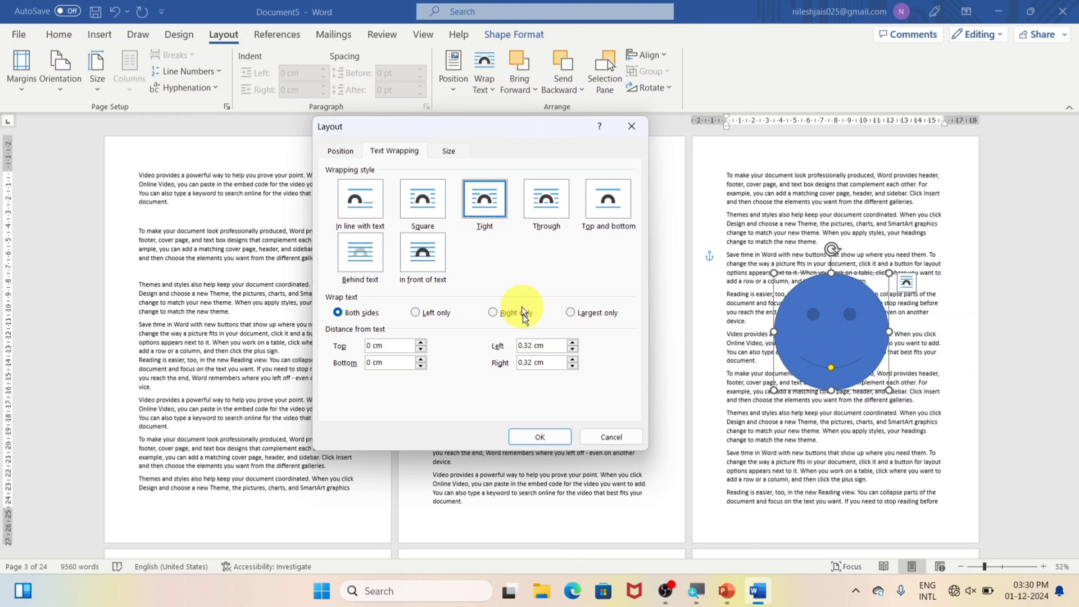
pyautogui.click(538, 436)
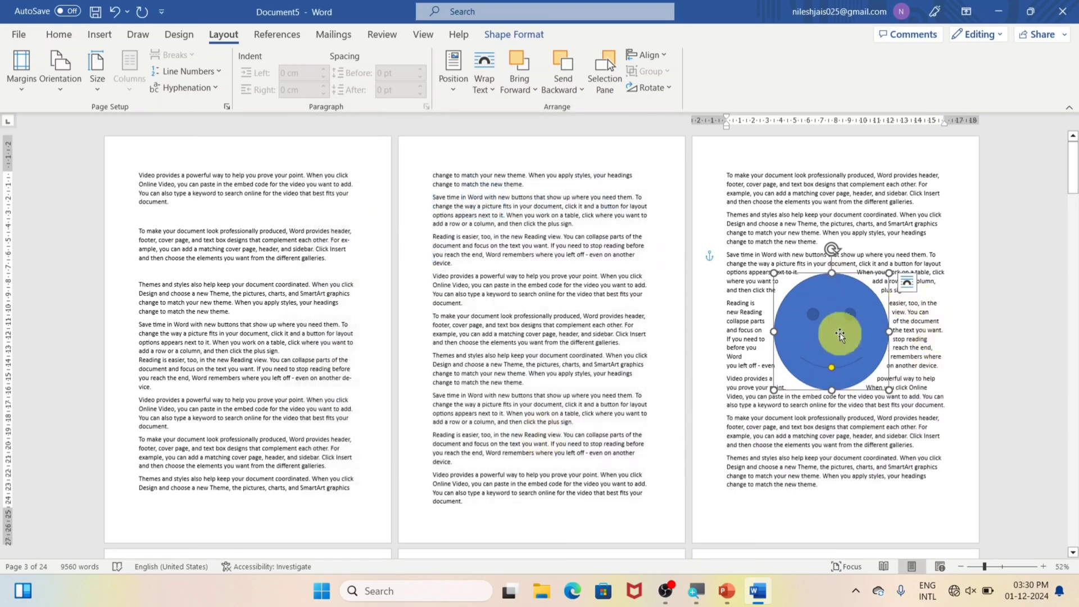
pyautogui.click(930, 360)
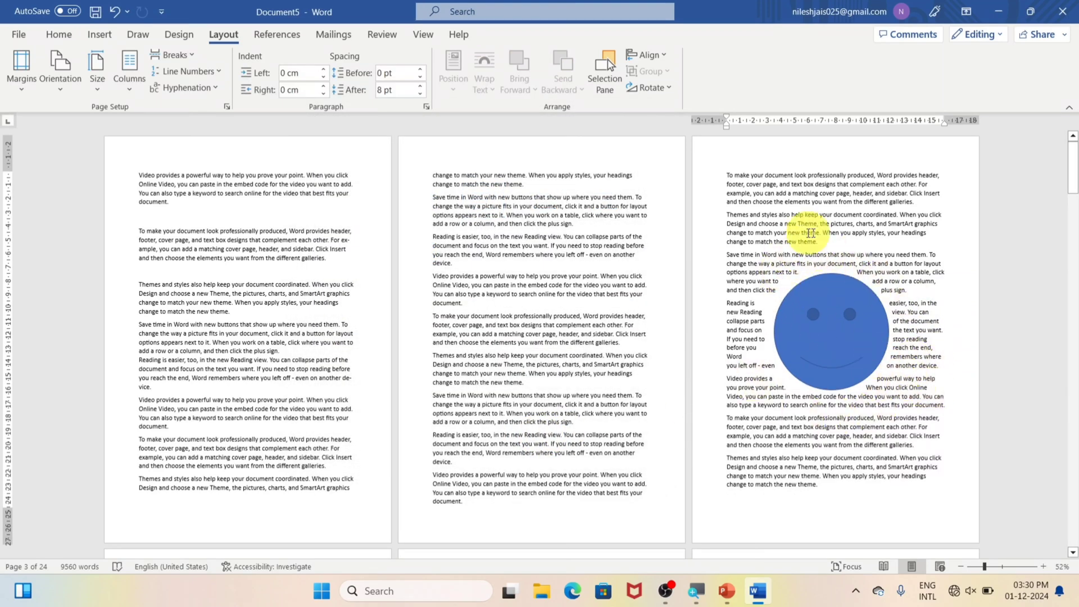
pyautogui.keyDown('ctrl'); pyautogui.scroll(4, 840, 312); pyautogui.keyUp('ctrl')
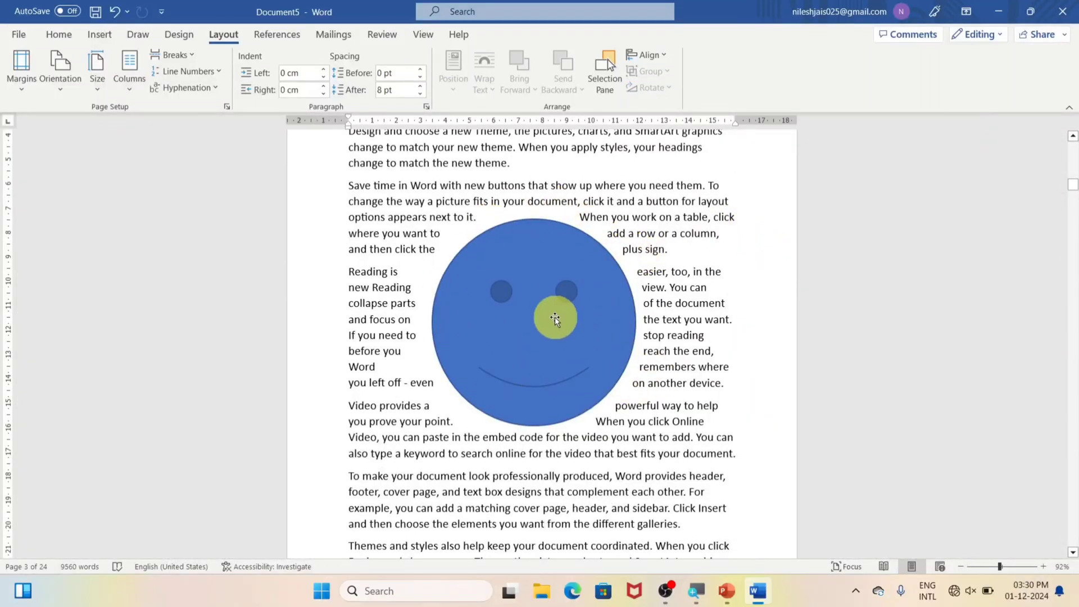
pyautogui.keyDown('ctrl'); pyautogui.scroll(-5, 558, 308); pyautogui.keyUp('ctrl')
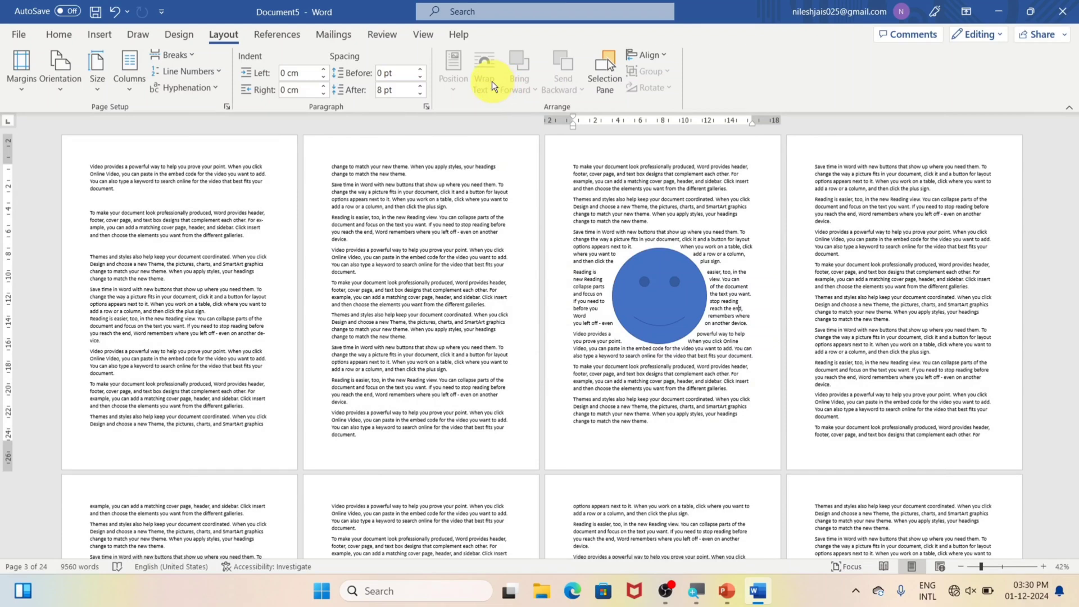
# - Draw an oval shape about 15 cm high and 14.5 cm wide over the text on page 2
pyautogui.click(91, 33)
pyautogui.click(172, 79)
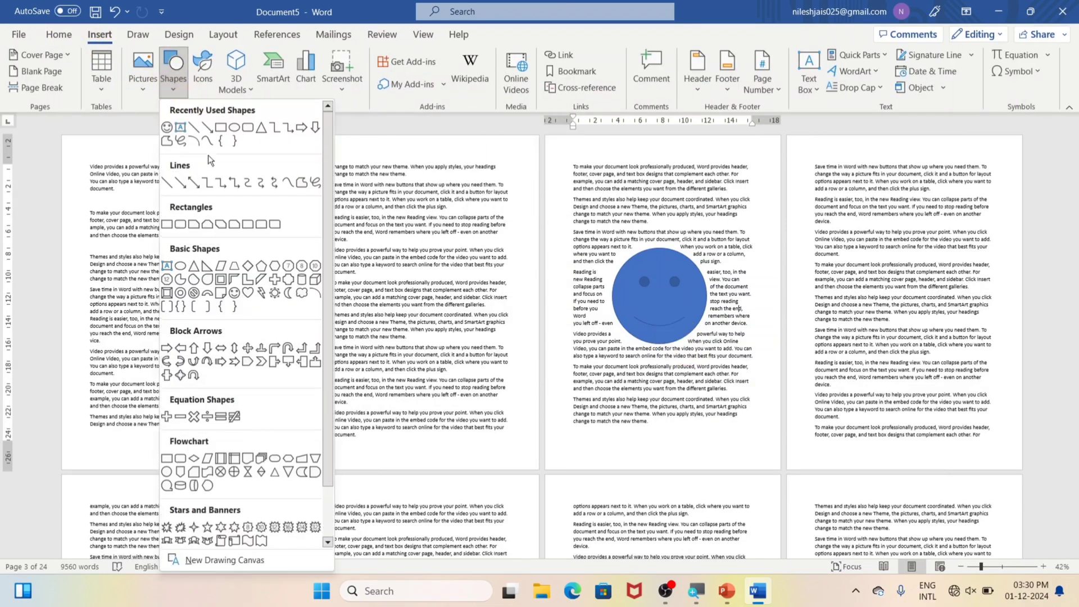
pyautogui.click(234, 127)
pyautogui.moveTo(334, 216); pyautogui.dragTo(498, 386)
pyautogui.scroll(6, 488, 370)
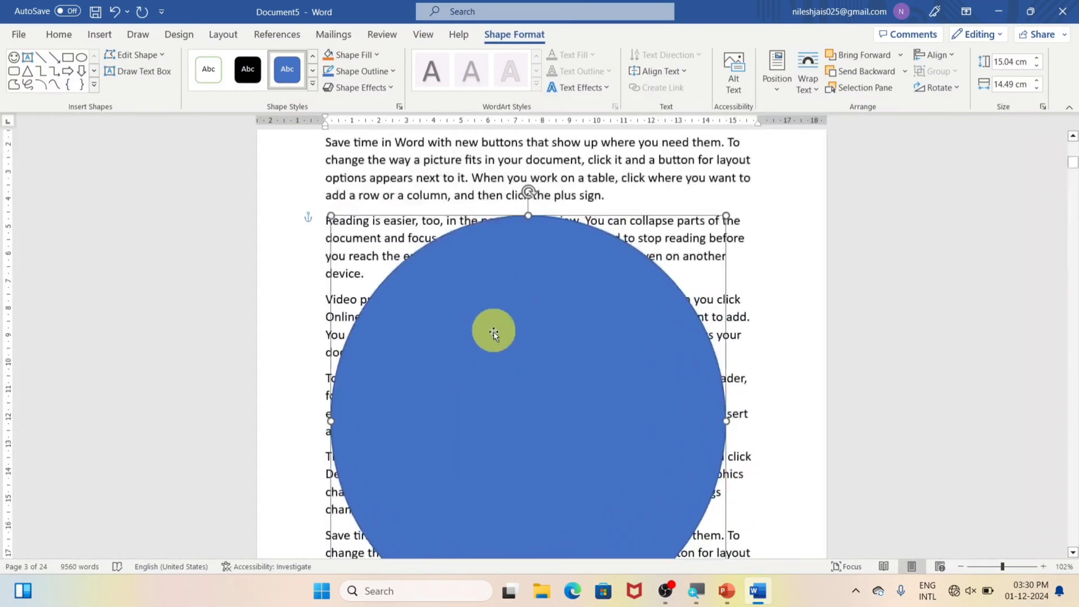
pyautogui.scroll(1, 527, 342)
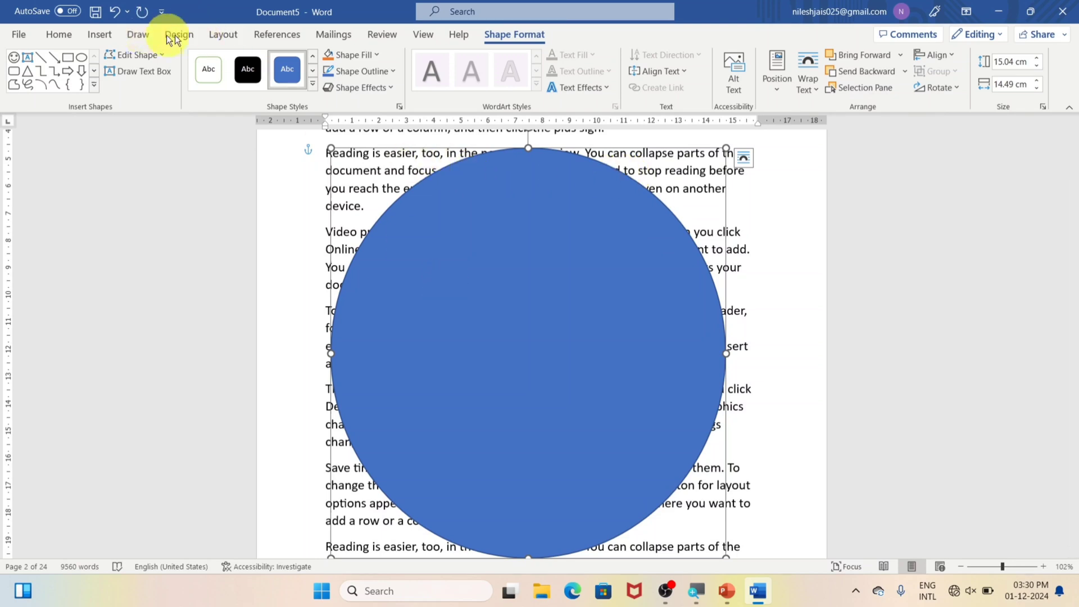
# - Set the large page 2 oval's text wrapping to Behind Text and deselect it
pyautogui.click(223, 37)
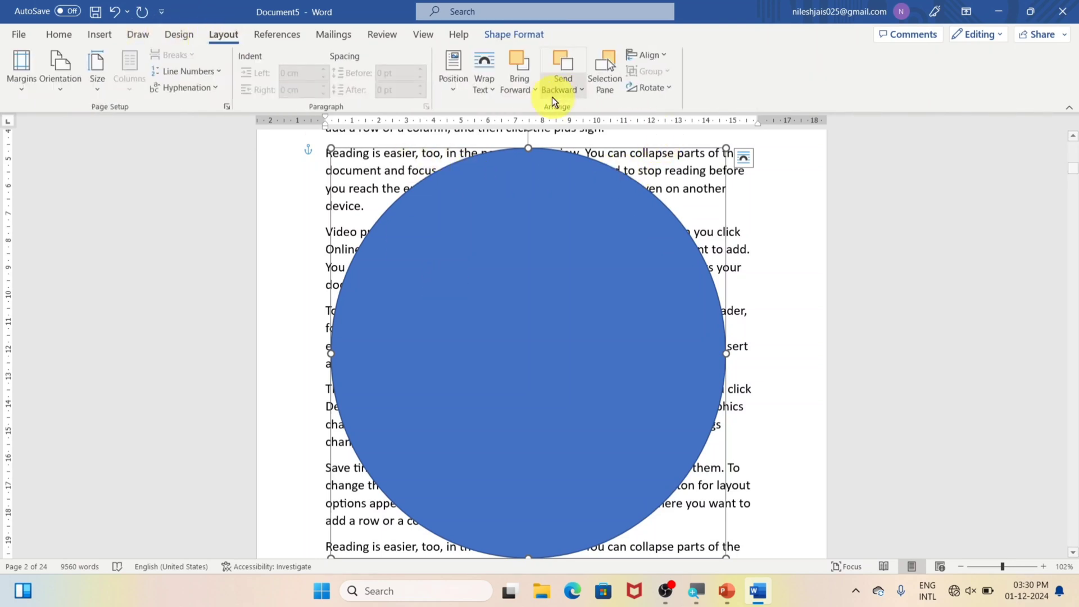
pyautogui.click(490, 93)
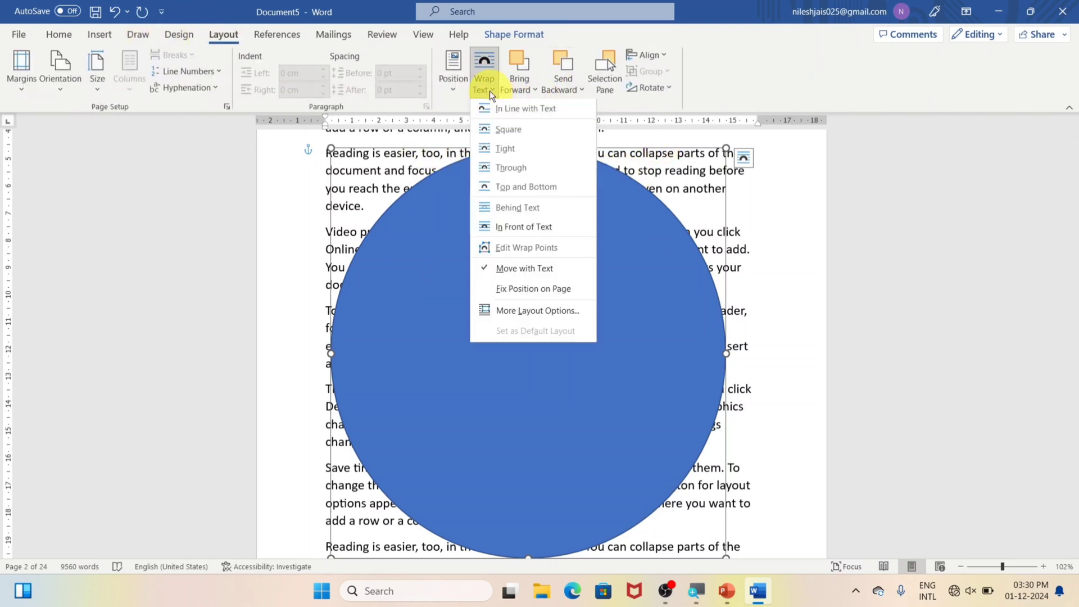
pyautogui.click(498, 210)
pyautogui.click(748, 251)
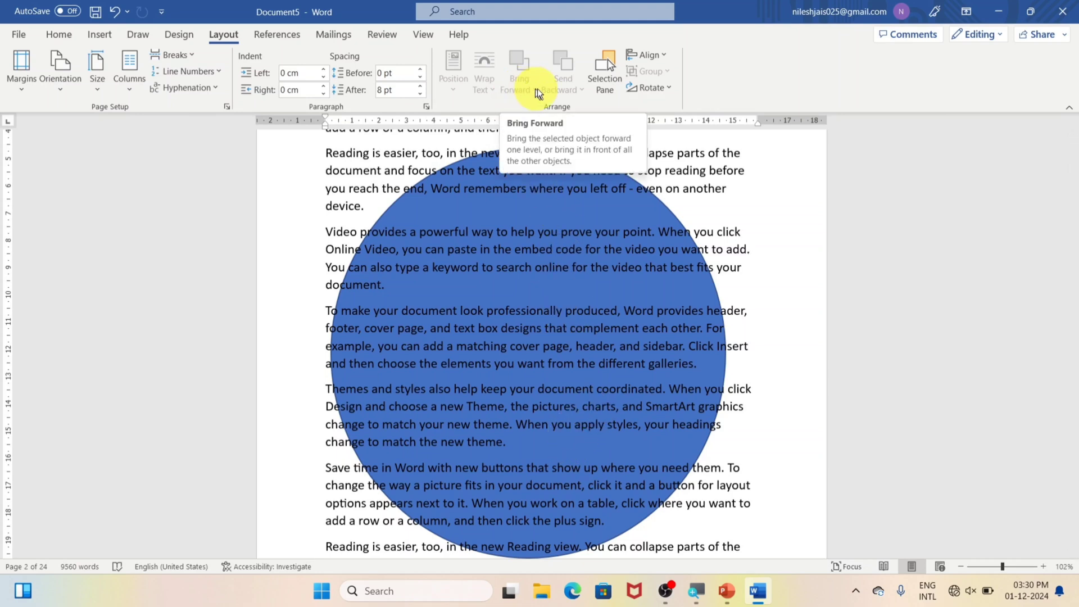
# - Draw an oval about 9.5 cm high and 9.6 cm wide and place it over the text on page 4
pyautogui.scroll(-5, 583, 218)
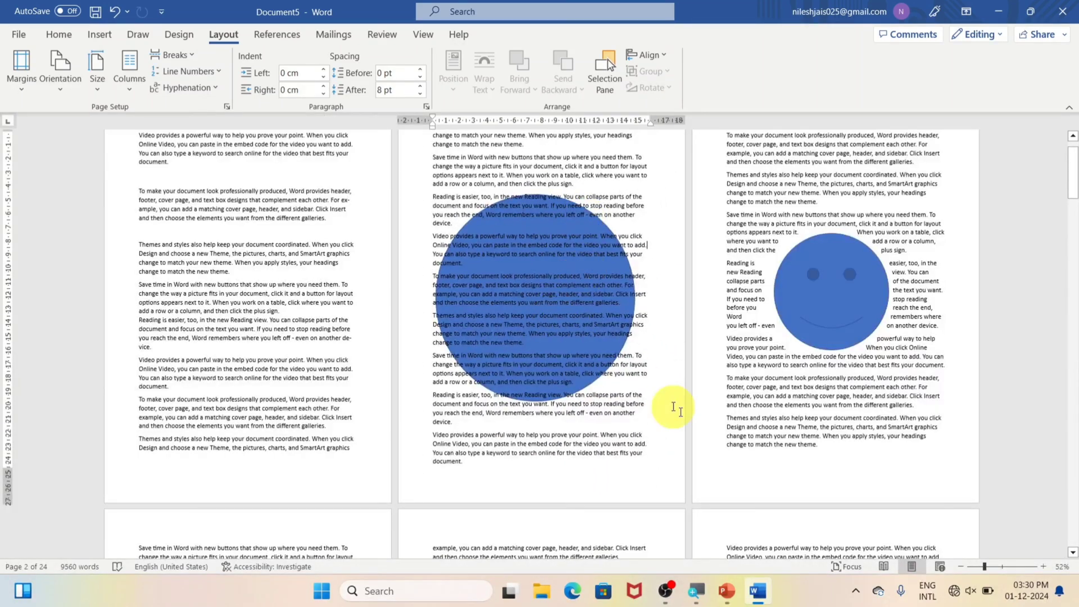
pyautogui.scroll(-3, 706, 410)
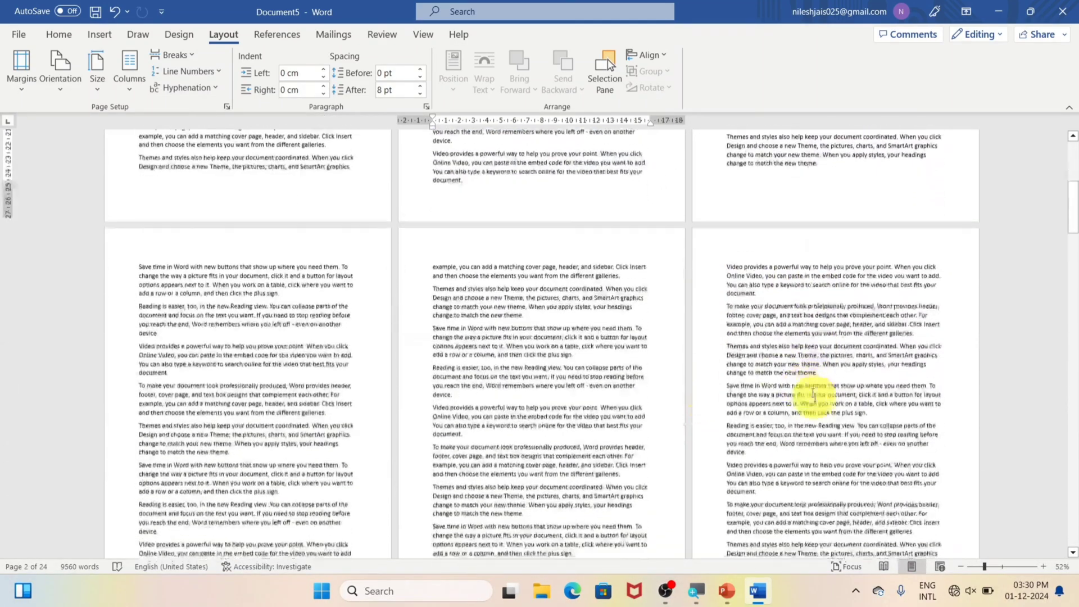
pyautogui.click(100, 35)
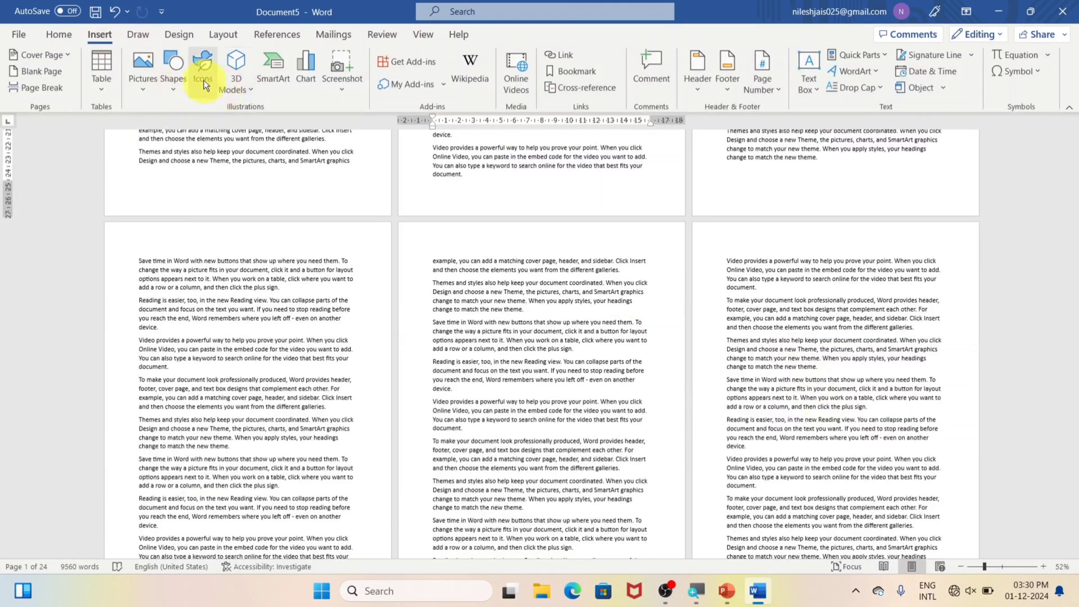
pyautogui.click(174, 79)
pyautogui.click(233, 127)
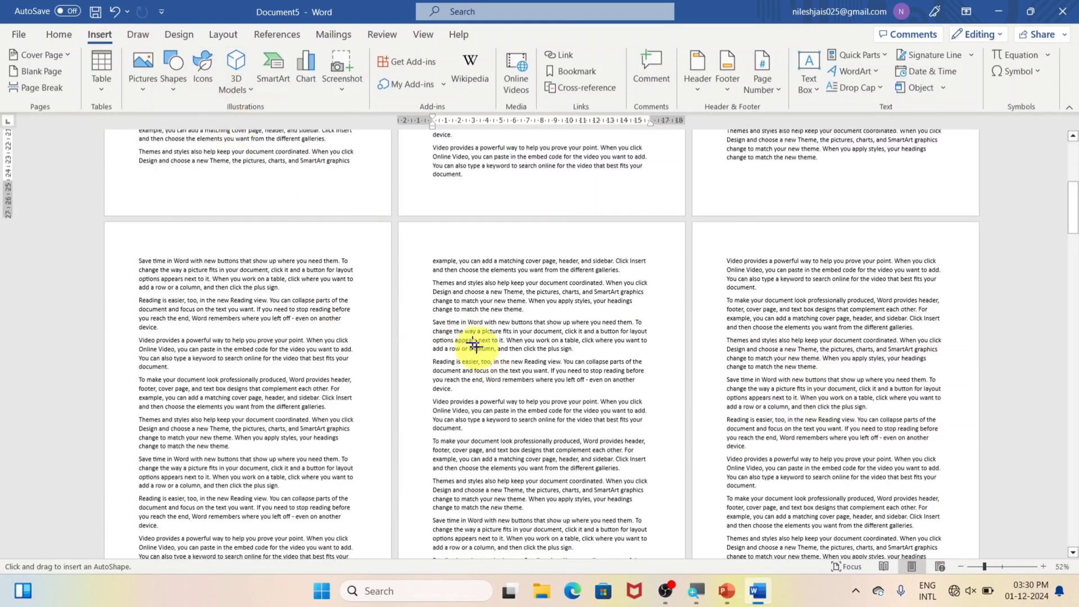
pyautogui.moveTo(455, 275); pyautogui.dragTo(589, 406)
pyautogui.moveTo(529, 321)
pyautogui.mouseDown()
pyautogui.moveTo(190, 296)
pyautogui.moveTo(343, 411)
pyautogui.mouseUp()
# - Overlap the page 4 oval with a black right arrow about 8.4 by 11.7 cm and an orange triangle about 12.9 by 10 cm
pyautogui.click(68, 71)
pyautogui.click(247, 69)
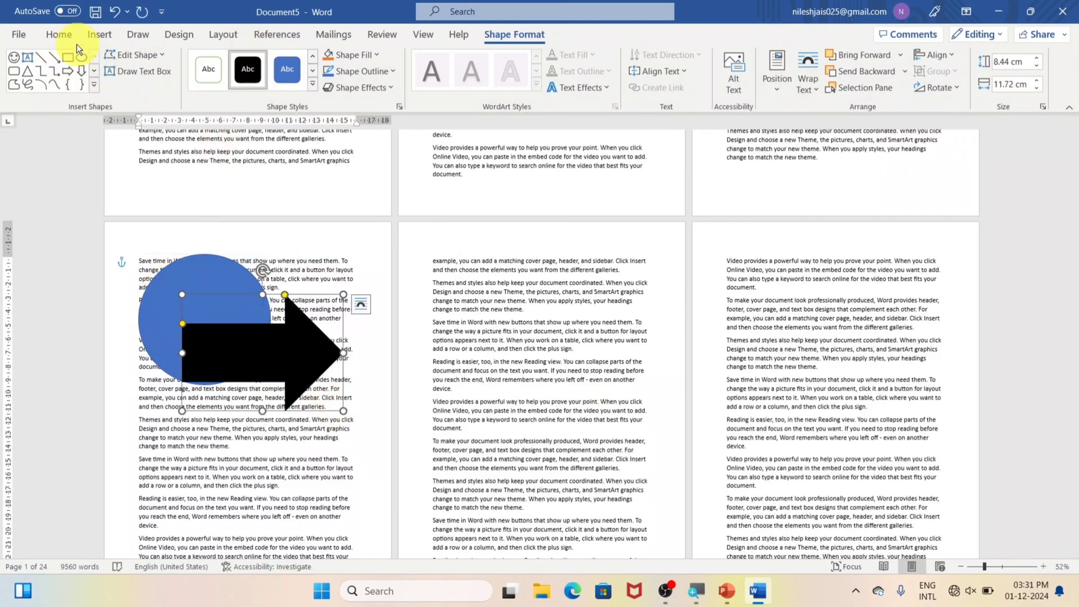
pyautogui.click(27, 72)
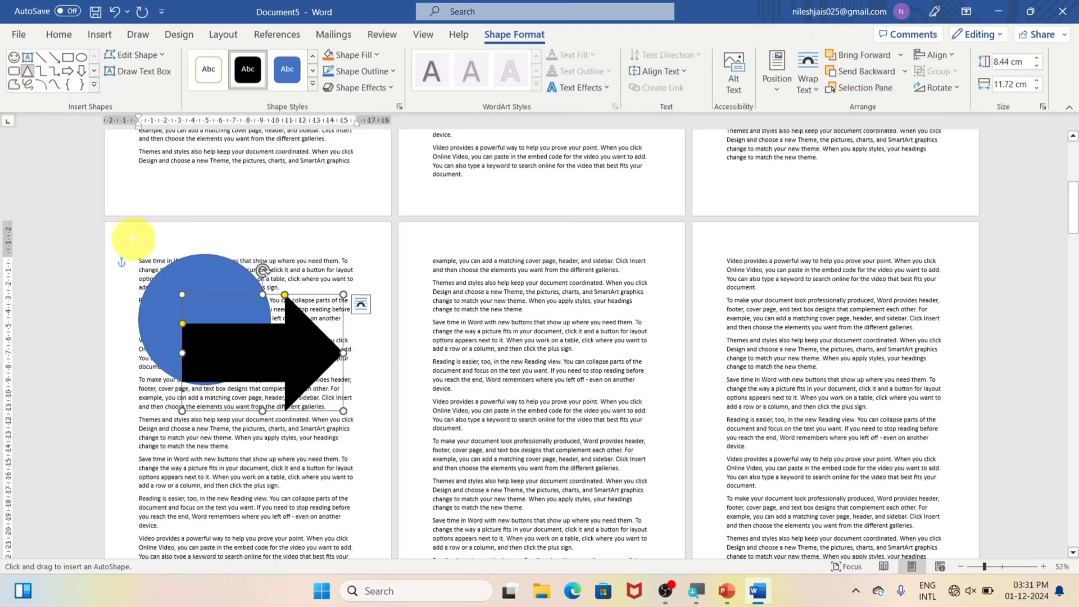
pyautogui.moveTo(176, 322); pyautogui.dragTo(314, 486)
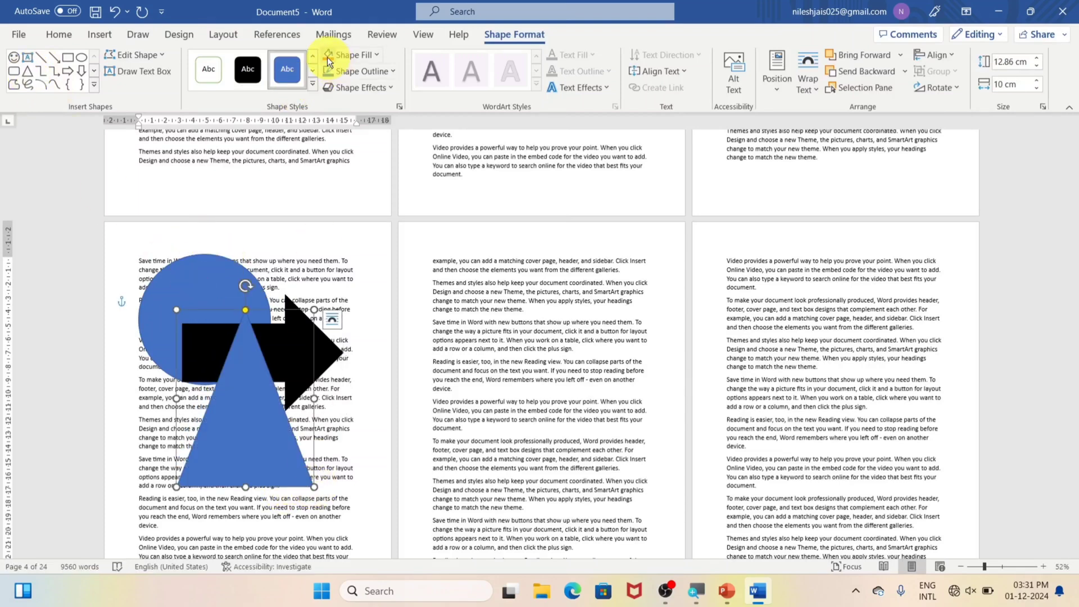
pyautogui.click(327, 56)
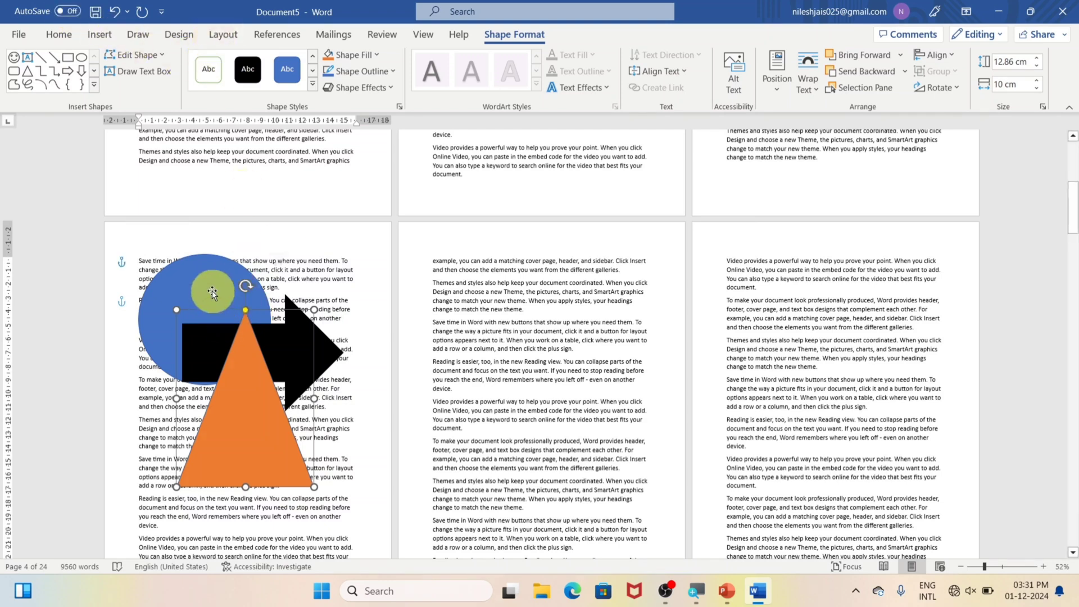
# - Move the page 4 oval slightly so that more of it overlaps the arrow and triangle
pyautogui.click(205, 272)
pyautogui.moveTo(205, 272); pyautogui.dragTo(236, 304)
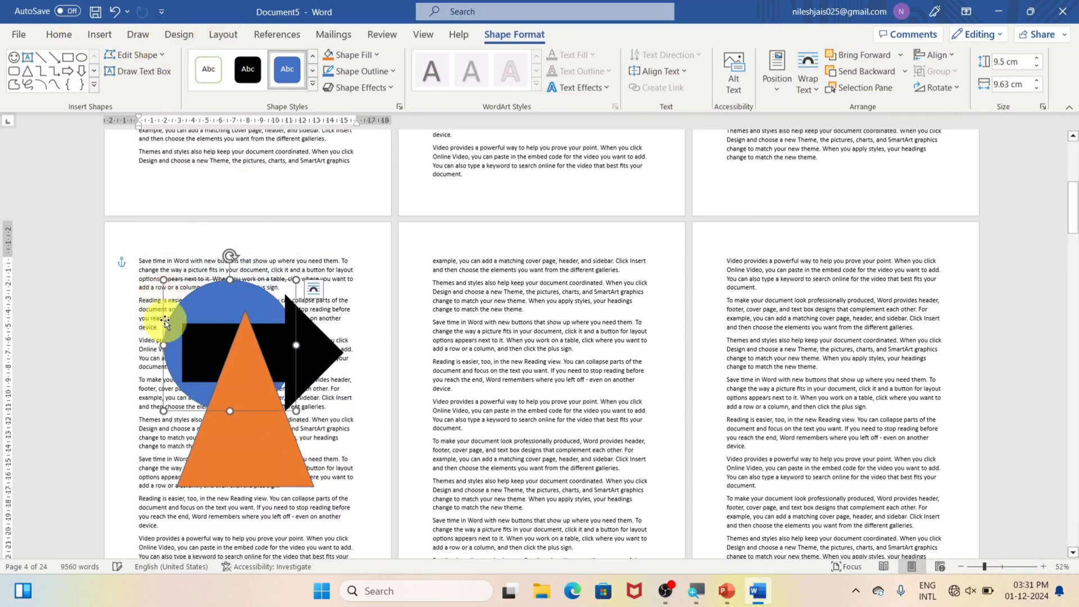
pyautogui.scroll(4, 163, 315)
pyautogui.scroll(-3, 163, 375)
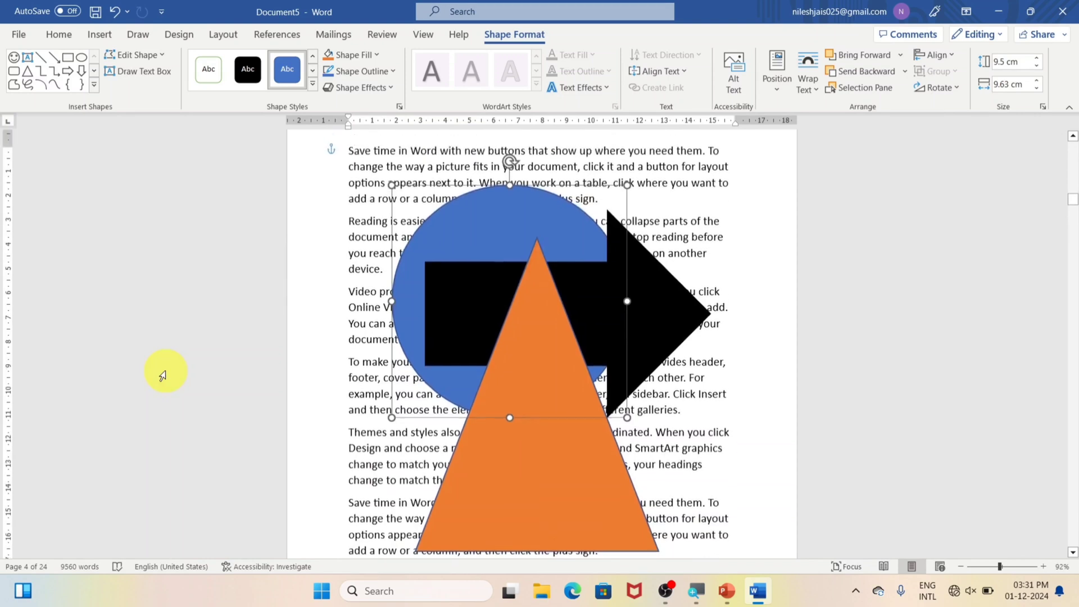
pyautogui.click(217, 32)
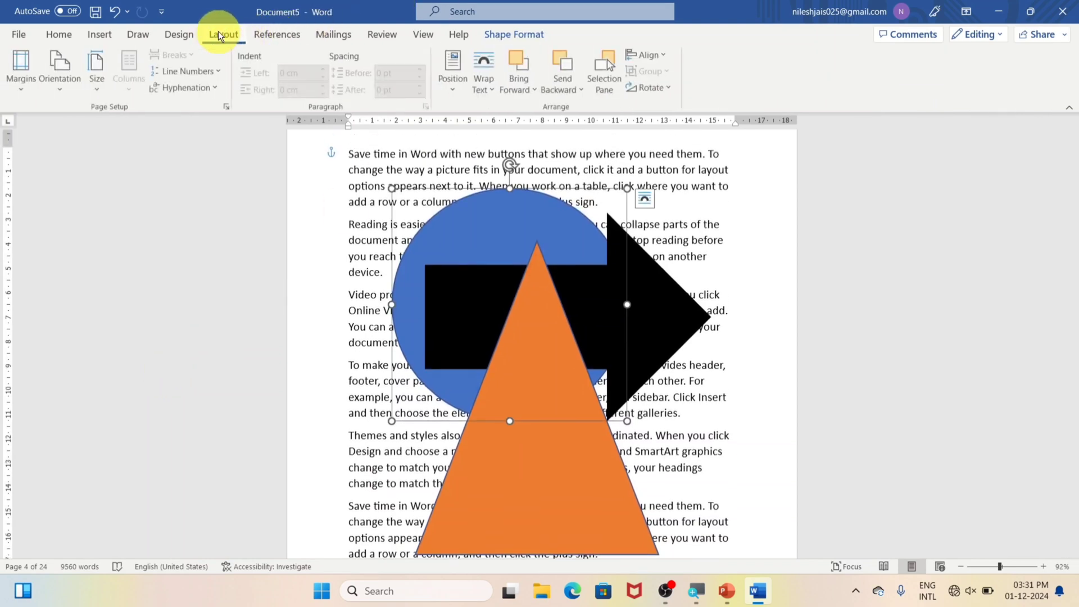
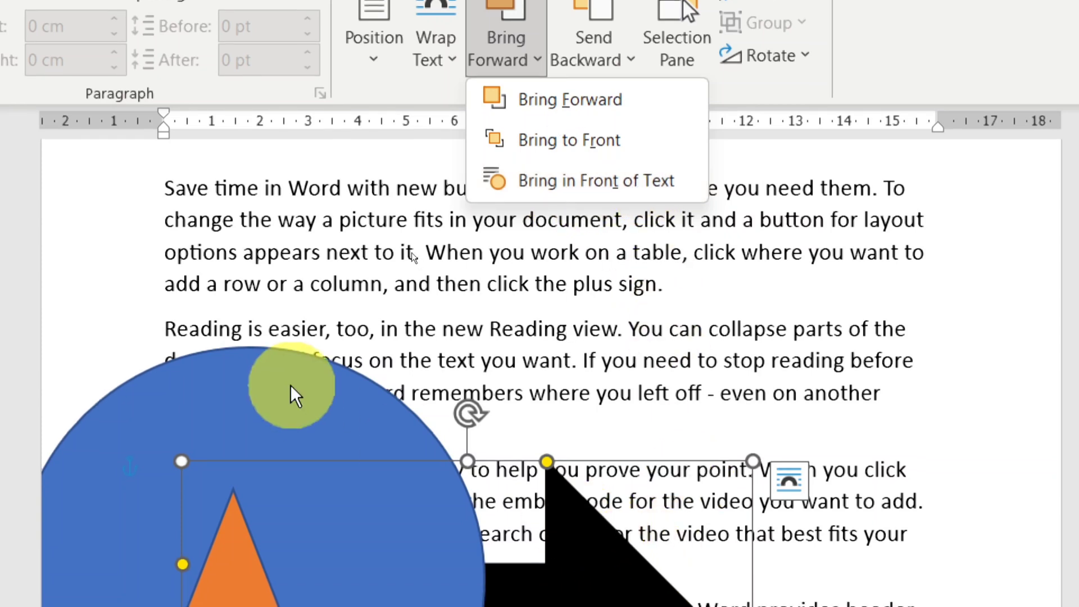
# - Move the blue oval from page 4 onto the text in the middle of page 1
pyautogui.click(289, 386)
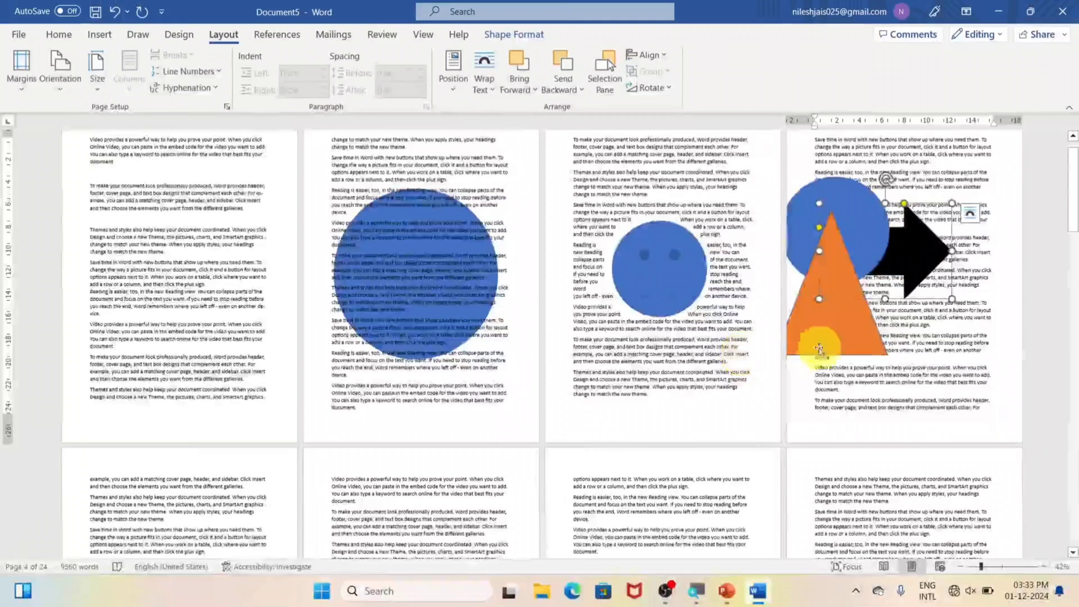
pyautogui.click(854, 227)
pyautogui.doubleClick(855, 227)
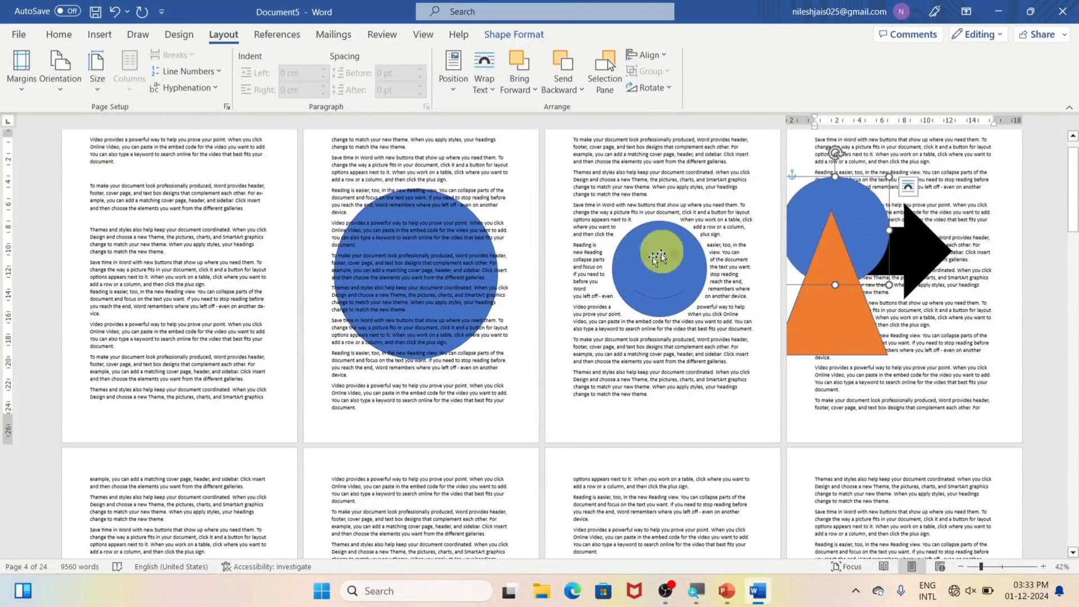
pyautogui.moveTo(860, 231); pyautogui.dragTo(200, 262)
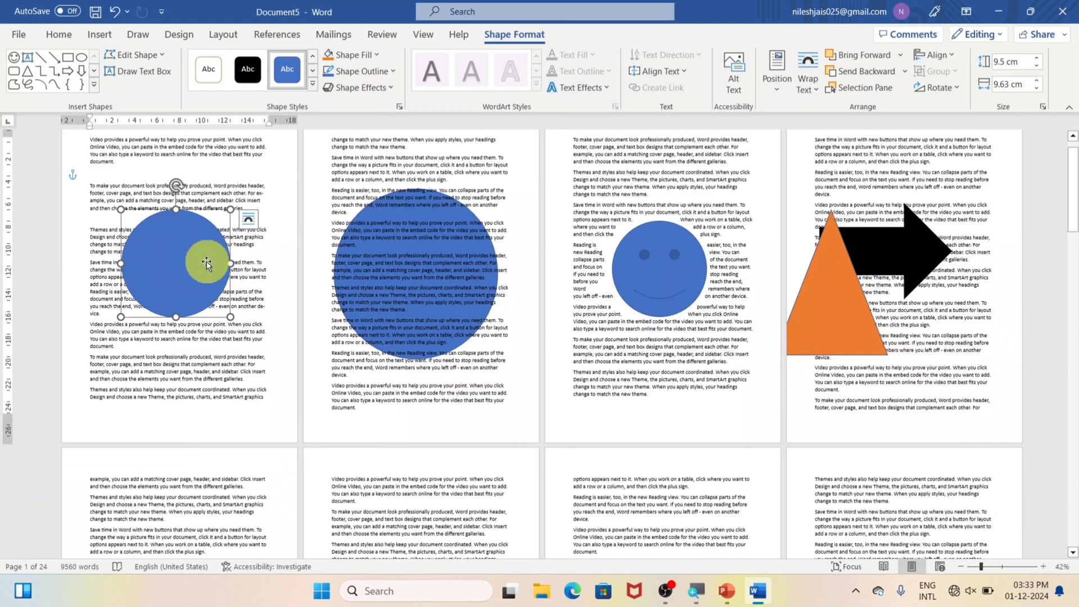
# - Demonstrate layering against text by sending the page 1 oval behind the text and bringing it back in front, twice
pyautogui.scroll(5, 146, 263)
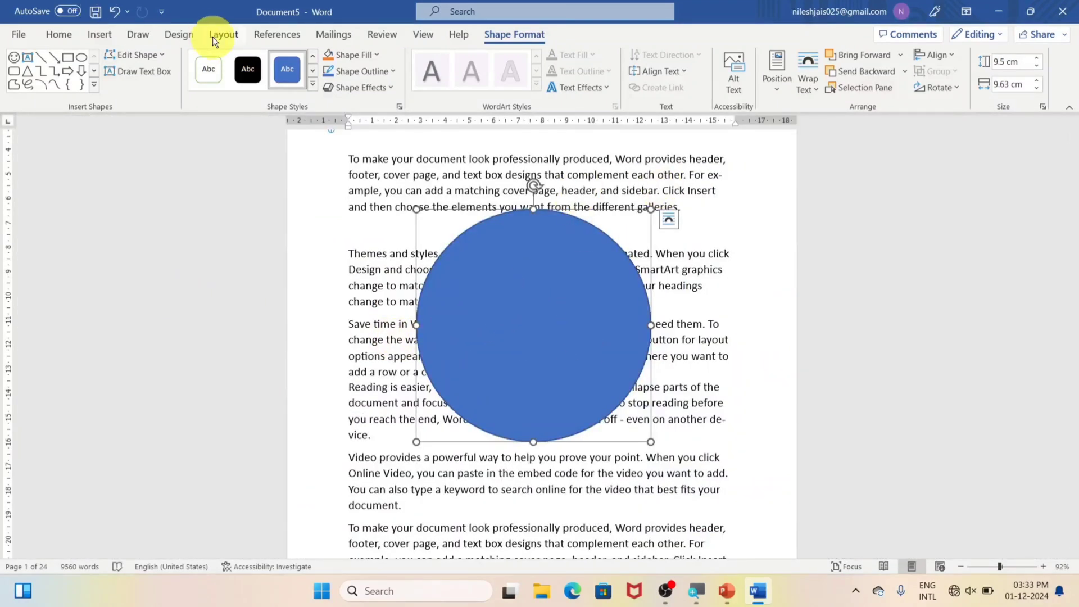
pyautogui.click(220, 35)
pyautogui.click(523, 82)
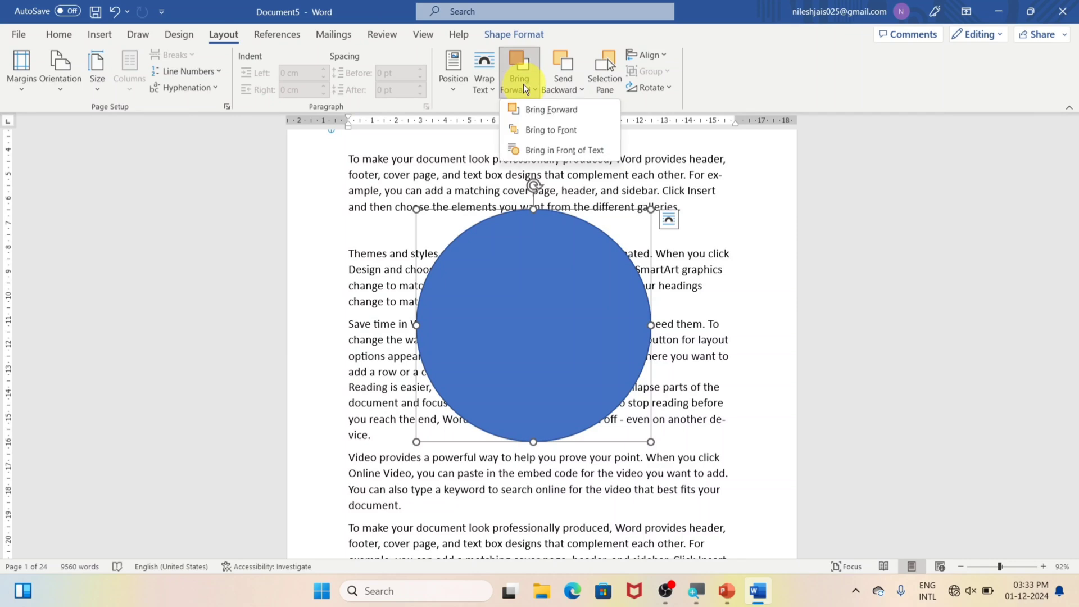
pyautogui.click(565, 89)
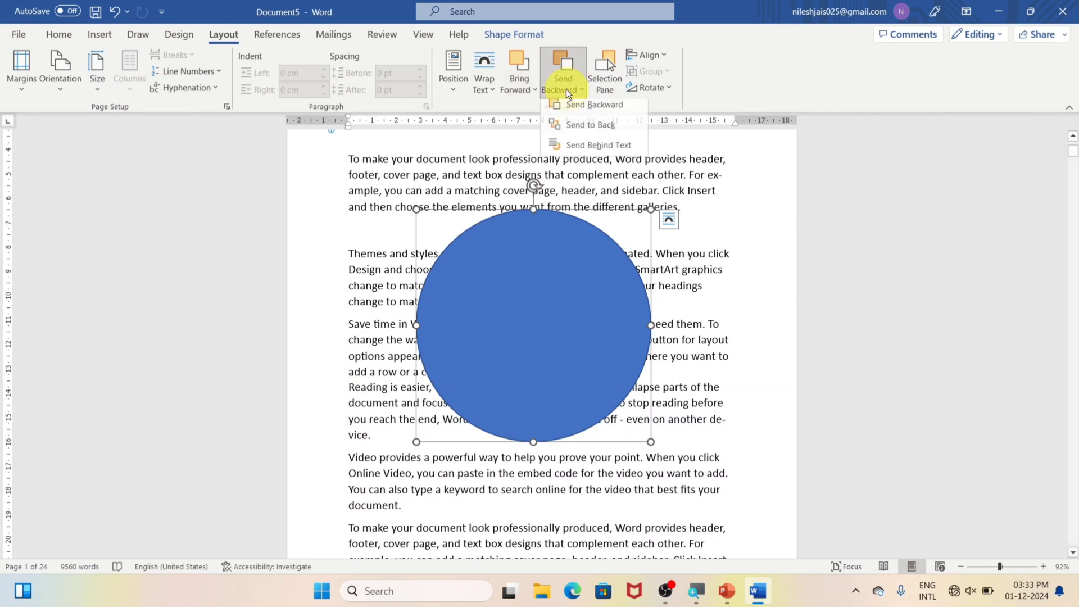
pyautogui.click(599, 149)
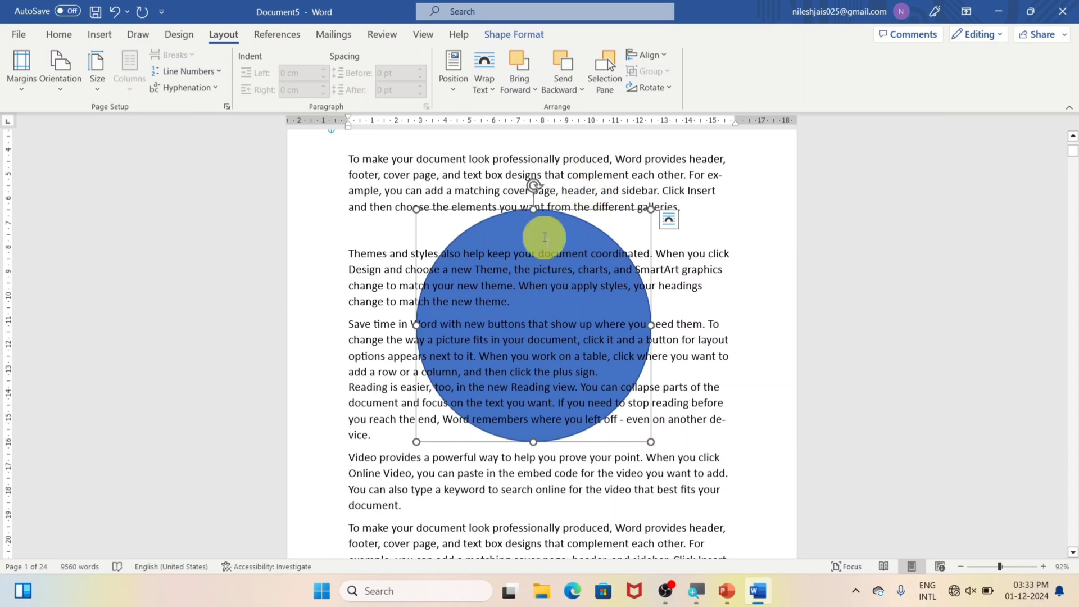
pyautogui.click(526, 90)
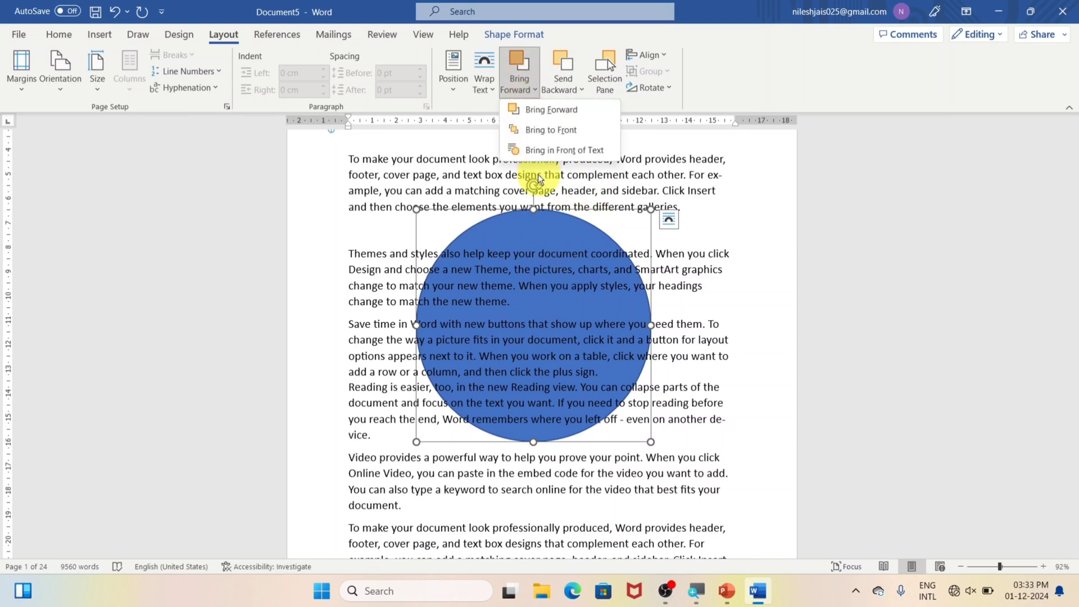
pyautogui.click(565, 150)
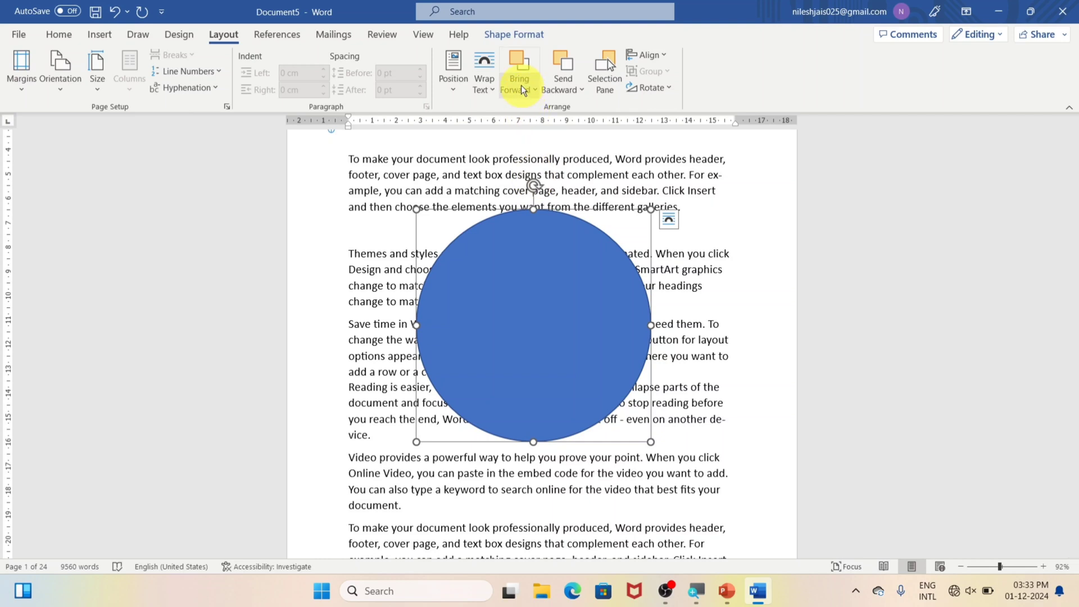
pyautogui.click(561, 84)
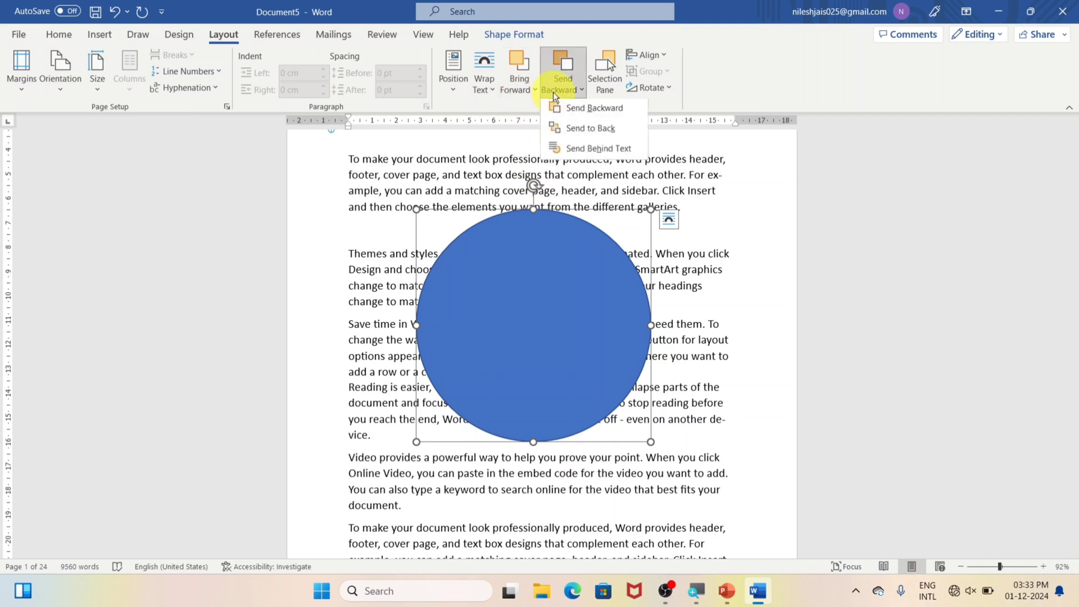
pyautogui.click(572, 147)
pyautogui.click(521, 82)
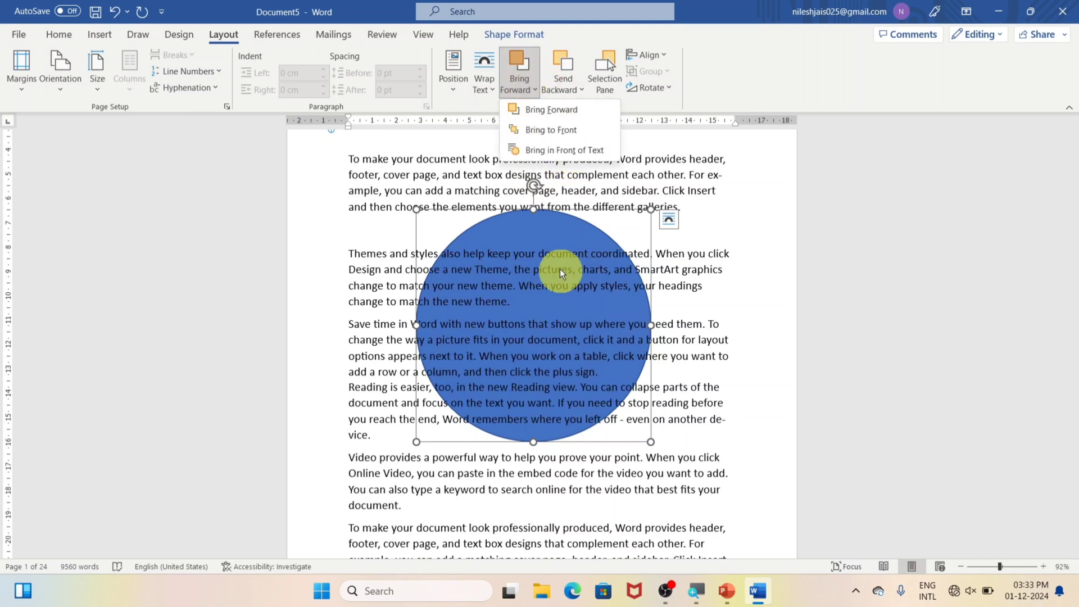
pyautogui.click(555, 150)
# - Review the Bring Forward and Send Backward options for the page 1 oval without applying any
pyautogui.click(528, 91)
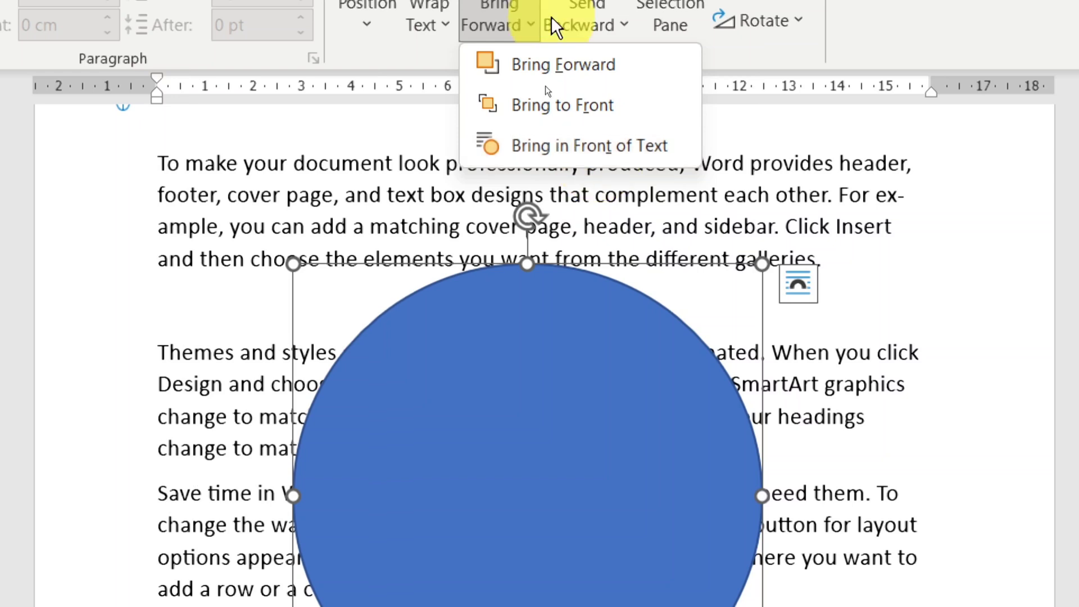
pyautogui.click(571, 22)
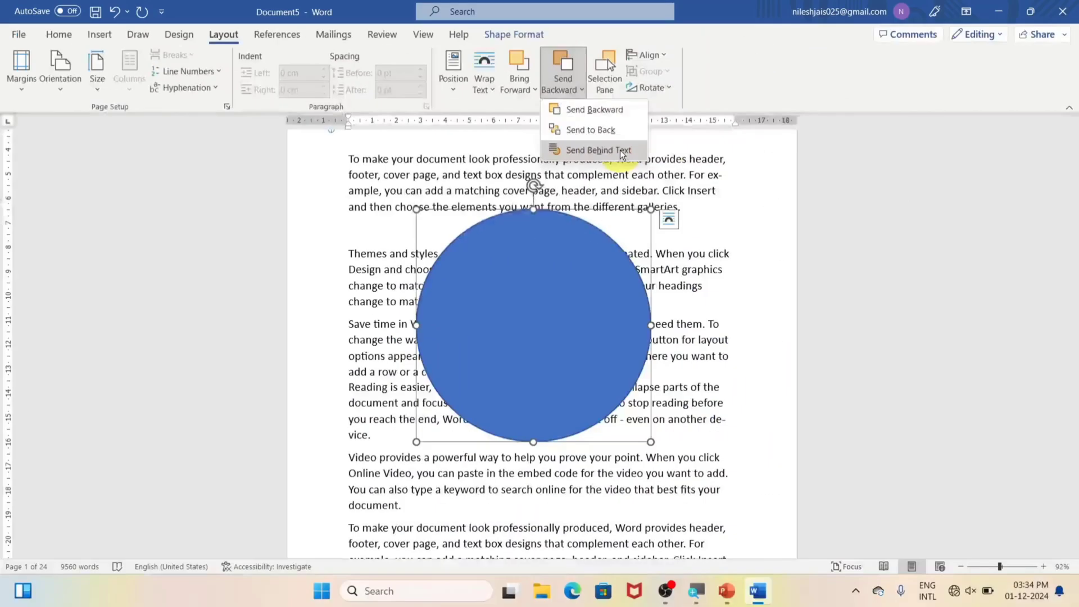
pyautogui.click(718, 184)
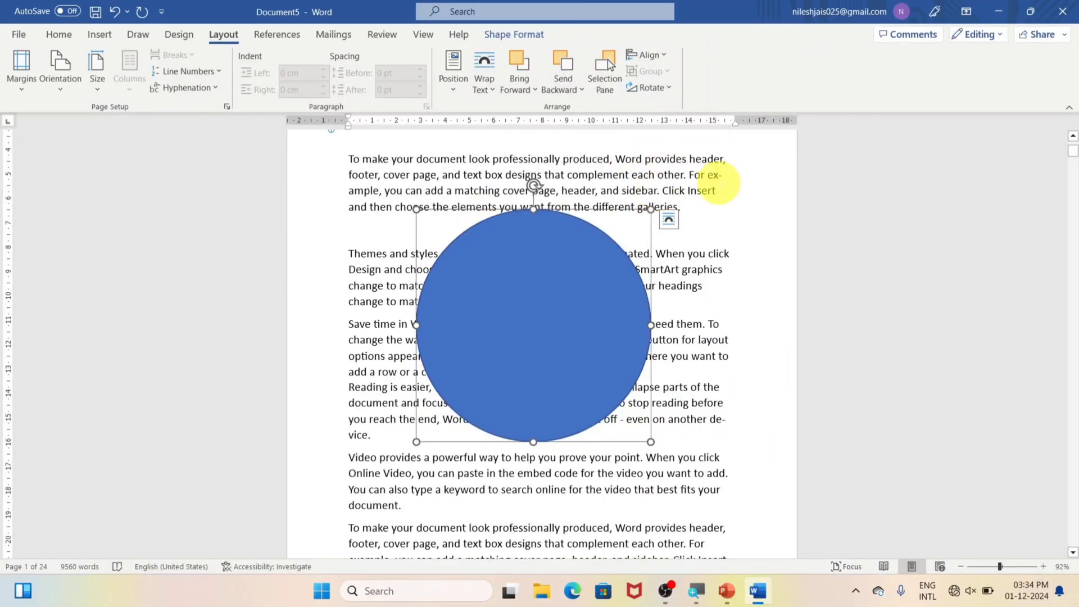
# - Look over the shapes on the first four pages, view the page 1 object list in the Selection pane and close it
pyautogui.scroll(-2, 641, 245)
pyautogui.scroll(-2, 642, 246)
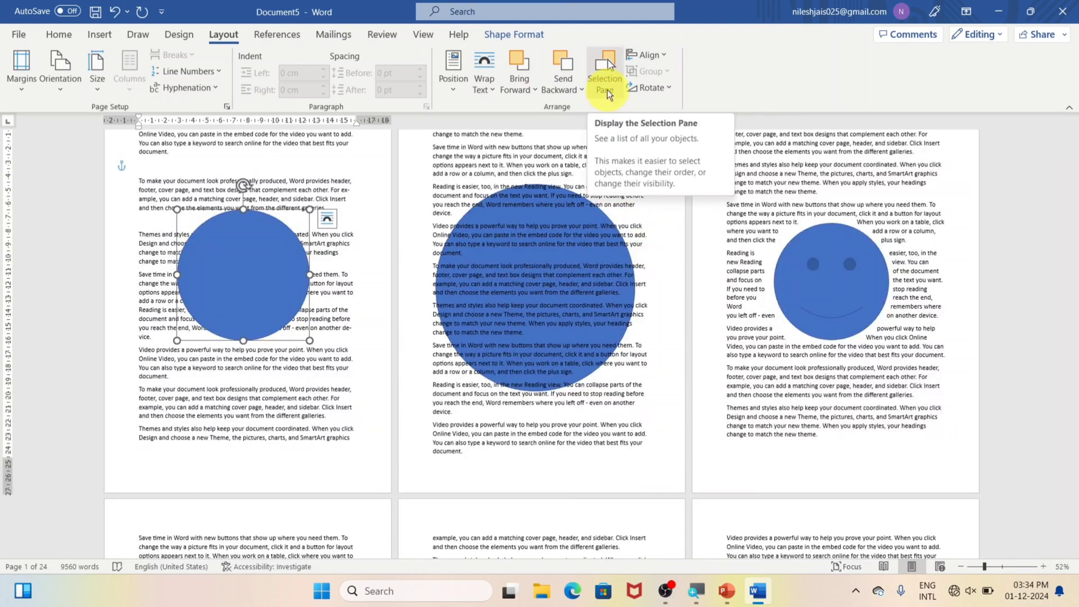
pyautogui.scroll(-3, 561, 265)
pyautogui.scroll(-4, 561, 266)
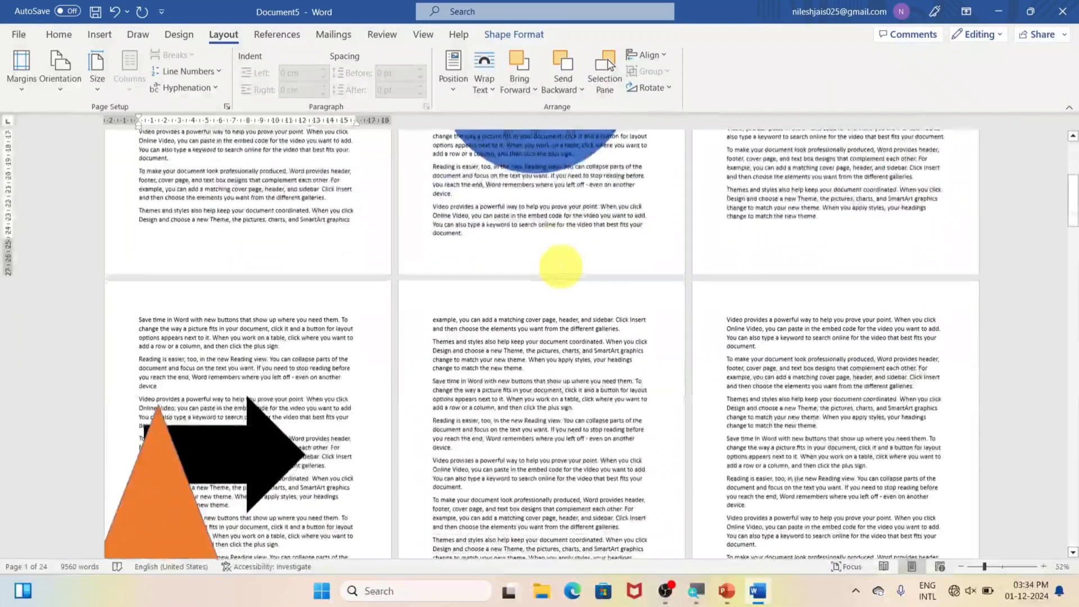
pyautogui.scroll(6, 561, 266)
pyautogui.scroll(-4, 561, 266)
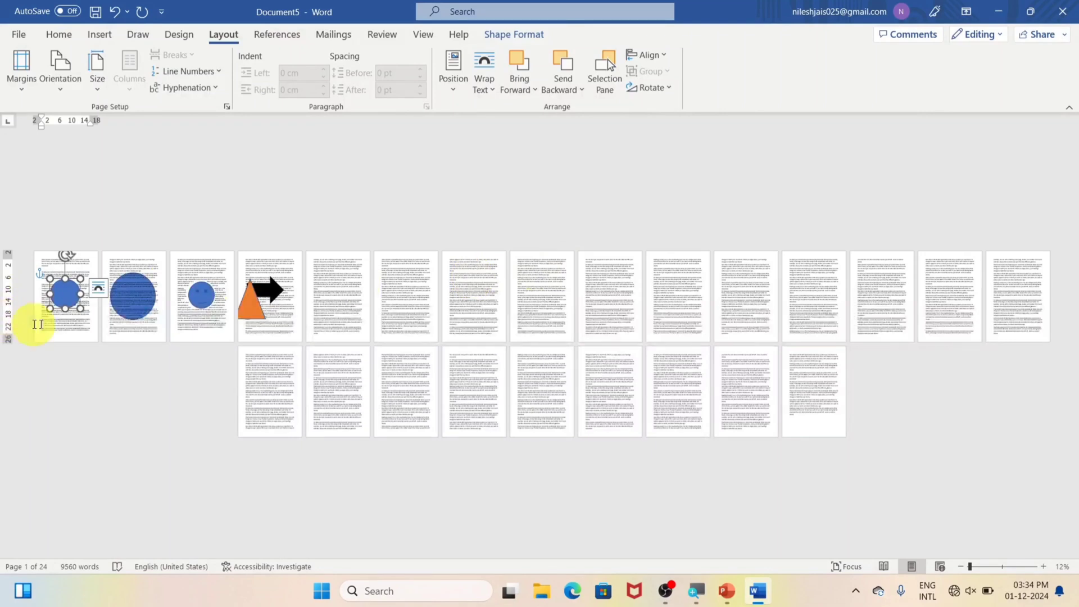
pyautogui.scroll(3, 45, 318)
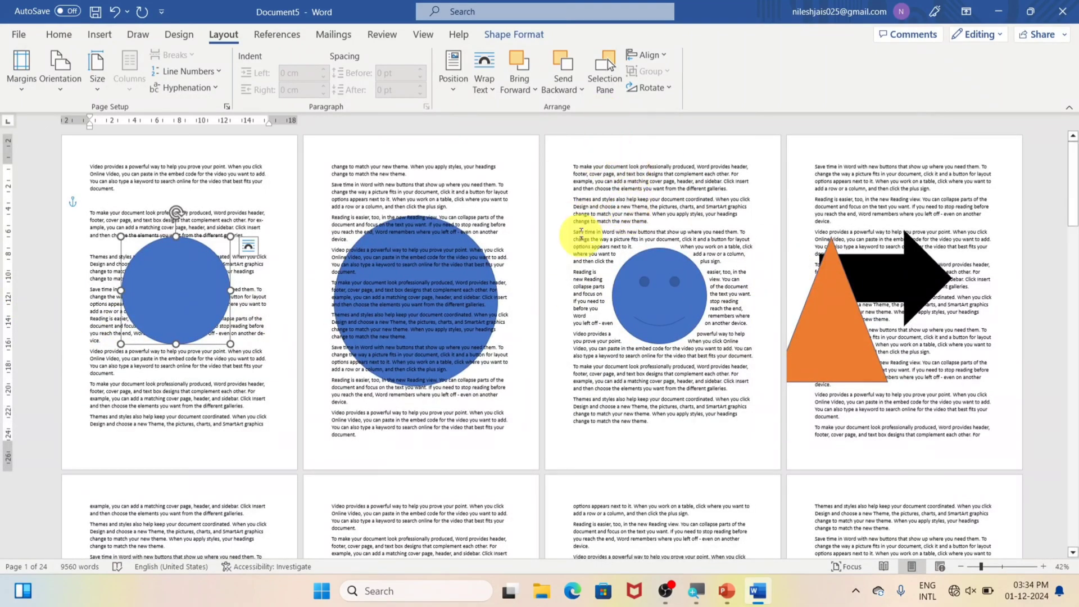
pyautogui.click(601, 90)
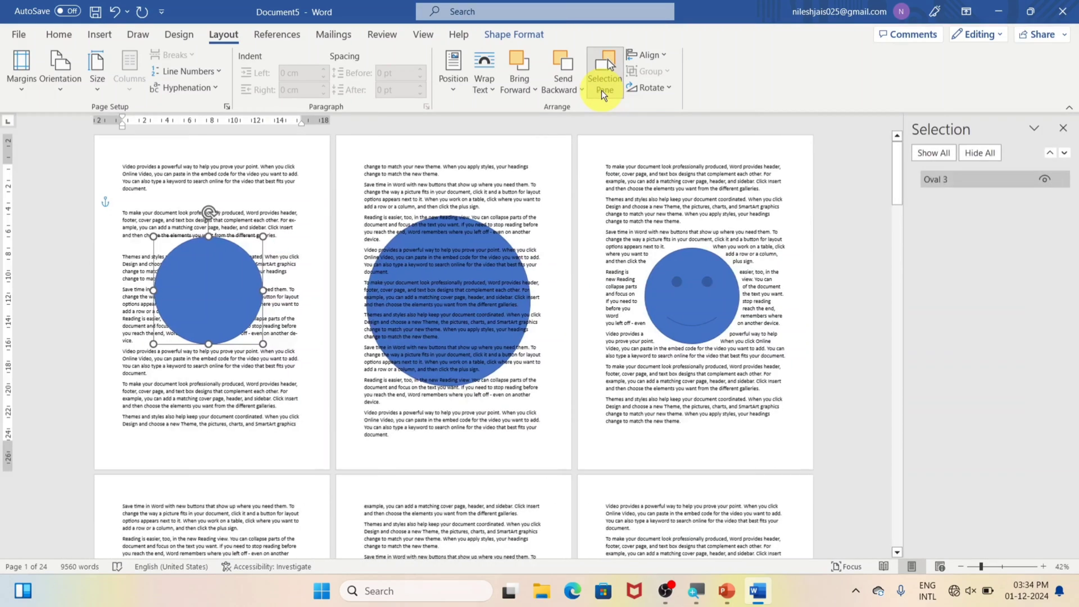
pyautogui.click(1063, 129)
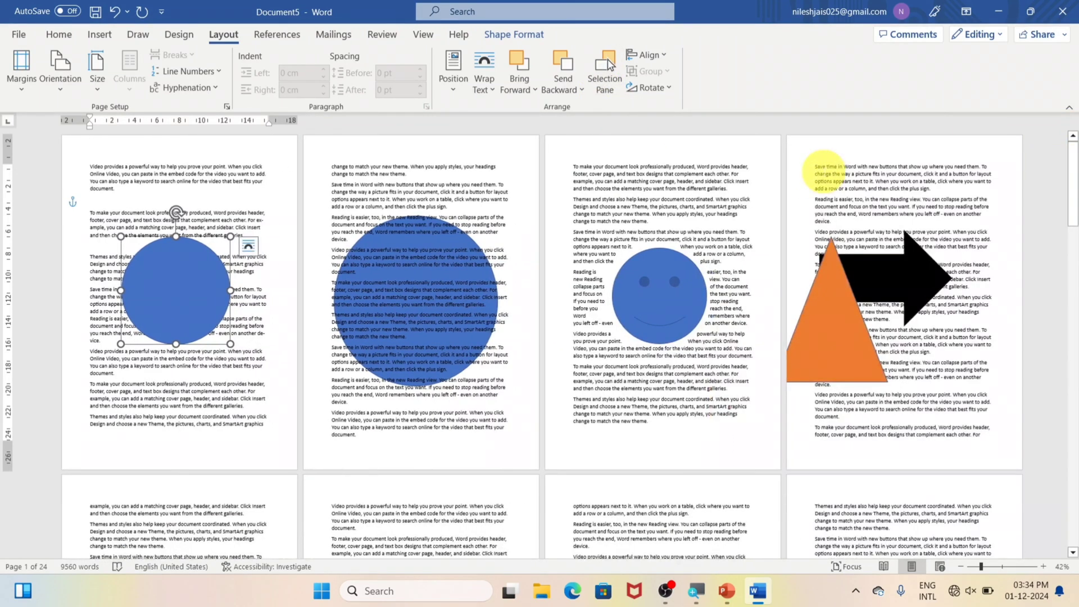
# - Close the current document without saving, create a new blank document and close the Selection pane
pyautogui.hotkey('ctrl', 'w')
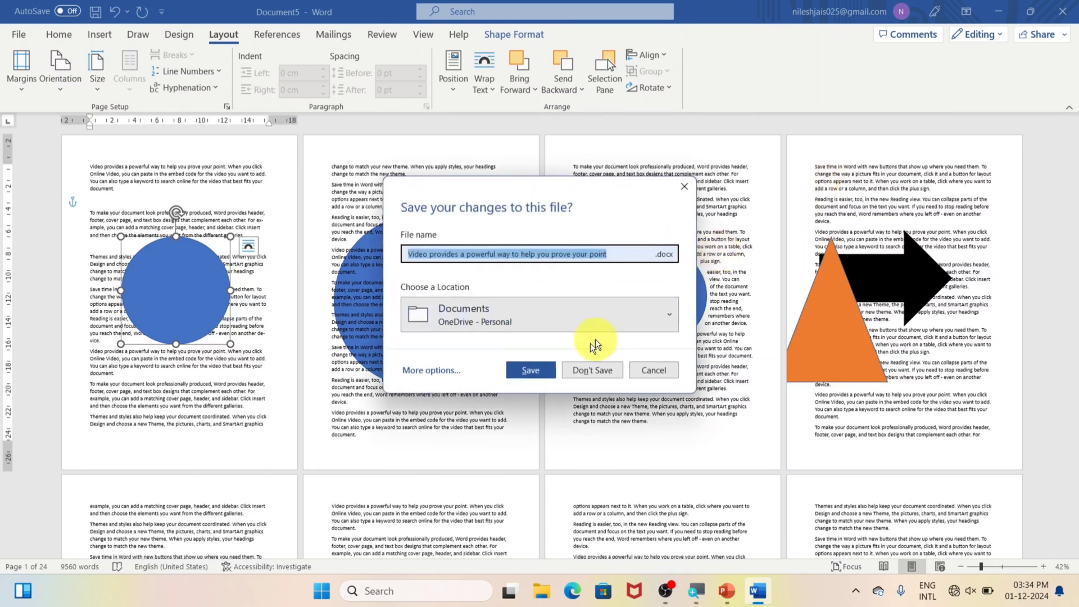
pyautogui.click(588, 367)
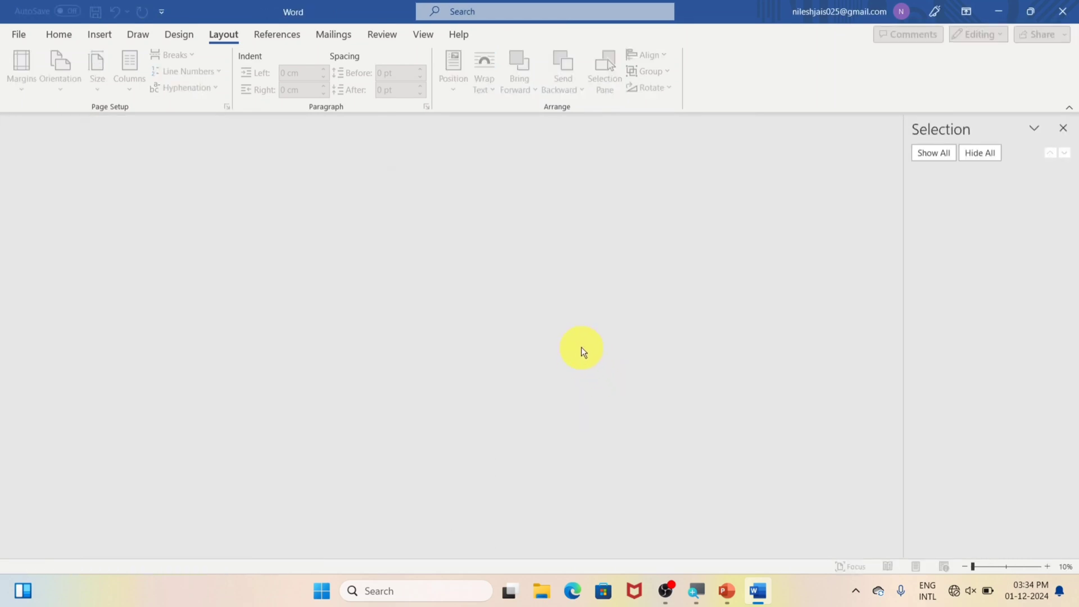
pyautogui.hotkey('ctrl', 'n')
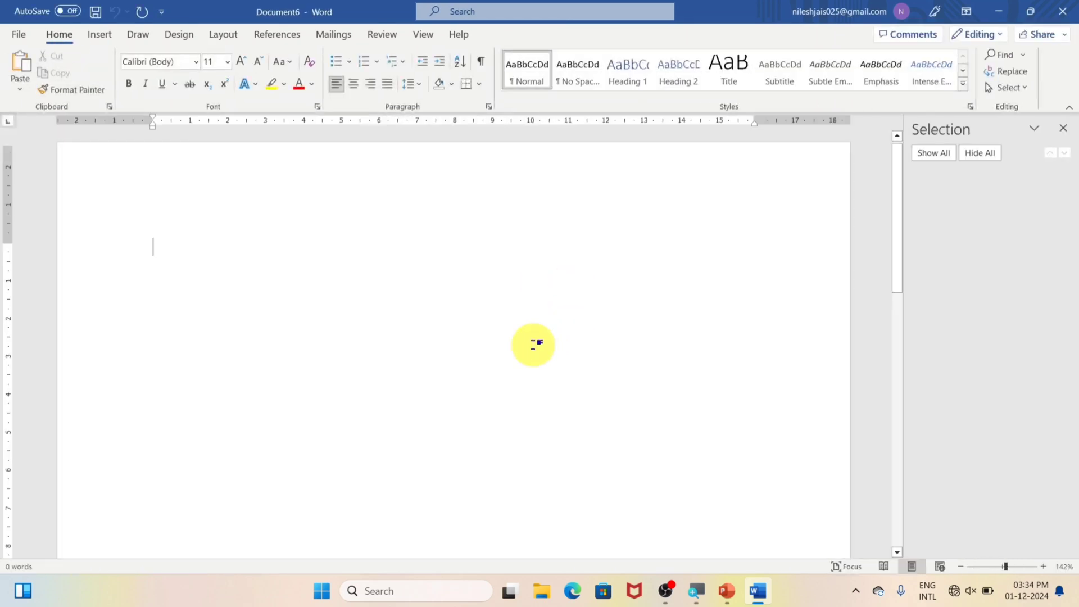
pyautogui.click(1063, 128)
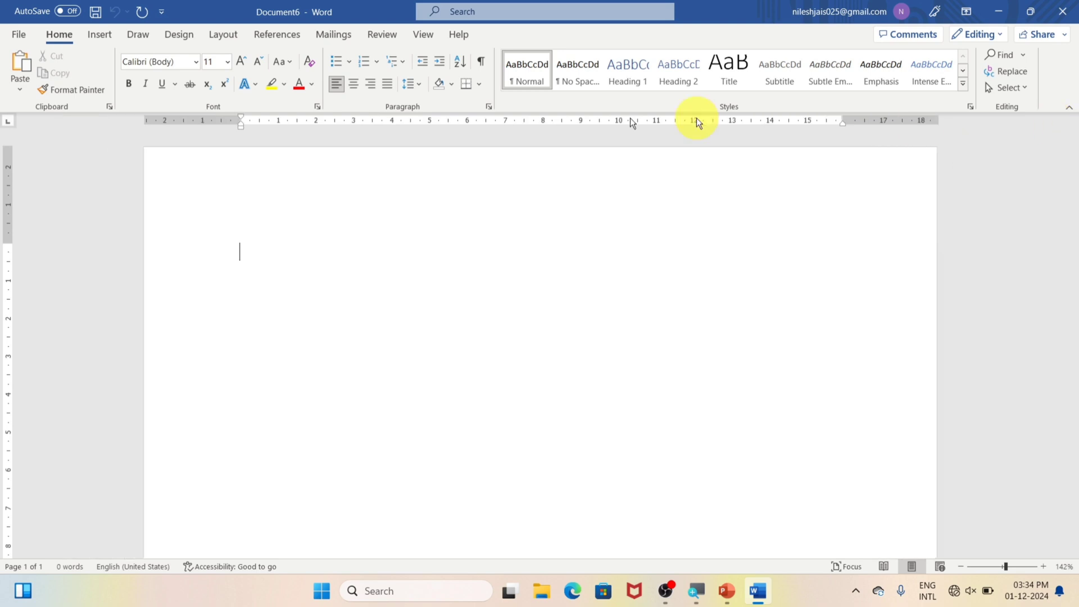
# - Draw a right brace about 5.35 cm high and 4.13 cm wide in the upper-left area of the page
pyautogui.click(97, 35)
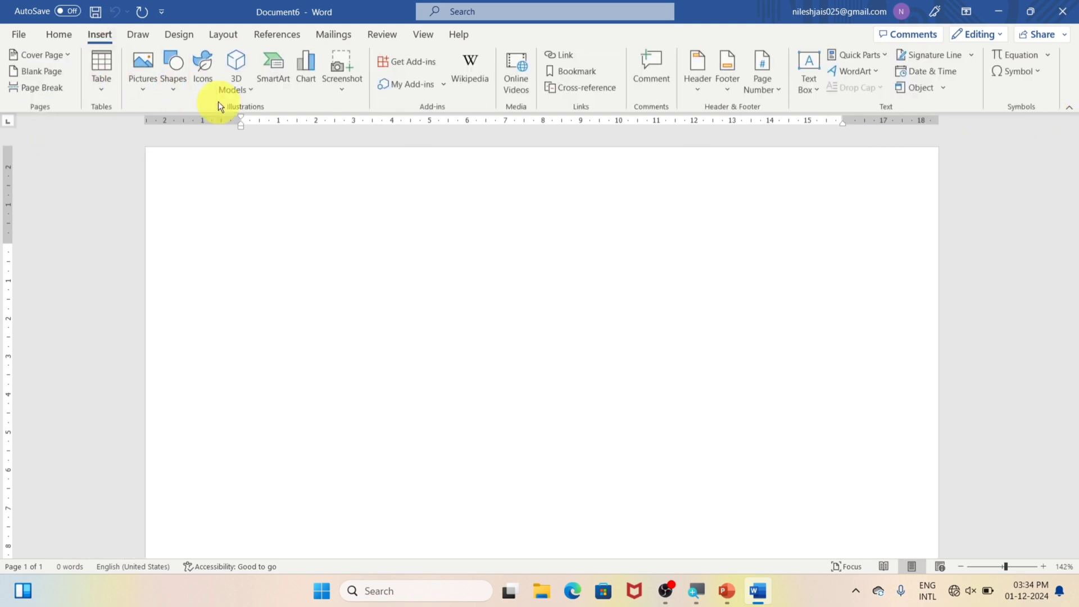
pyautogui.click(170, 88)
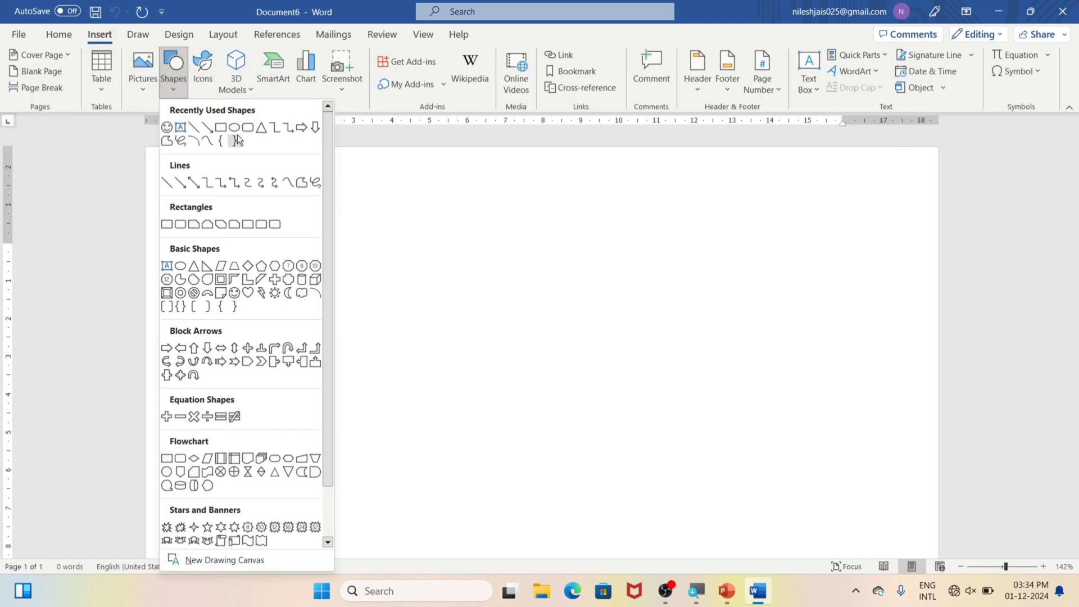
pyautogui.click(238, 134)
pyautogui.moveTo(225, 218); pyautogui.dragTo(381, 421)
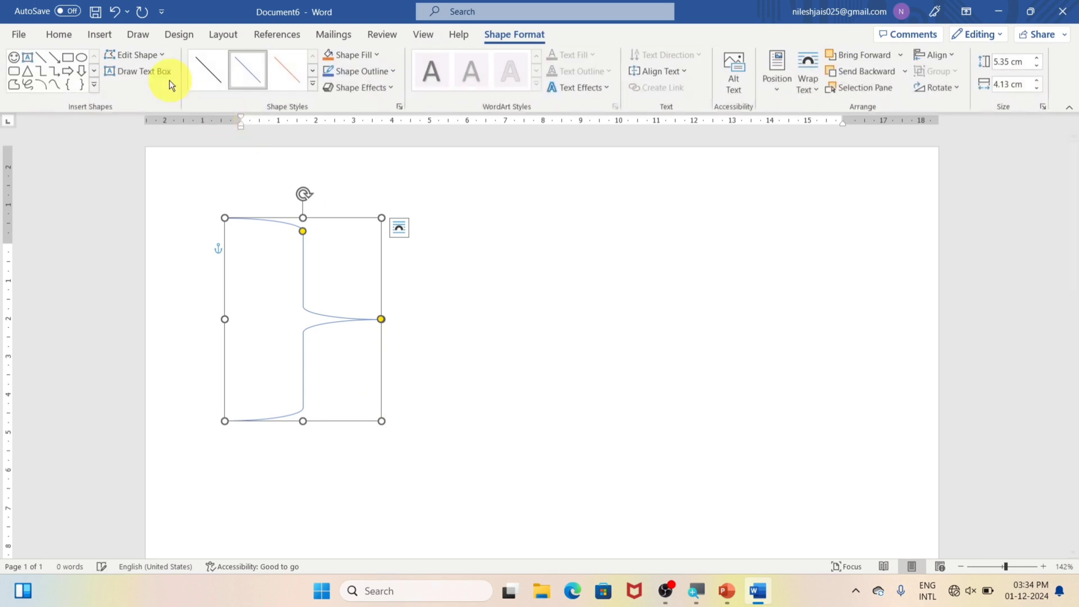
# - Draw a right block arrow near the page's upper middle and an isosceles triangle about 5.12 cm high and 4.62 cm wide beside it
pyautogui.click(67, 70)
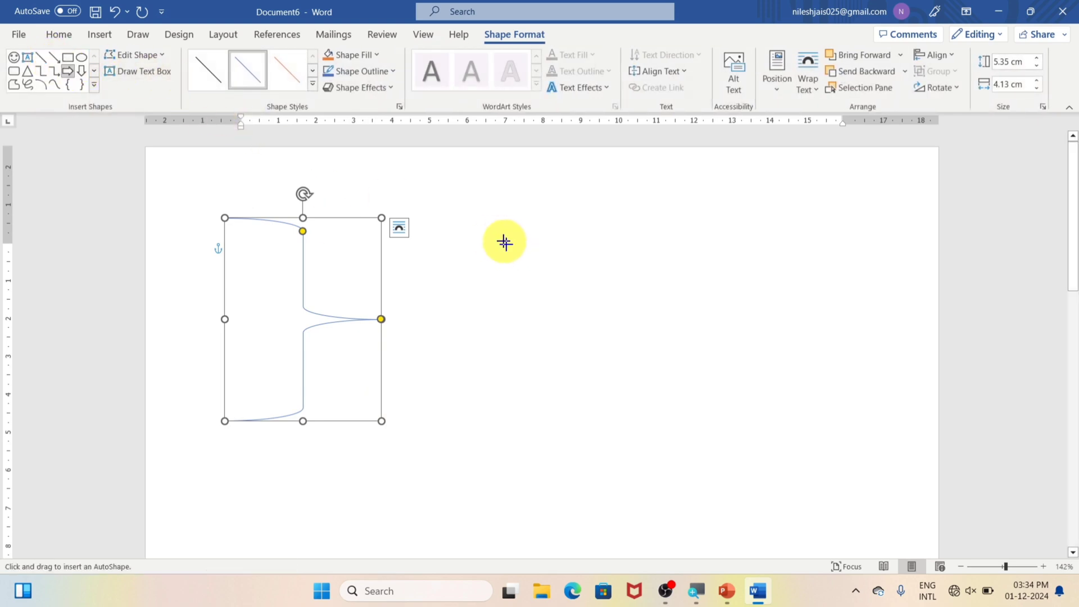
pyautogui.moveTo(502, 240); pyautogui.dragTo(599, 352)
pyautogui.click(27, 71)
pyautogui.moveTo(660, 212); pyautogui.dragTo(836, 407)
# - Draw a rounded rectangle about 5.7 cm high and 6.51 cm wide below the arrow, and a smiley face between the brace and the arrow
pyautogui.click(14, 74)
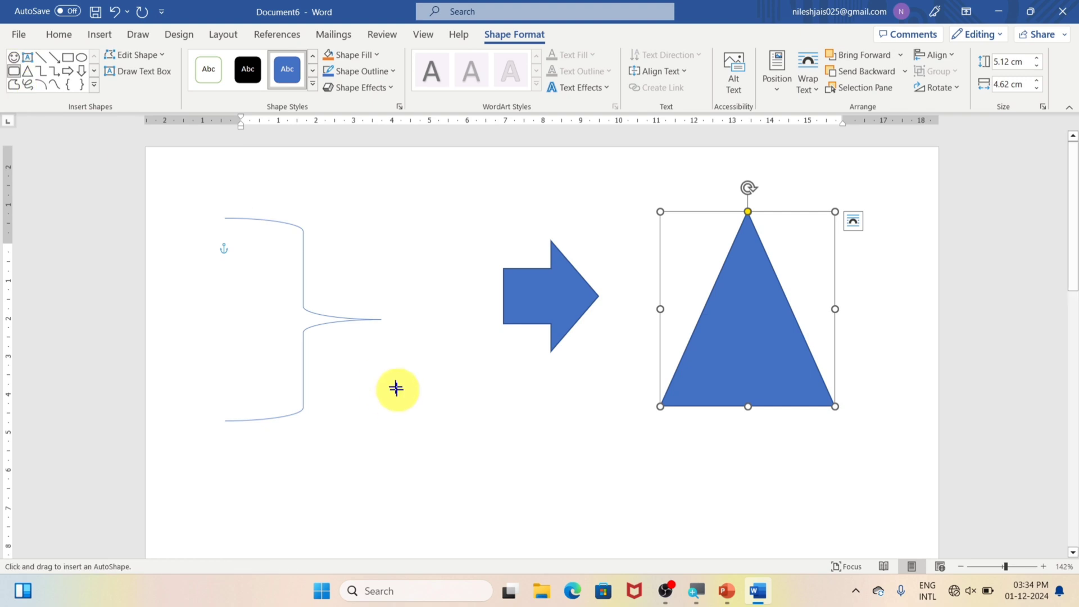
pyautogui.moveTo(396, 383); pyautogui.dragTo(643, 599)
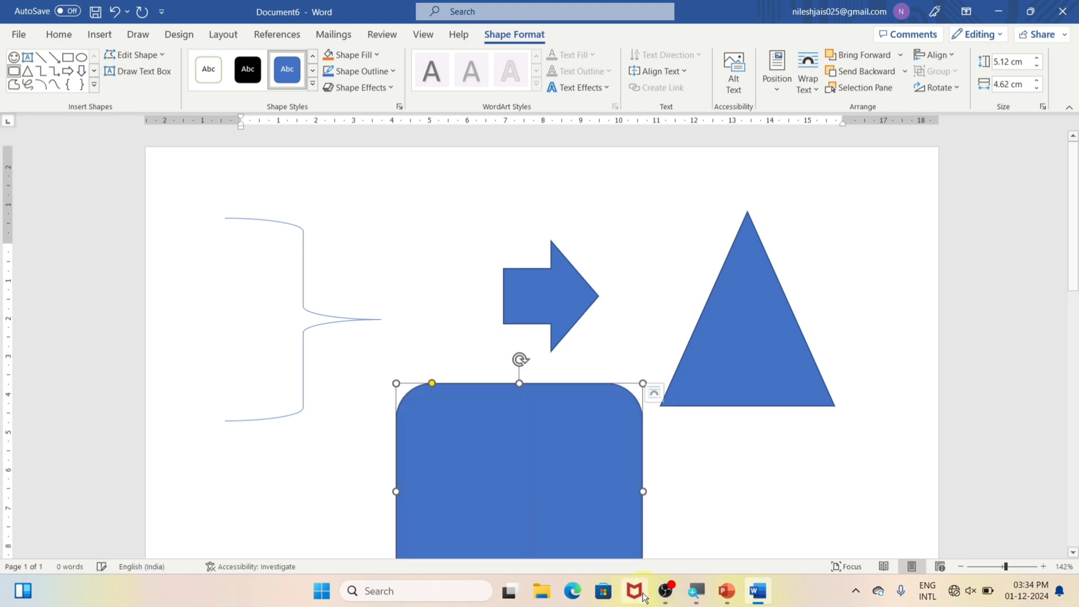
pyautogui.click(95, 84)
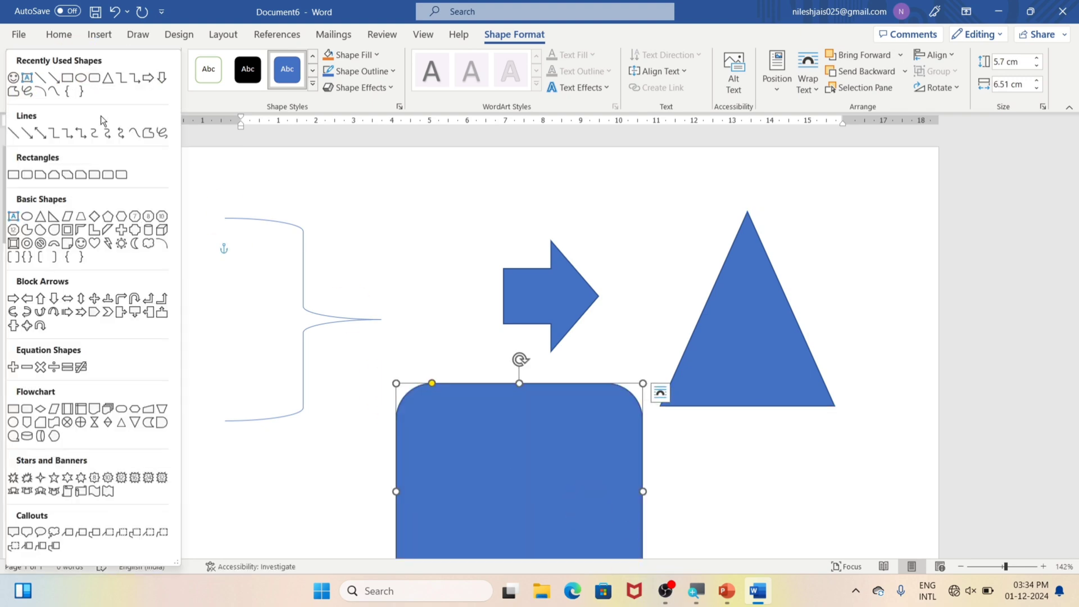
pyautogui.click(83, 245)
pyautogui.moveTo(332, 181); pyautogui.dragTo(494, 358)
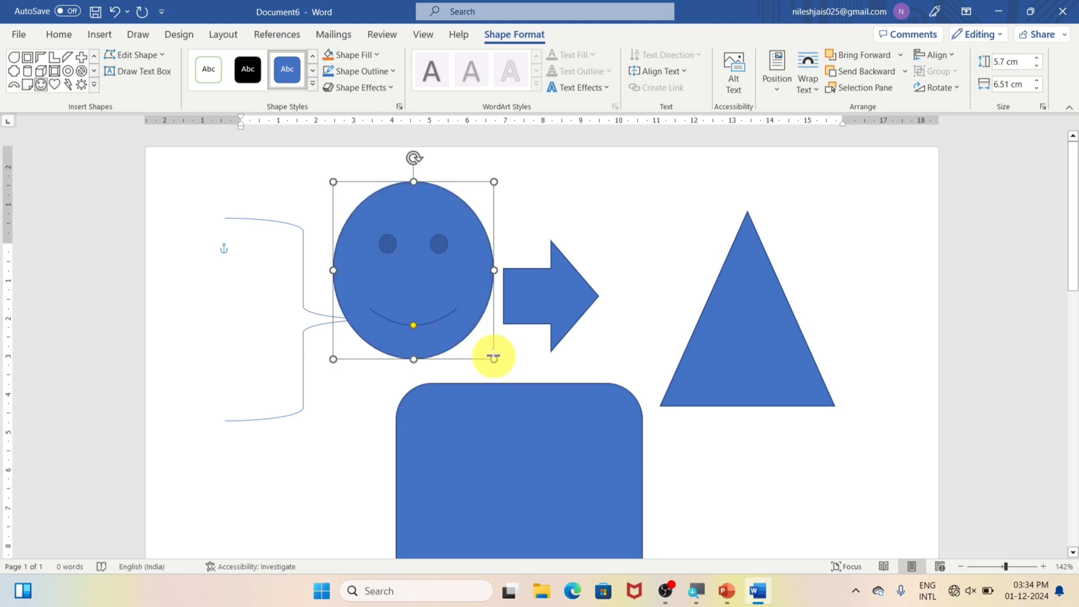
# - Delete the right brace from the page
pyautogui.click(256, 276)
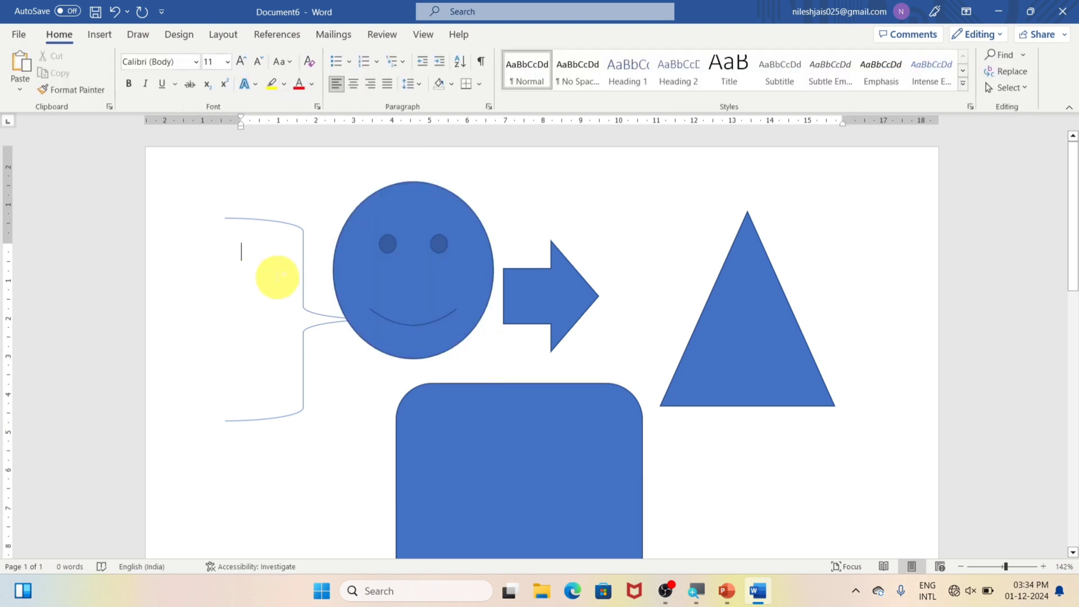
pyautogui.click(285, 222)
pyautogui.press('Delete')
# - Move the smiley face left and slightly down, away from the arrow, and deselect it
pyautogui.moveTo(361, 273); pyautogui.dragTo(266, 319)
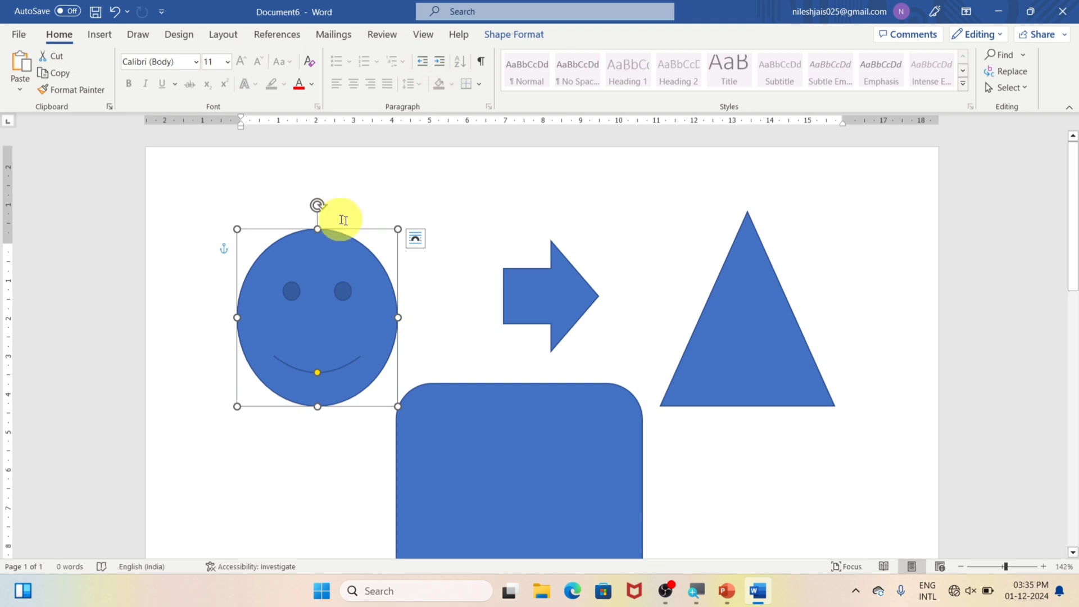
pyautogui.scroll(-2, 569, 384)
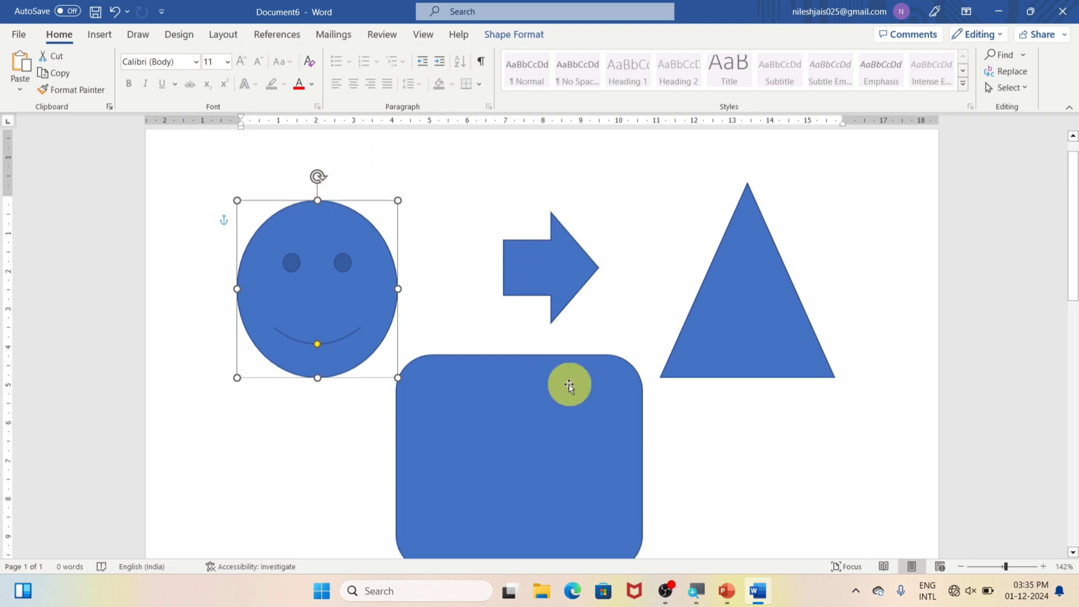
pyautogui.click(772, 397)
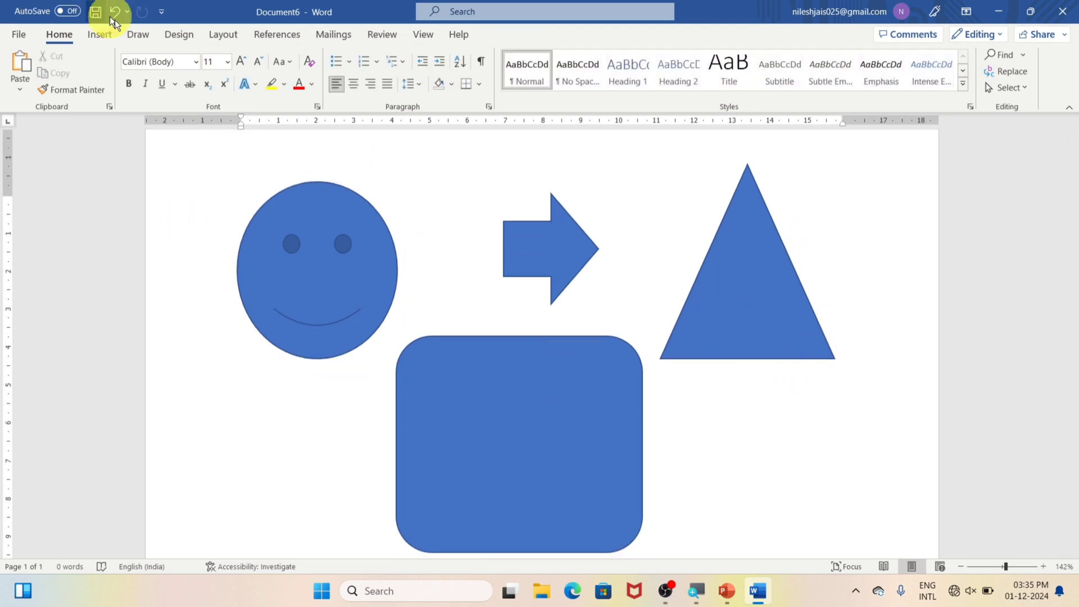
# - Show the Selection pane, hide all the shapes at once and show them all again
pyautogui.click(222, 35)
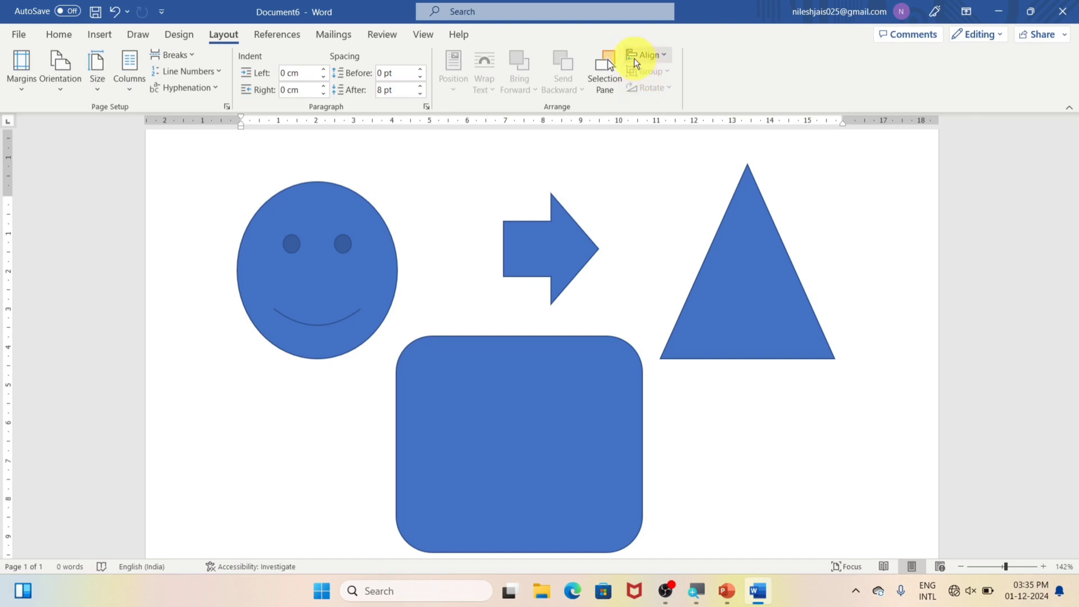
pyautogui.click(598, 89)
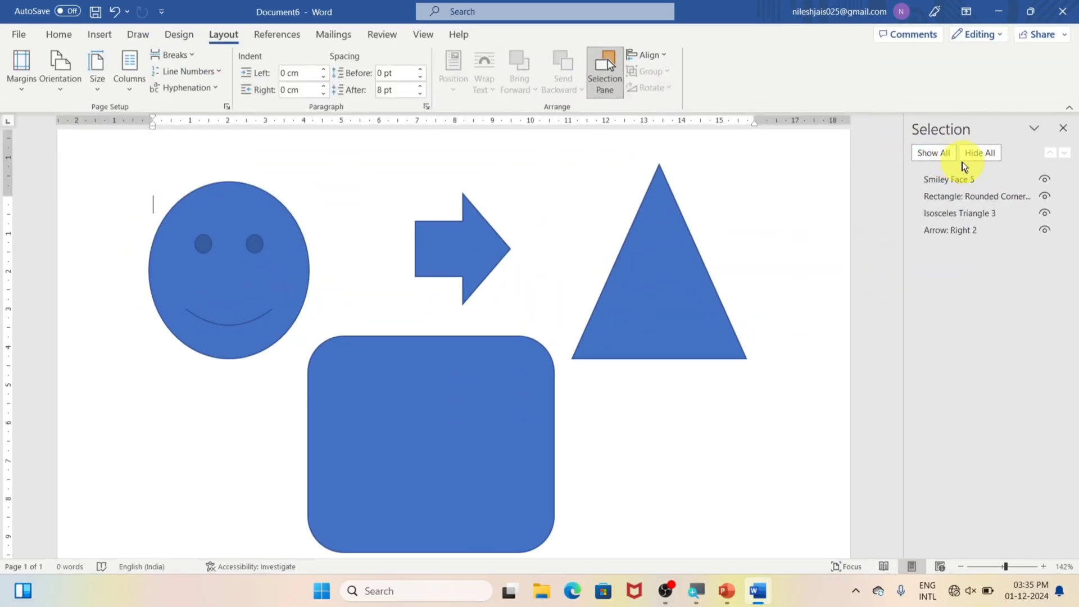
pyautogui.click(885, 141)
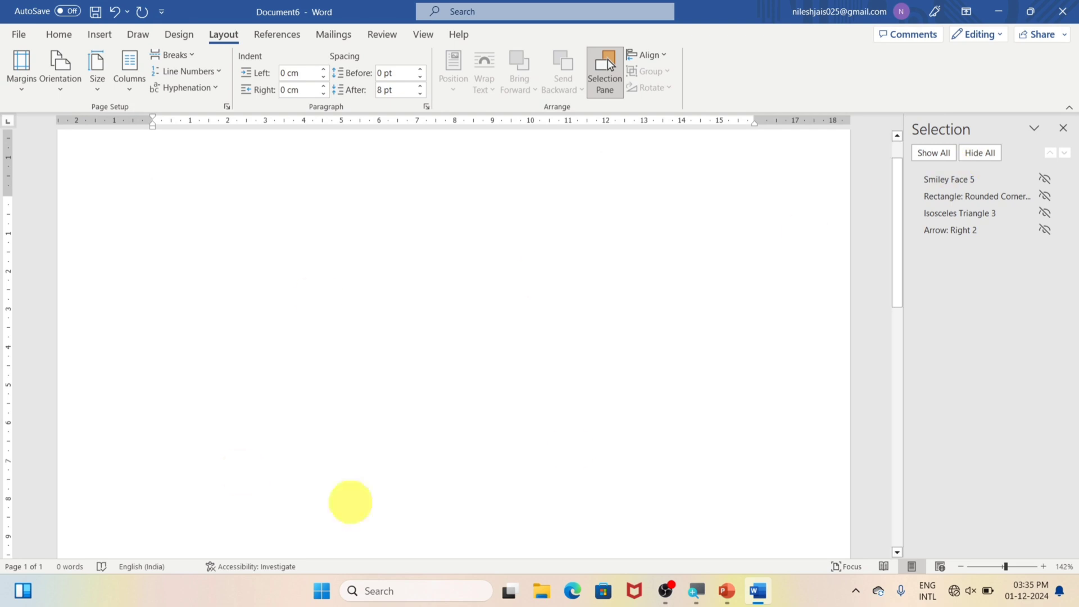
pyautogui.click(927, 153)
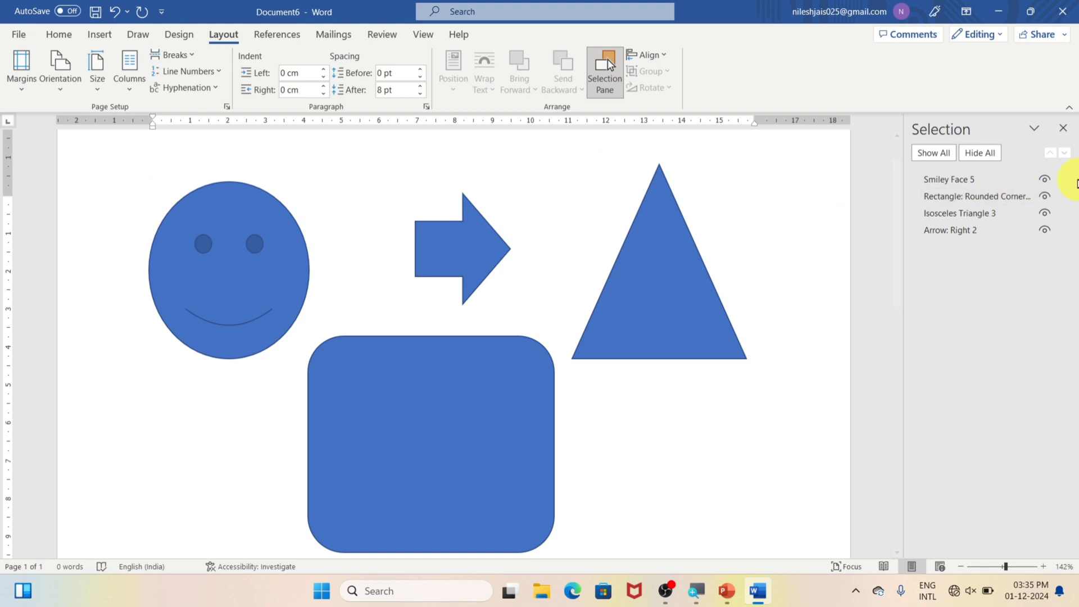
# - Demonstrate individual visibility by hiding and showing the smiley face, rounded rectangle, triangle and arrow one after another
pyautogui.click(1044, 184)
pyautogui.click(1043, 183)
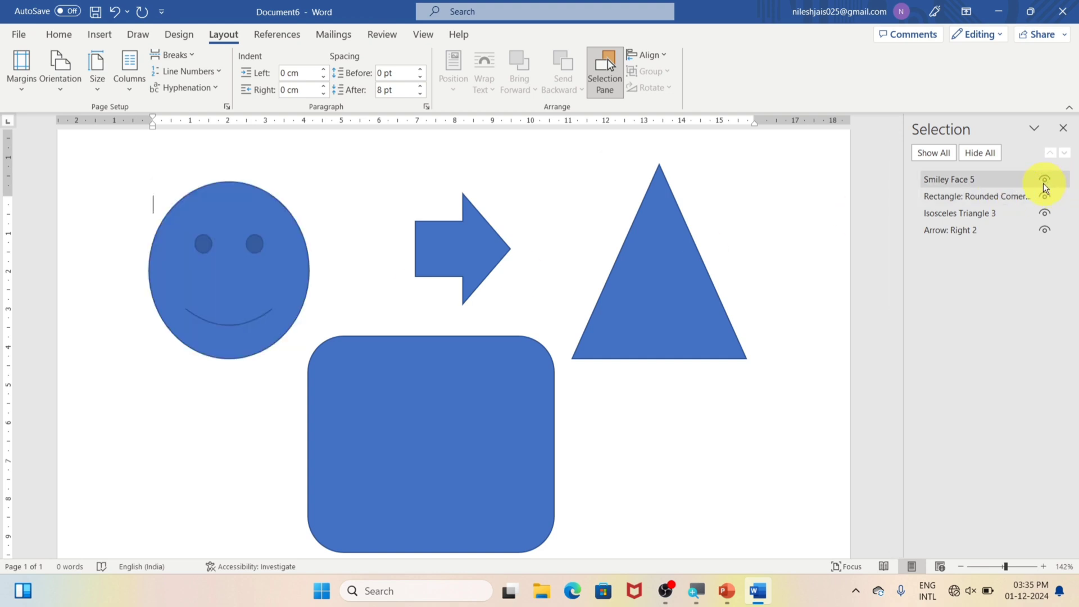
pyautogui.click(1042, 197)
pyautogui.click(1042, 198)
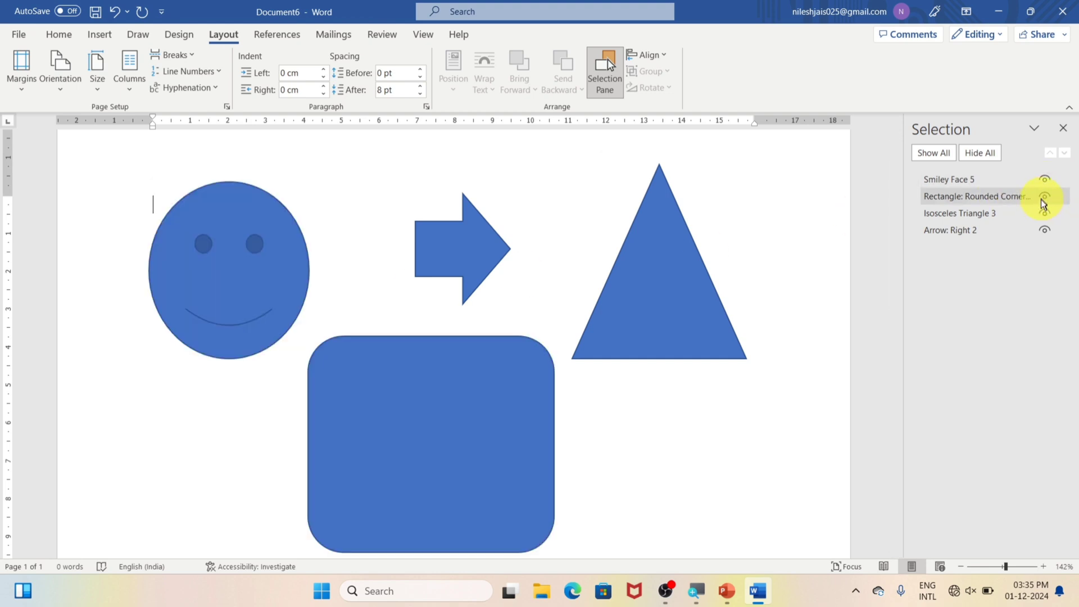
pyautogui.click(1045, 213)
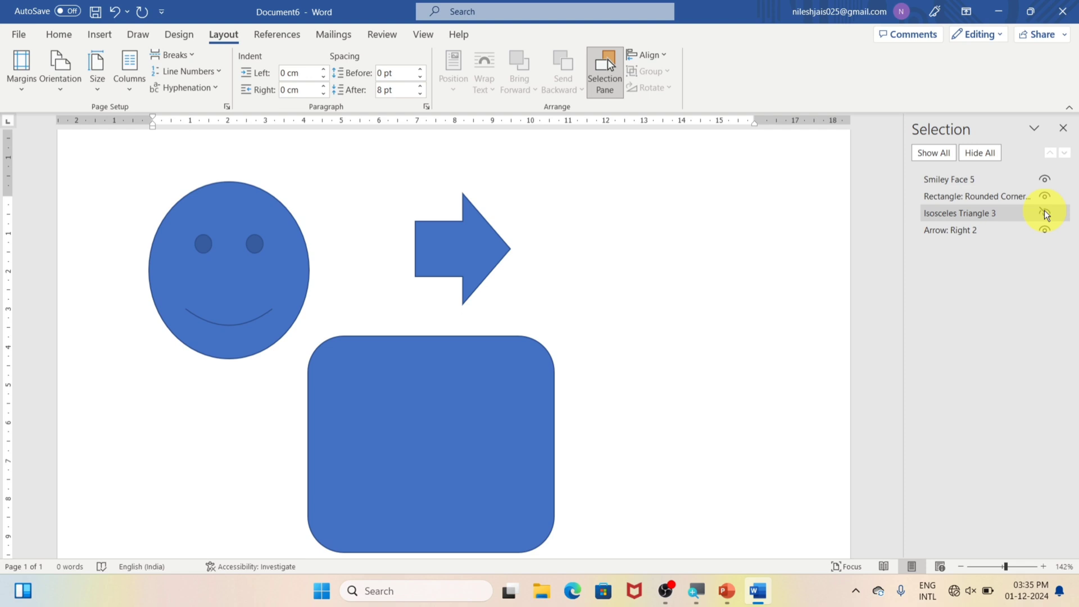
pyautogui.click(1045, 211)
pyautogui.click(1043, 229)
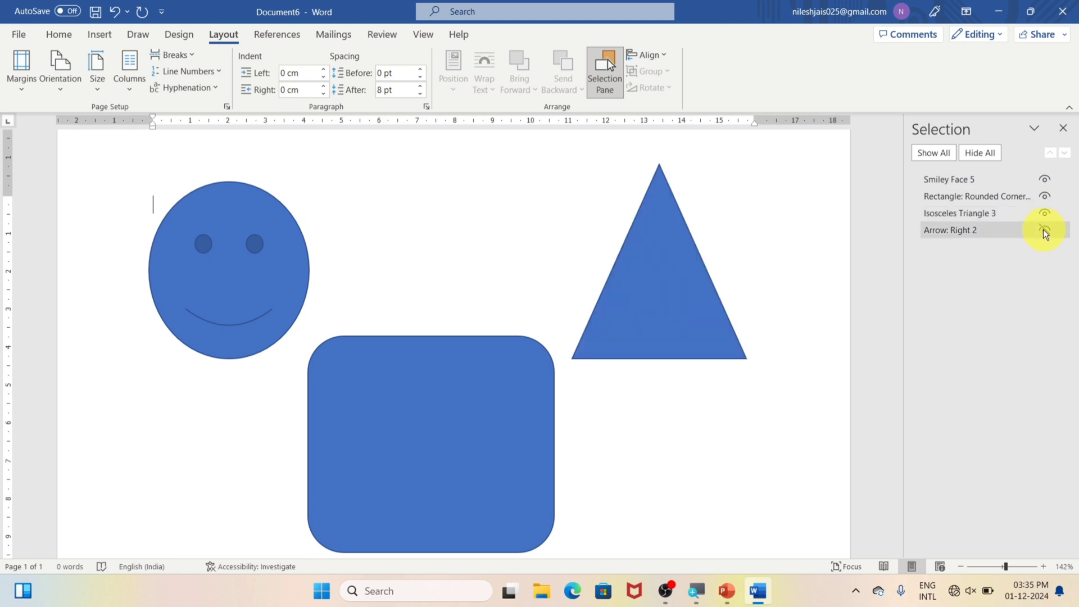
pyautogui.click(1043, 229)
pyautogui.click(1044, 229)
pyautogui.click(1043, 229)
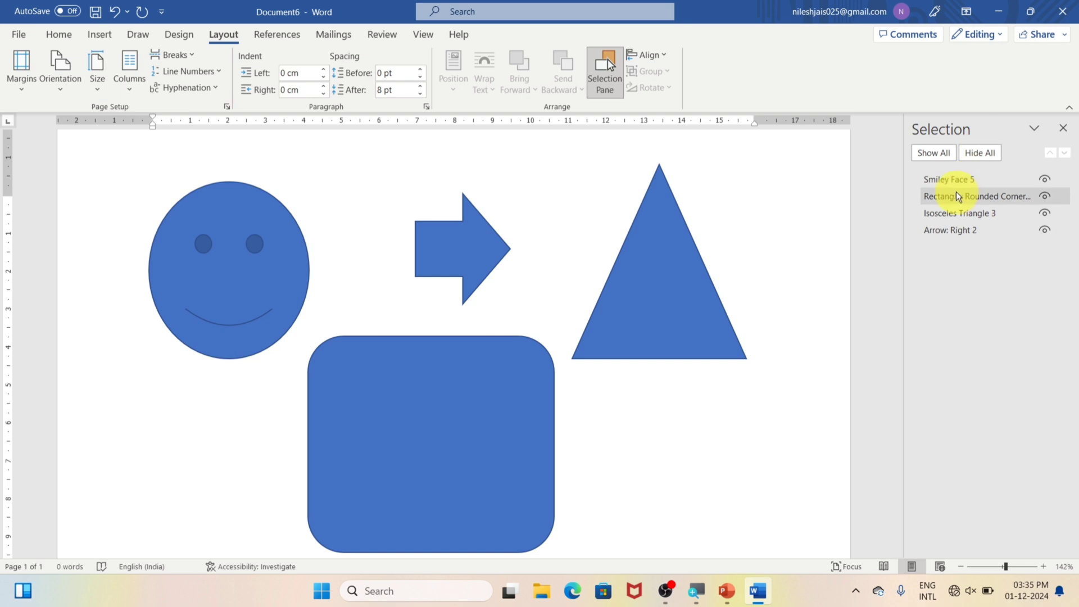
# - Rename the smiley face in the Selection pane as "hasta hua chehra"
pyautogui.click(258, 290)
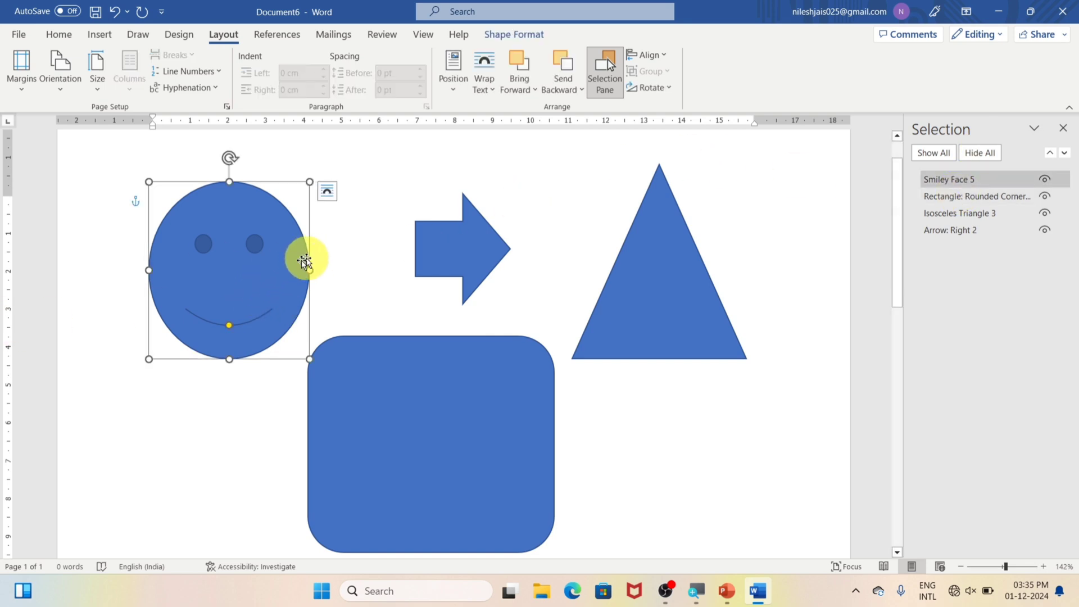
pyautogui.click(960, 179)
pyautogui.click(963, 179)
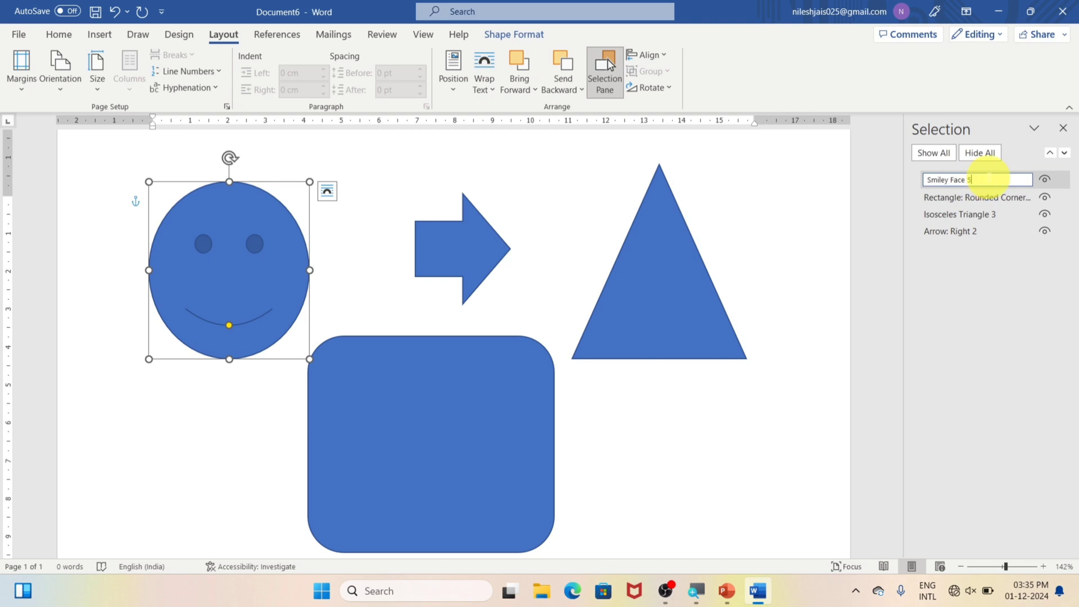
pyautogui.moveTo(989, 178); pyautogui.dragTo(876, 177)
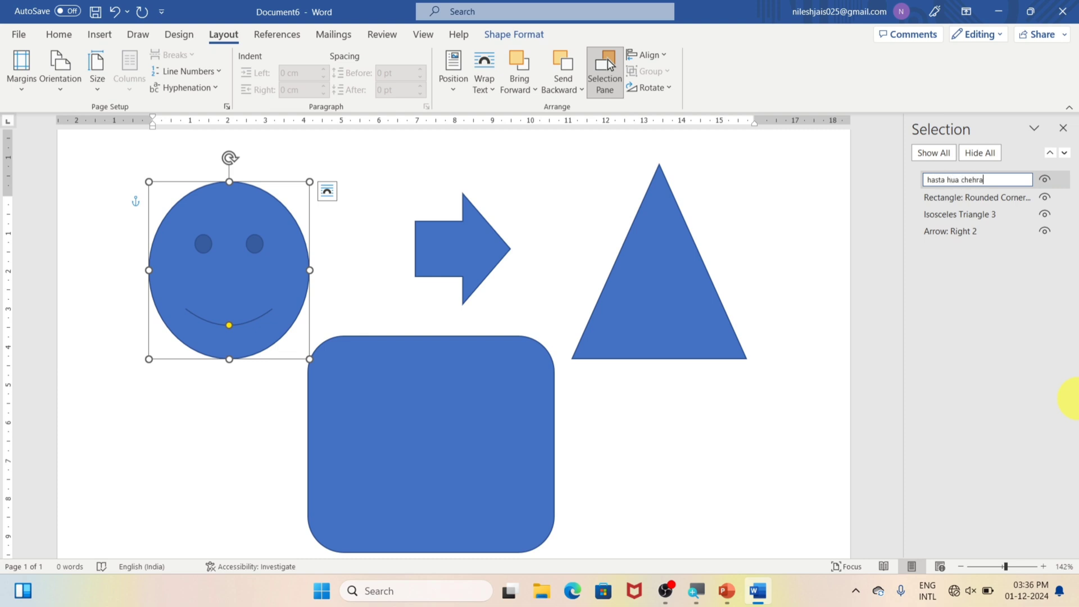
pyautogui.press('Return')
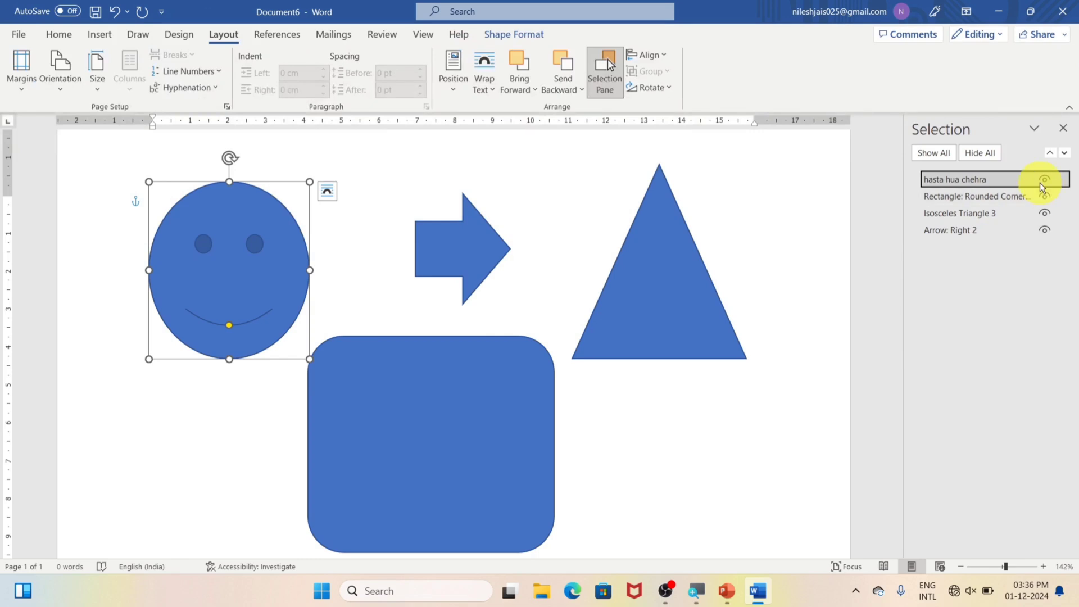
# - Hide and show the renamed smiley face once, and close the Selection pane
pyautogui.click(1040, 184)
pyautogui.click(1041, 184)
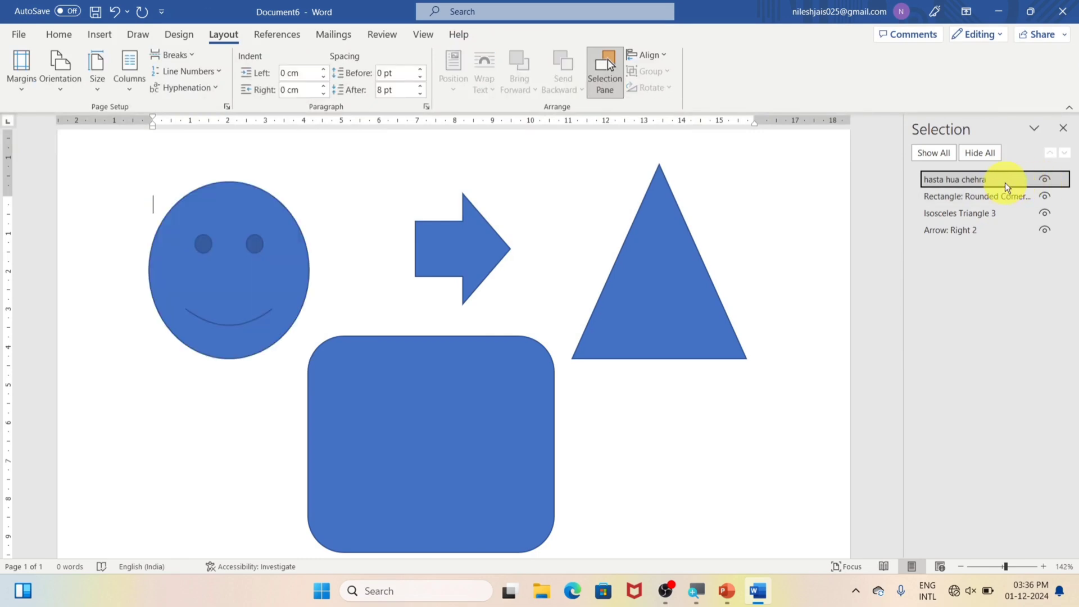
pyautogui.click(1063, 129)
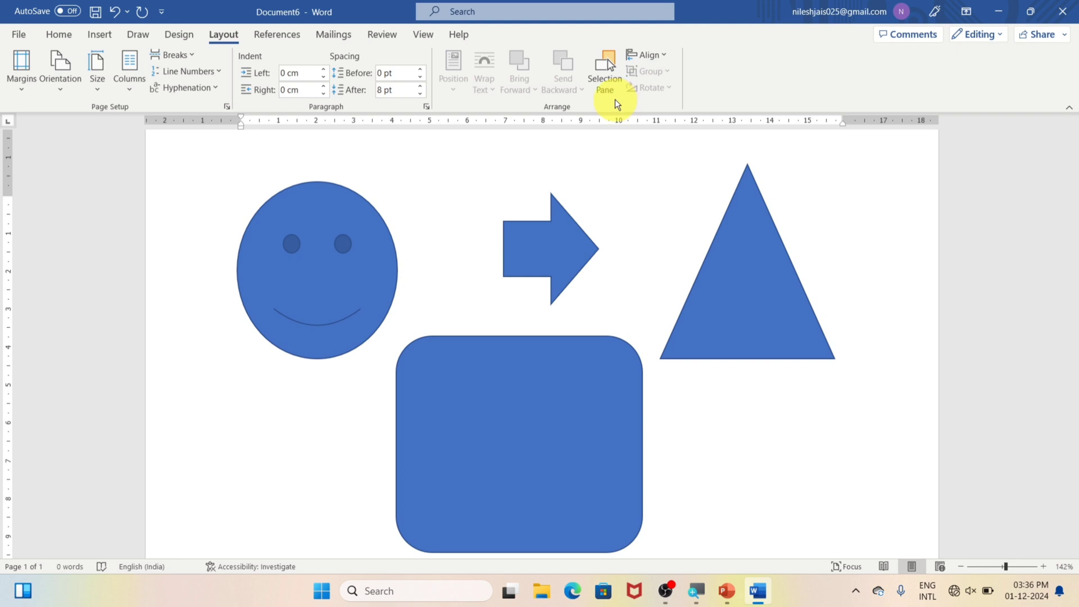
# - Align the smiley face to the left margin of the page
pyautogui.scroll(-8, 366, 174)
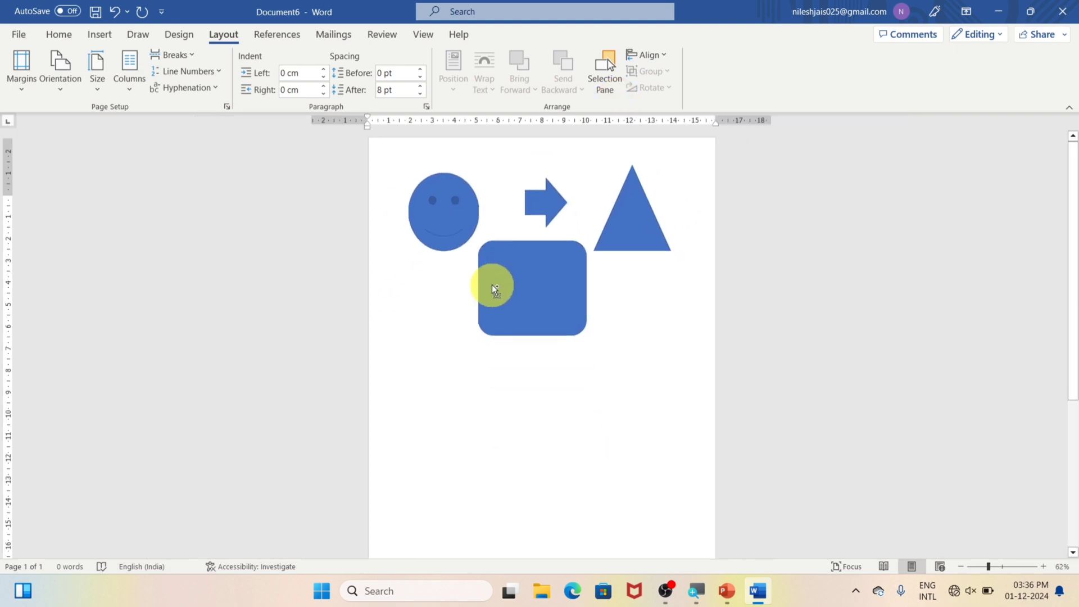
pyautogui.scroll(-2, 491, 285)
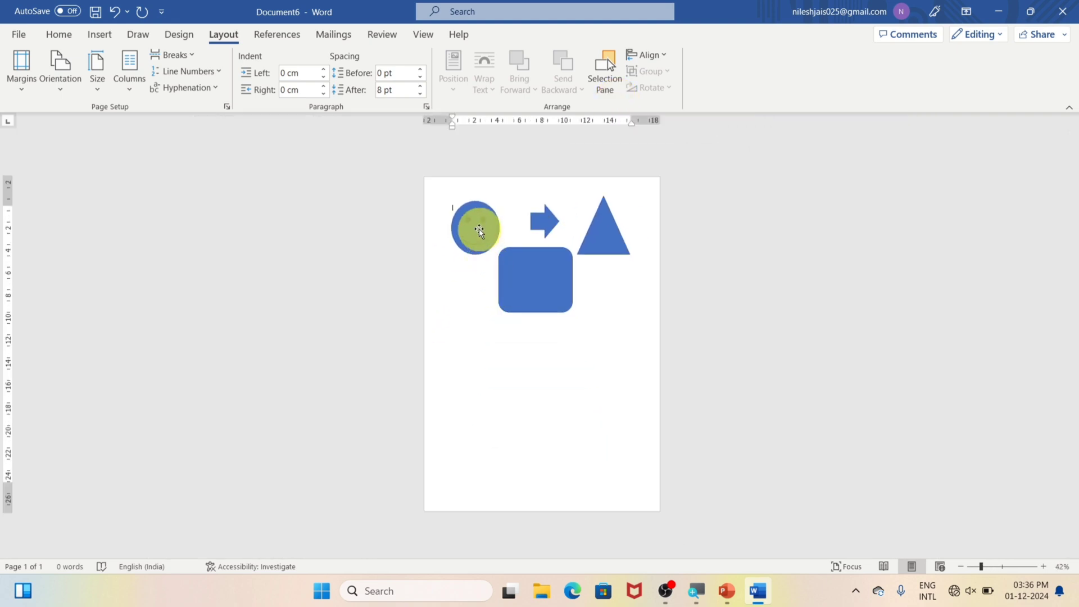
pyautogui.click(479, 228)
pyautogui.click(653, 55)
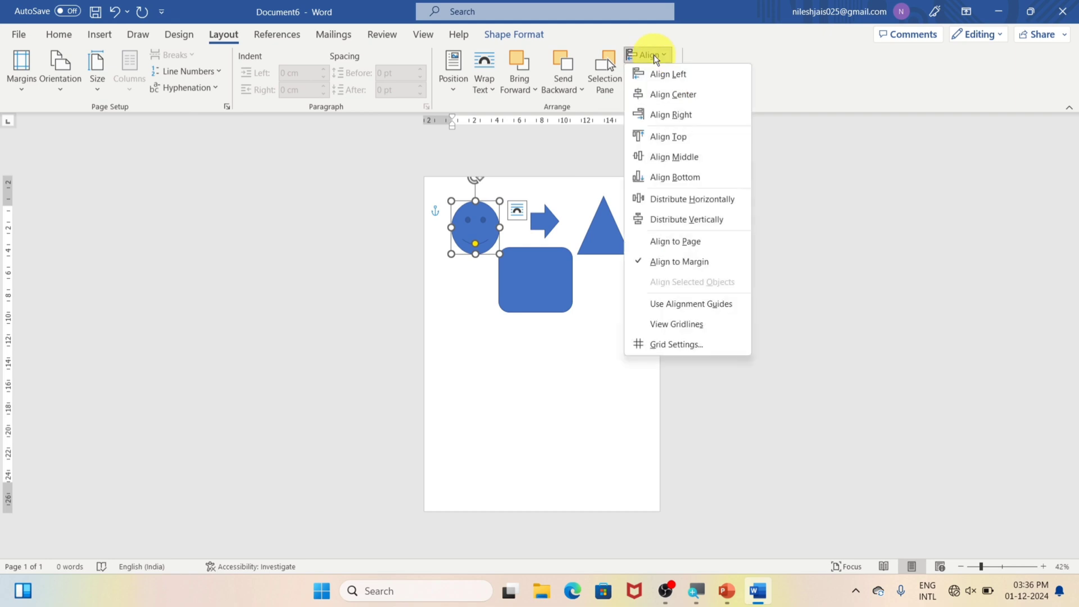
pyautogui.click(660, 73)
# - Align the smiley face horizontally to the center between the page margins, and then to the right margin
pyautogui.click(652, 55)
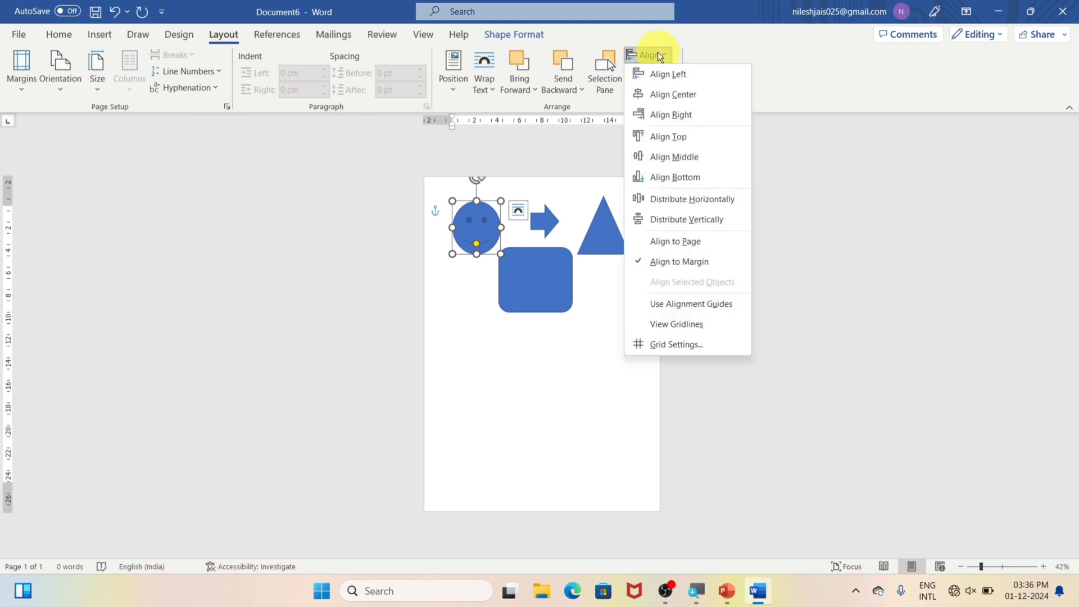
pyautogui.click(665, 96)
pyautogui.click(652, 56)
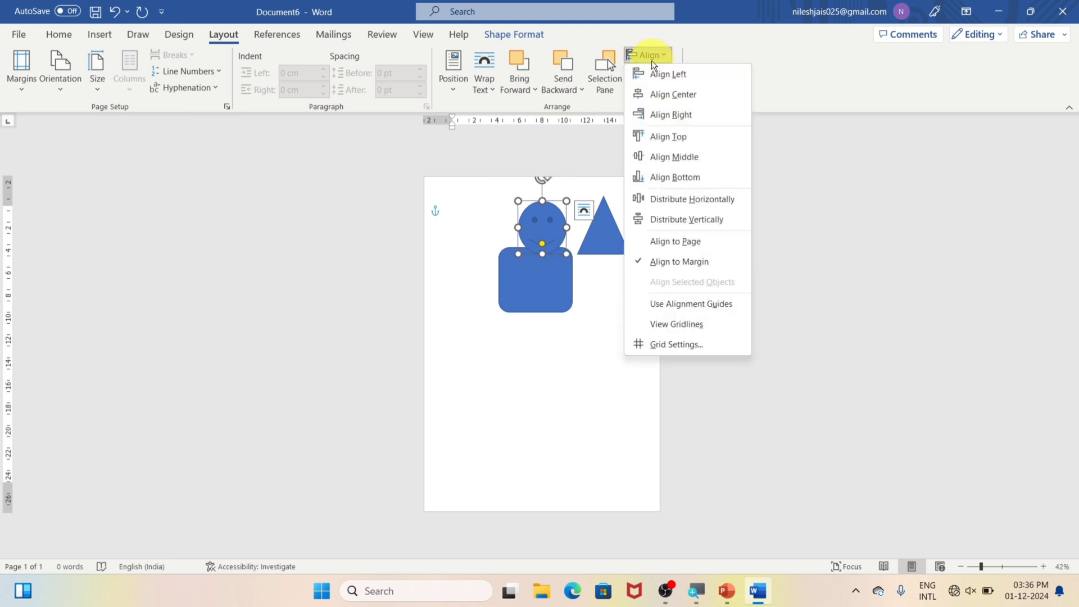
pyautogui.click(660, 112)
# - Align the smiley face vertically to the top margin, then the middle, and finally the bottom margin
pyautogui.click(654, 56)
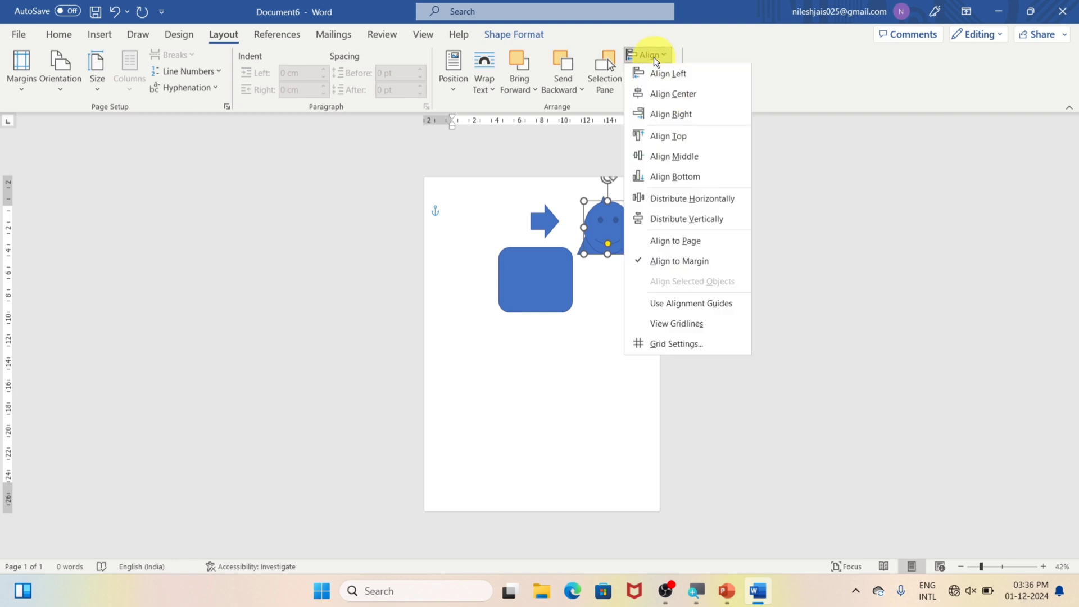
pyautogui.click(670, 136)
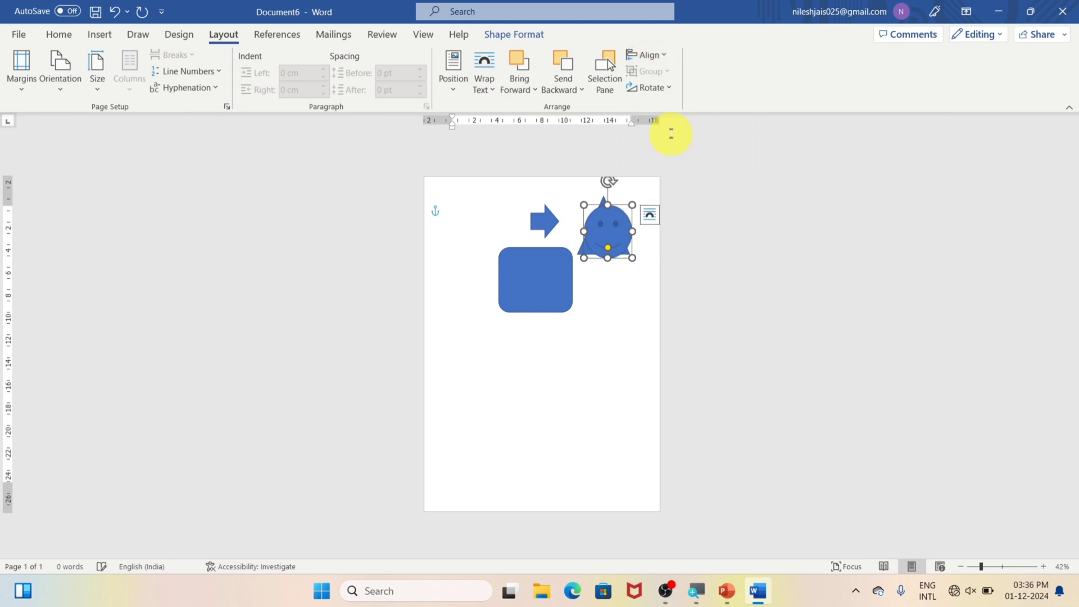
pyautogui.click(653, 57)
pyautogui.click(667, 159)
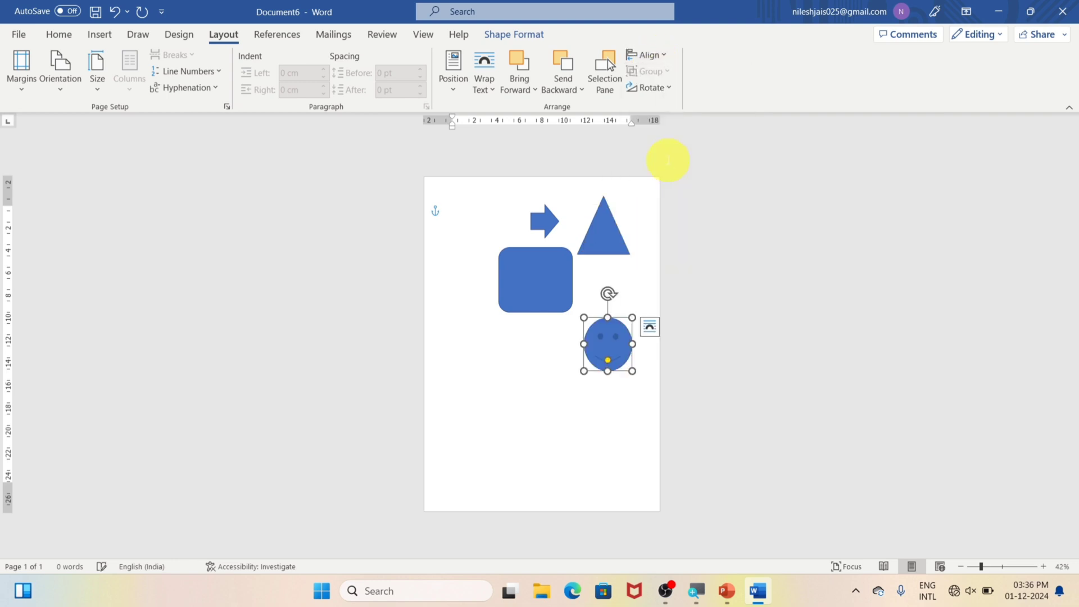
pyautogui.click(649, 56)
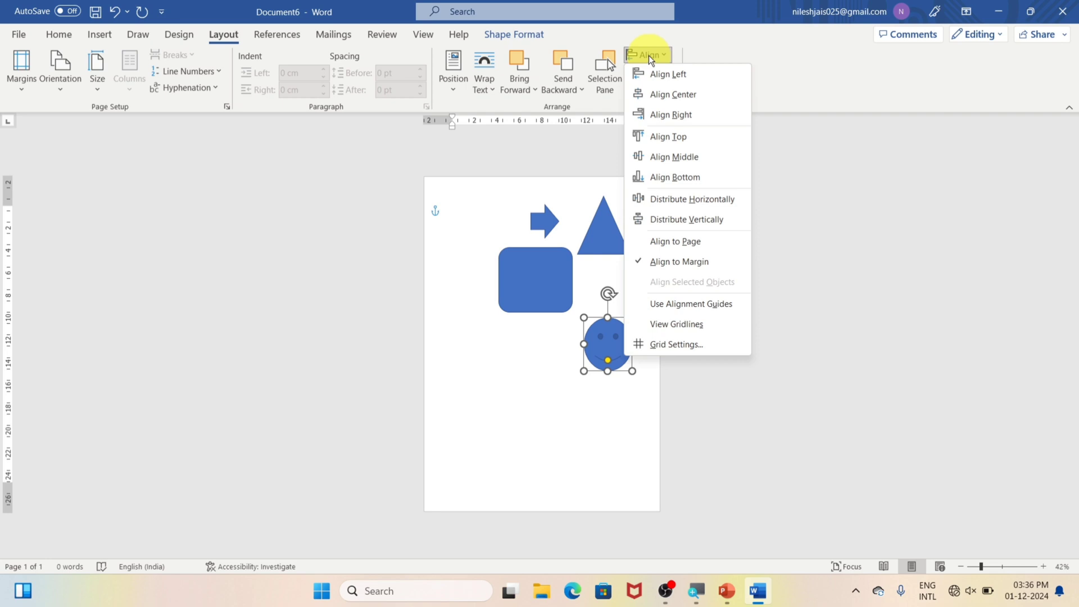
pyautogui.click(674, 177)
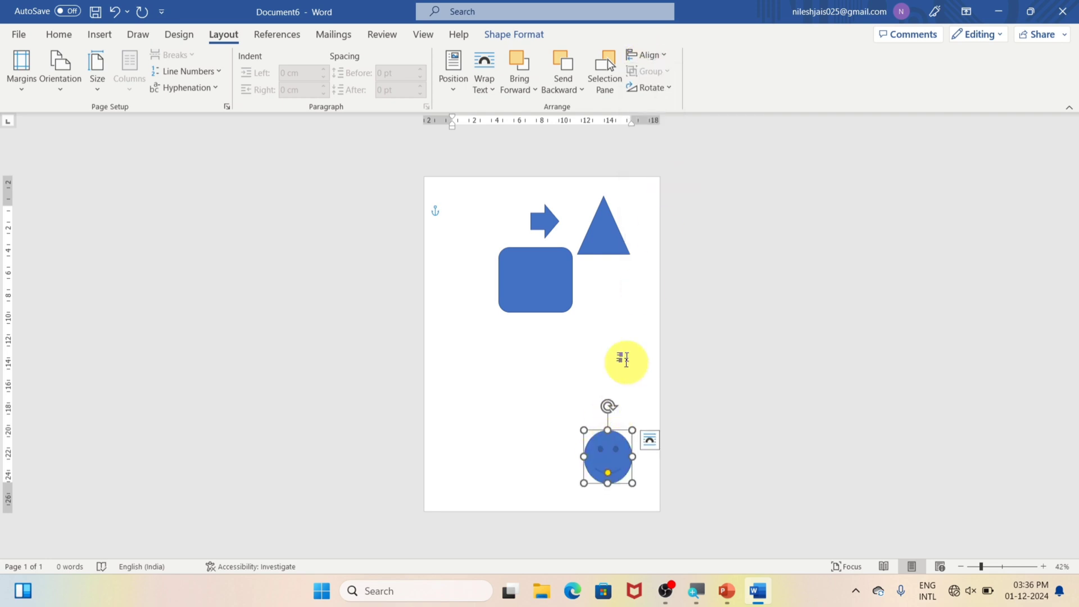
# - Move the smiley face to just below the rounded rectangle, roughly centered under it
pyautogui.click(649, 54)
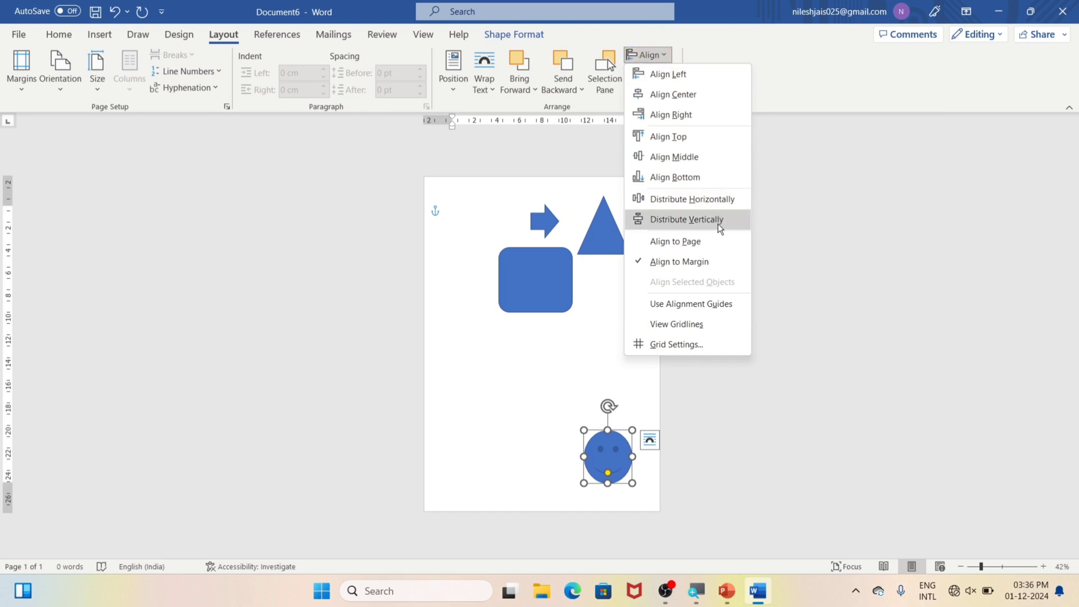
pyautogui.click(579, 365)
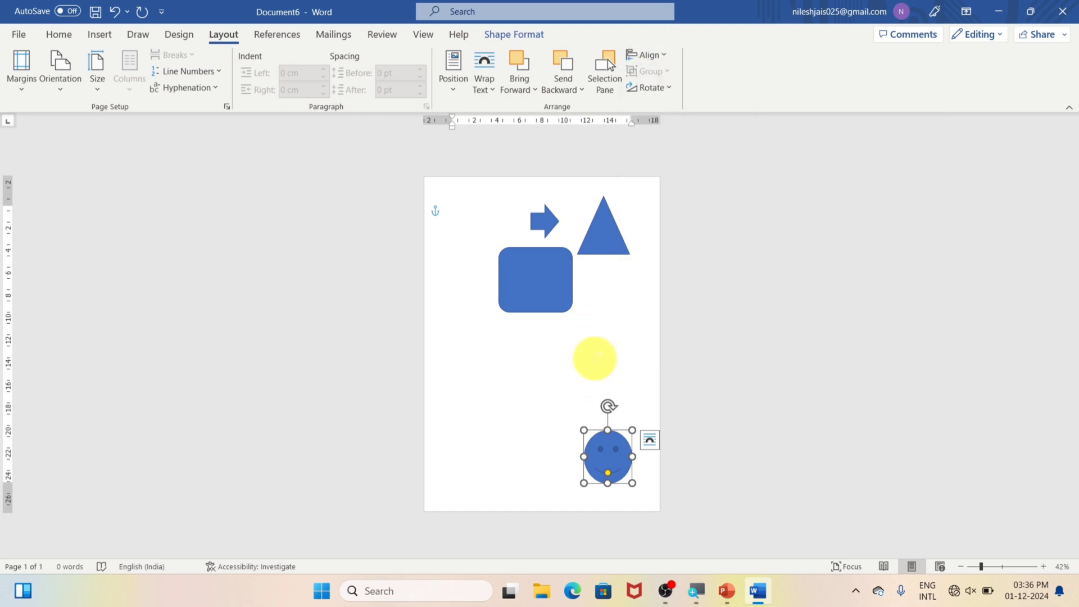
pyautogui.keyDown('shift'); pyautogui.click(554, 291); pyautogui.keyUp('shift')
pyautogui.keyDown('shift'); pyautogui.click(599, 239); pyautogui.keyUp('shift')
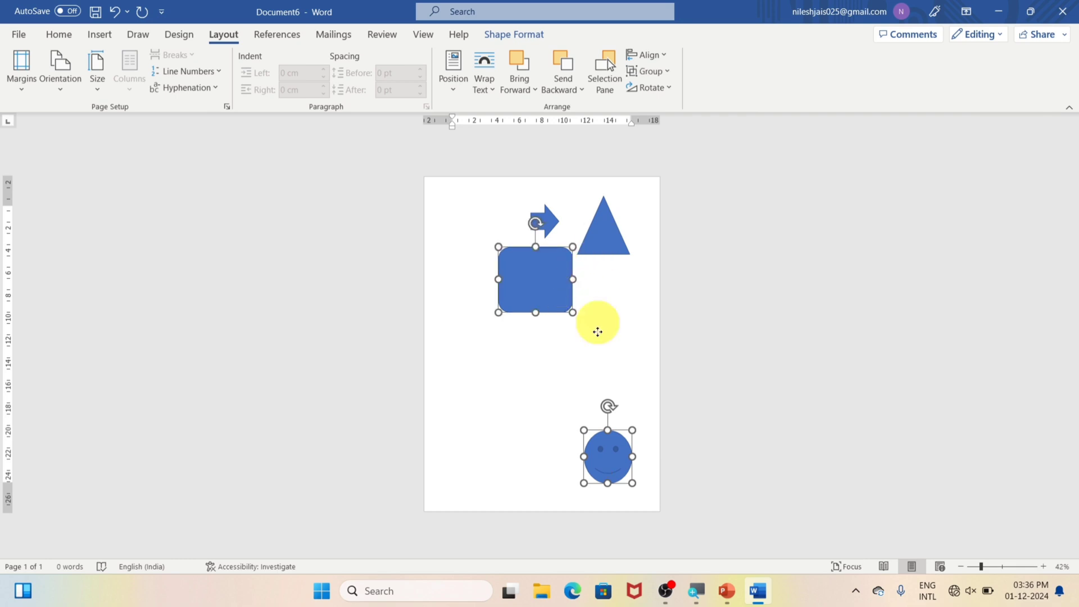
pyautogui.click(614, 459)
pyautogui.moveTo(612, 458); pyautogui.dragTo(535, 346)
# - Select the arrow, rounded rectangle, smiley face and triangle together, and distribute them first horizontally and then vertically
pyautogui.keyDown('shift'); pyautogui.click(550, 293); pyautogui.keyUp('shift')
pyautogui.keyDown('shift'); pyautogui.click(598, 228); pyautogui.keyUp('shift')
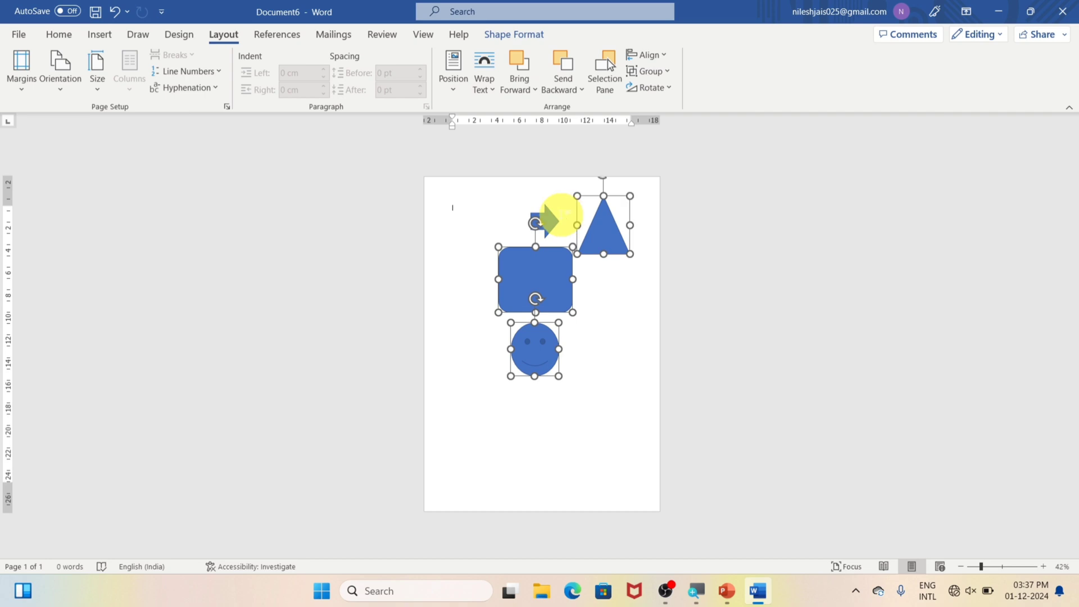
pyautogui.click(560, 215)
pyautogui.click(550, 222)
pyautogui.keyDown('shift'); pyautogui.click(549, 272); pyautogui.keyUp('shift')
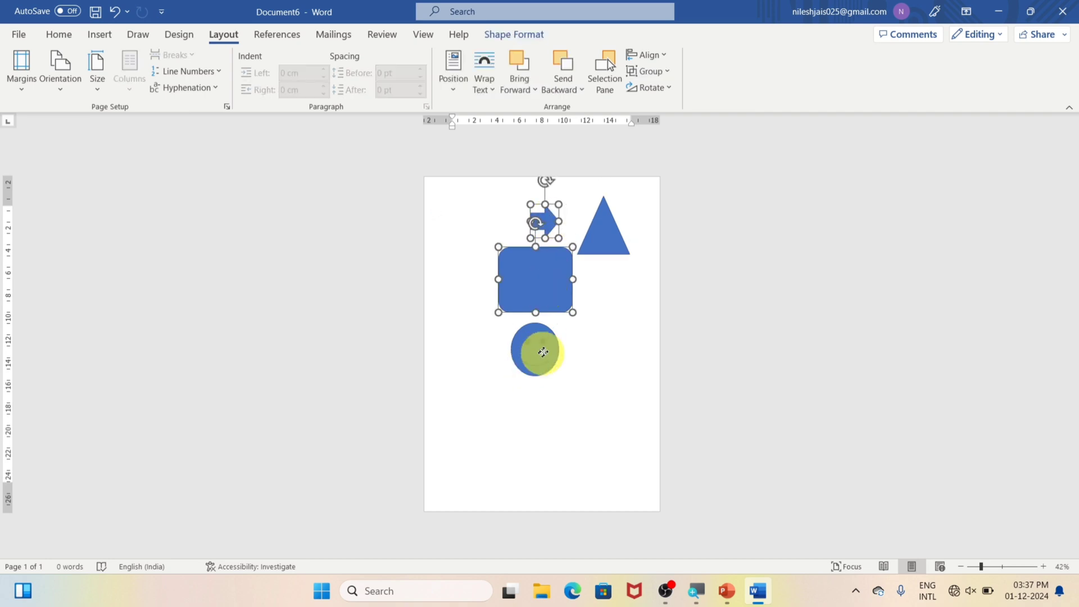
pyautogui.keyDown('shift'); pyautogui.click(543, 352); pyautogui.keyUp('shift')
pyautogui.keyDown('shift'); pyautogui.click(594, 234); pyautogui.keyUp('shift')
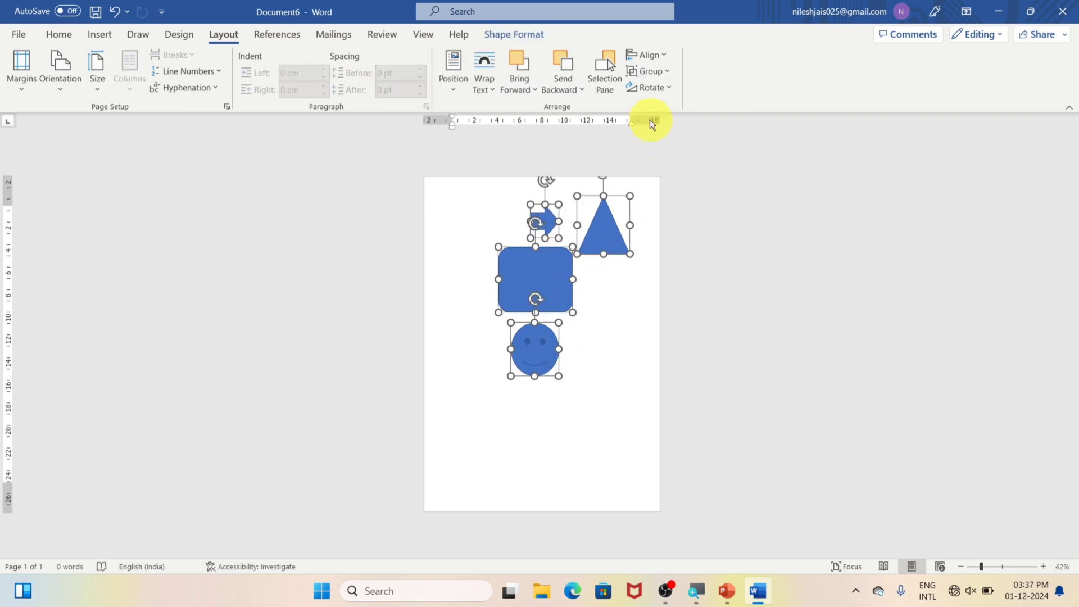
pyautogui.click(639, 56)
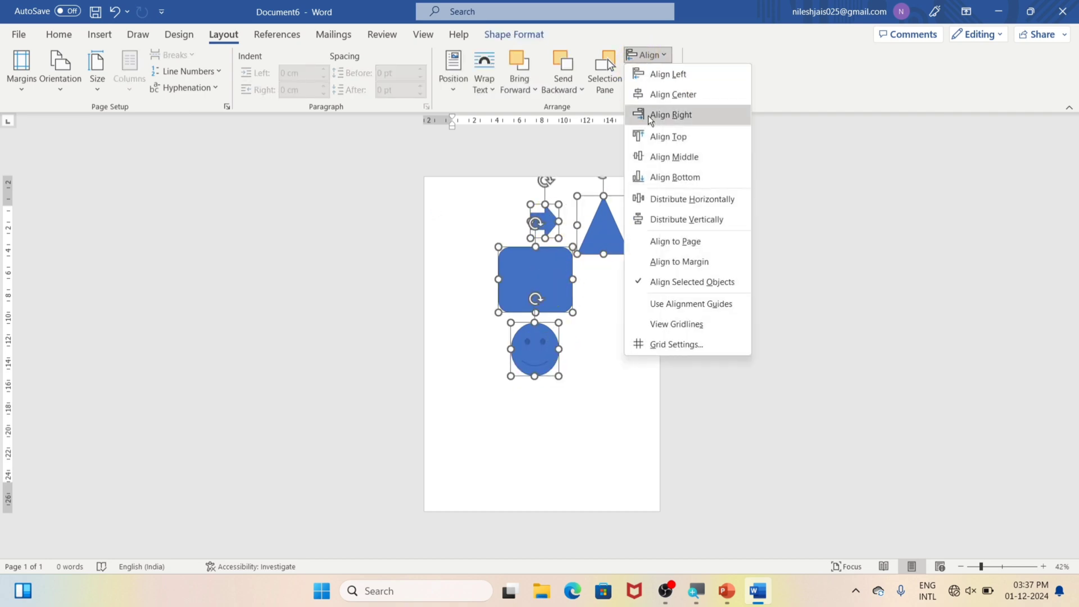
pyautogui.click(683, 204)
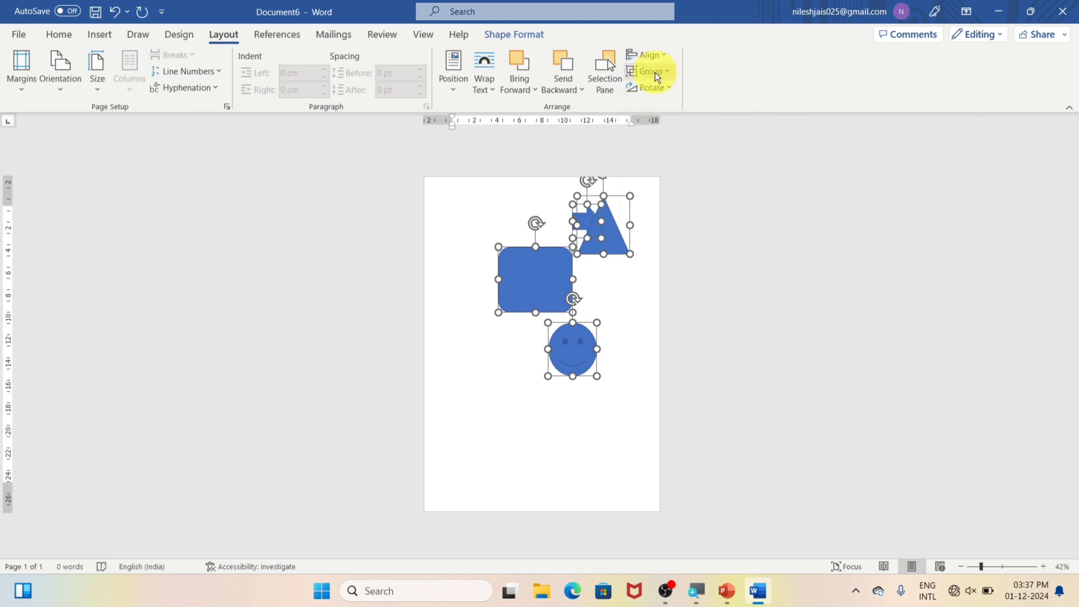
pyautogui.click(651, 55)
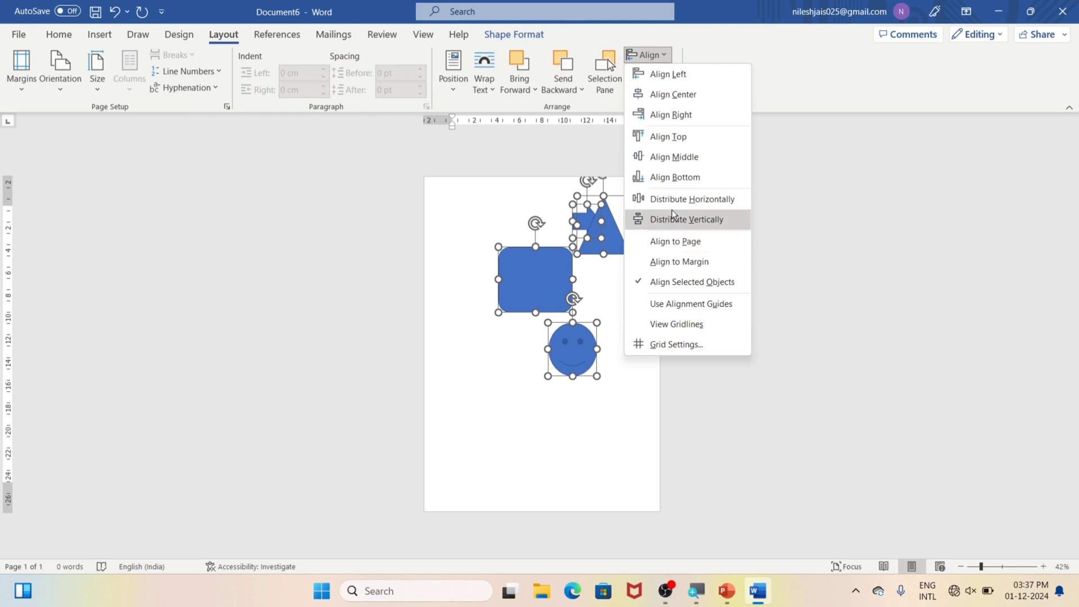
pyautogui.click(671, 219)
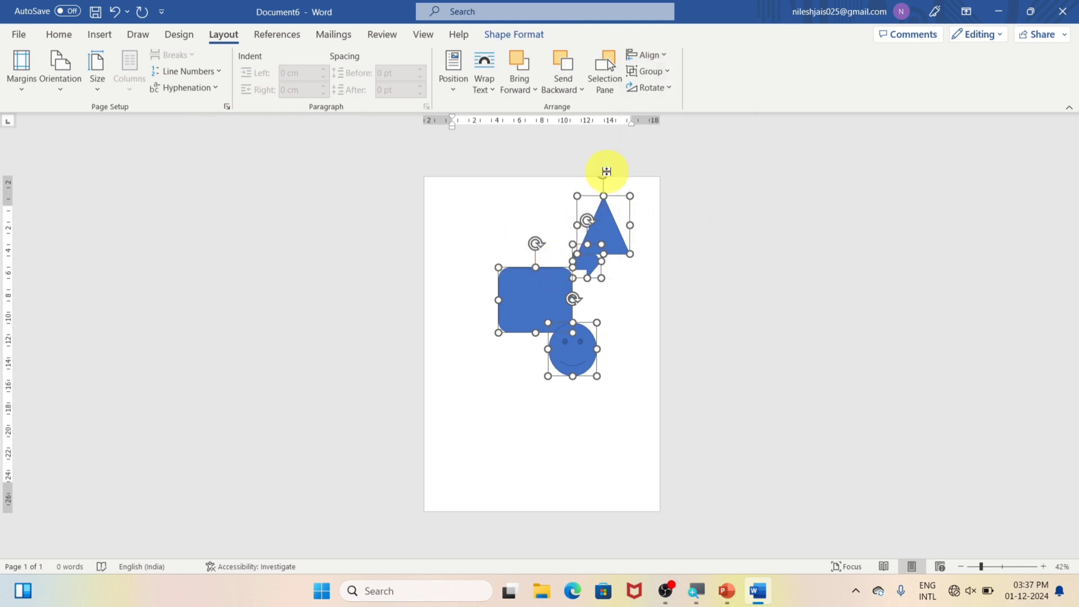
# - Turn on the page gridlines, move all four selected shapes down and slightly right on the grid, and deselect them
pyautogui.click(656, 55)
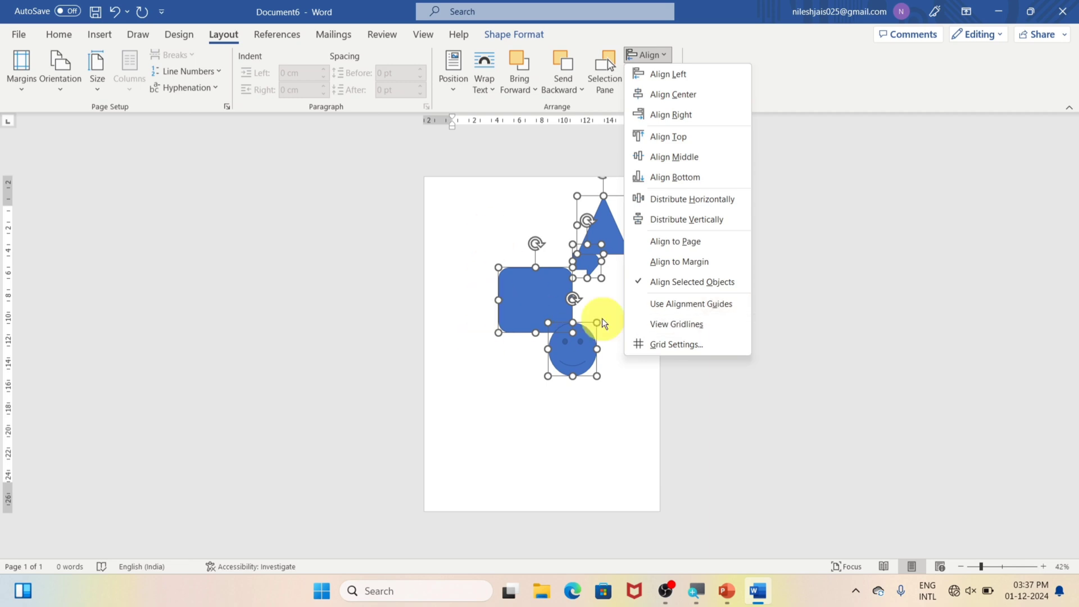
pyautogui.click(680, 324)
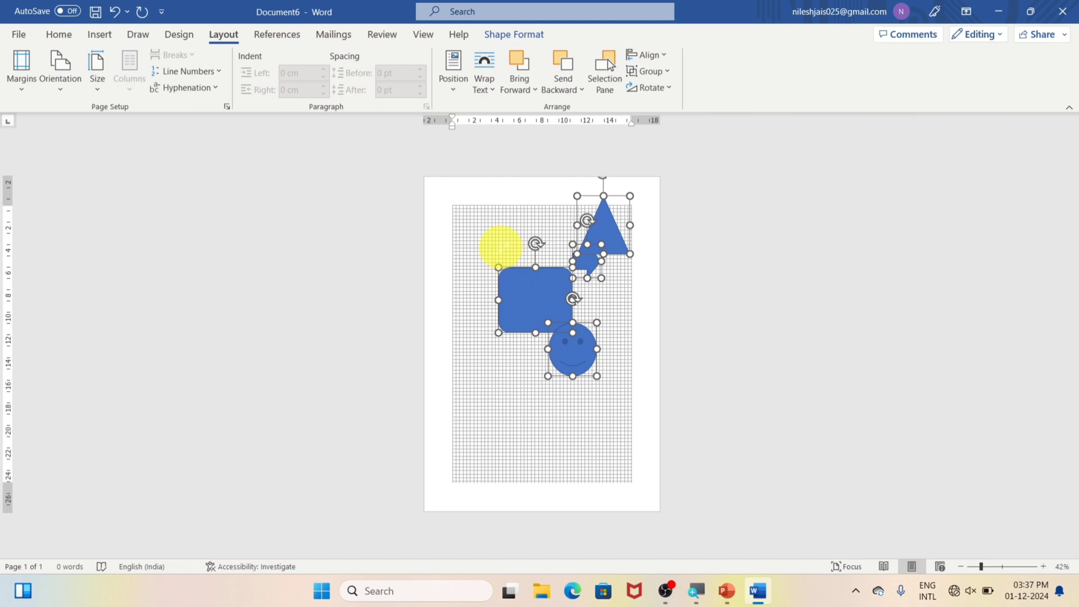
pyautogui.scroll(7, 520, 247)
pyautogui.scroll(-3, 523, 246)
pyautogui.hotkey('ctrl', 'a')
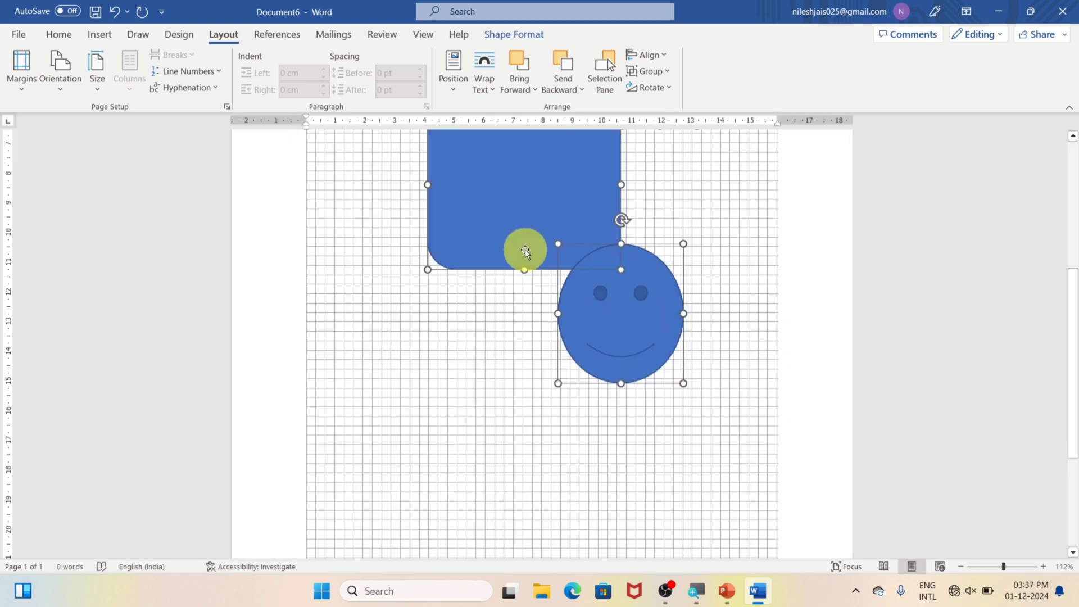
pyautogui.scroll(4, 522, 250)
pyautogui.scroll(1, 520, 254)
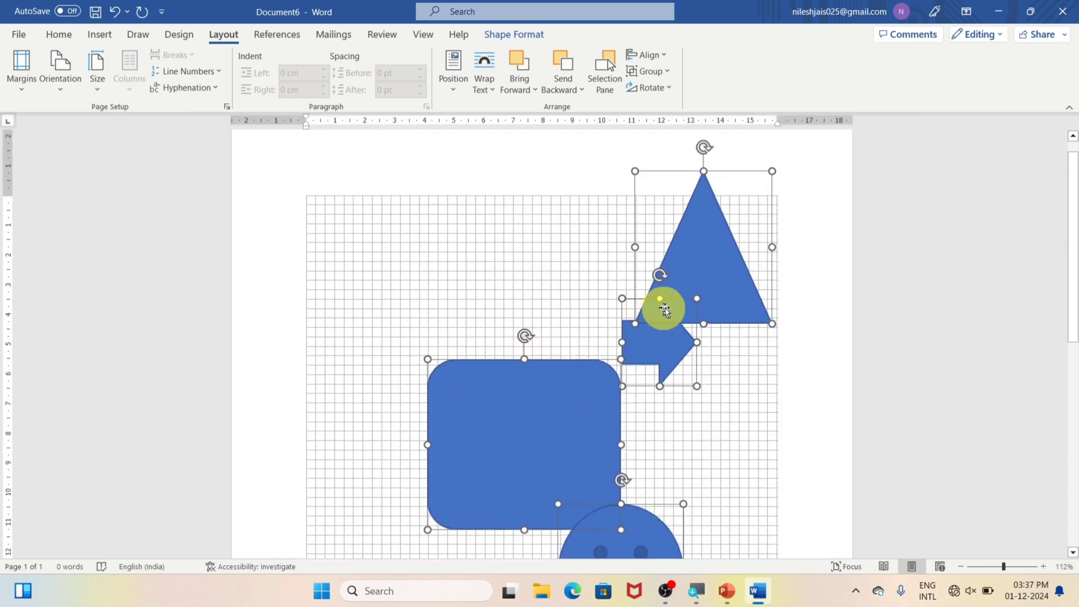
pyautogui.moveTo(677, 278); pyautogui.dragTo(689, 388)
pyautogui.click(413, 275)
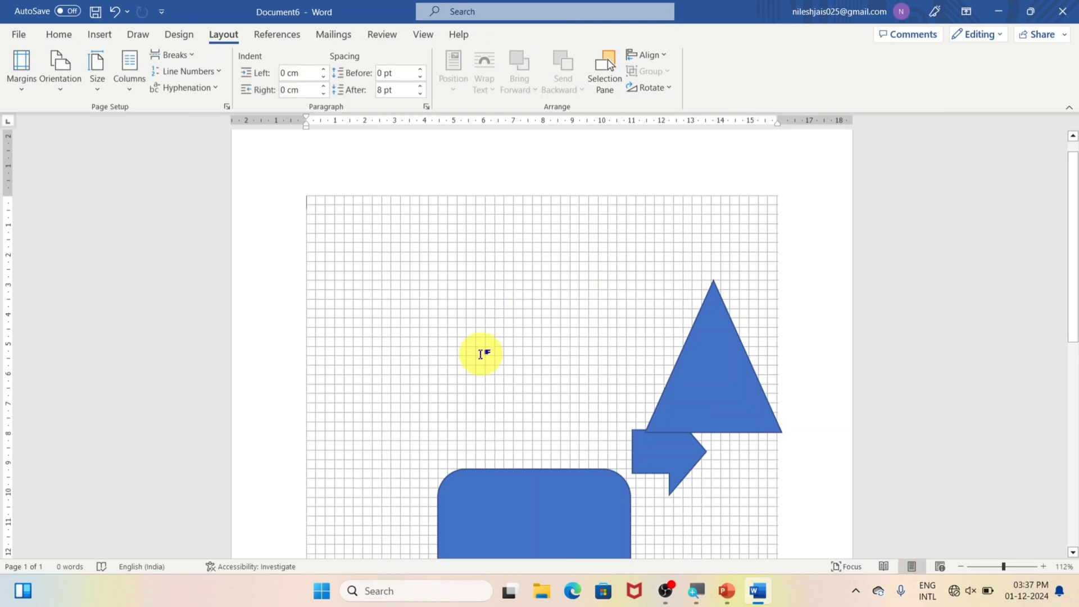
# - Draw a rectangle about 3.18 cm high and 4.45 cm wide near the upper-left corner of the grid
pyautogui.scroll(7, 385, 269)
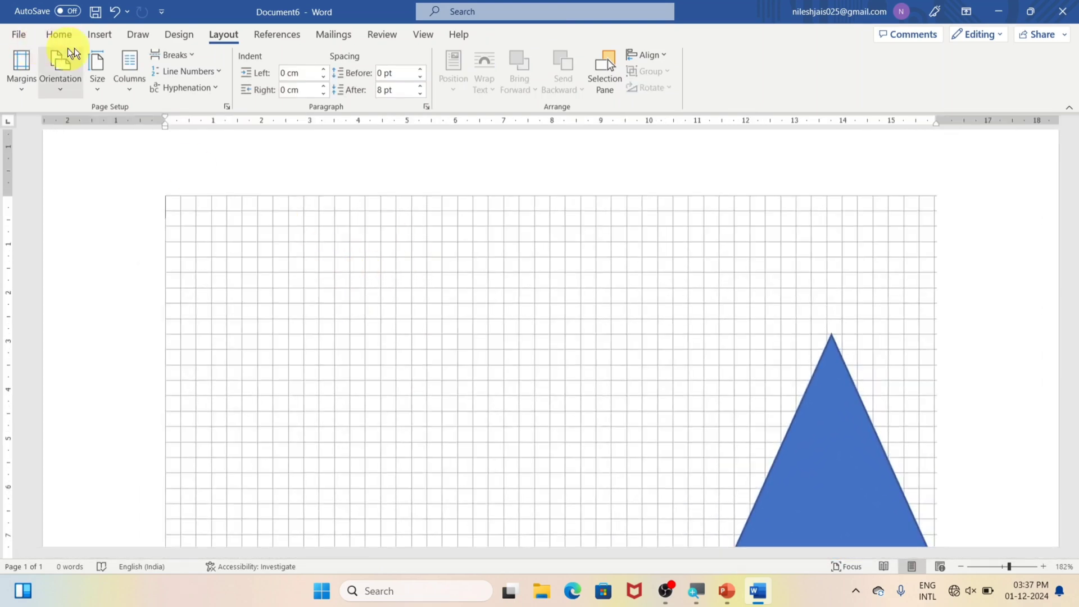
pyautogui.click(100, 35)
pyautogui.click(174, 82)
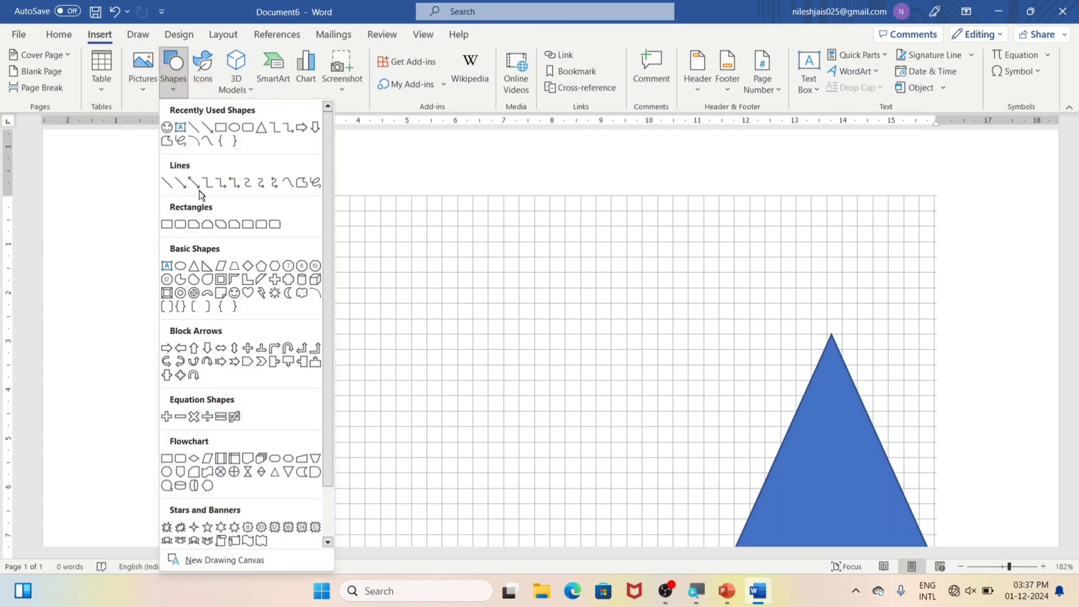
pyautogui.click(221, 127)
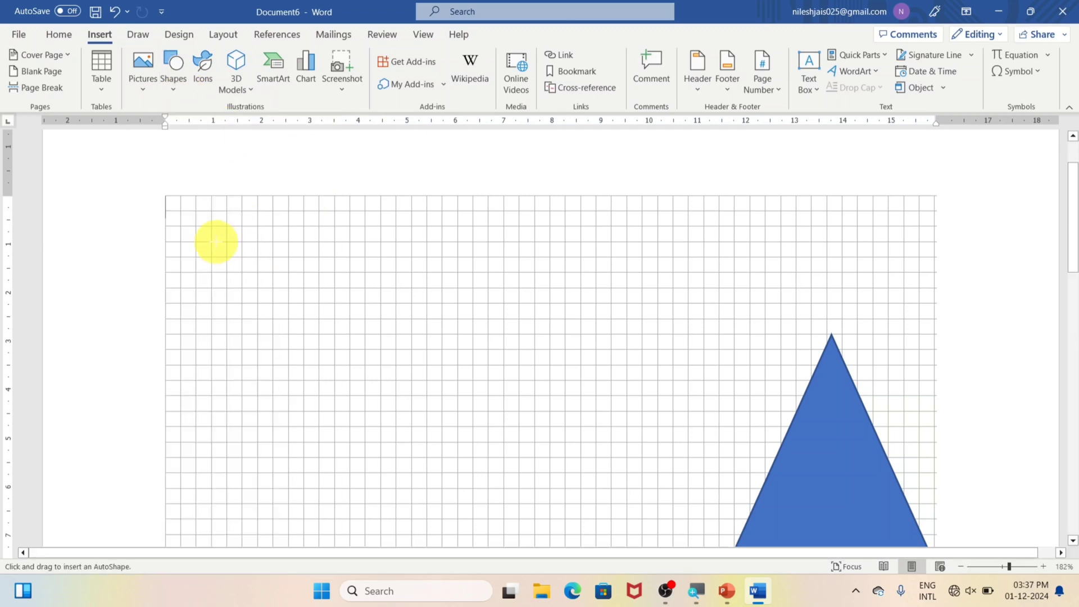
pyautogui.moveTo(209, 240); pyautogui.dragTo(428, 397)
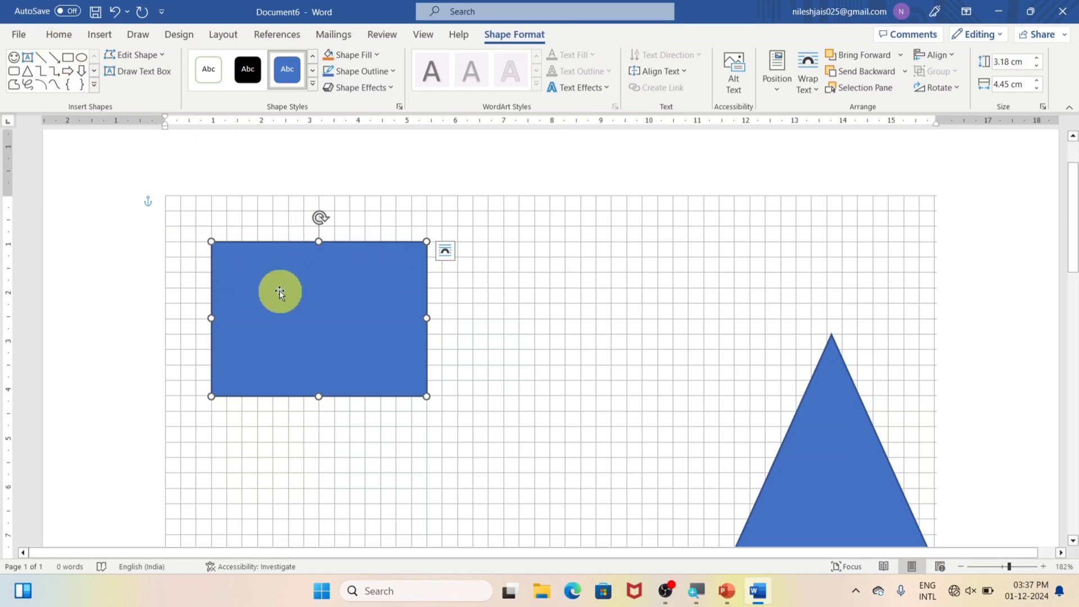
# - Duplicate the new rectangle and place the copy to its right at the same height, overlapping the triangle's tip
pyautogui.keyDown('ctrl'); pyautogui.moveTo(281, 277); pyautogui.dragTo(380, 394); pyautogui.keyUp('ctrl')
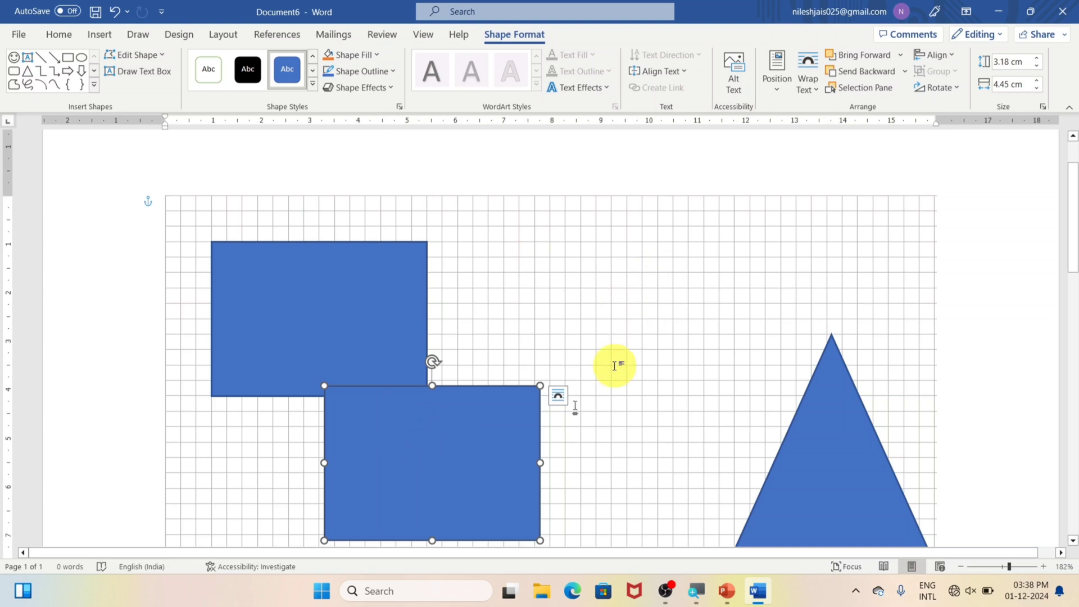
pyautogui.moveTo(430, 461); pyautogui.dragTo(725, 307)
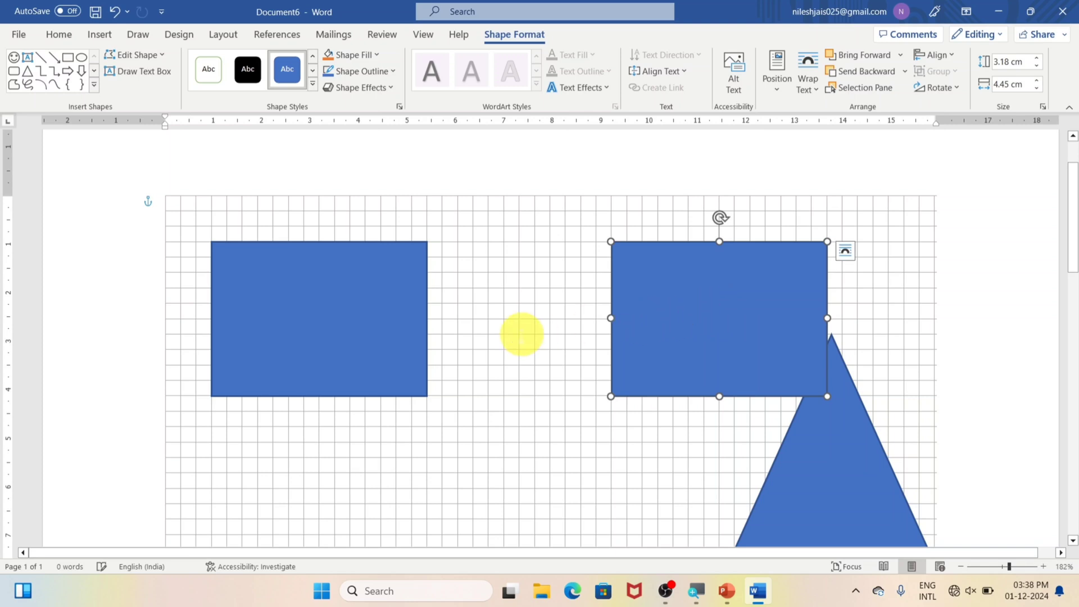
pyautogui.click(509, 320)
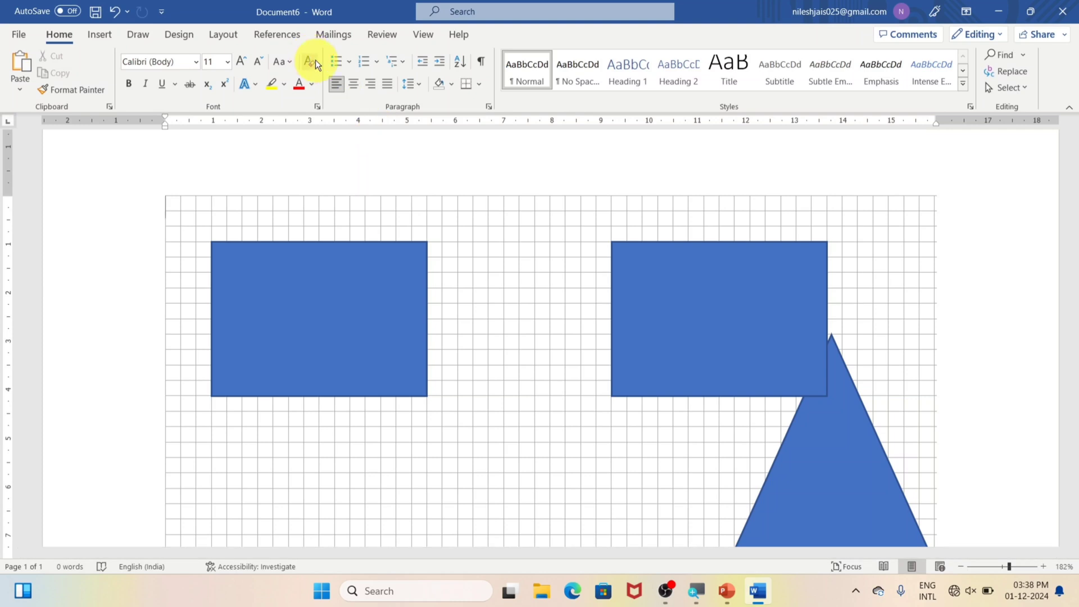
# - Toggle the gridlines off and on again through the document view settings
pyautogui.click(420, 33)
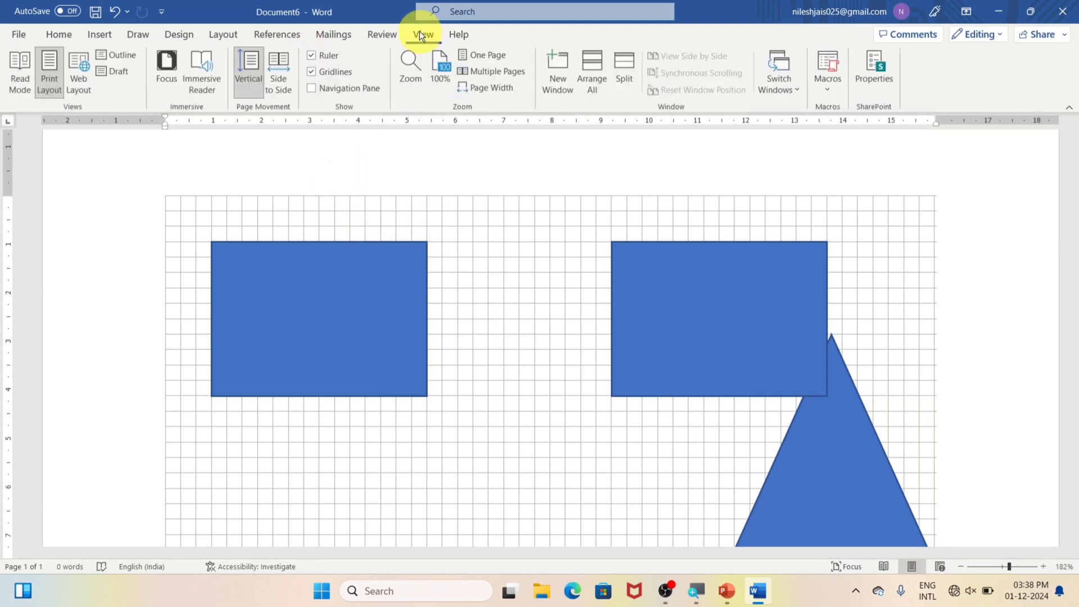
pyautogui.click(317, 71)
pyautogui.click(318, 71)
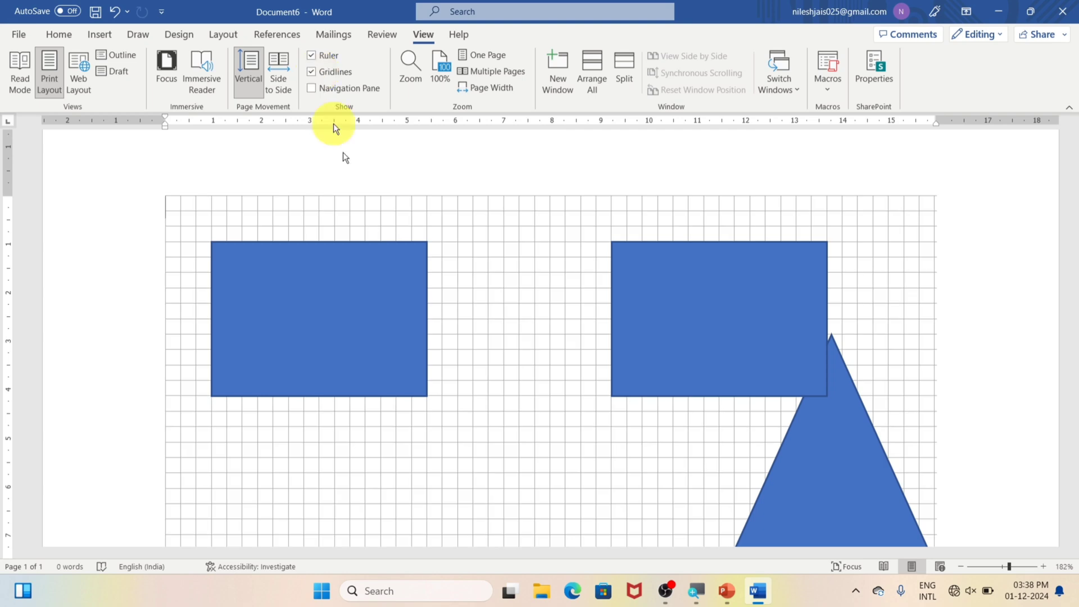
# - Hide the page gridlines through the layout alignment options
pyautogui.click(178, 35)
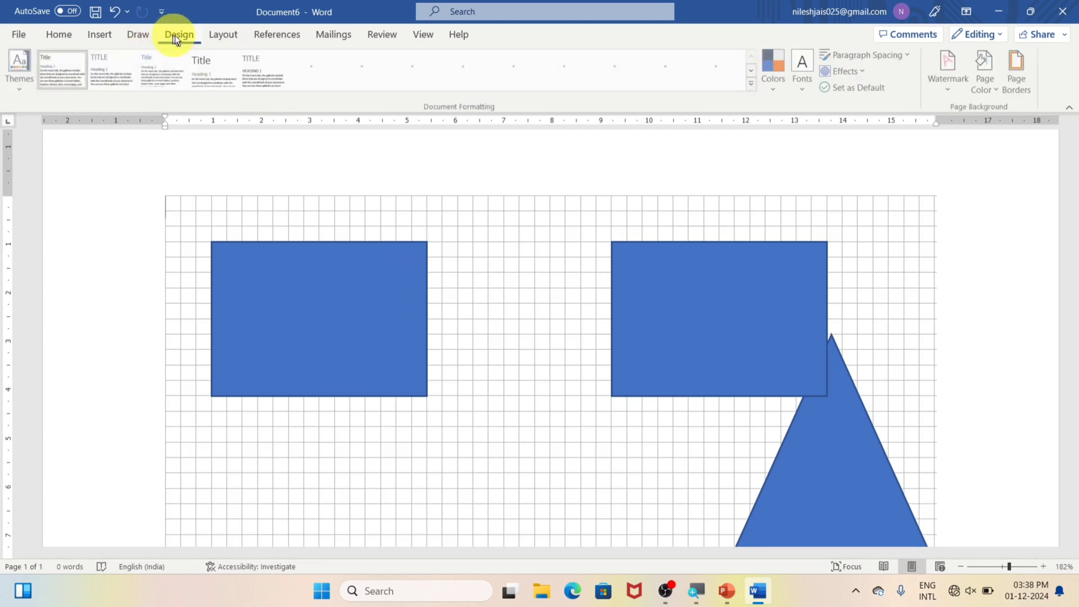
pyautogui.click(222, 35)
pyautogui.click(645, 53)
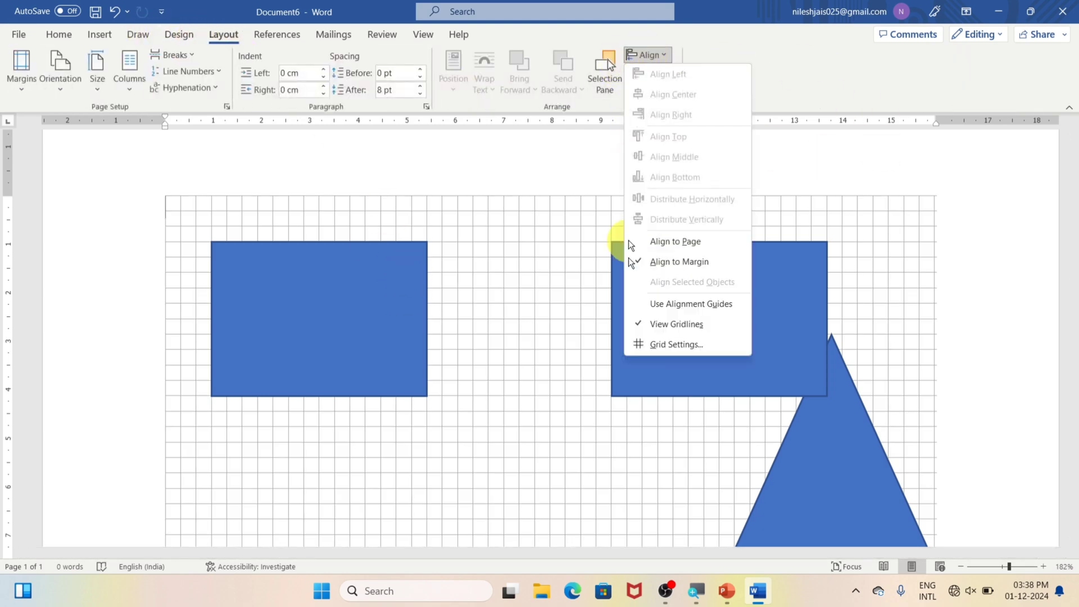
pyautogui.click(678, 322)
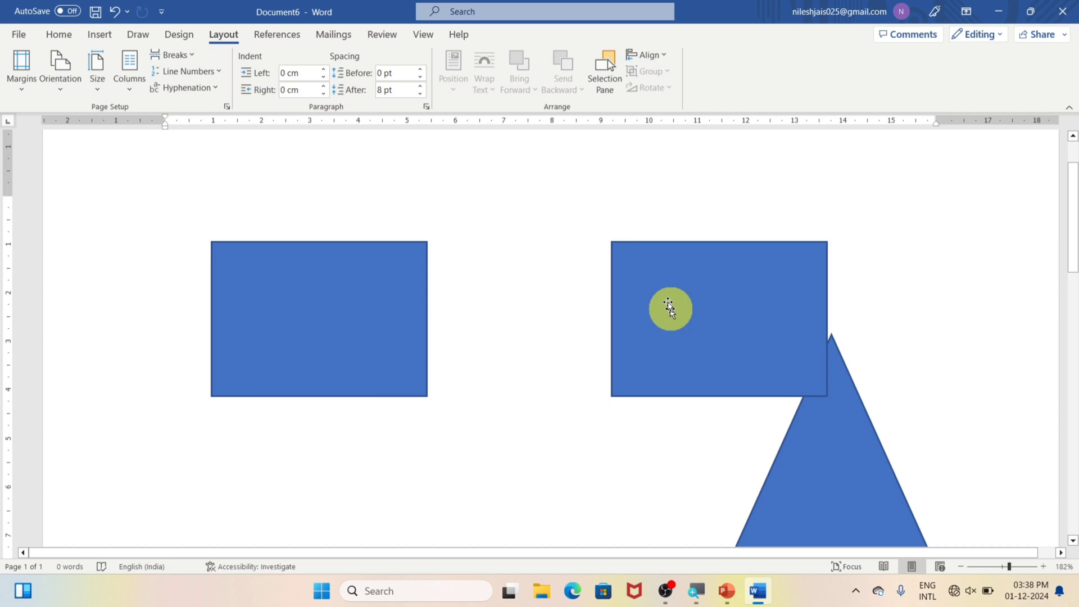
# - Show the page gridlines, and turn off their on-screen display again in the grid settings
pyautogui.click(646, 55)
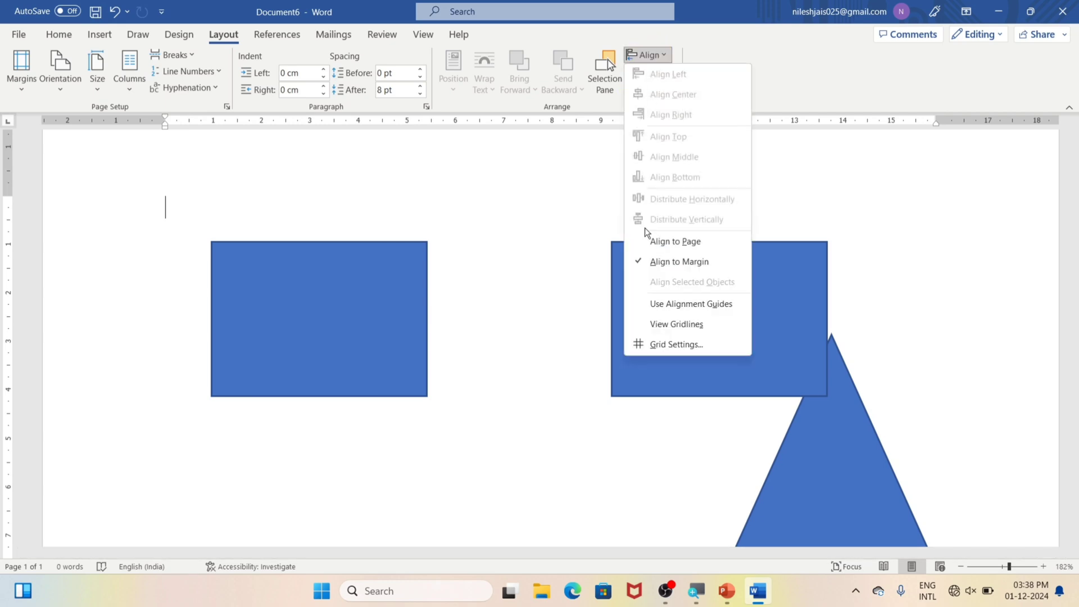
pyautogui.click(669, 324)
pyautogui.click(652, 55)
pyautogui.click(686, 353)
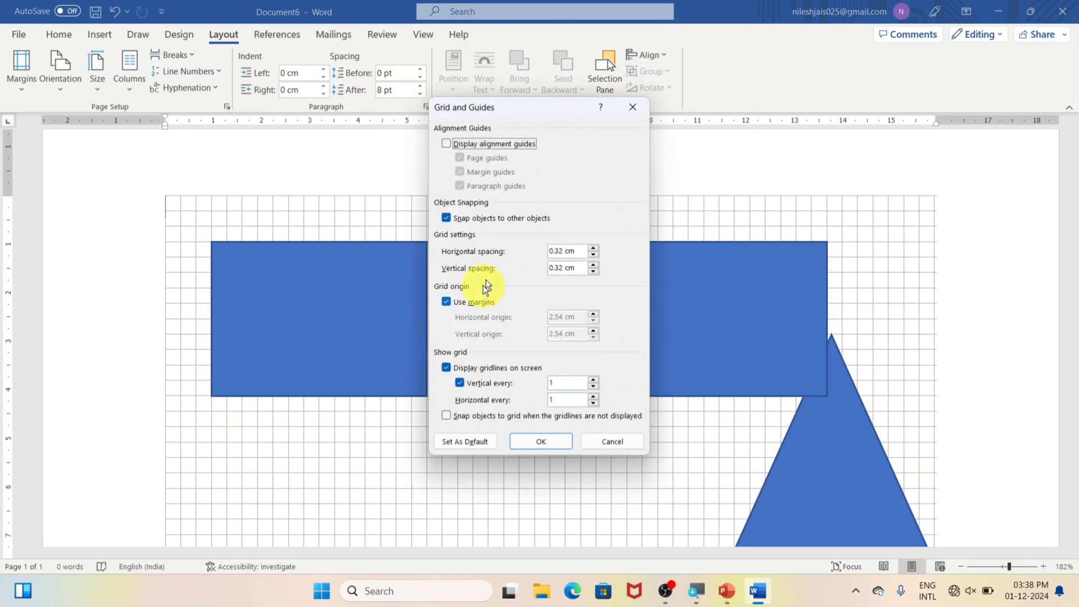
pyautogui.click(447, 367)
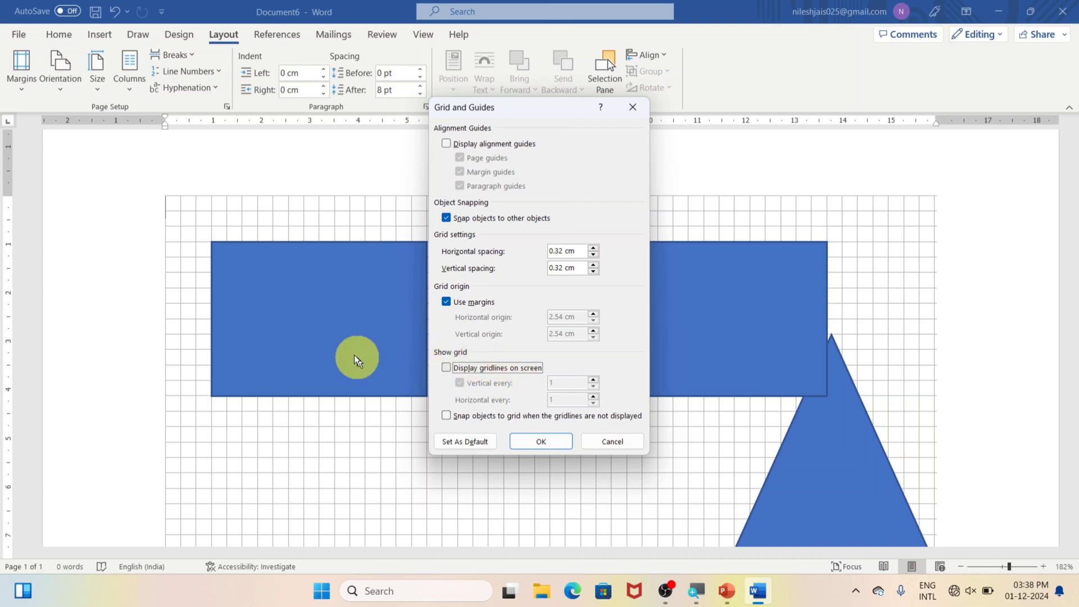
pyautogui.click(541, 442)
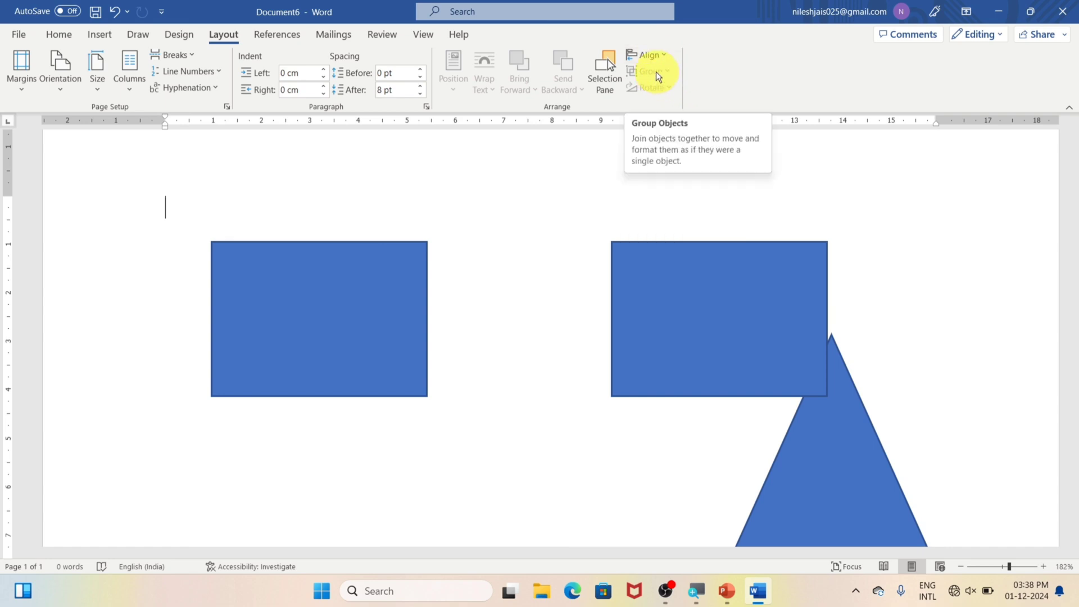
# - Rearrange the upper shapes so the two rectangles and the triangle sit side by side, with the arrow below the triangle
pyautogui.click(304, 265)
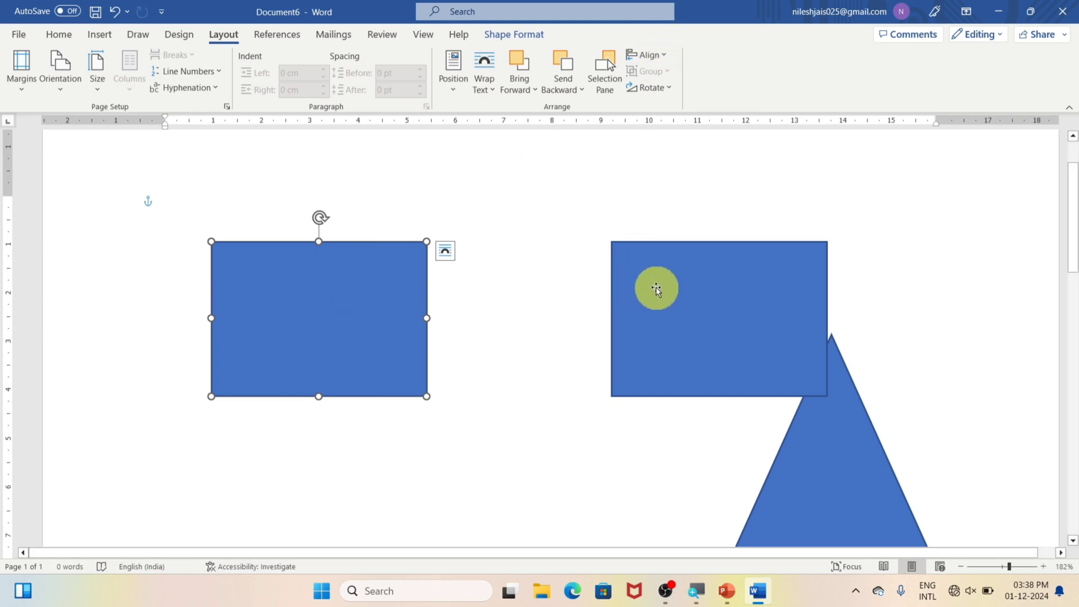
pyautogui.scroll(-7, 656, 288)
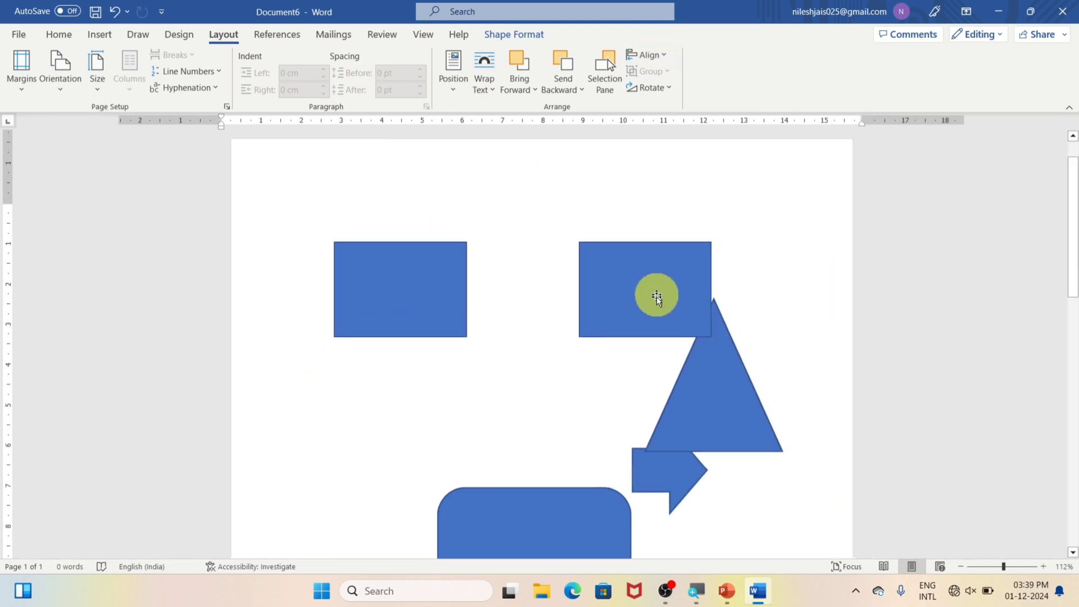
pyautogui.moveTo(643, 300); pyautogui.dragTo(558, 294)
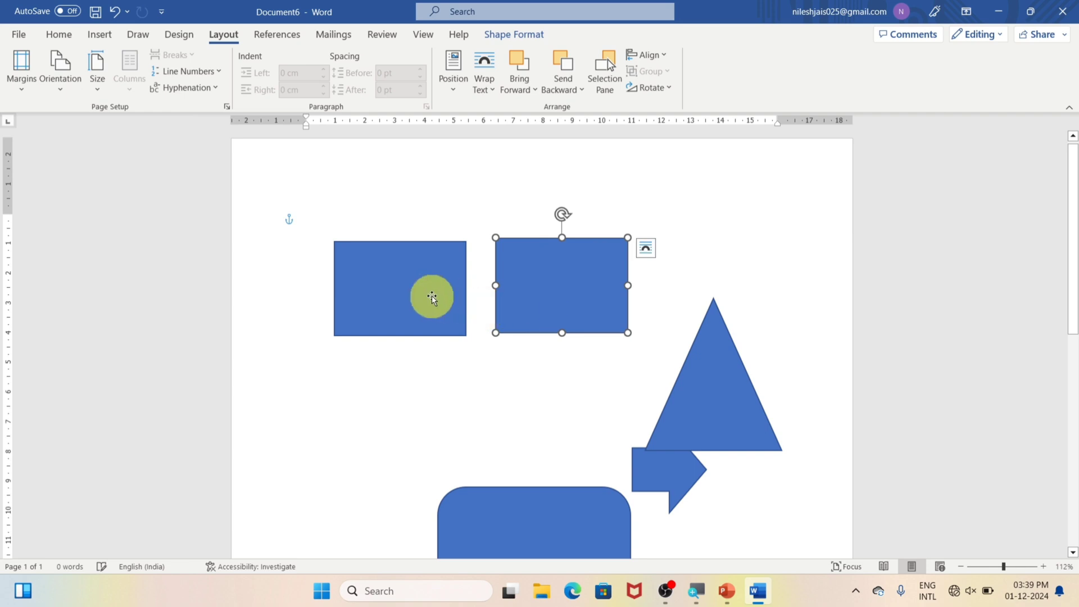
pyautogui.moveTo(431, 294); pyautogui.dragTo(442, 275)
pyautogui.moveTo(735, 366); pyautogui.dragTo(748, 268)
pyautogui.moveTo(693, 463); pyautogui.dragTo(738, 395)
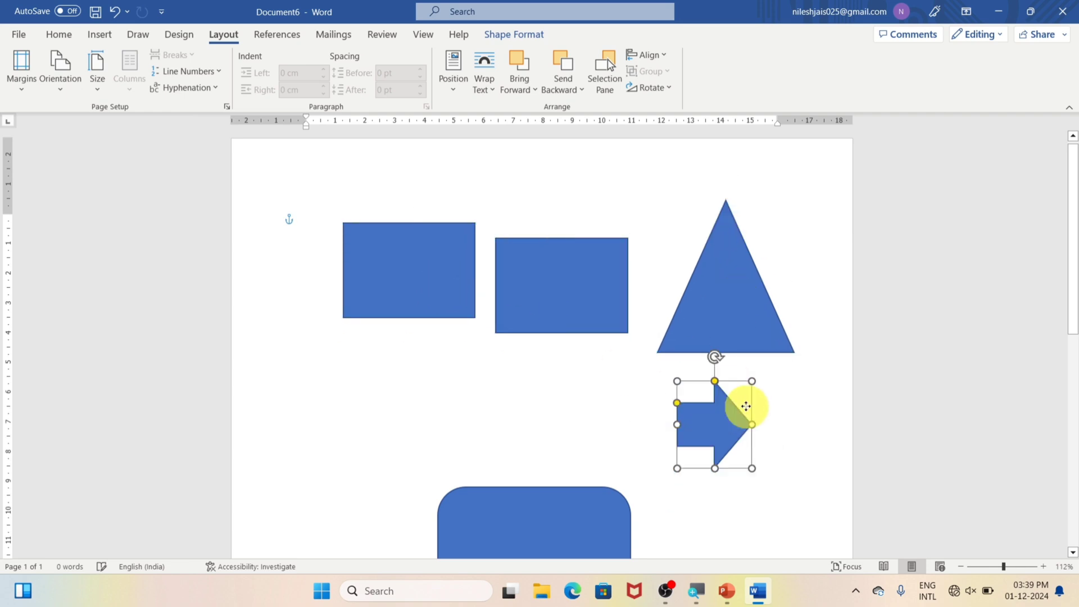
# - Move the rounded rectangle up beneath the two rectangles and place the smiley face to its left
pyautogui.moveTo(556, 532); pyautogui.dragTo(549, 395)
pyautogui.scroll(-2, 568, 403)
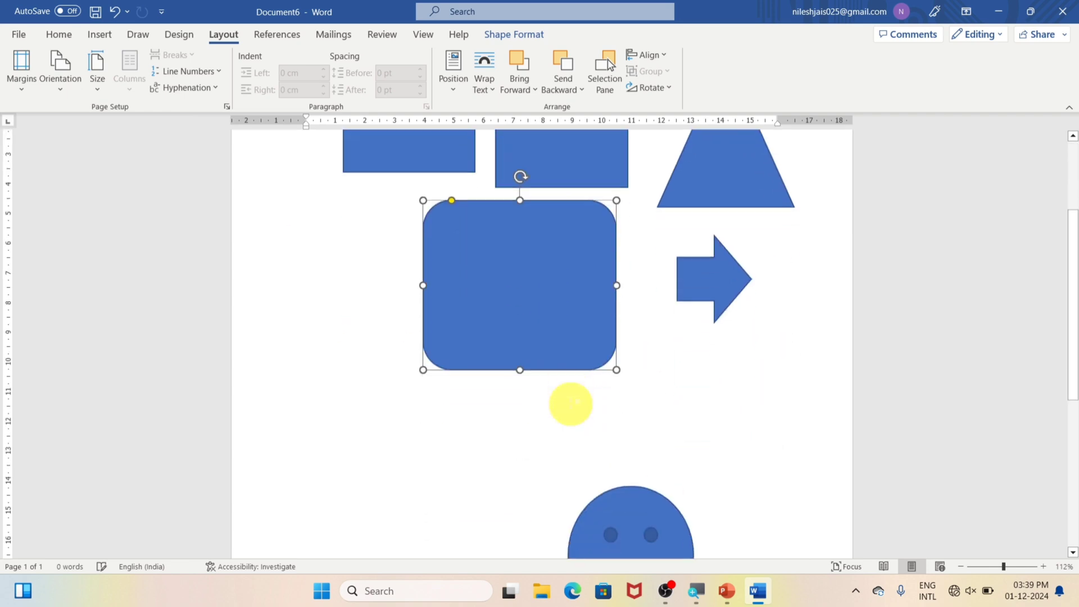
pyautogui.scroll(1, 624, 552)
pyautogui.scroll(-3, 619, 511)
pyautogui.moveTo(615, 511); pyautogui.dragTo(319, 274)
pyautogui.scroll(1, 513, 400)
pyautogui.scroll(3, 512, 401)
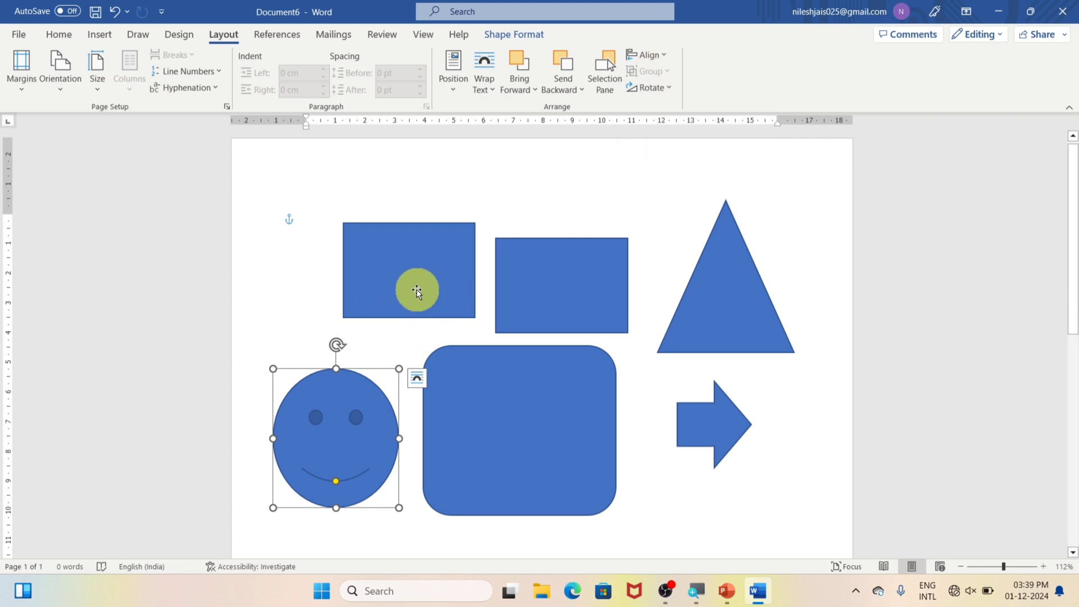
# - Group all six shapes into one object and move the group slightly up and to the right
pyautogui.keyDown('shift'); pyautogui.click(417, 291); pyautogui.keyUp('shift')
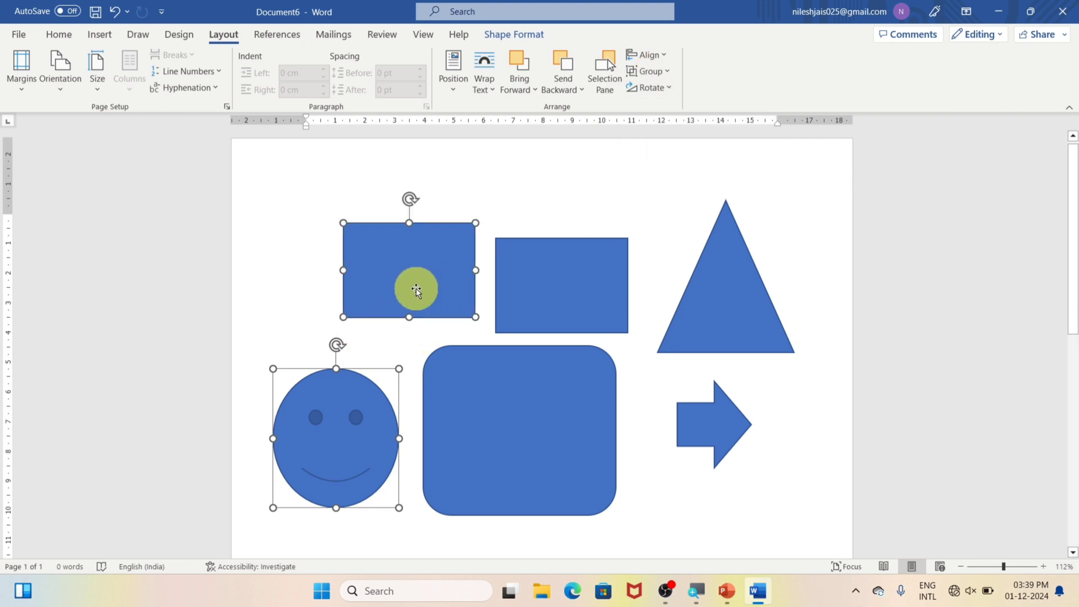
pyautogui.keyDown('shift'); pyautogui.click(537, 309); pyautogui.keyUp('shift')
pyautogui.keyDown('shift'); pyautogui.click(521, 397); pyautogui.keyUp('shift')
pyautogui.keyDown('shift'); pyautogui.click(716, 397); pyautogui.keyUp('shift')
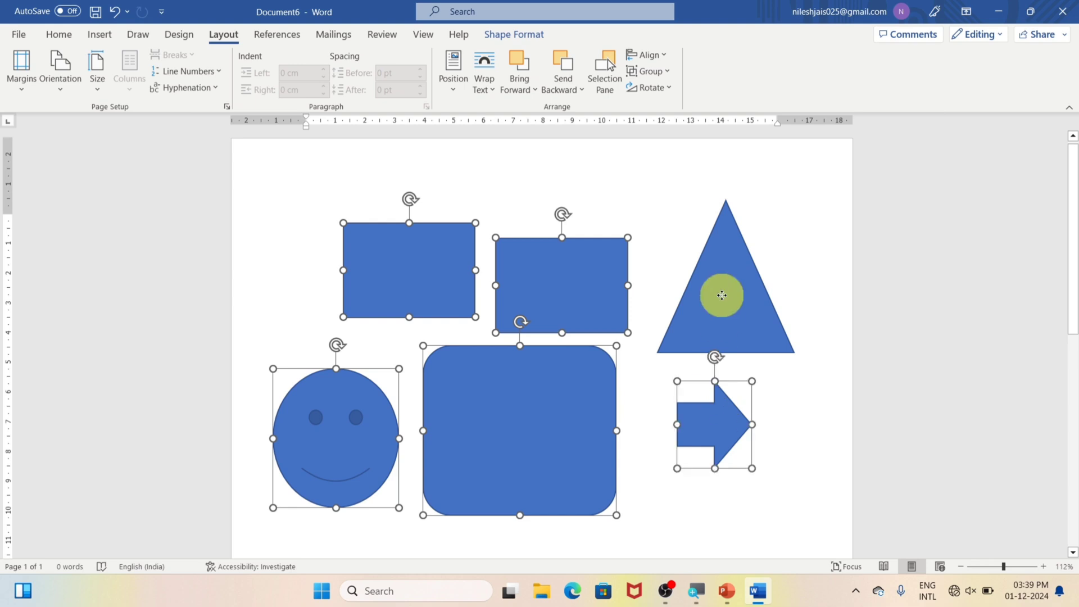
pyautogui.keyDown('shift'); pyautogui.click(722, 295); pyautogui.keyUp('shift')
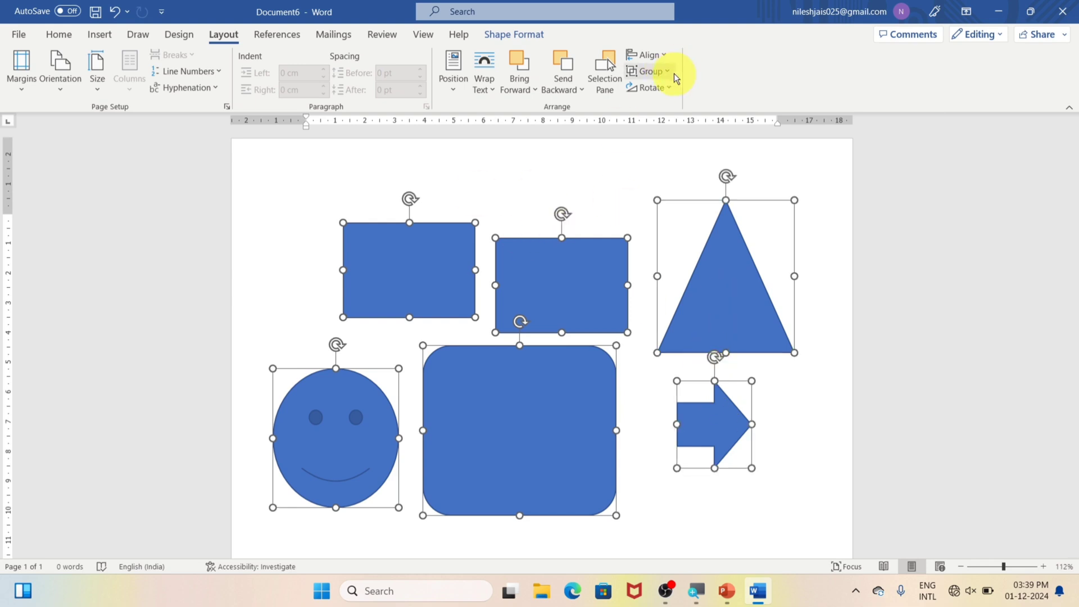
pyautogui.click(652, 71)
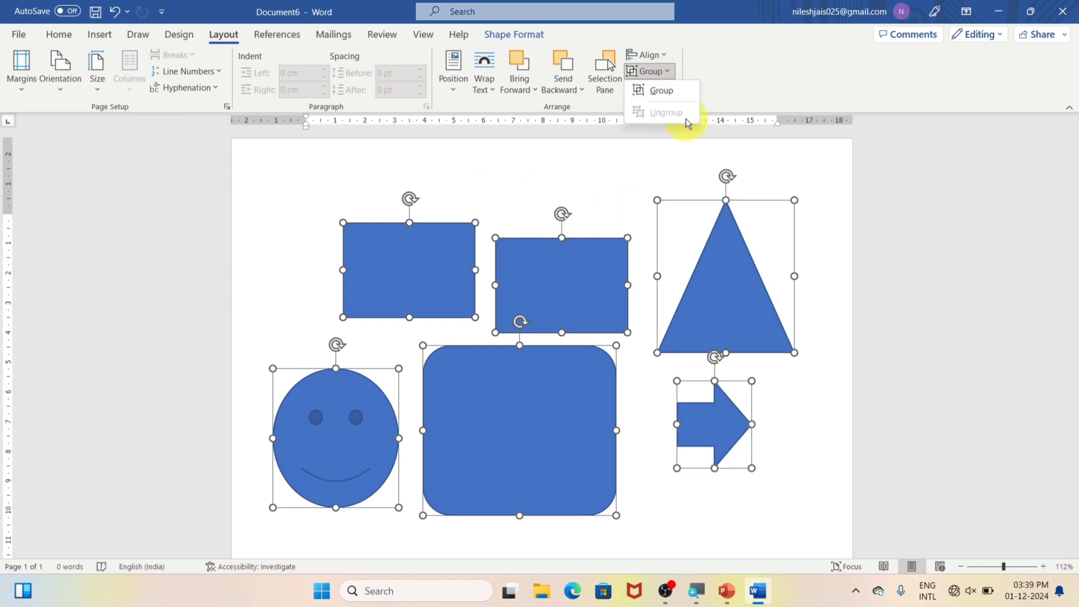
pyautogui.click(661, 91)
pyautogui.moveTo(525, 294); pyautogui.dragTo(600, 238)
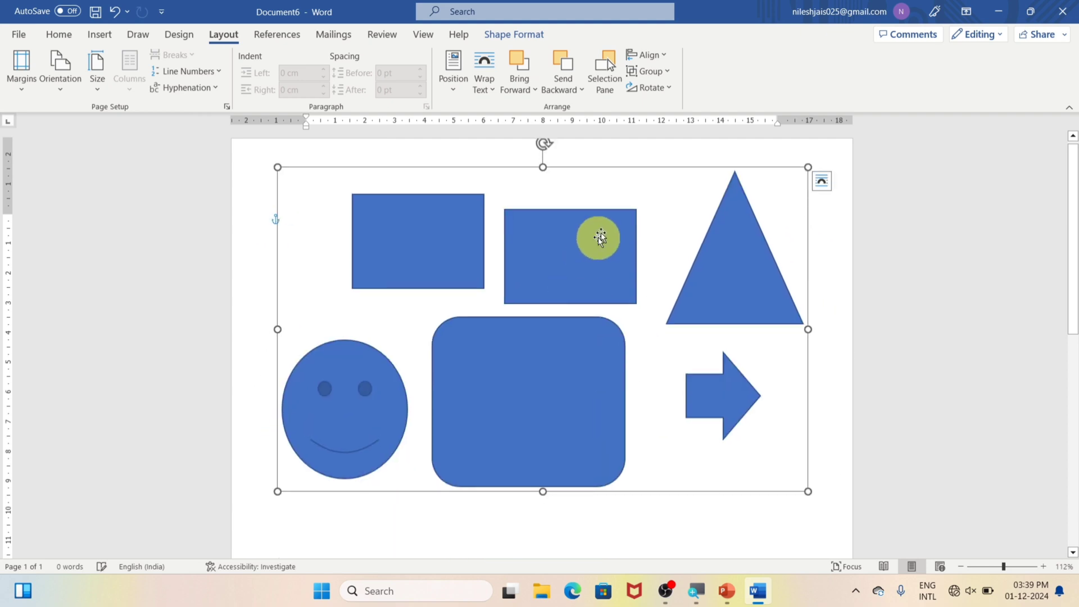
# - Ungroup the six shapes, move them together slightly down the page, and deselect them
pyautogui.click(646, 72)
pyautogui.click(662, 116)
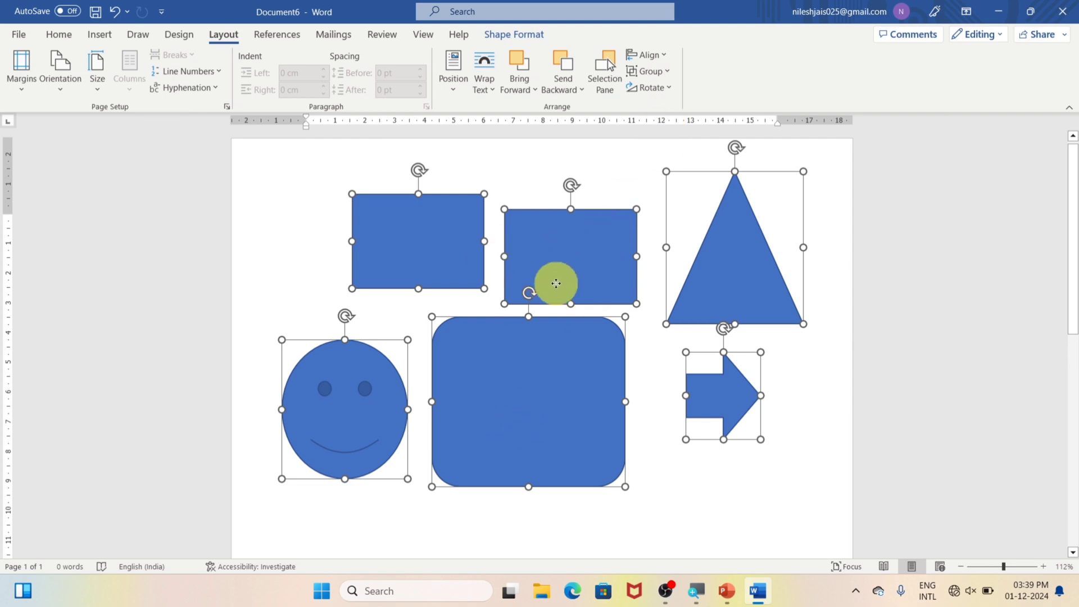
pyautogui.scroll(-1, 530, 327)
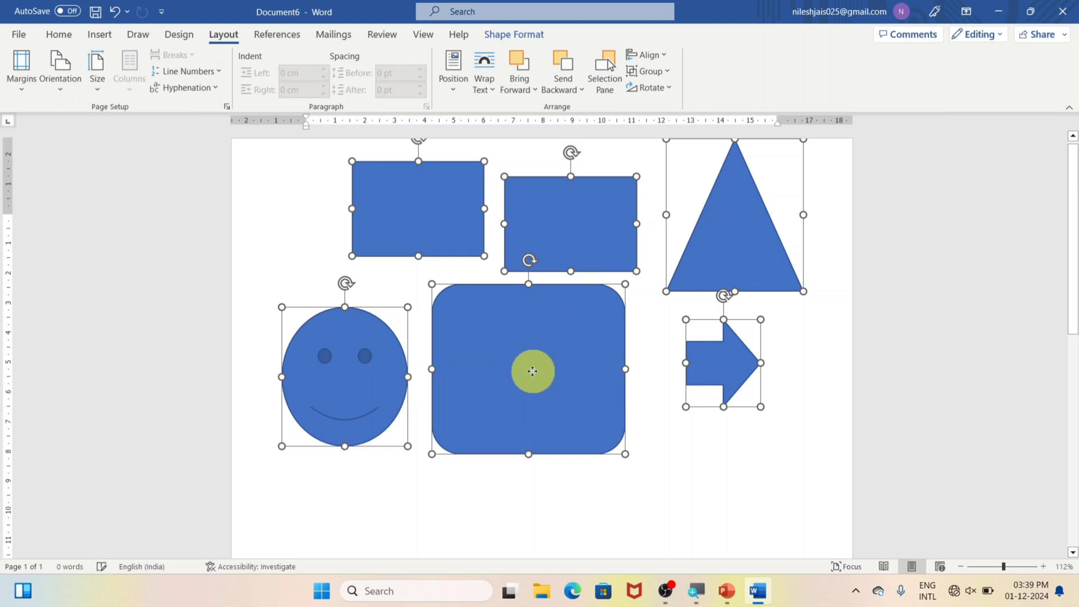
pyautogui.scroll(1, 530, 366)
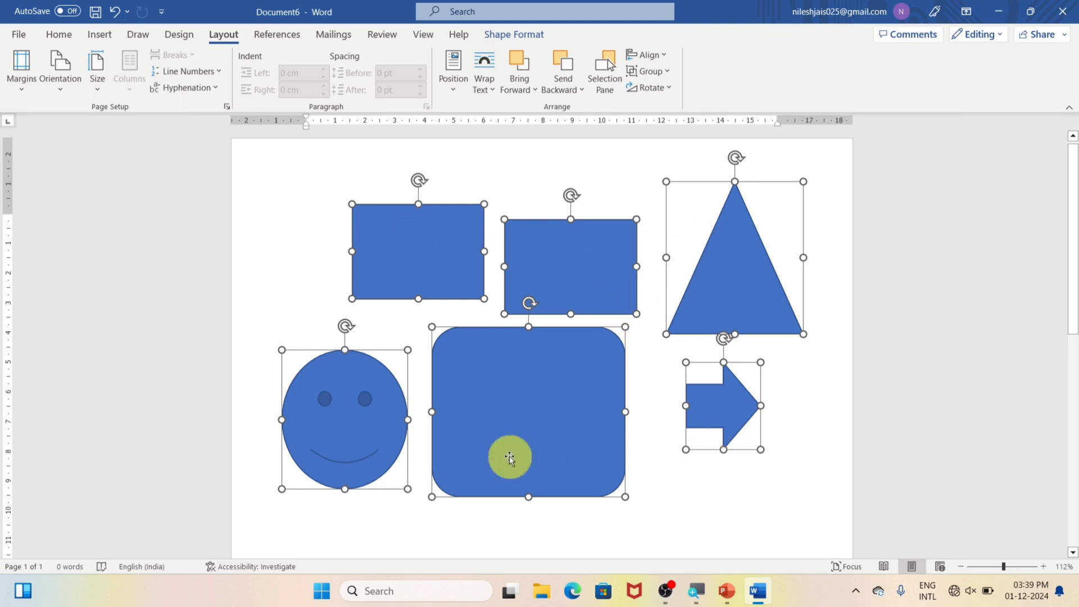
pyautogui.moveTo(387, 284); pyautogui.dragTo(384, 306)
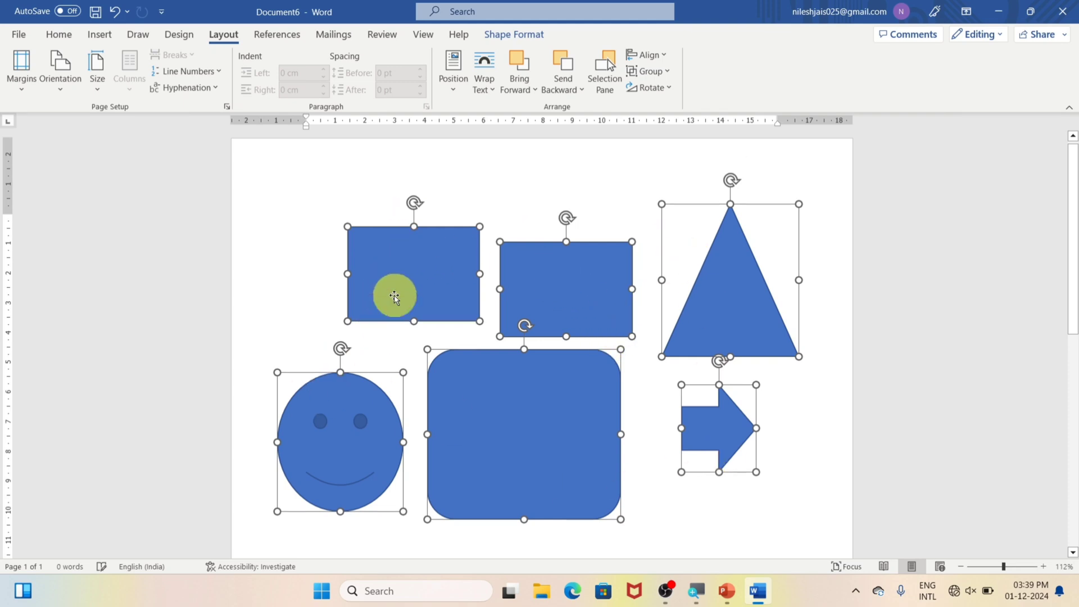
pyautogui.click(753, 511)
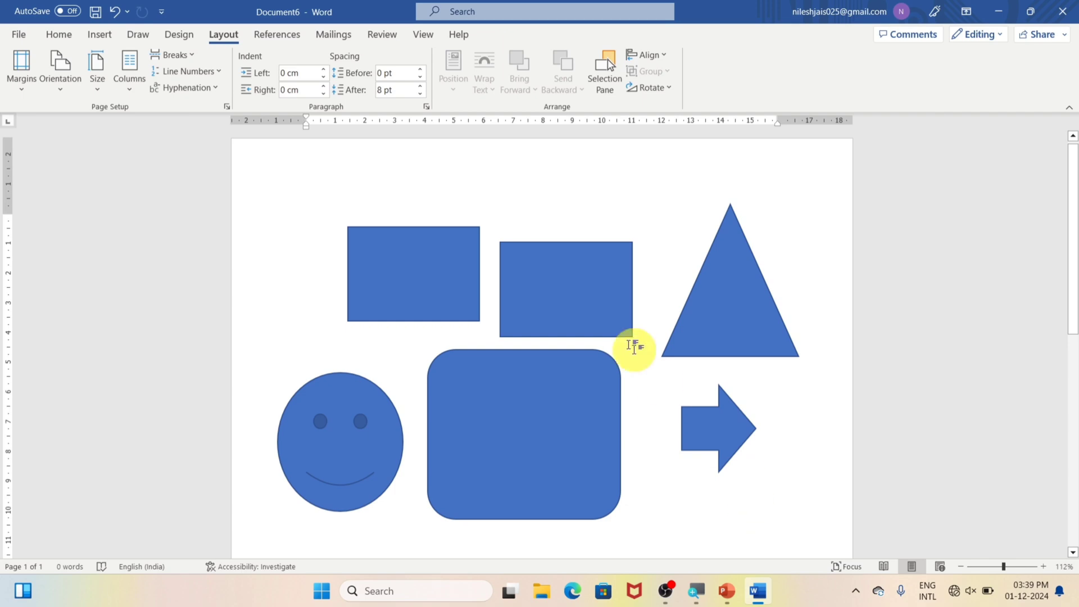
# - Spread the shapes apart individually, shifting the arrow, rounded rectangle and smiley down and the rectangles and triangle up
pyautogui.moveTo(702, 419); pyautogui.dragTo(734, 475)
pyautogui.moveTo(573, 438); pyautogui.dragTo(607, 487)
pyautogui.moveTo(393, 436); pyautogui.dragTo(413, 485)
pyautogui.moveTo(411, 314); pyautogui.dragTo(365, 271)
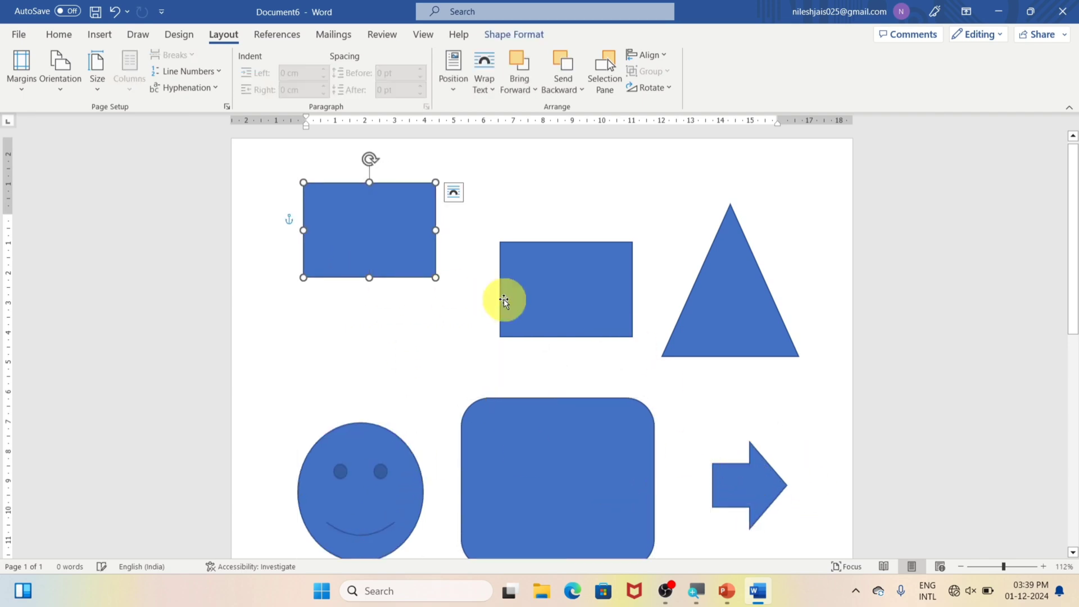
pyautogui.moveTo(517, 305); pyautogui.dragTo(523, 268)
pyautogui.moveTo(701, 315); pyautogui.dragTo(742, 280)
# - Move both rectangles down and the rounded rectangle and smiley face up, bringing the two rows closer together
pyautogui.moveTo(547, 254); pyautogui.dragTo(547, 292)
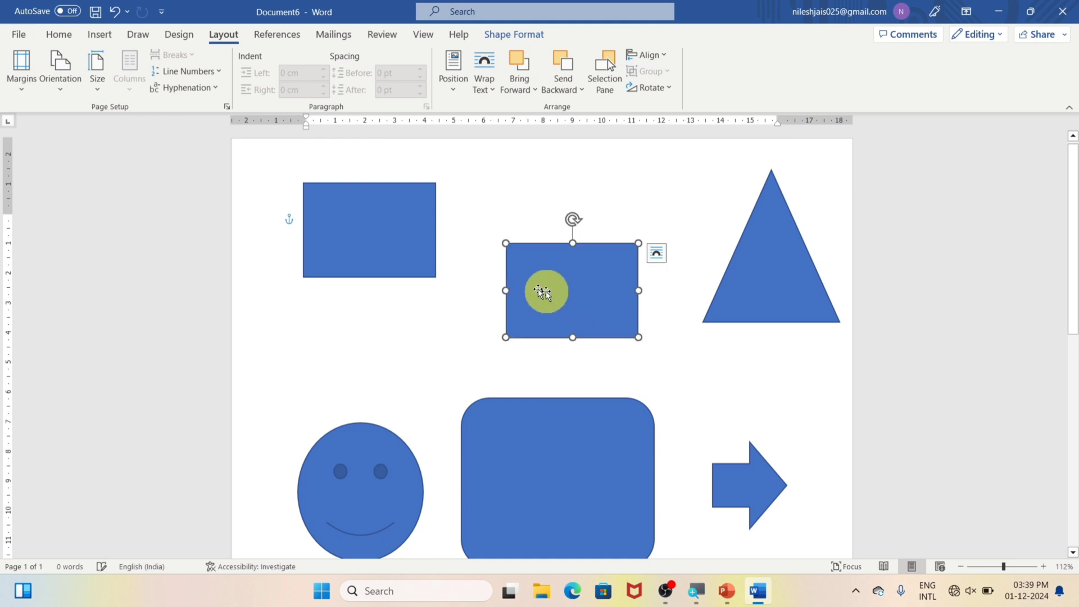
pyautogui.moveTo(378, 243); pyautogui.dragTo(381, 294)
pyautogui.moveTo(540, 450); pyautogui.dragTo(537, 408)
pyautogui.moveTo(411, 494); pyautogui.dragTo(400, 440)
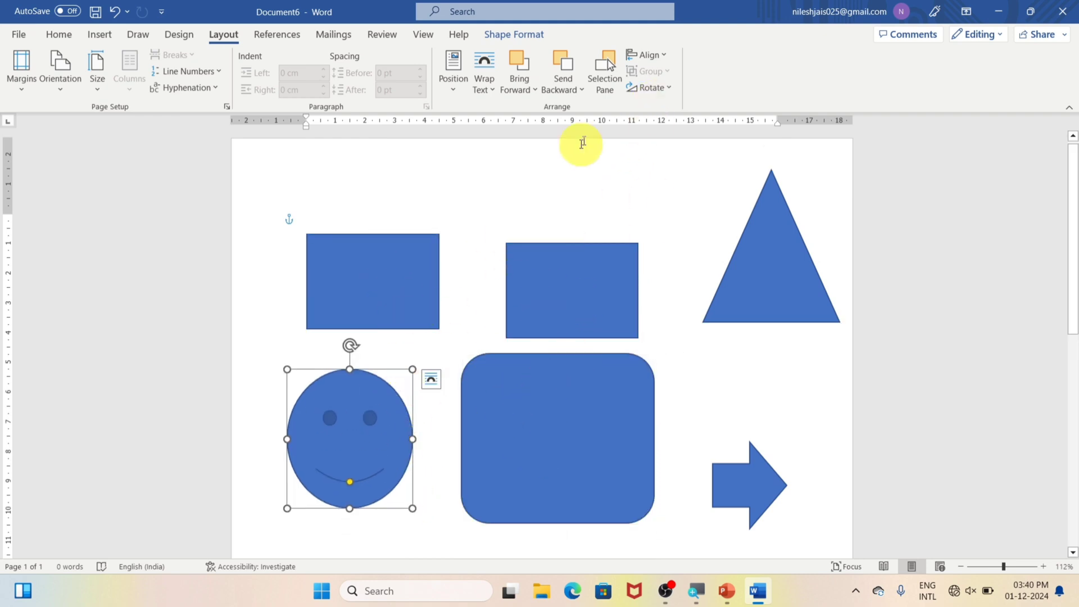
# - Preview the rotate and flip options on the smiley face, and set its absolute height to 6.06 cm through More Rotation Options
pyautogui.click(645, 88)
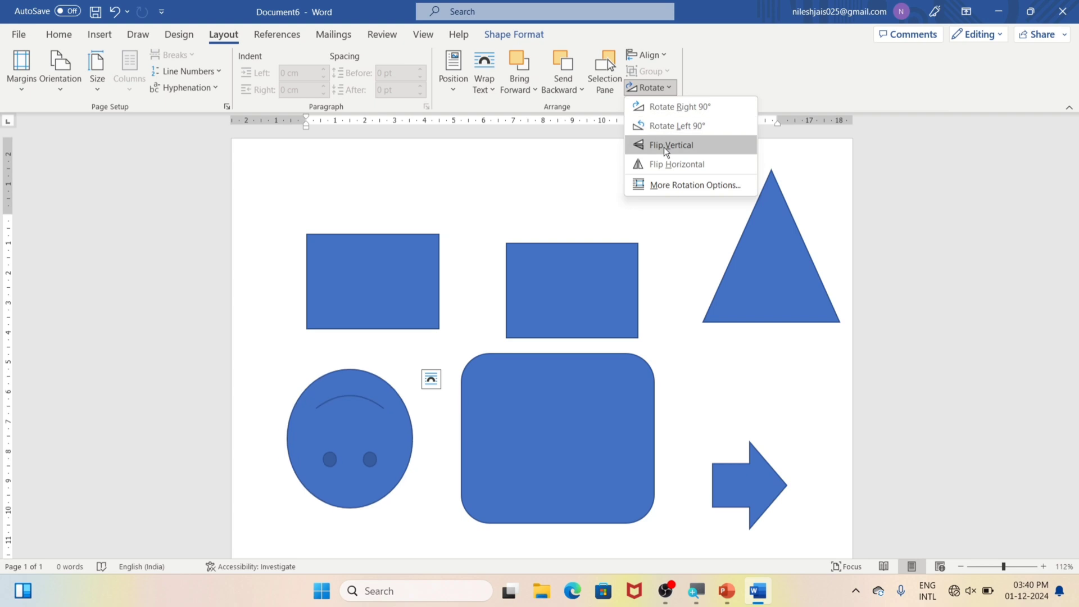
pyautogui.click(390, 421)
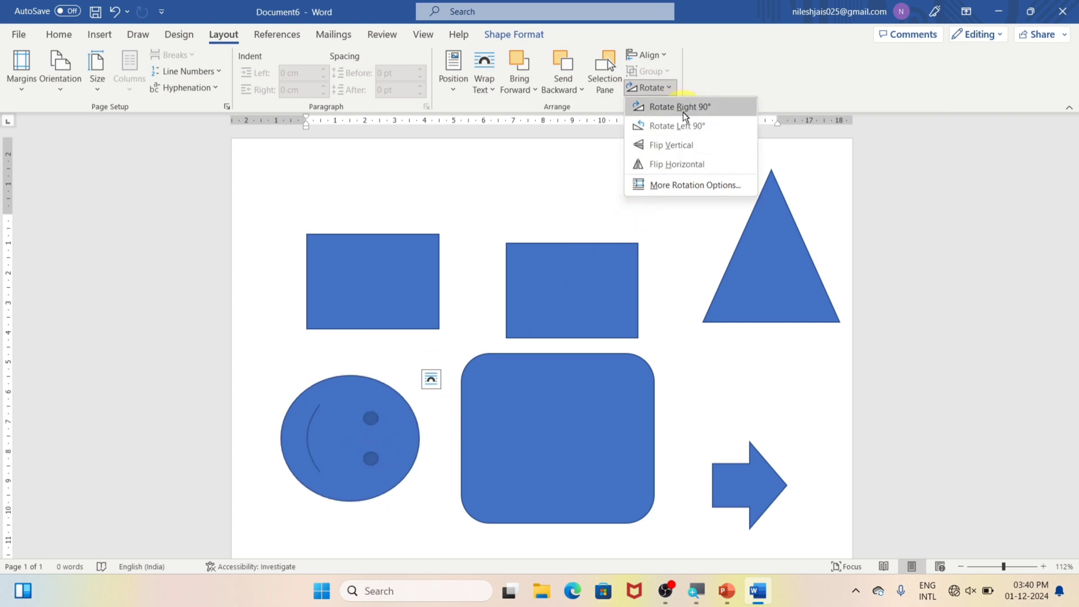
pyautogui.click(664, 191)
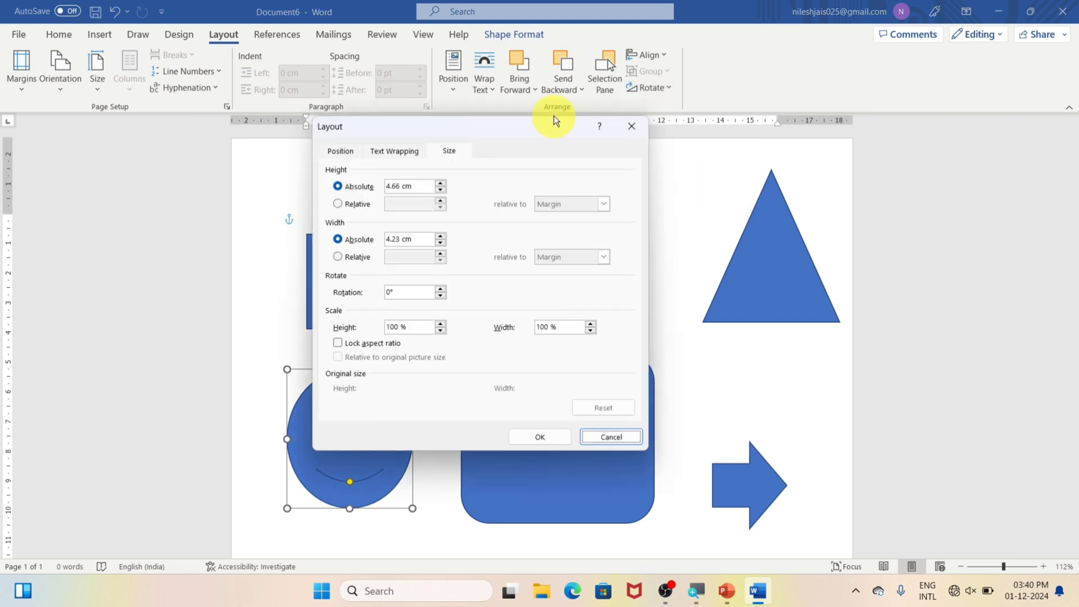
pyautogui.moveTo(491, 125); pyautogui.dragTo(725, 113)
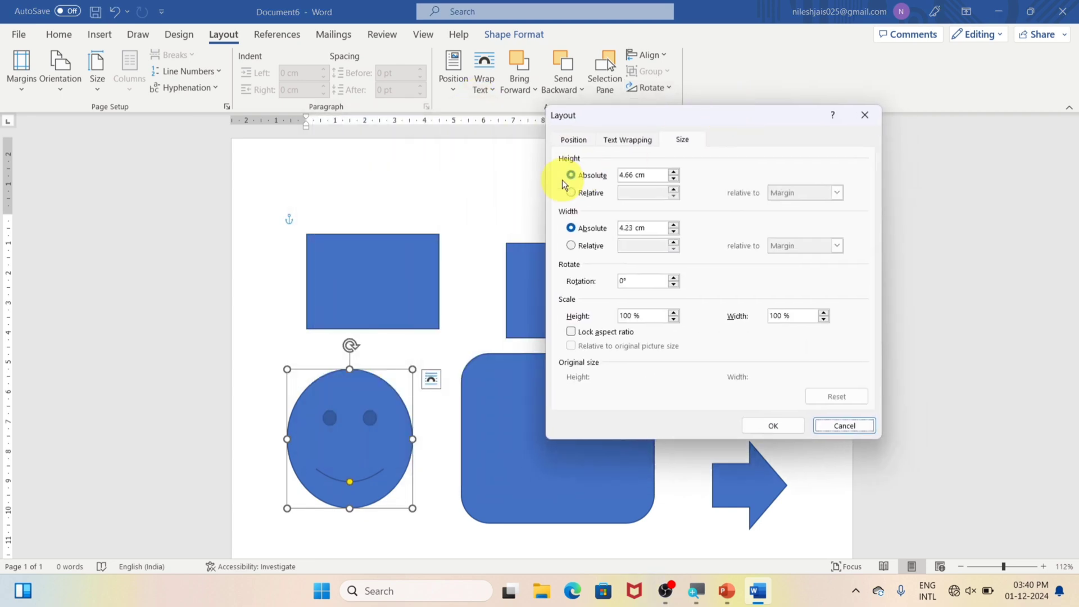
pyautogui.click(673, 171)
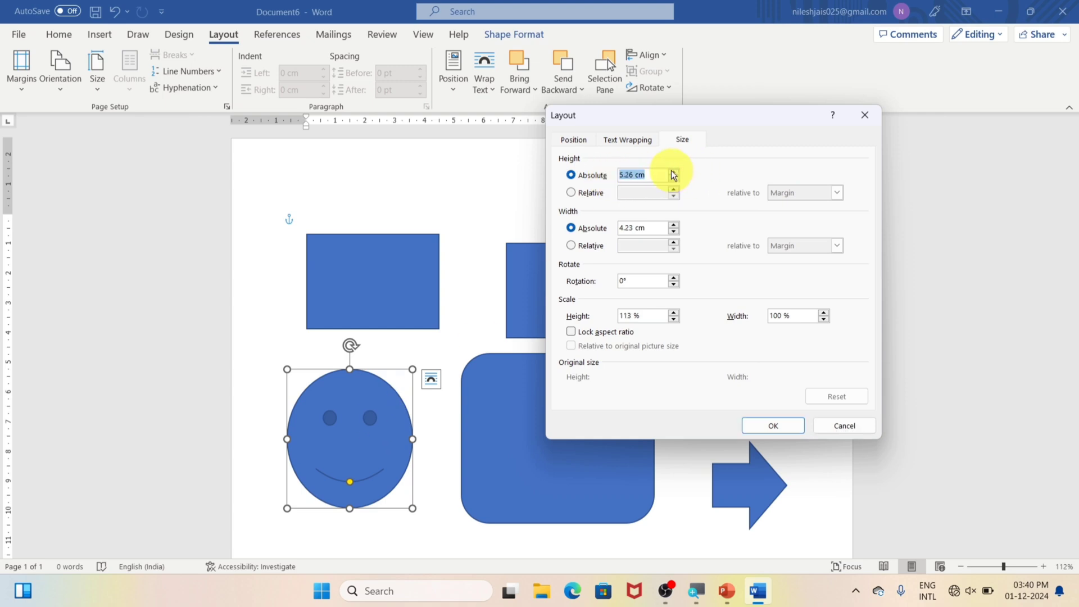
pyautogui.click(673, 171)
pyautogui.click(673, 172)
pyautogui.click(773, 426)
pyautogui.scroll(-2, 354, 428)
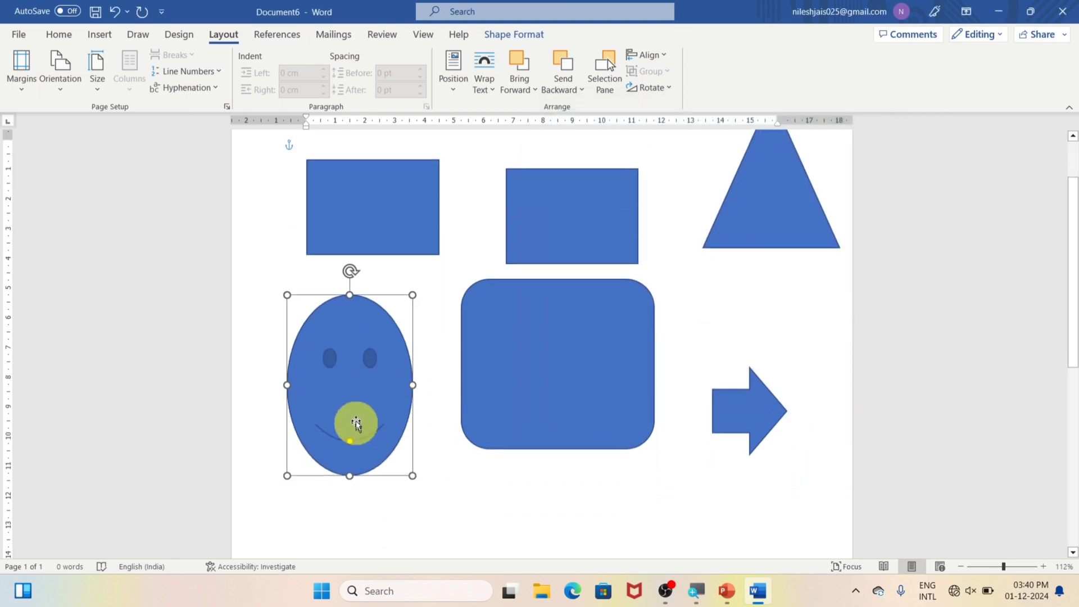
# - Set the smiley face's absolute width to 6.13 cm and move it up and left, clear of the rounded rectangle
pyautogui.click(652, 88)
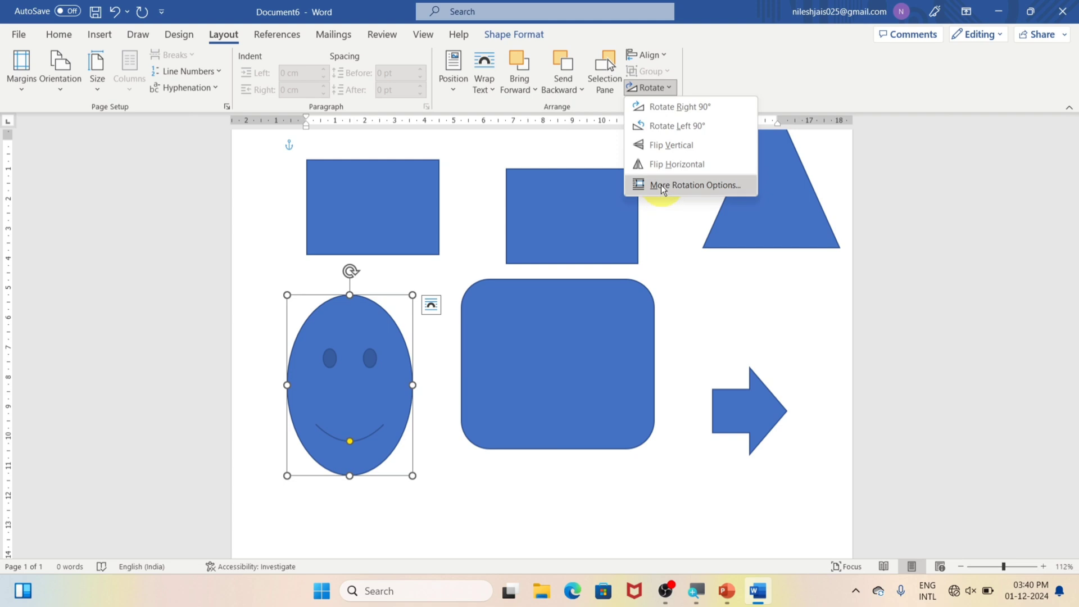
pyautogui.click(661, 184)
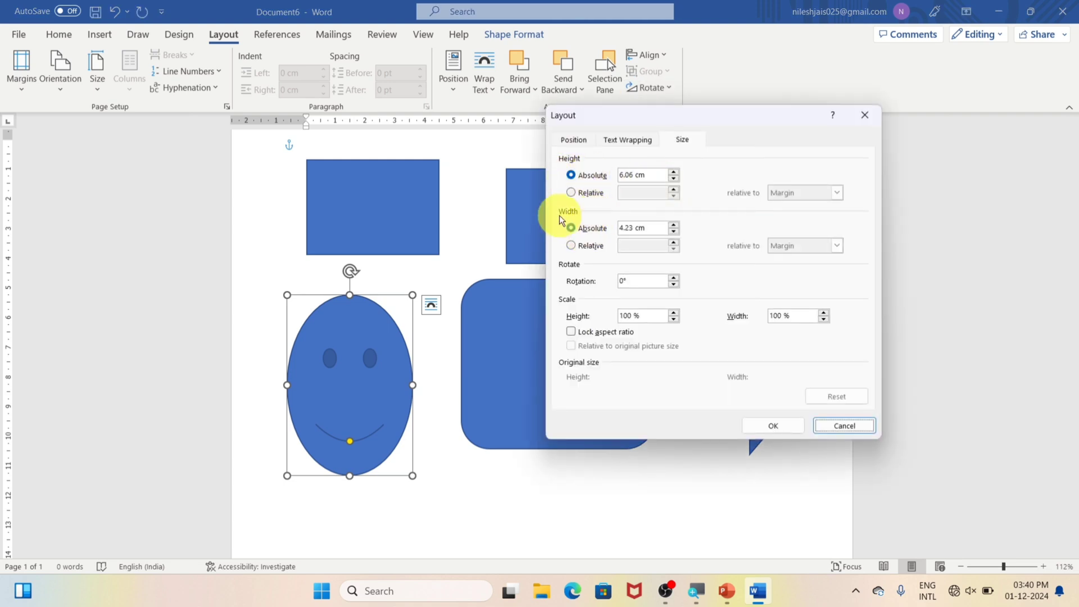
pyautogui.click(674, 225)
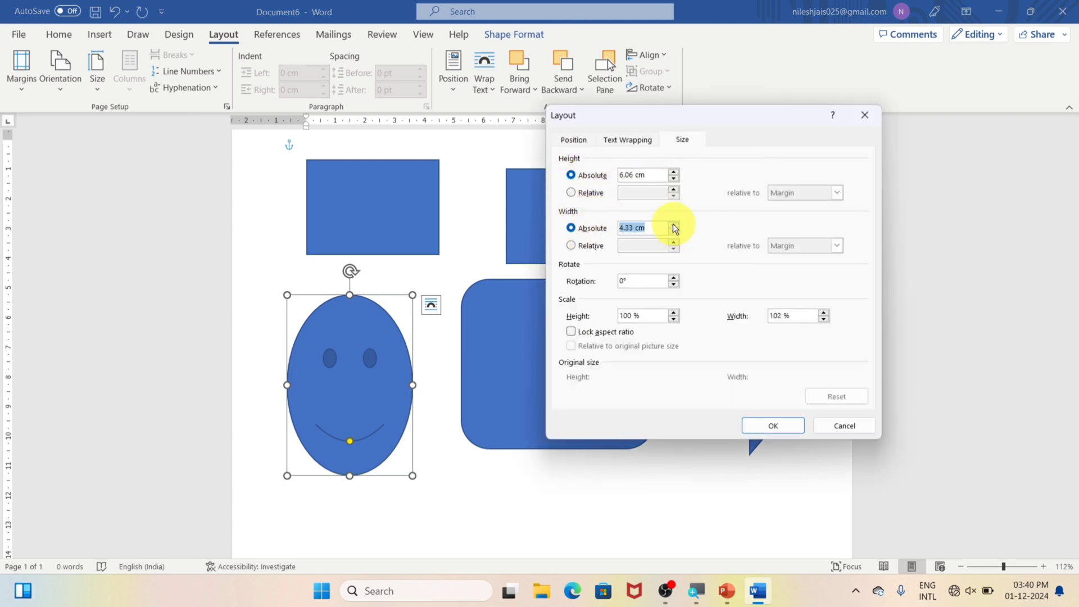
pyautogui.click(674, 224)
pyautogui.click(674, 225)
pyautogui.click(674, 225)
pyautogui.click(674, 225)
pyautogui.click(674, 225)
pyautogui.click(674, 225)
pyautogui.click(674, 225)
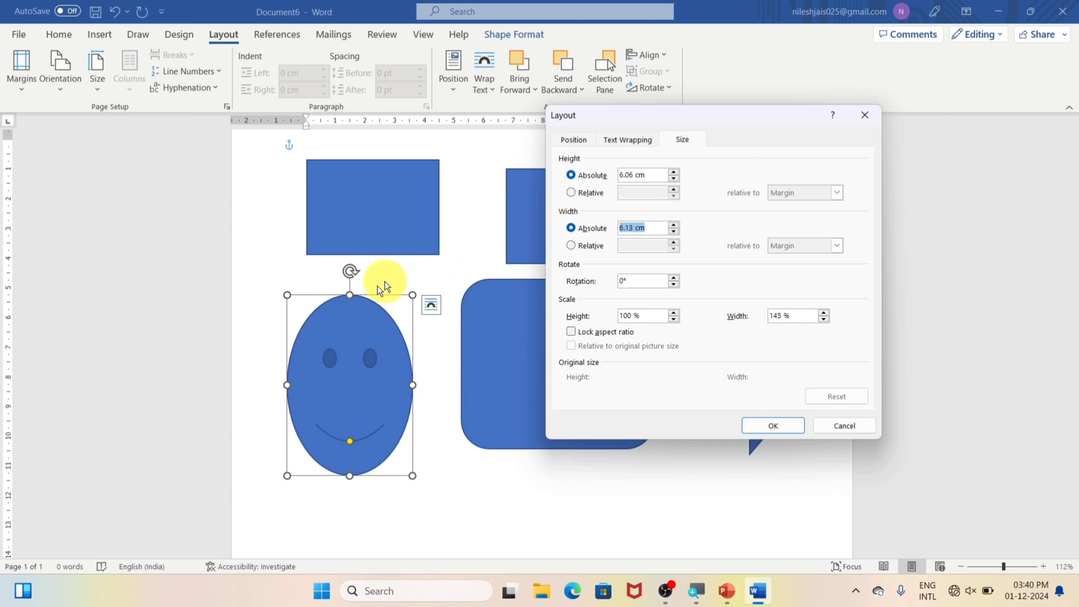
pyautogui.click(774, 425)
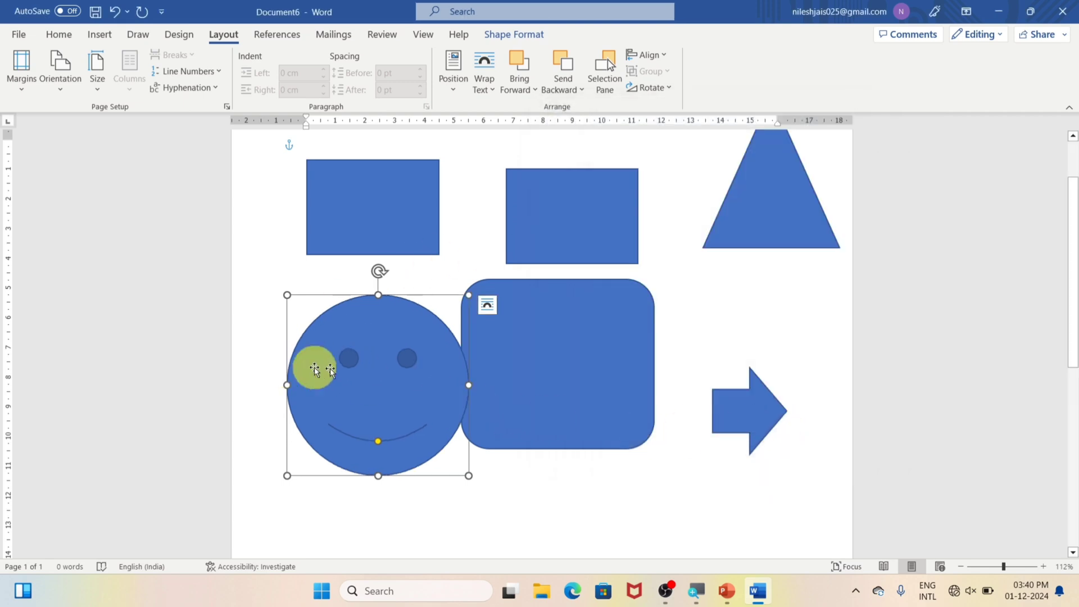
pyautogui.moveTo(398, 377); pyautogui.dragTo(381, 366)
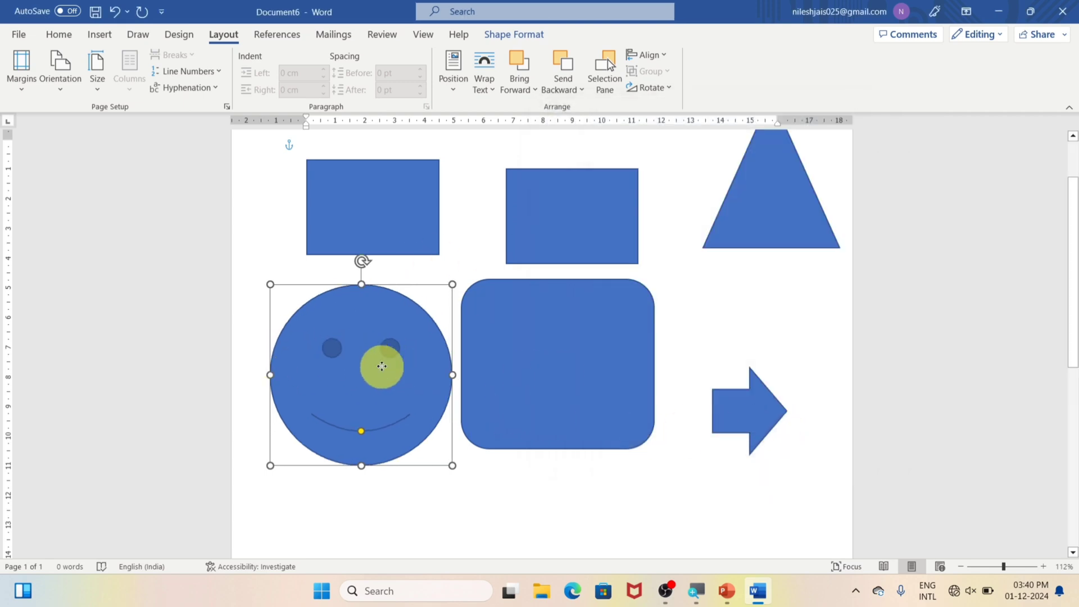
# - Align the smiley face to the left margin and move it slightly further left by hand
pyautogui.click(646, 55)
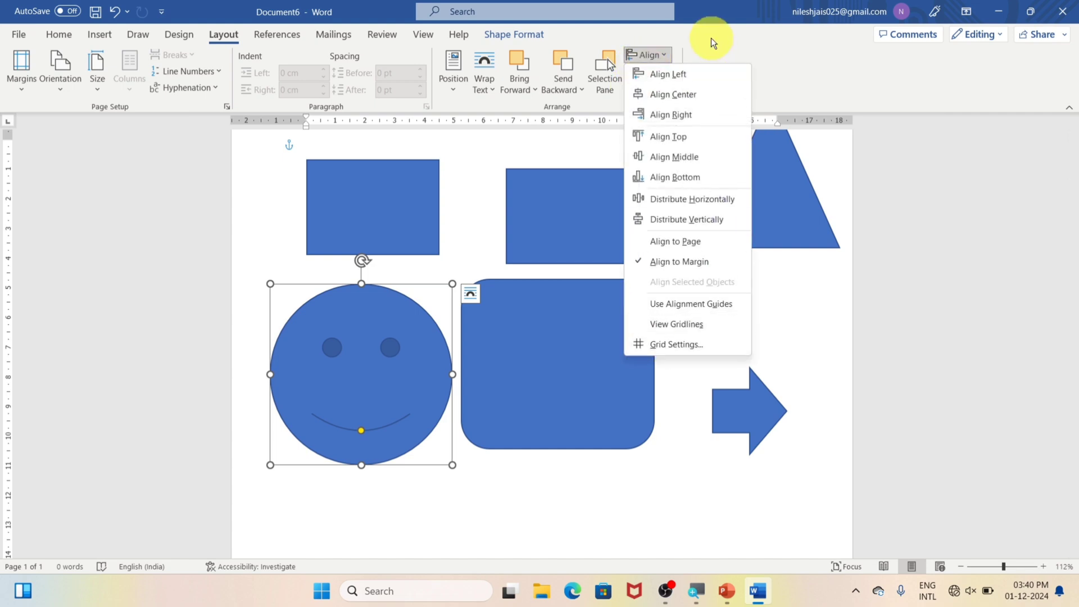
pyautogui.click(668, 73)
pyautogui.moveTo(461, 343); pyautogui.dragTo(440, 343)
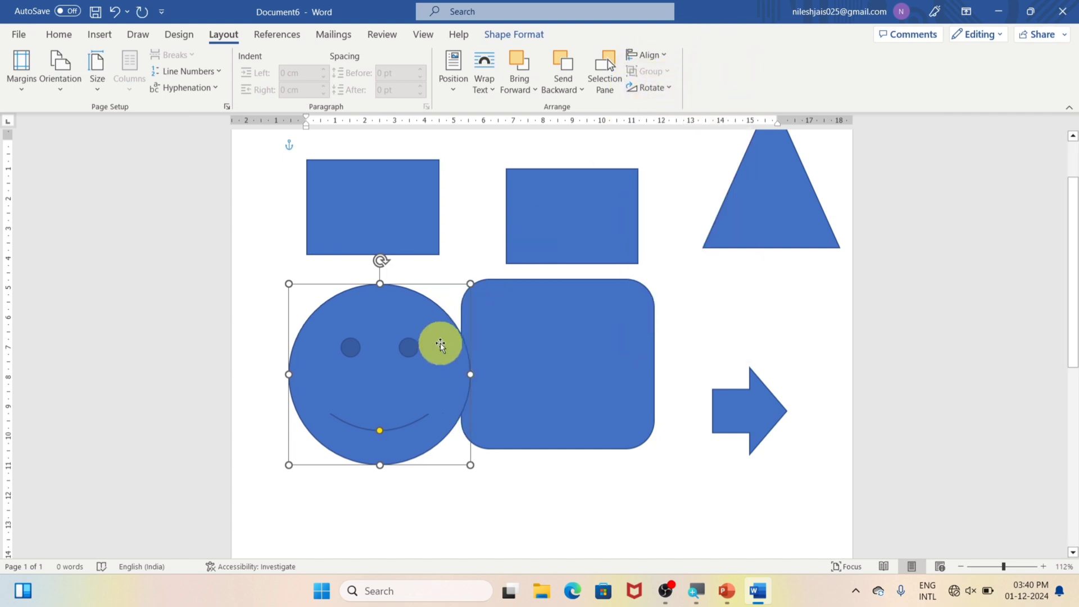
# - Set the smiley face's rotation to 10° through More Rotation Options and apply it
pyautogui.click(652, 87)
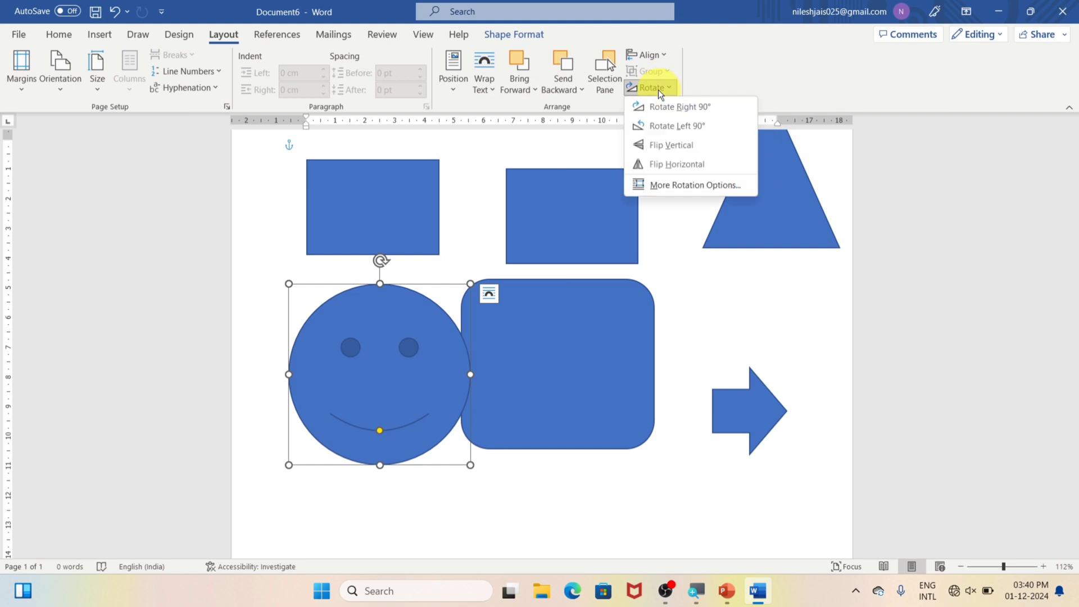
pyautogui.click(660, 188)
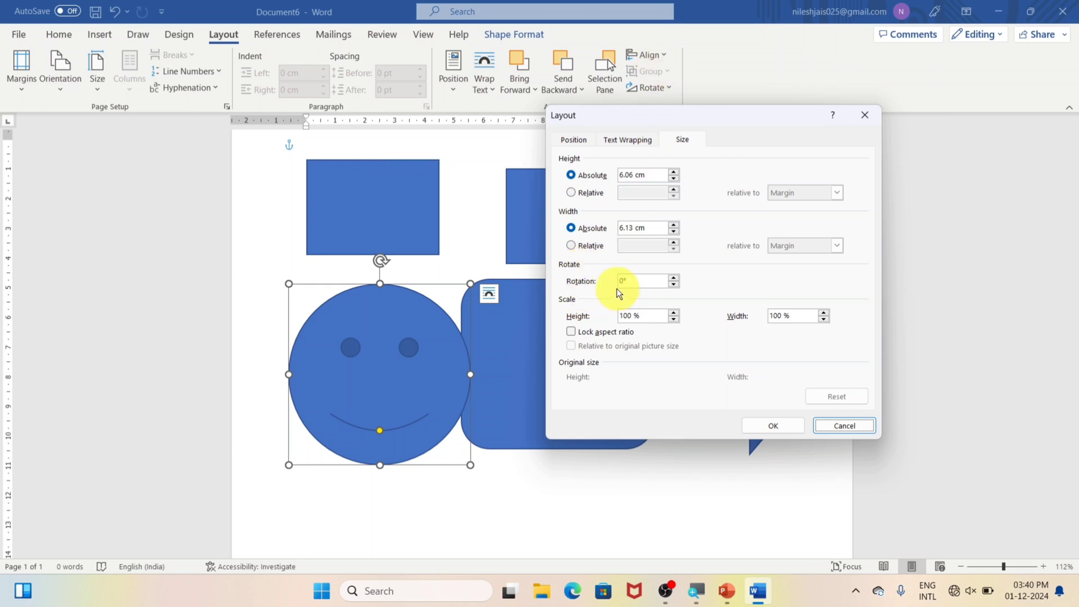
pyautogui.click(673, 277)
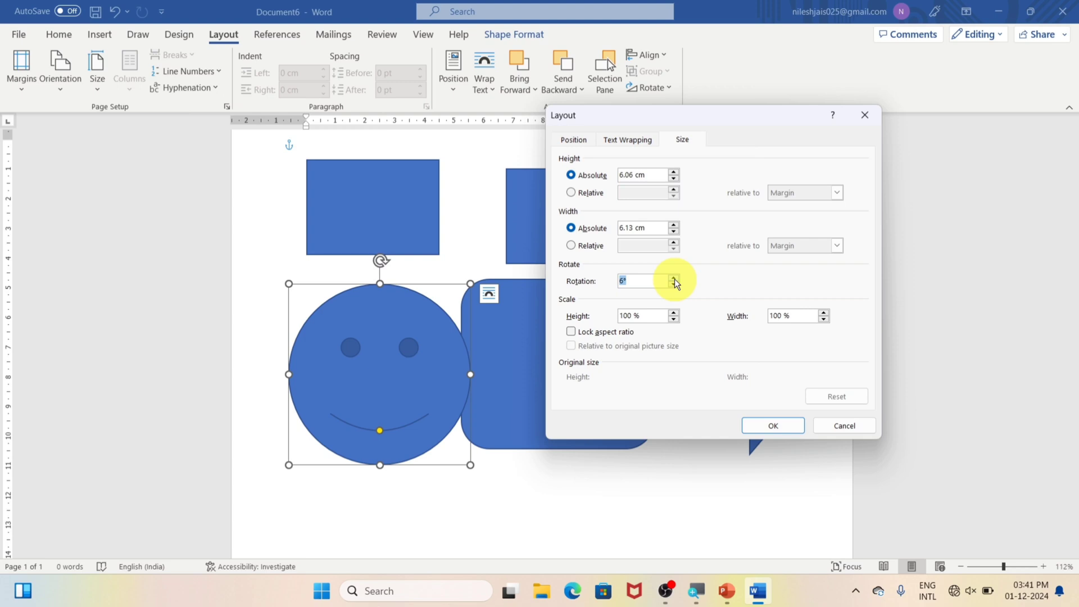
pyautogui.click(674, 278)
pyautogui.click(674, 278)
pyautogui.click(674, 277)
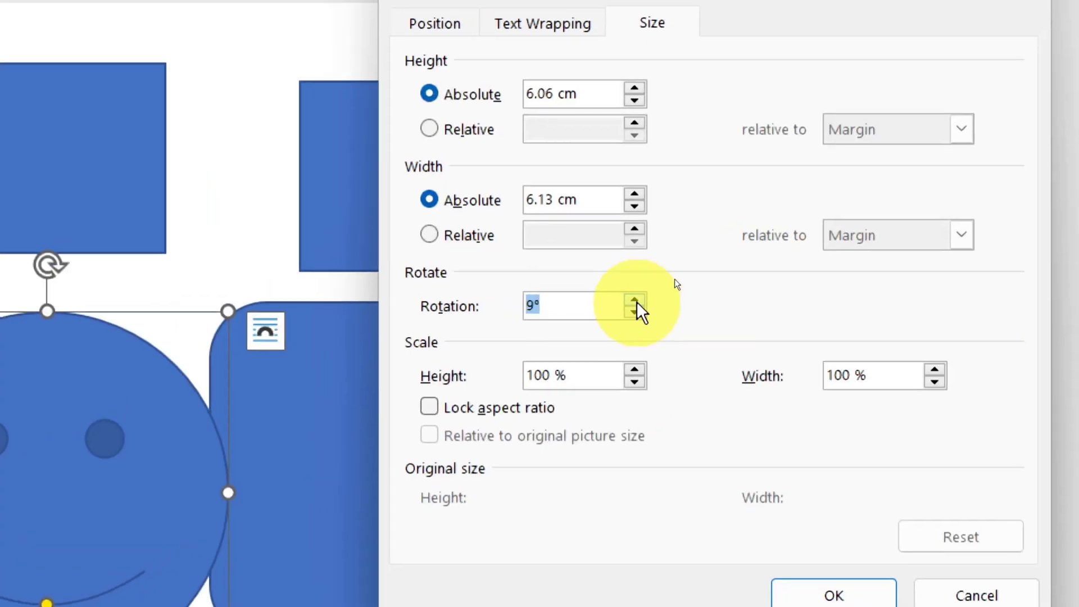
pyautogui.click(634, 299)
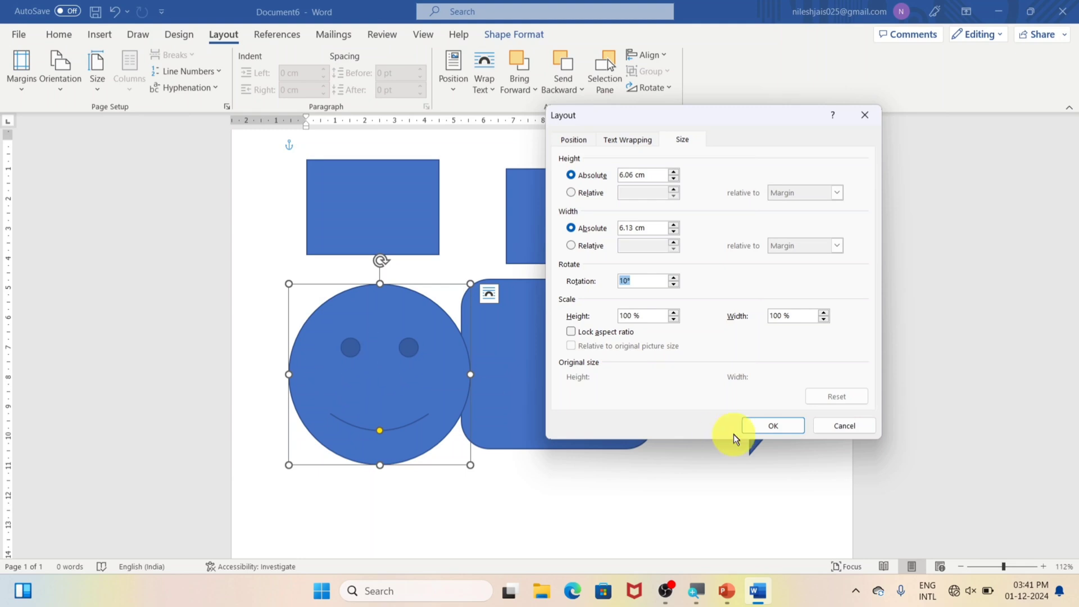
pyautogui.click(756, 428)
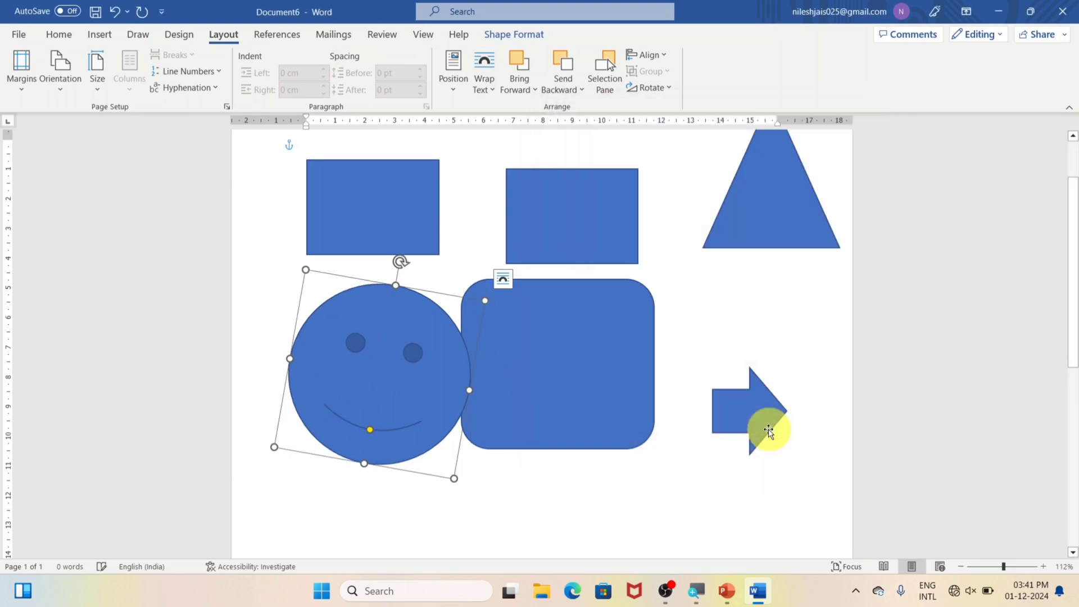
# - Raise the smiley face's height through More Rotation Options, adjusting the absolute height to 6.44 cm and the height scale to 108 %
pyautogui.click(649, 87)
pyautogui.click(665, 191)
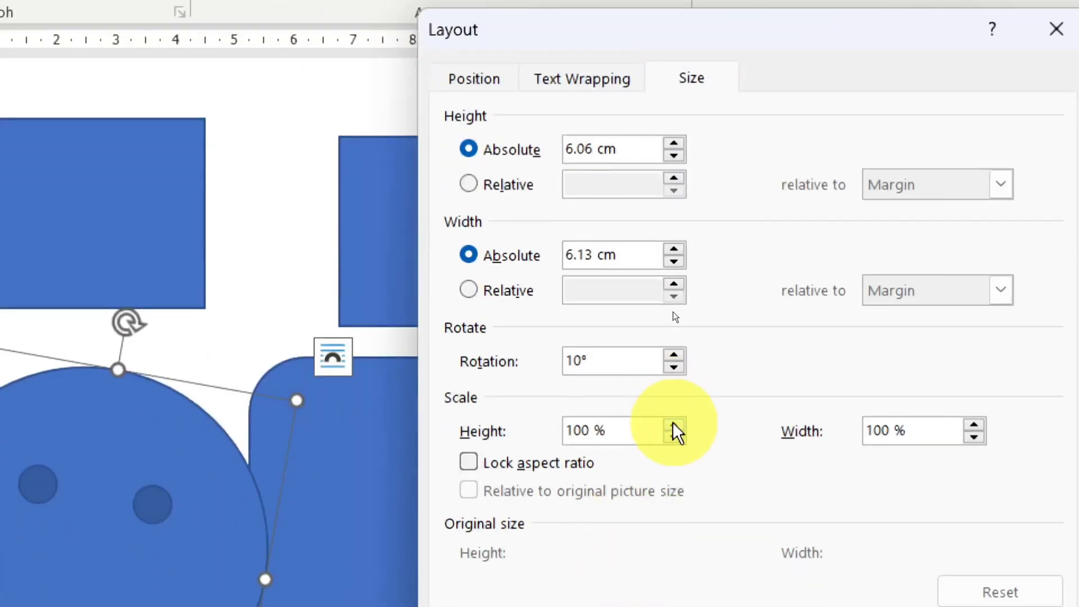
pyautogui.click(673, 424)
pyautogui.click(674, 424)
pyautogui.click(673, 424)
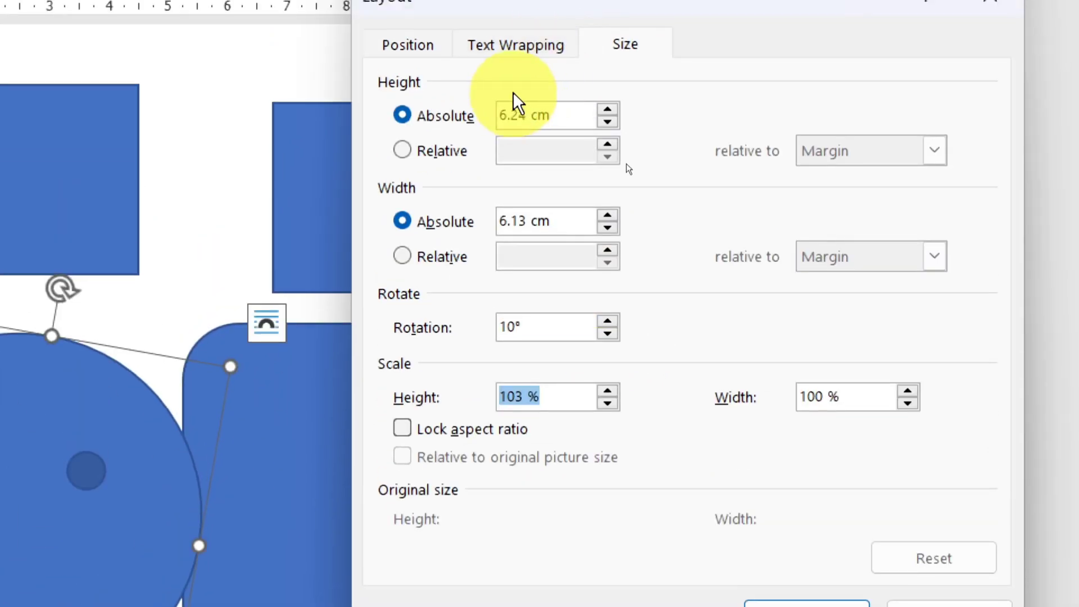
pyautogui.click(607, 108)
pyautogui.click(607, 109)
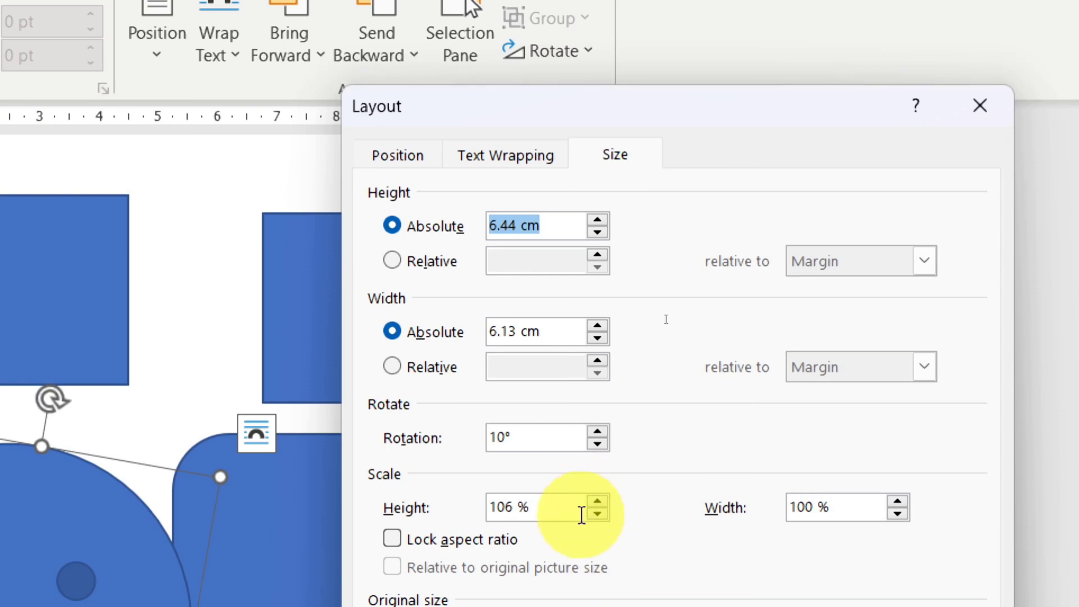
pyautogui.click(599, 500)
pyautogui.click(599, 500)
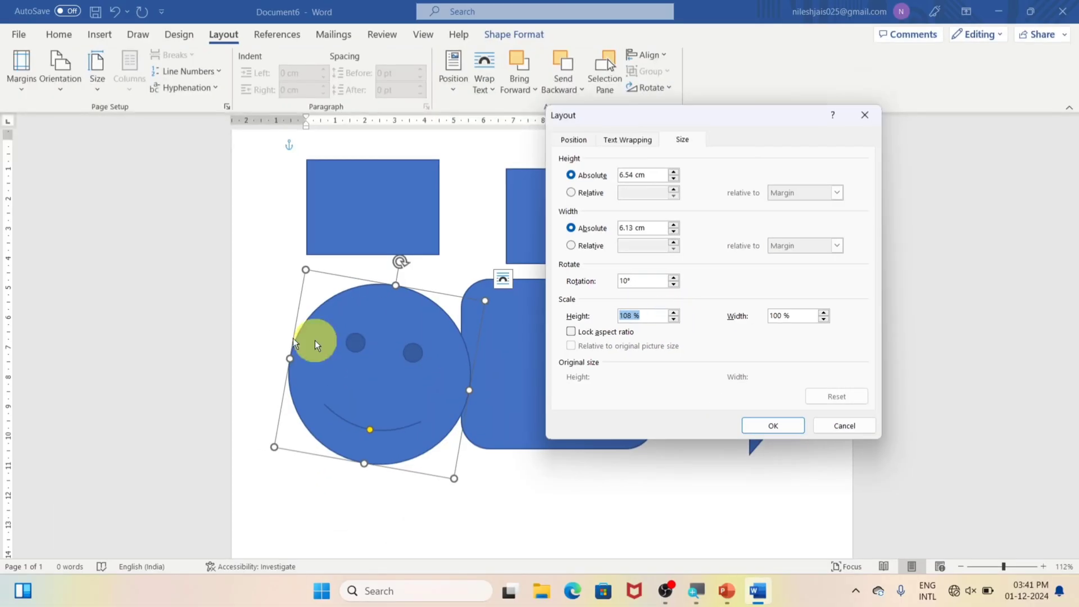
pyautogui.click(795, 427)
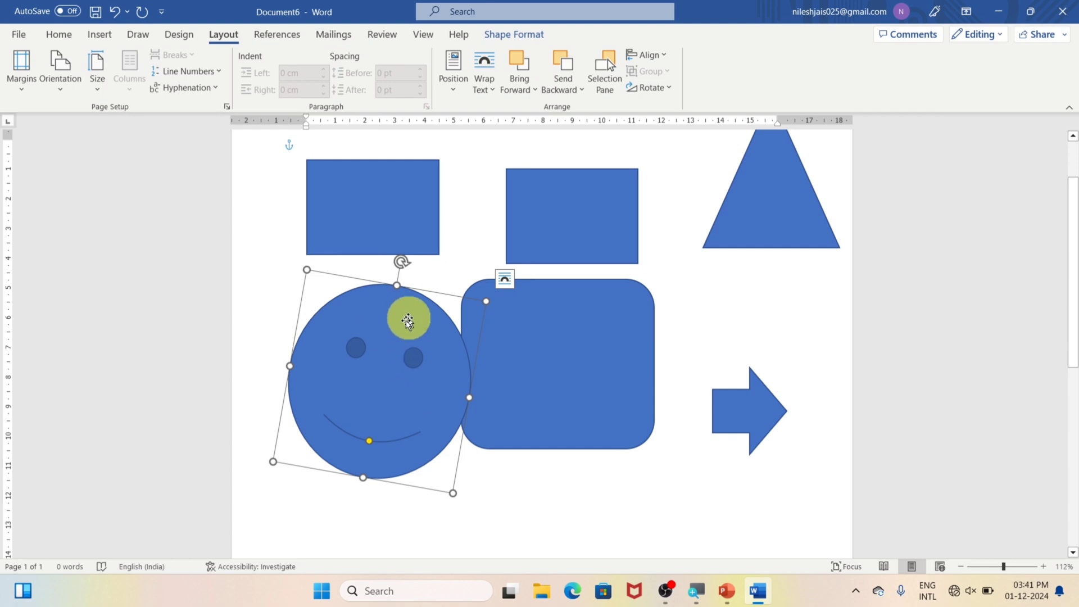
# - Enlarge the smiley face freehand from its corner, narrow it slightly from the side and rotate it a little further clockwise
pyautogui.moveTo(487, 300); pyautogui.dragTo(557, 274)
pyautogui.moveTo(540, 391)
pyautogui.mouseDown()
pyautogui.moveTo(498, 376)
pyautogui.moveTo(525, 387)
pyautogui.mouseUp()
pyautogui.moveTo(435, 230); pyautogui.dragTo(453, 145)
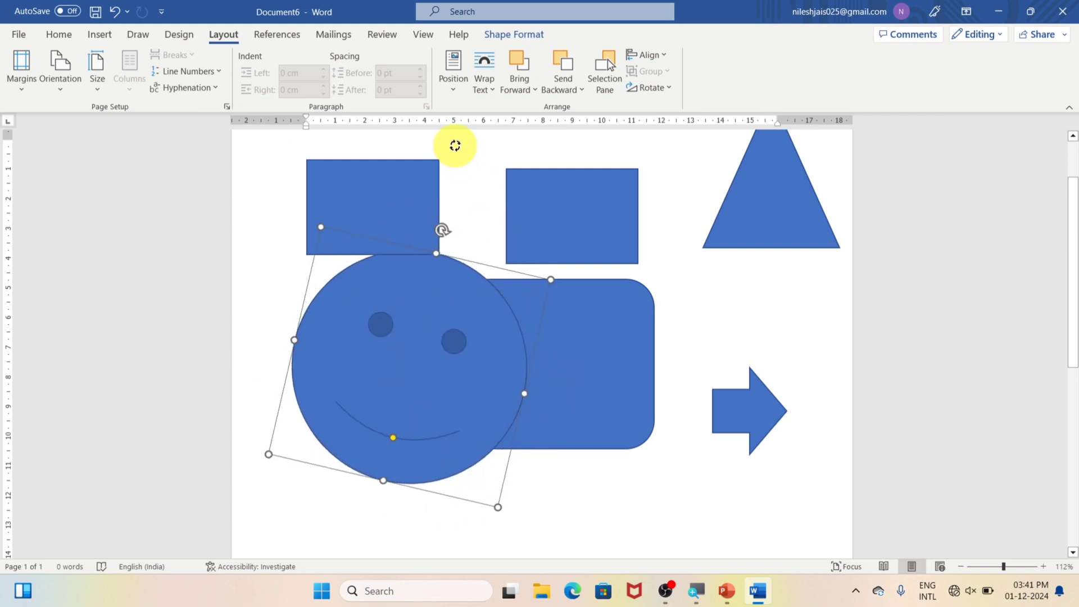